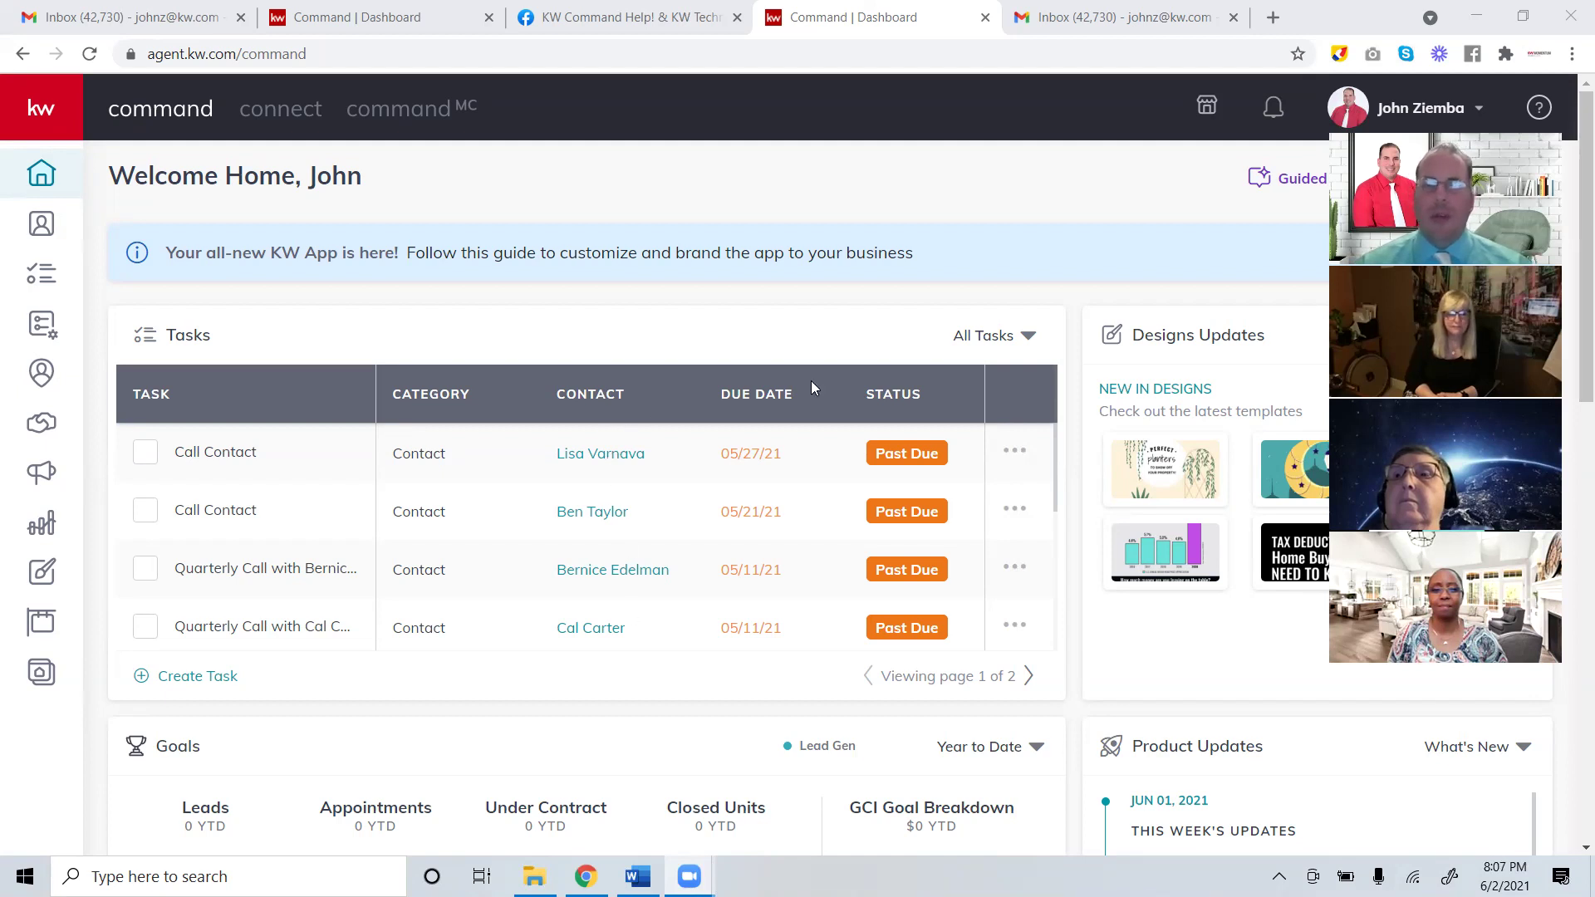
Review the email outline document alongside the Command dashboard.
left_click(637, 876)
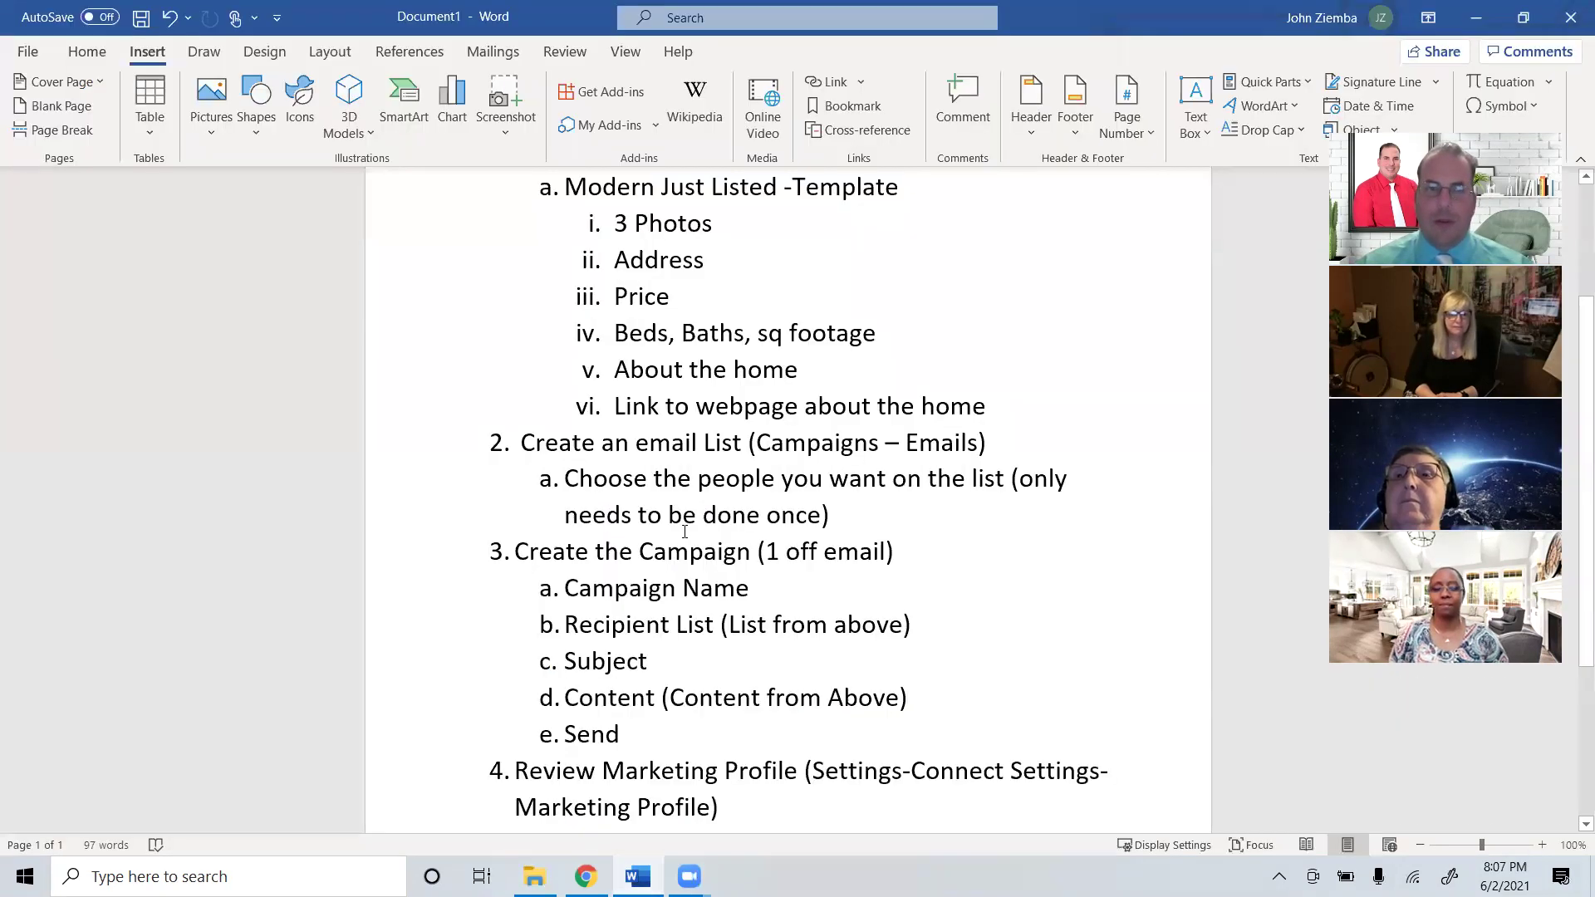
scroll(525, 415, "up", 2)
scroll(525, 415, "up", 1)
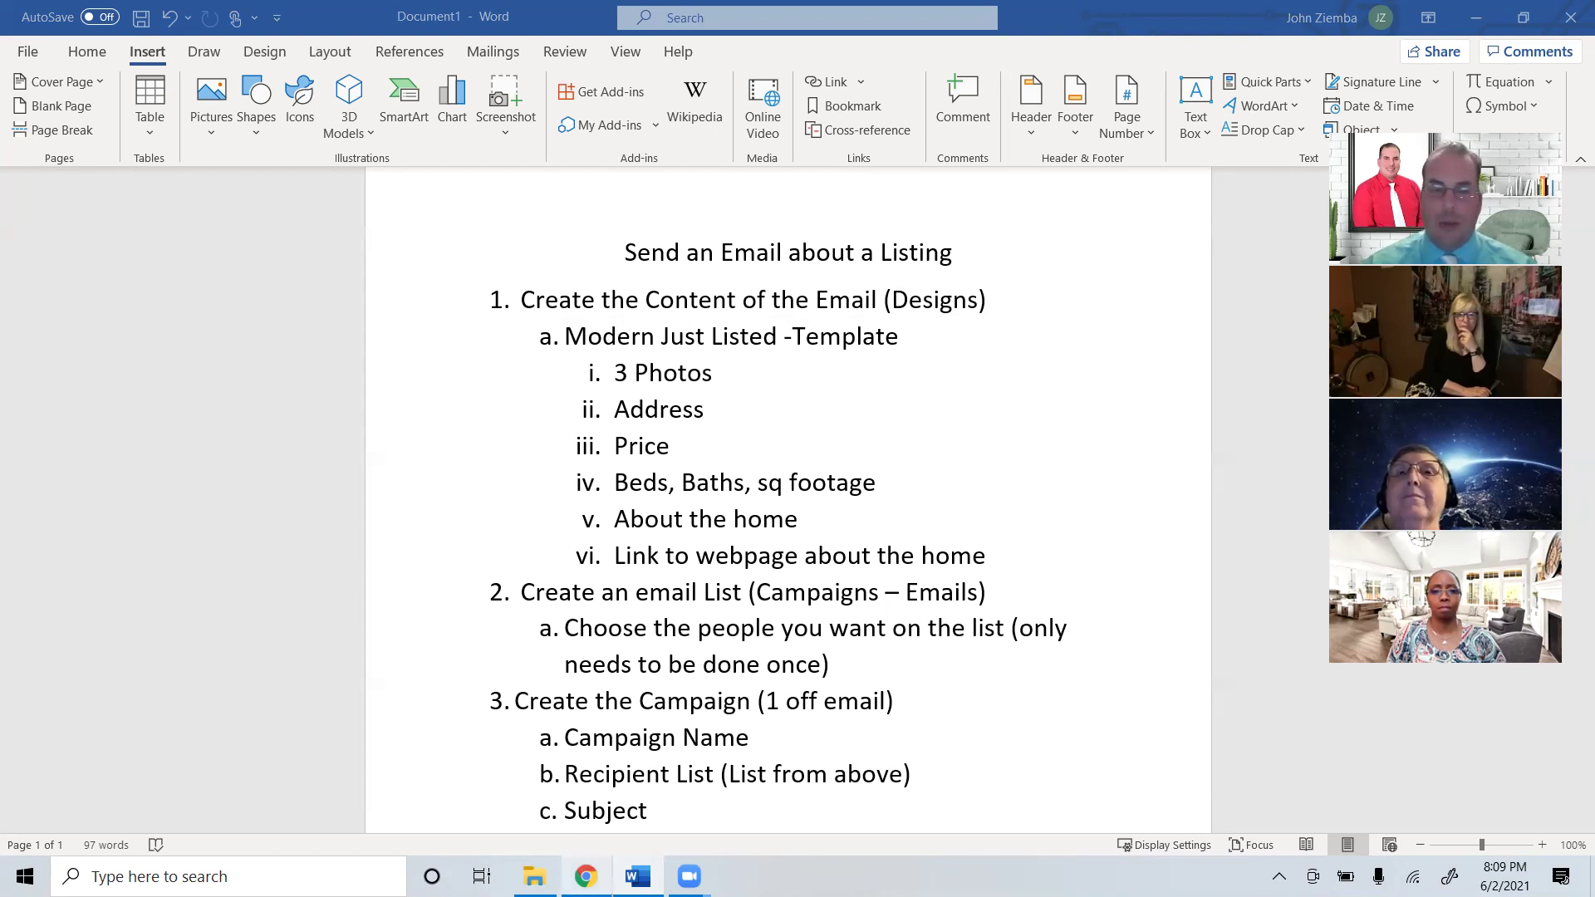
key("alt+Tab")
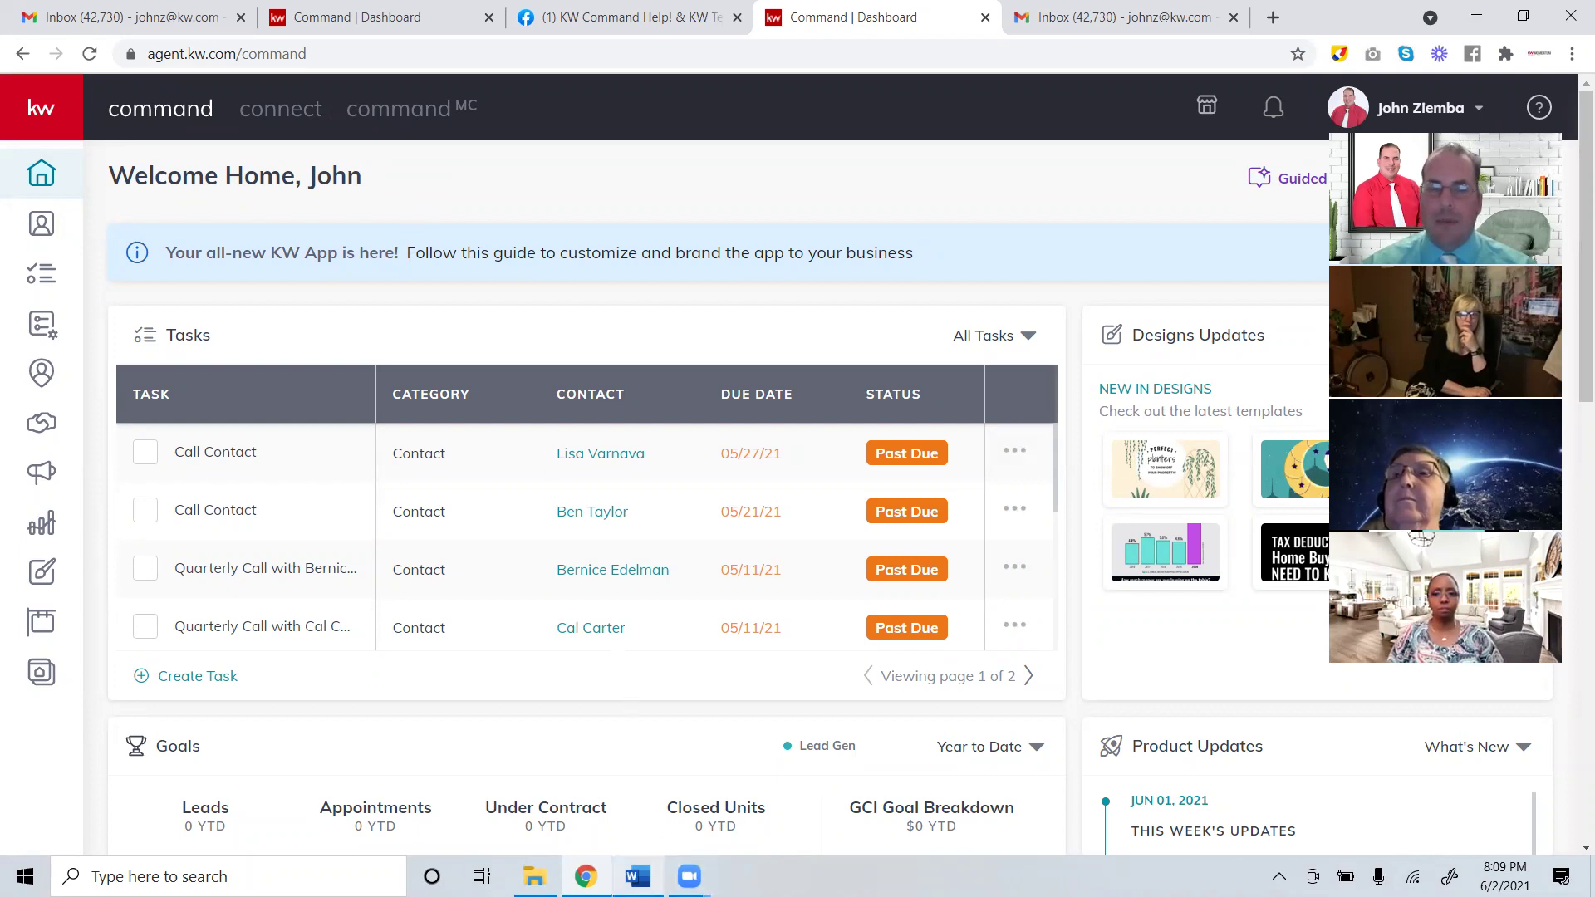
left_click(637, 876)
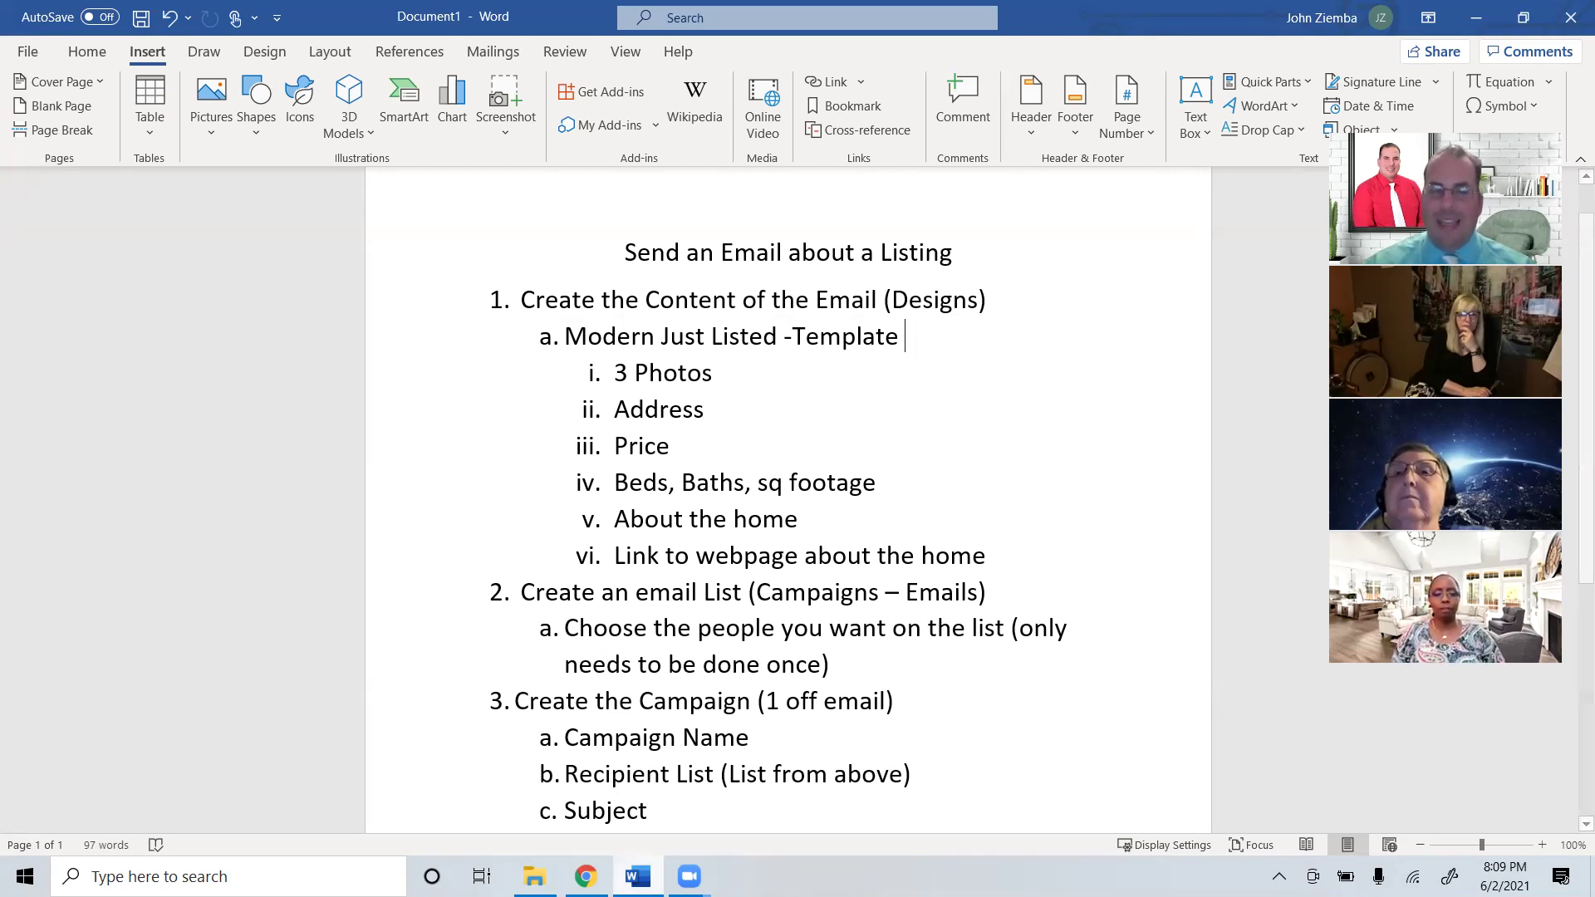
left_click(638, 876)
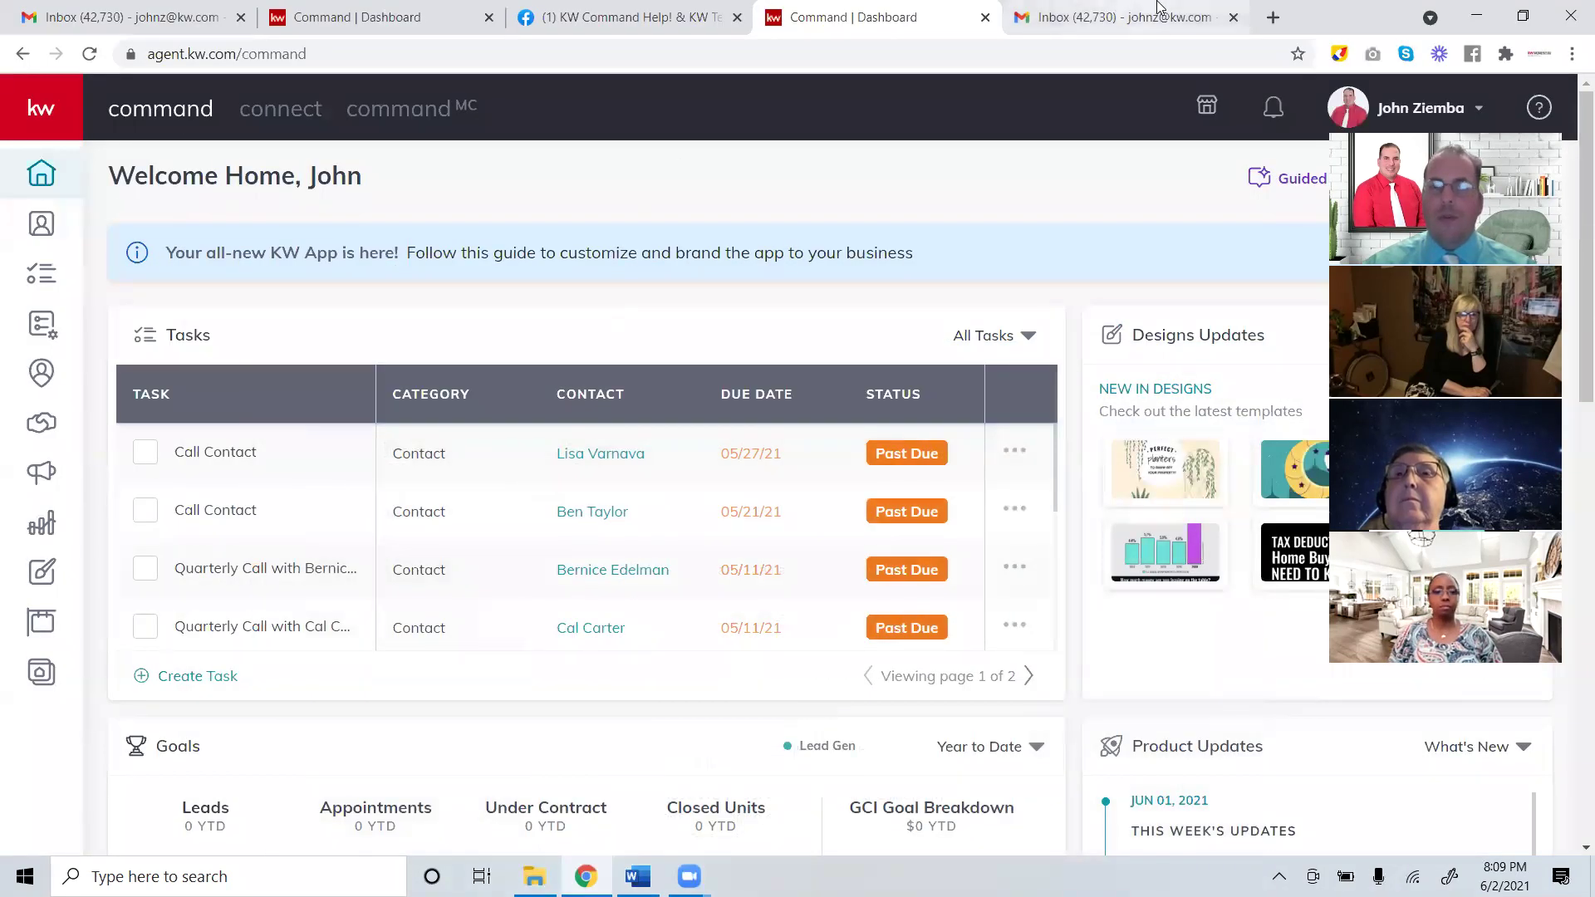
Open the Just Listed test email in Gmail and follow its VIEW LISTING link.
left_click(1105, 16)
left_click(882, 245)
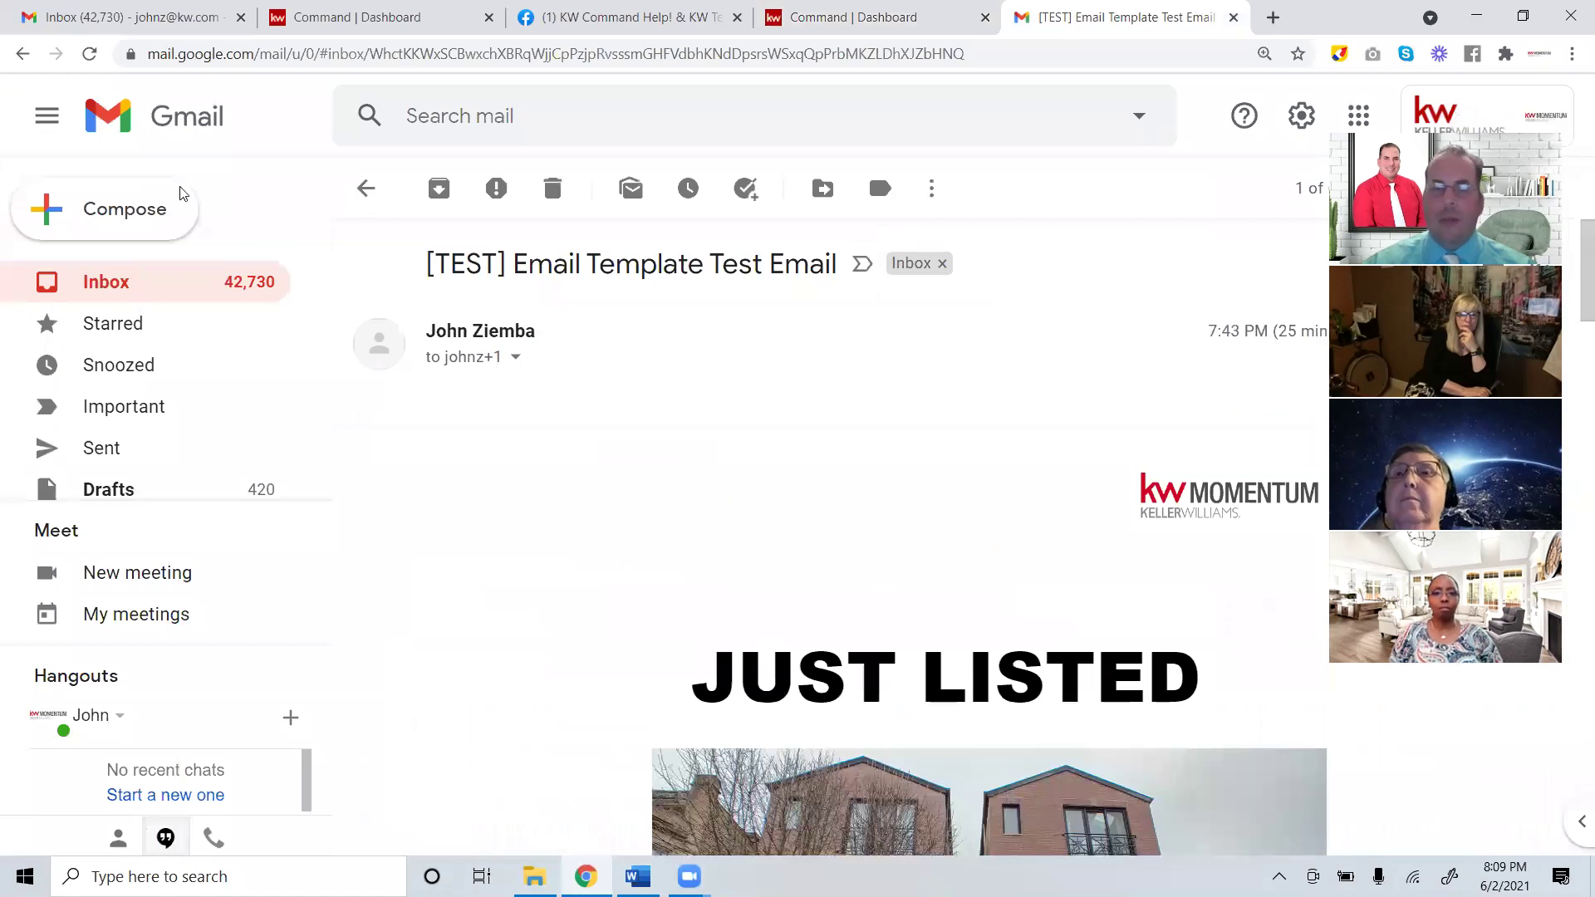
scroll(1572, 303, "down", 2)
left_click_drag(1573, 304, 1572, 598)
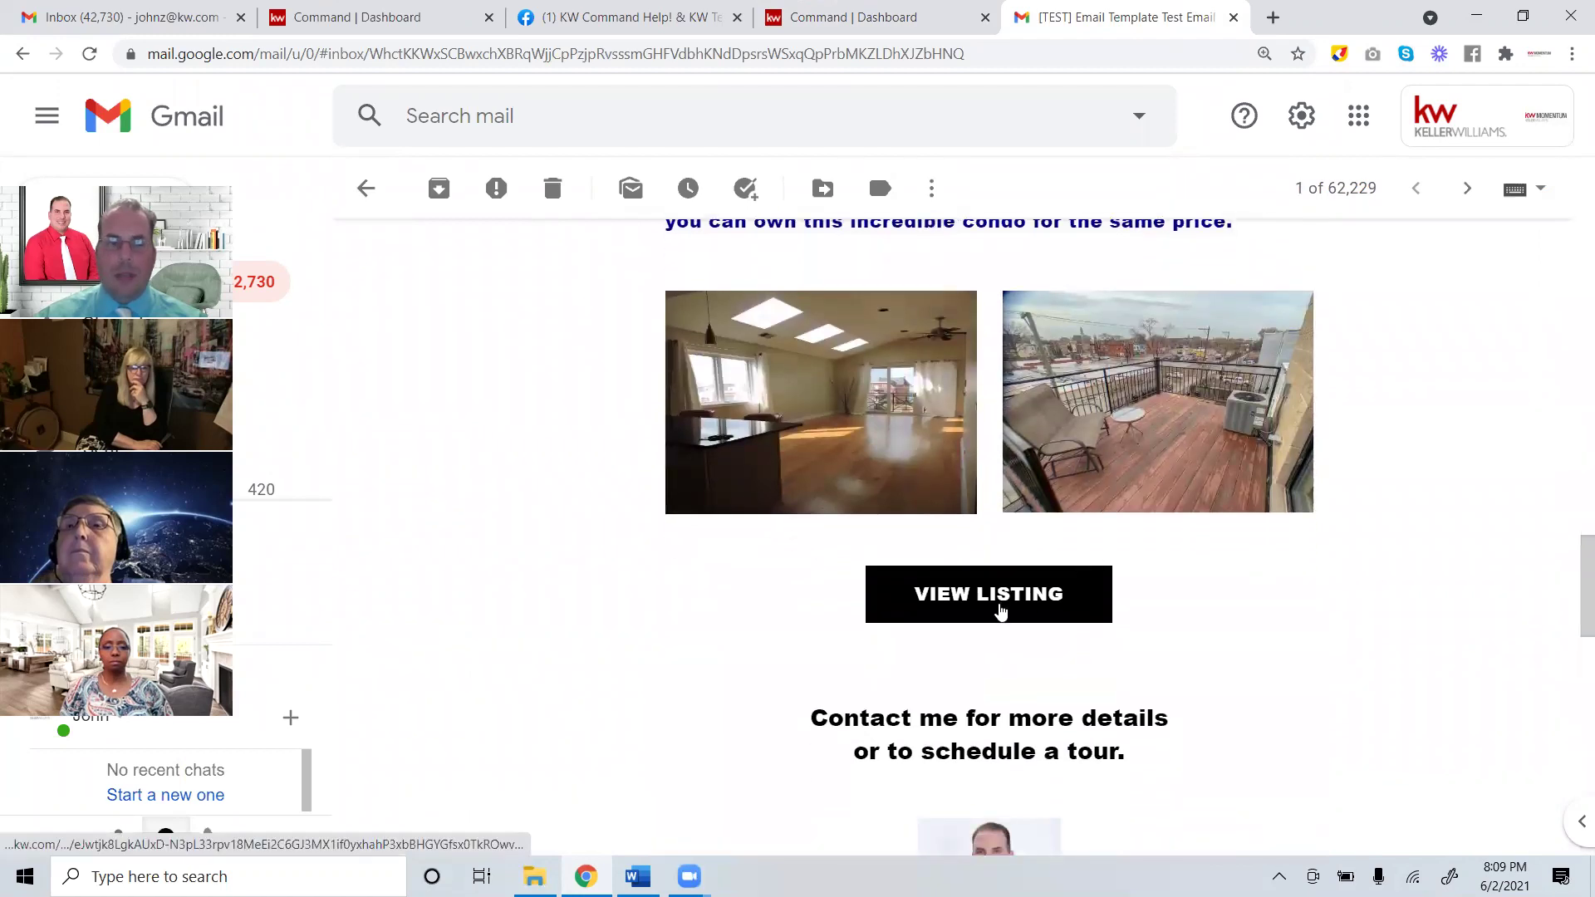
left_click(1001, 614)
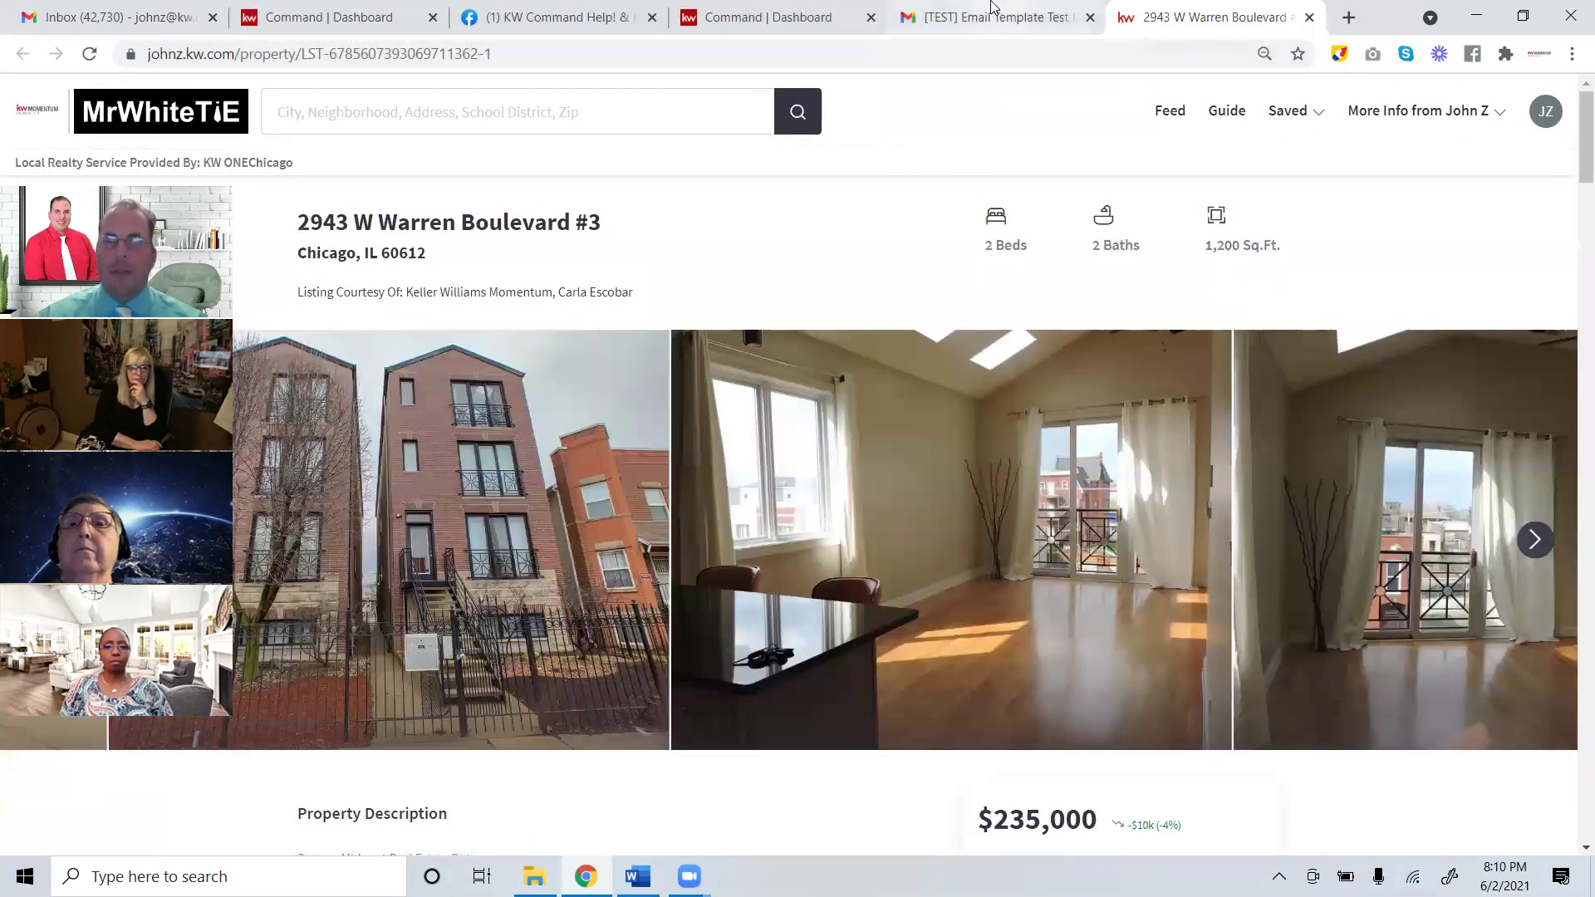
left_click(769, 25)
left_click(1005, 17)
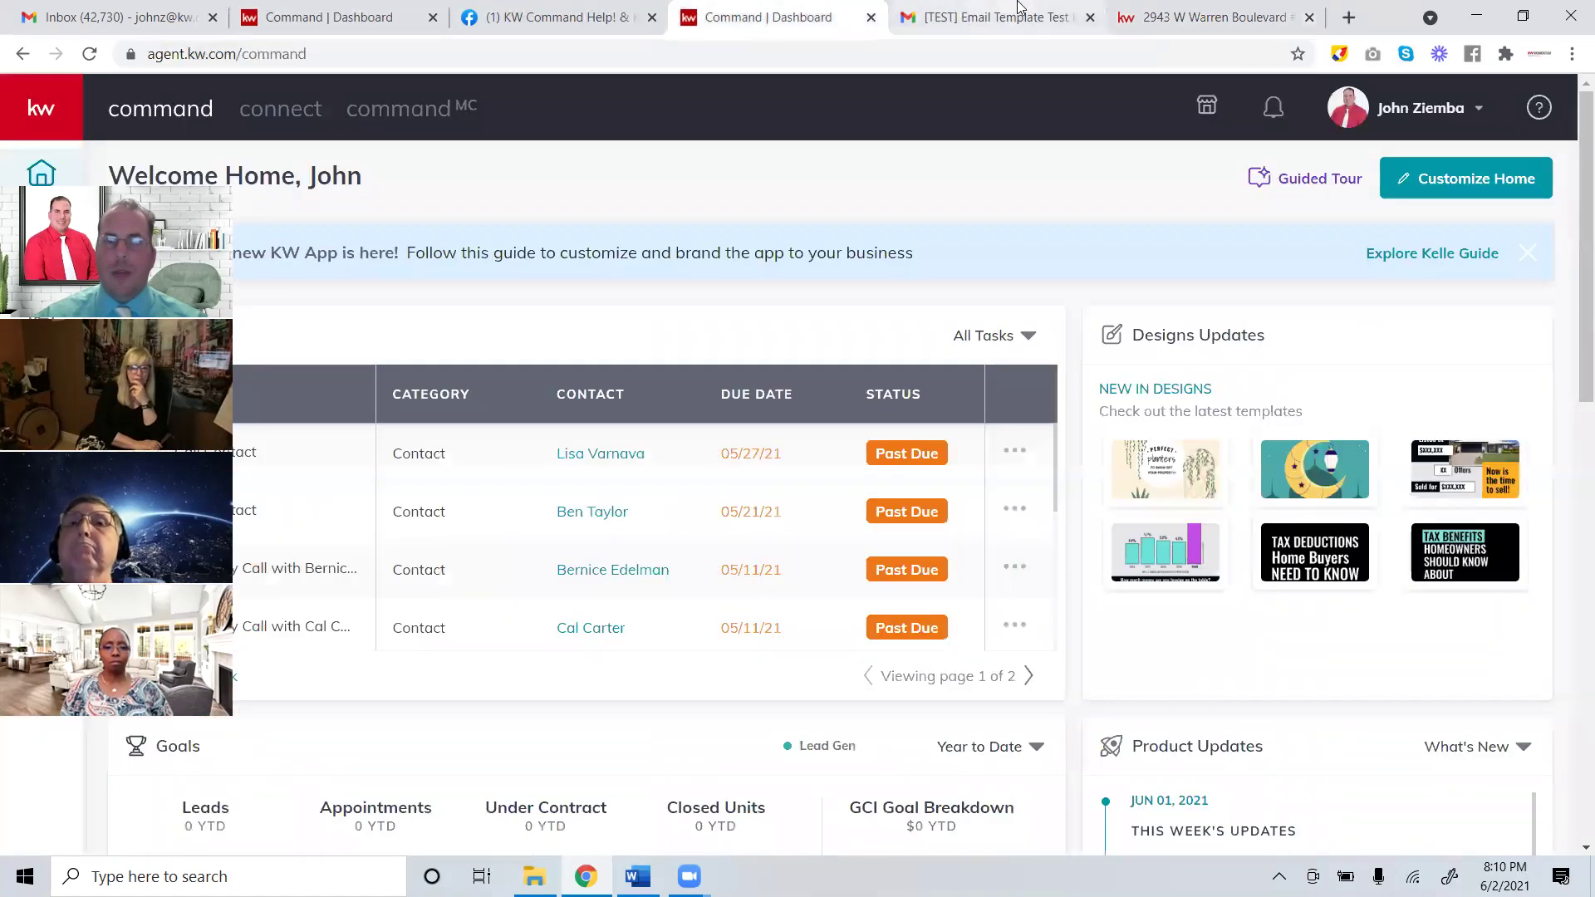
scroll(1159, 532, "down", 6)
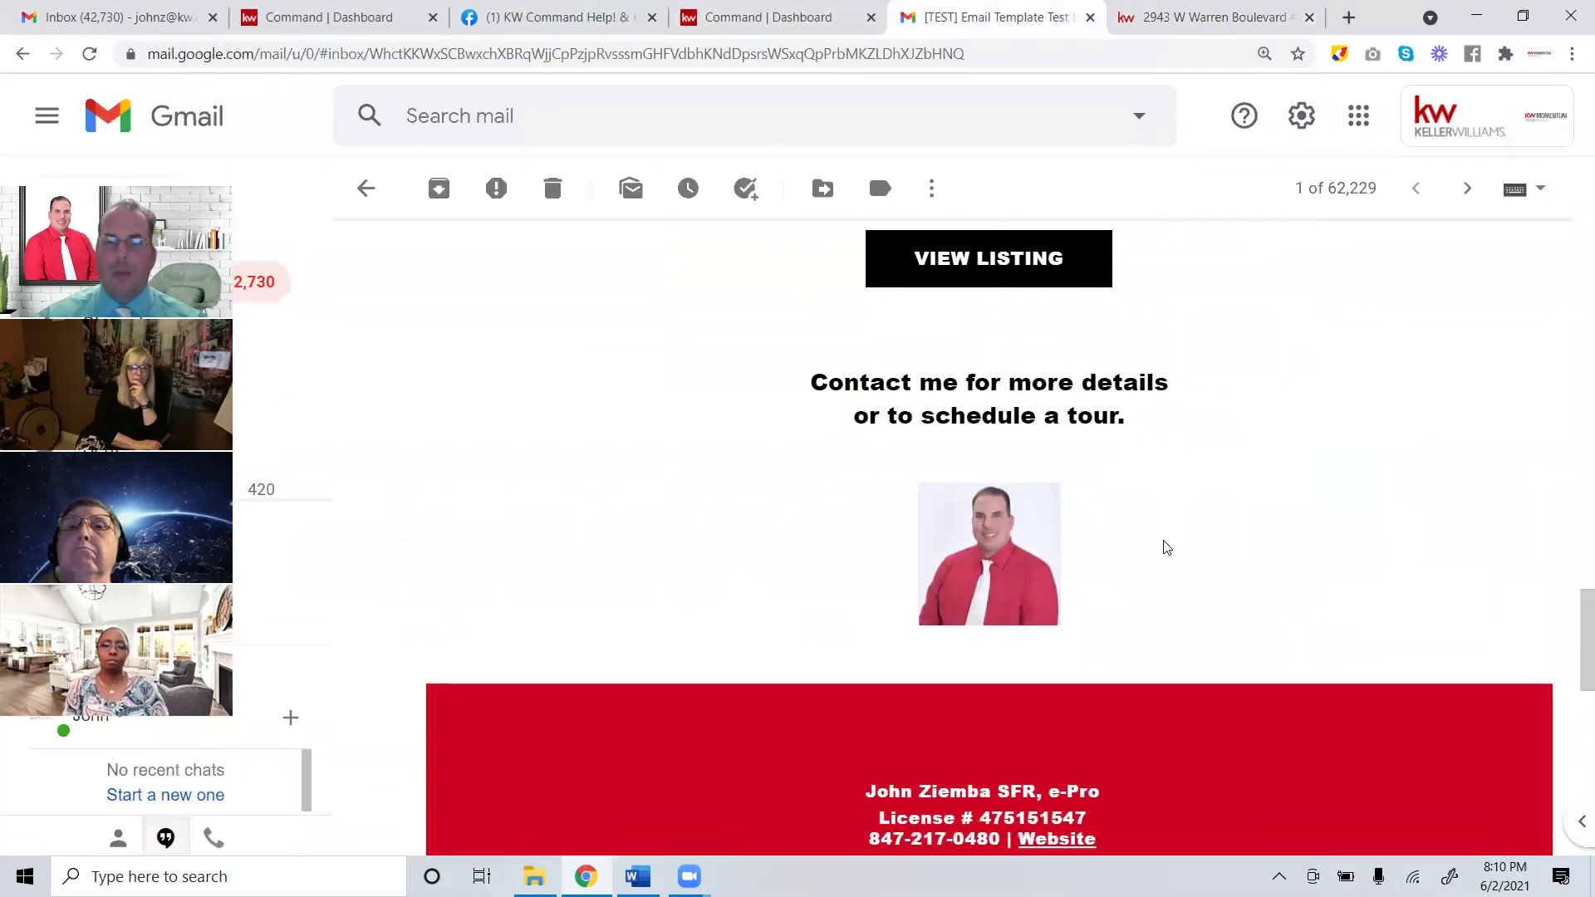
scroll(1163, 546, "down", 6)
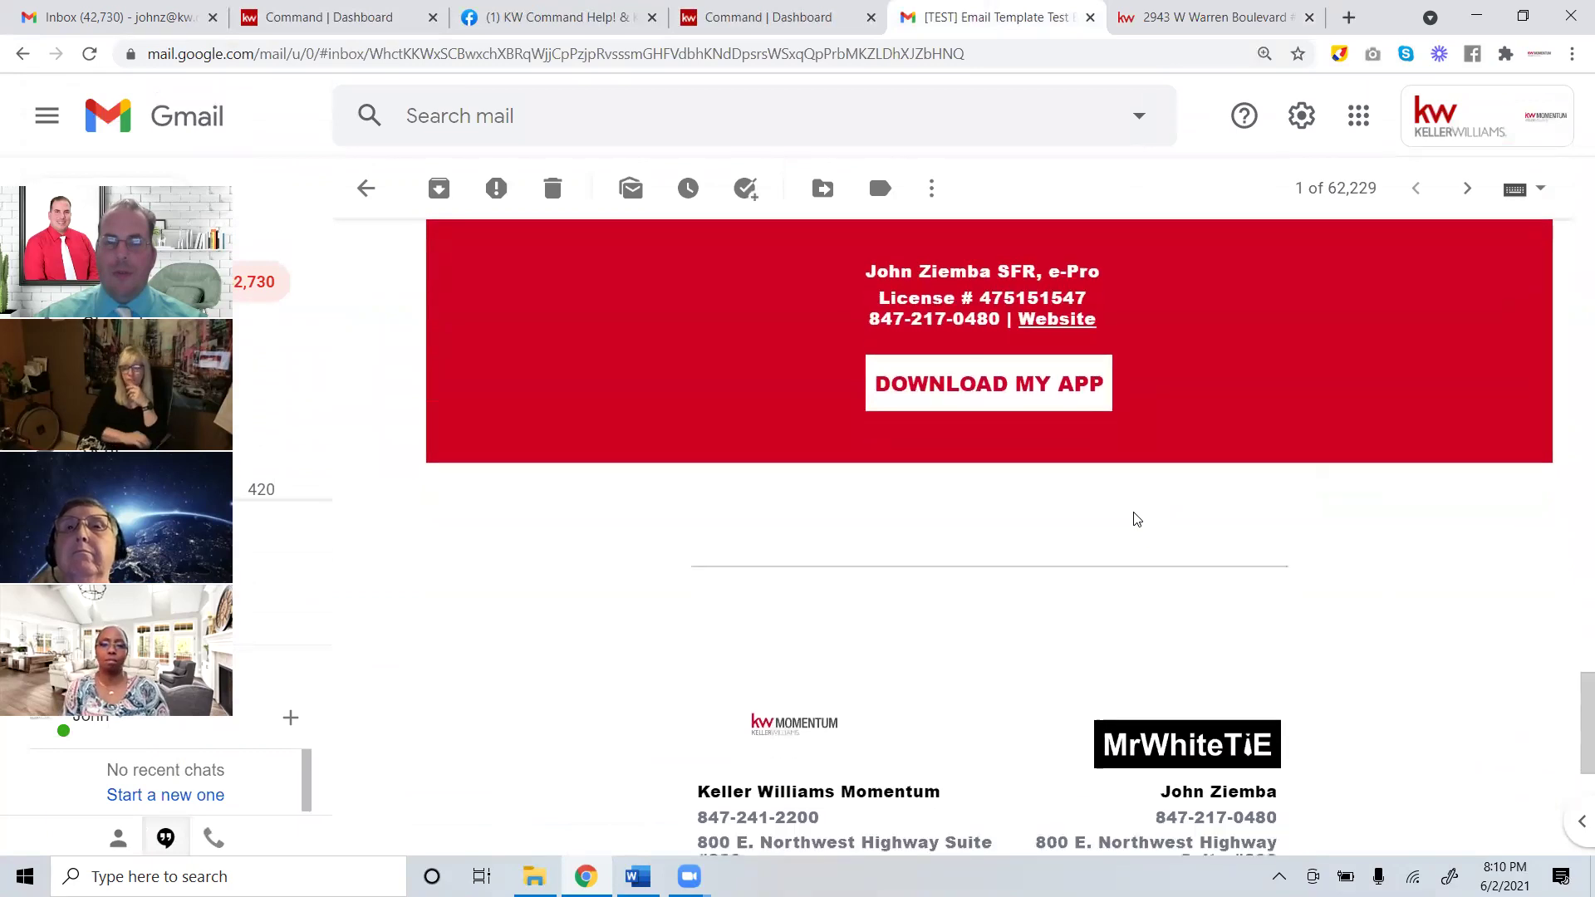
scroll(1115, 468, "up", 13)
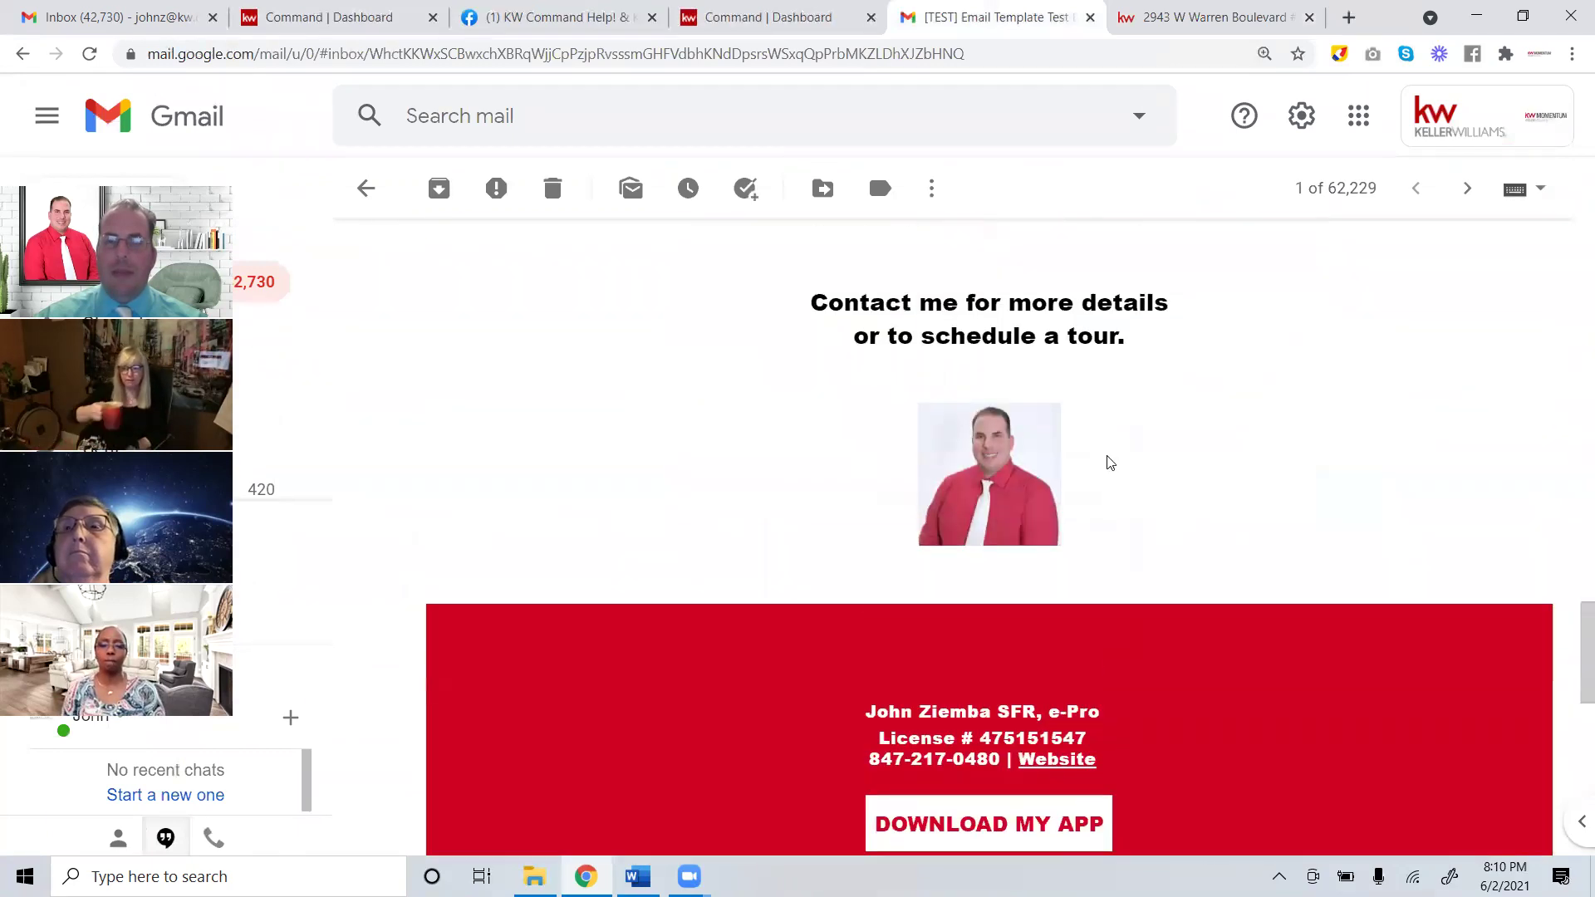
scroll(1105, 460, "up", 5)
scroll(1090, 449, "up", 15)
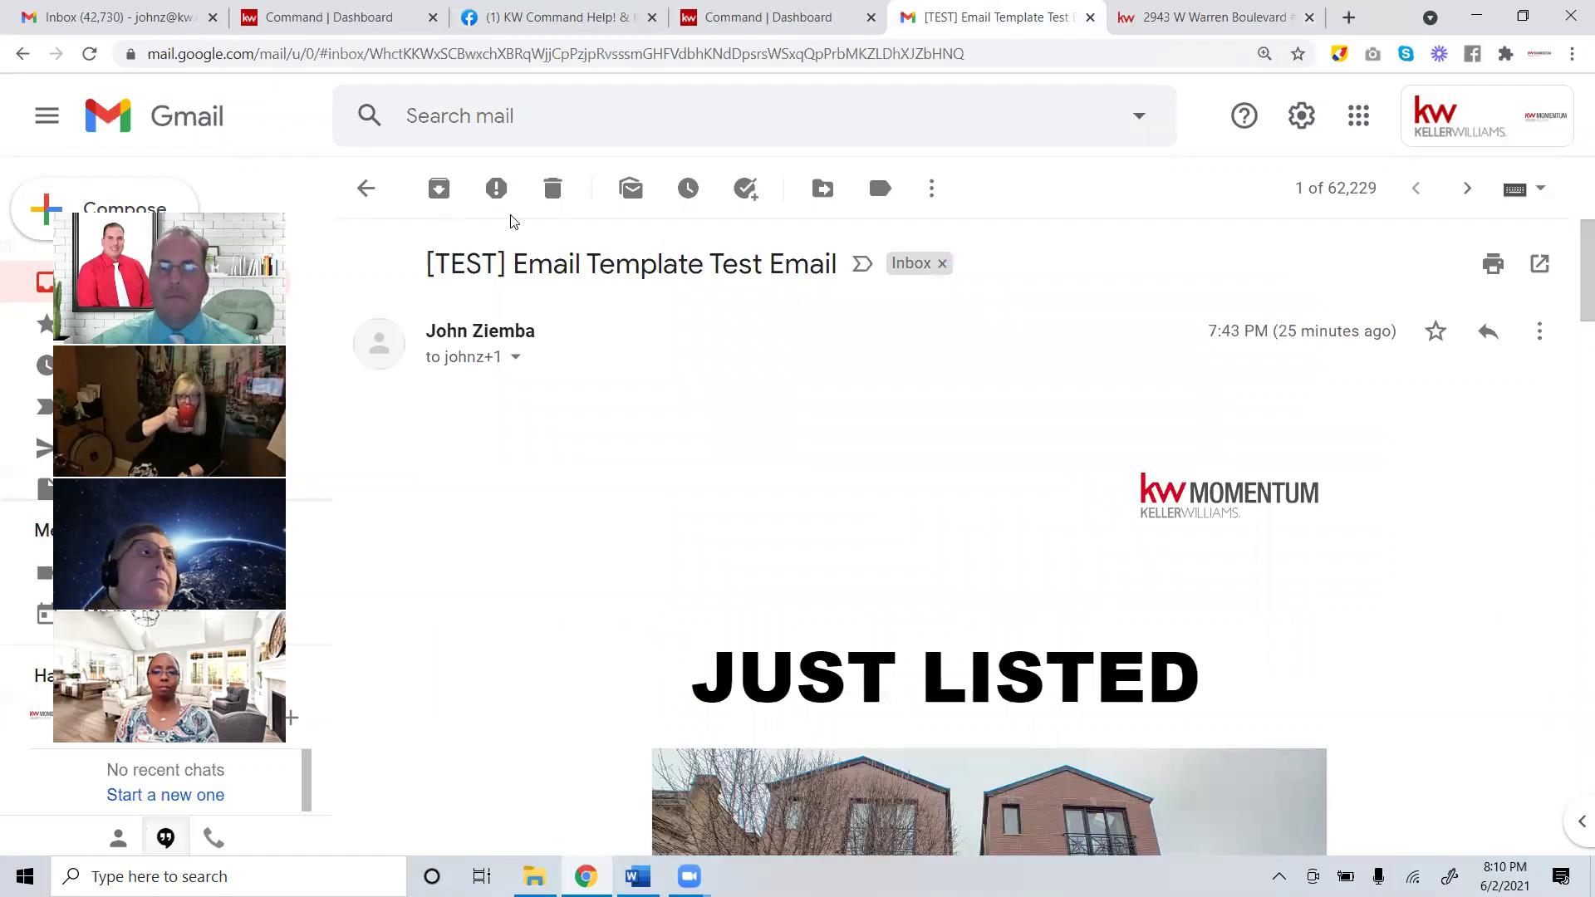
left_click(1232, 10)
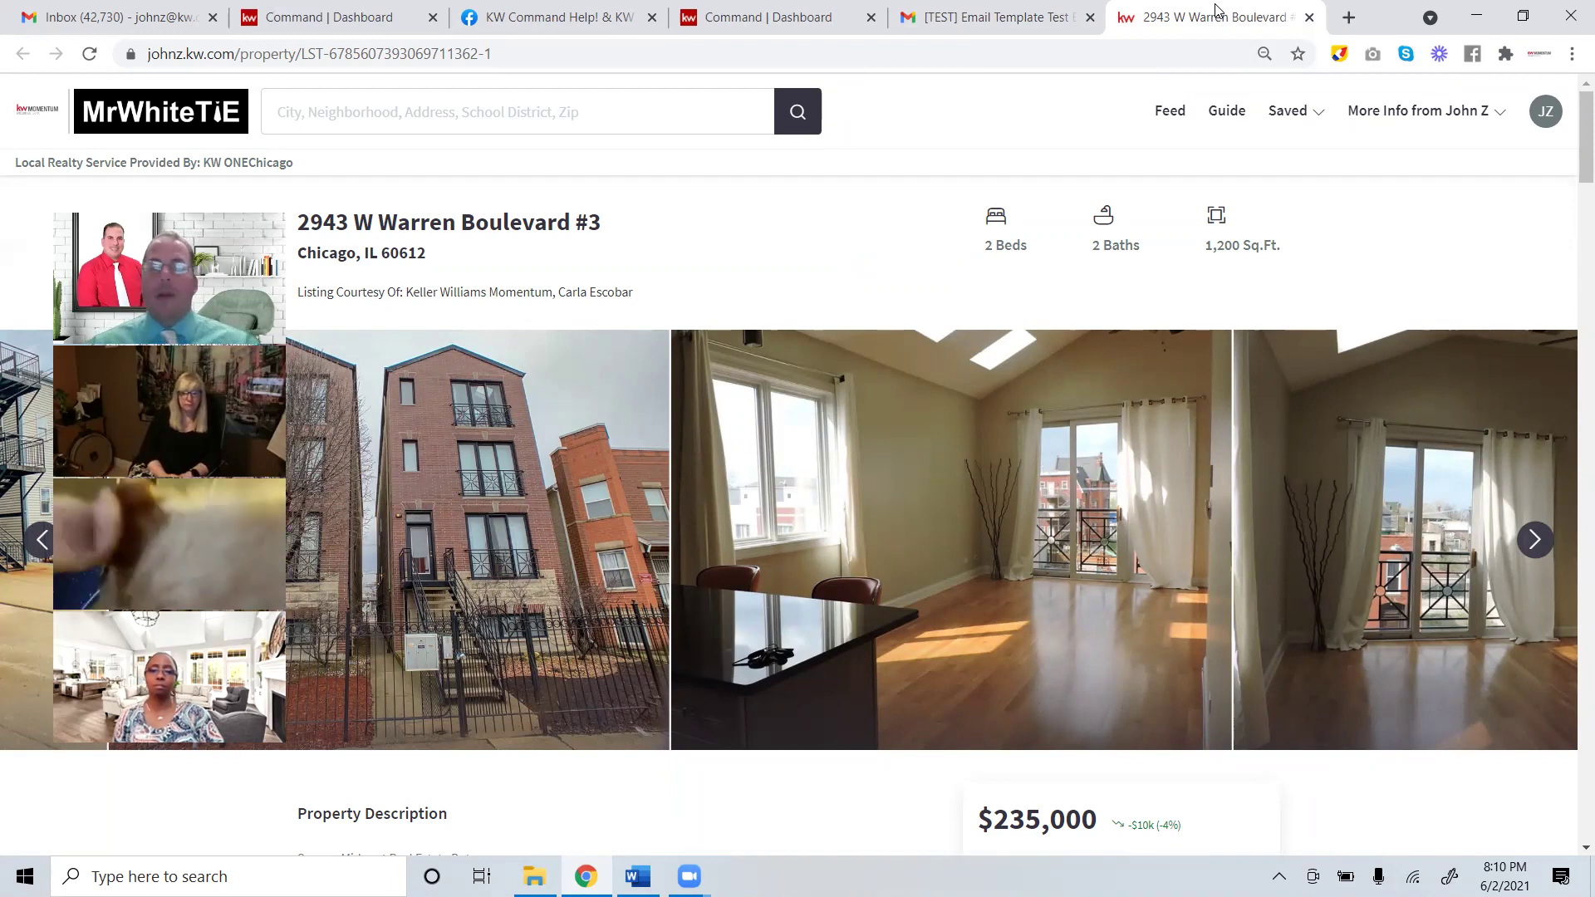
left_click(739, 16)
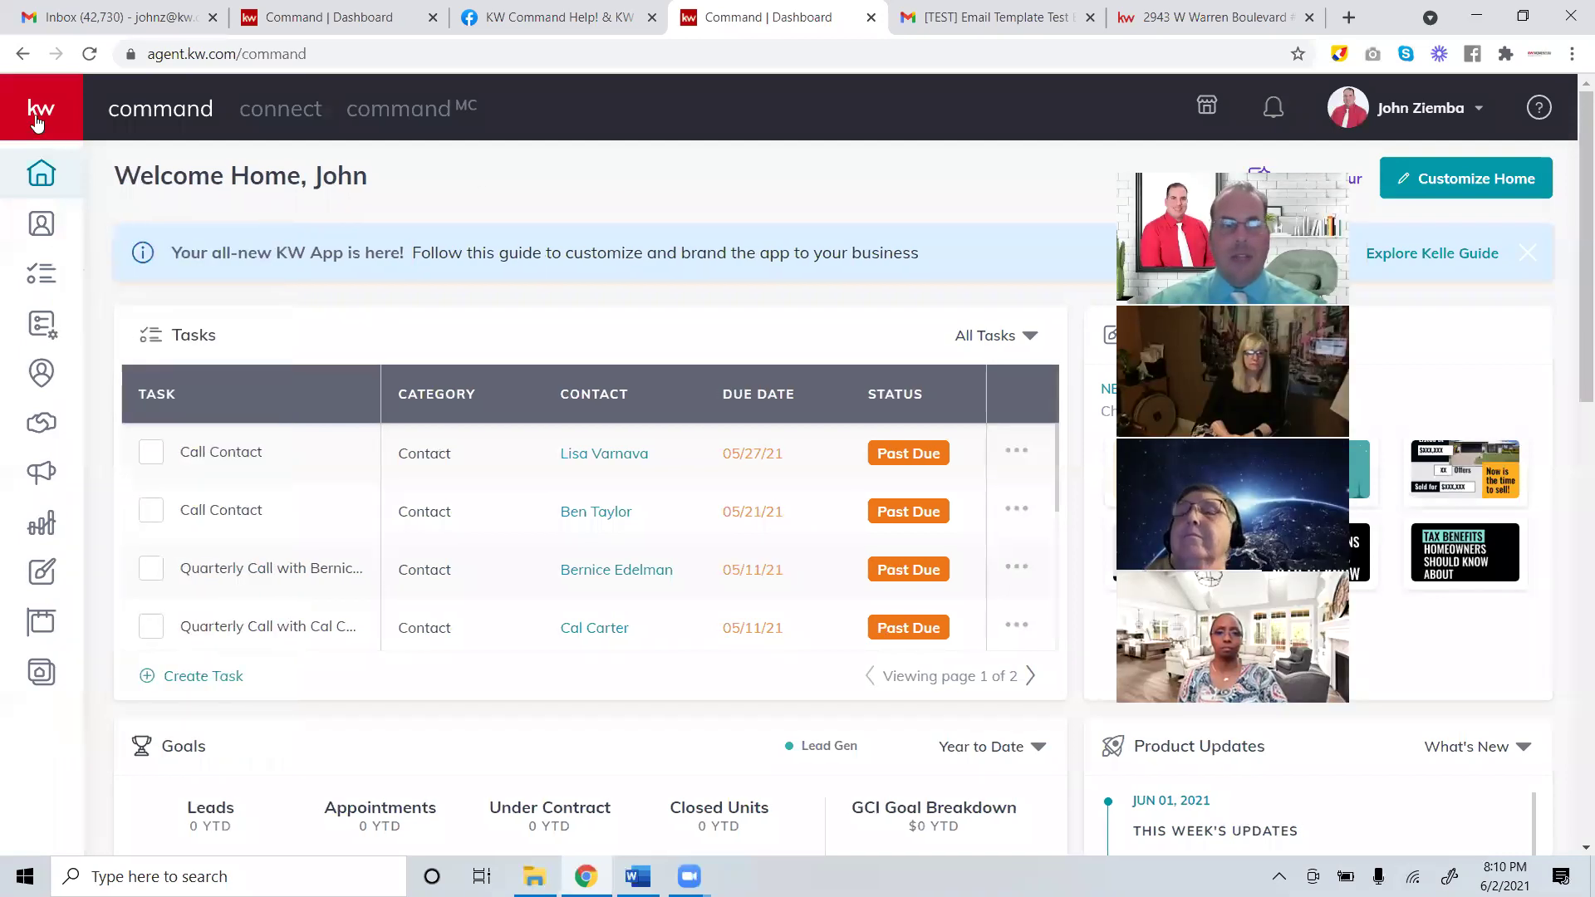
Open Designs, toggle between the Social and Email template tabs, and start a new design.
mouse_move(181, 399)
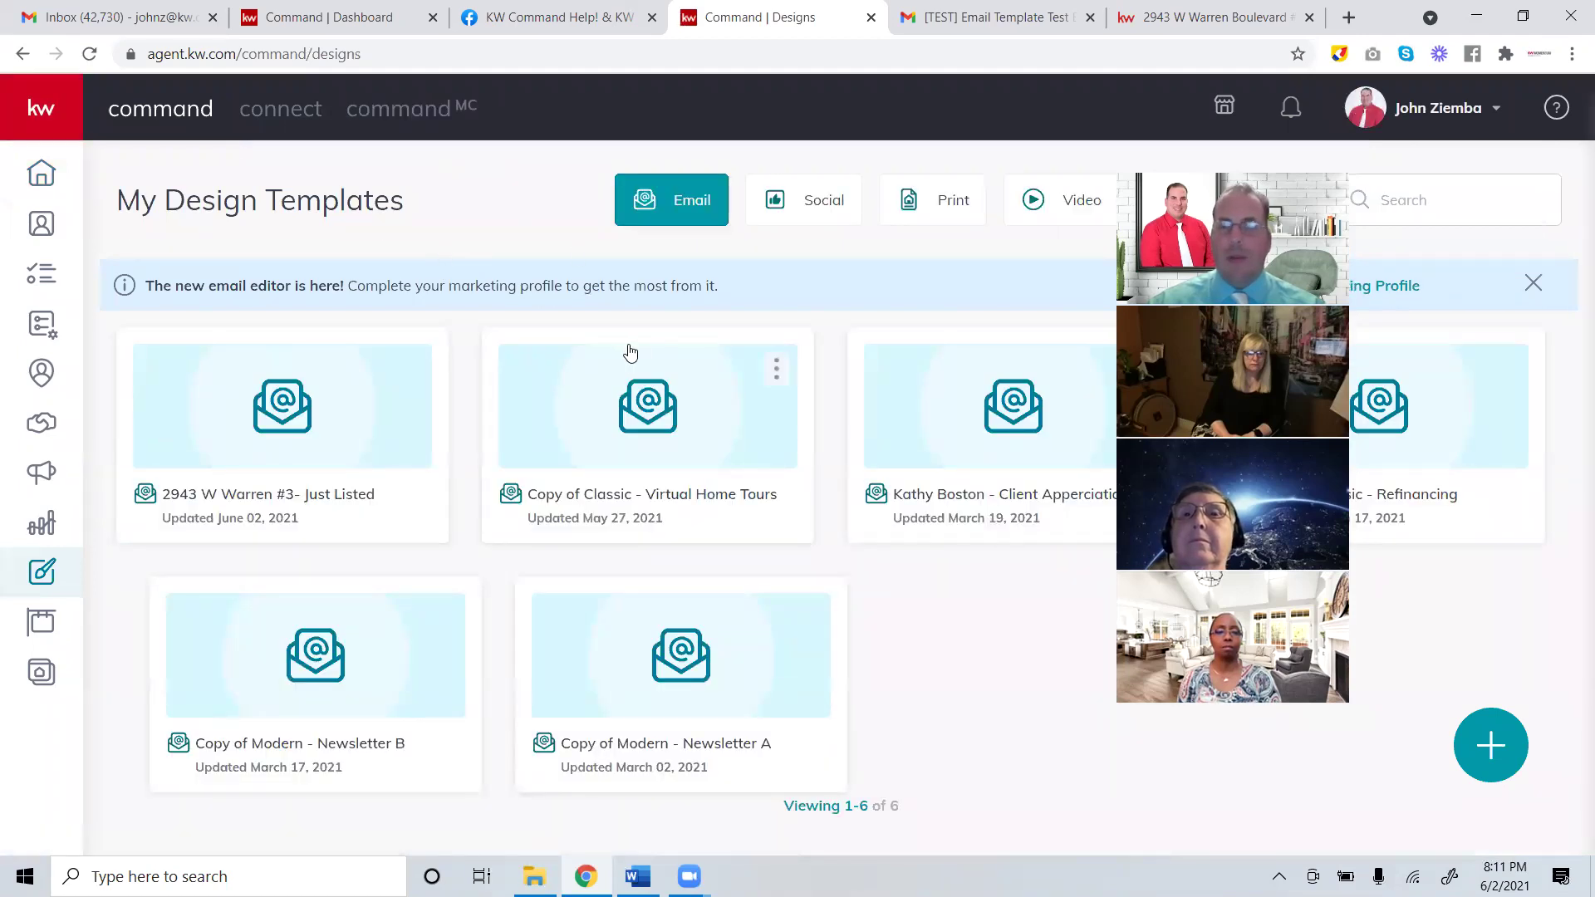
left_click_drag(420, 220, 148, 208)
left_click(347, 201)
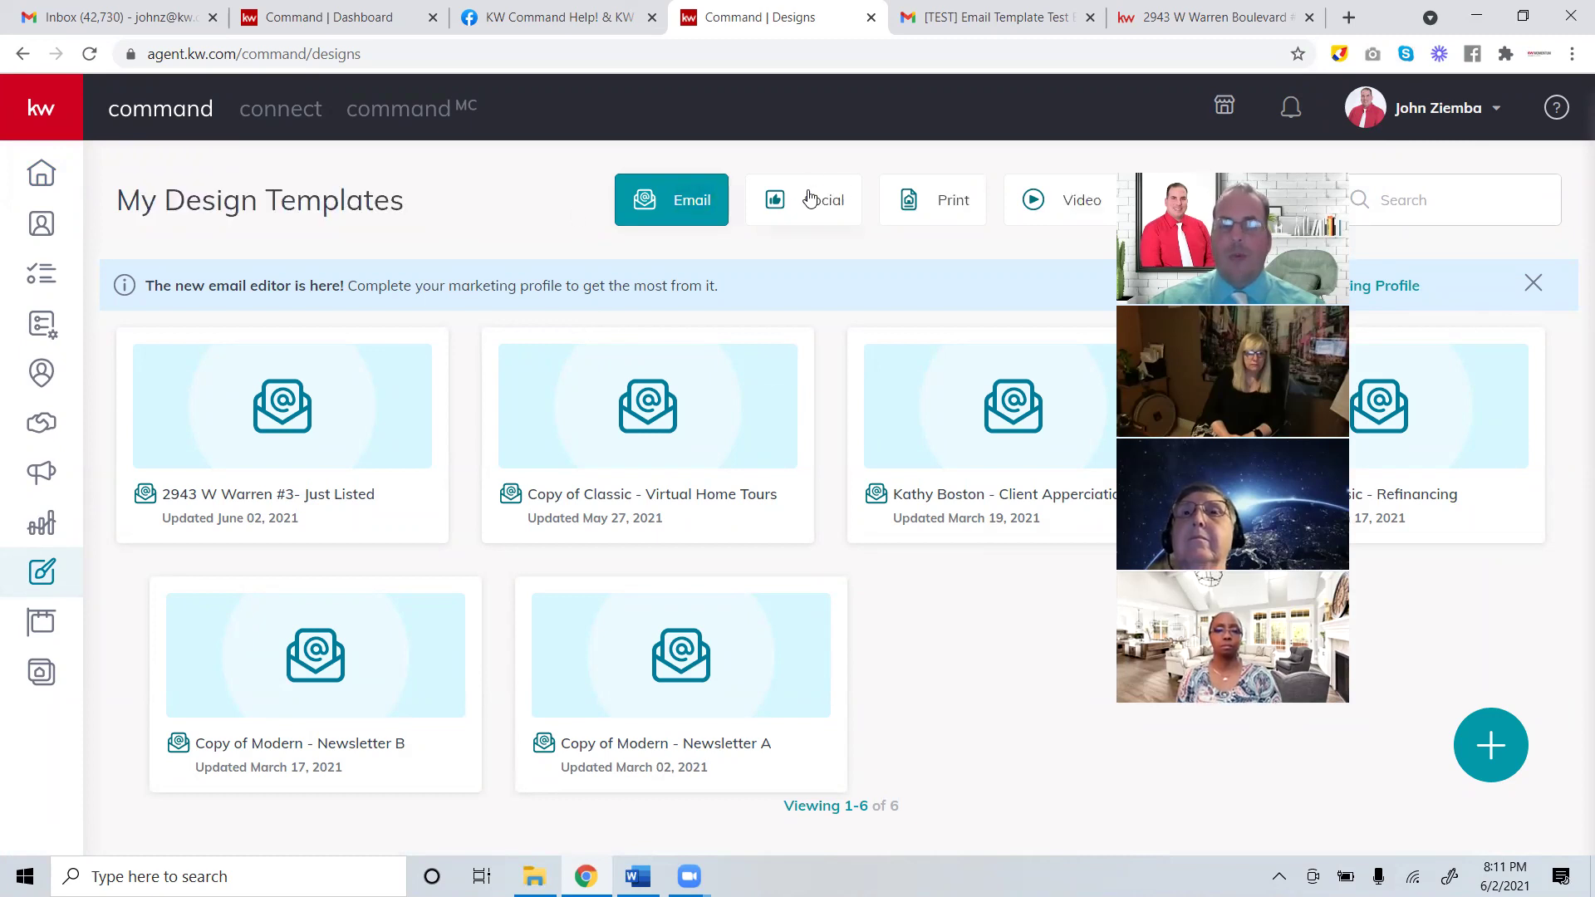
left_click(812, 214)
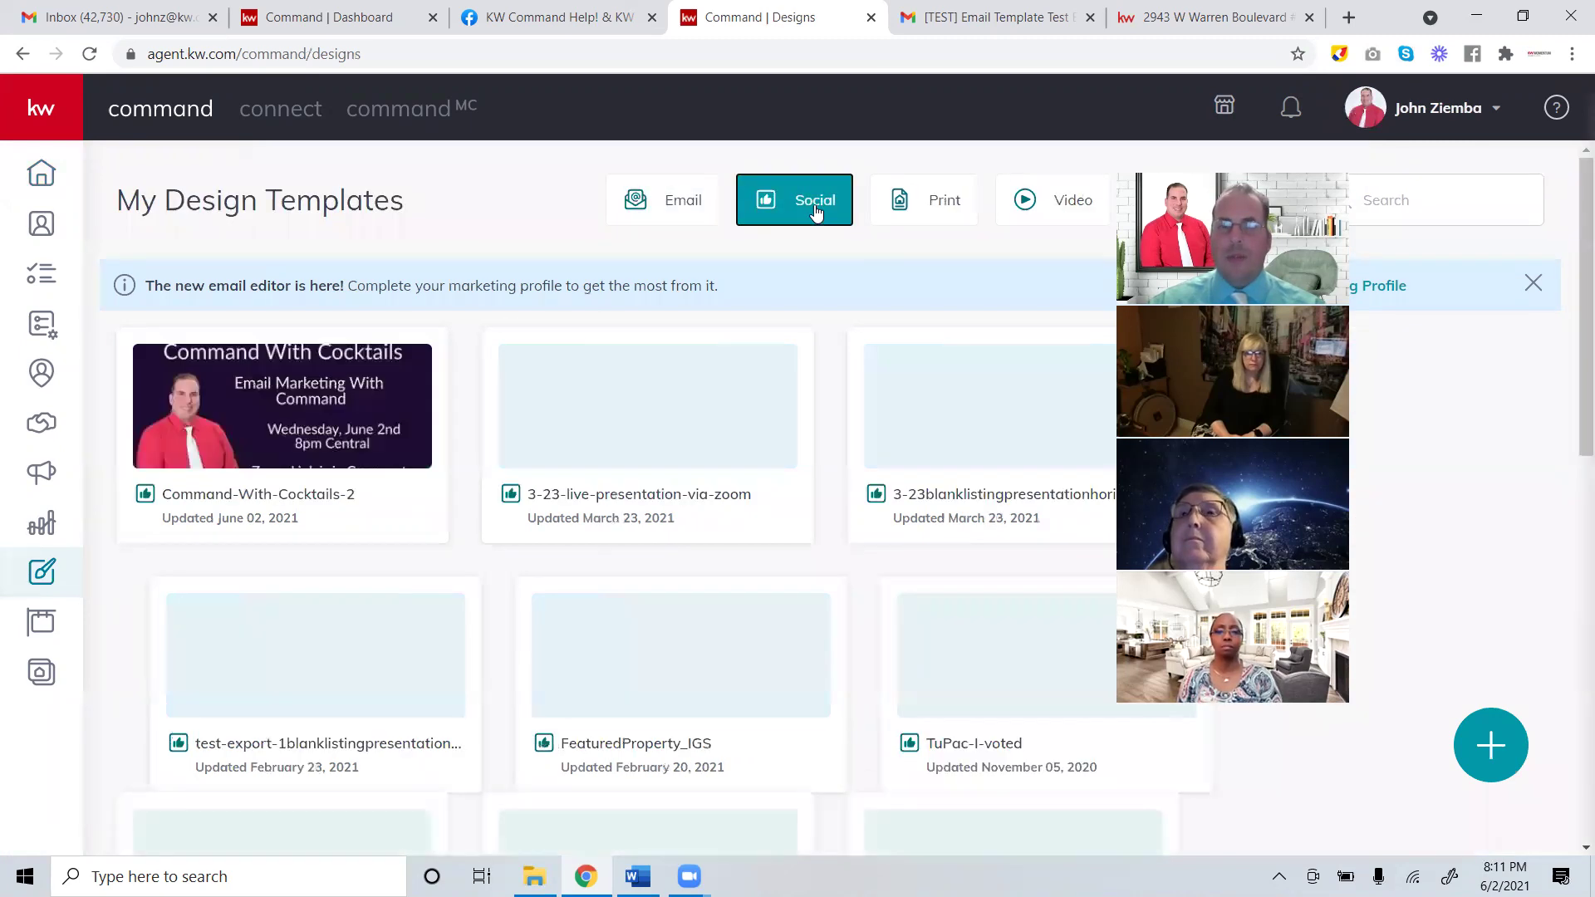
left_click(669, 209)
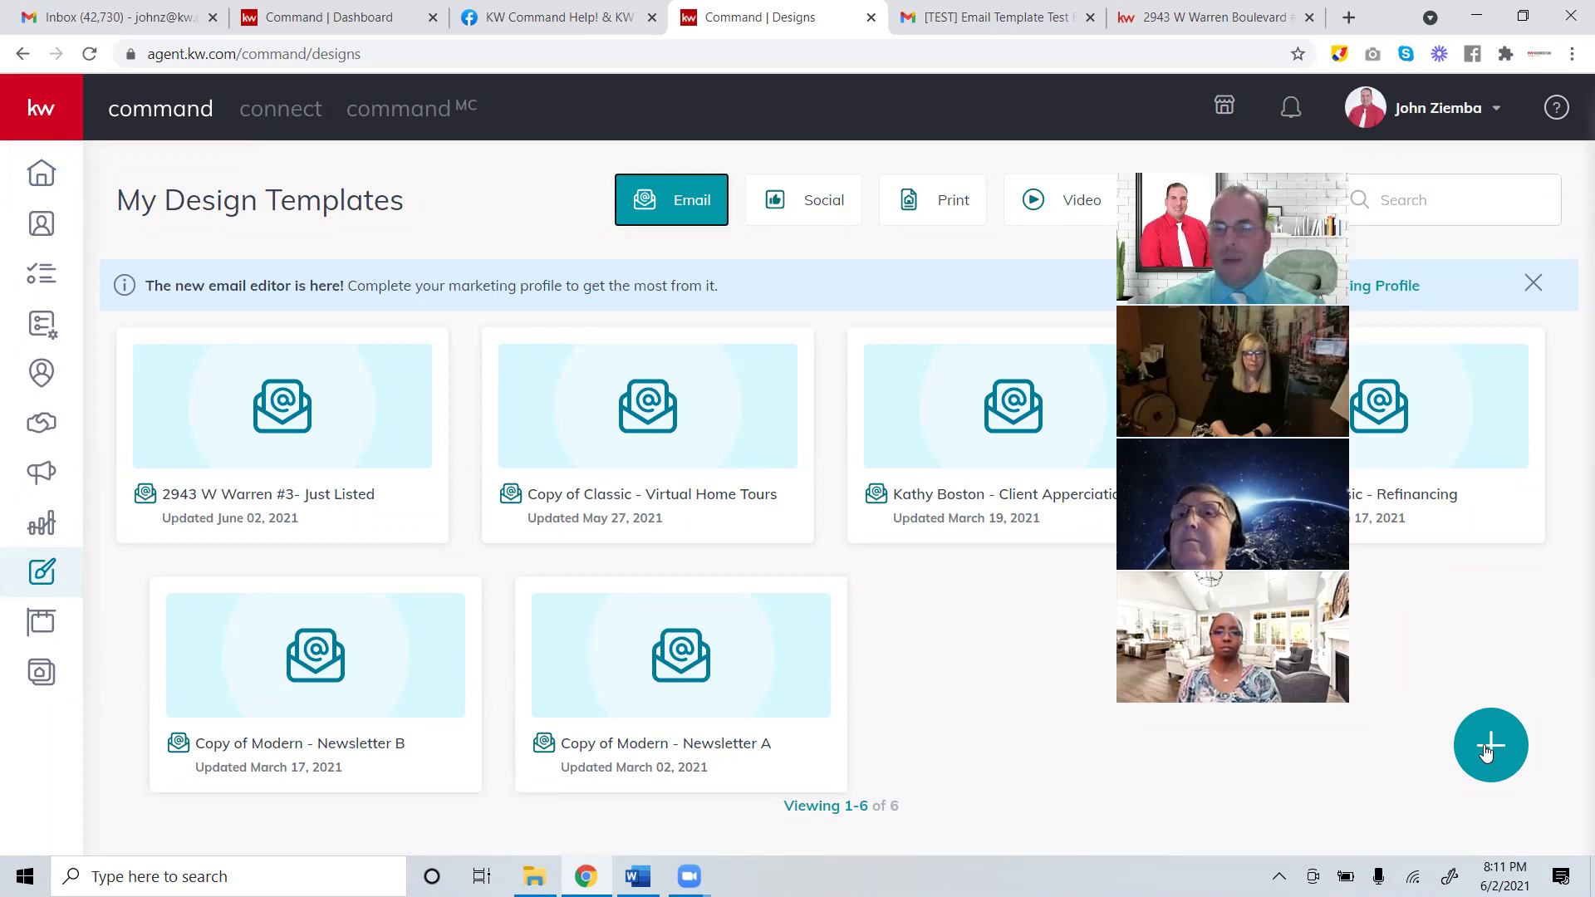
left_click(1487, 749)
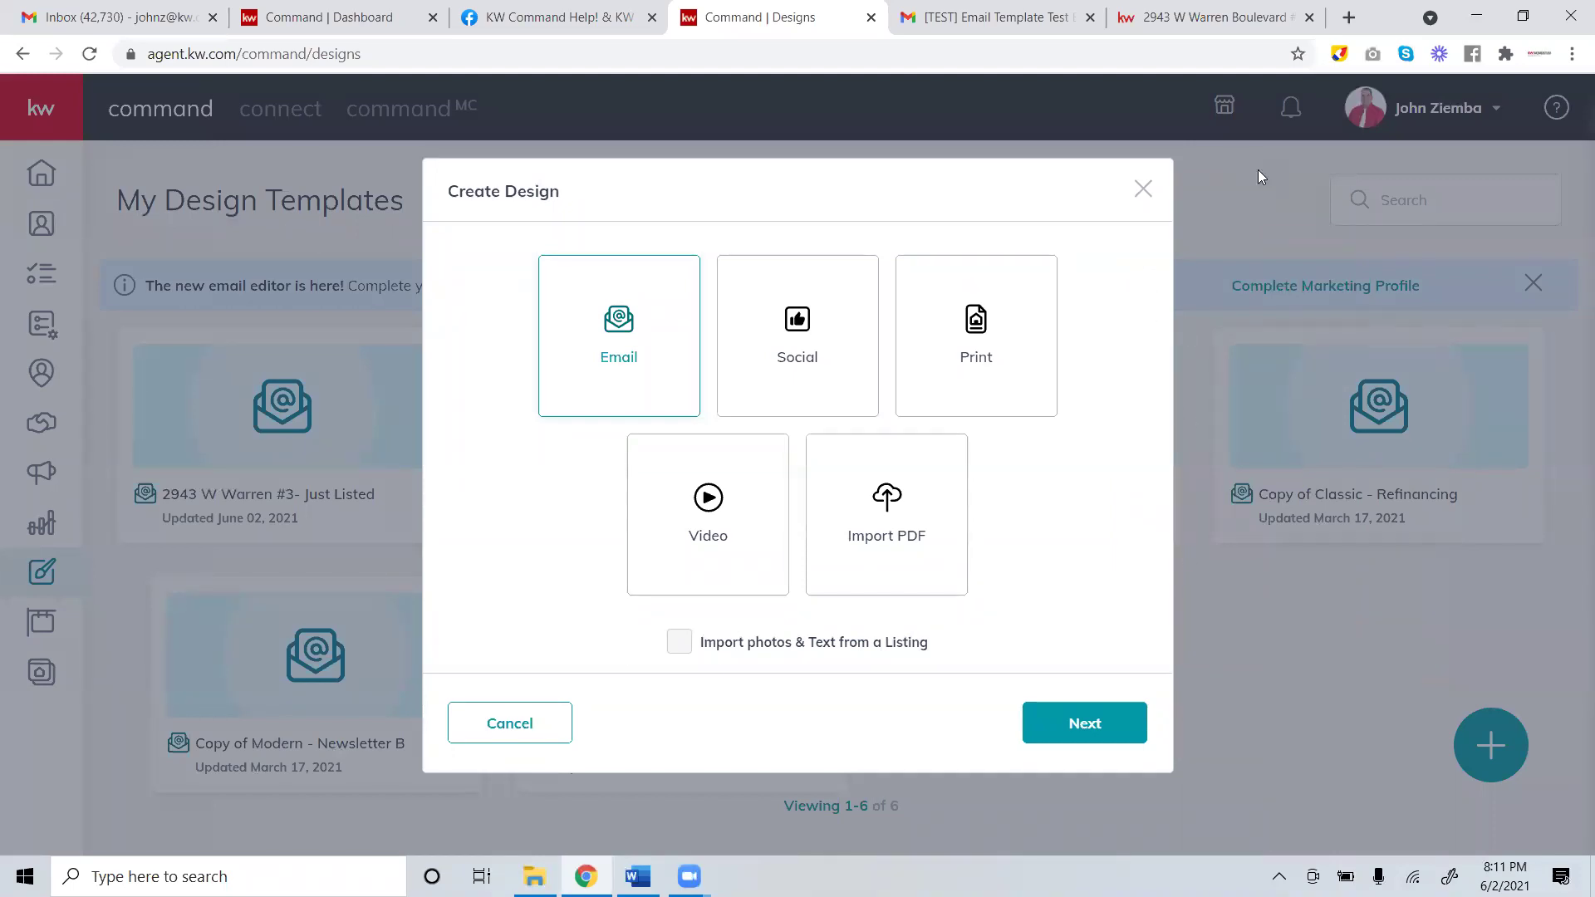
Close the Create Design dialog, restart it, and choose Email to reach template selection.
left_click(1142, 197)
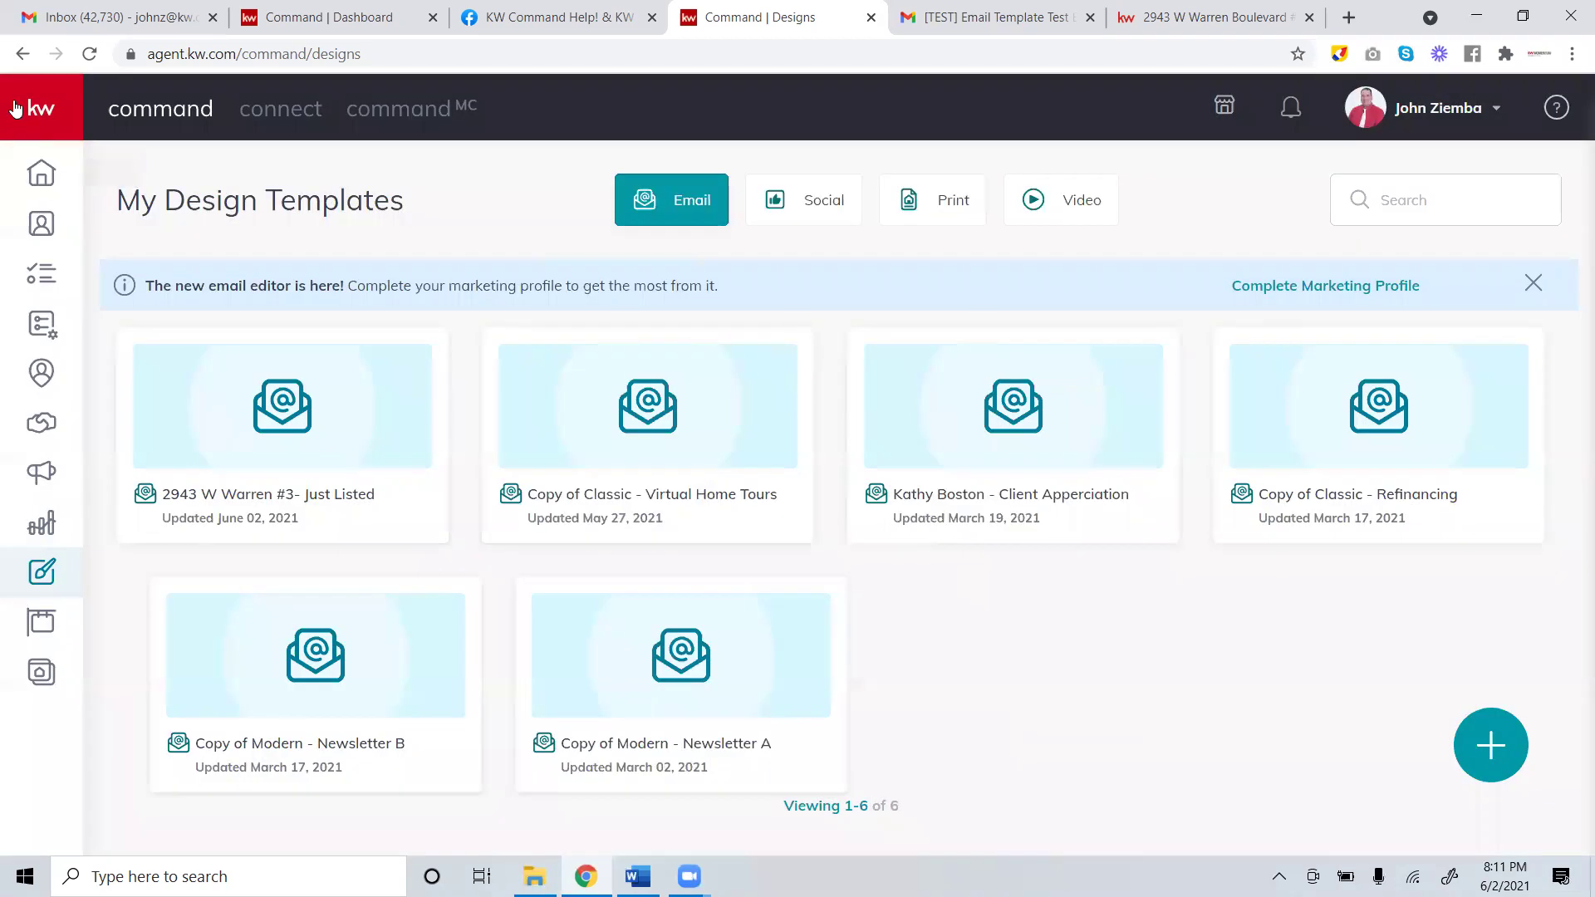
left_click(15, 108)
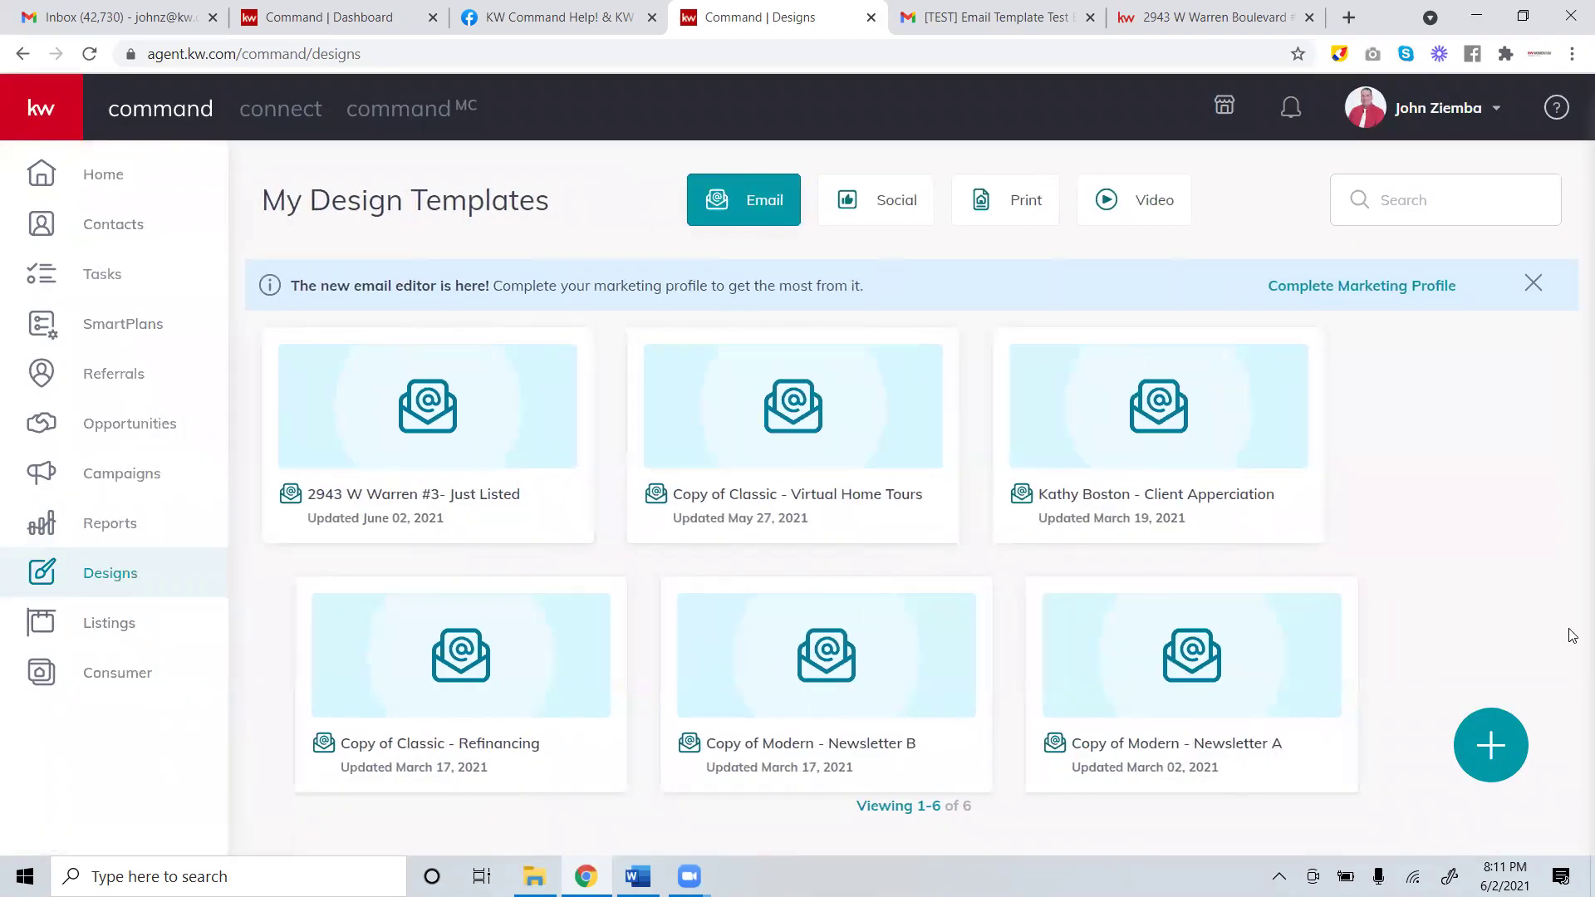
left_click(1487, 750)
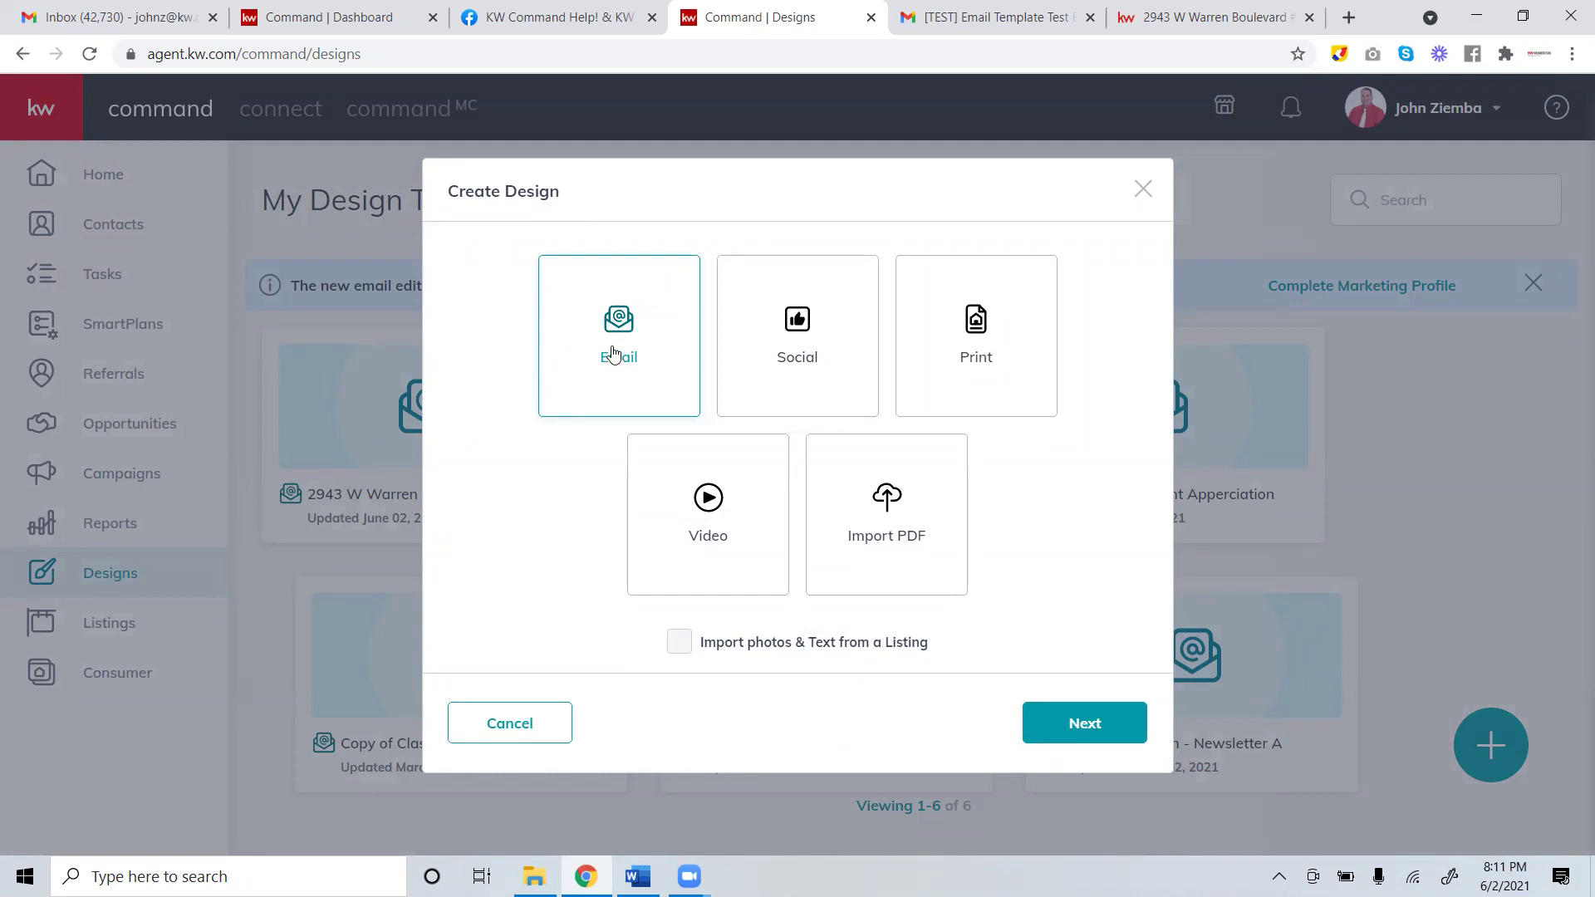
left_click(1100, 724)
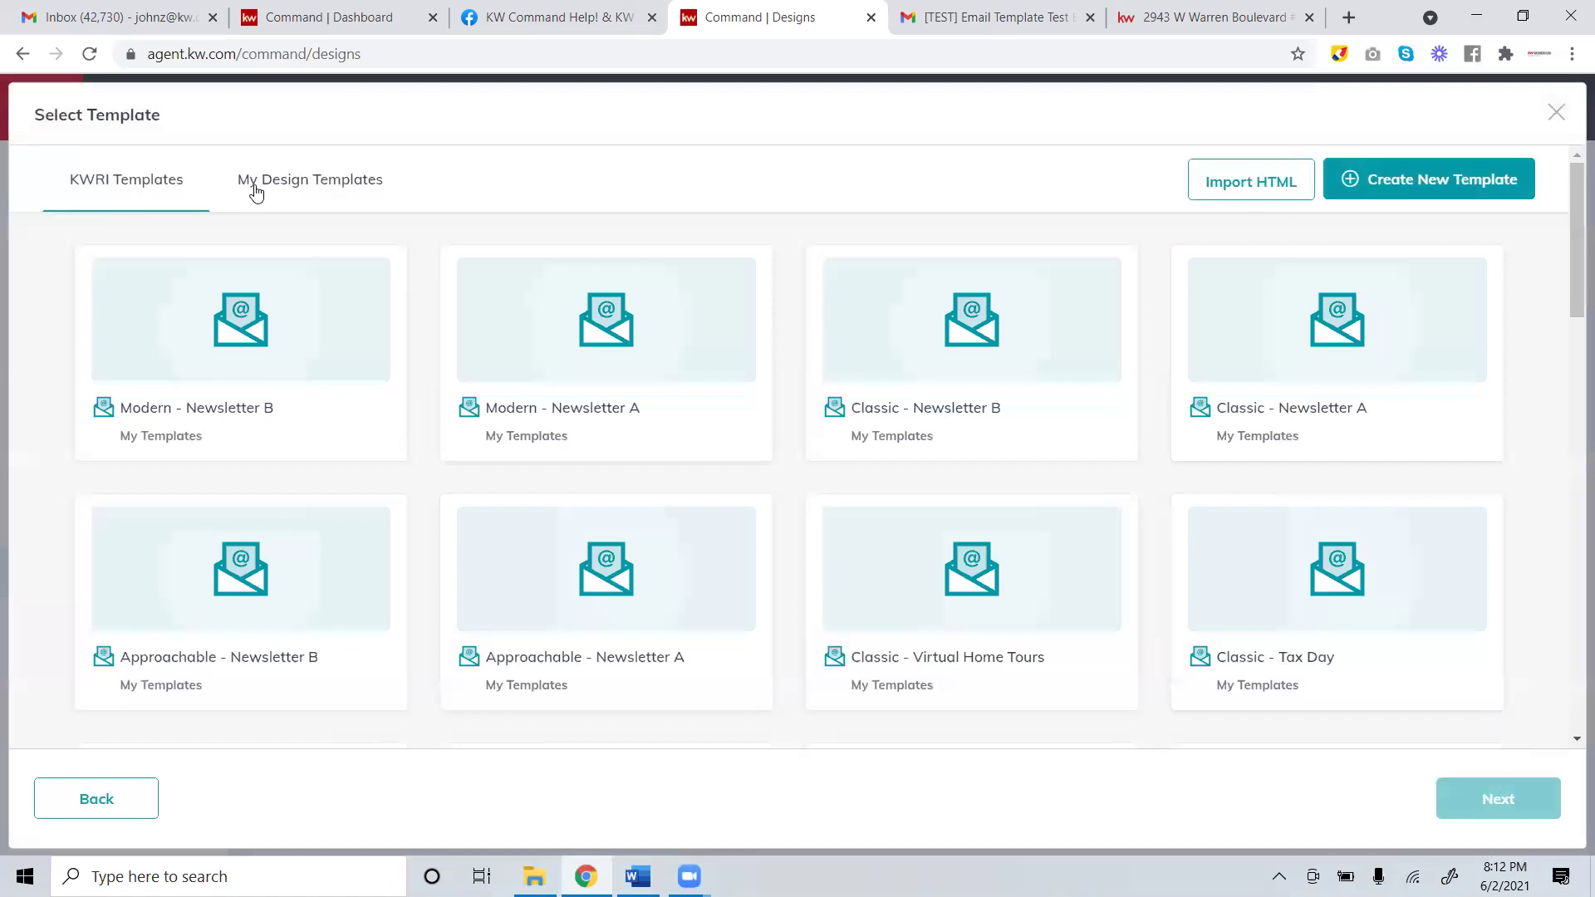
Compare the user's saved templates with the KWRI collection, ending on KWRI.
left_click(342, 186)
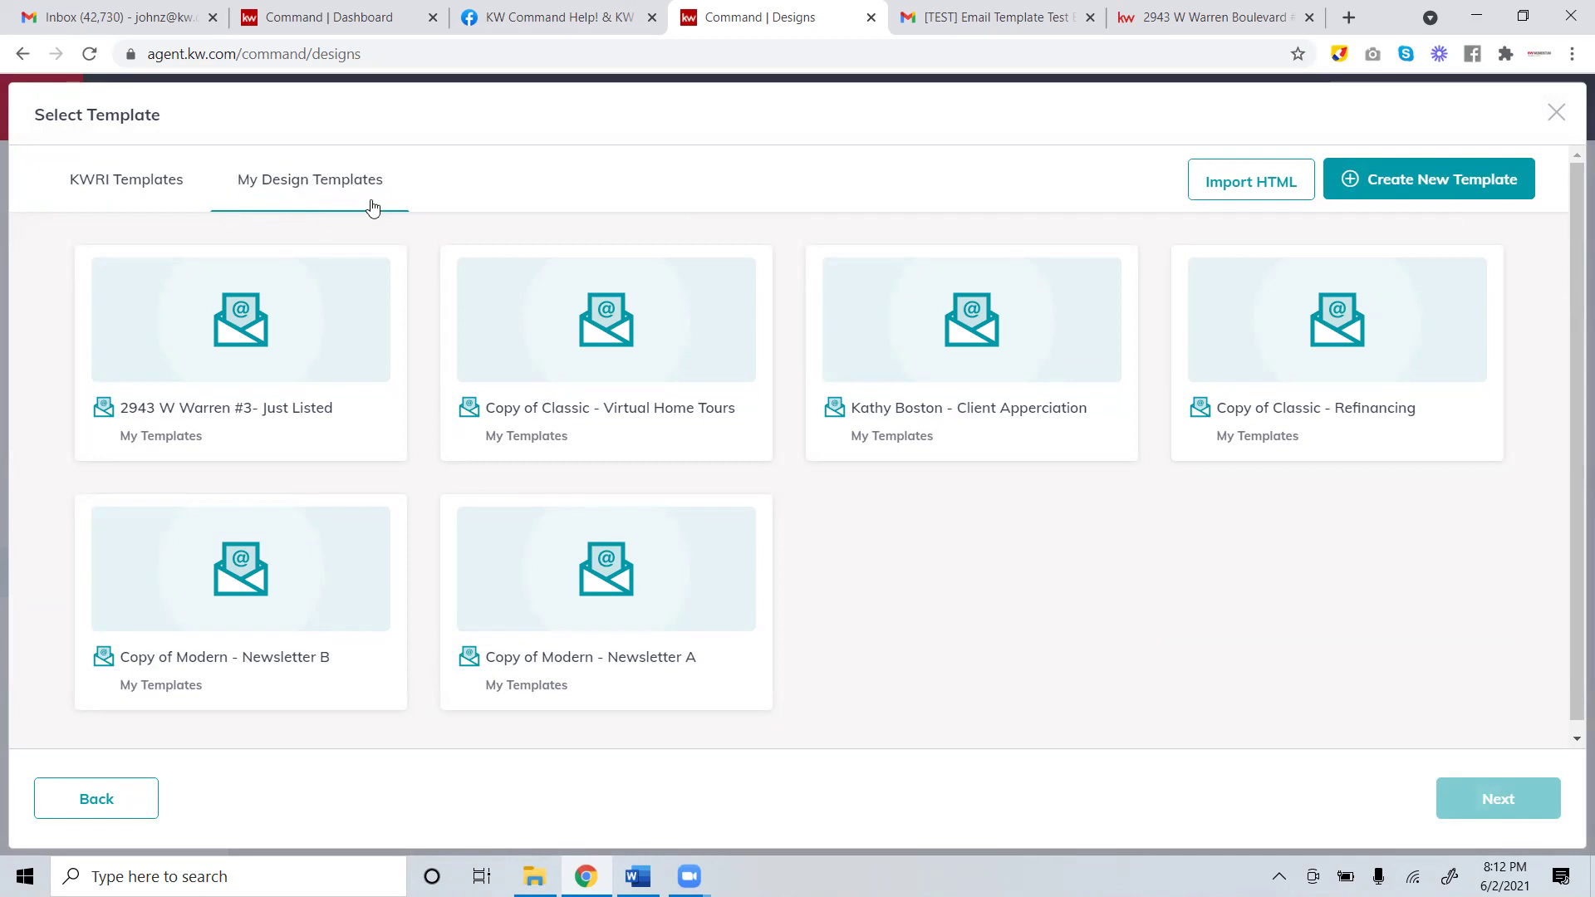
left_click(150, 186)
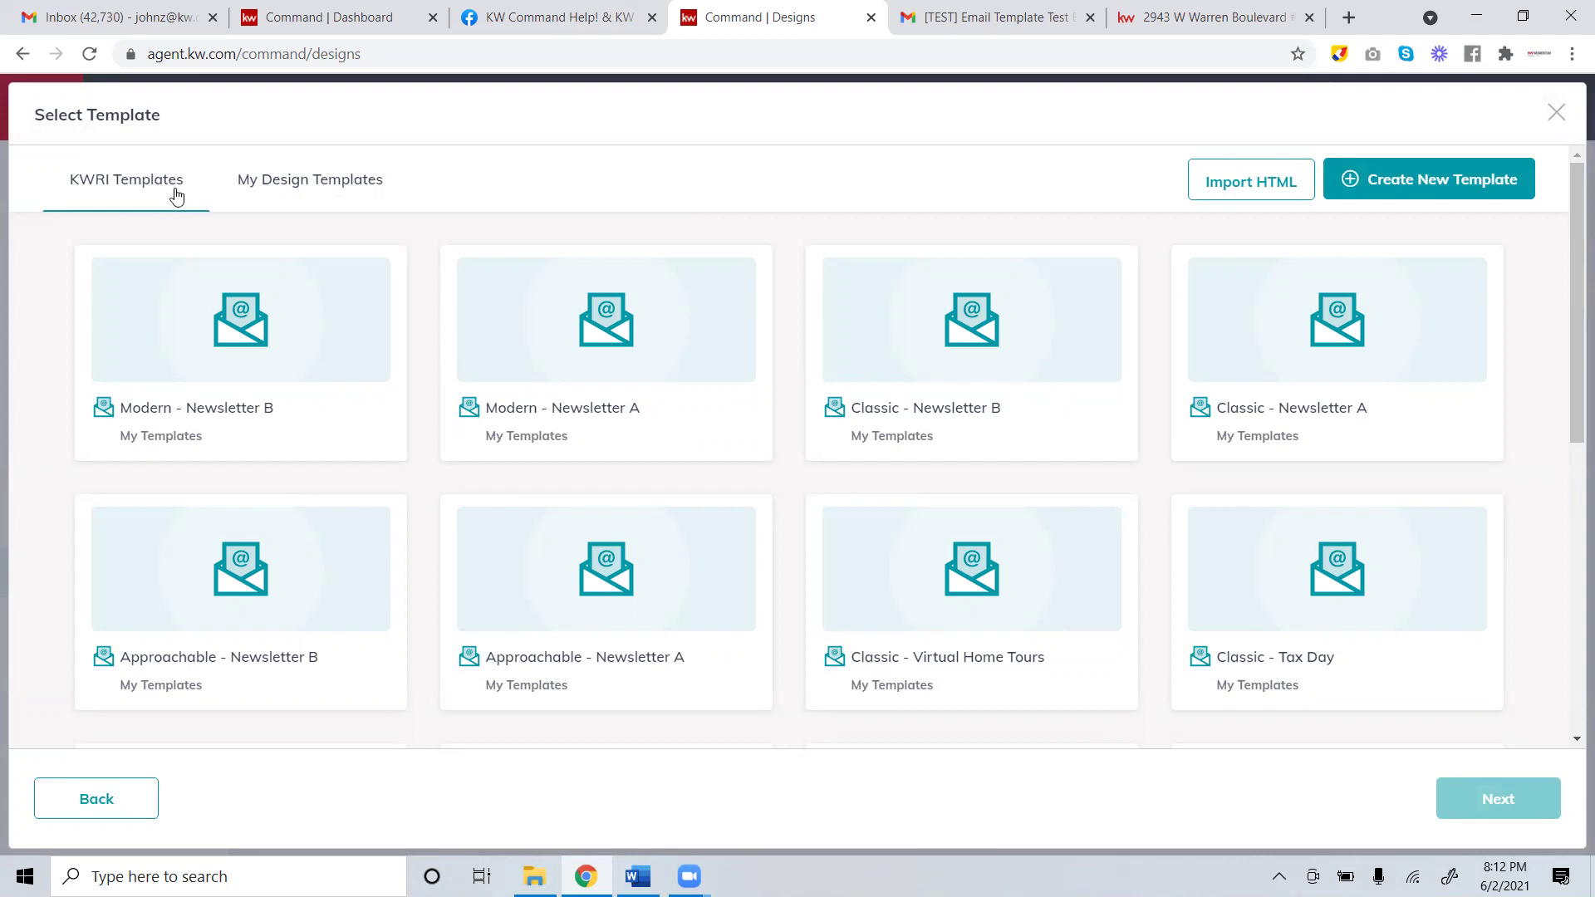
left_click(285, 186)
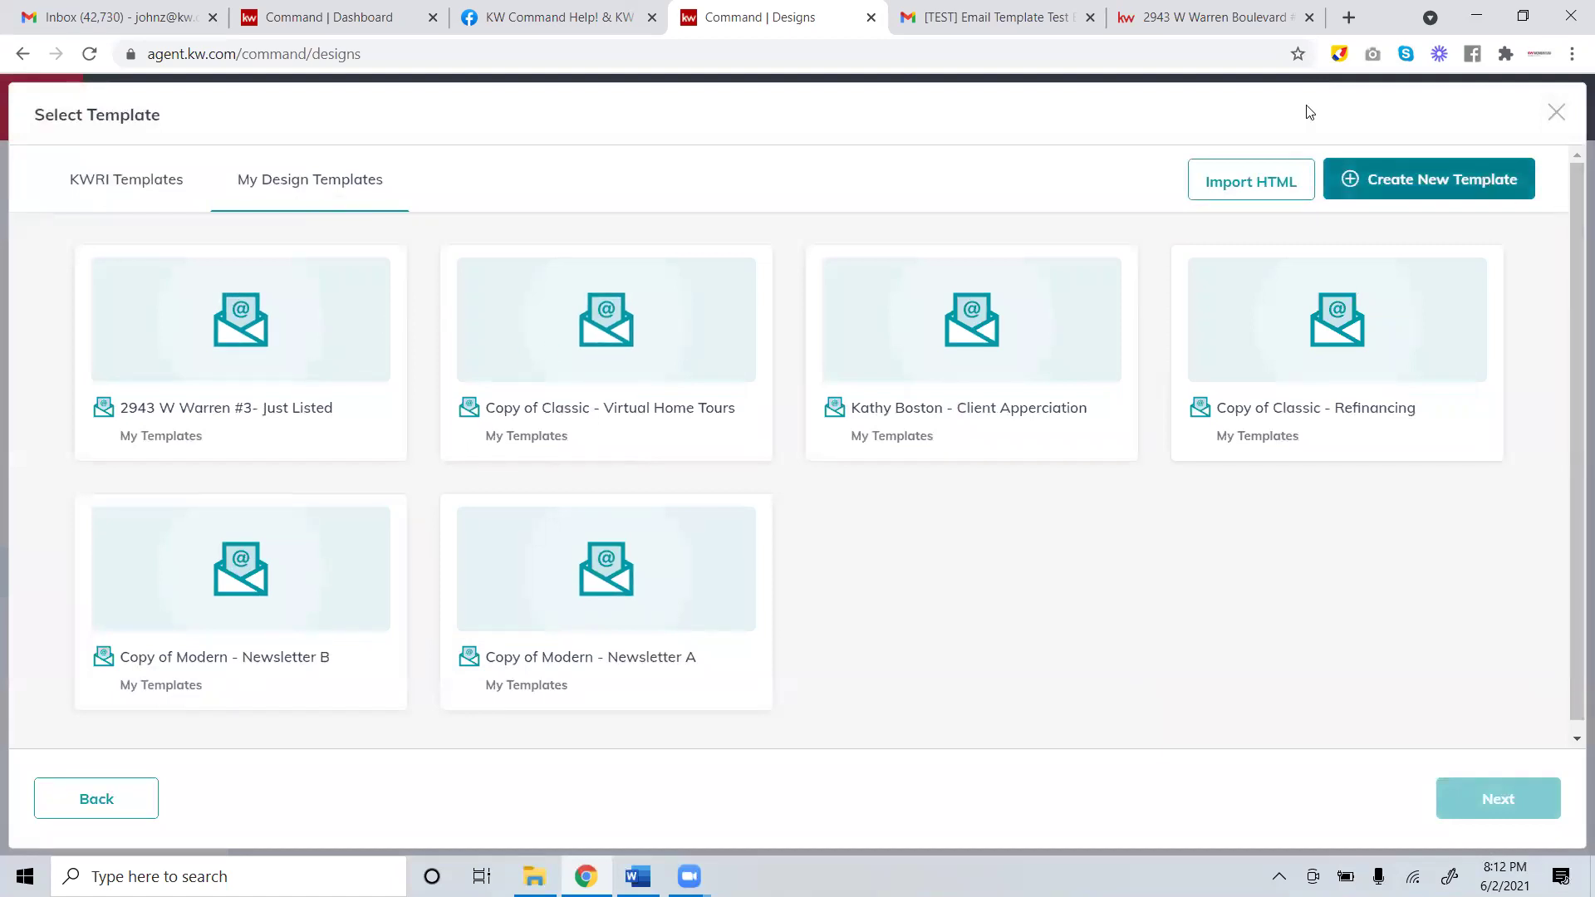
left_click(126, 188)
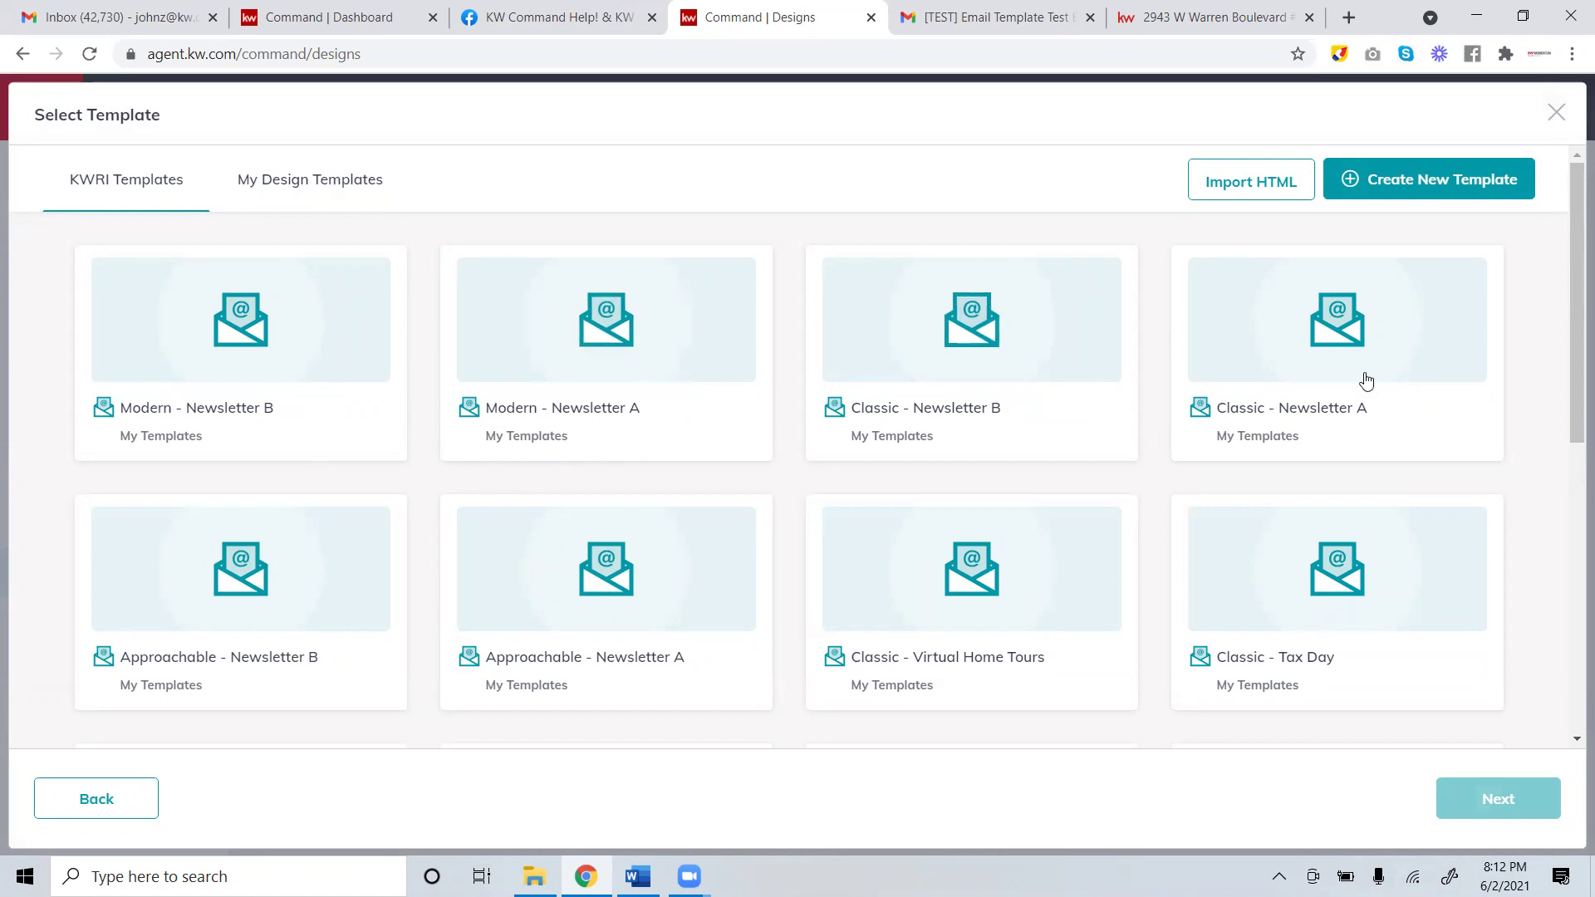
Load more templates repeatedly until all 72 KWRI templates are shown.
left_click_drag(1572, 196, 1572, 505)
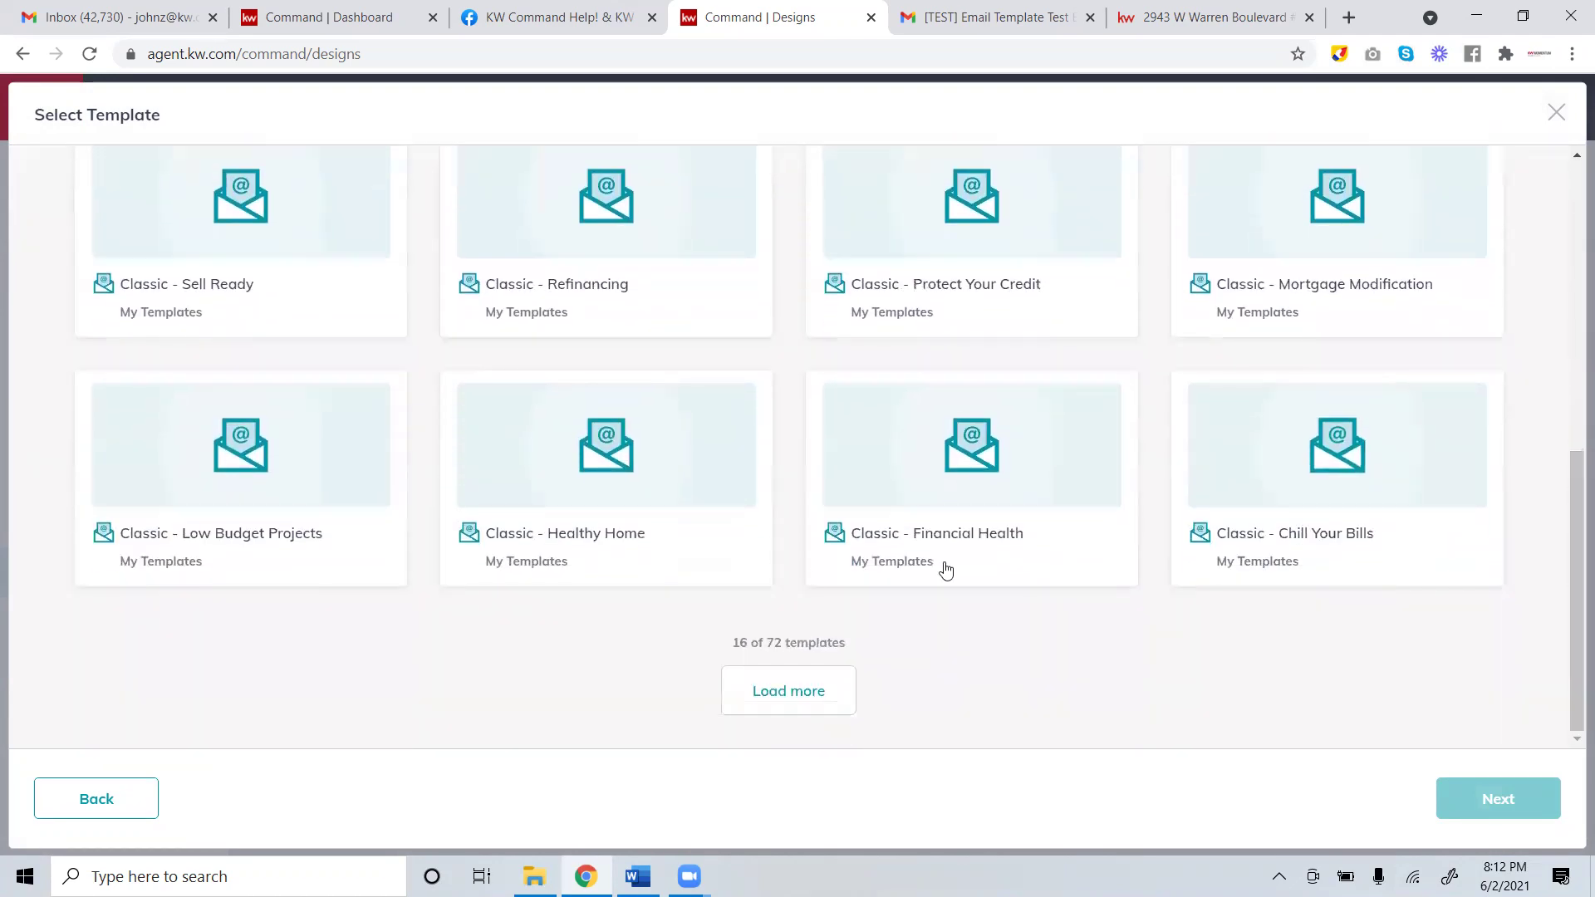
left_click(793, 674)
scroll(826, 588, "down", 10)
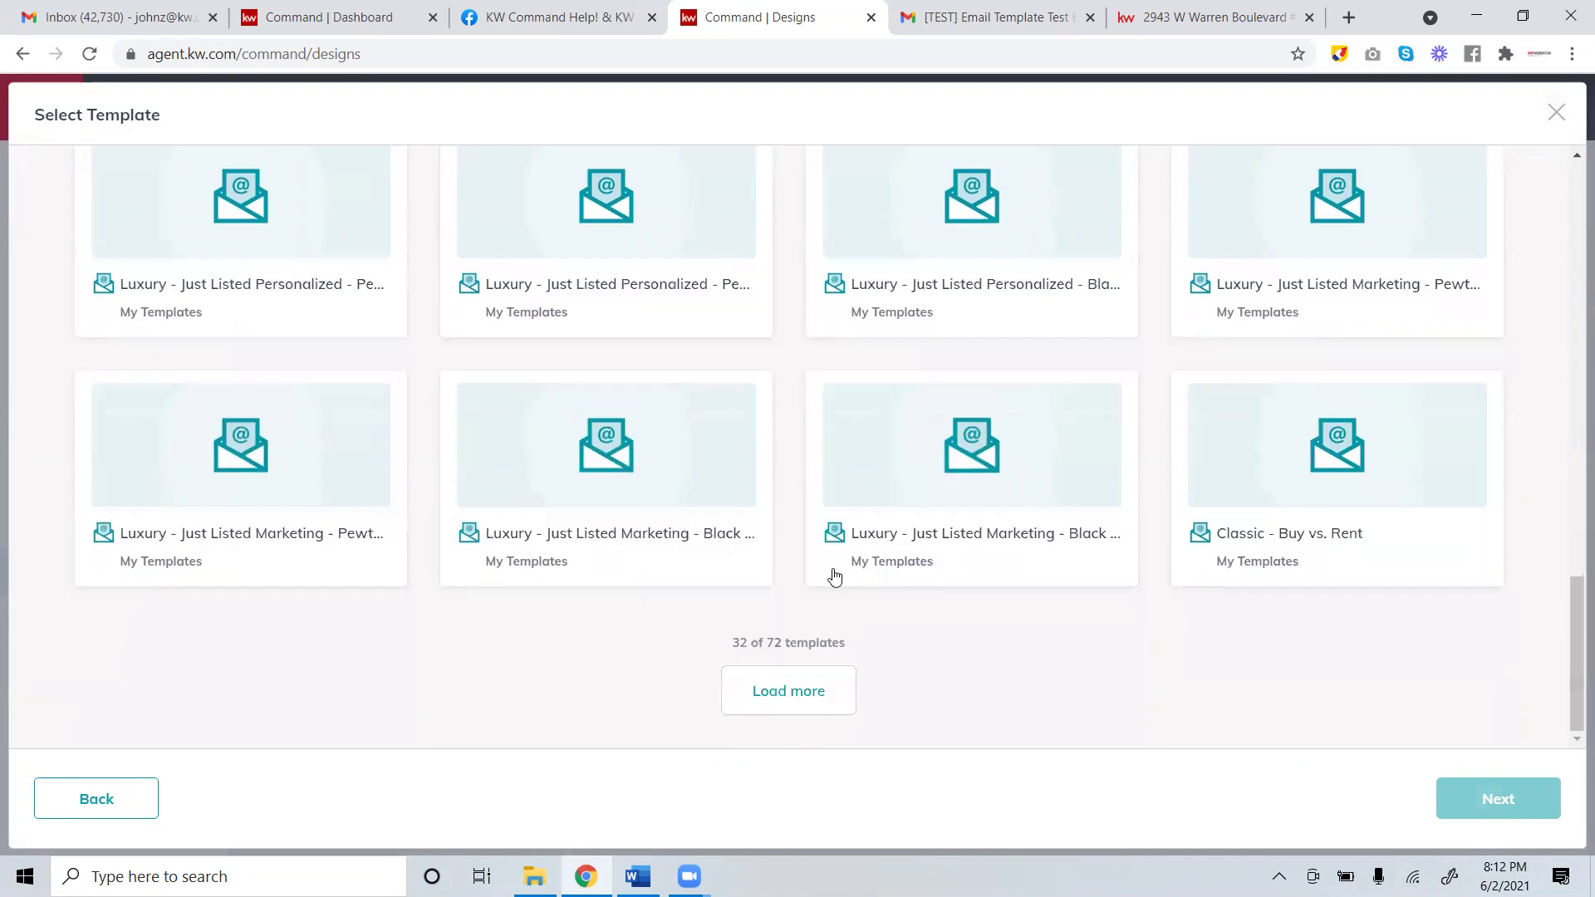
left_click(833, 706)
scroll(820, 506, "down", 10)
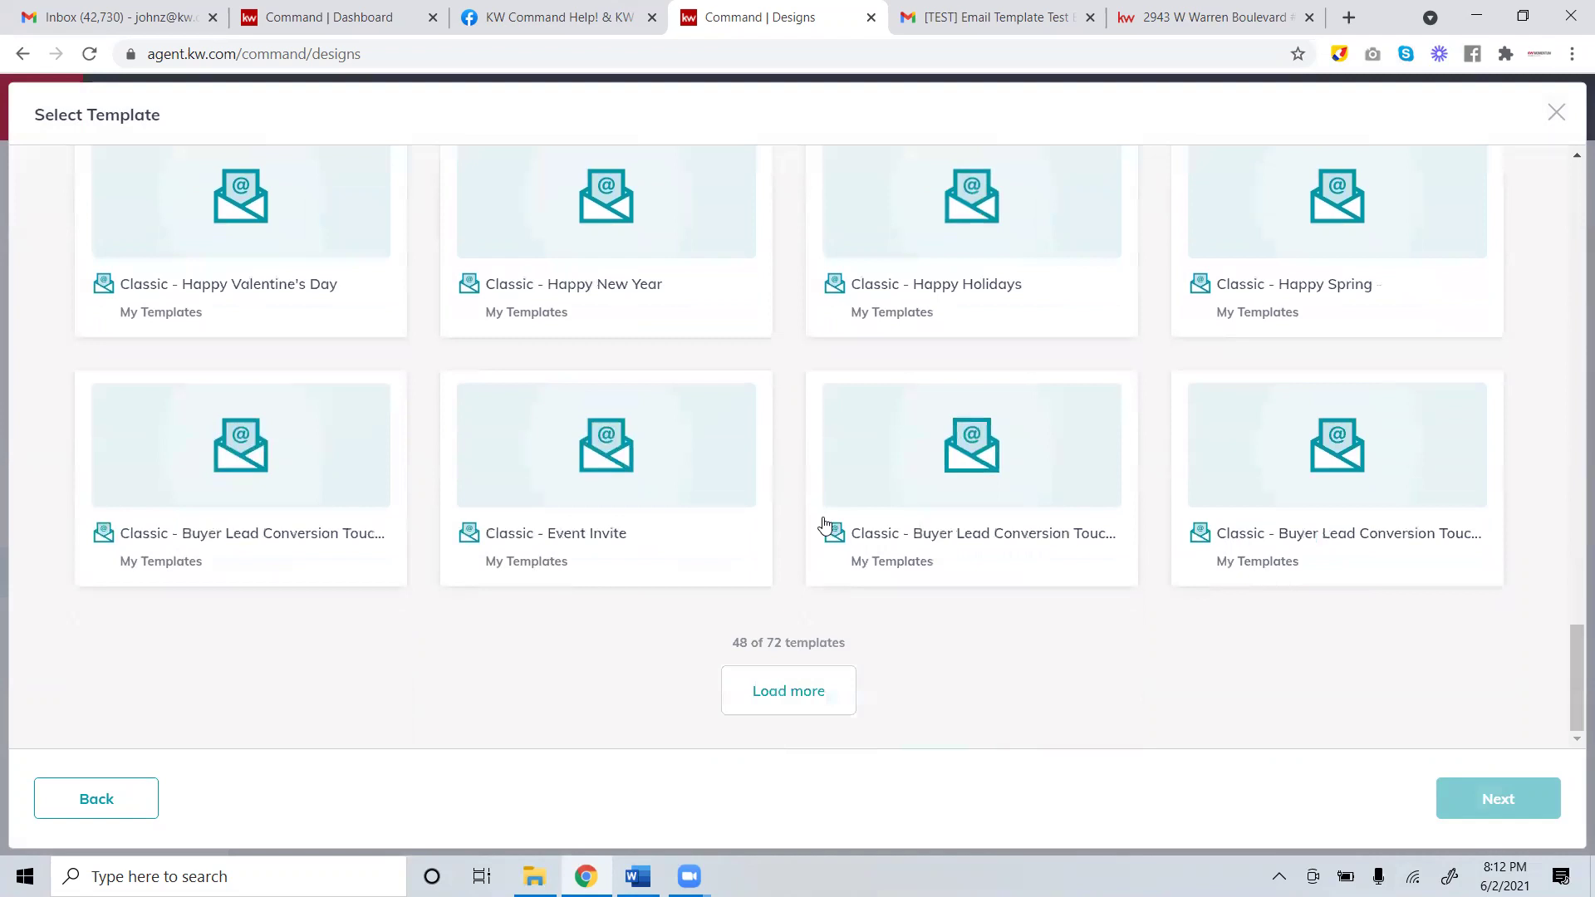
left_click(811, 696)
scroll(789, 465, "down", 5)
scroll(795, 490, "down", 2)
left_click(801, 693)
scroll(826, 440, "down", 2)
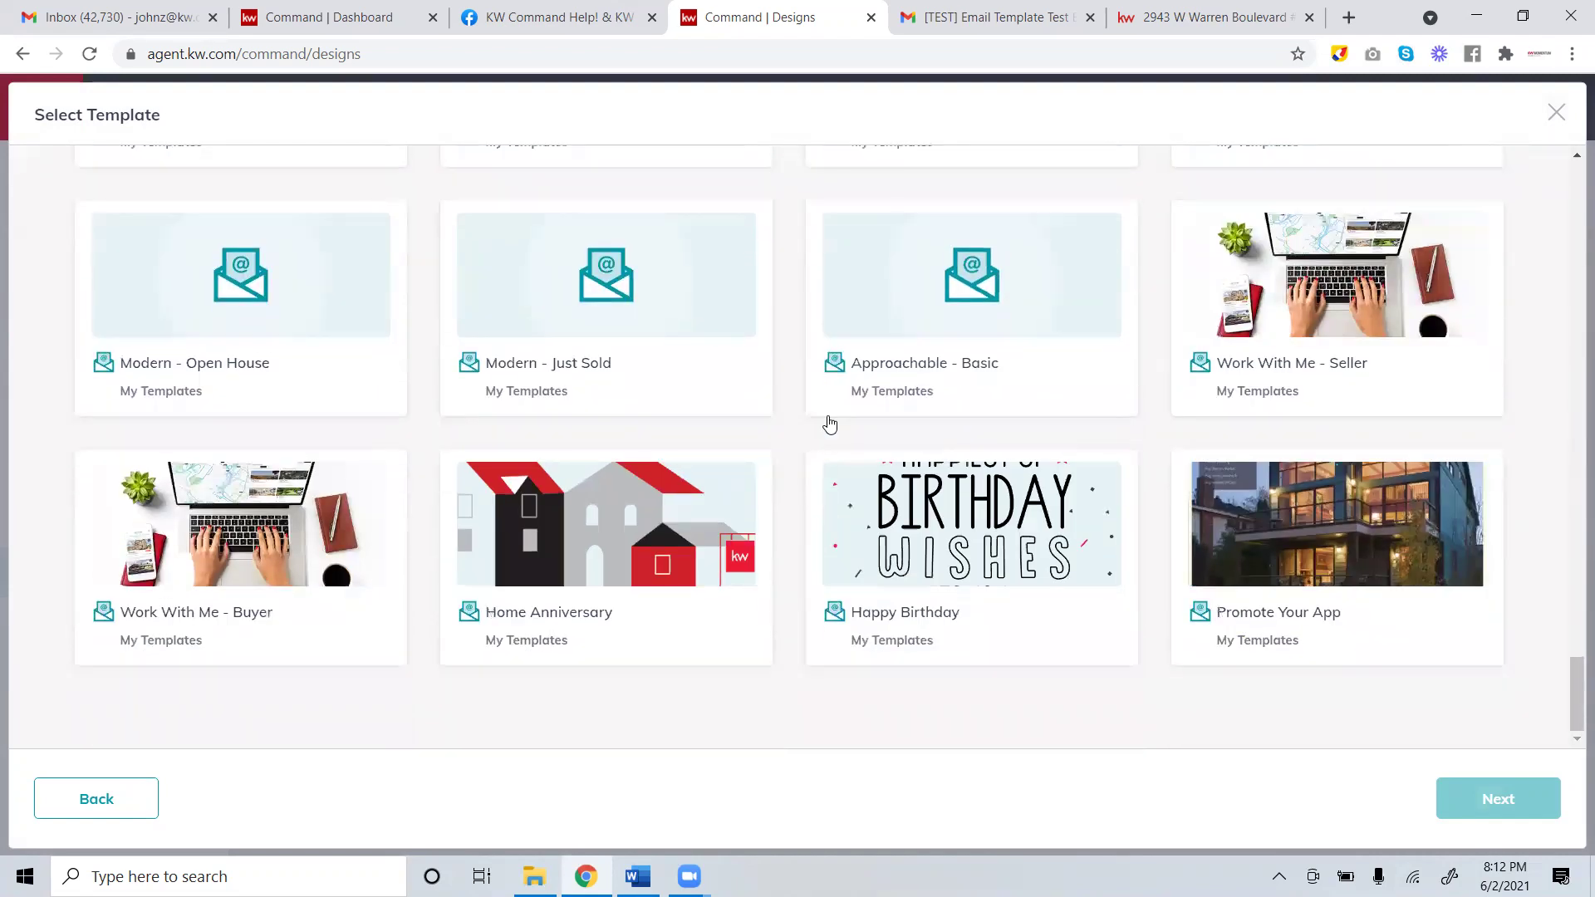
scroll(883, 466, "up", 6)
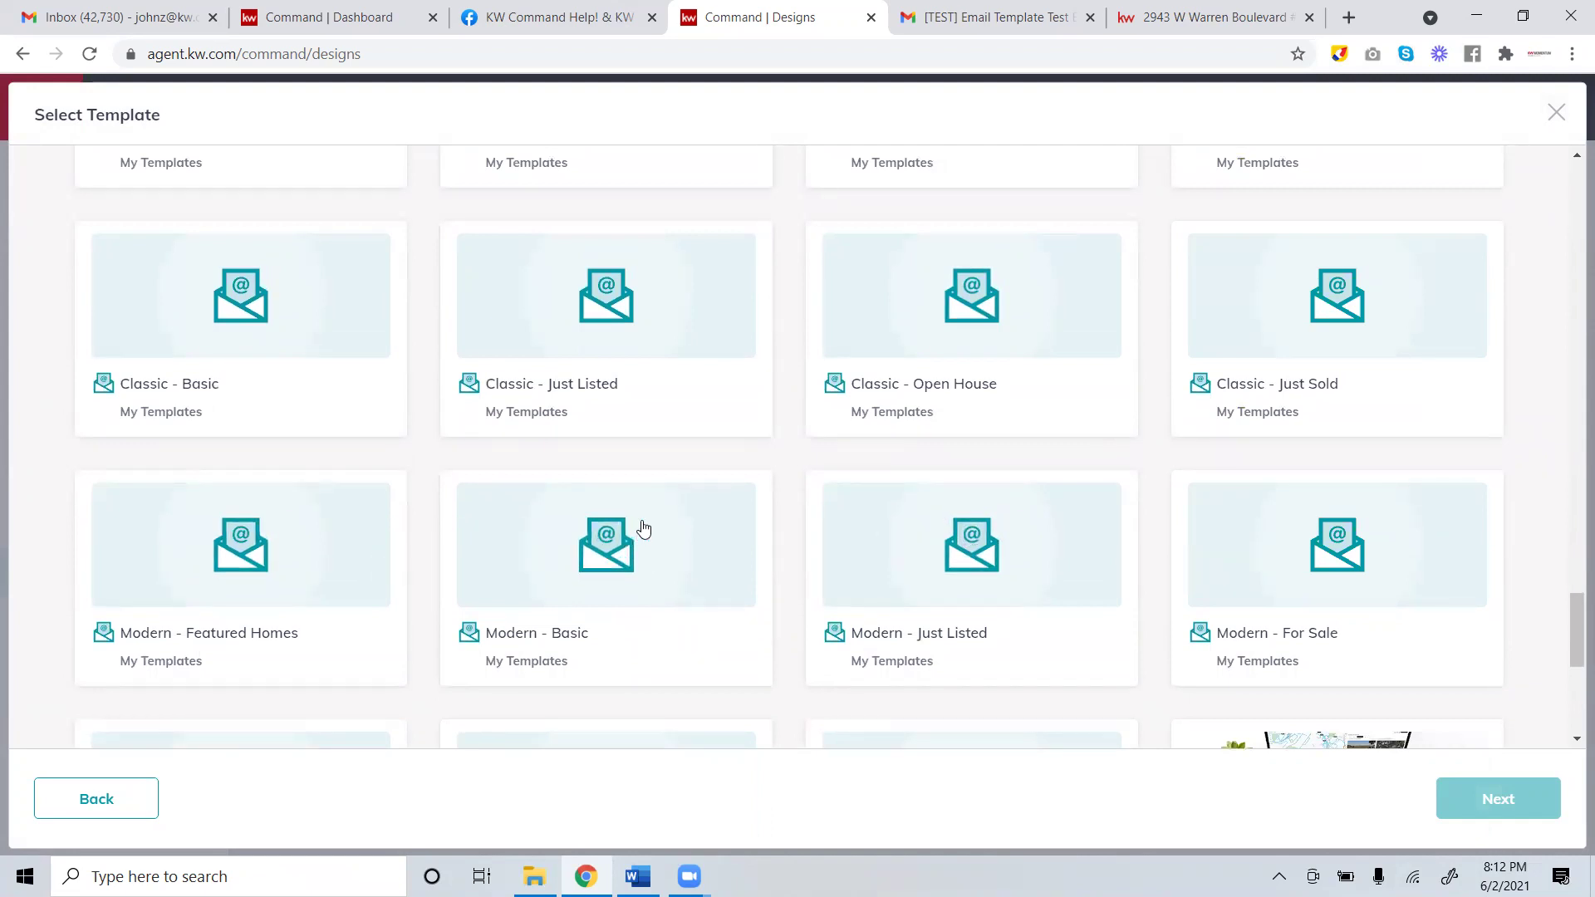
scroll(635, 523, "down", 2)
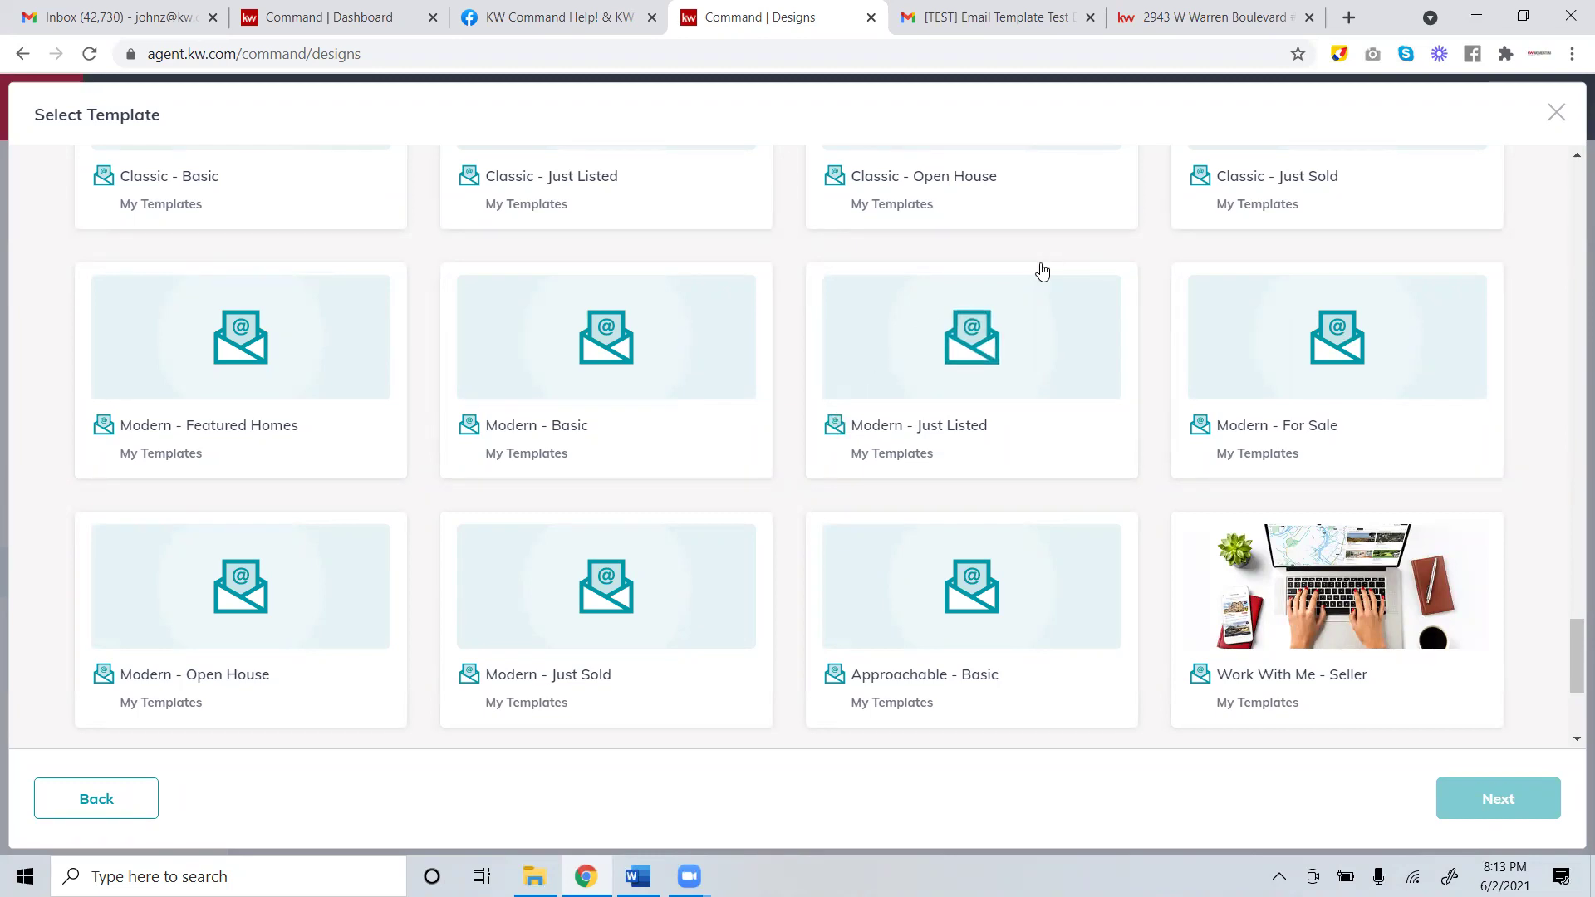
Select the Modern - Just Listed template and open it in the email editor.
left_click(970, 352)
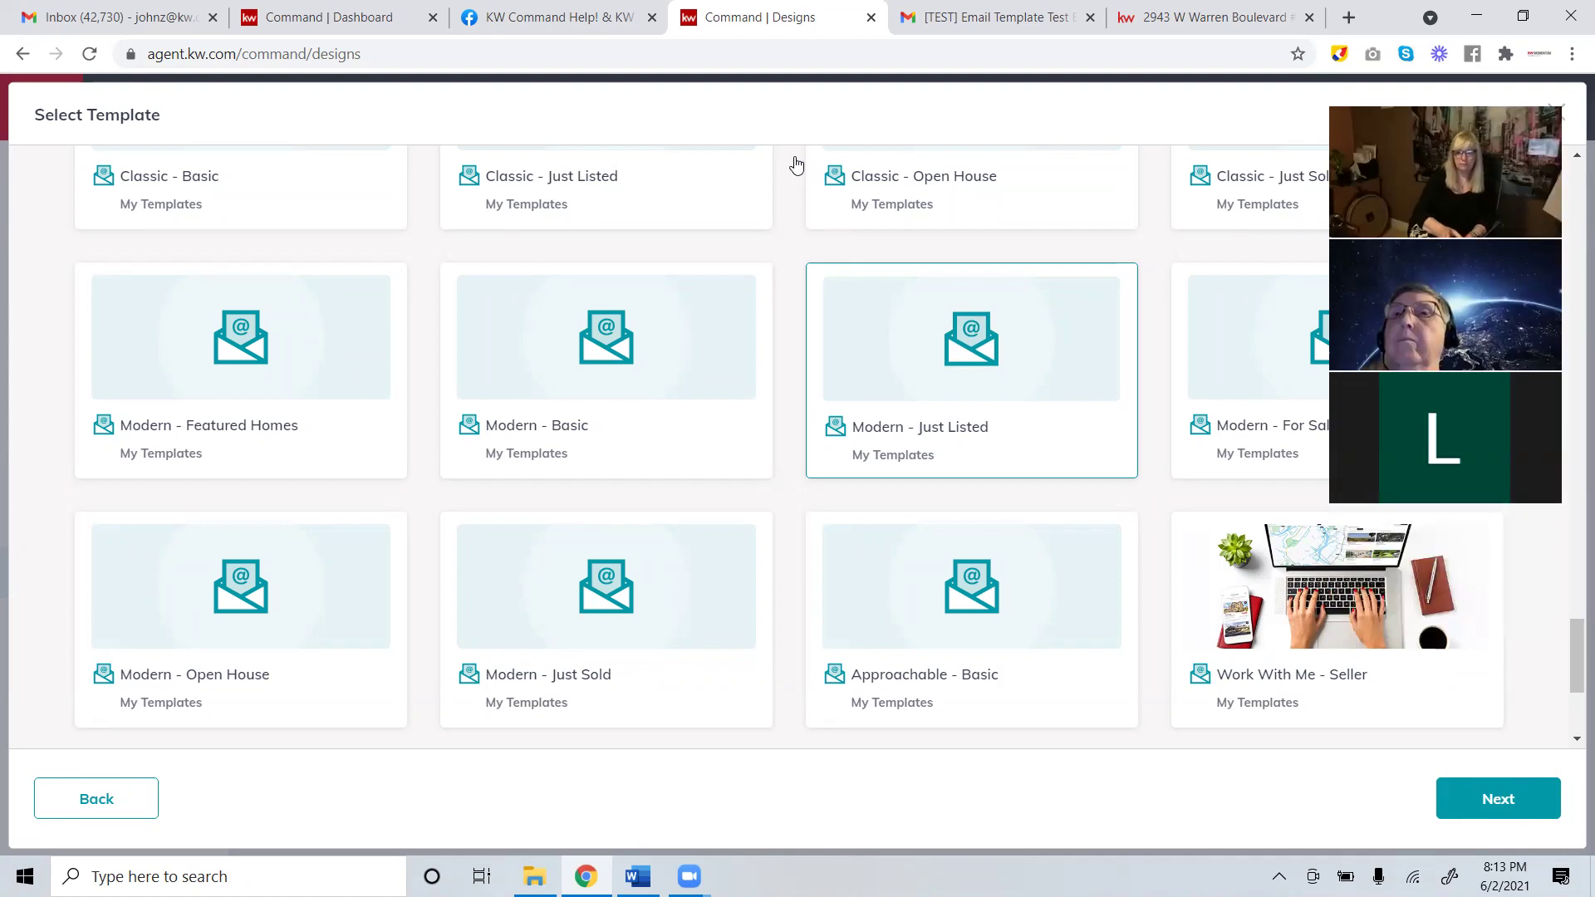
scroll(694, 345, "up", 5)
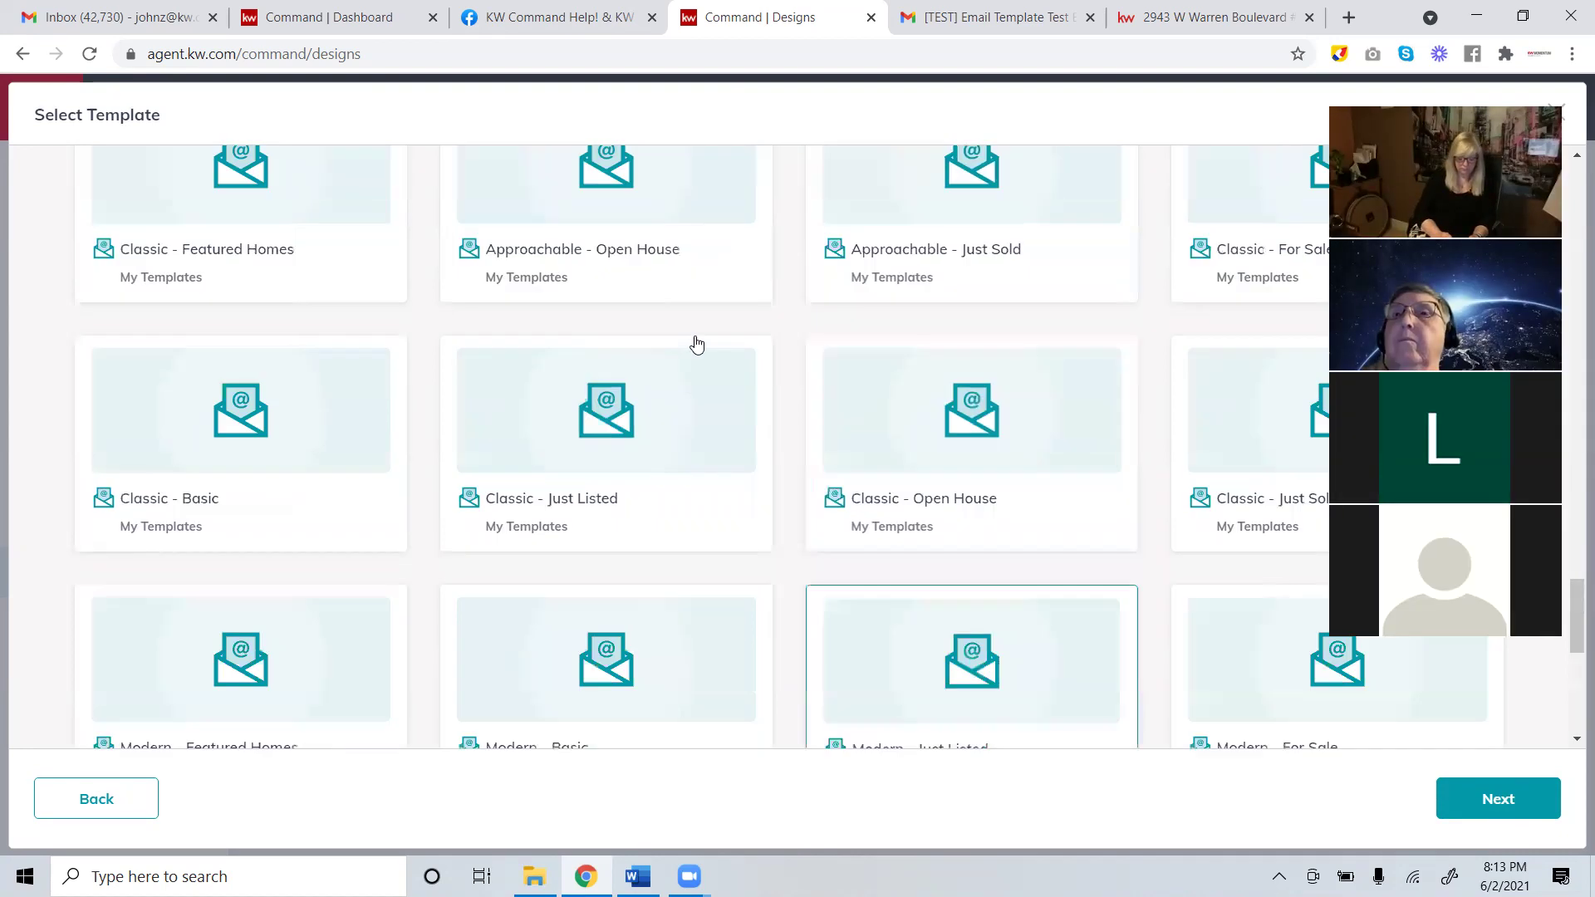
scroll(840, 655, "down", 5)
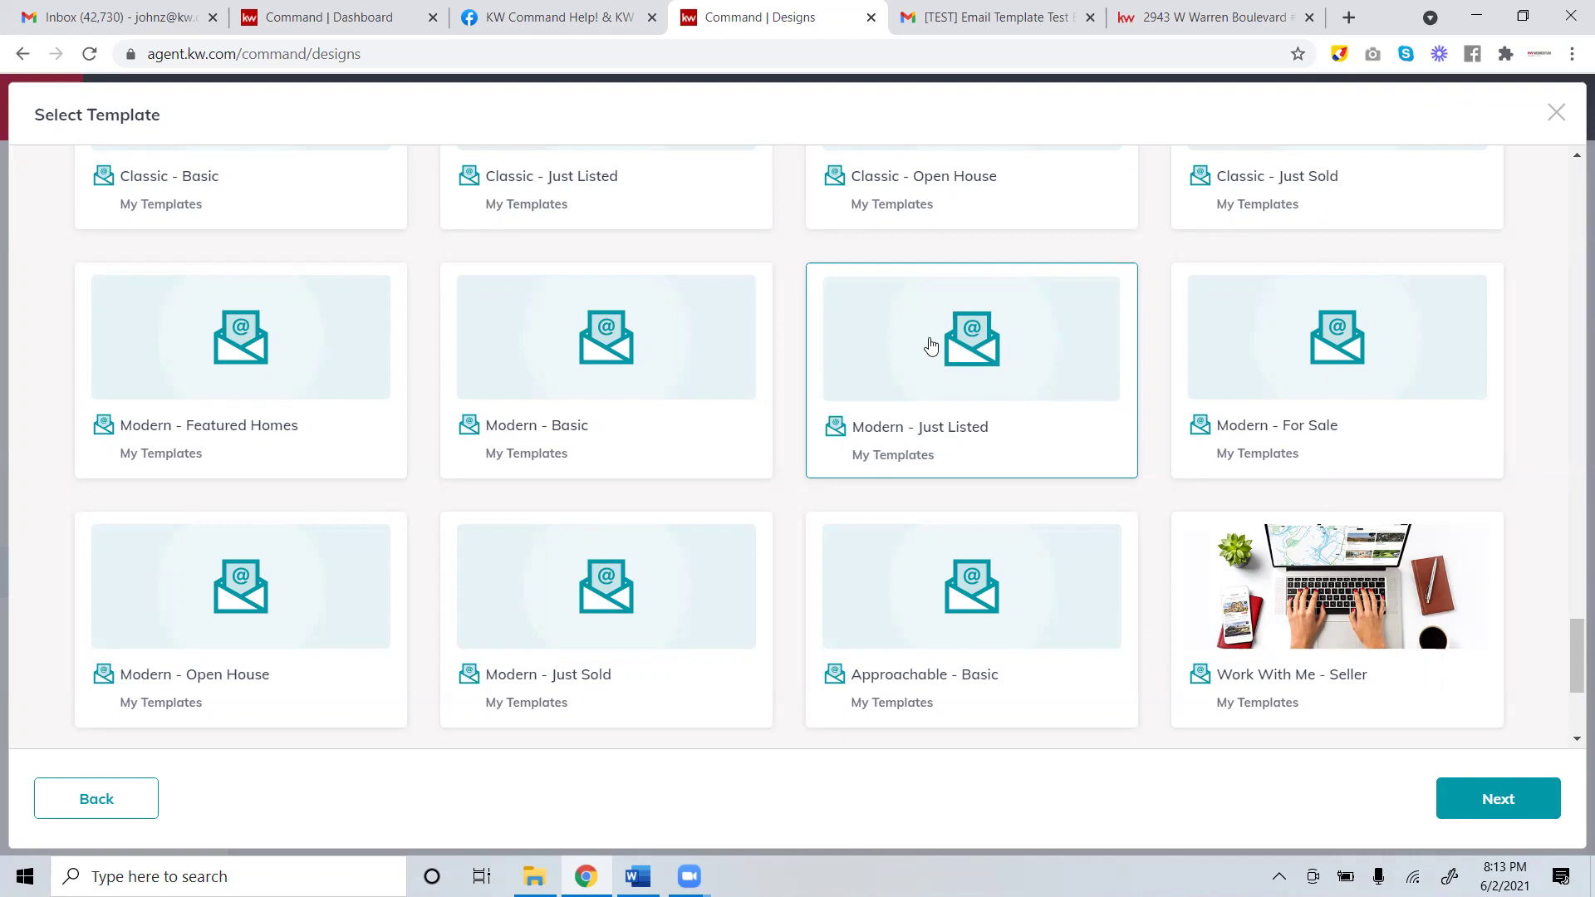
left_click(1484, 810)
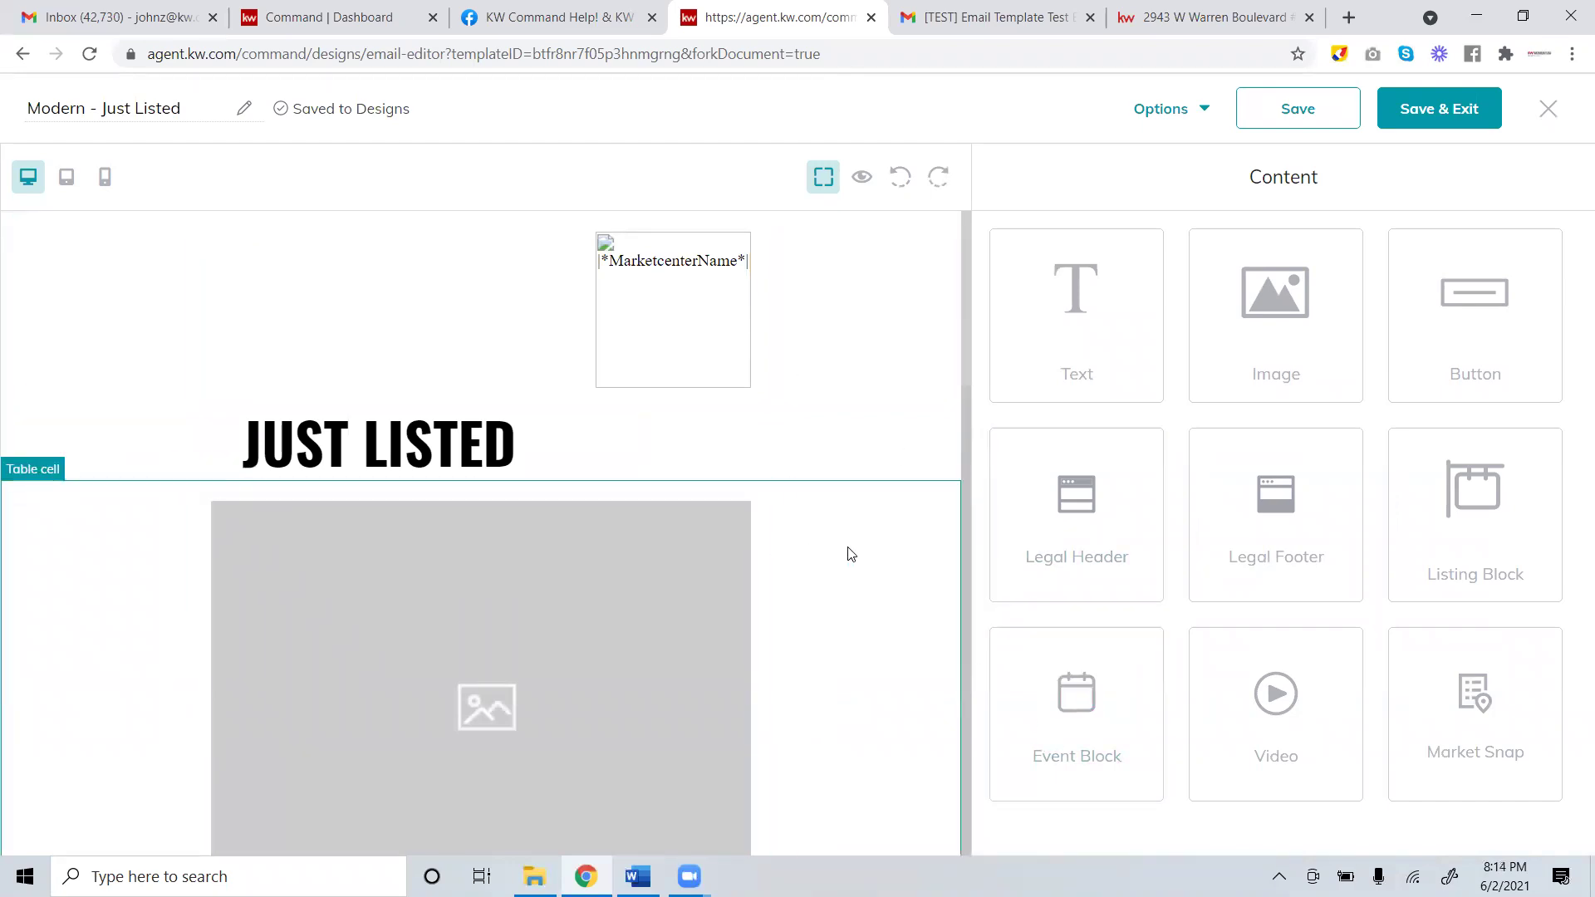
Start editing the design title and check the listing's address on the property page.
left_click(70, 106)
double_click(71, 108)
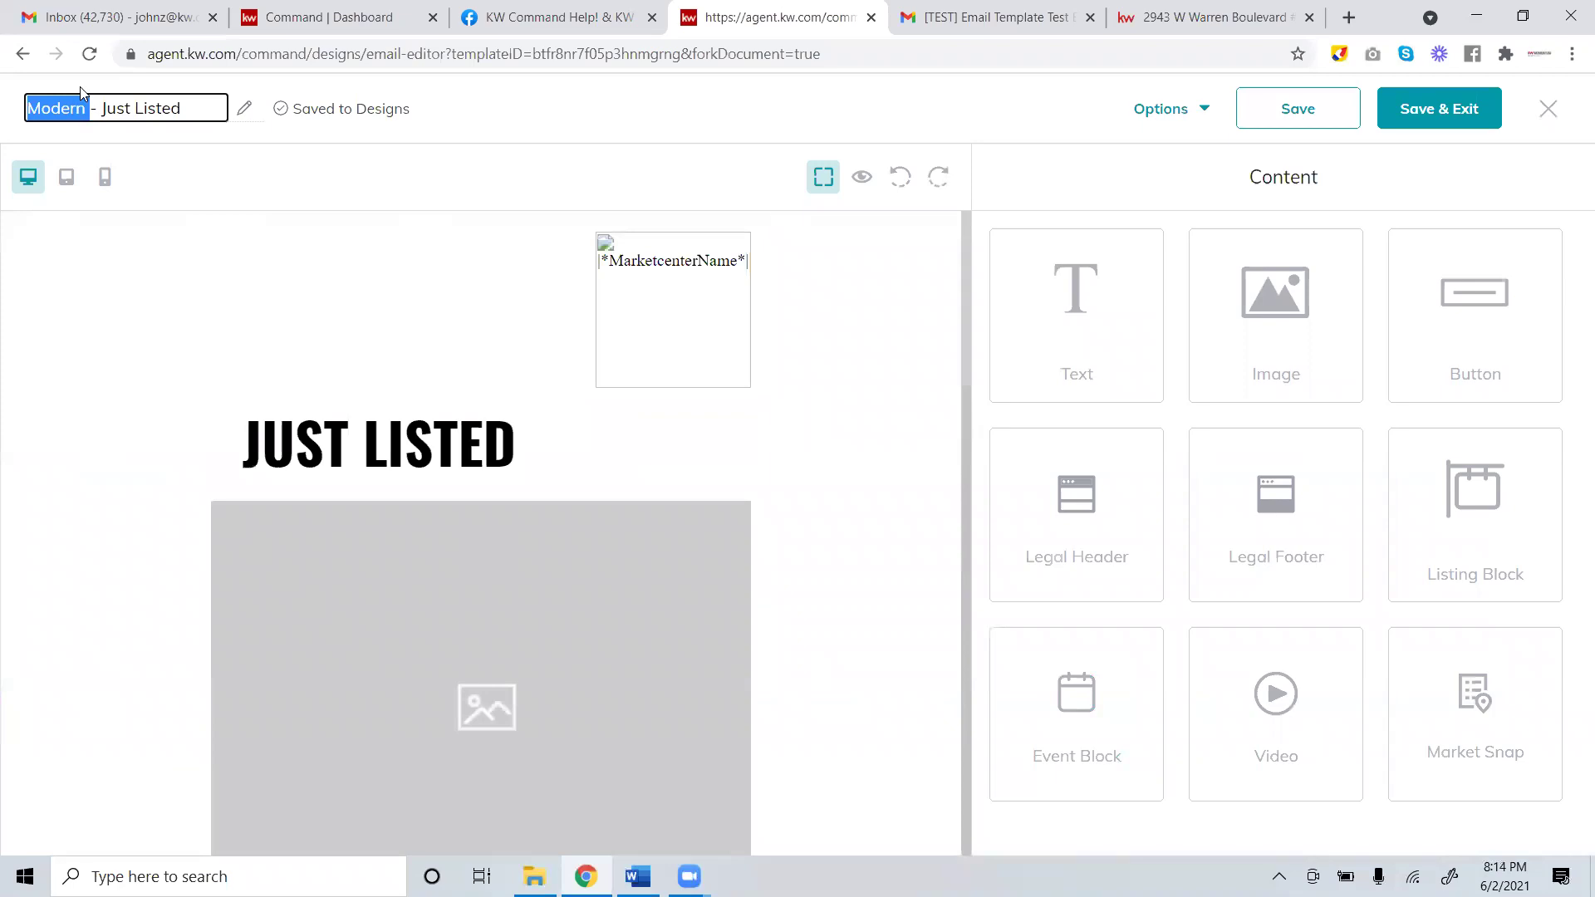
left_click(164, 108)
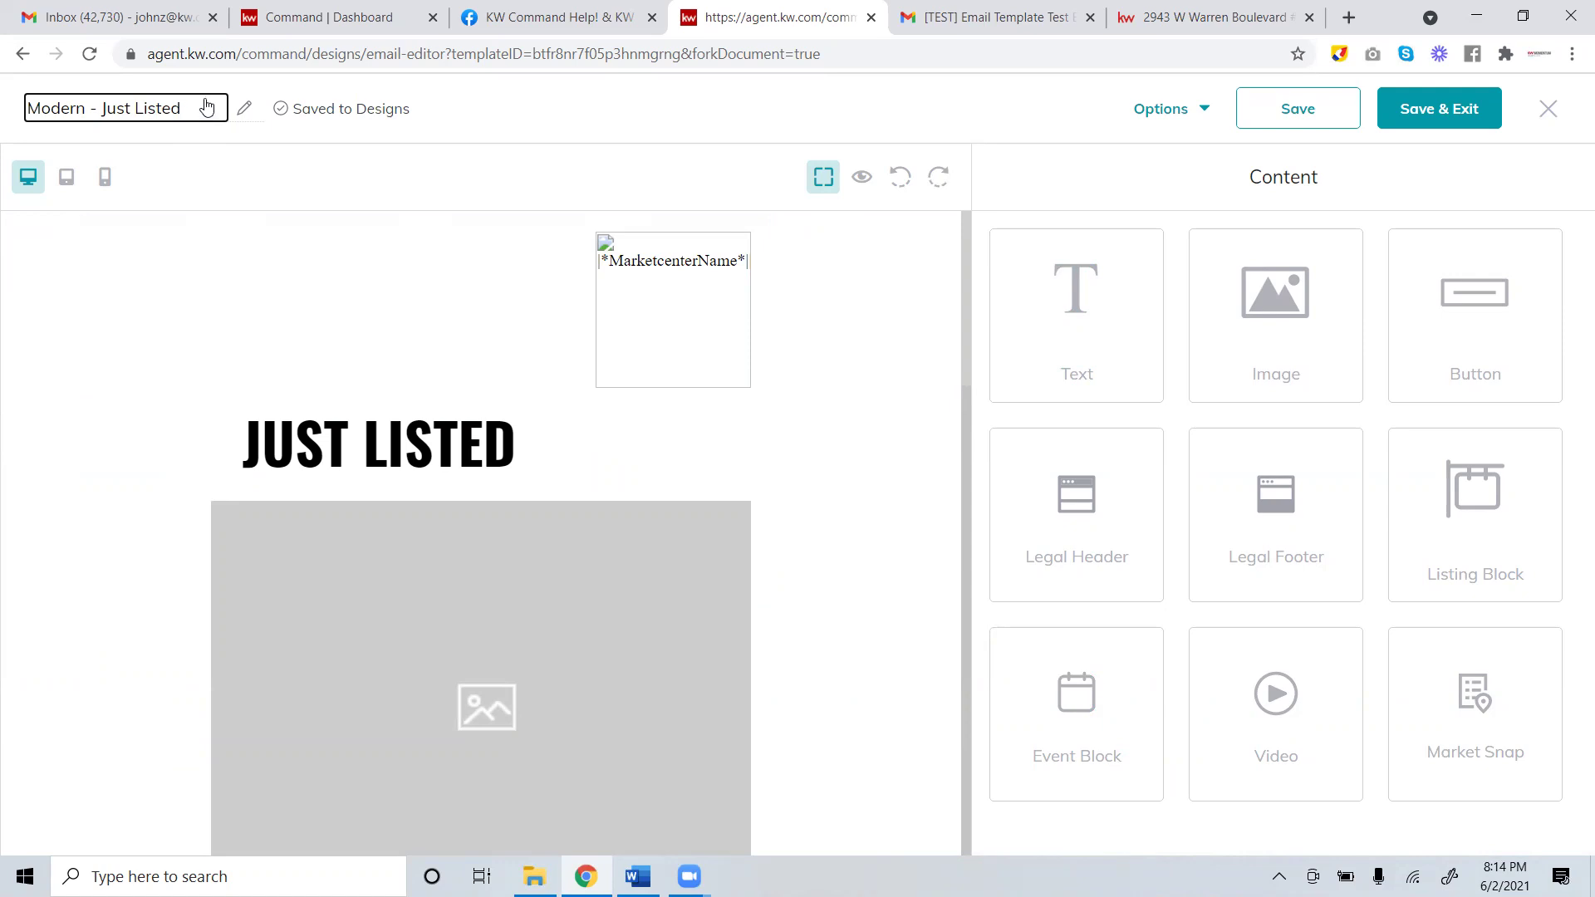
left_click(1220, 9)
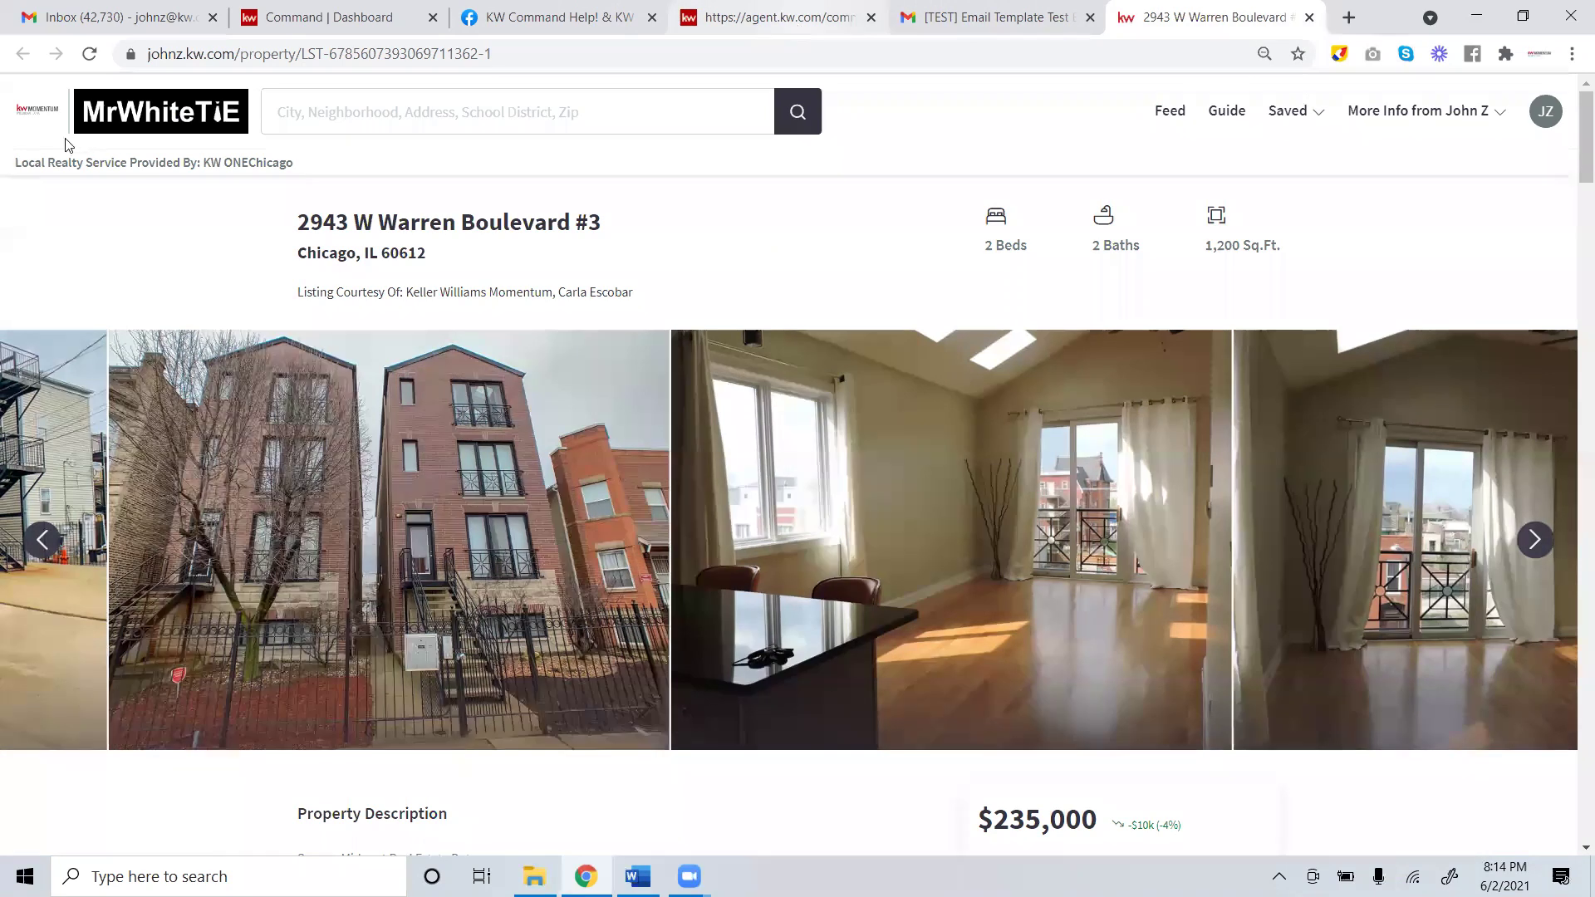
key("ctrl+4")
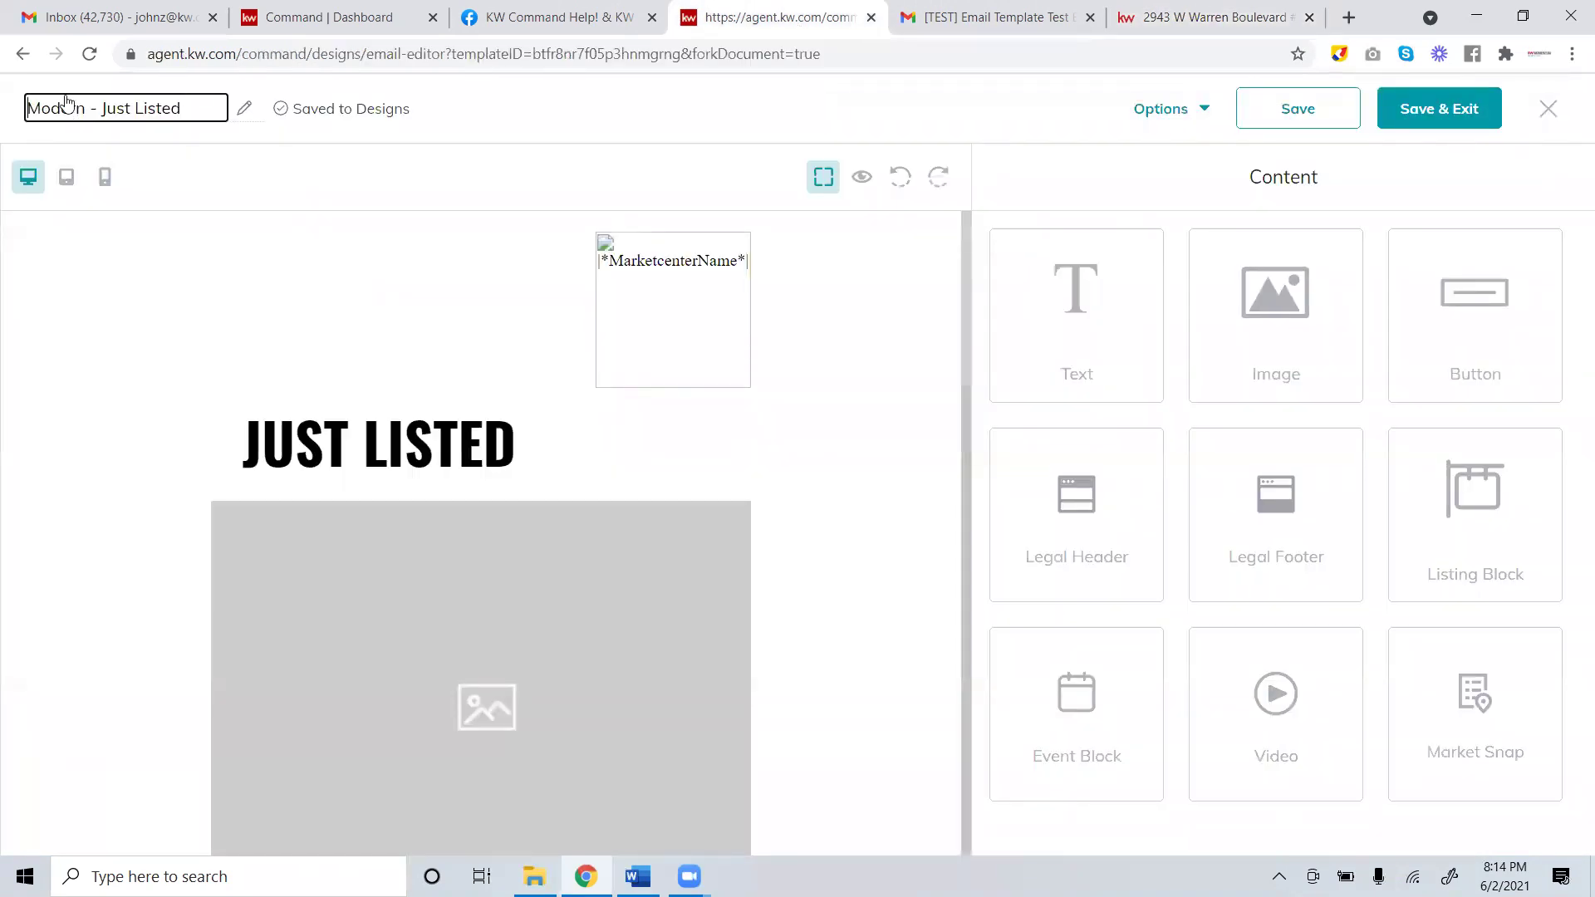
left_click(85, 112)
double_click(53, 114)
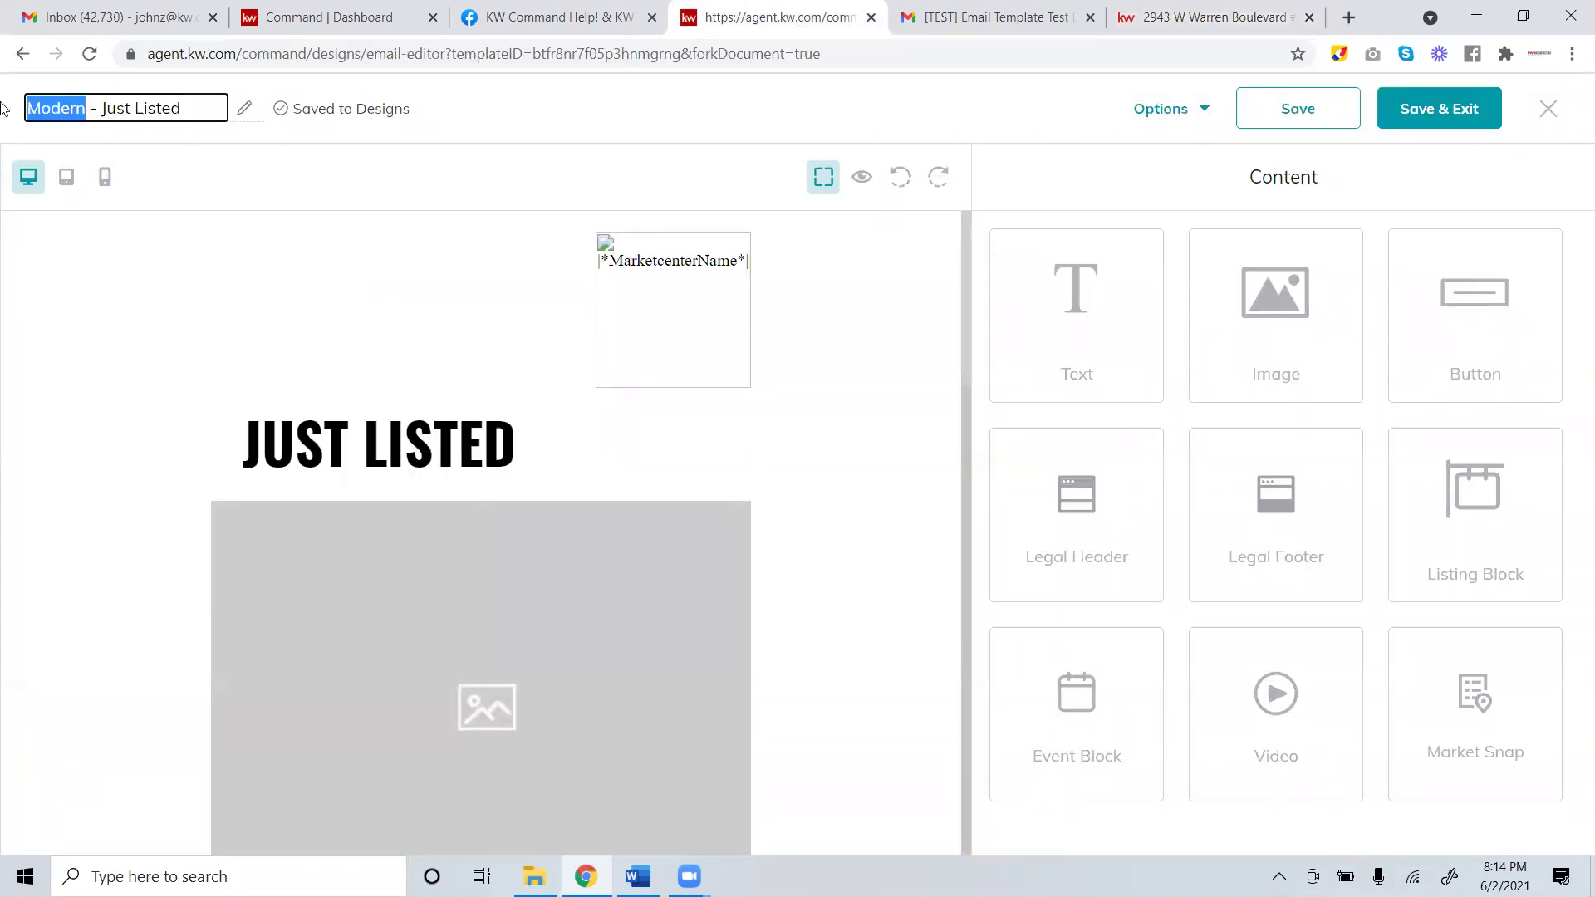
type("24")
key("BackSpace")
key("BackSpace")
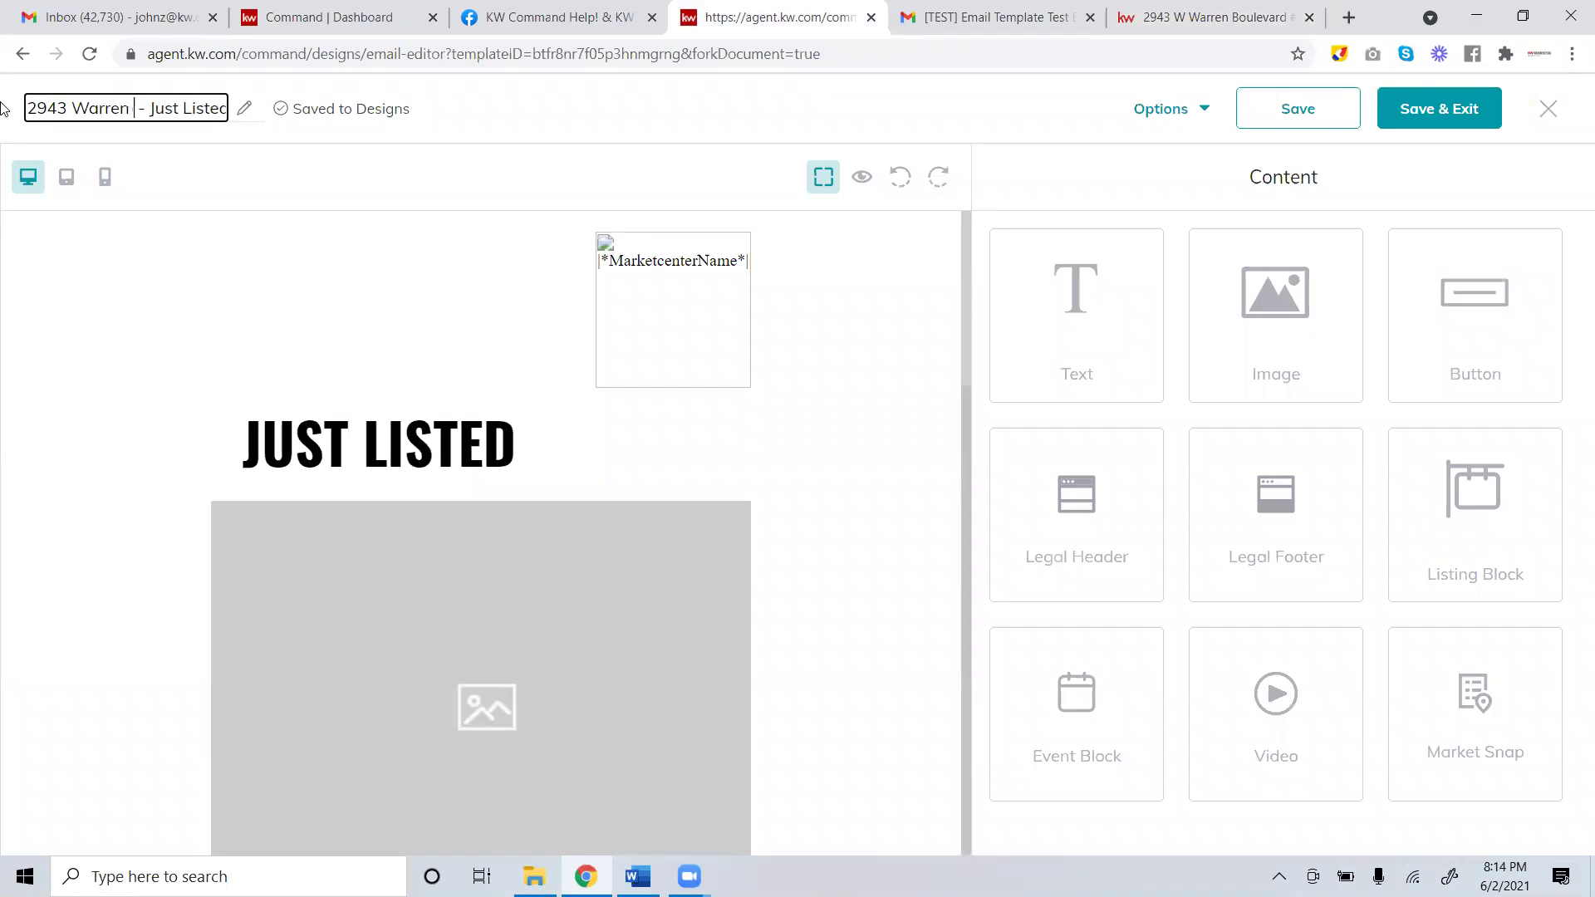
left_click_drag(144, 109, 2, 108)
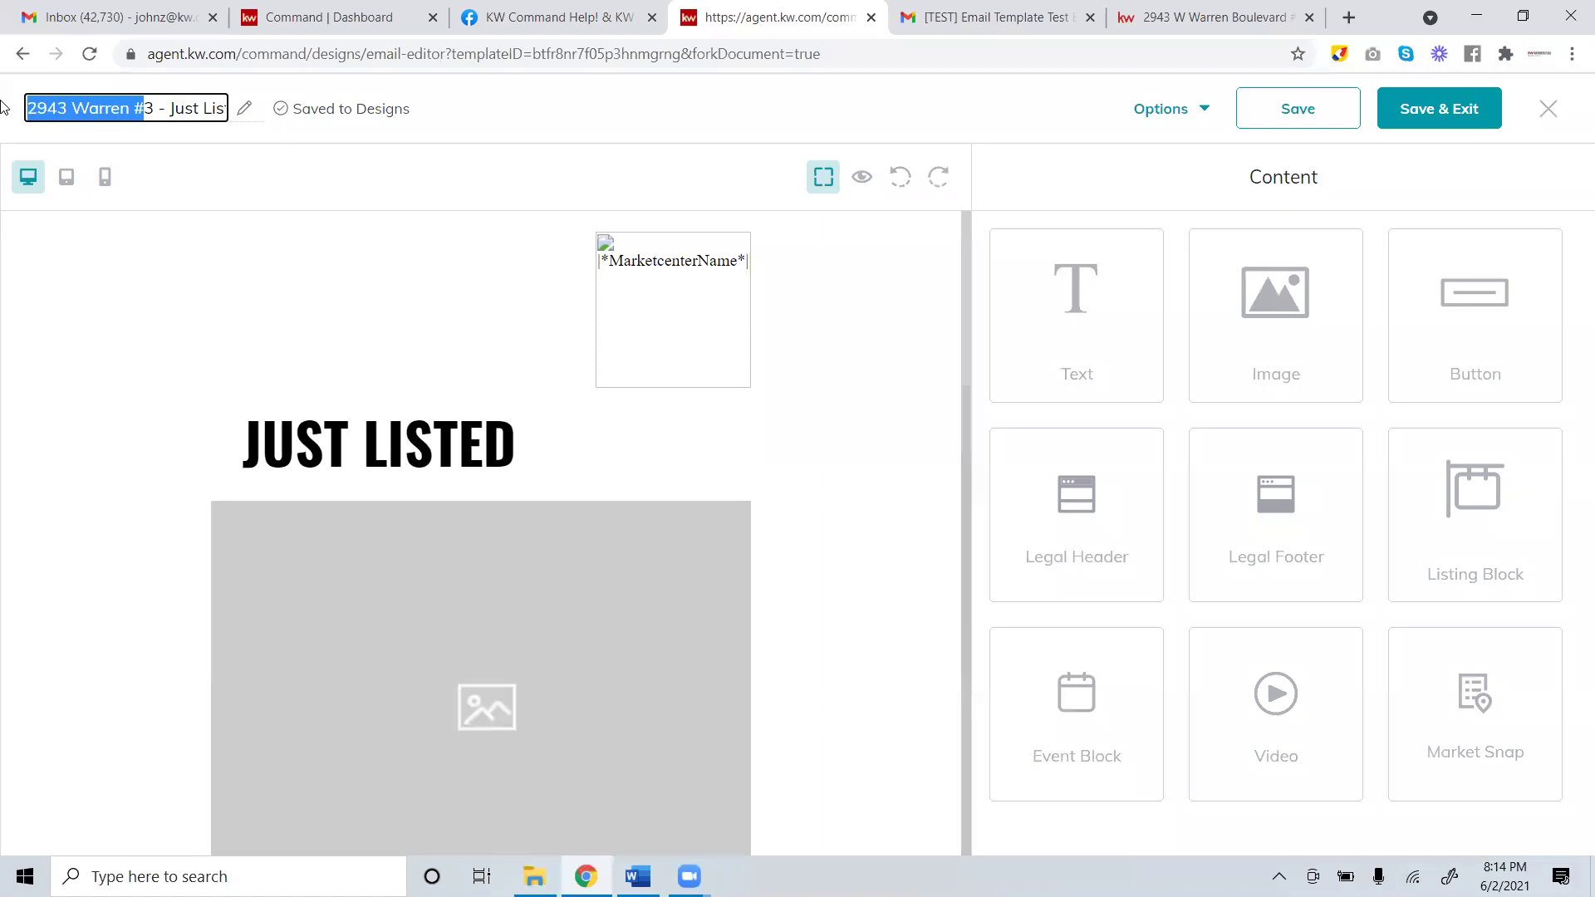
left_click(155, 117)
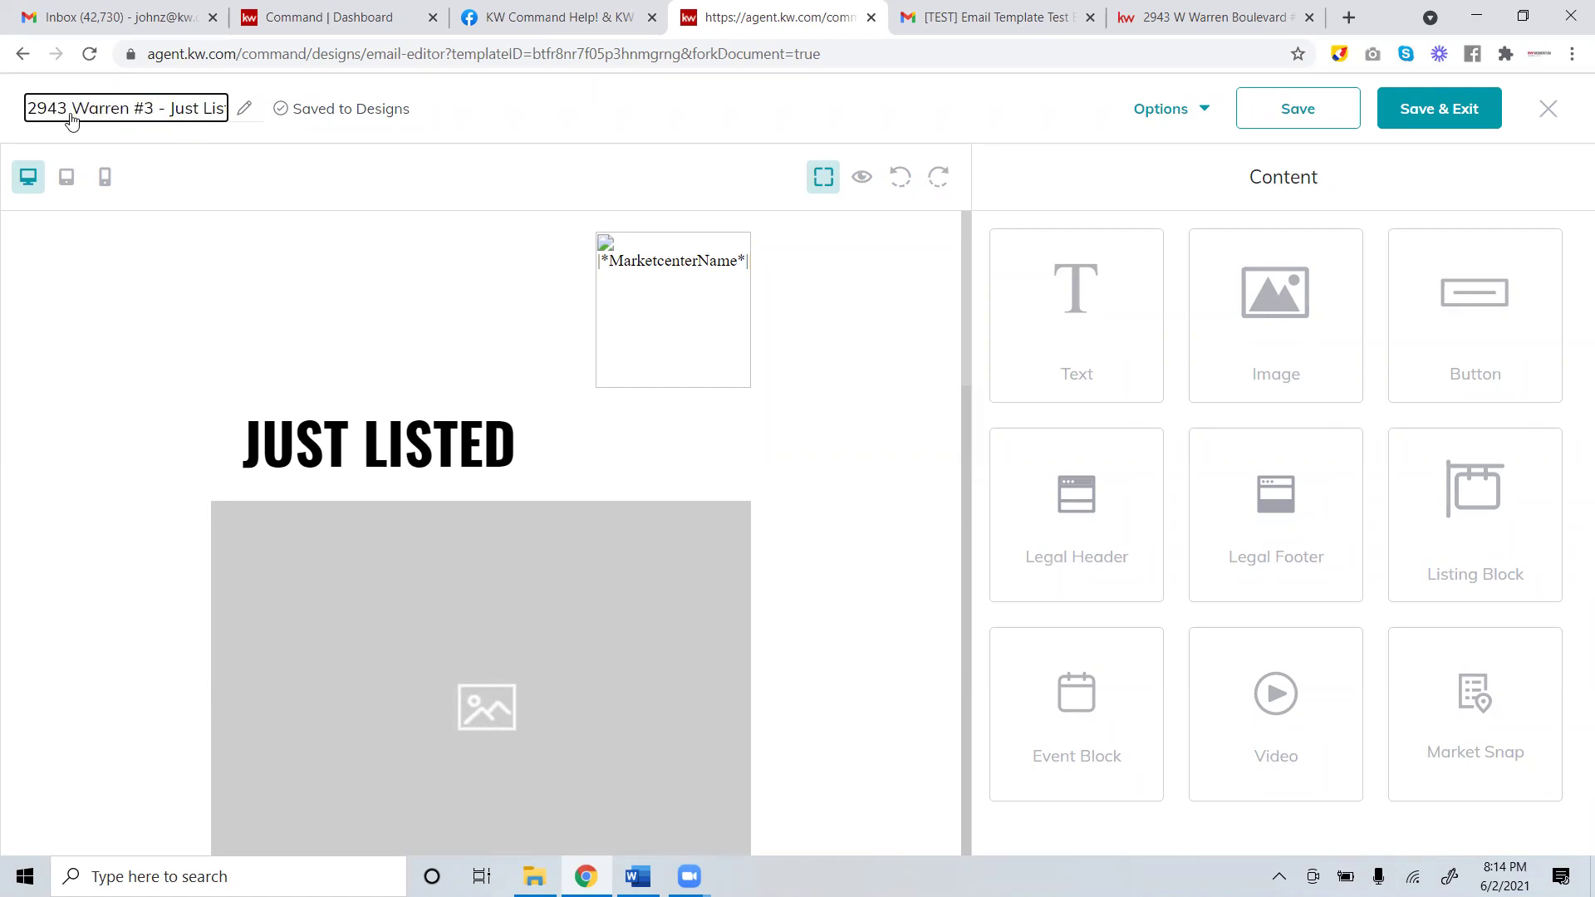
key("Home")
type("Vers 3")
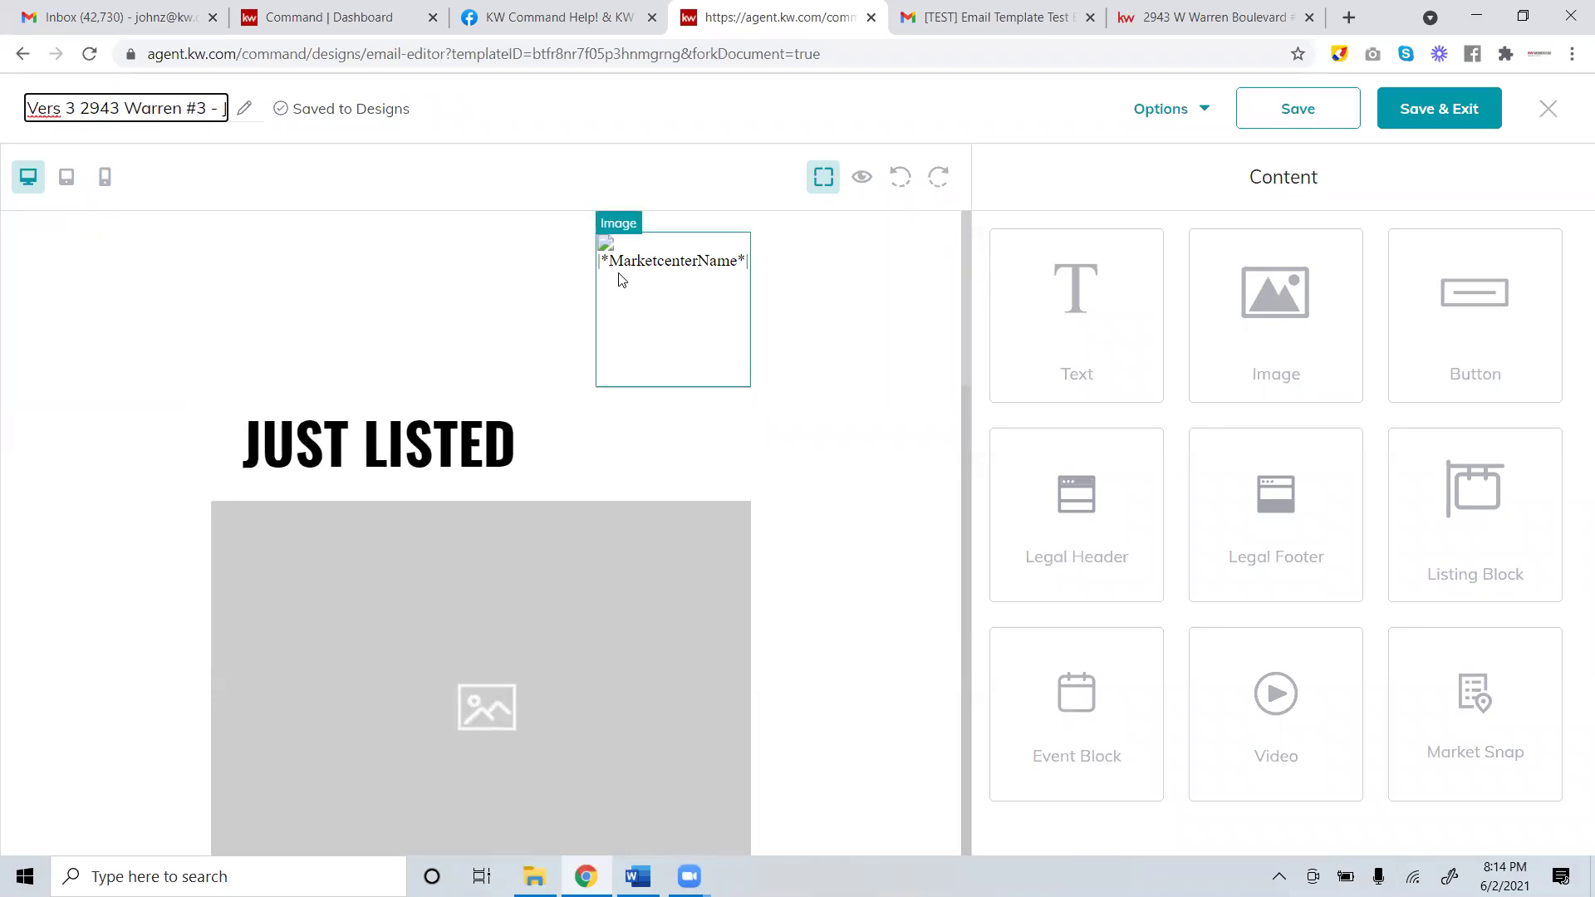
scroll(610, 314, "down", 5)
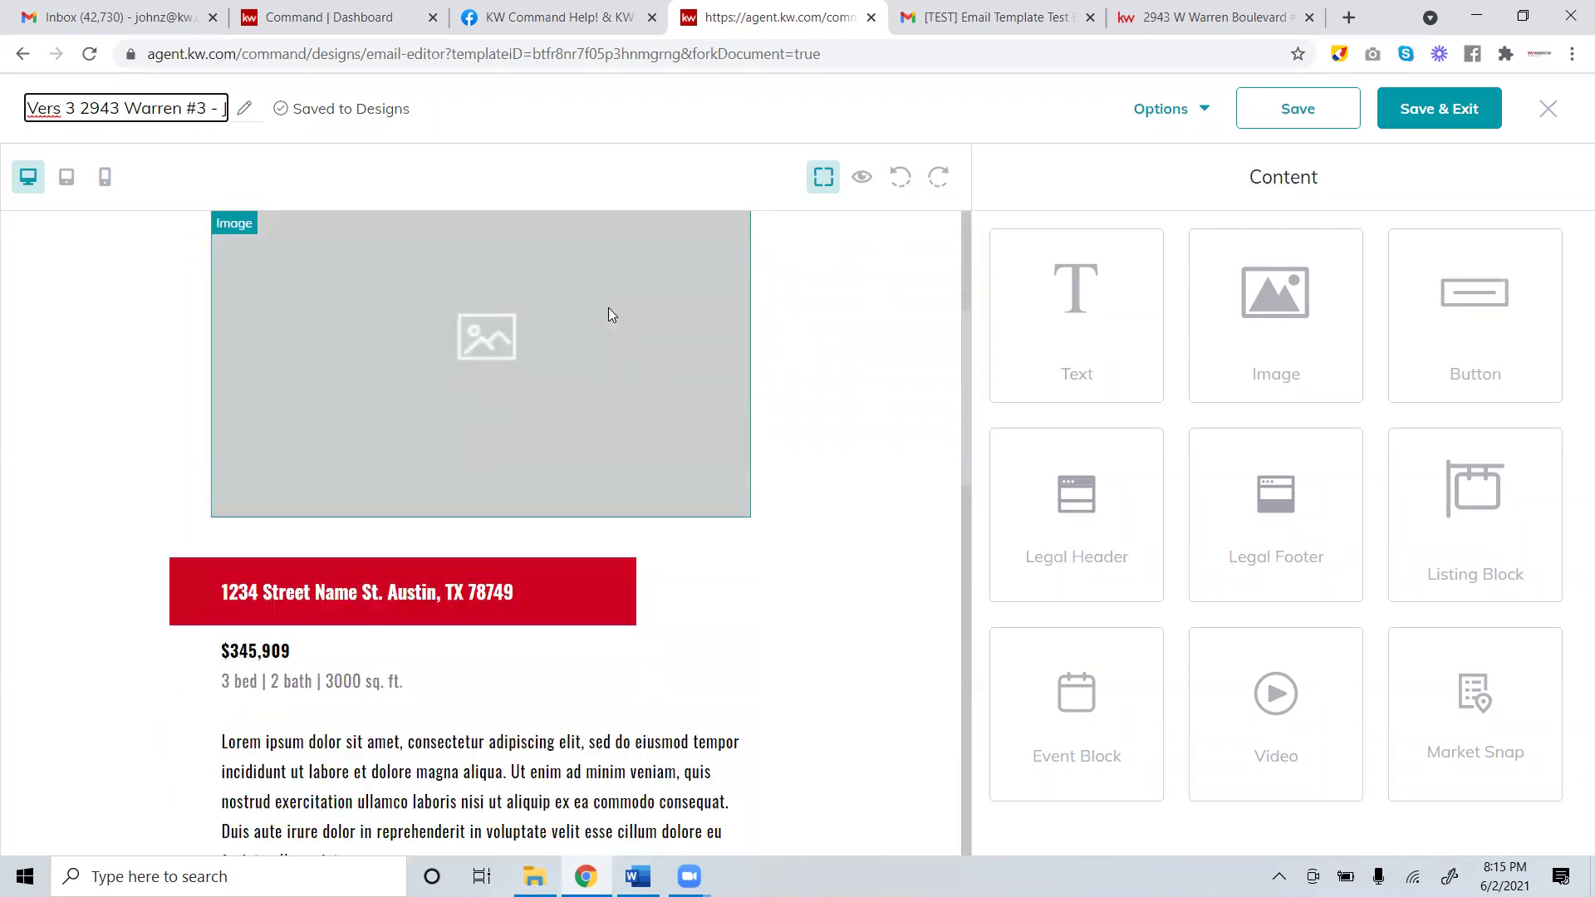
scroll(633, 369, "down", 10)
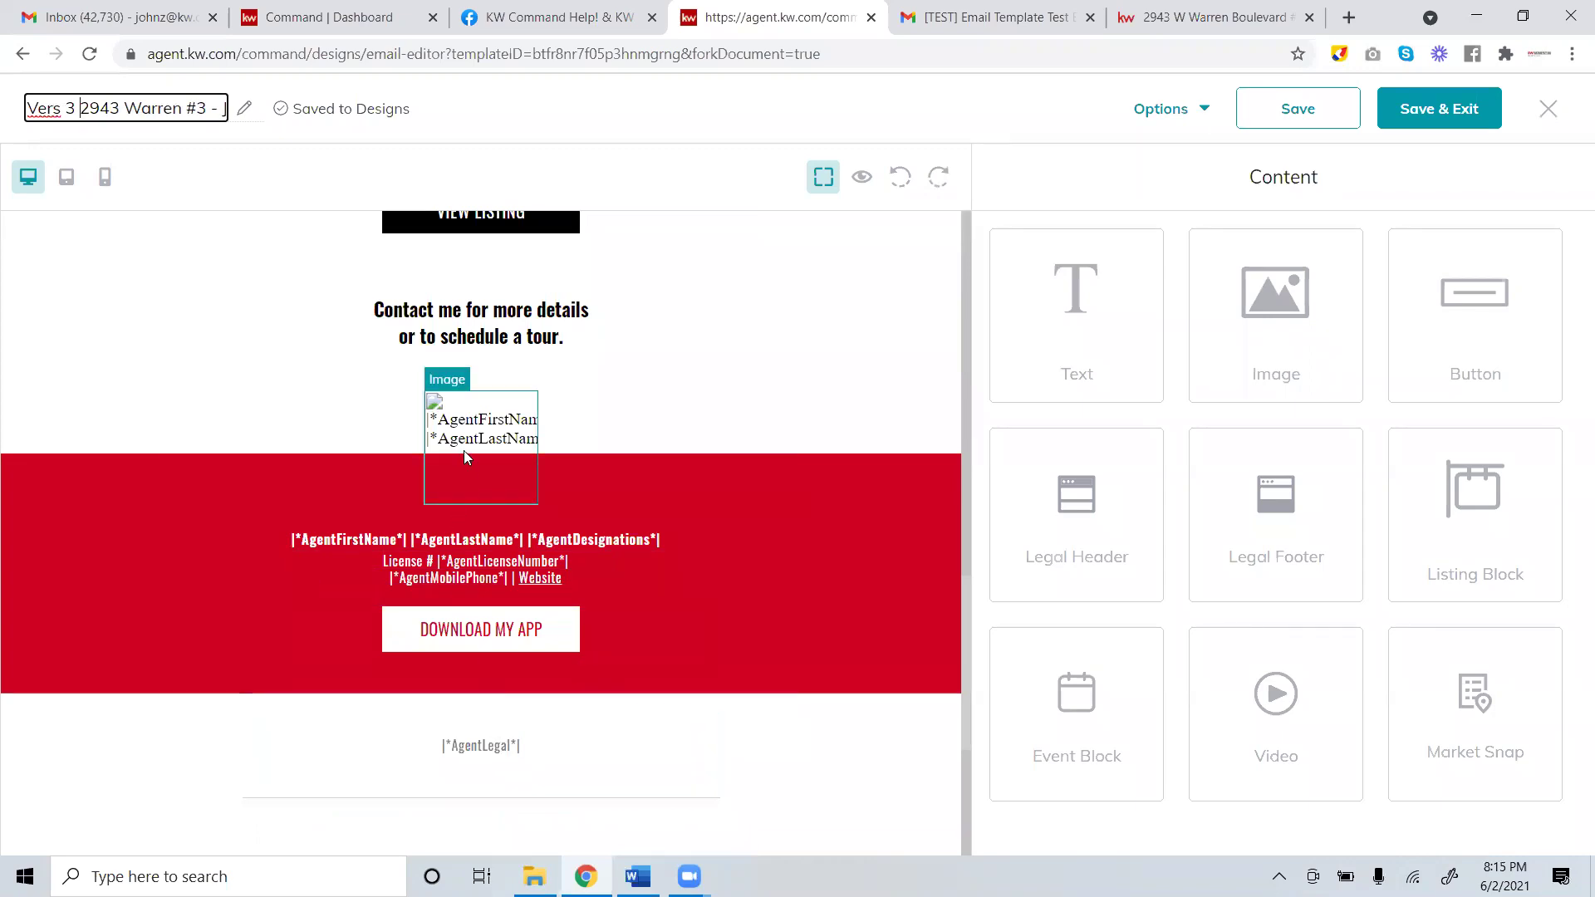
scroll(463, 450, "up", 5)
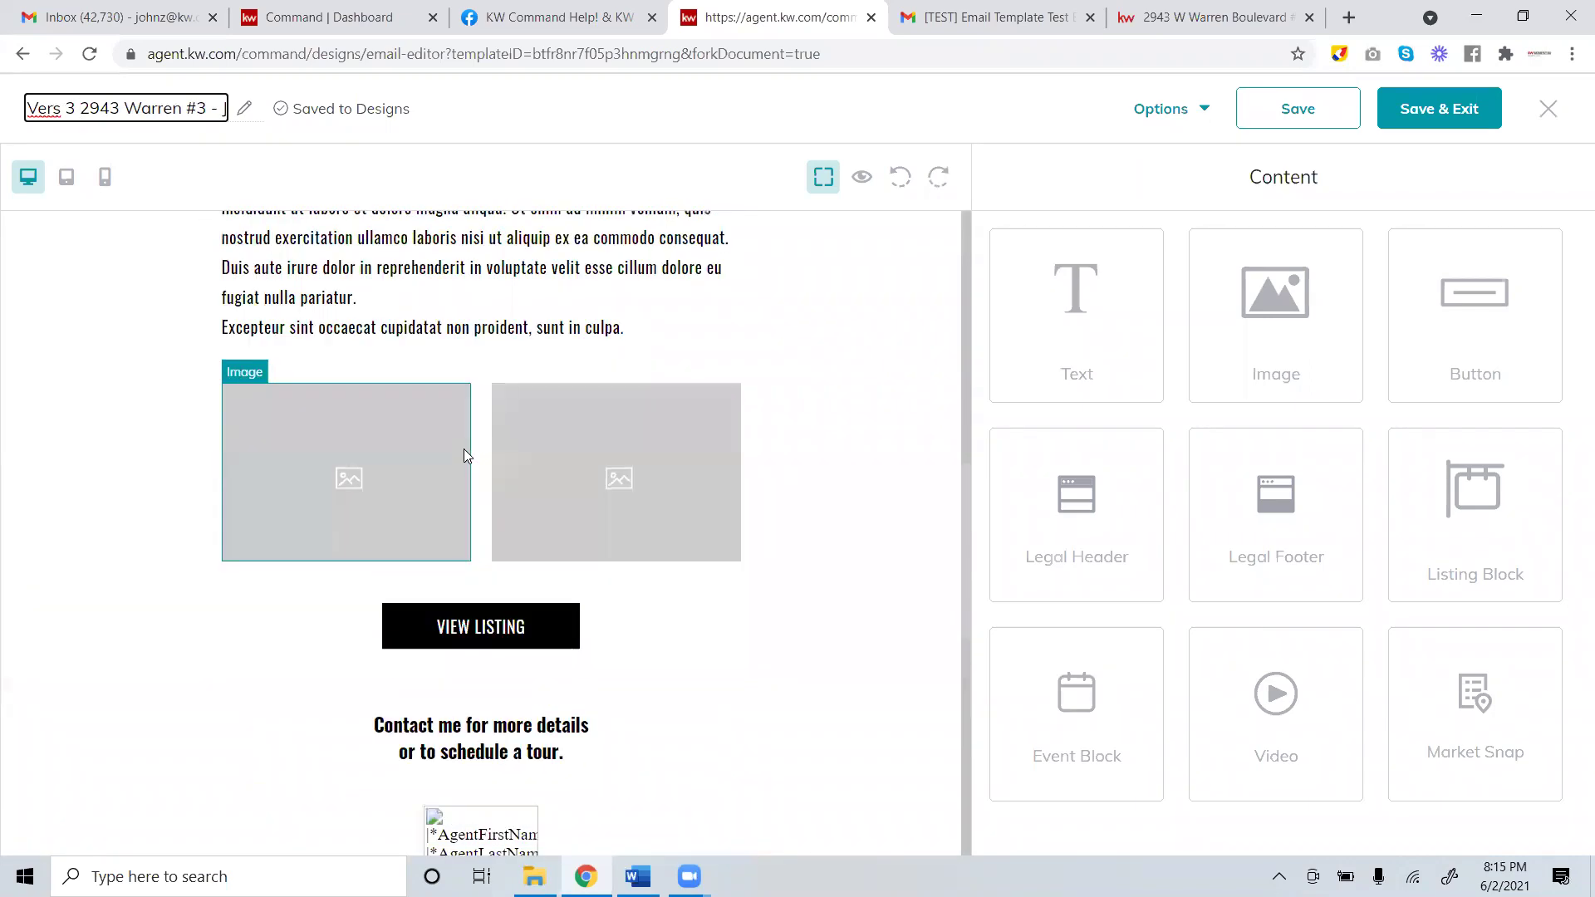
scroll(463, 453, "down", 6)
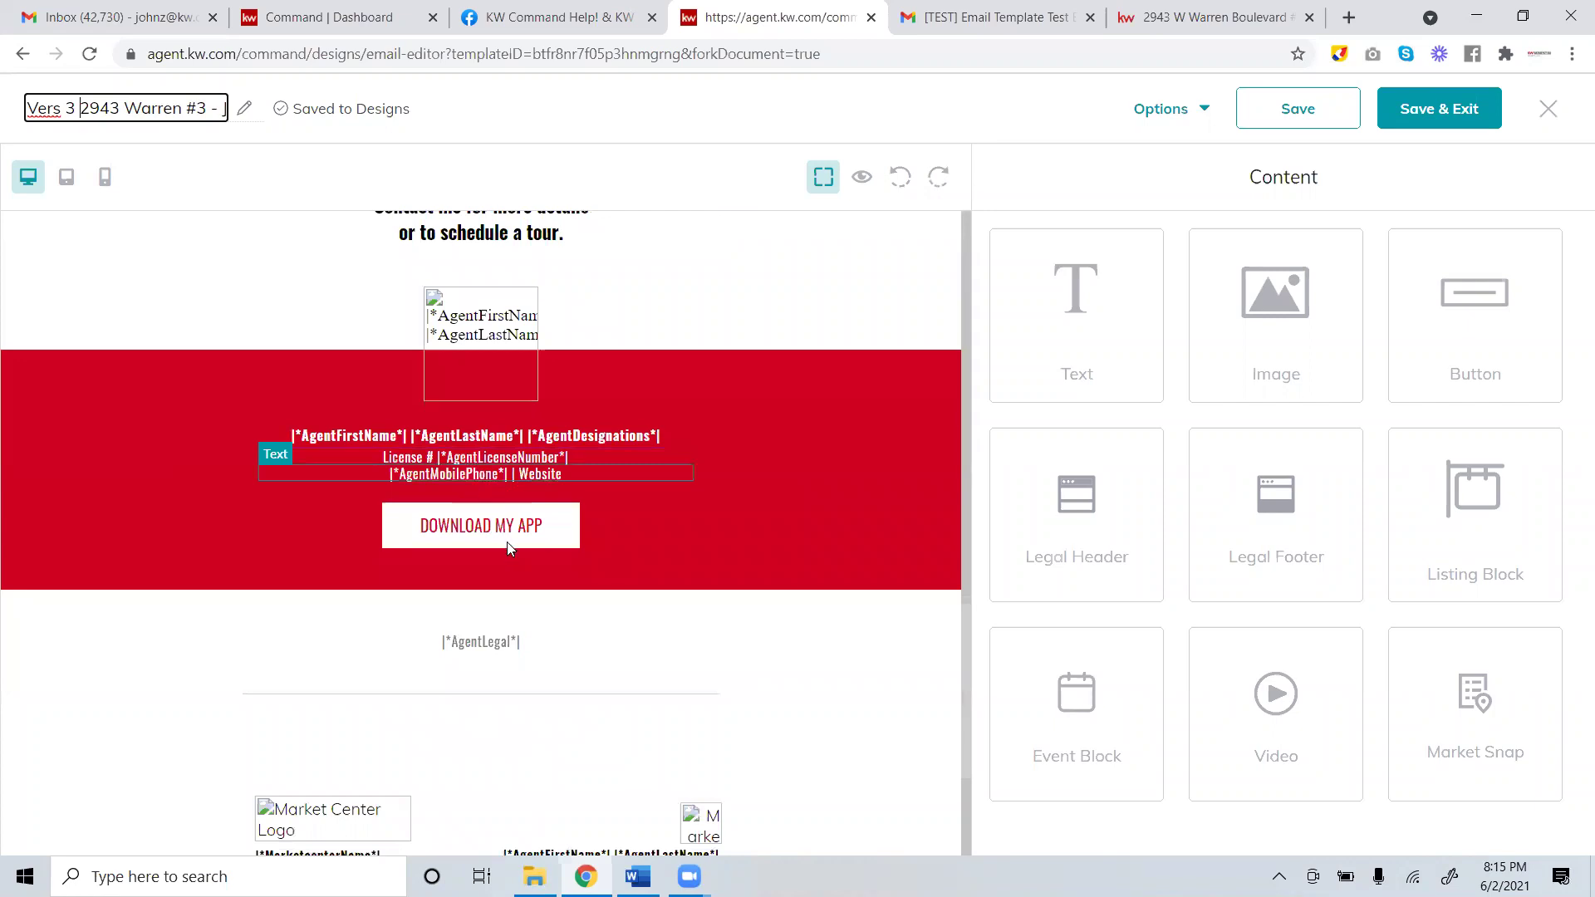
scroll(509, 549, "down", 2)
scroll(505, 534, "down", 1)
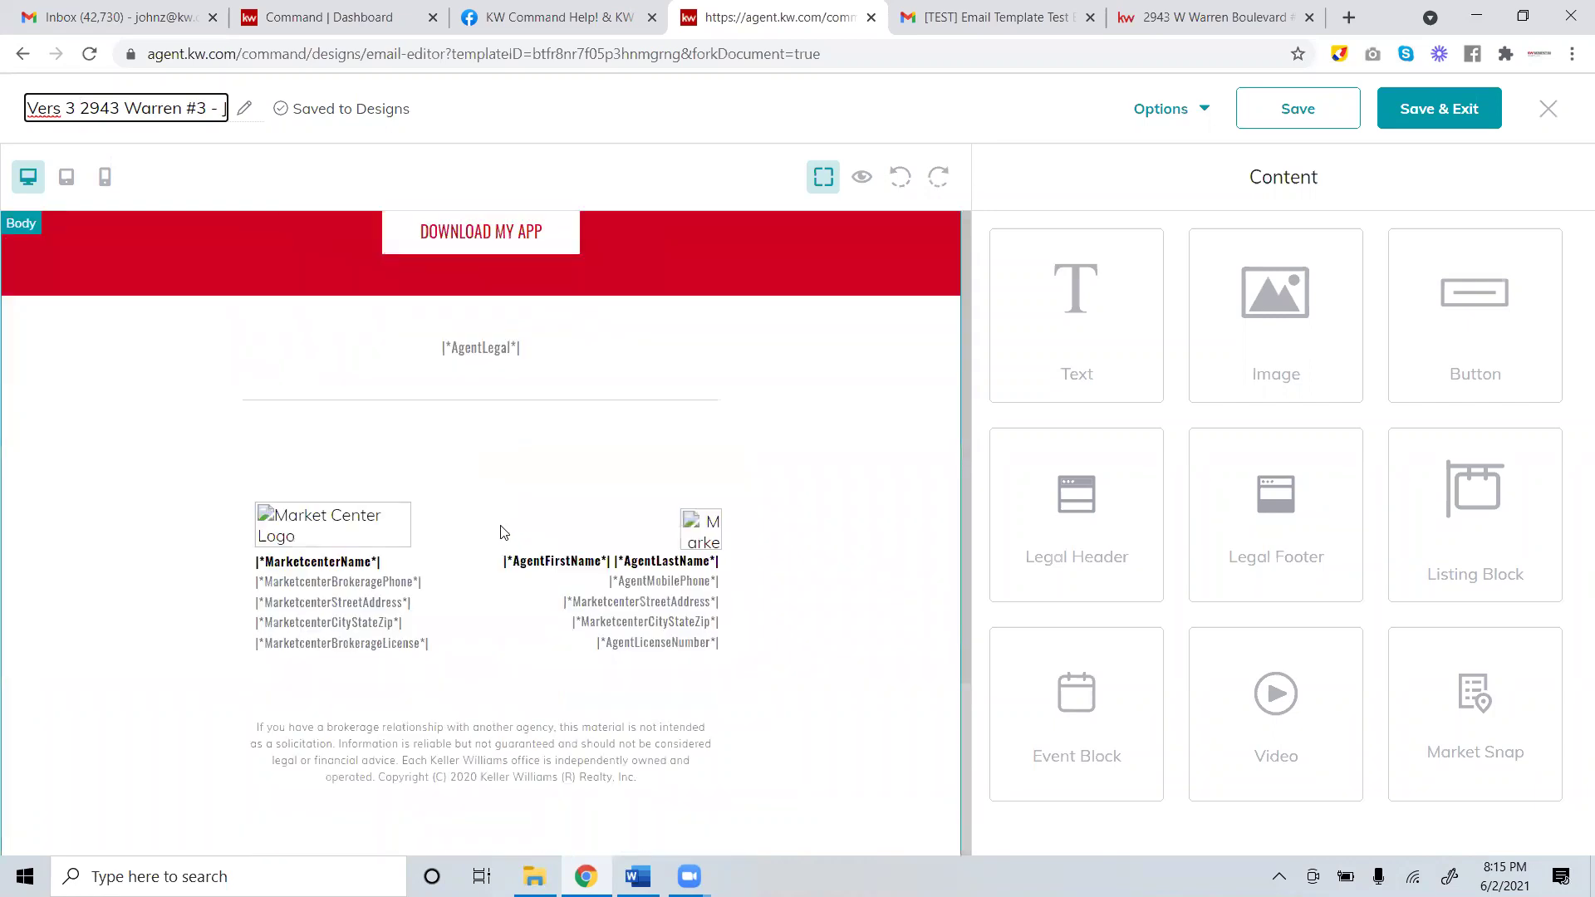
scroll(499, 529, "up", 4)
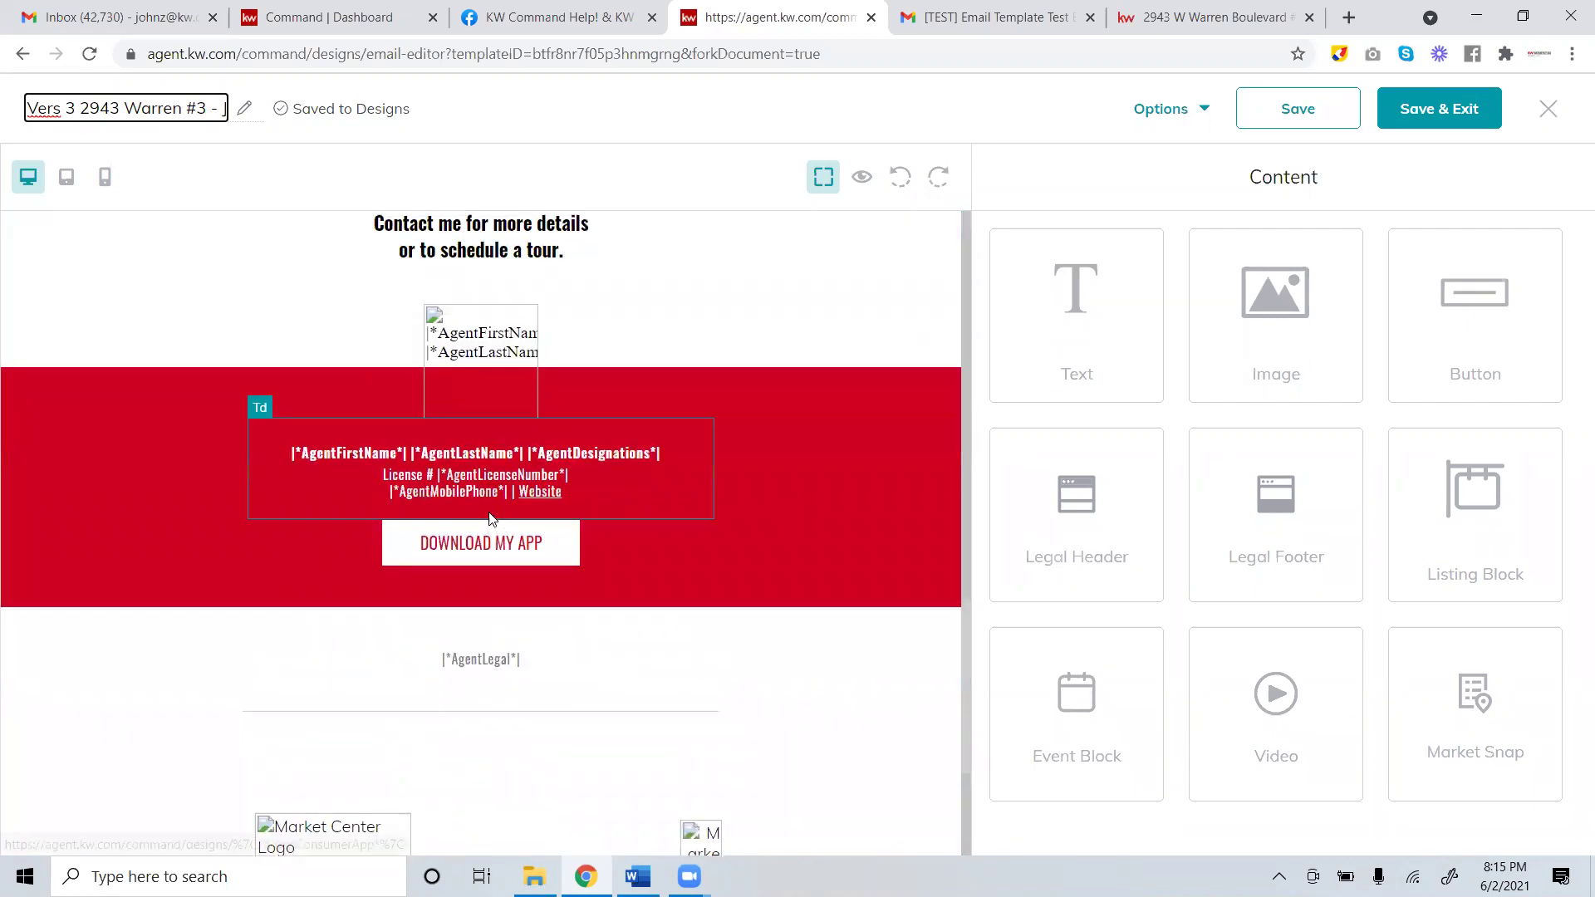
scroll(533, 440, "up", 5)
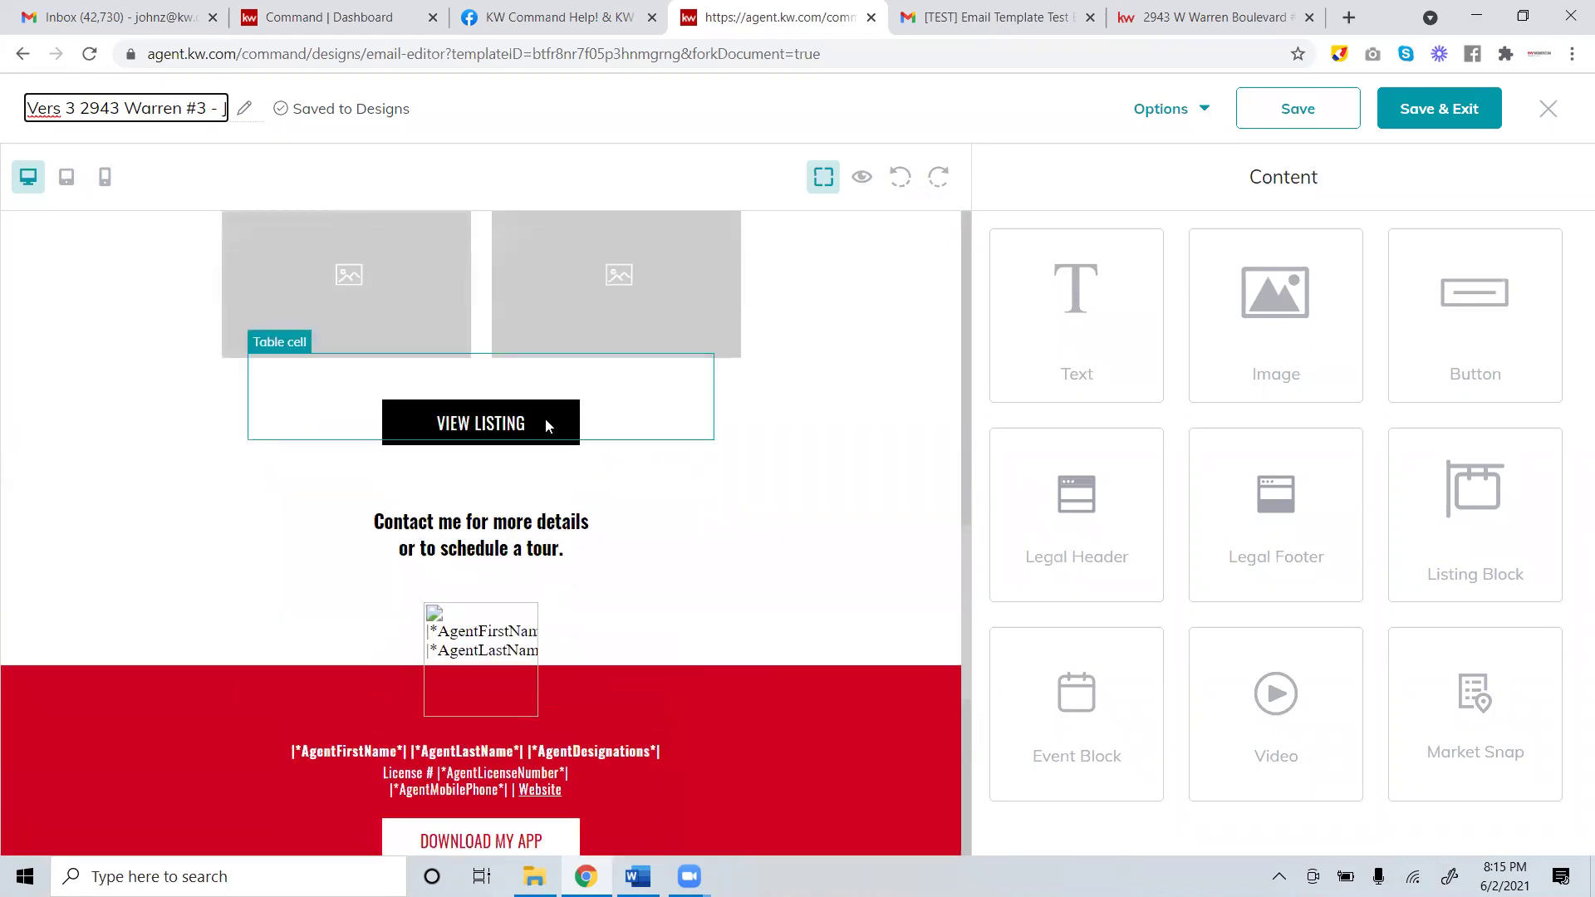
scroll(545, 428, "up", 4)
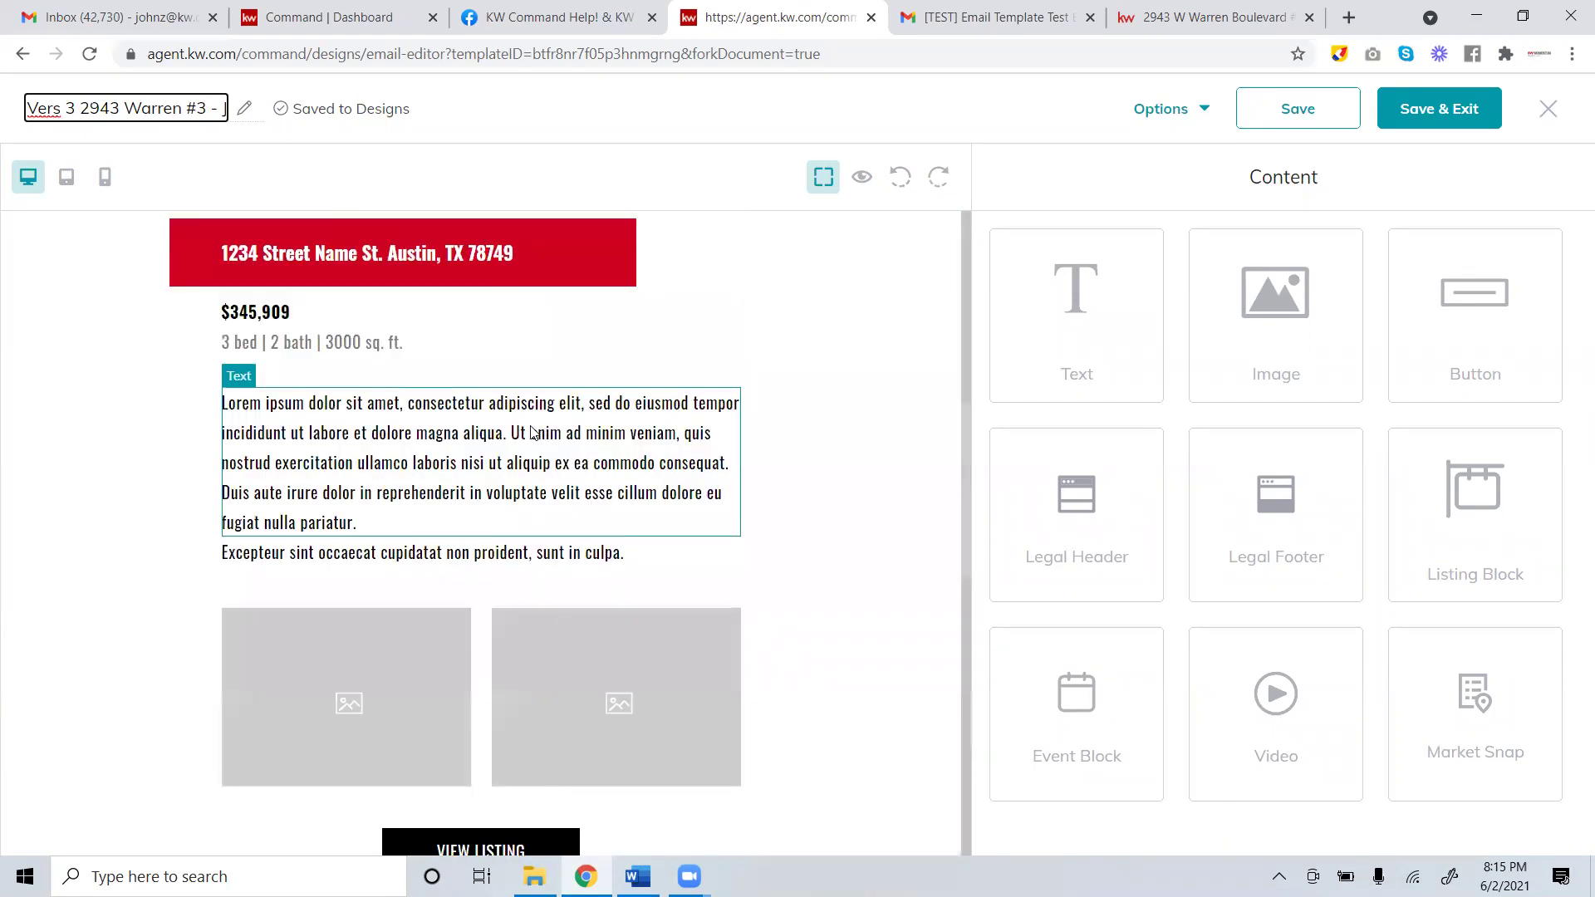
scroll(544, 432, "up", 5)
left_click(359, 268)
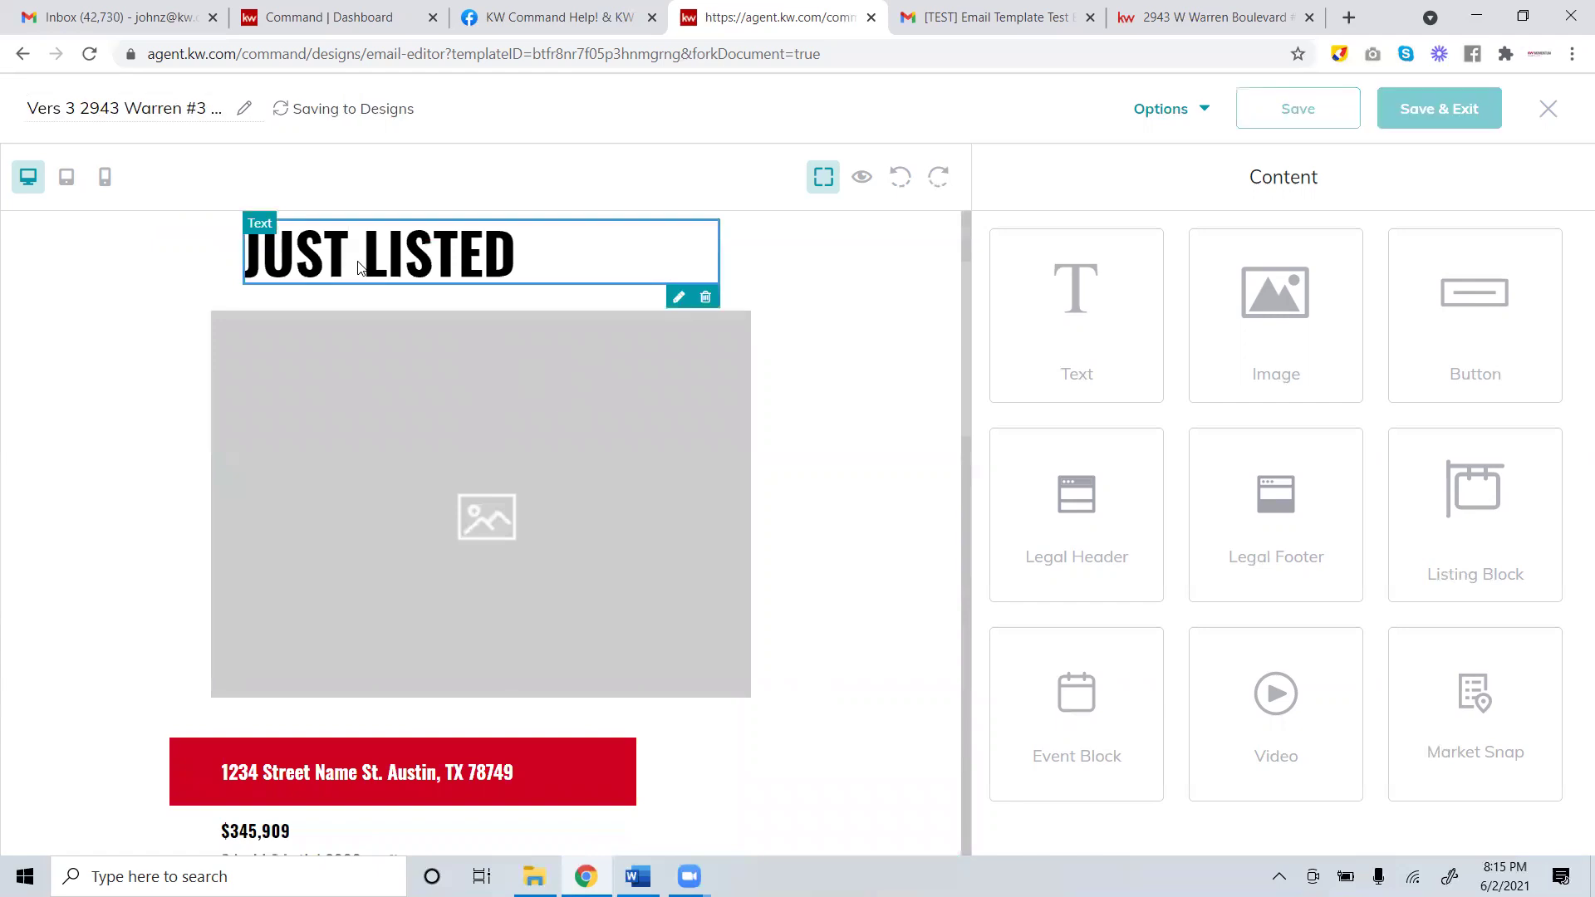
left_click(508, 502)
scroll(509, 500, "down", 3)
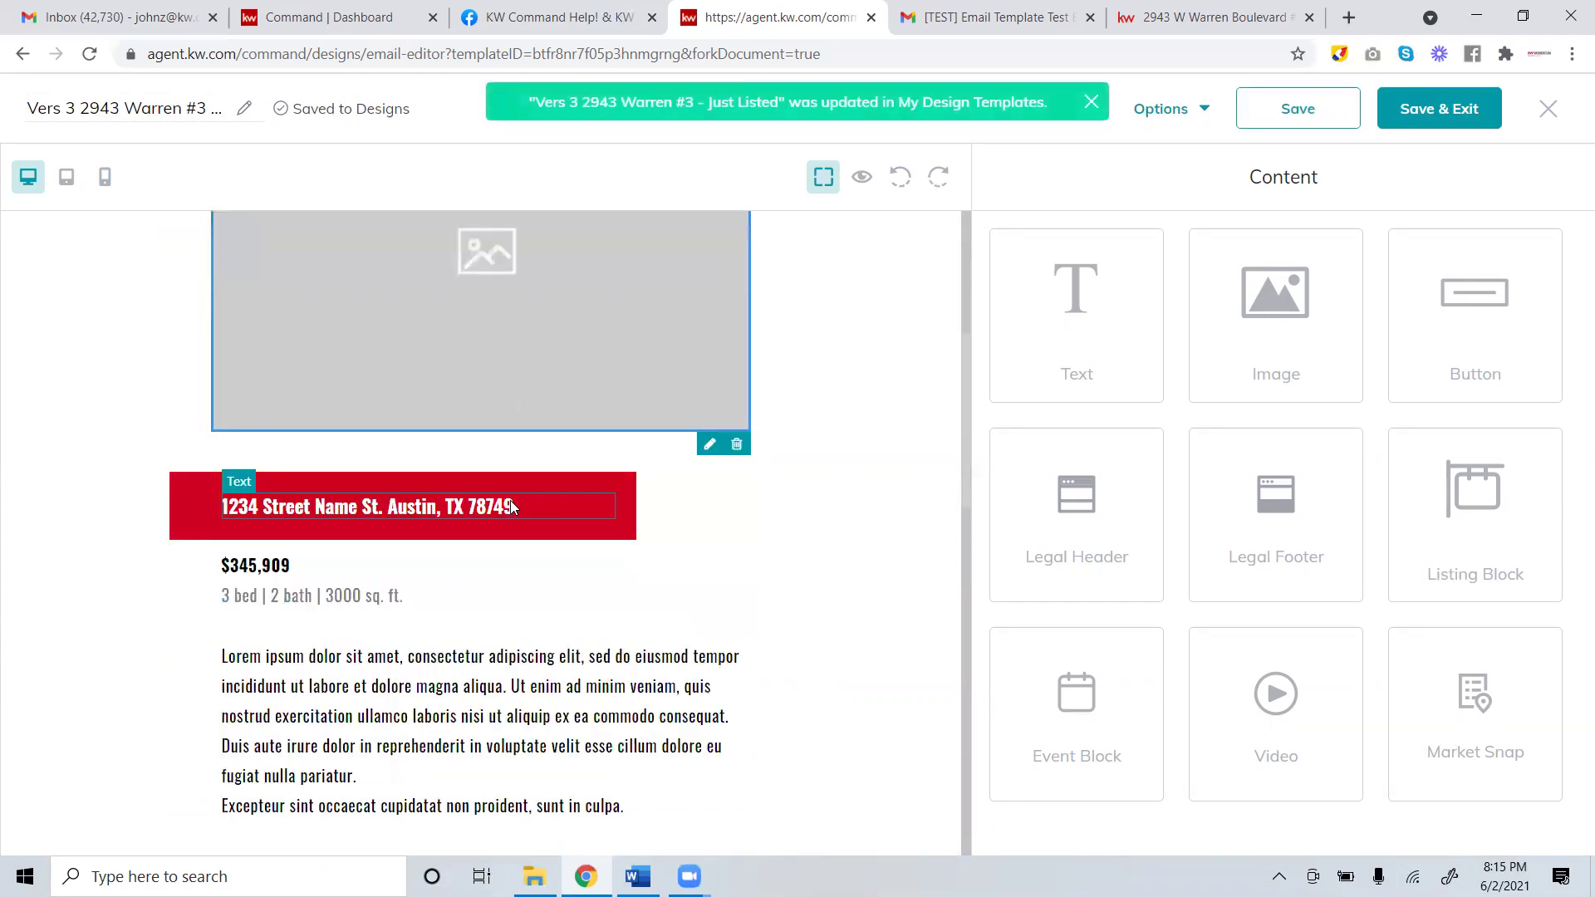
scroll(617, 565, "down", 4)
scroll(617, 564, "down", 2)
left_click(612, 569)
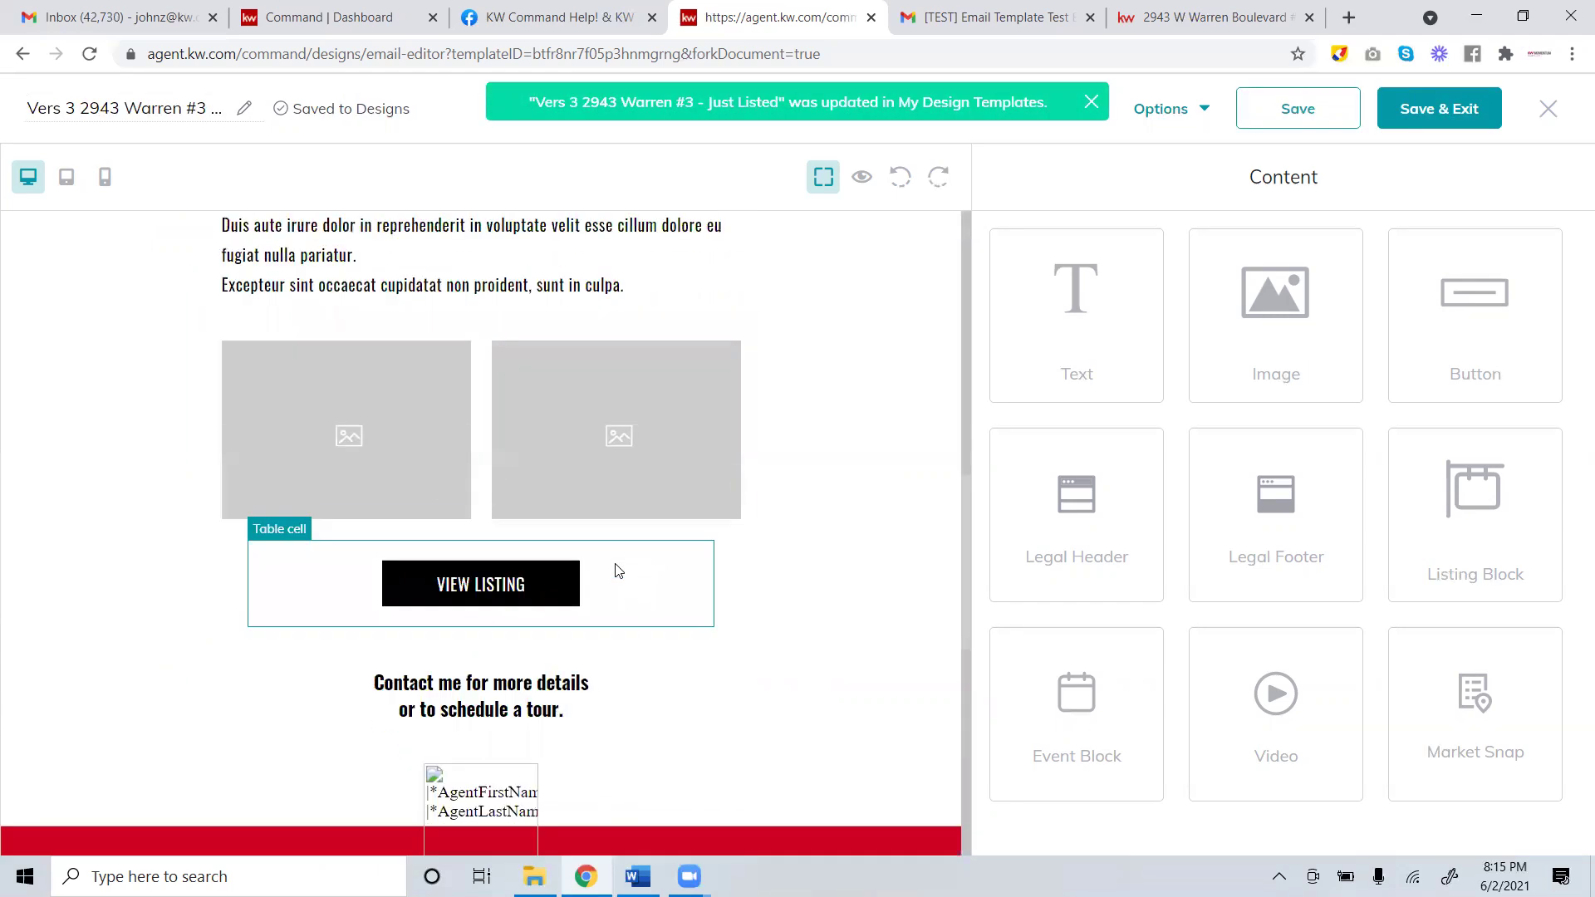
scroll(598, 570, "up", 1)
left_click(501, 648)
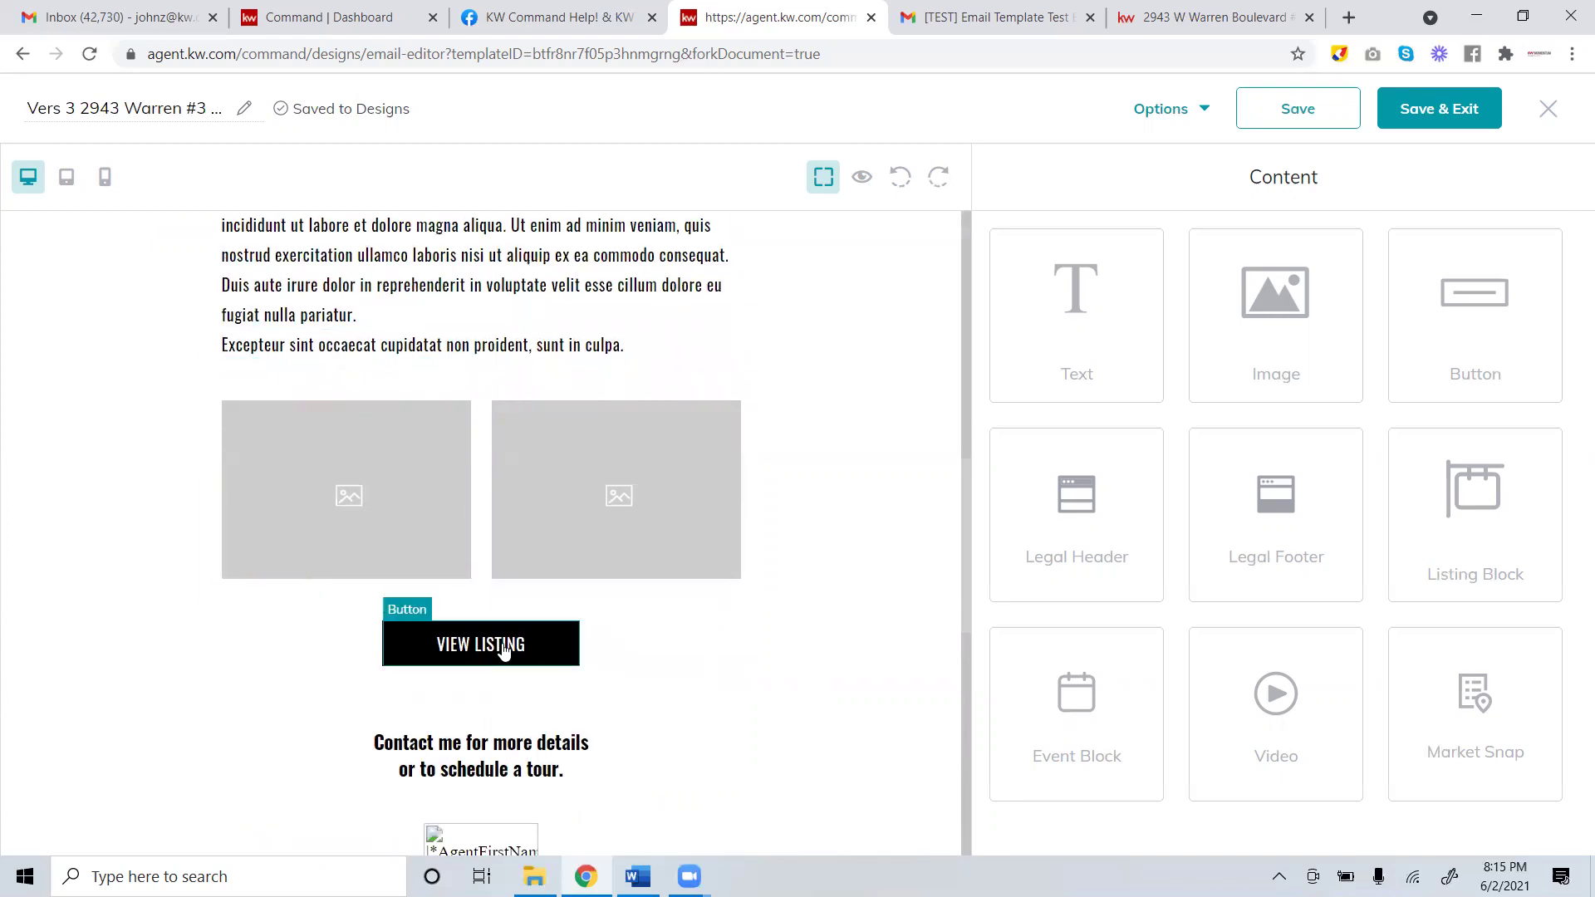
left_click(522, 560)
scroll(522, 560, "up", 1)
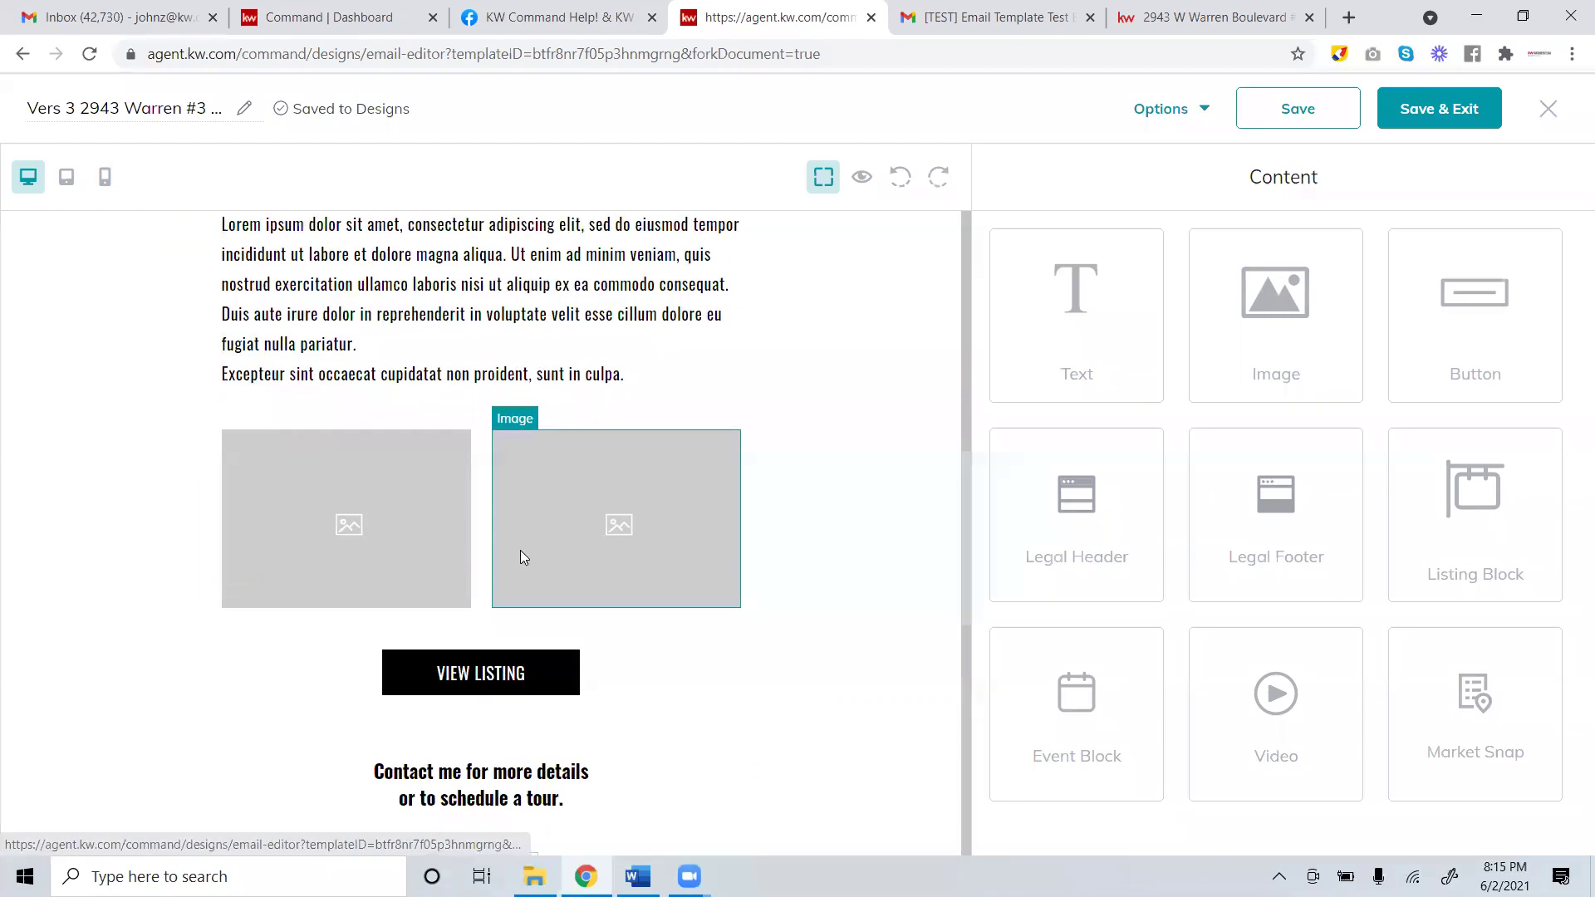
scroll(606, 573, "up", 8)
left_click(555, 568)
scroll(553, 568, "down", 5)
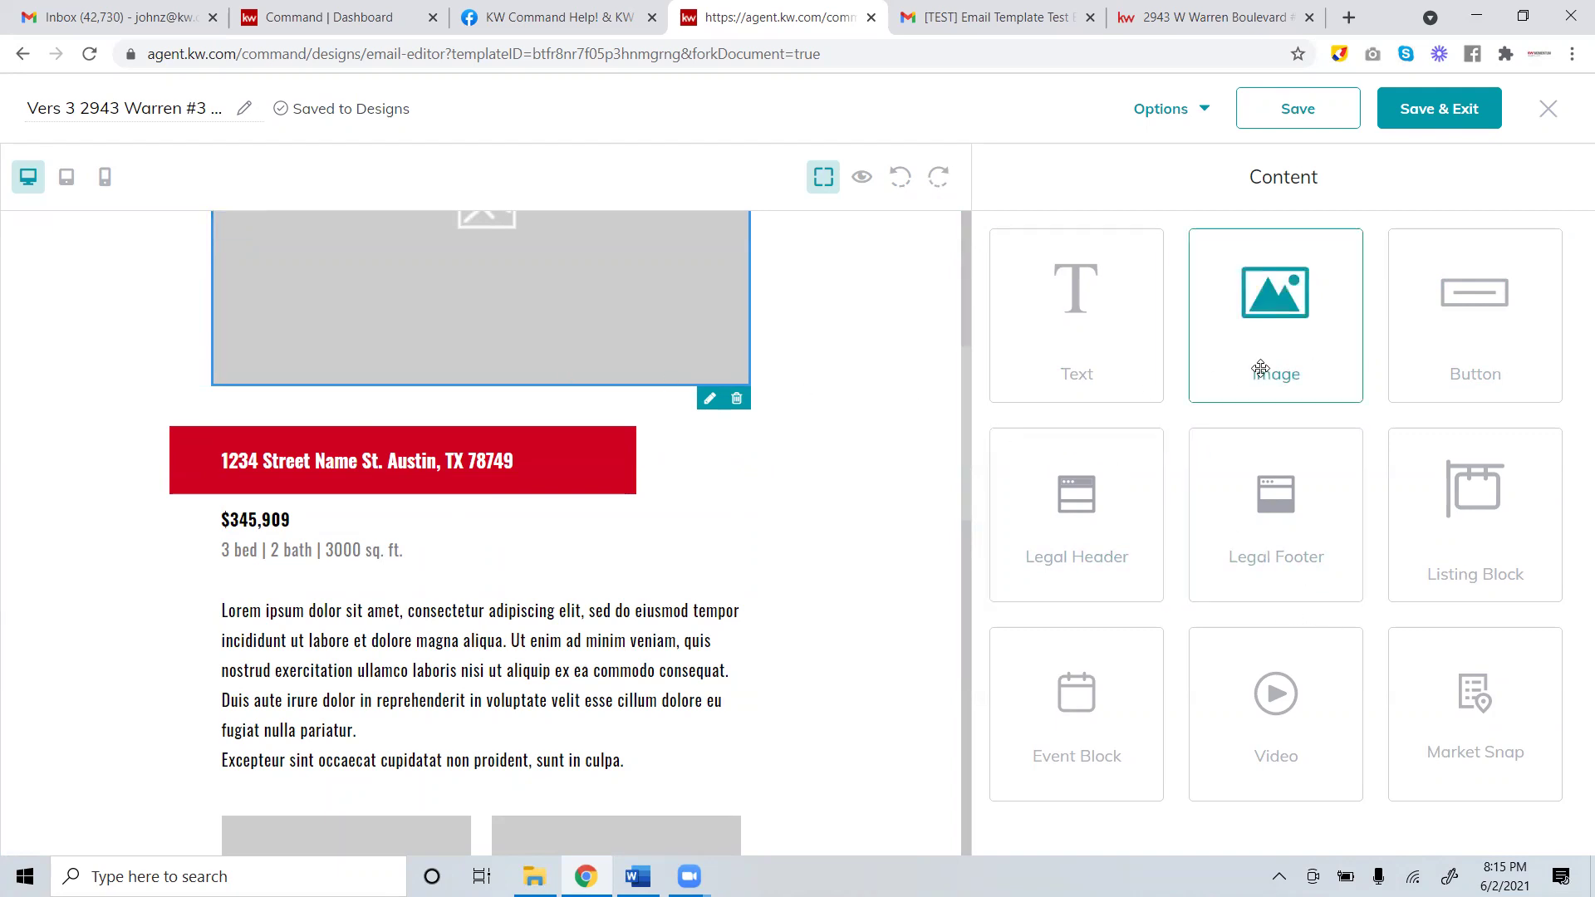
left_click_drag(1267, 351, 722, 447)
scroll(622, 457, "up", 6)
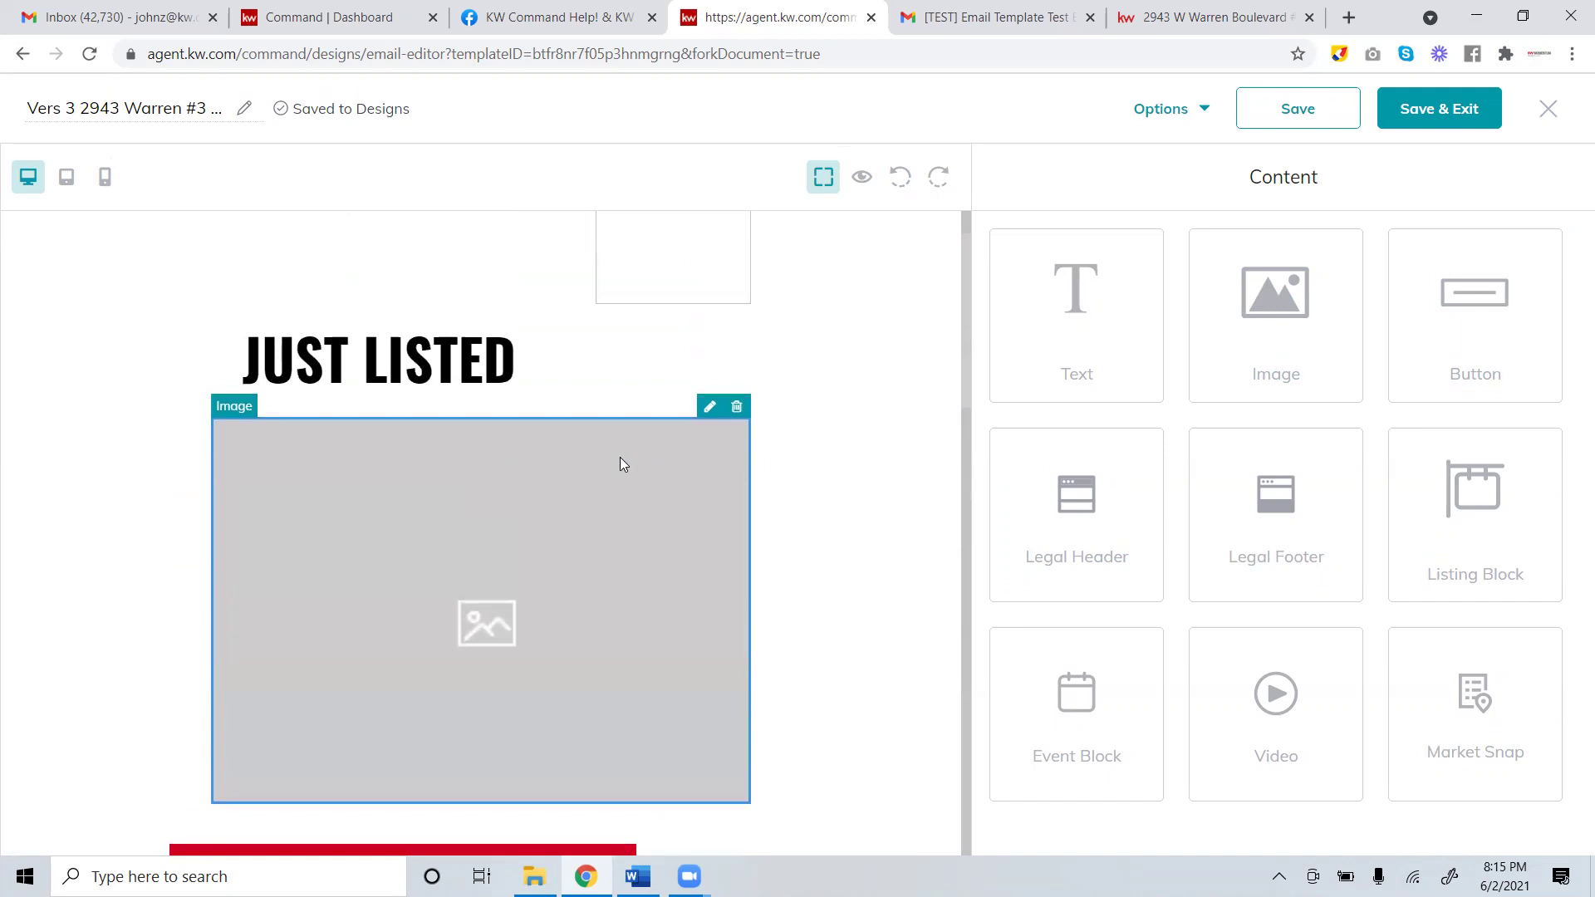
scroll(623, 462, "down", 3)
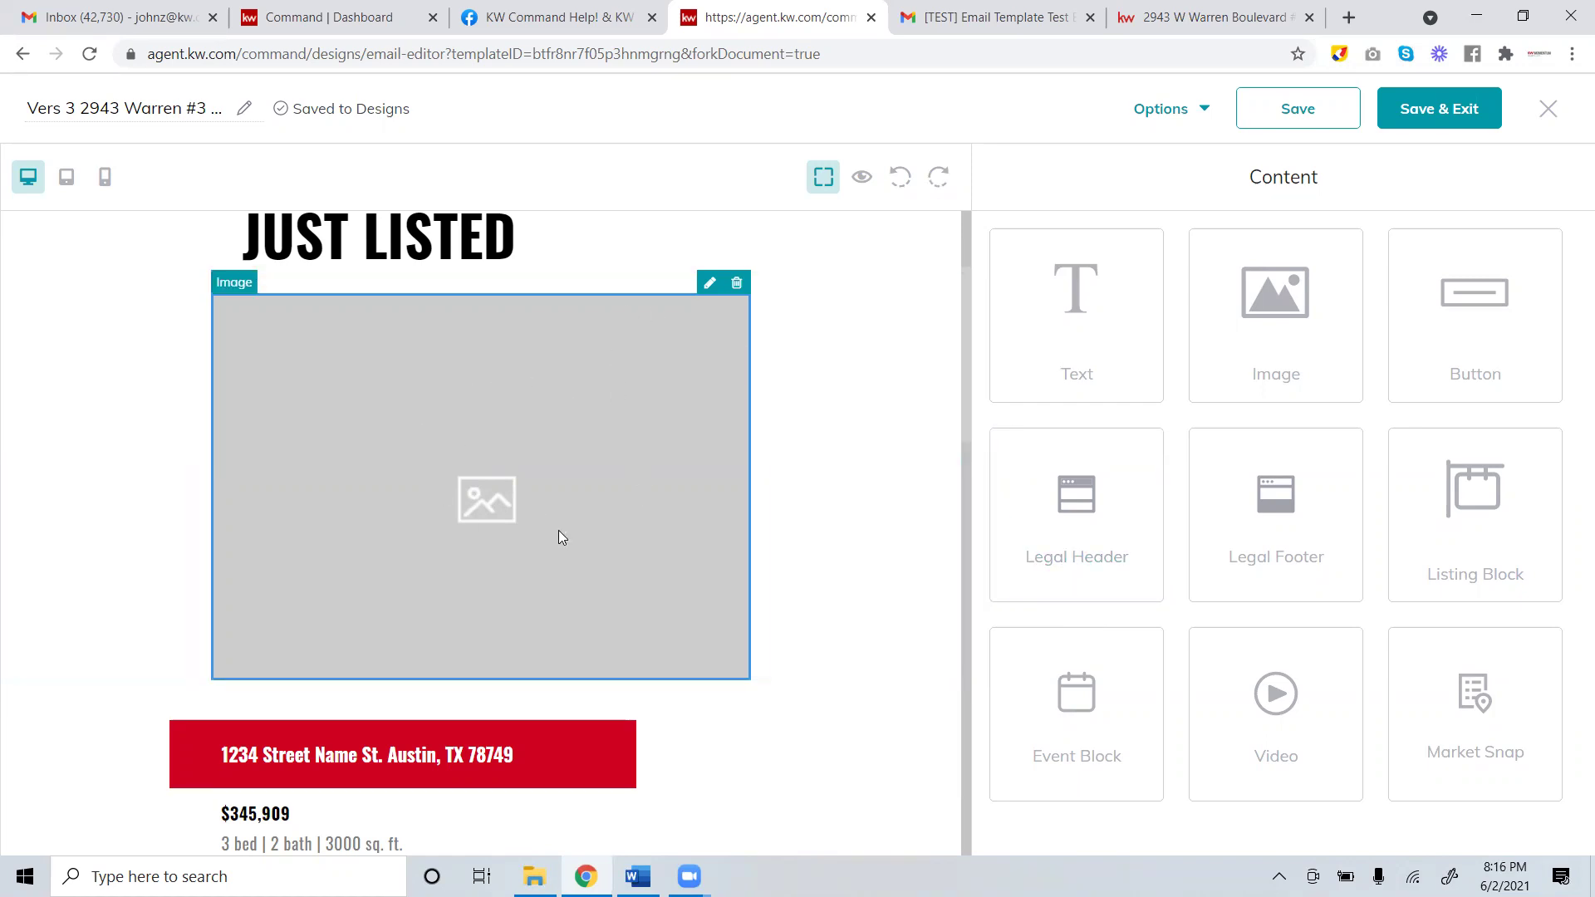
scroll(499, 457, "down", 5)
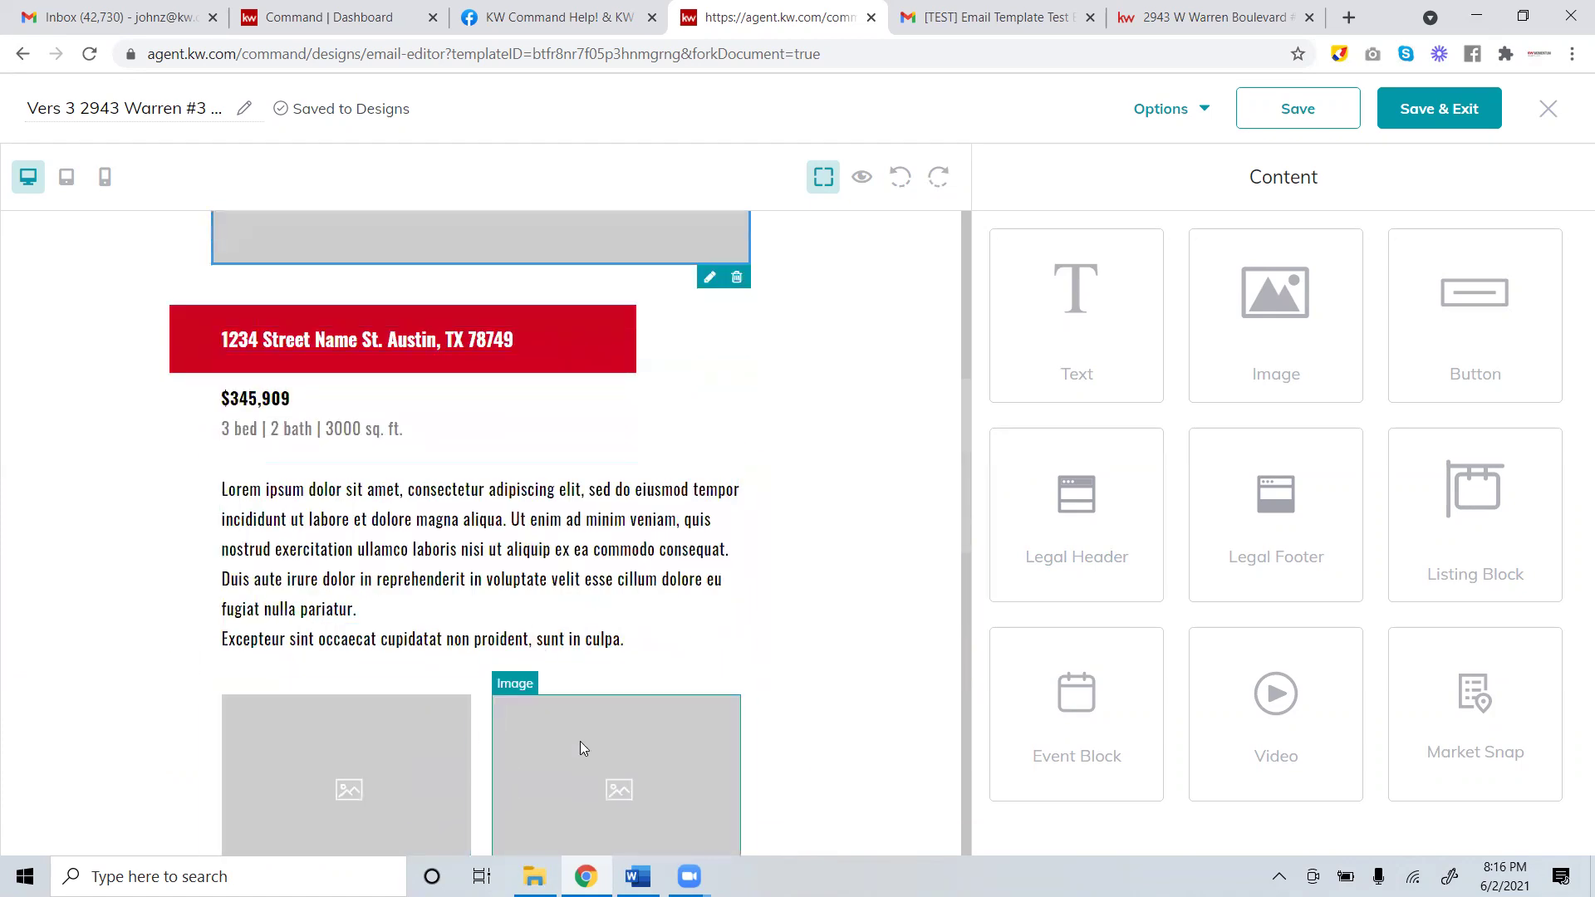
left_click(637, 877)
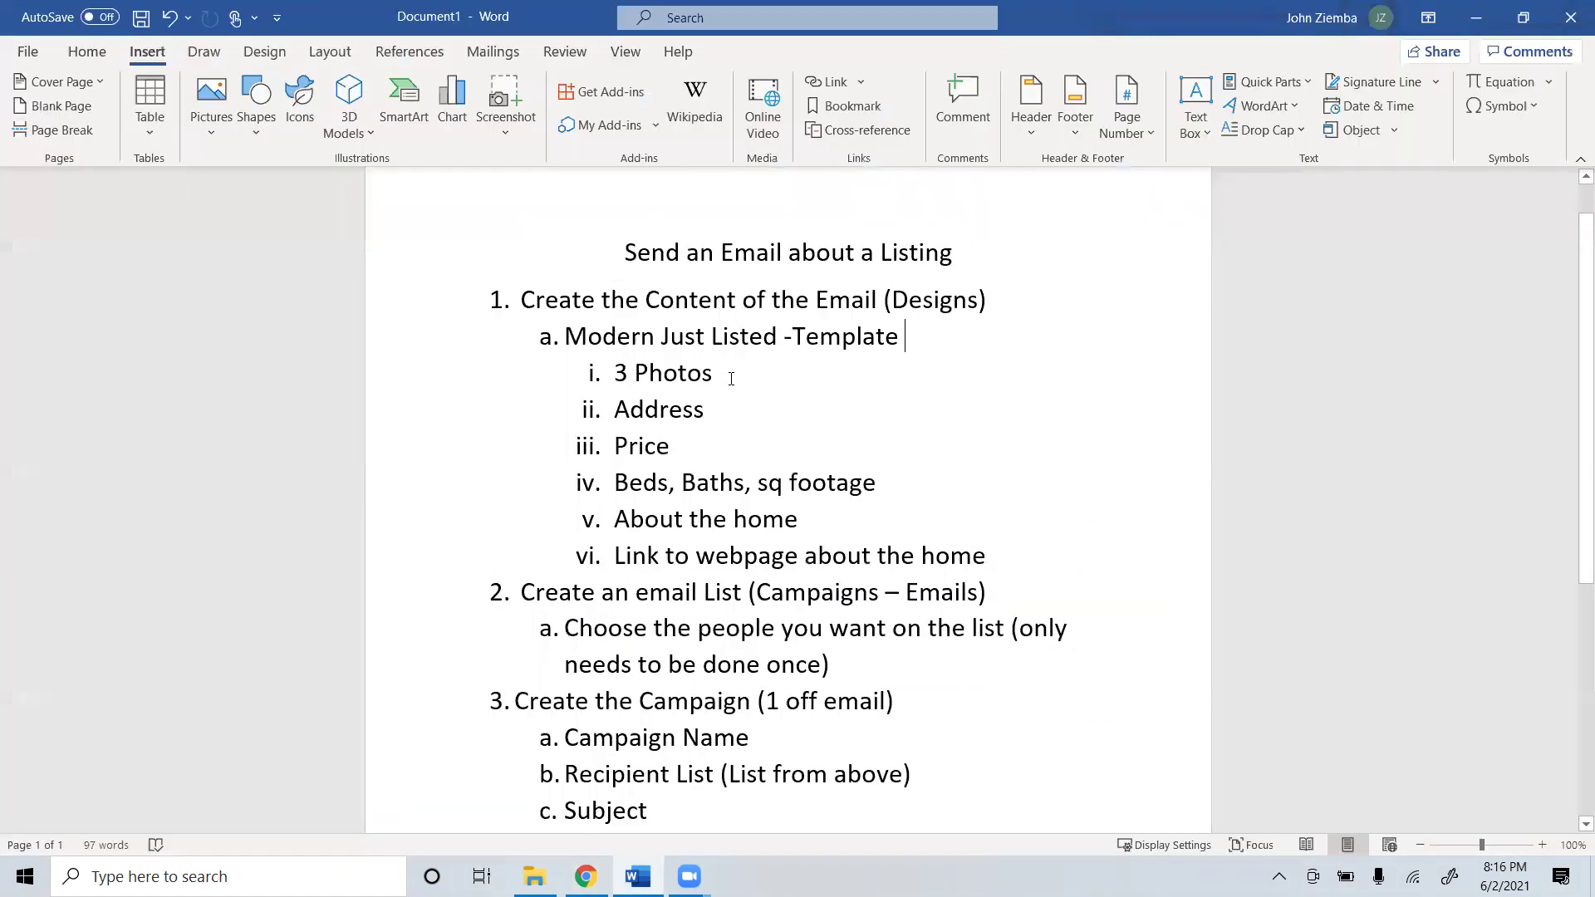
left_click_drag(714, 373, 613, 373)
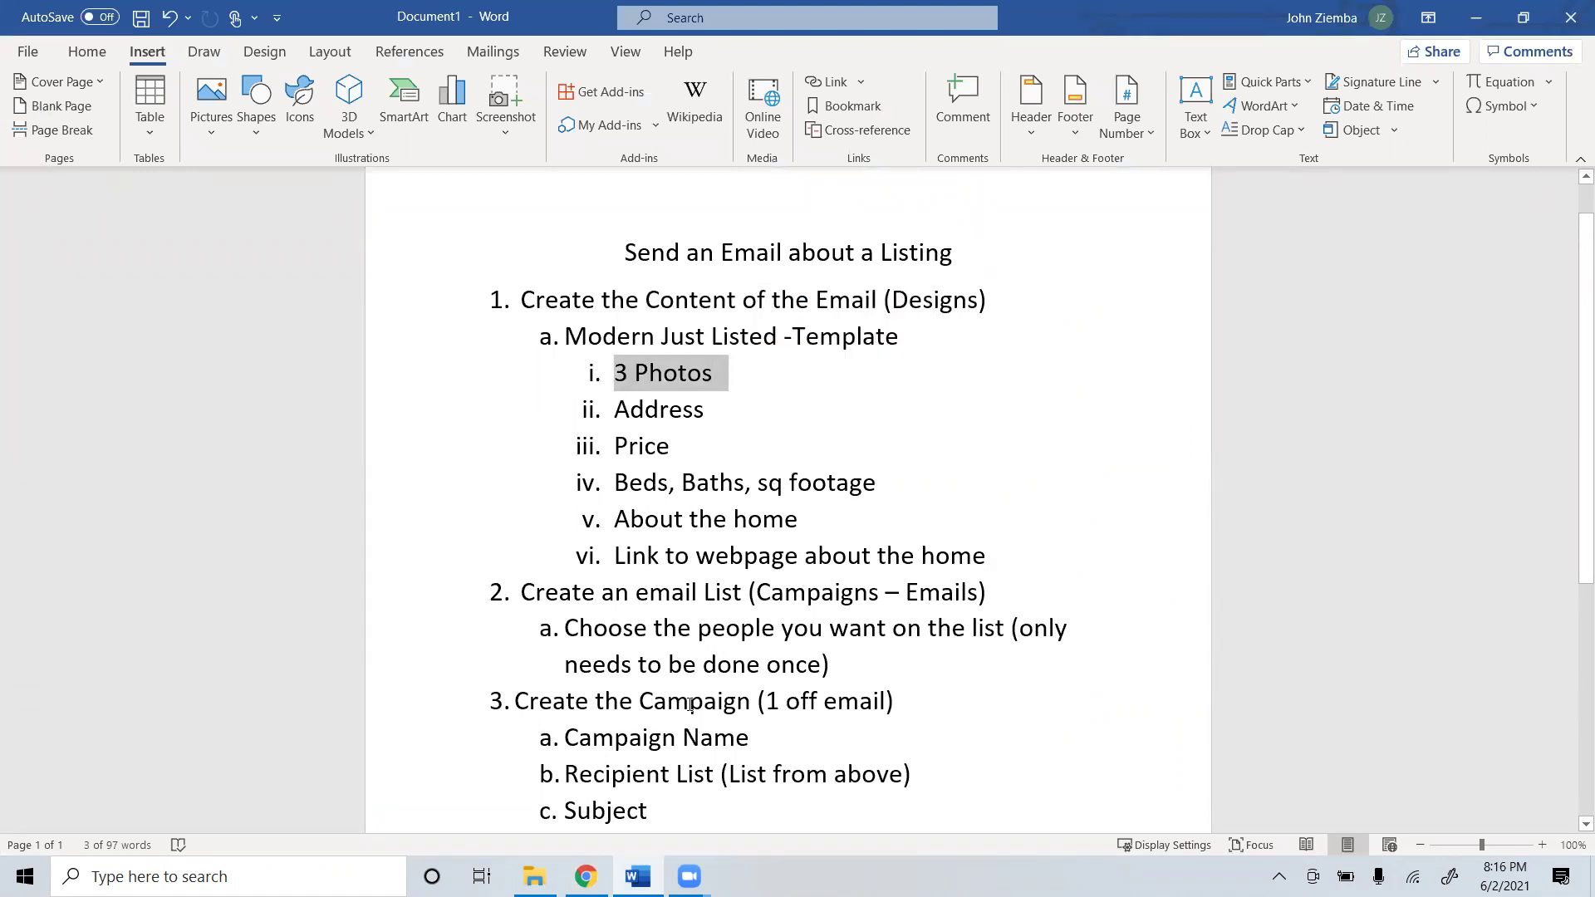
Open the large photo block's settings under JUST LISTED and choose to replace its image.
left_click(586, 876)
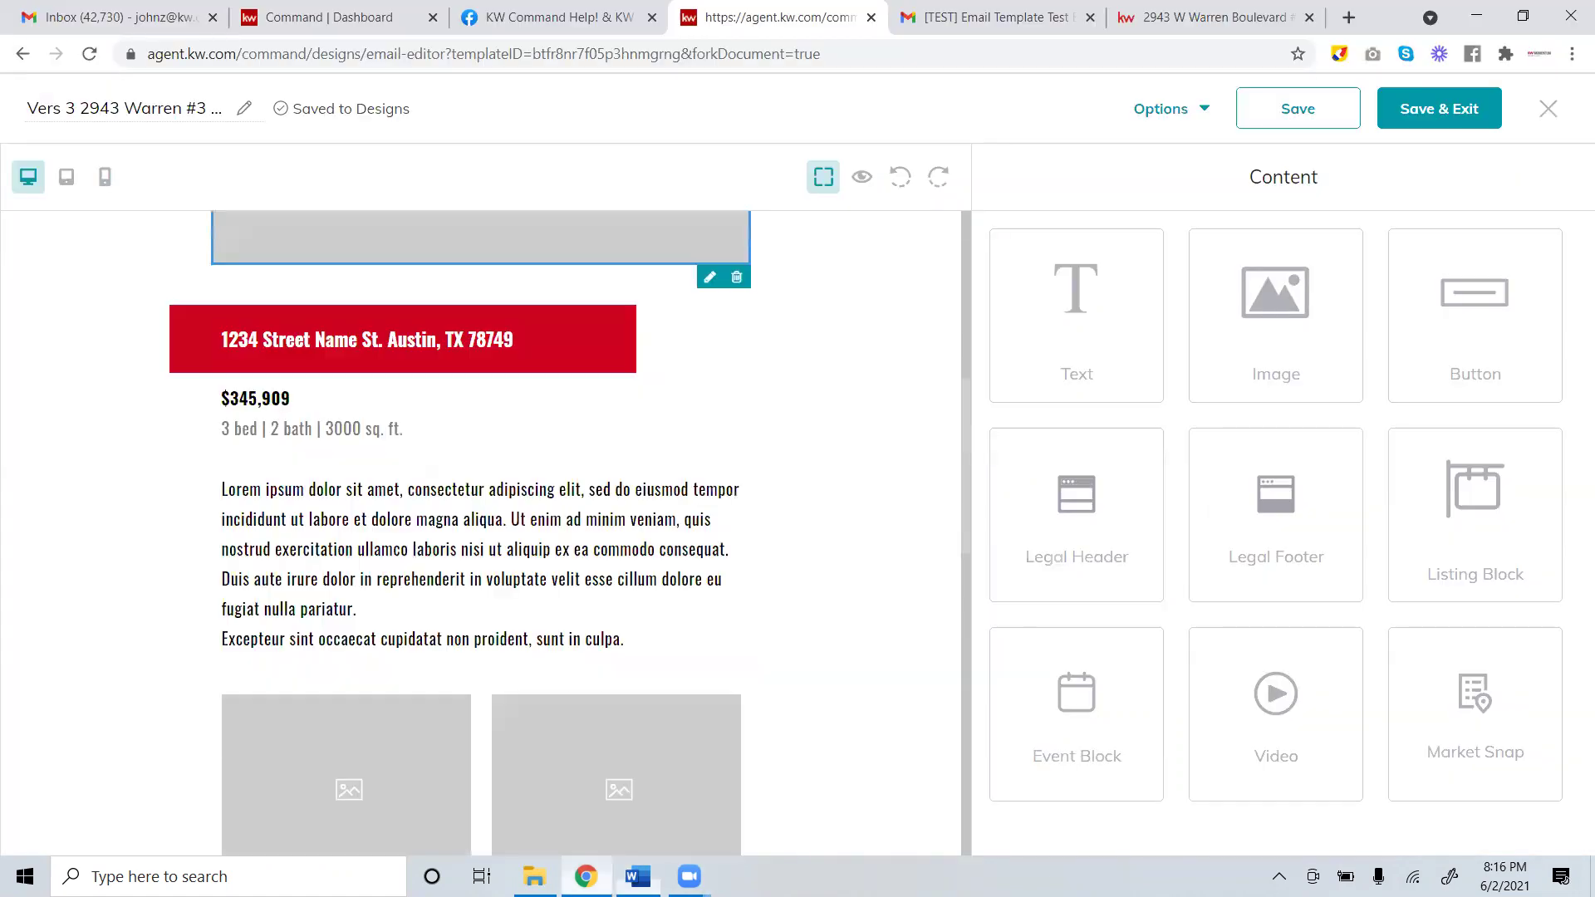
scroll(483, 375, "up", 4)
scroll(470, 396, "down", 4)
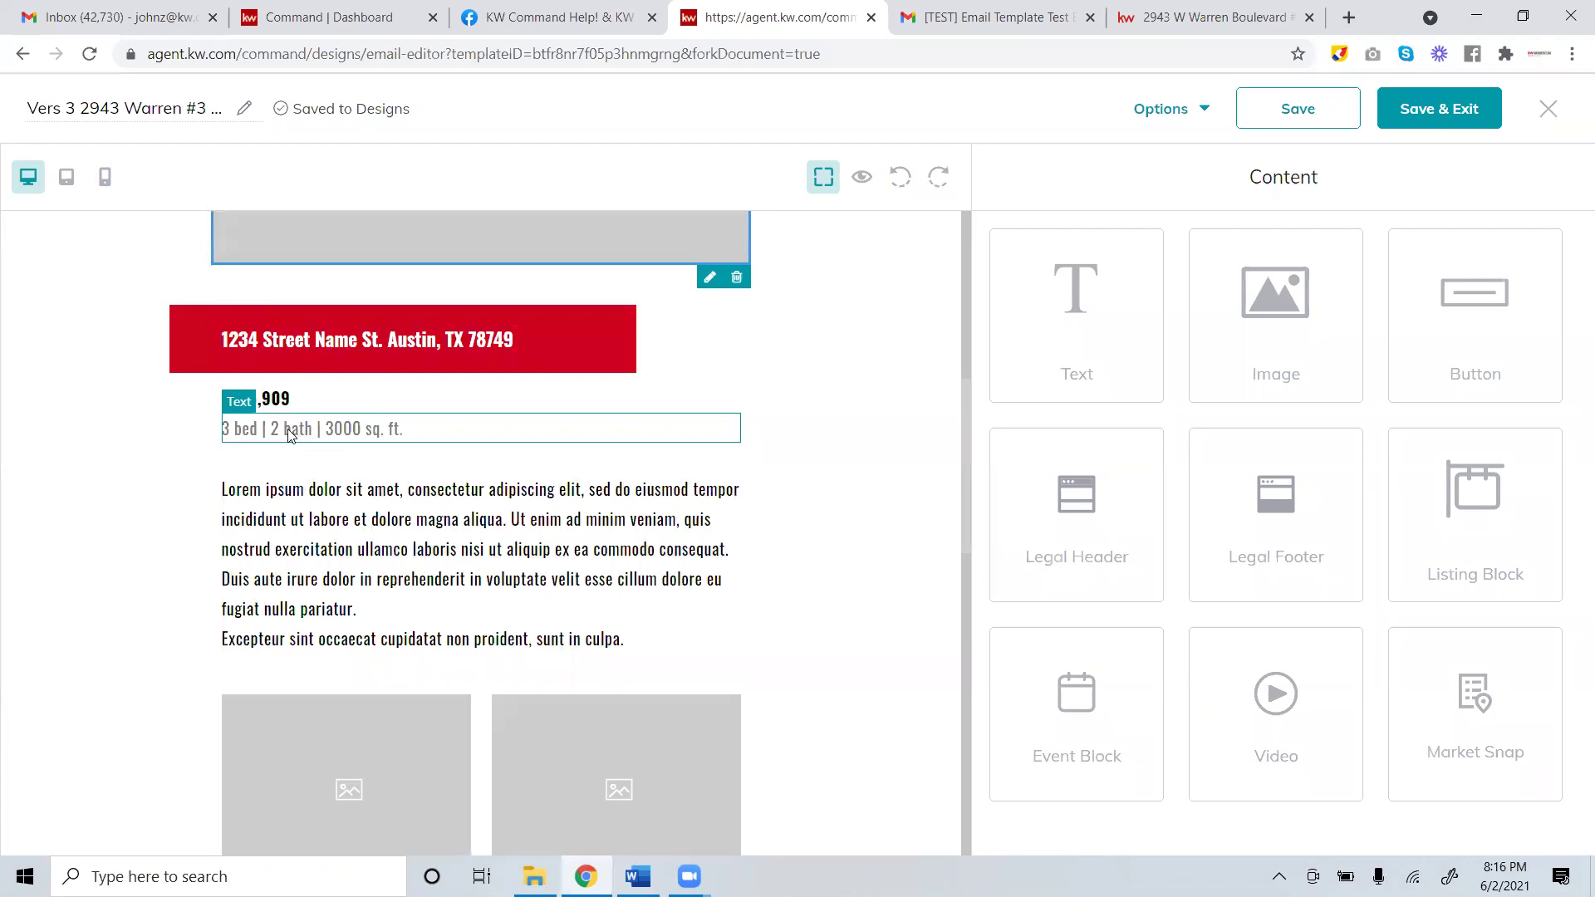
scroll(404, 732, "down", 3)
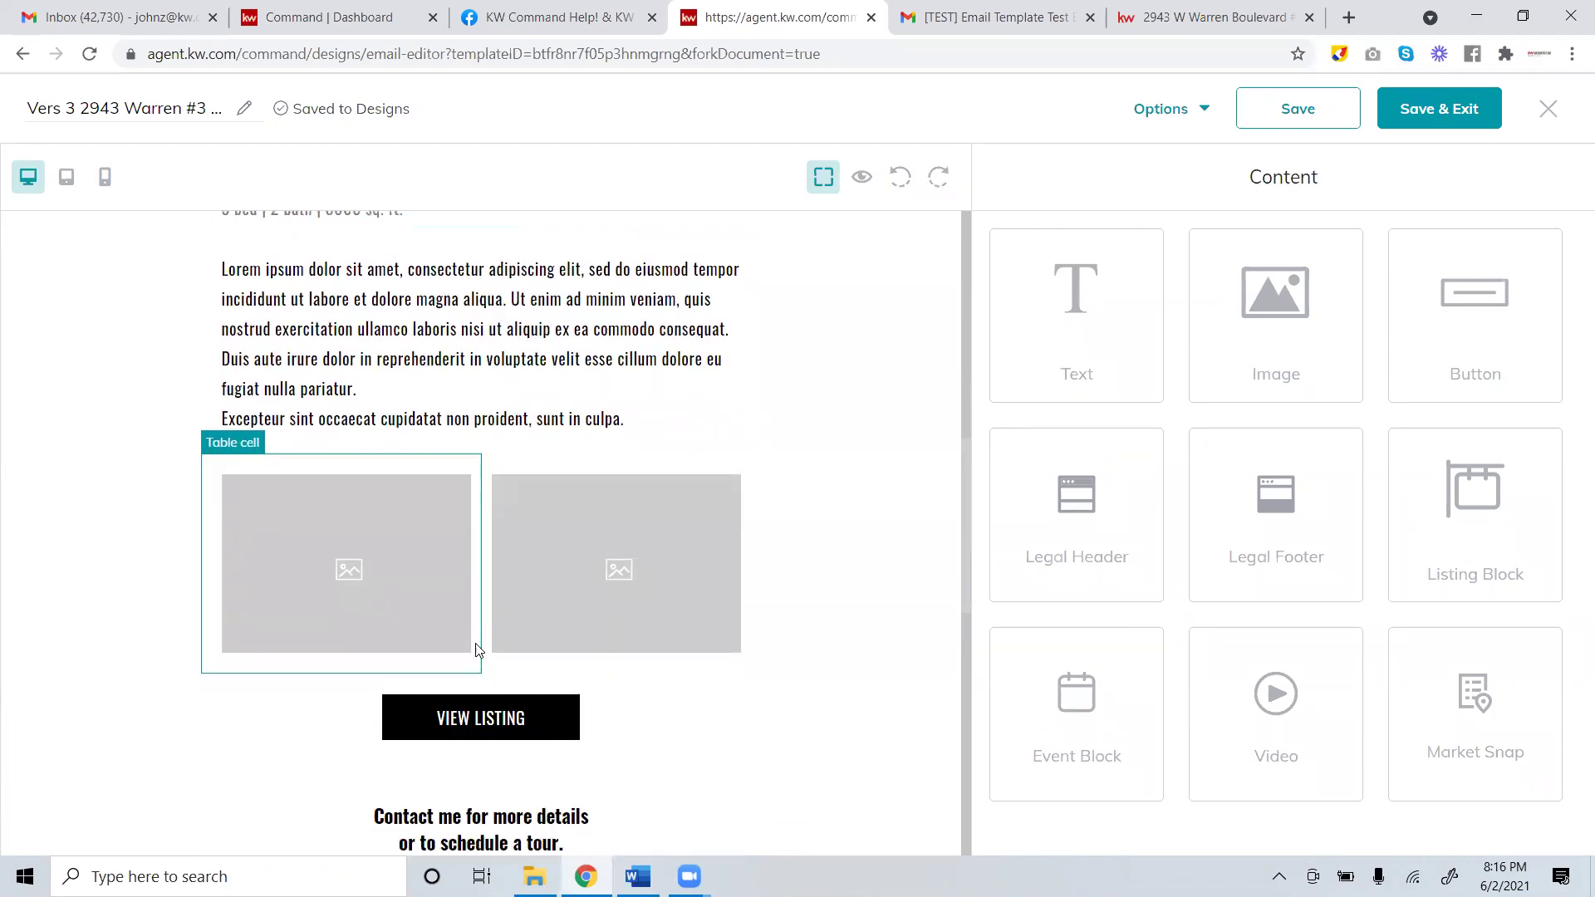
scroll(475, 646, "down", 1)
scroll(548, 580, "up", 8)
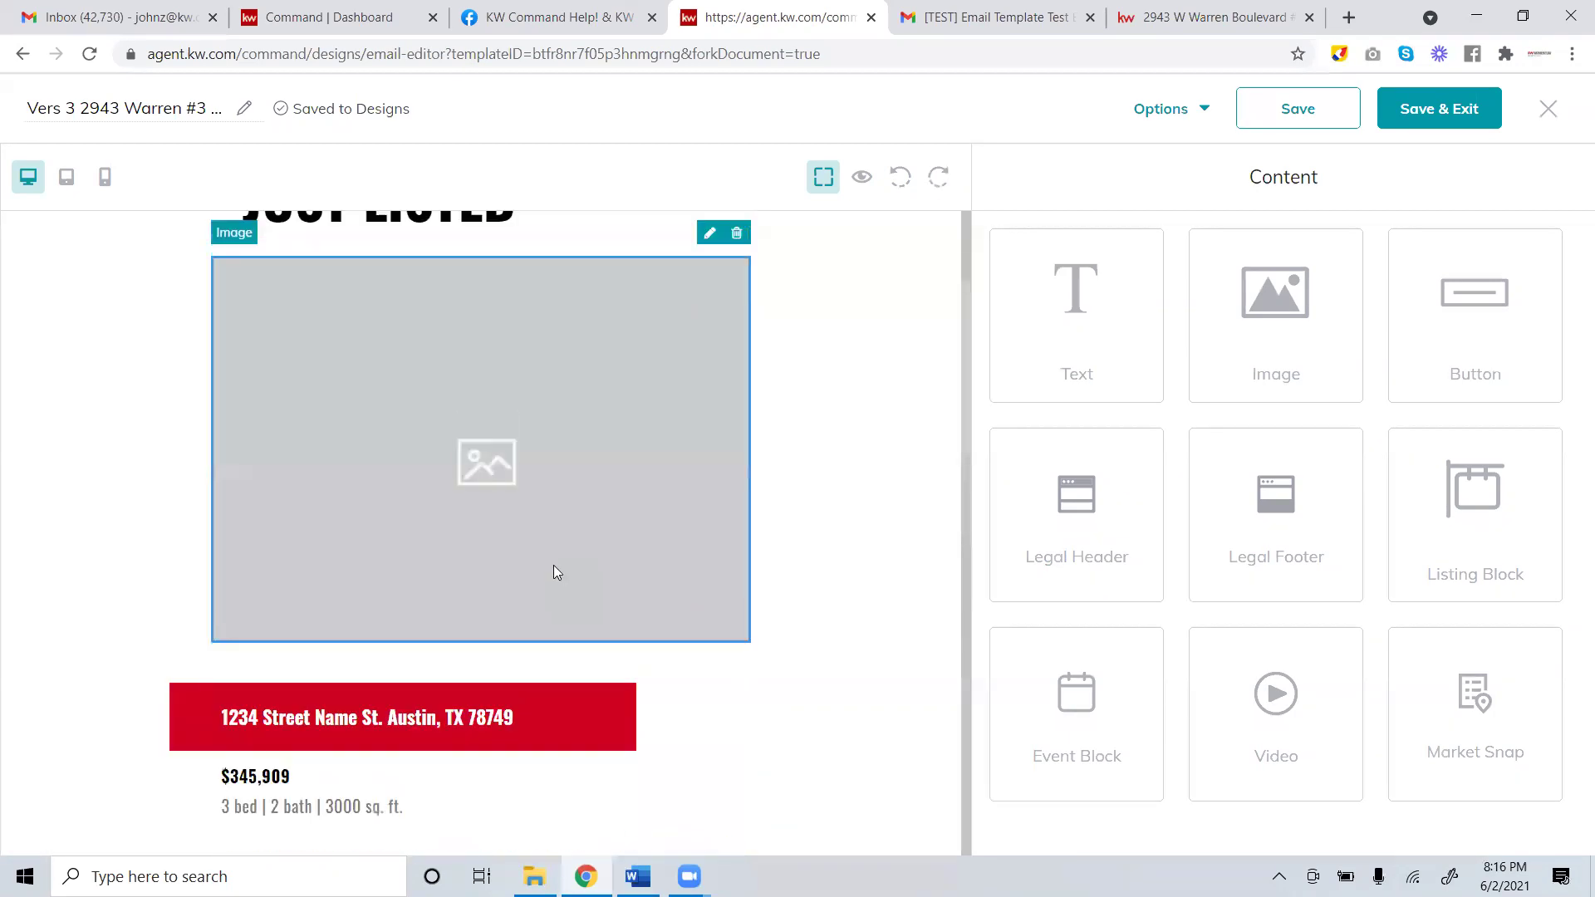
scroll(532, 490, "up", 3)
scroll(523, 484, "down", 3)
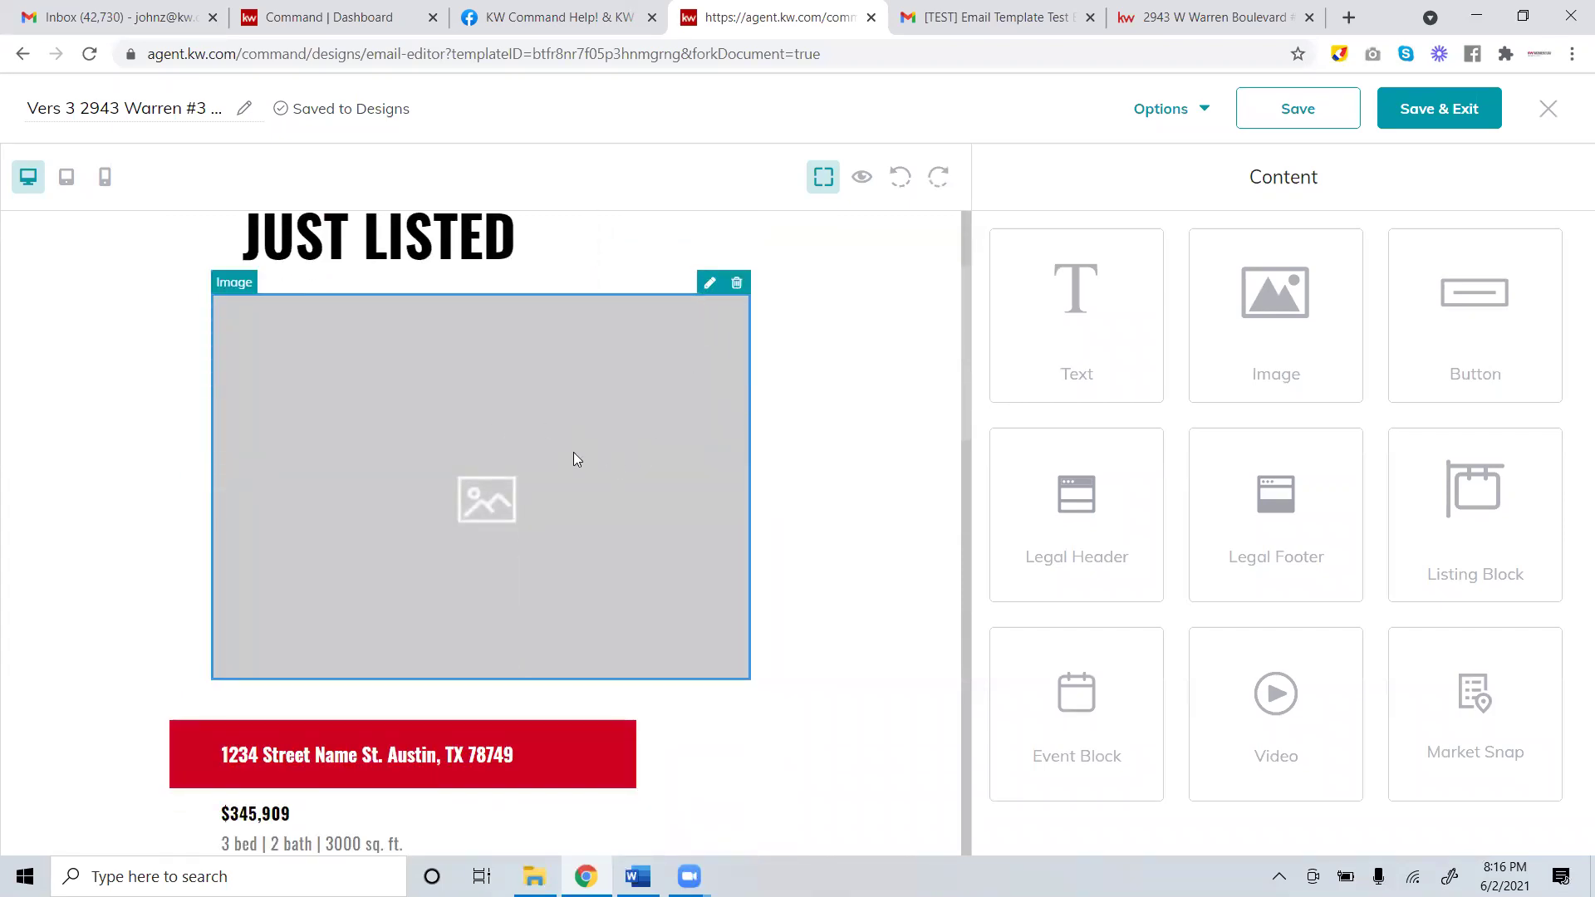
left_click(710, 284)
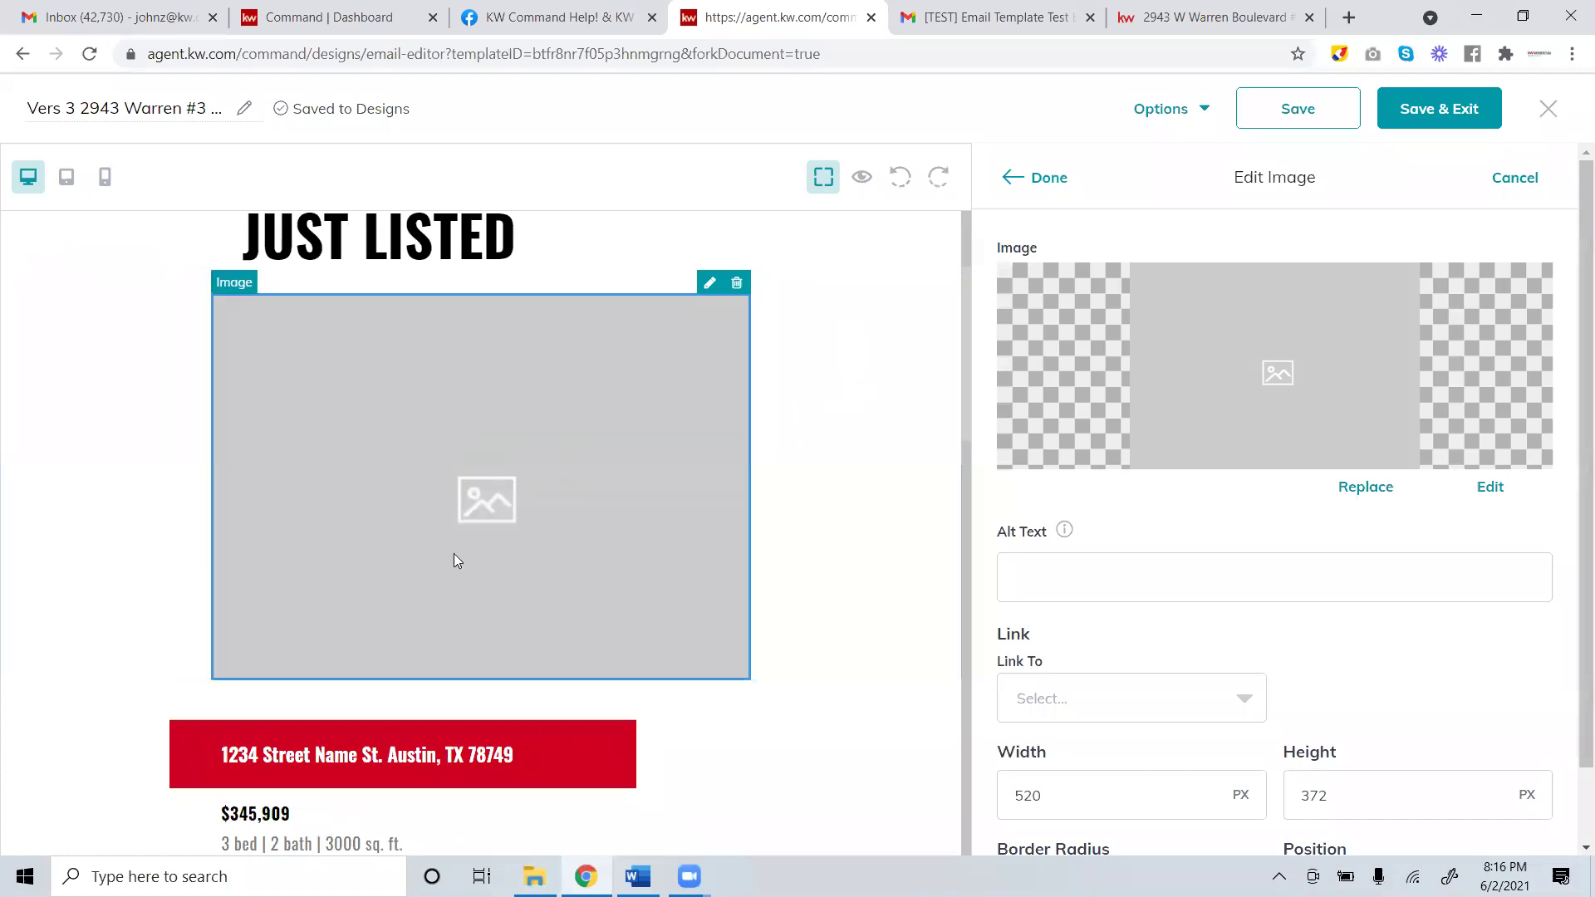
left_click(1357, 487)
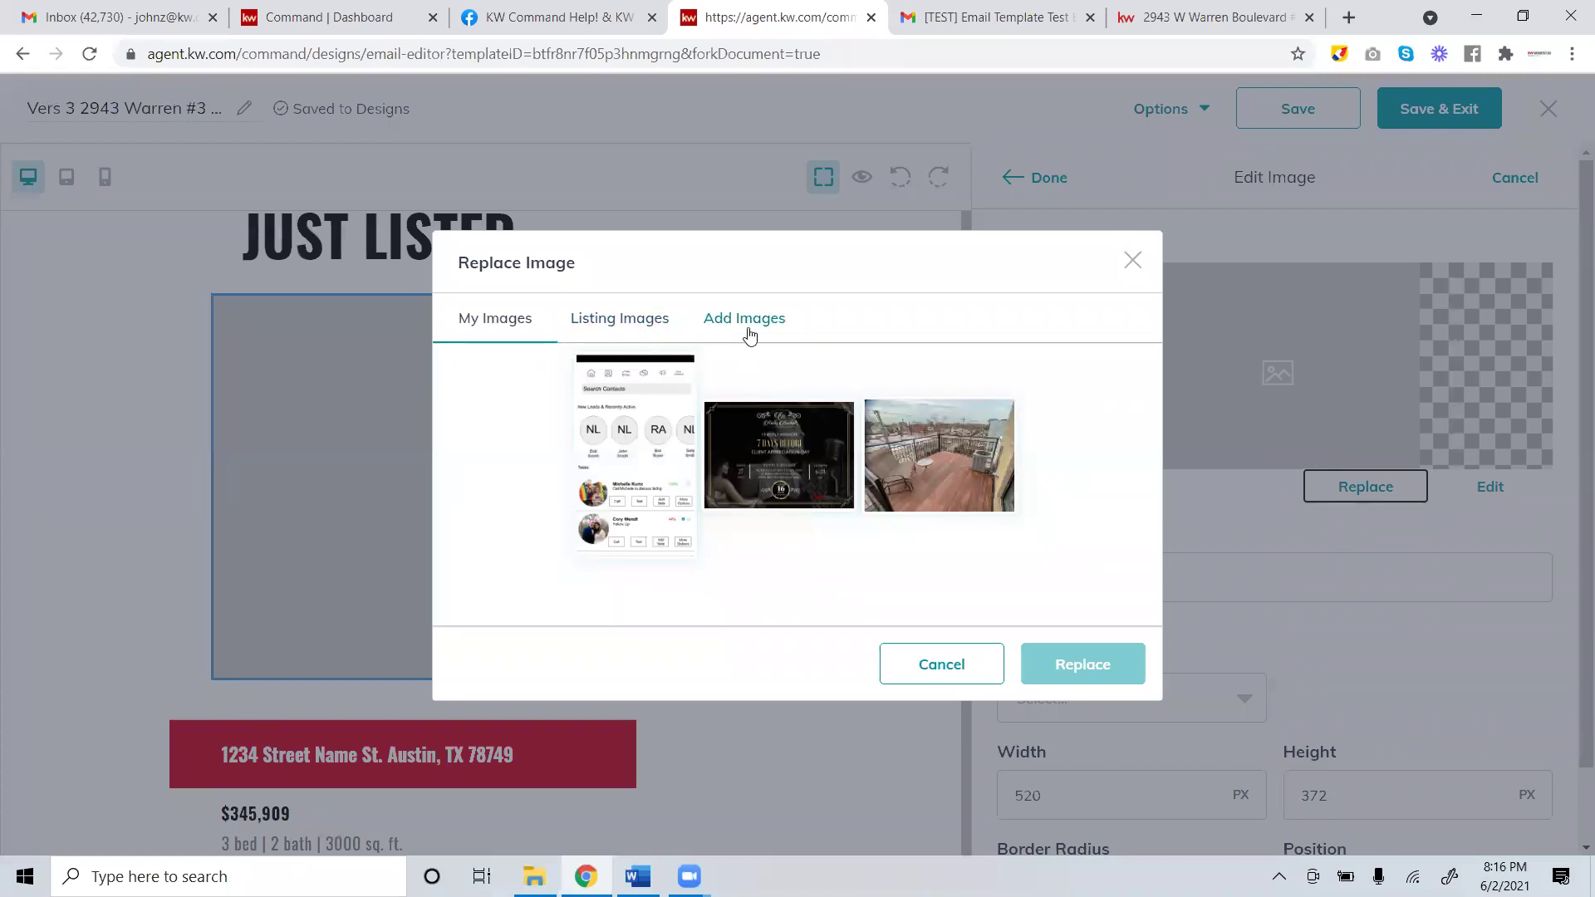
left_click(617, 325)
left_click(700, 238)
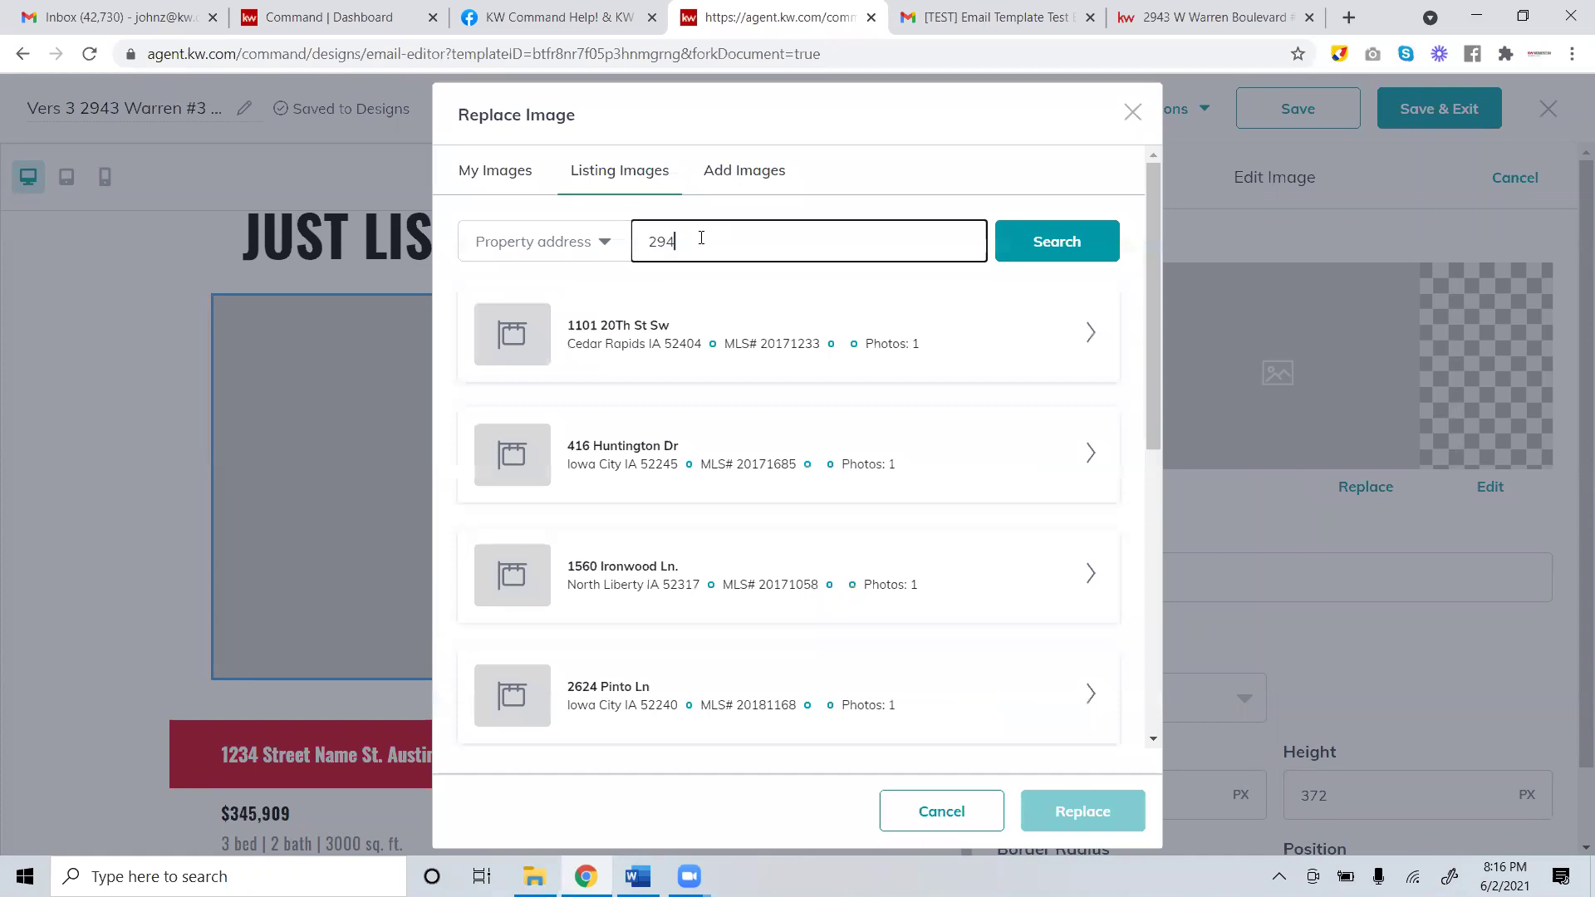
left_click(1051, 253)
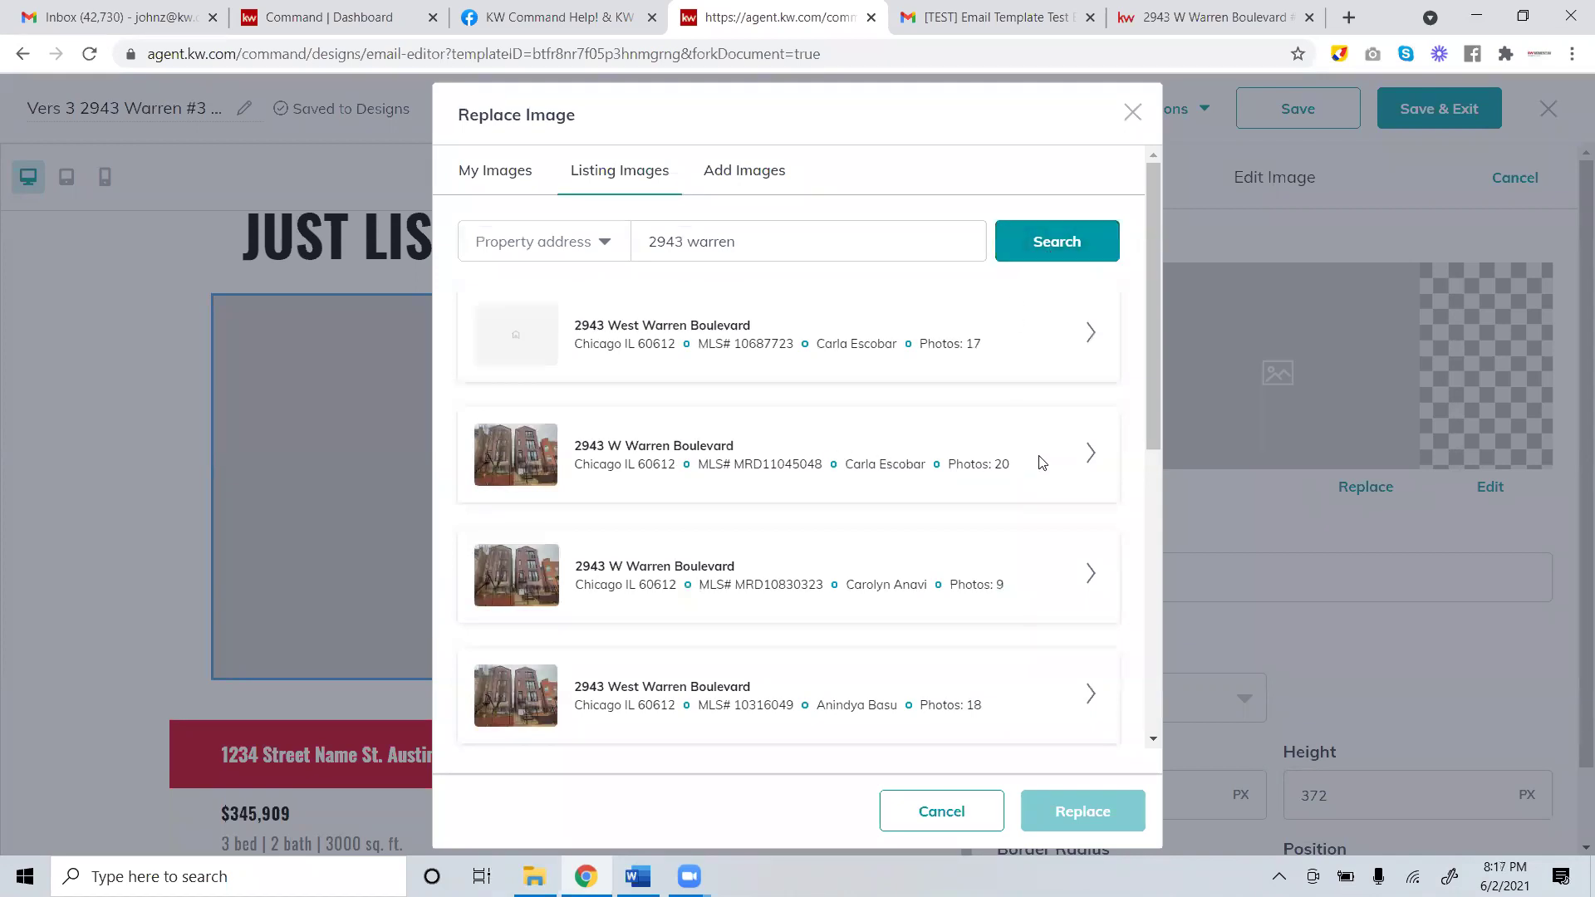
left_click(1076, 457)
left_click(589, 491)
left_click(1079, 812)
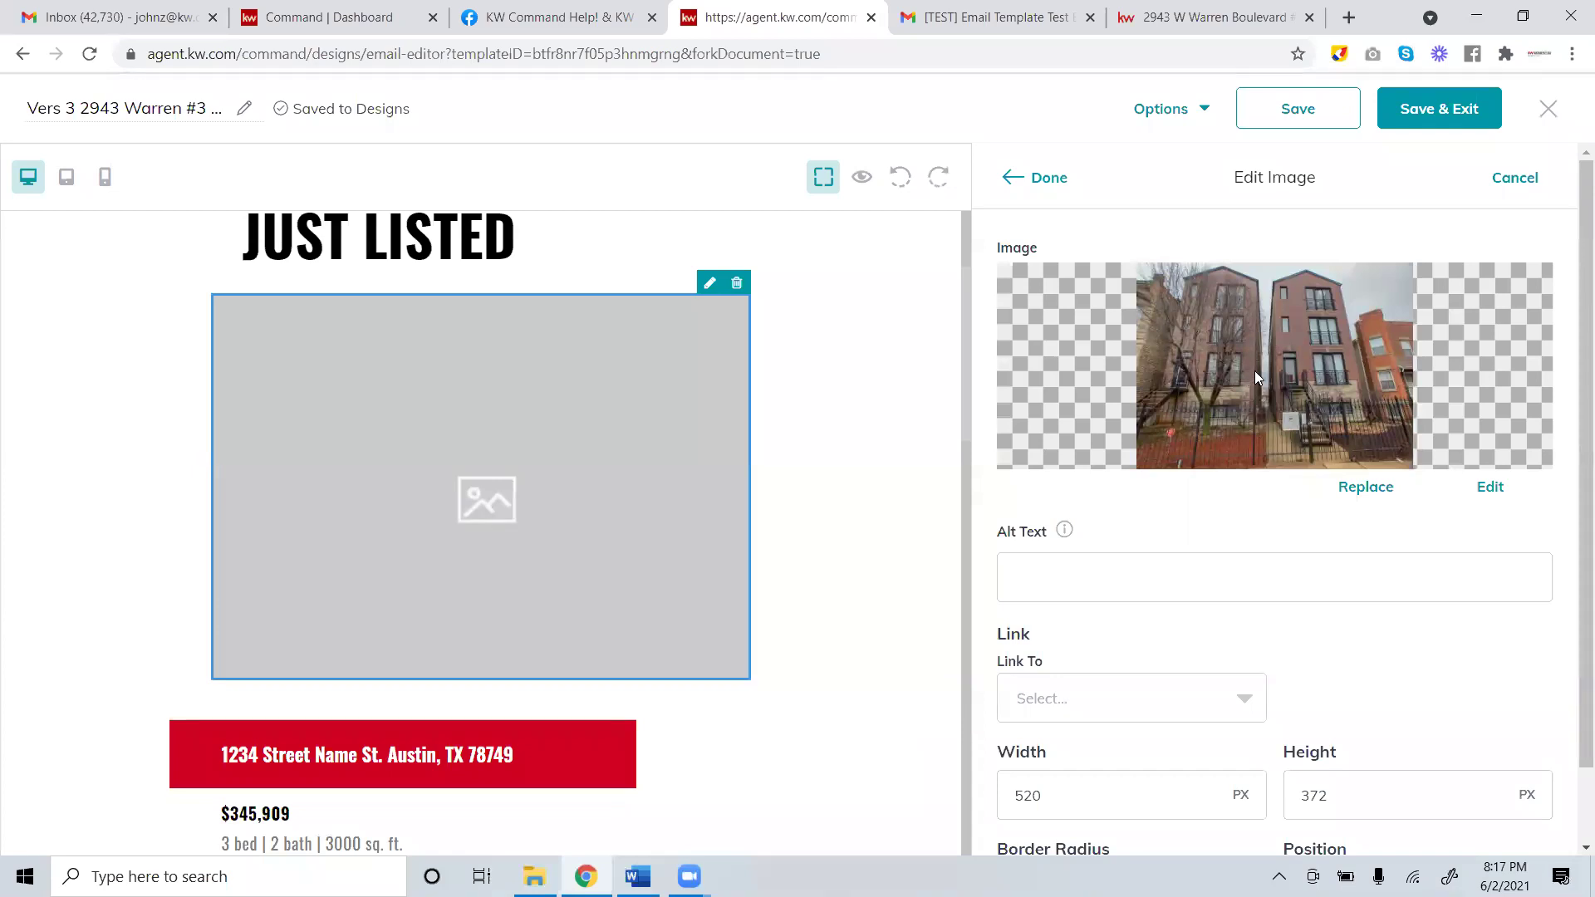
scroll(1288, 482, "down", 1)
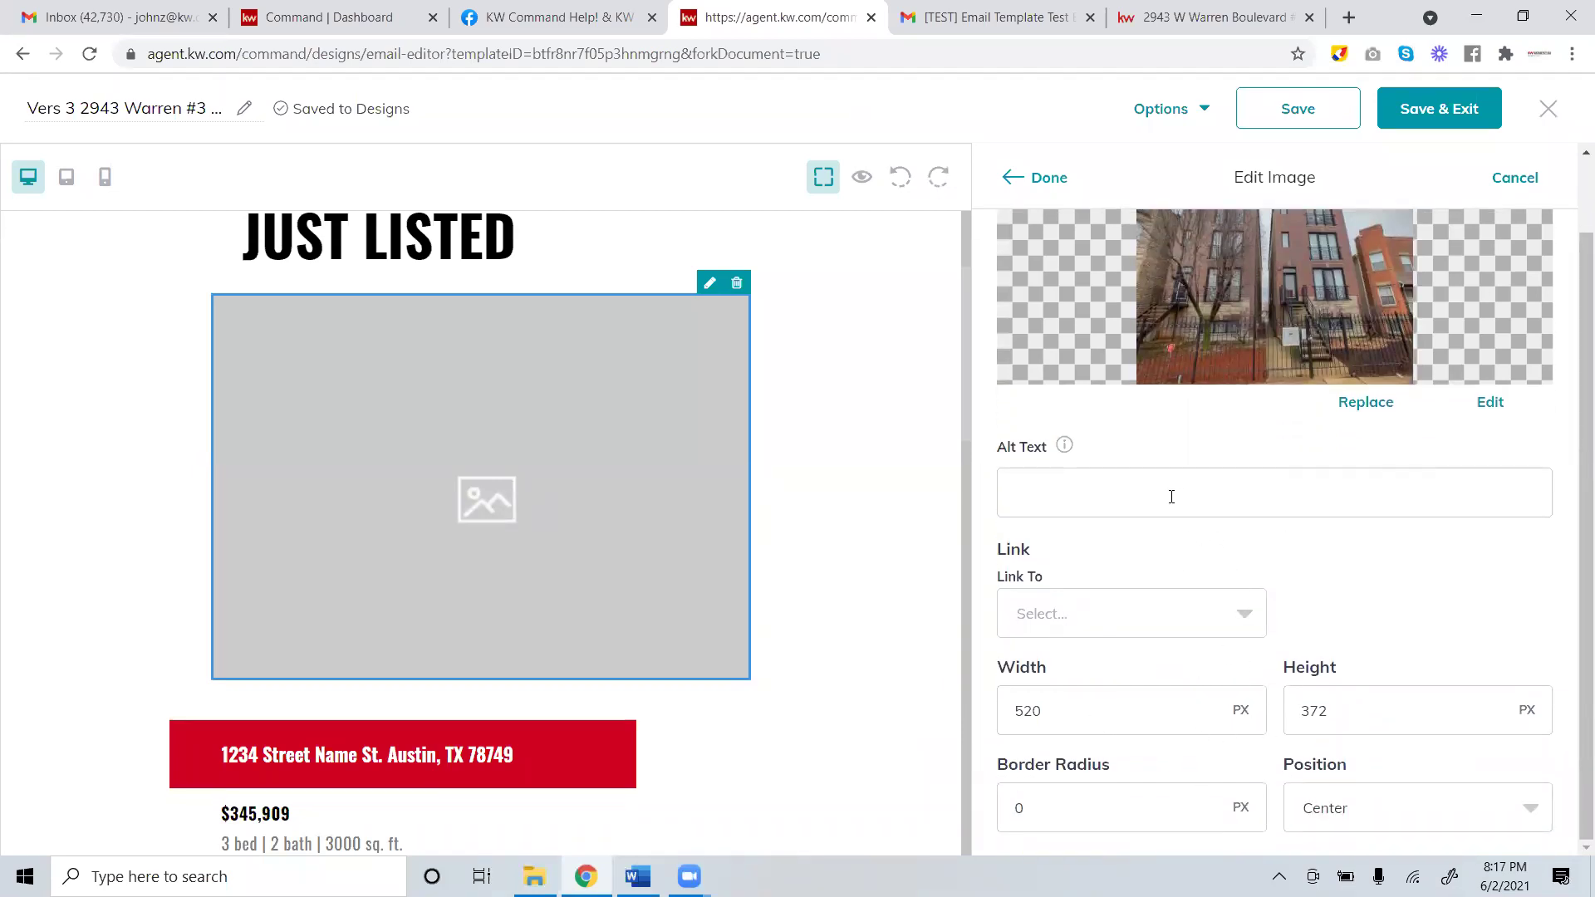
scroll(1184, 551, "up", 1)
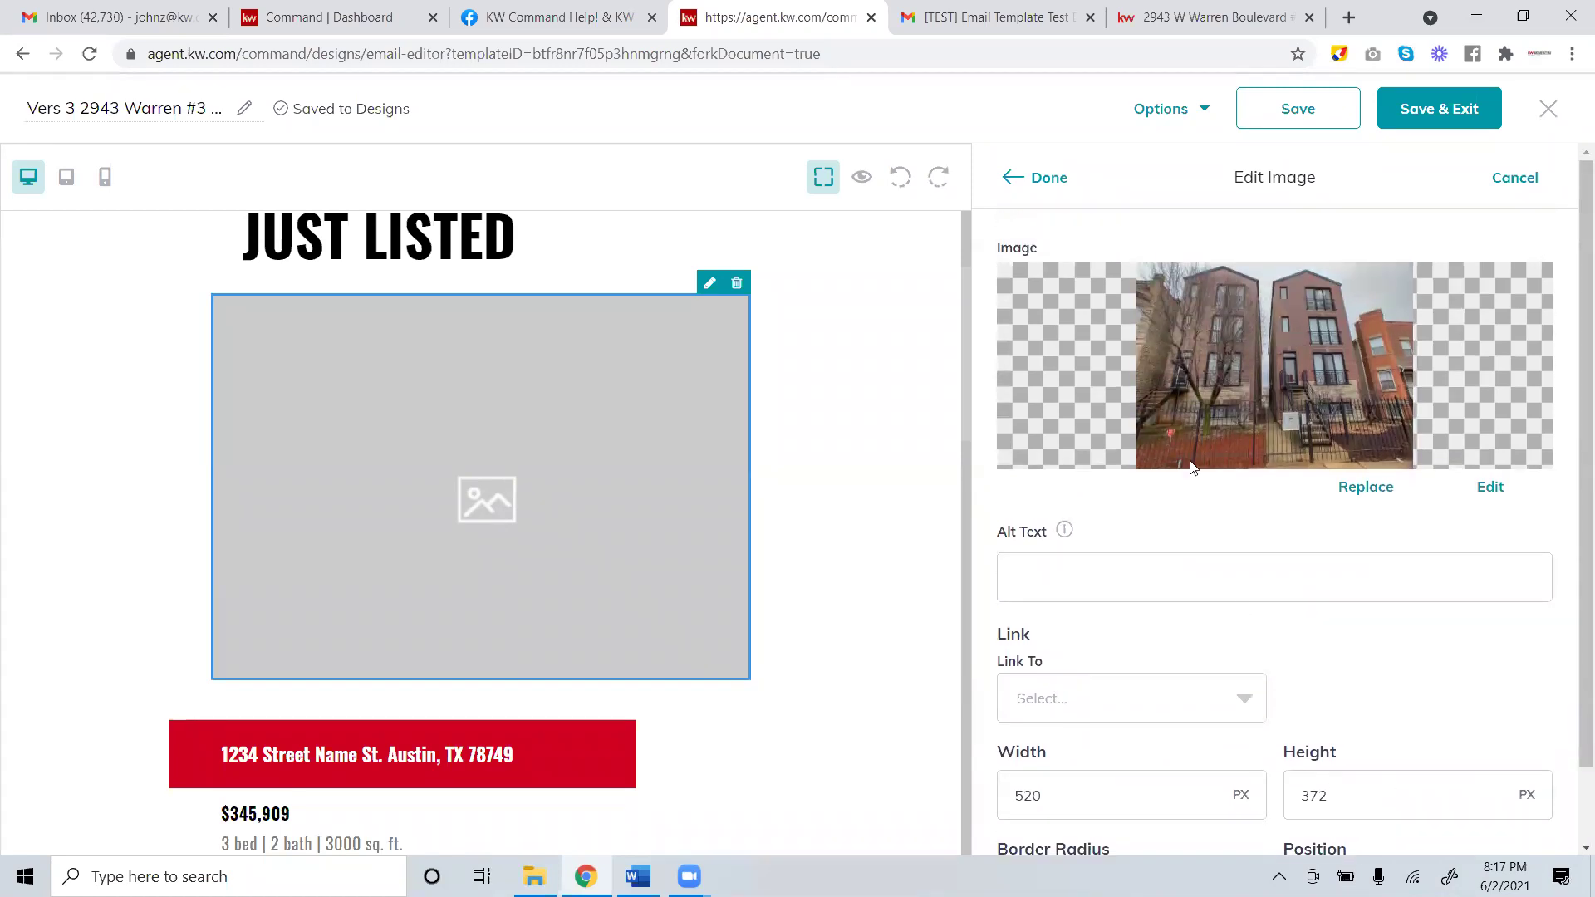
left_click(1038, 179)
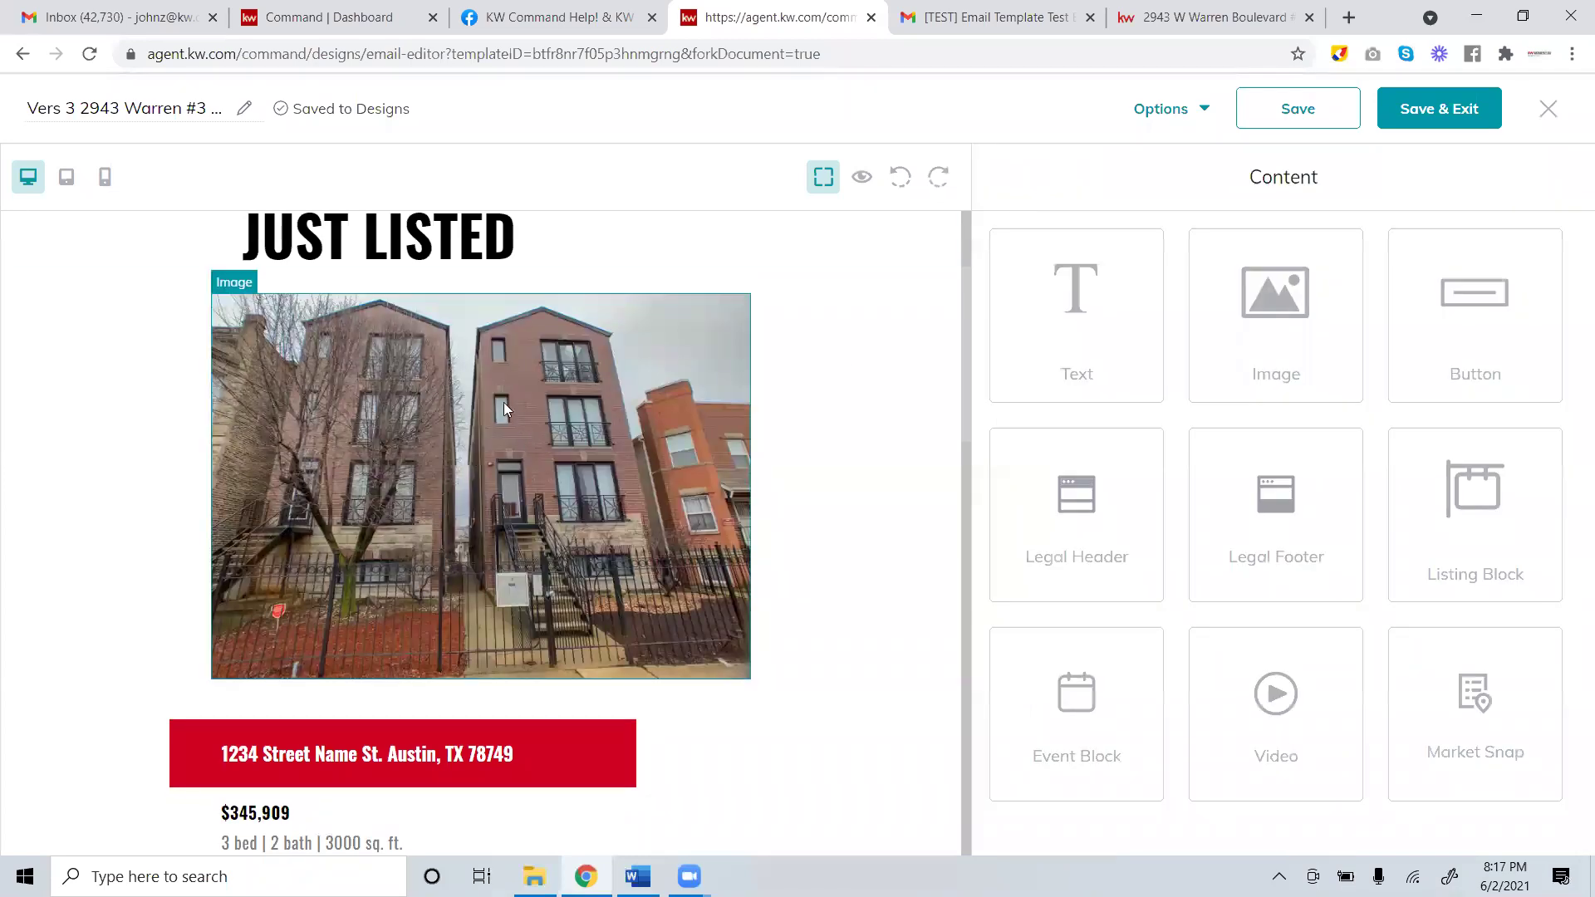
scroll(503, 402, "down", 6)
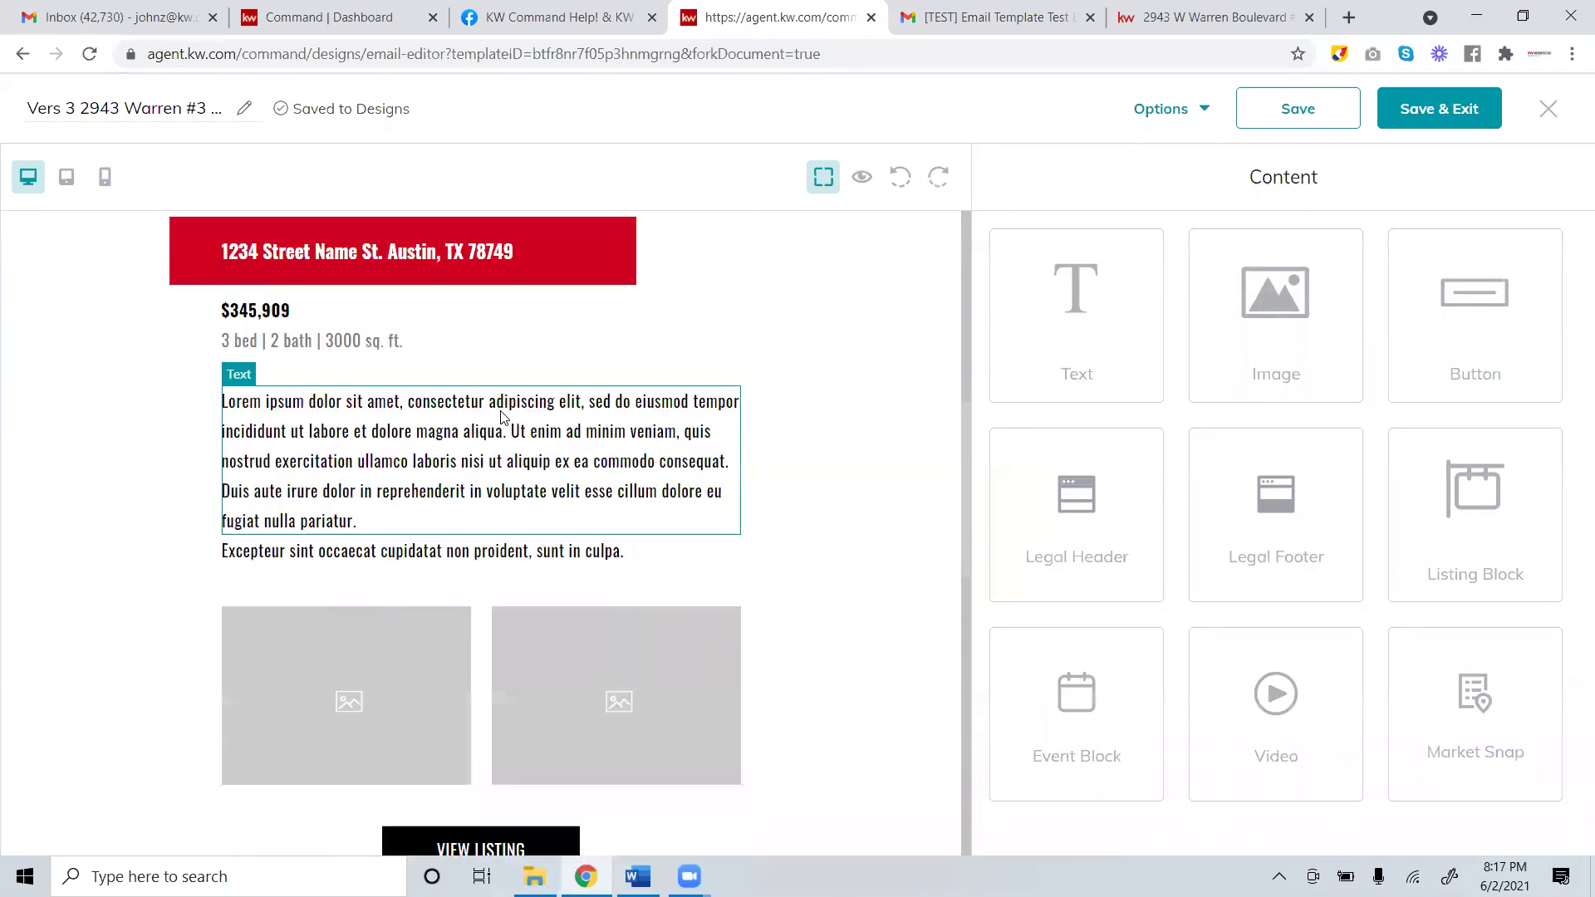
Select the left small photo placeholder and choose to replace its image.
scroll(503, 419, "up", 5)
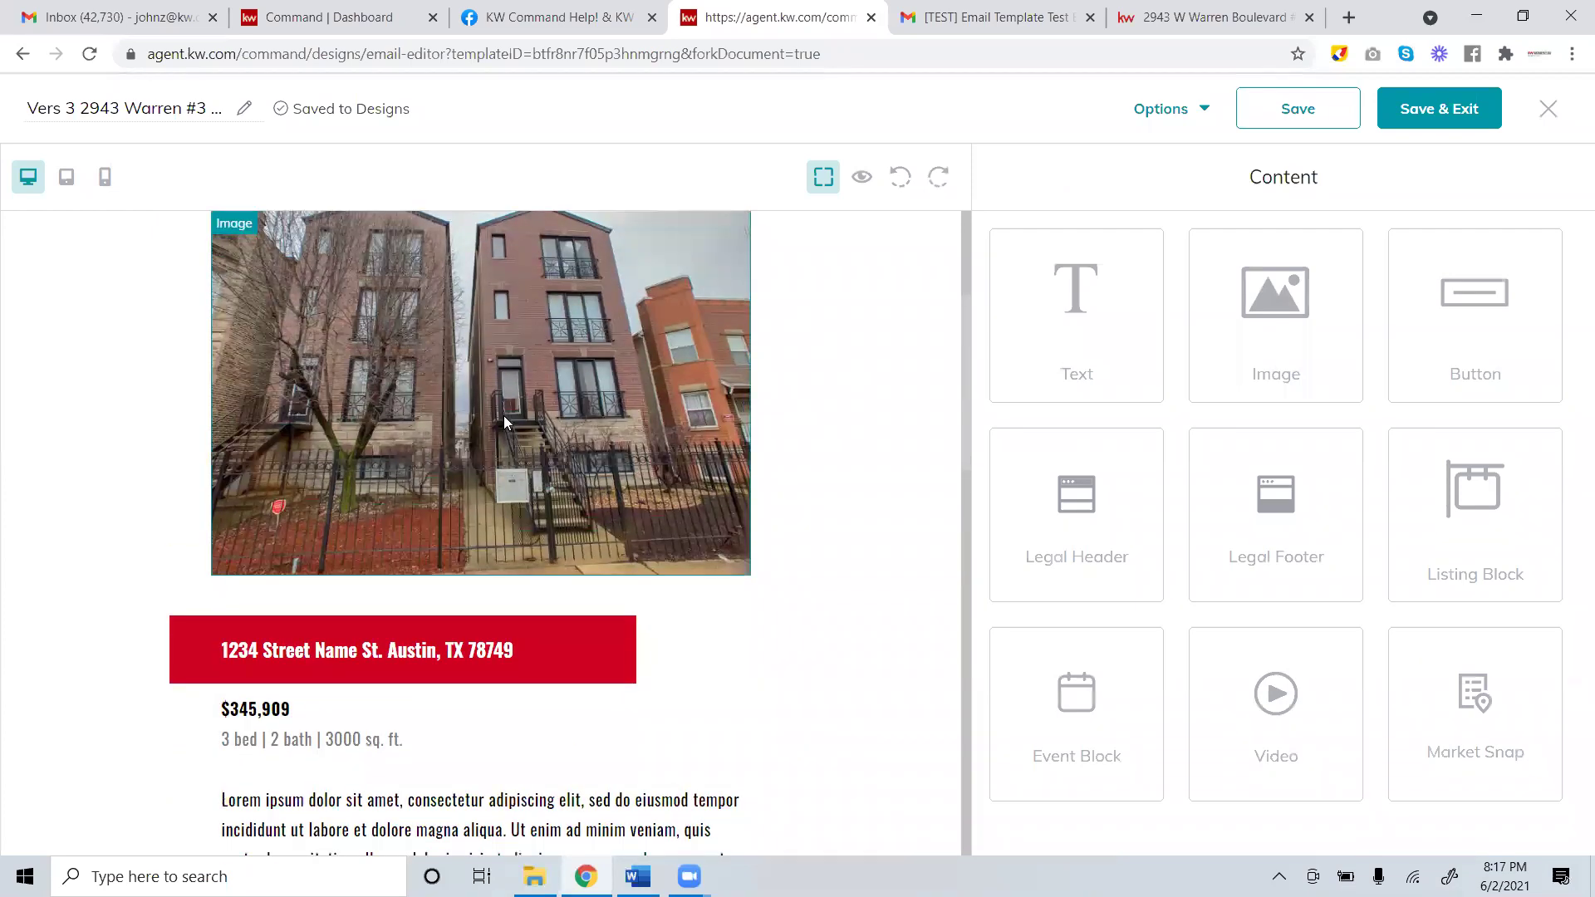
scroll(504, 415, "down", 7)
left_click(360, 480)
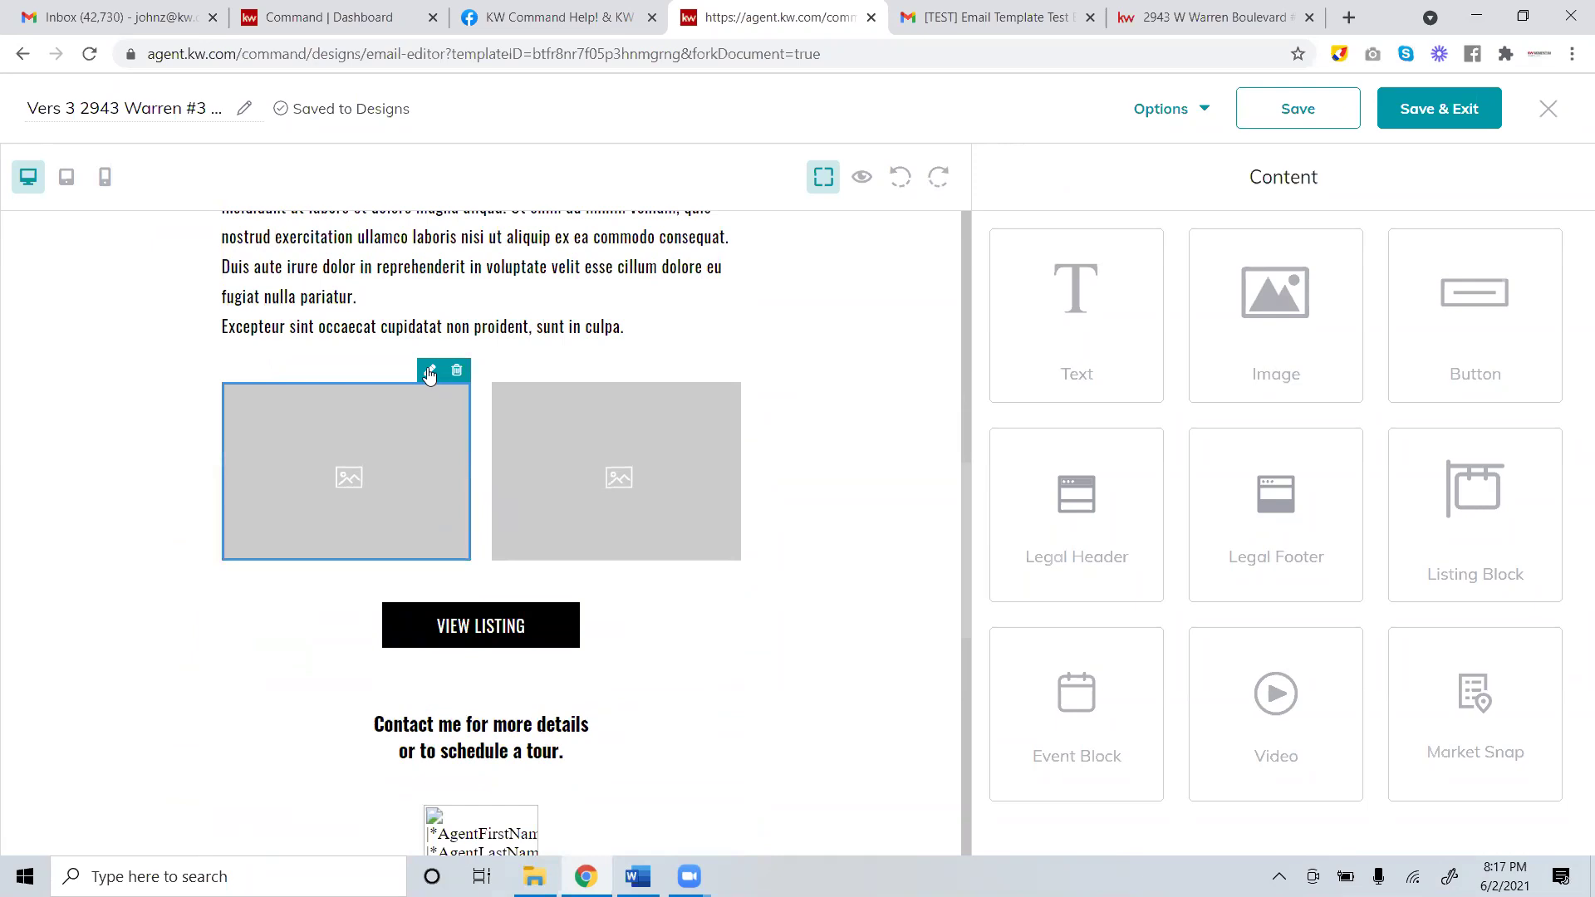
left_click(430, 371)
left_click(1379, 492)
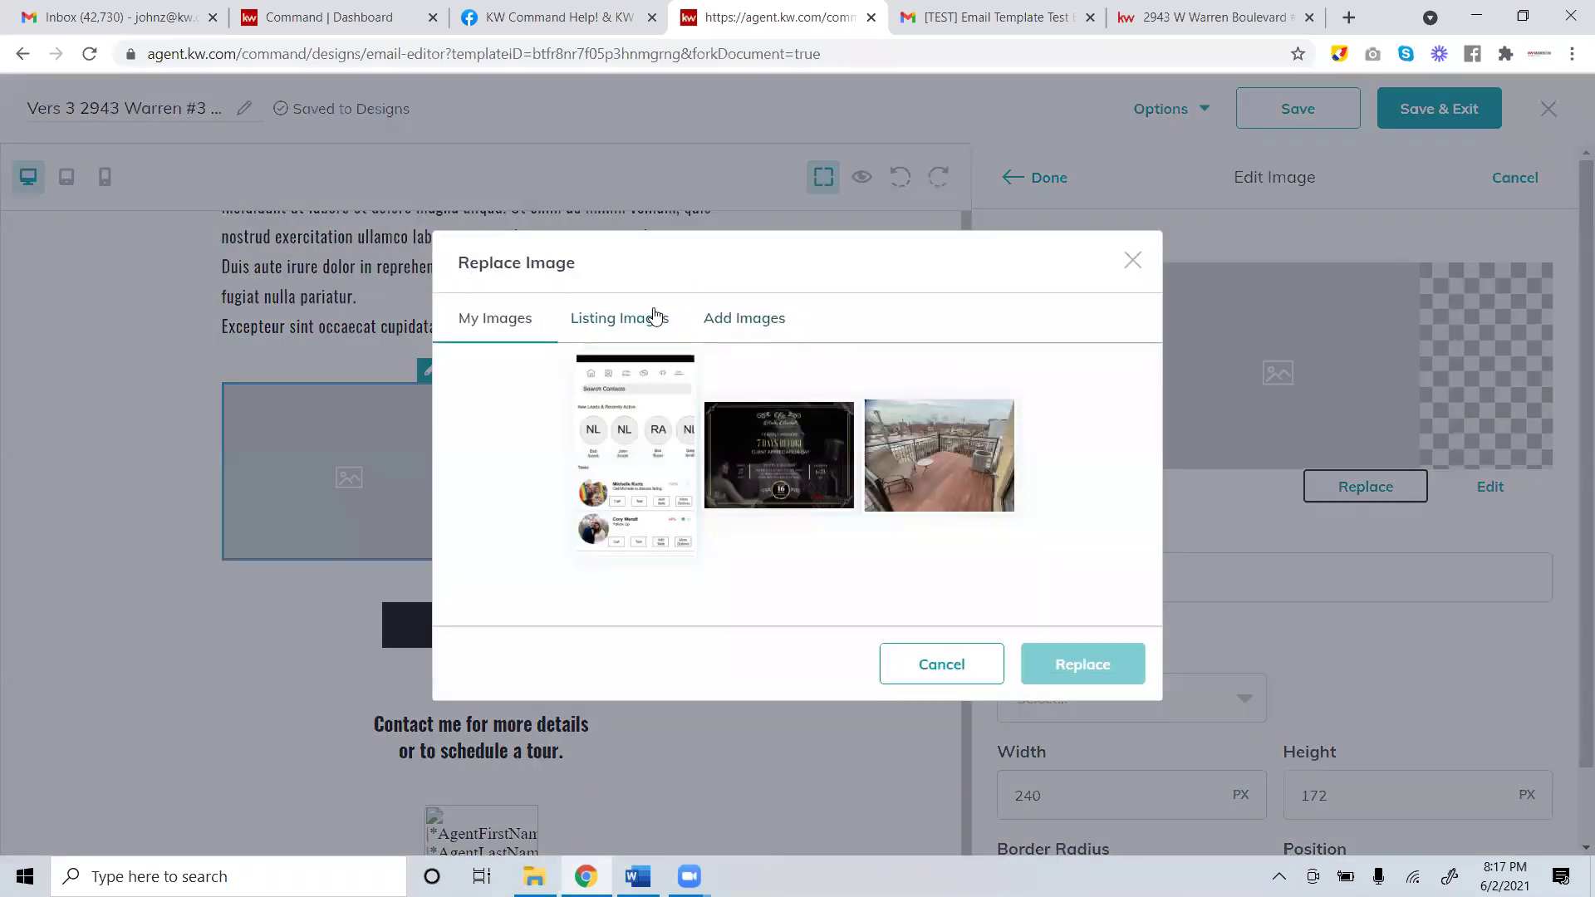
Search listing images for '2943' and insert the listing's kitchen photo.
left_click(643, 320)
left_click(711, 243)
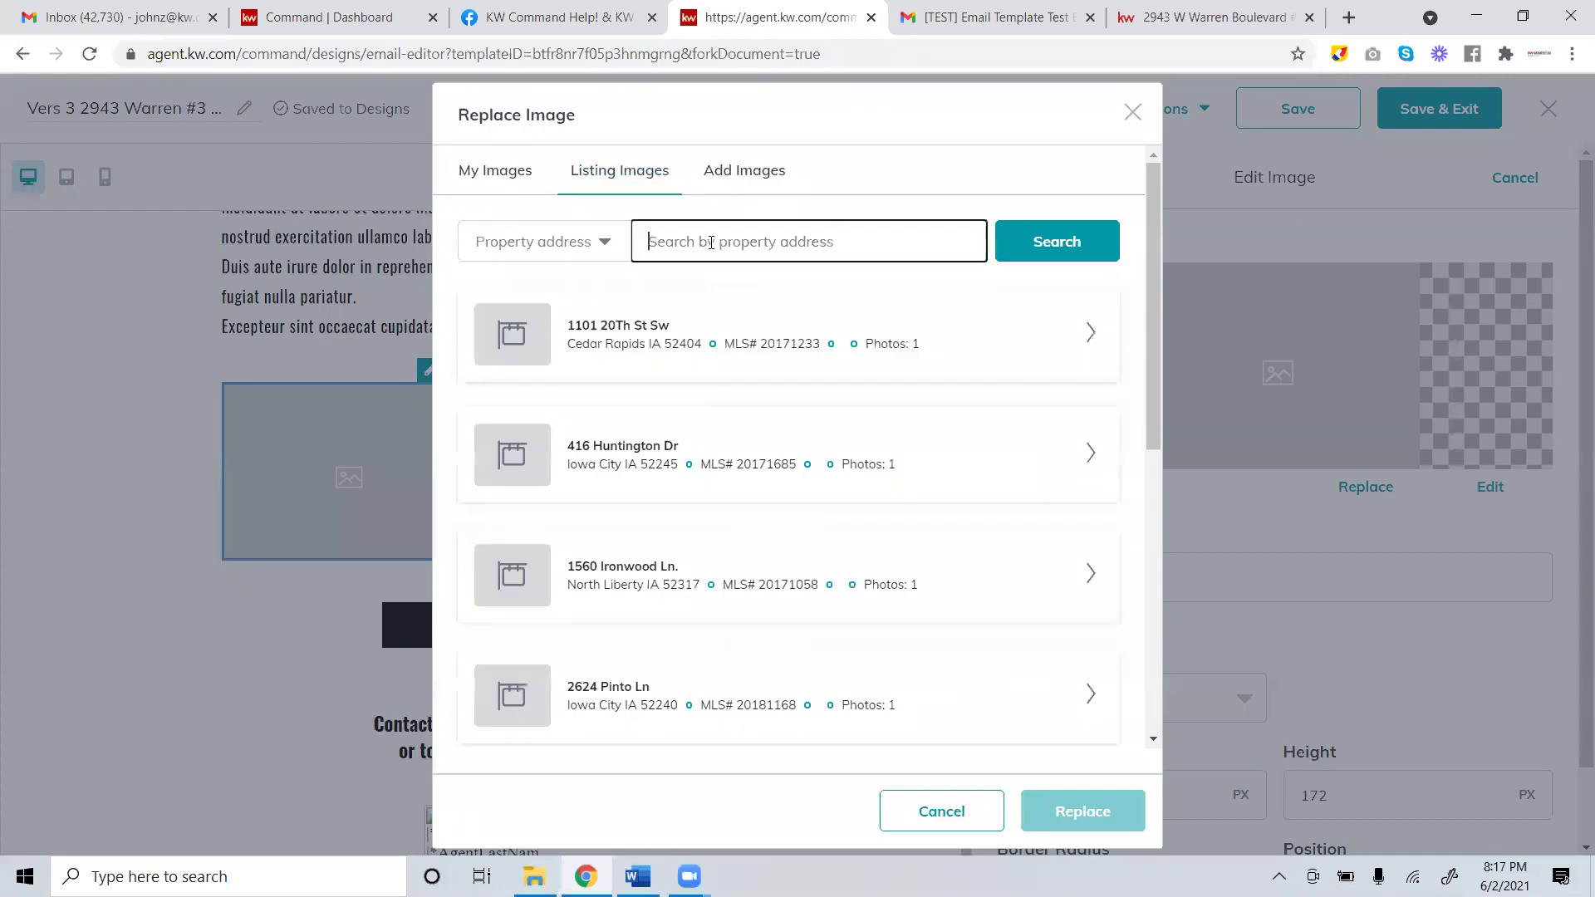
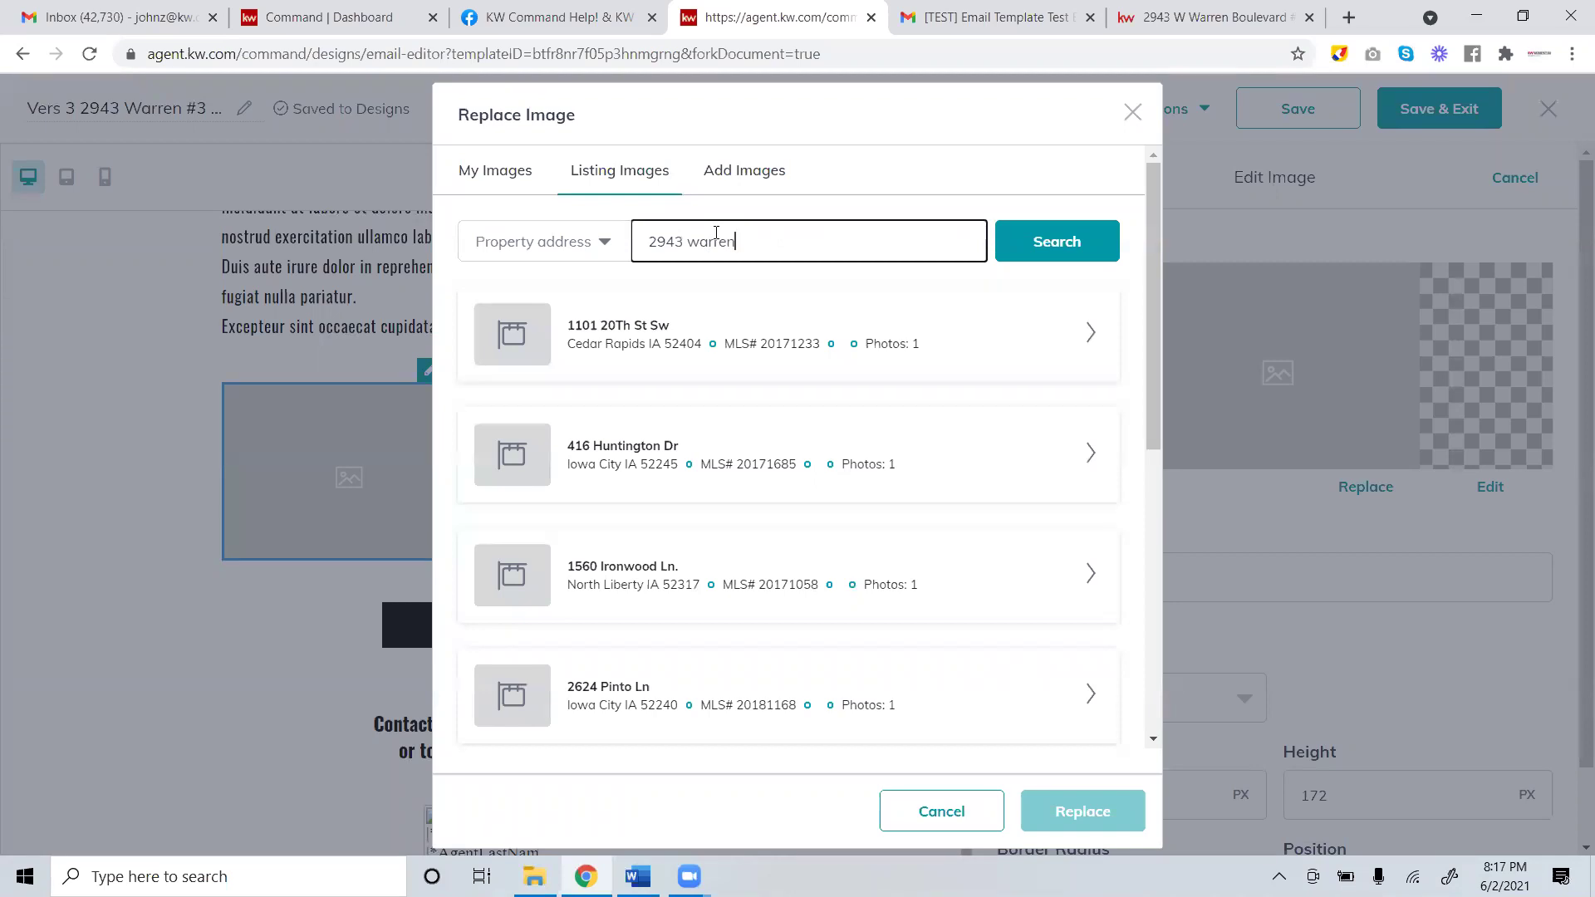
left_click(1101, 255)
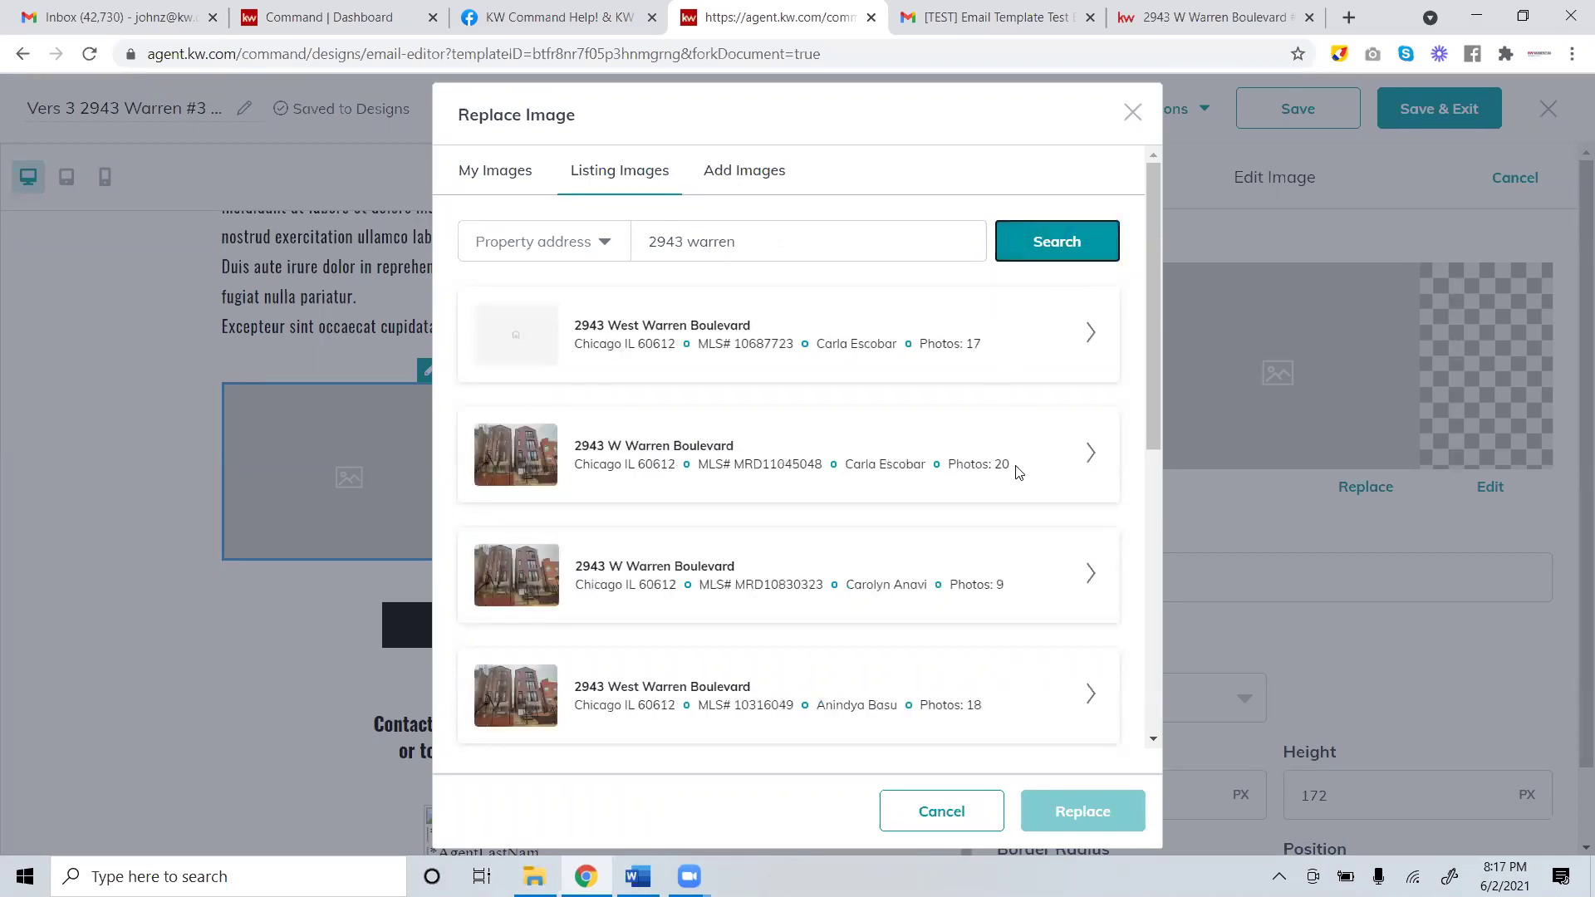
left_click(1090, 452)
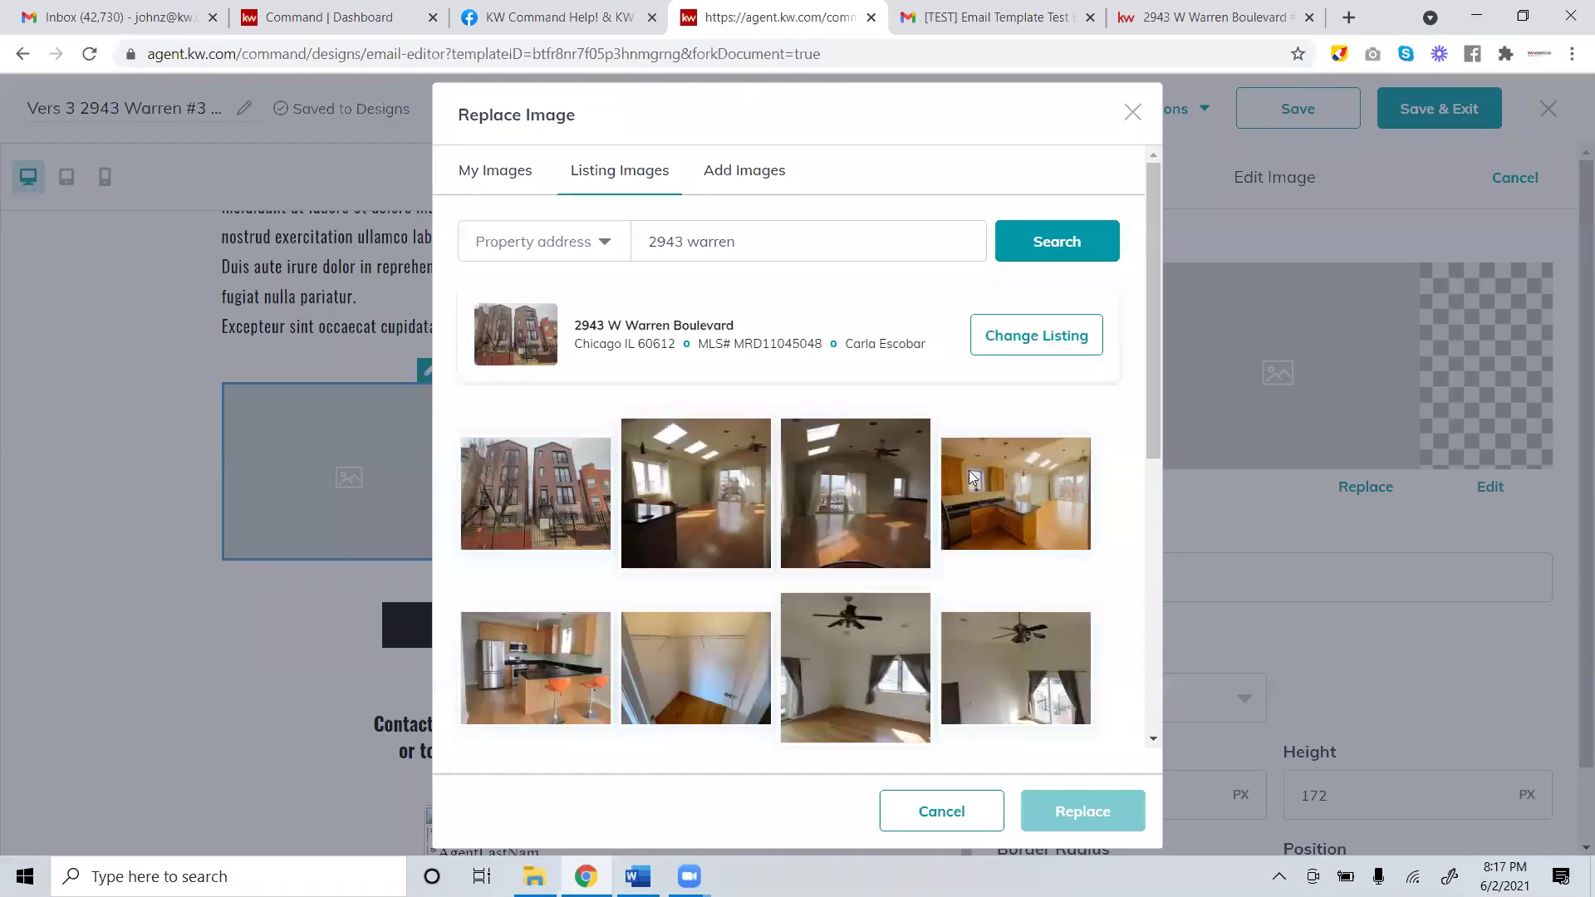
left_click(734, 531)
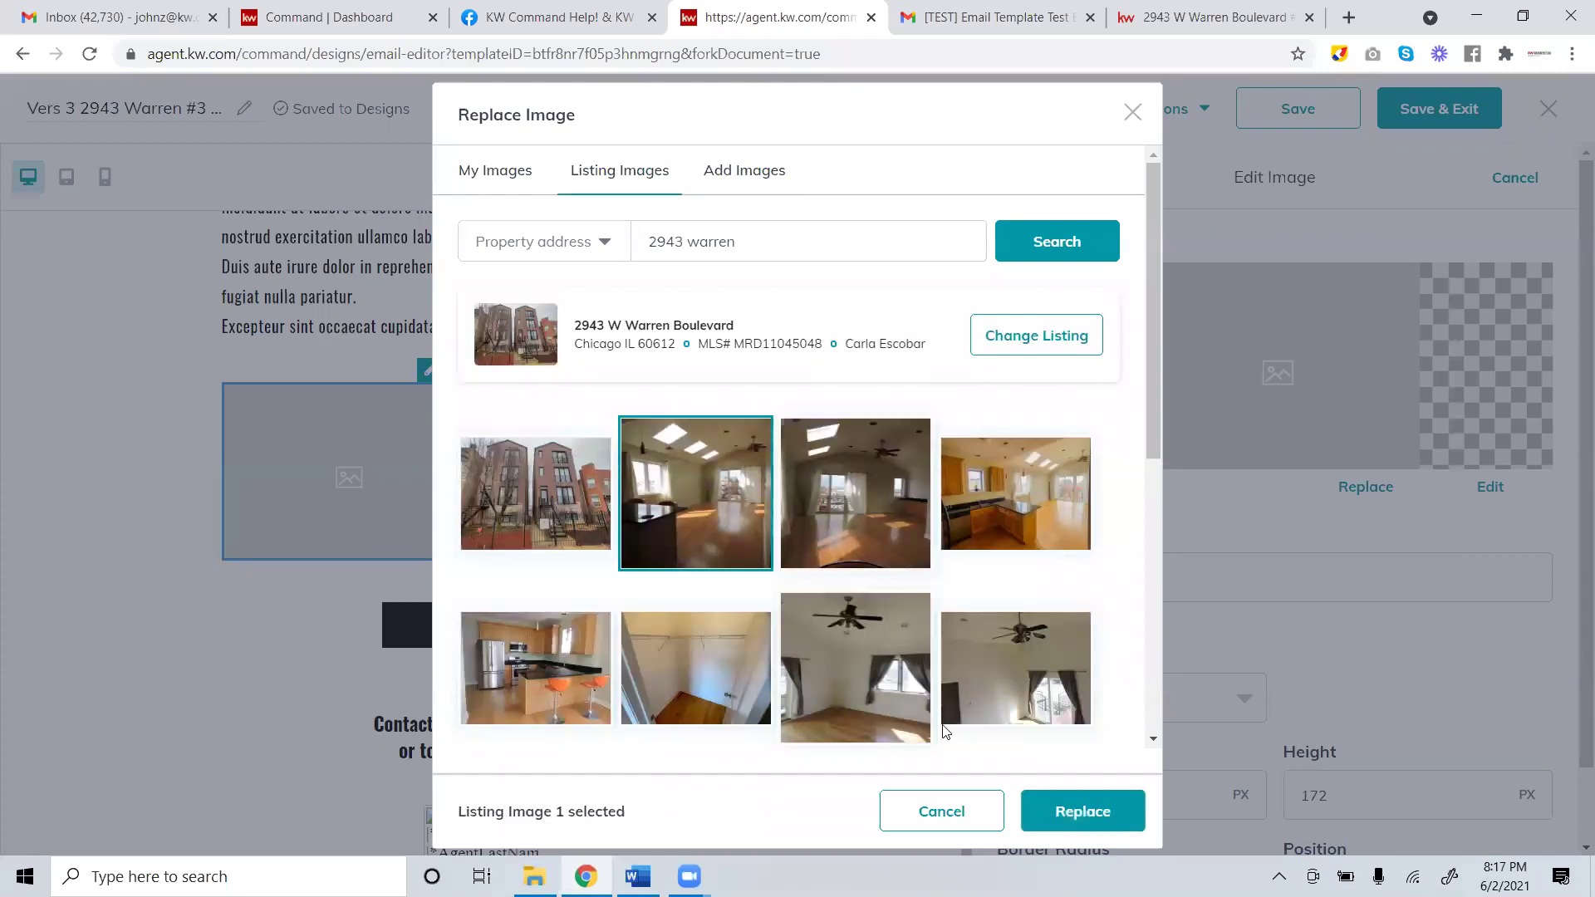
left_click(592, 702)
left_click(1082, 819)
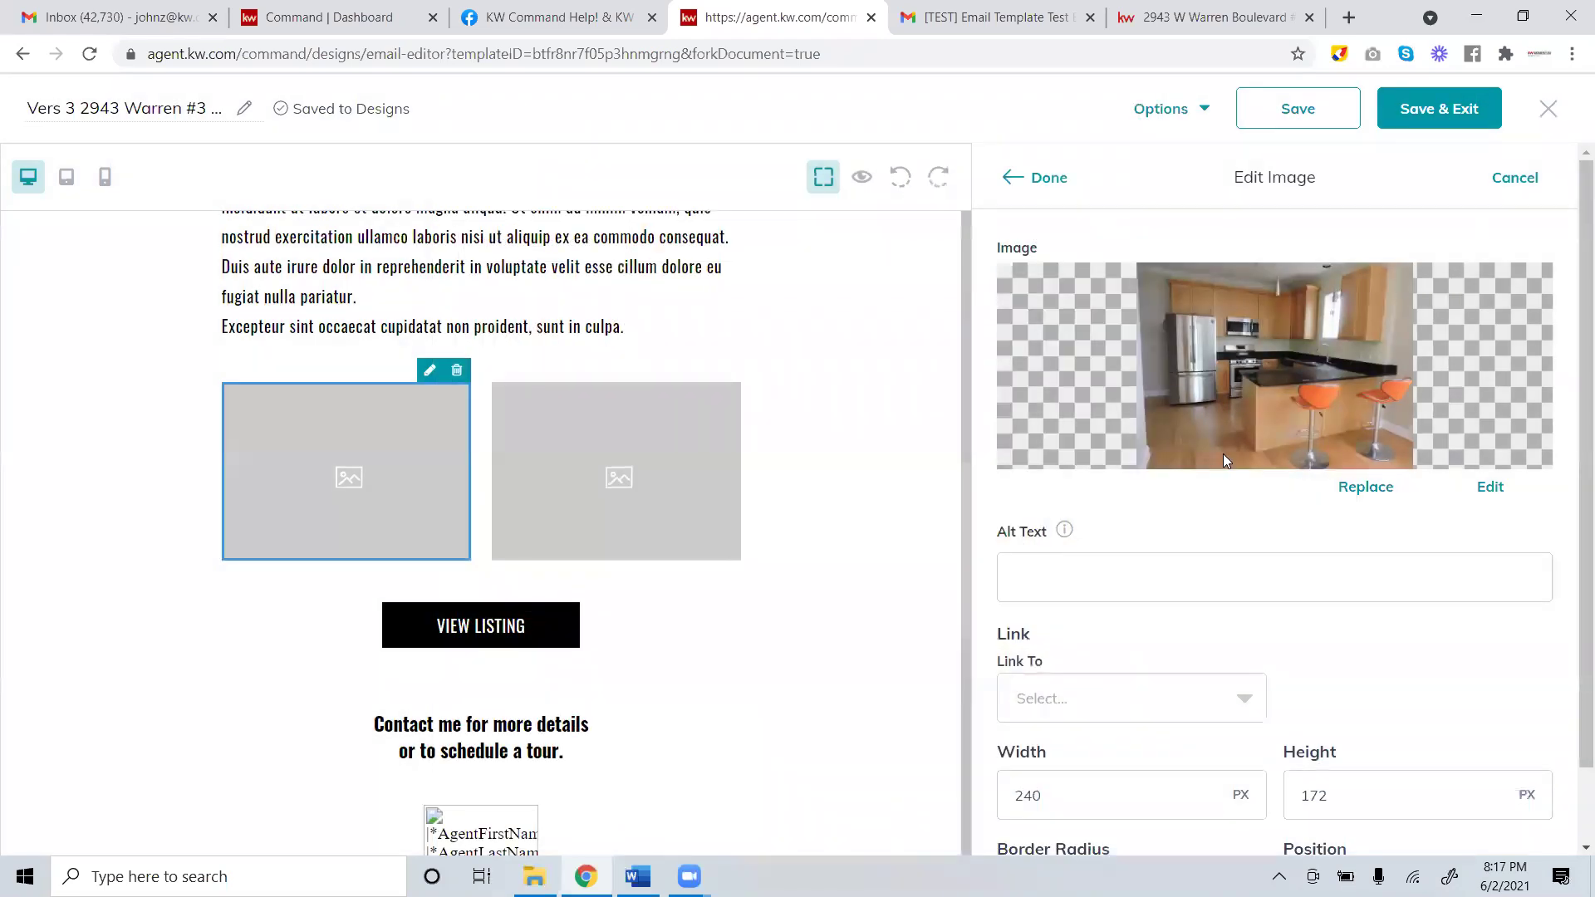
left_click(1040, 179)
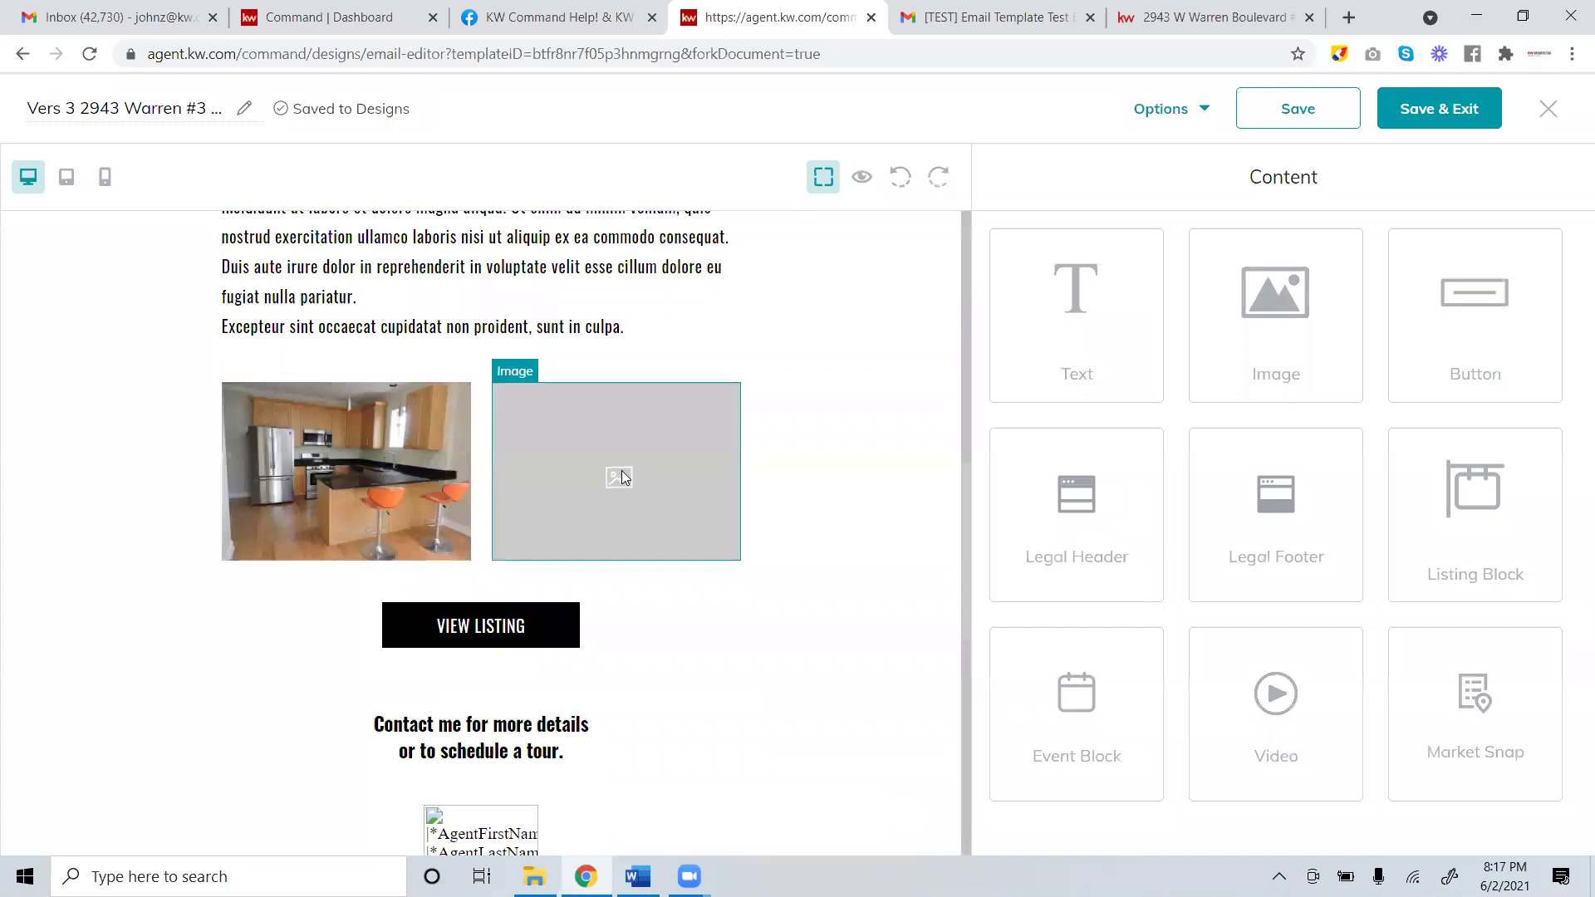
Upload photo17 from Downloads and place the balcony photo in the second small slot.
left_click(699, 372)
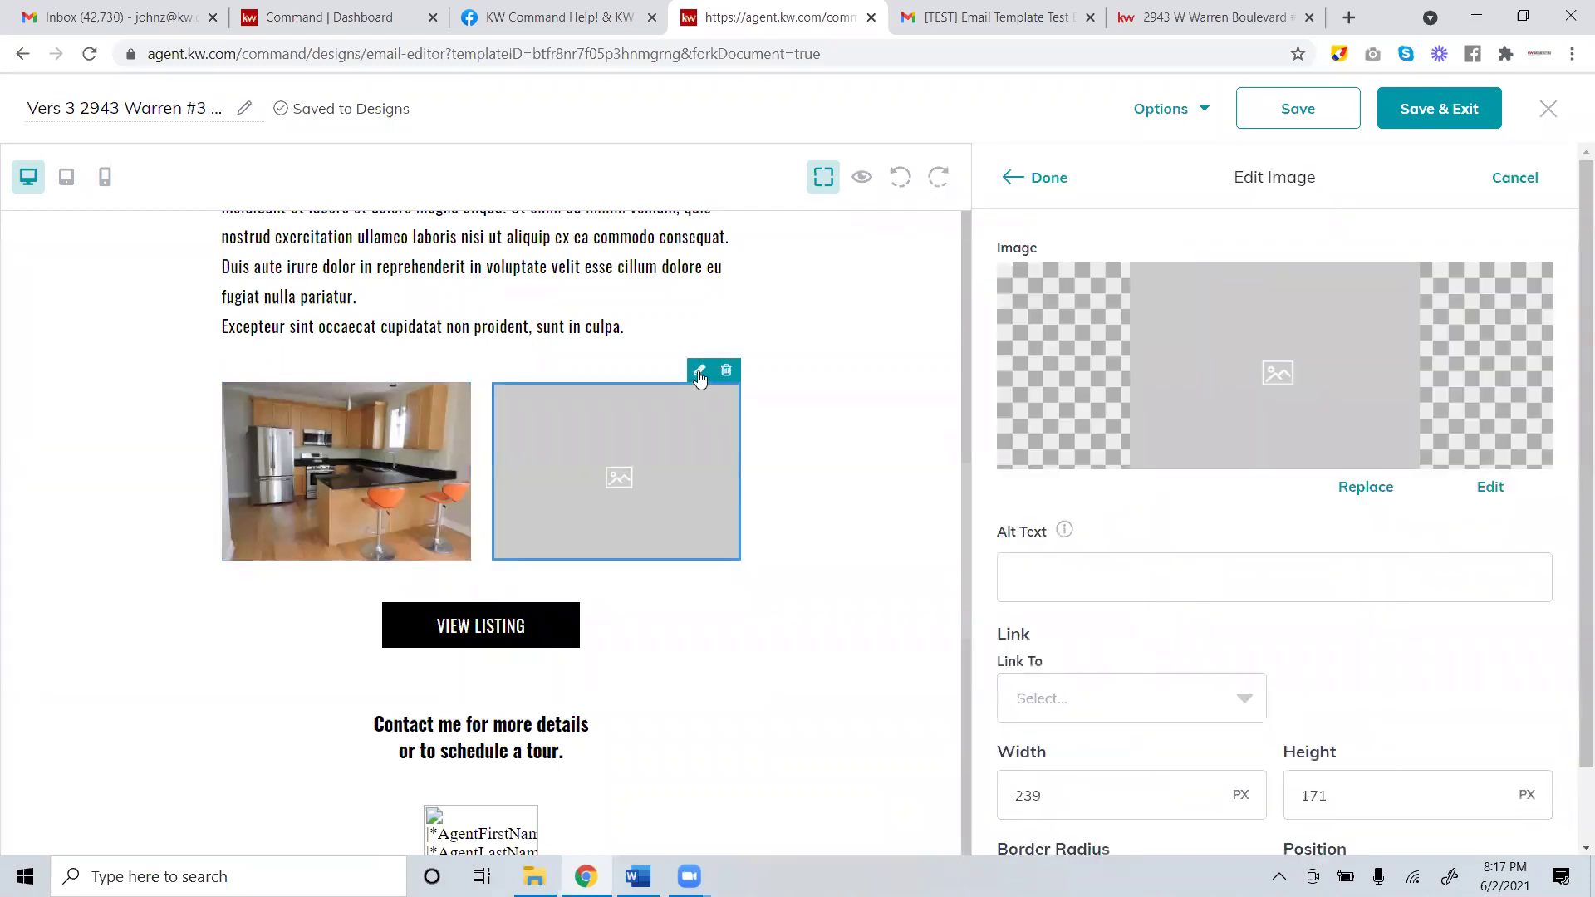
left_click(1365, 492)
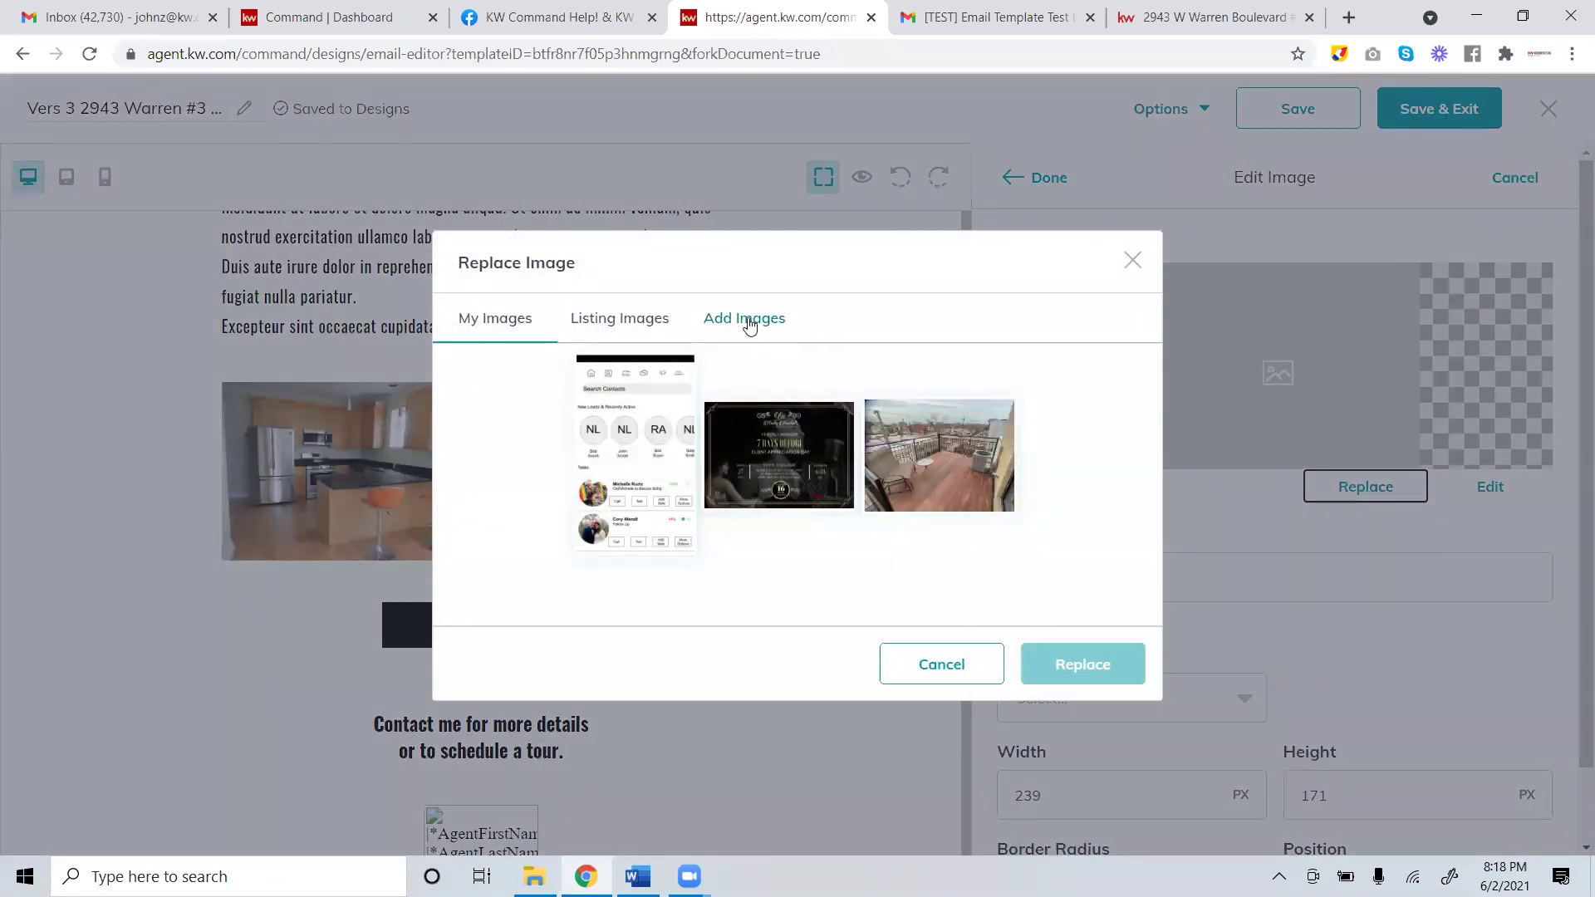
left_click(749, 324)
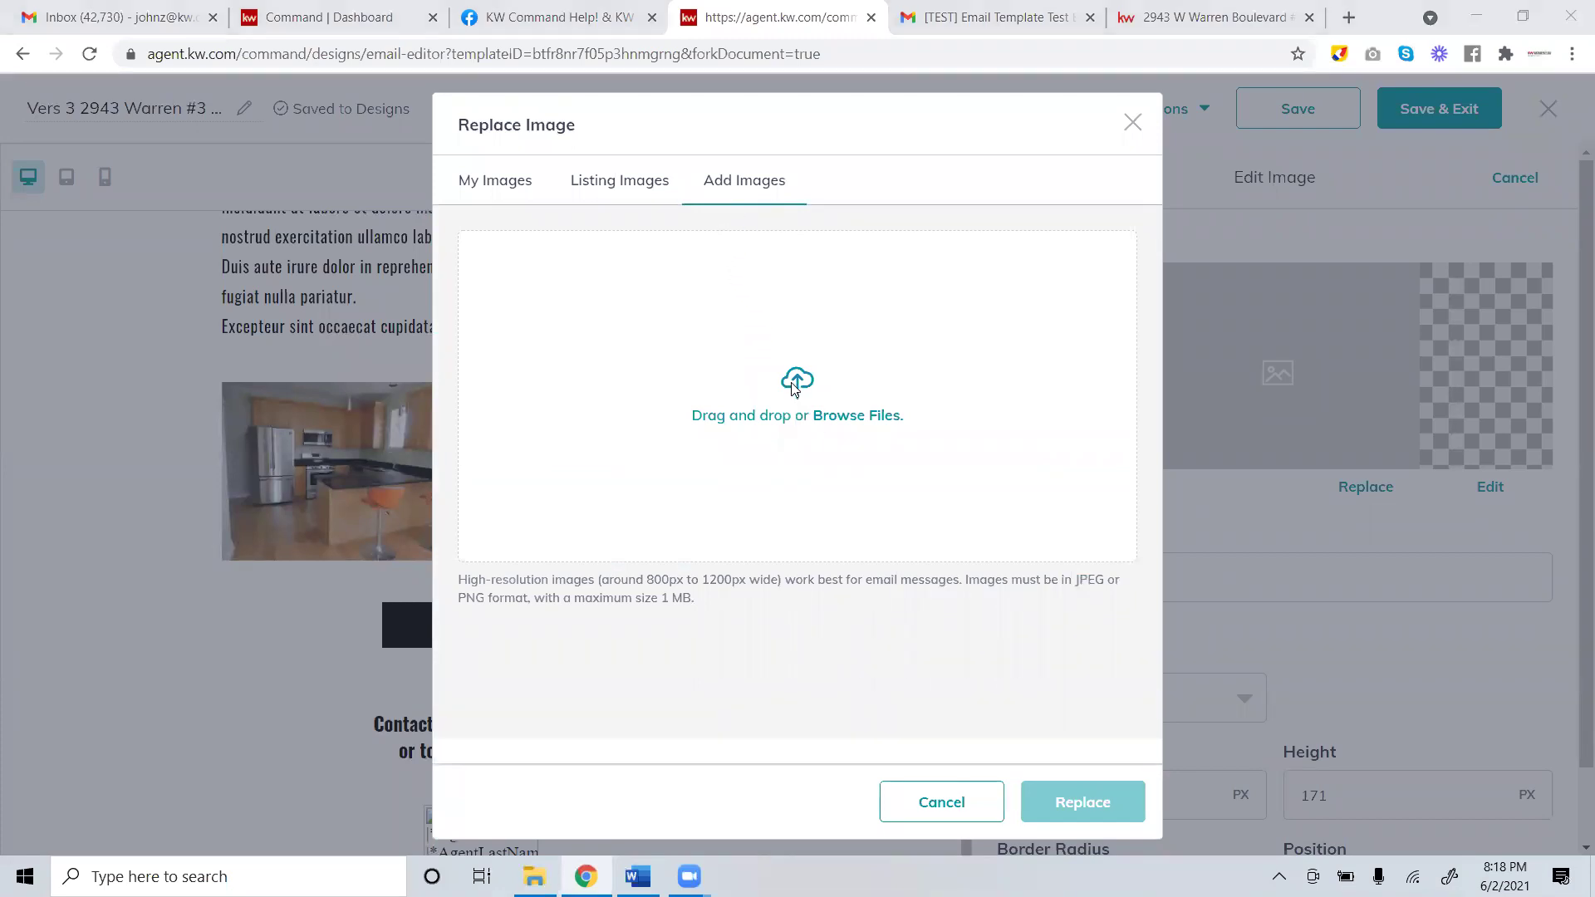
left_click(802, 408)
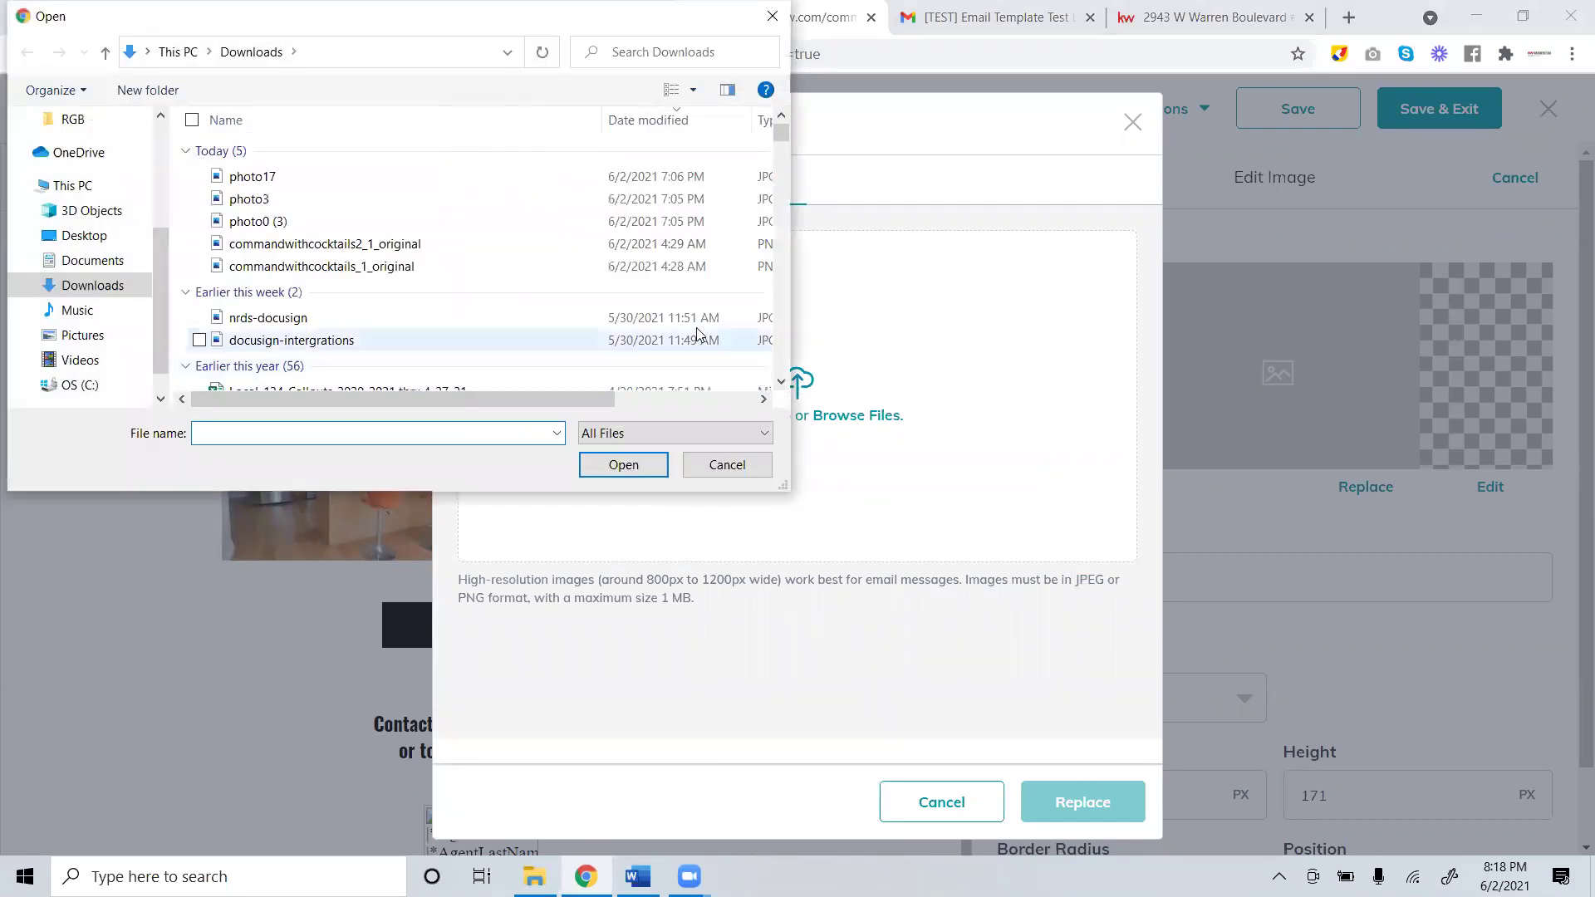
left_click(480, 178)
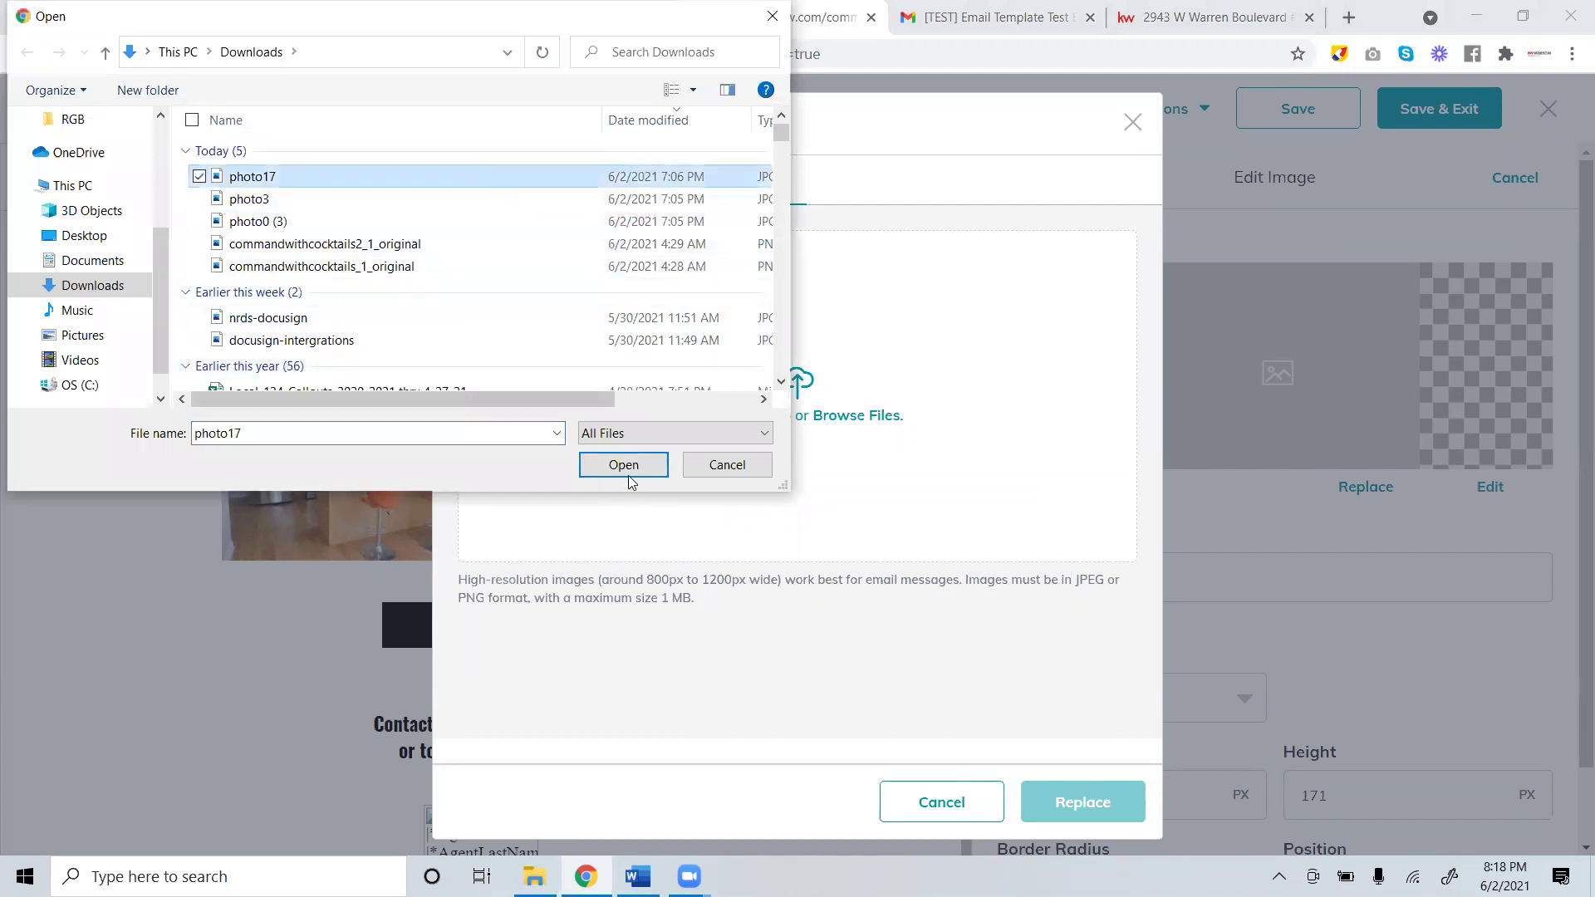
left_click(624, 464)
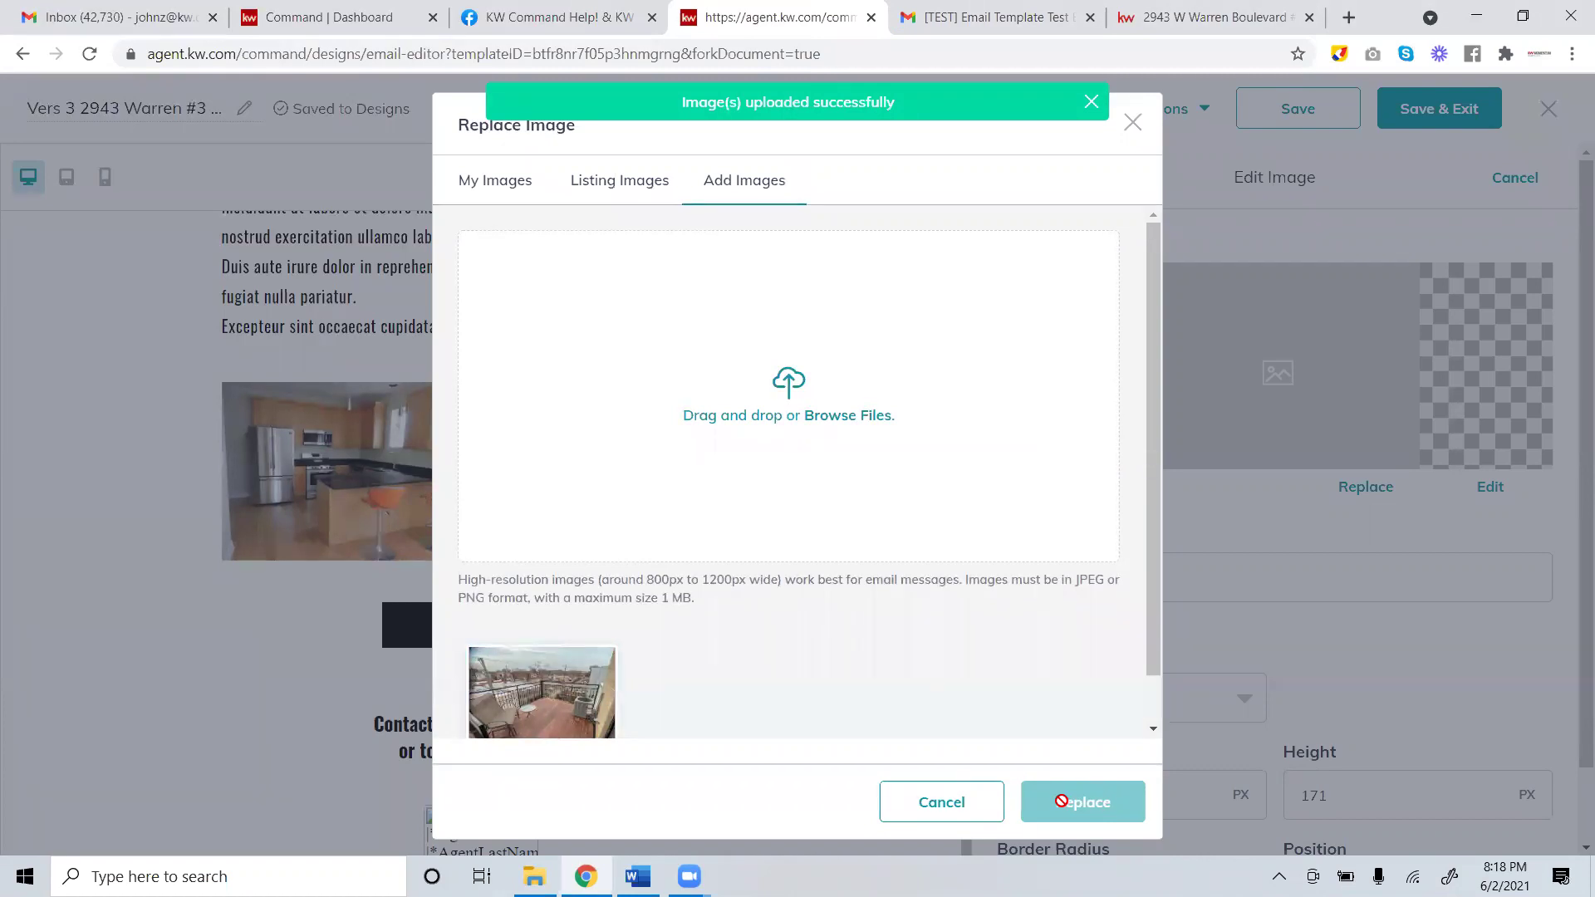
left_click(532, 702)
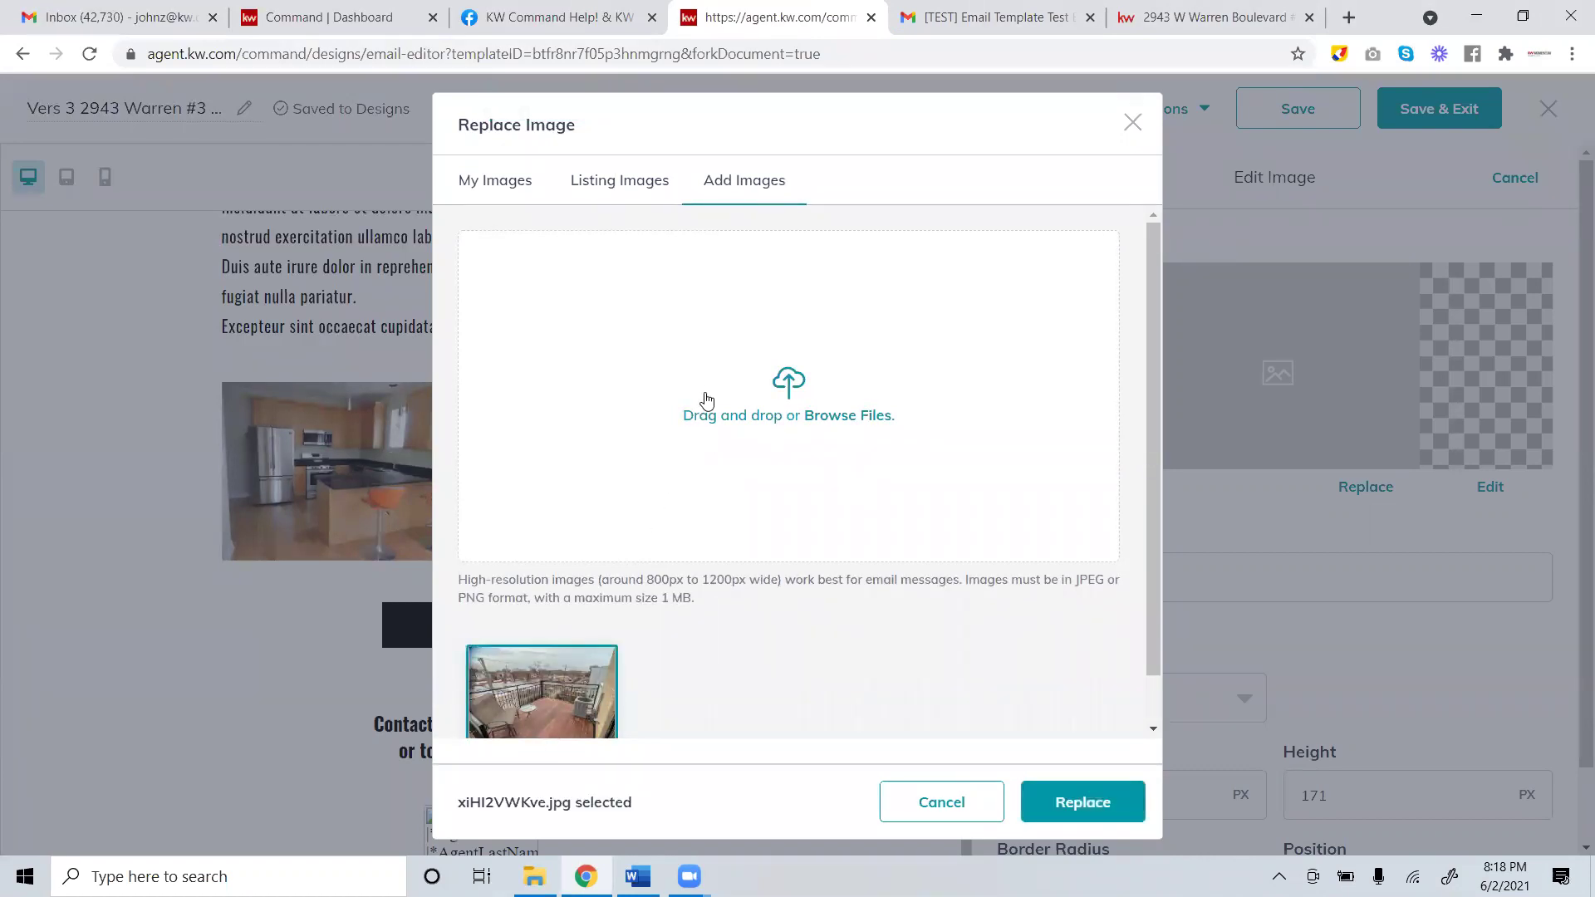
left_click(1134, 816)
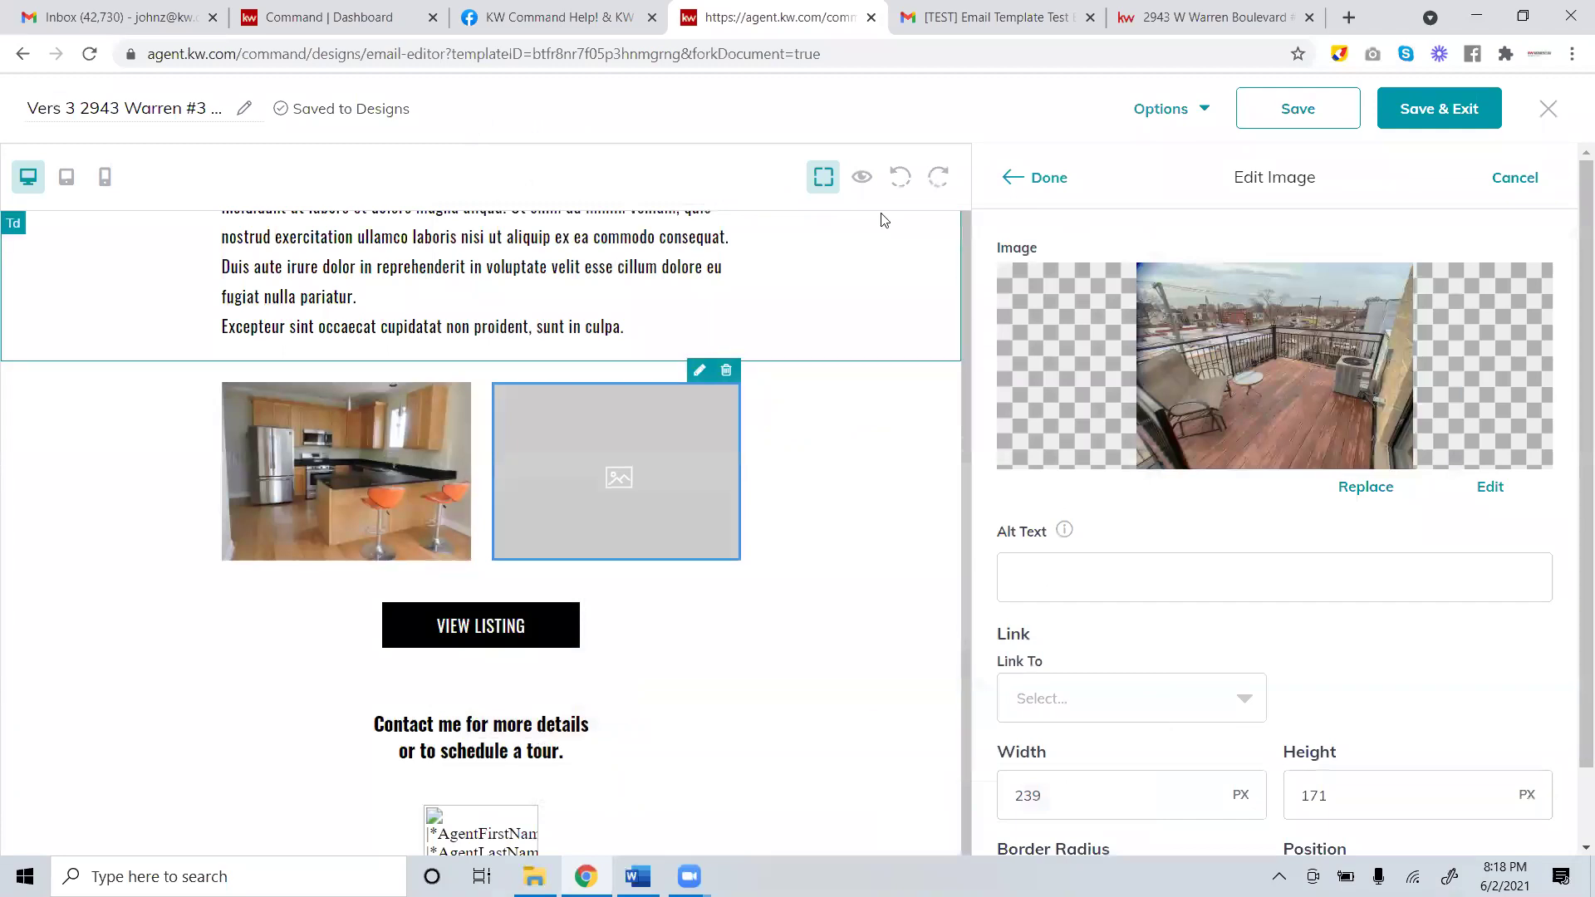
left_click(1038, 177)
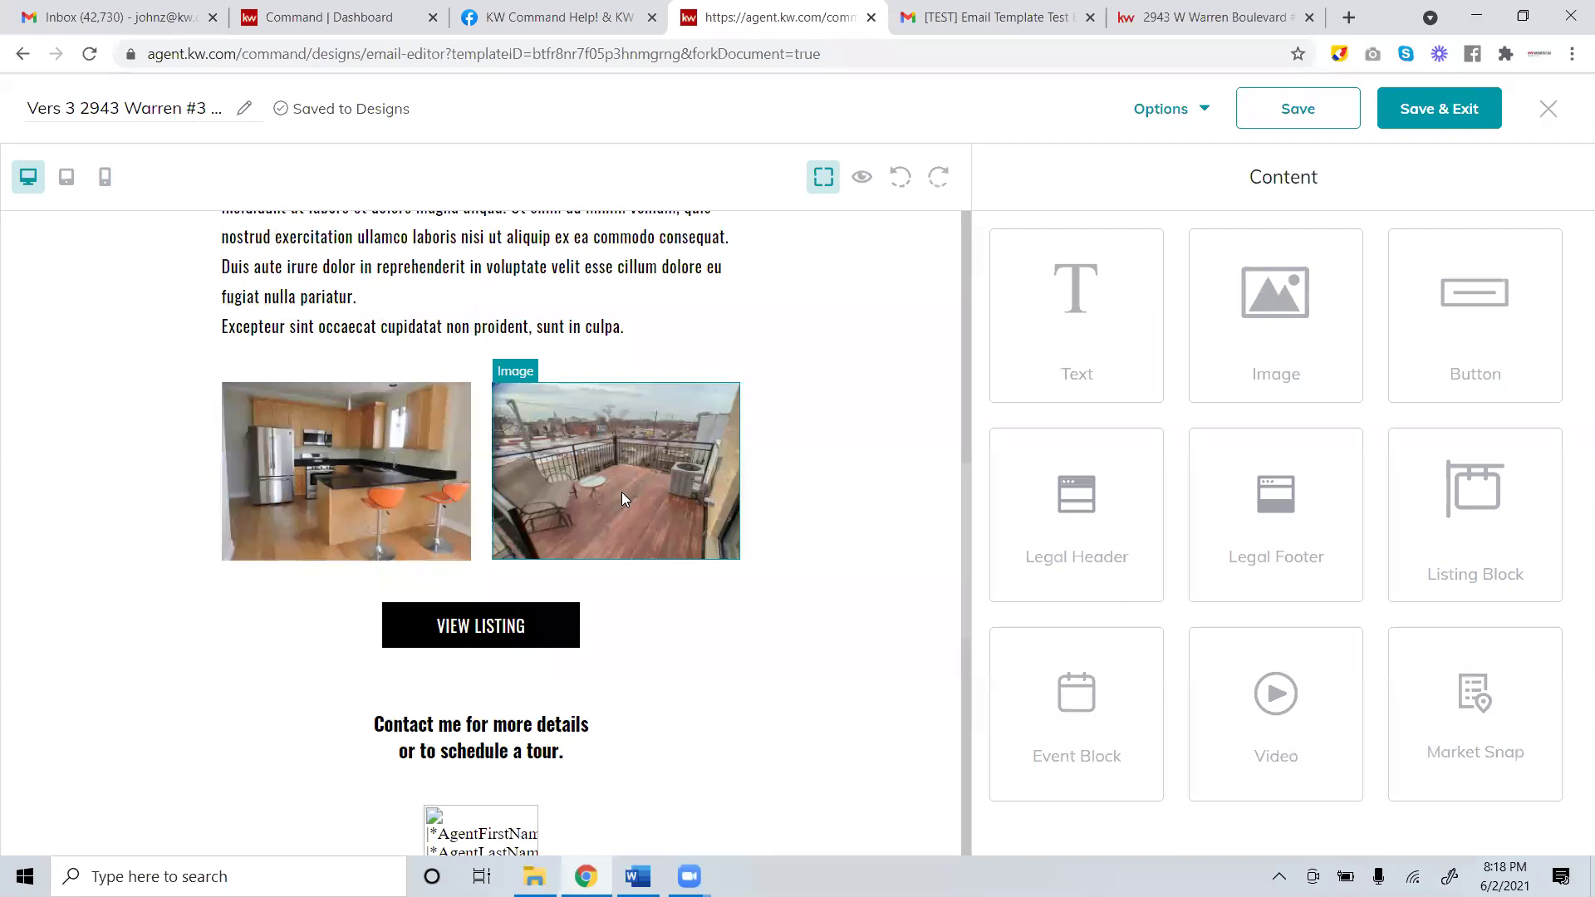
scroll(636, 498, "up", 8)
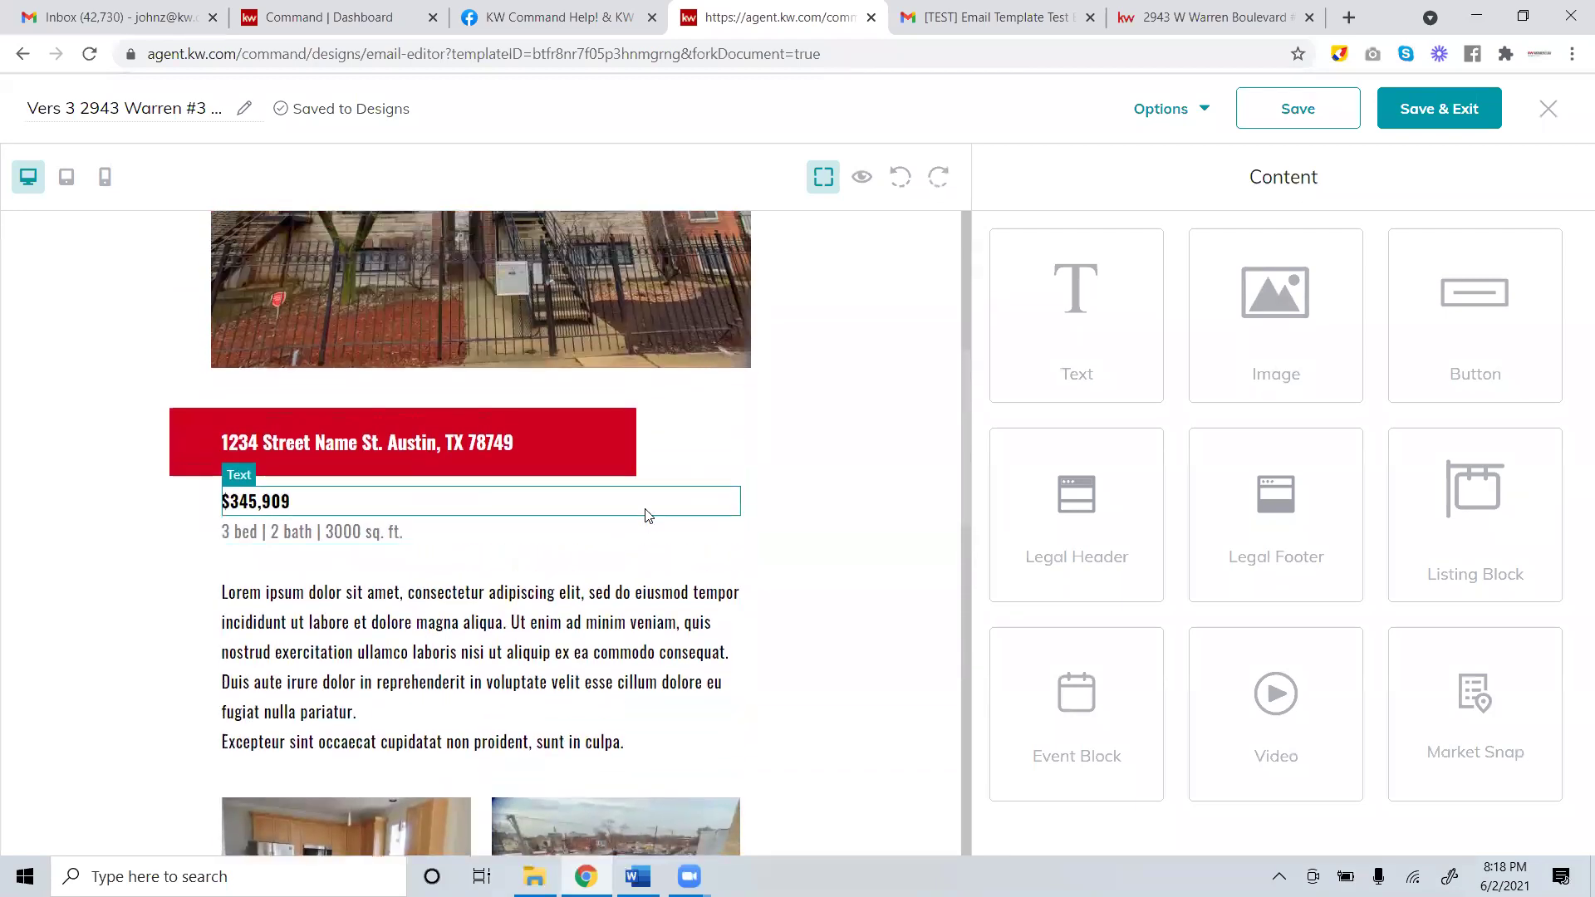
scroll(649, 515, "up", 2)
scroll(646, 515, "down", 7)
scroll(649, 523, "up", 2)
scroll(649, 528, "up", 2)
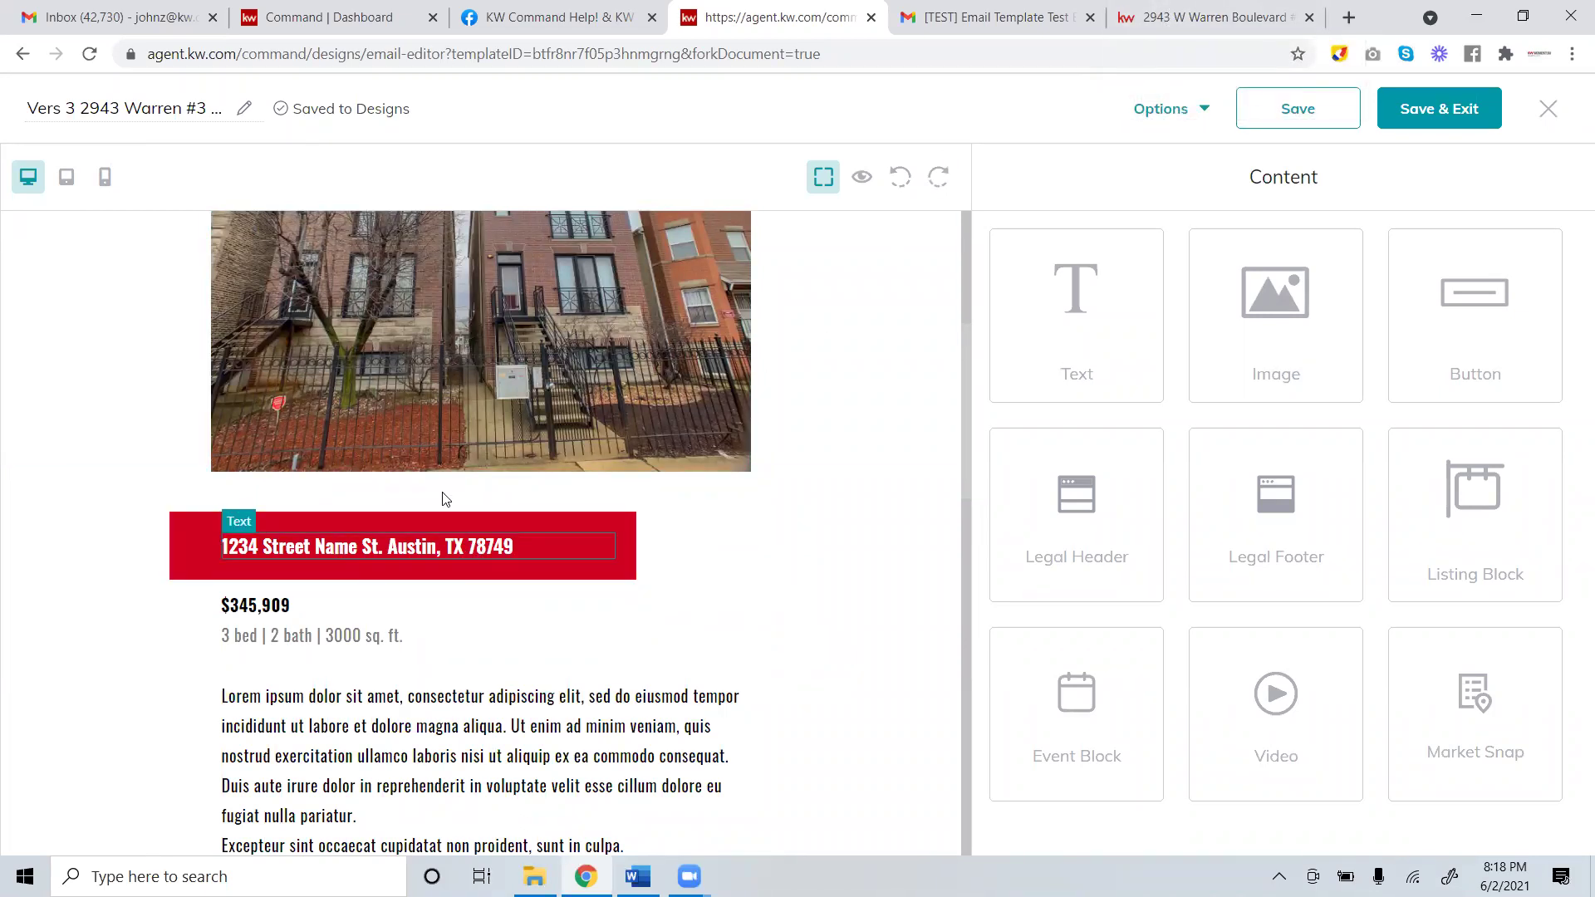
left_click(1205, 25)
left_click_drag(426, 256, 290, 227)
right_click(331, 227)
left_click(356, 240)
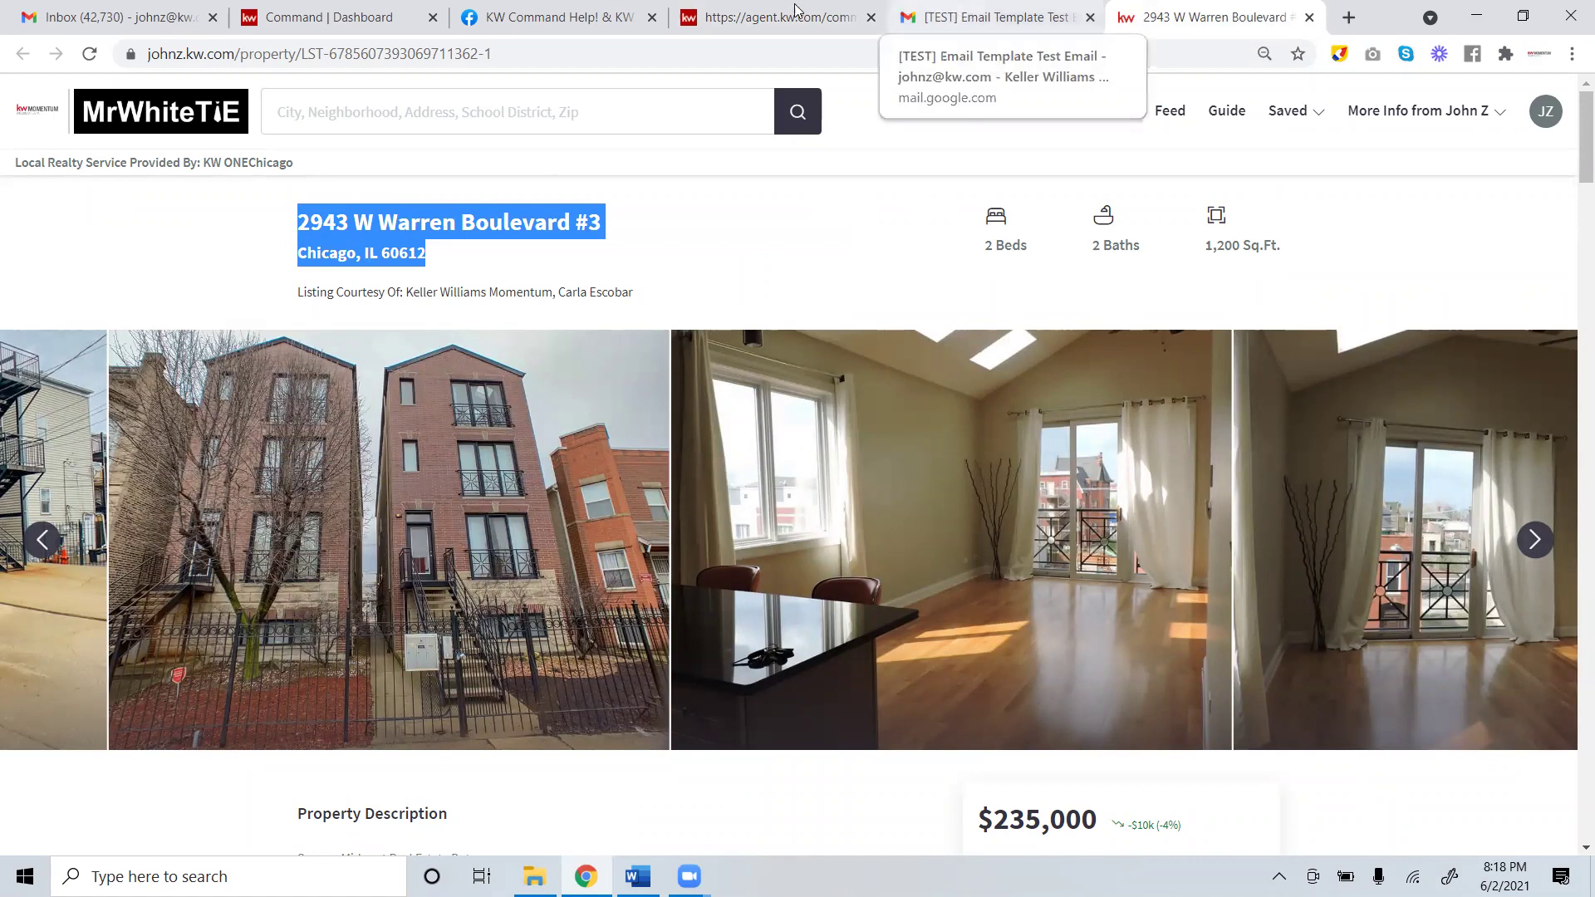
left_click(781, 10)
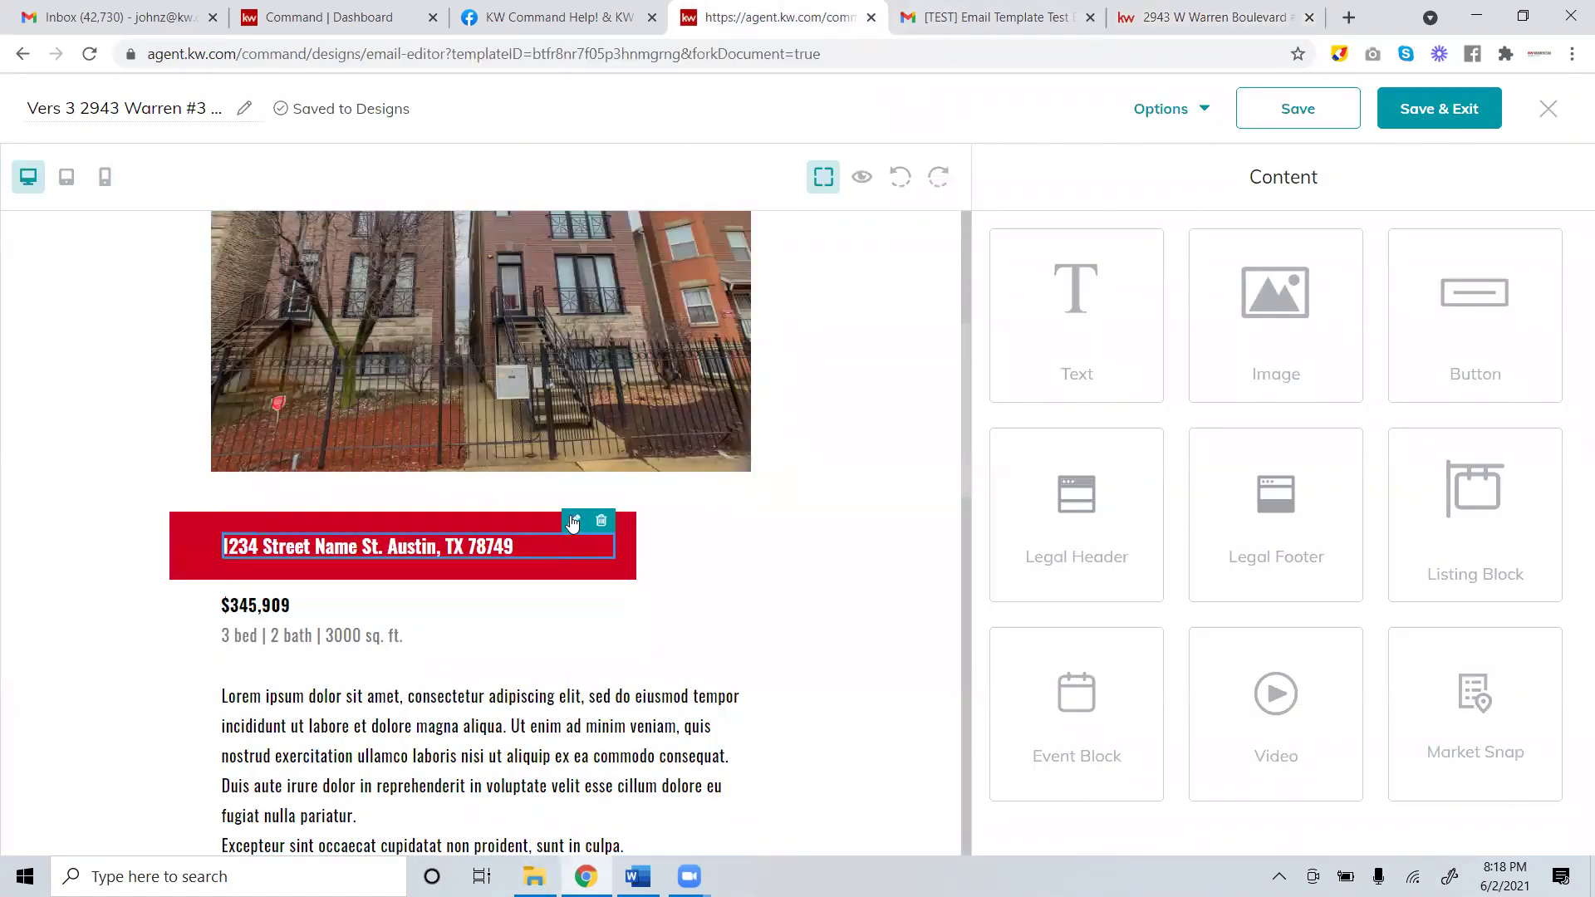
Paste the address over the banner placeholder, join it onto one line, and colour it black.
left_click(572, 522)
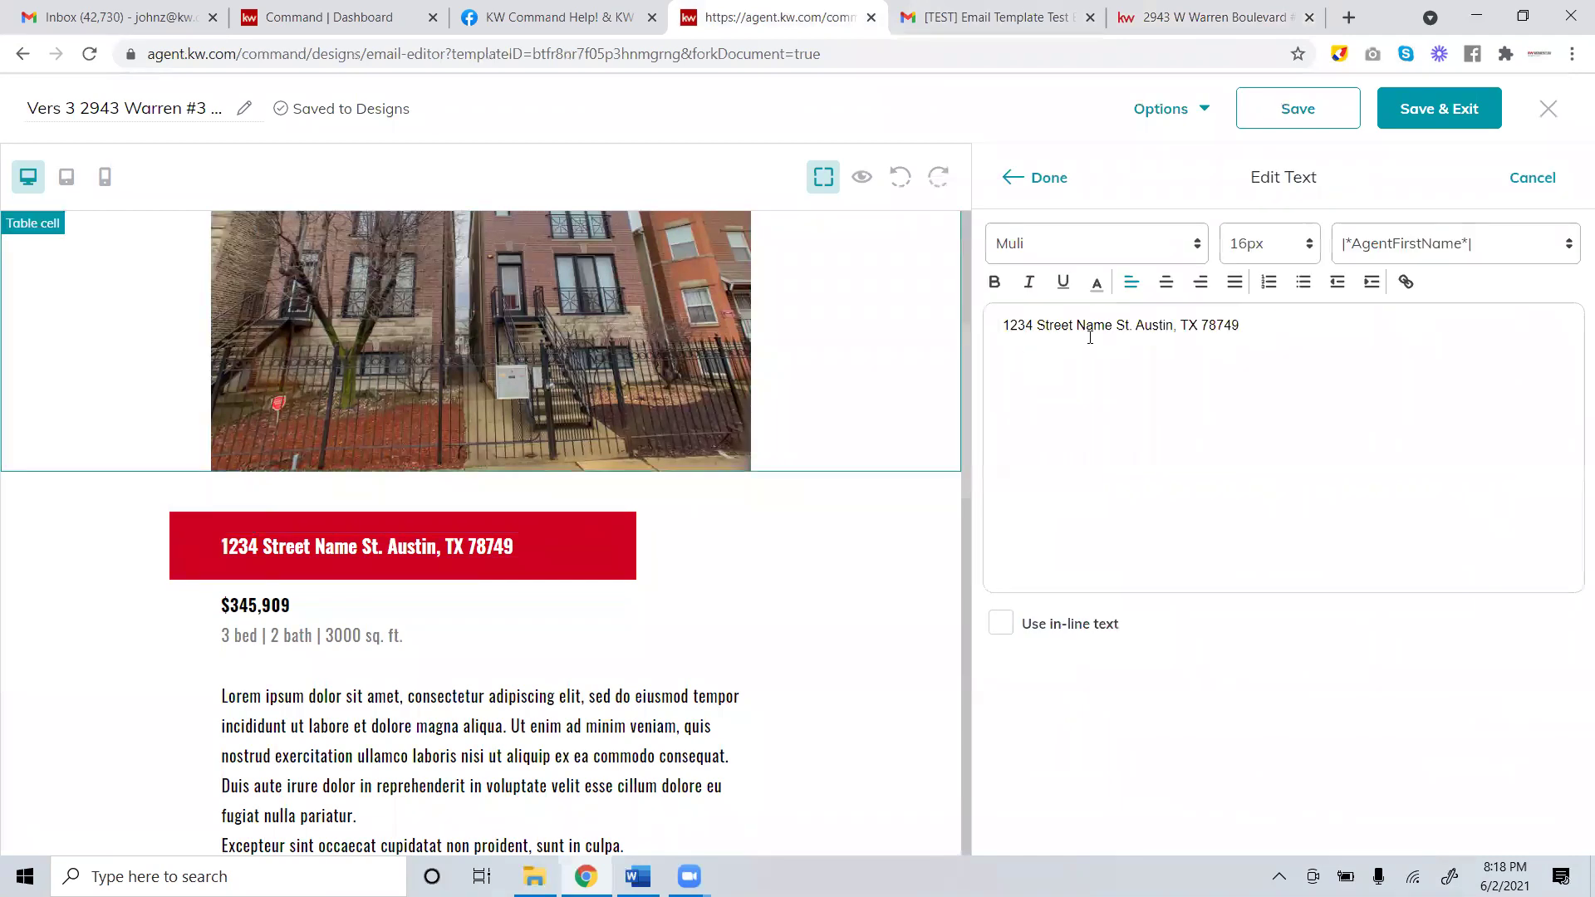
left_click_drag(1242, 325, 812, 324)
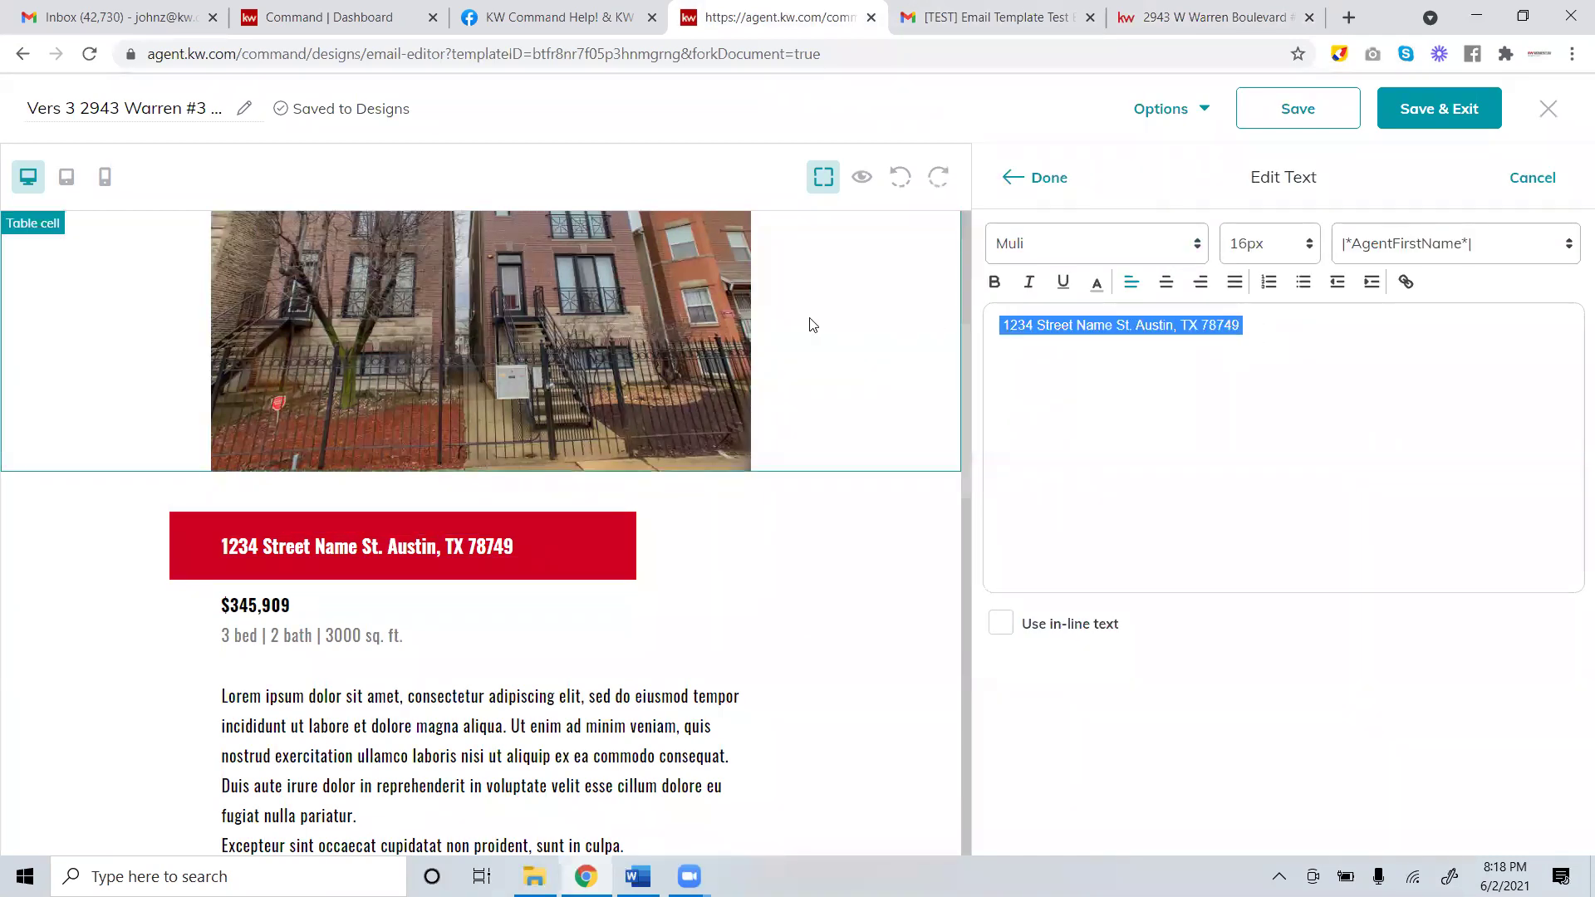
key("ctrl+v")
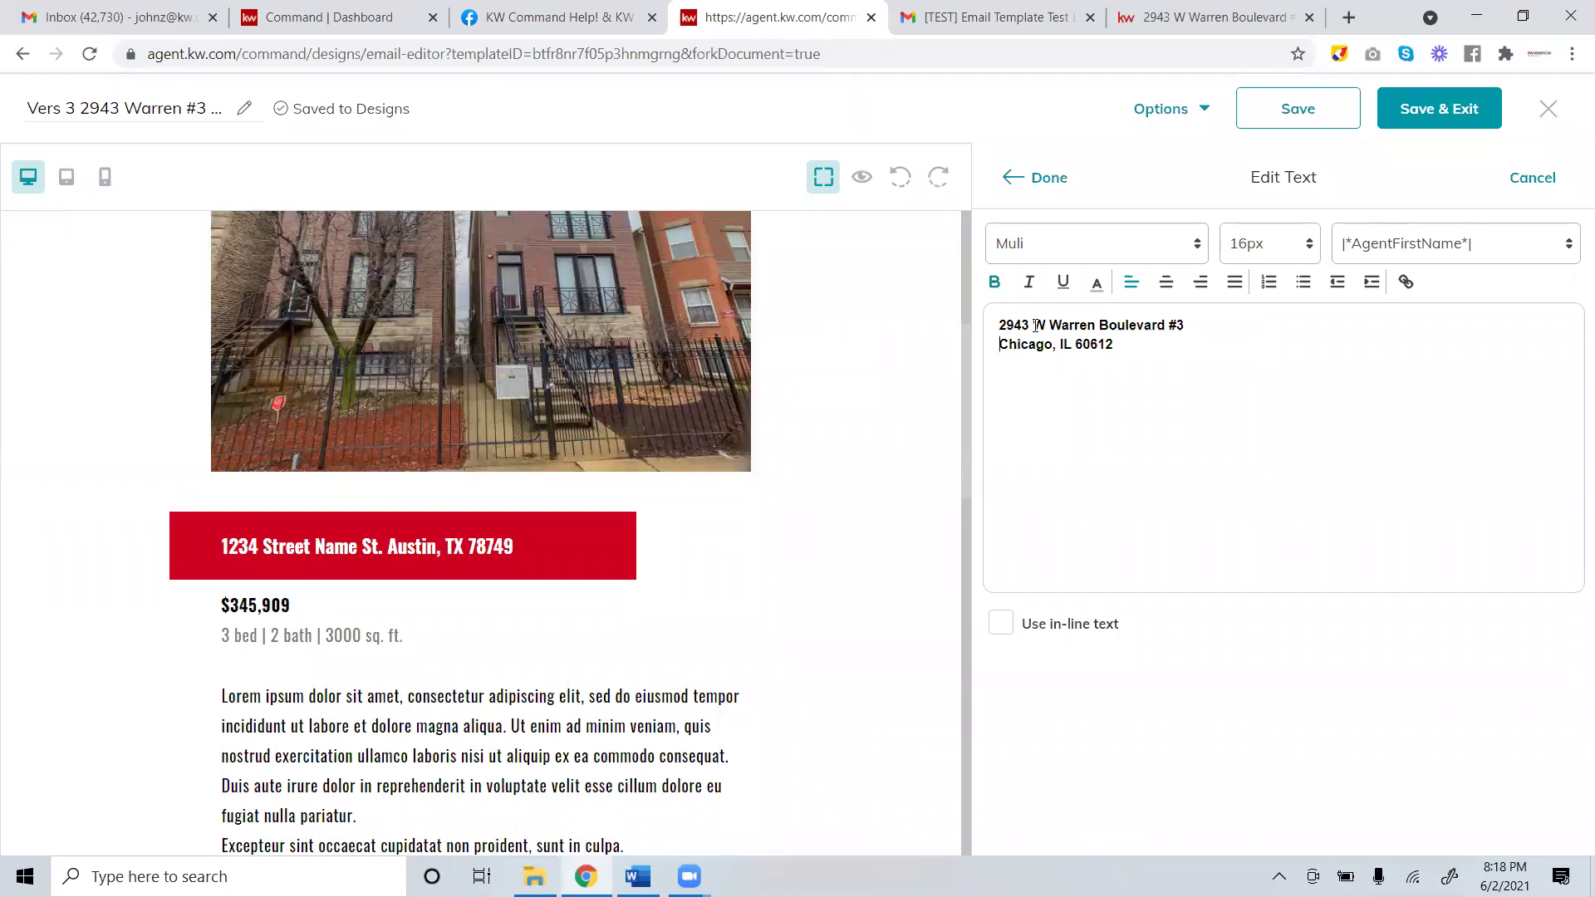
key("BackSpace")
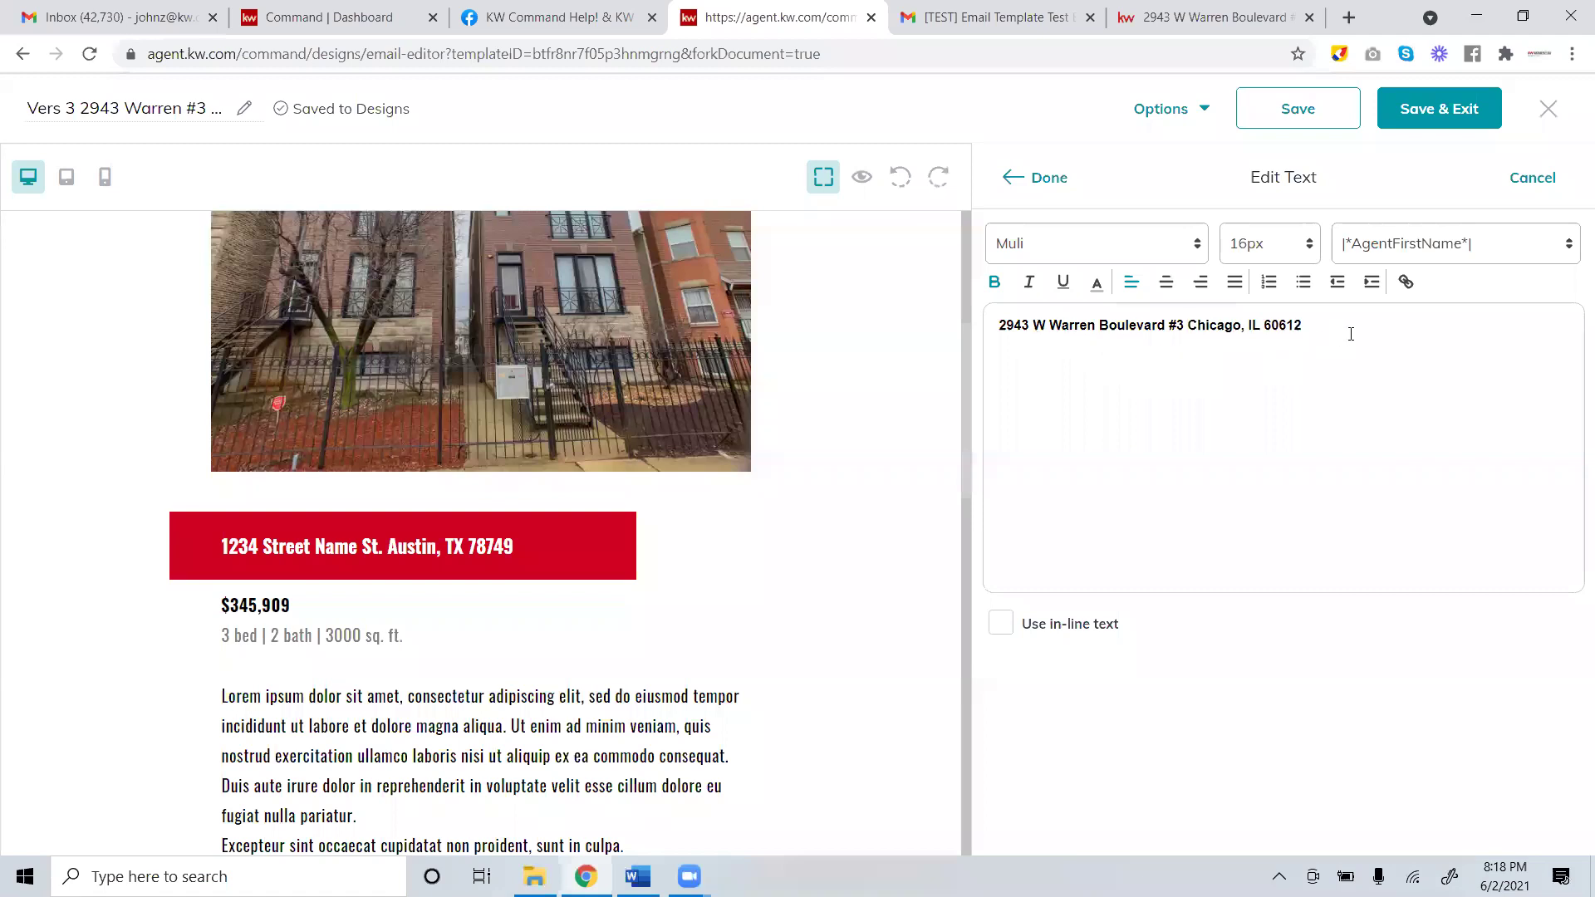
triple_click(991, 322)
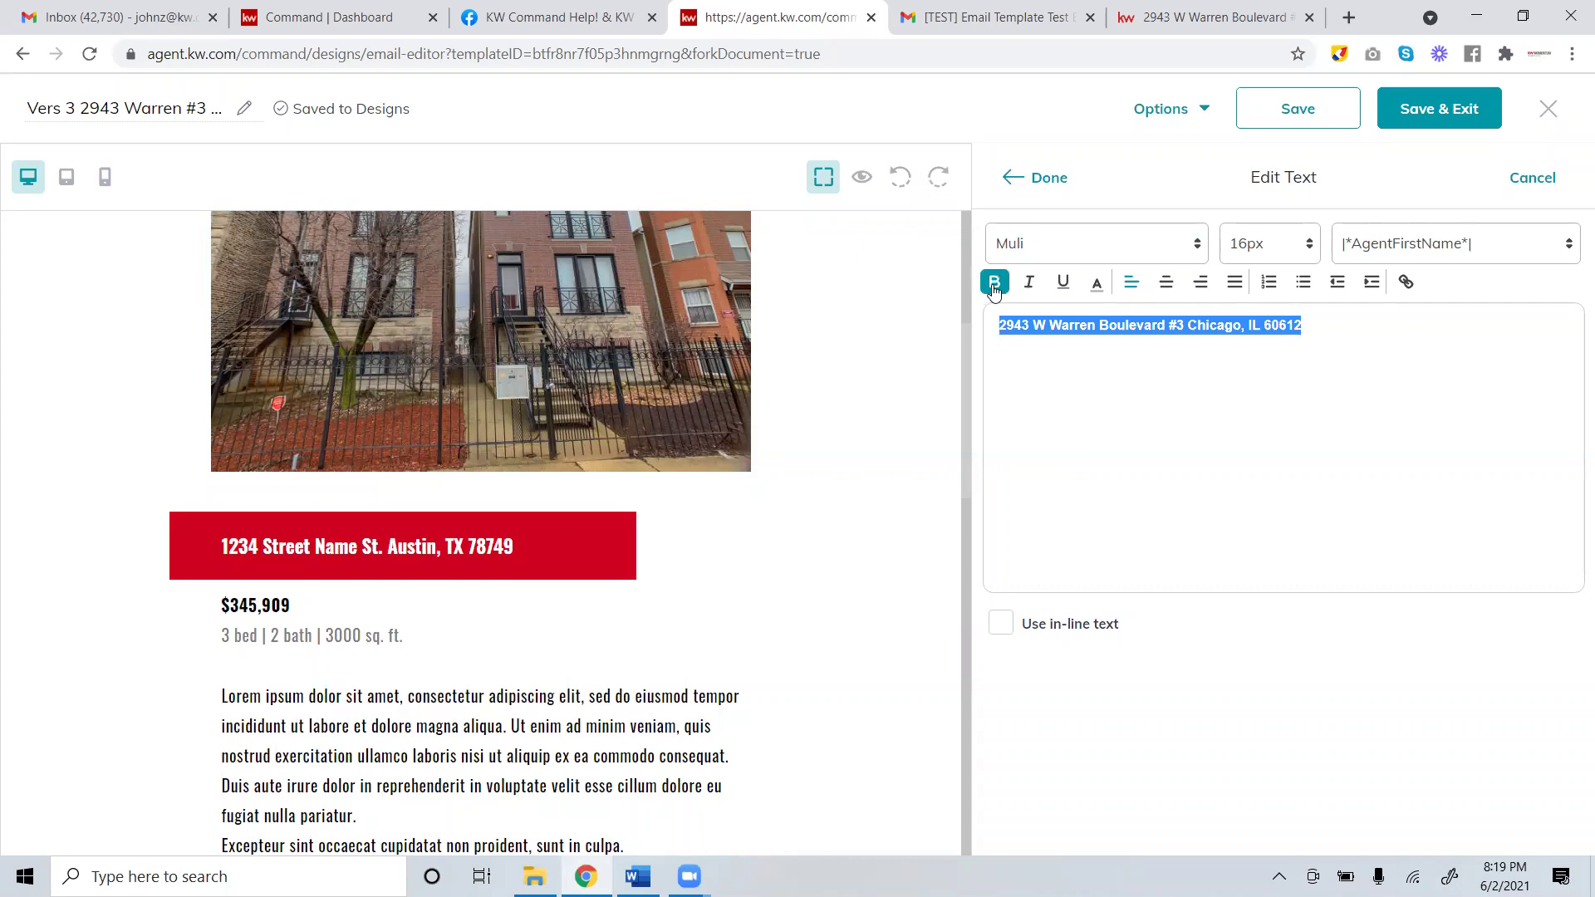
left_click(1096, 283)
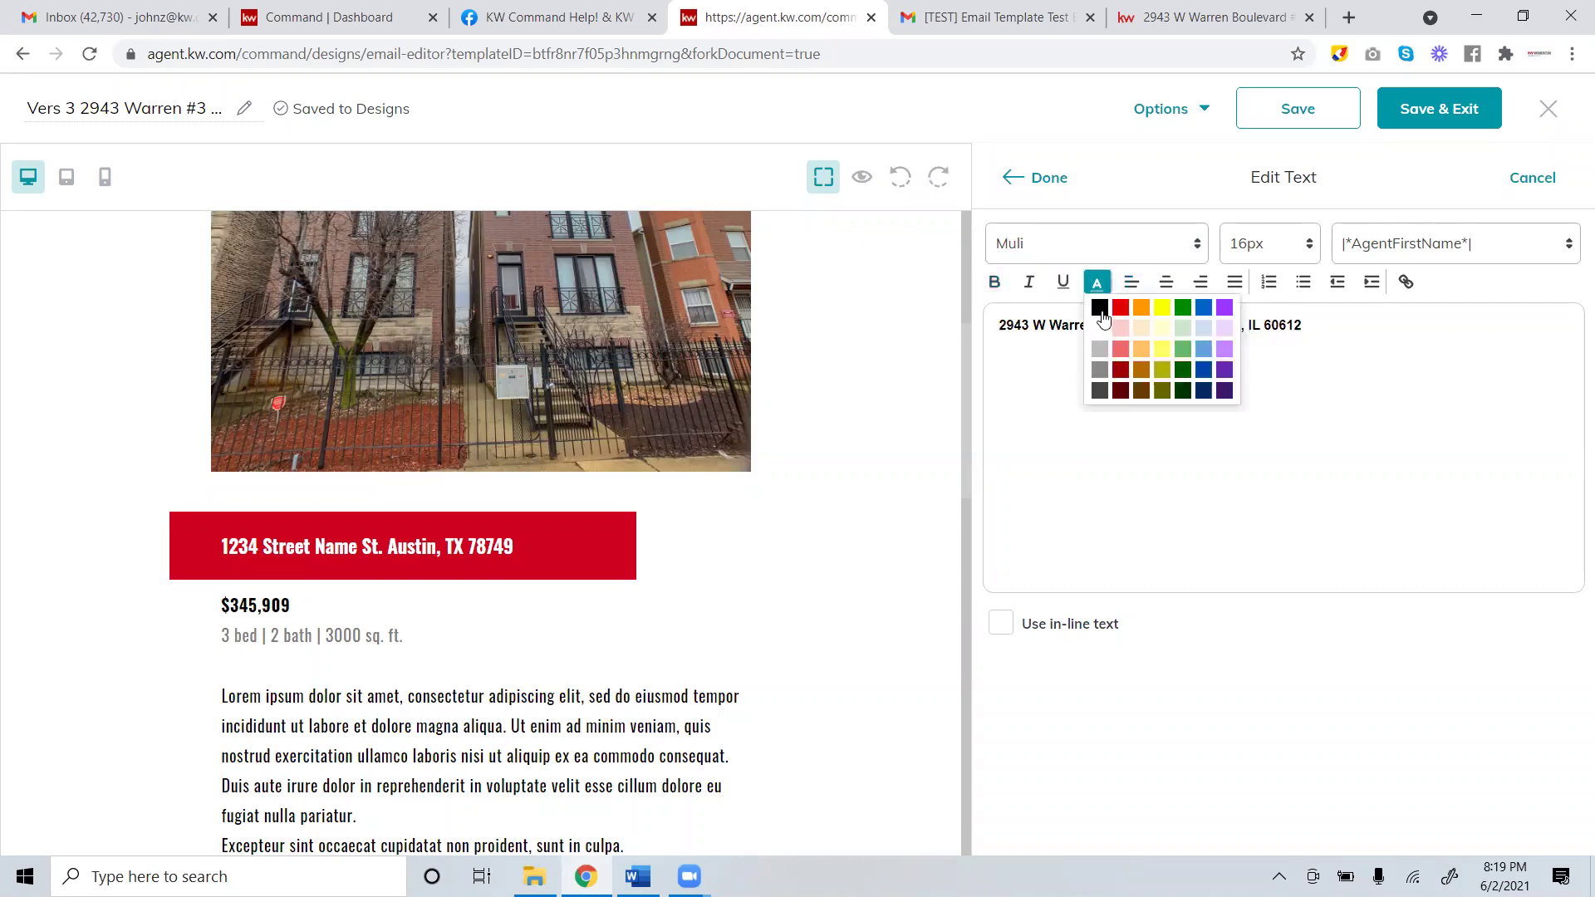
left_click(1101, 309)
left_click(1180, 392)
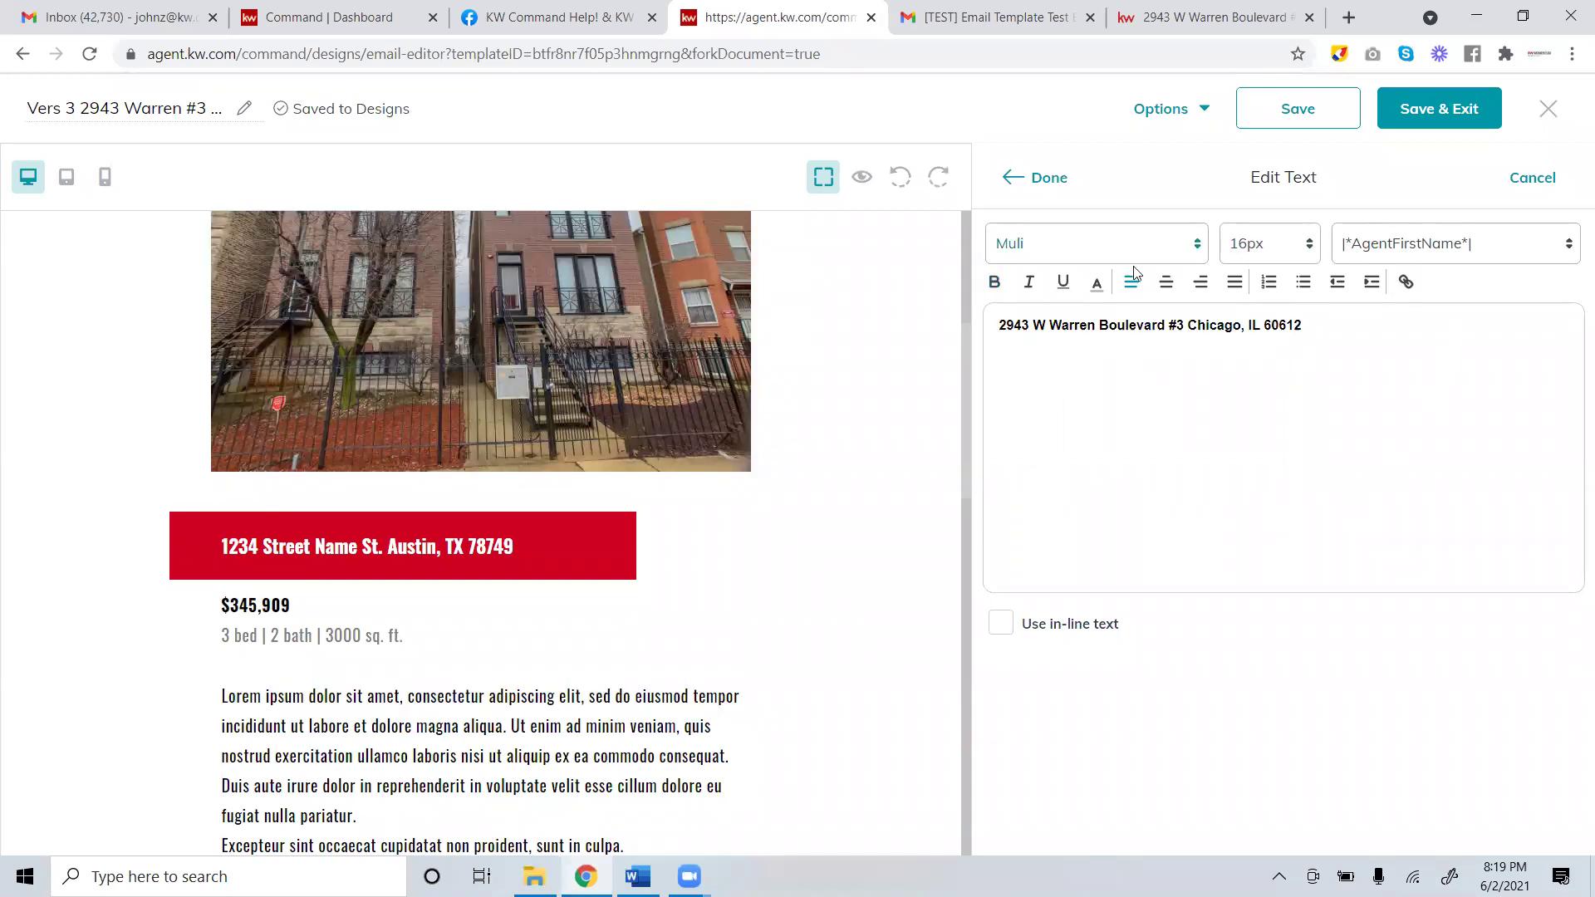
left_click(1055, 181)
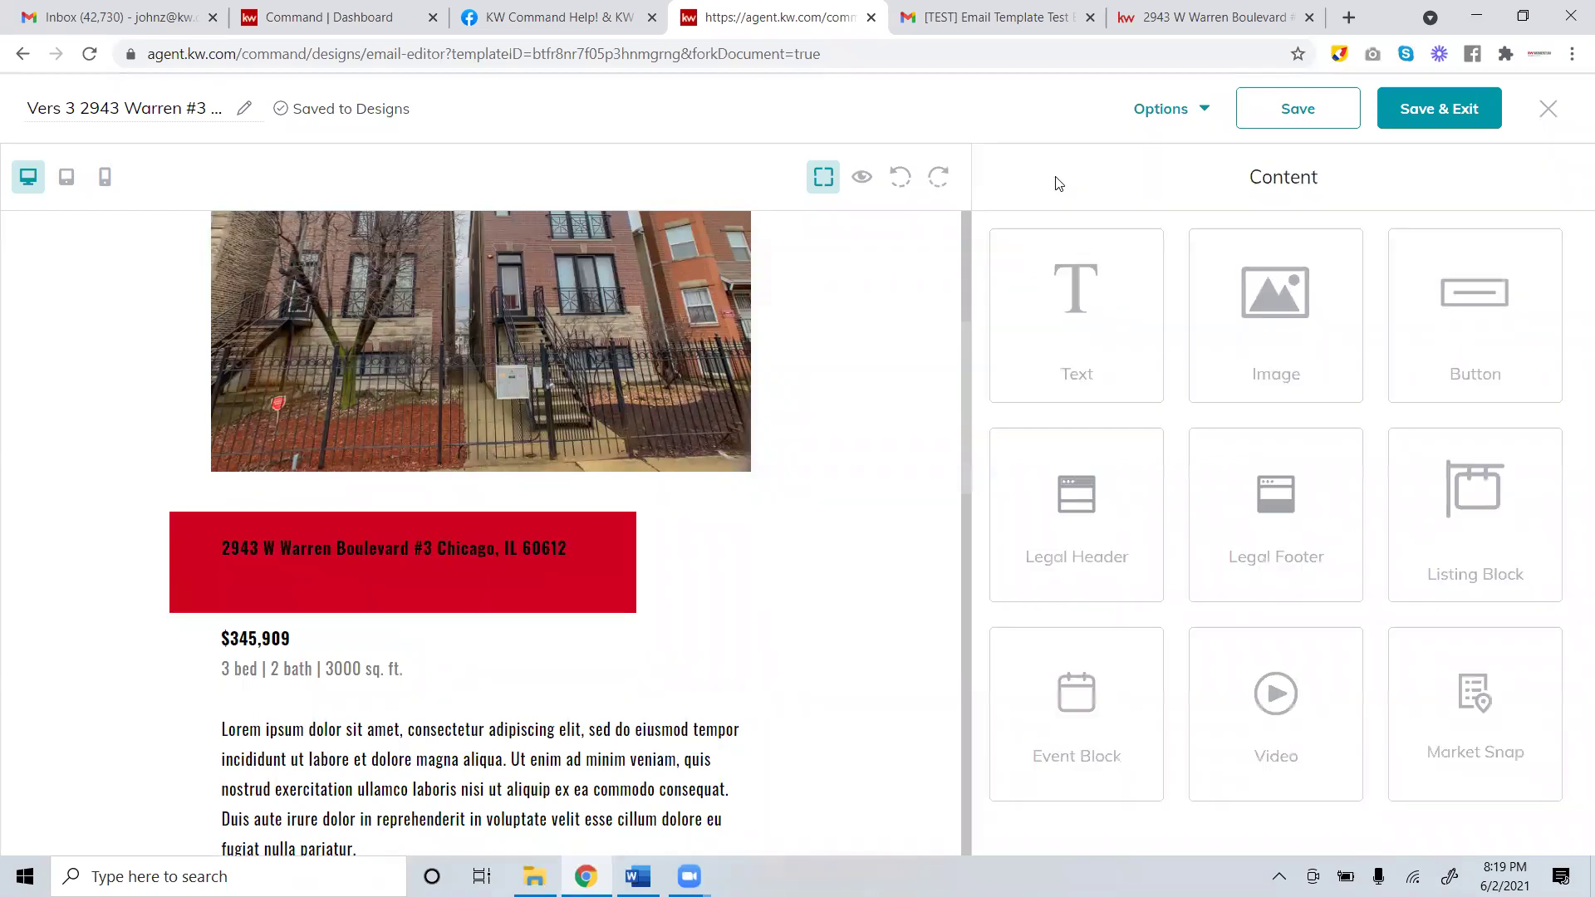
Reopen the address text and pick a different font colour.
left_click(491, 547)
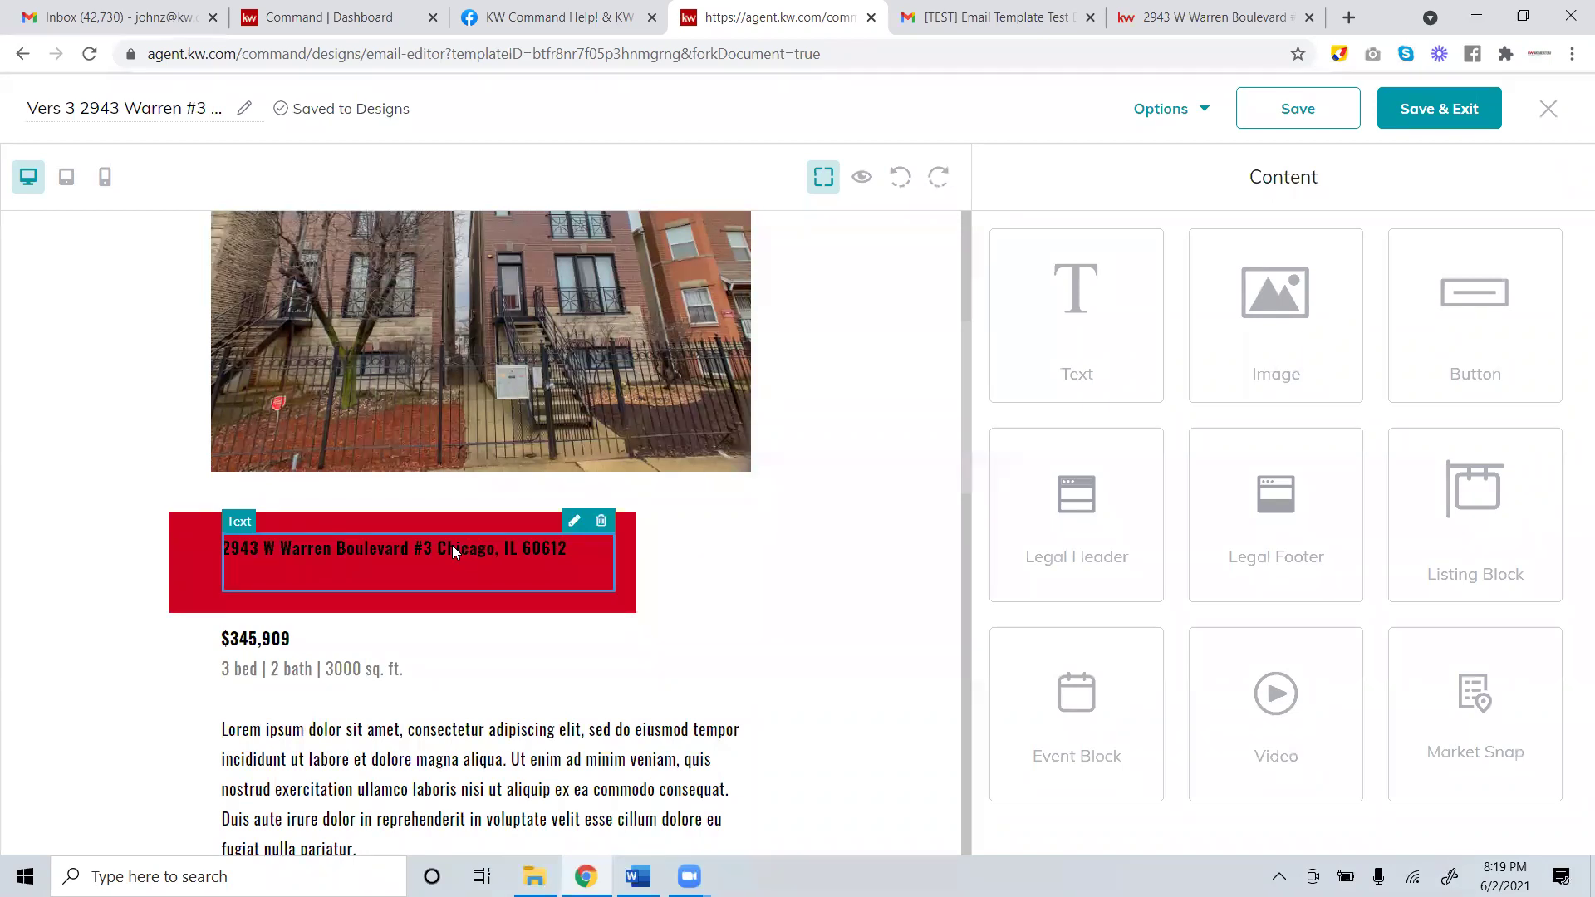
left_click(574, 520)
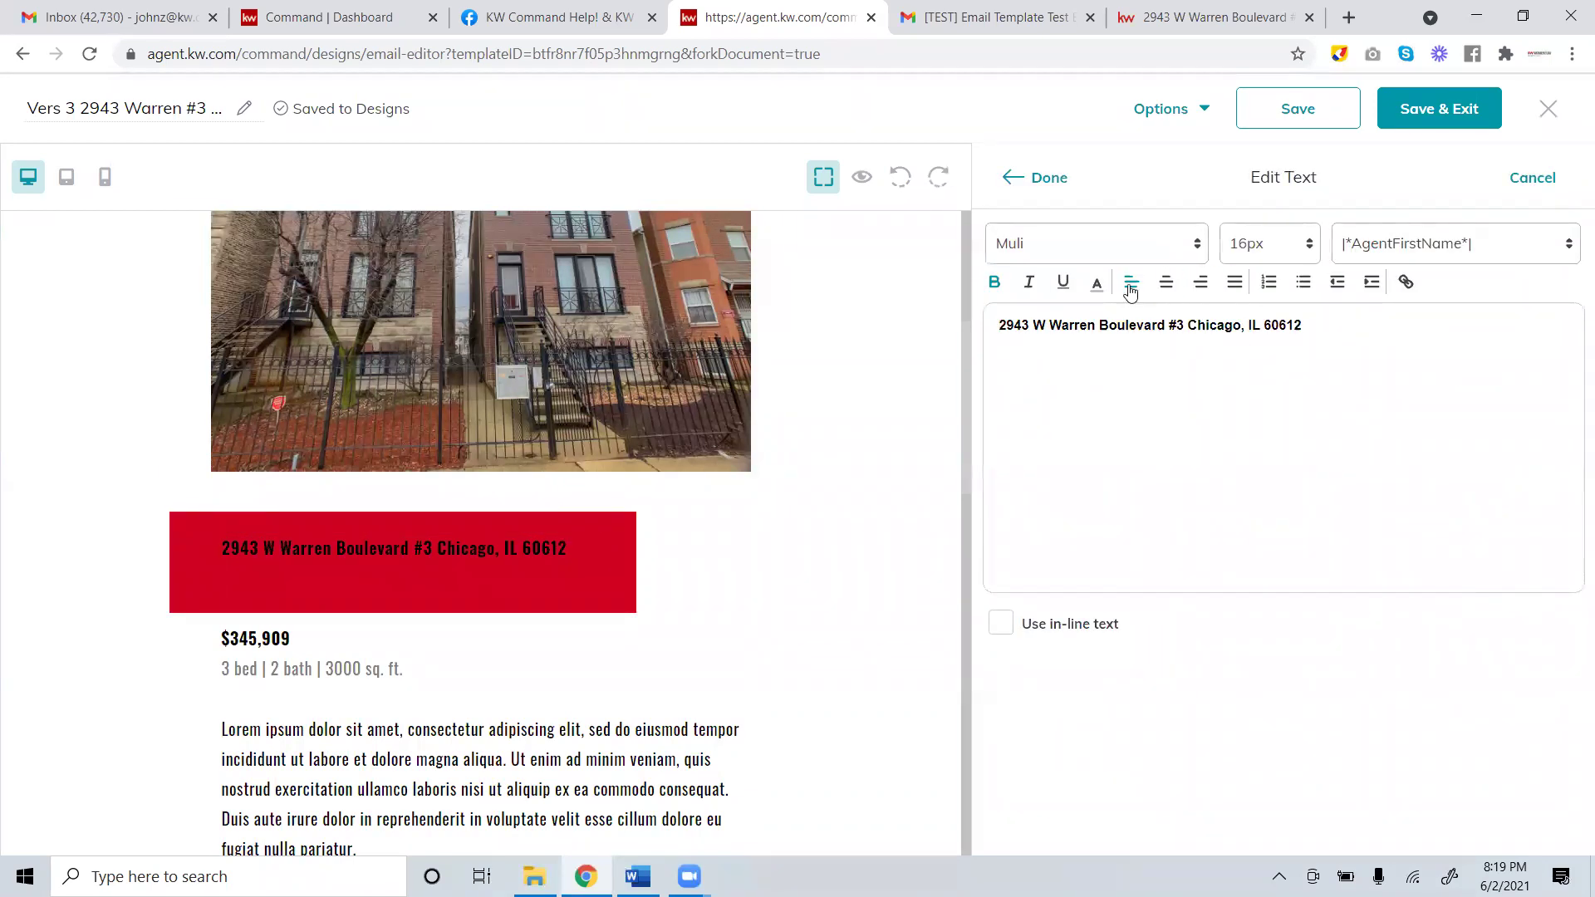
left_click(1096, 282)
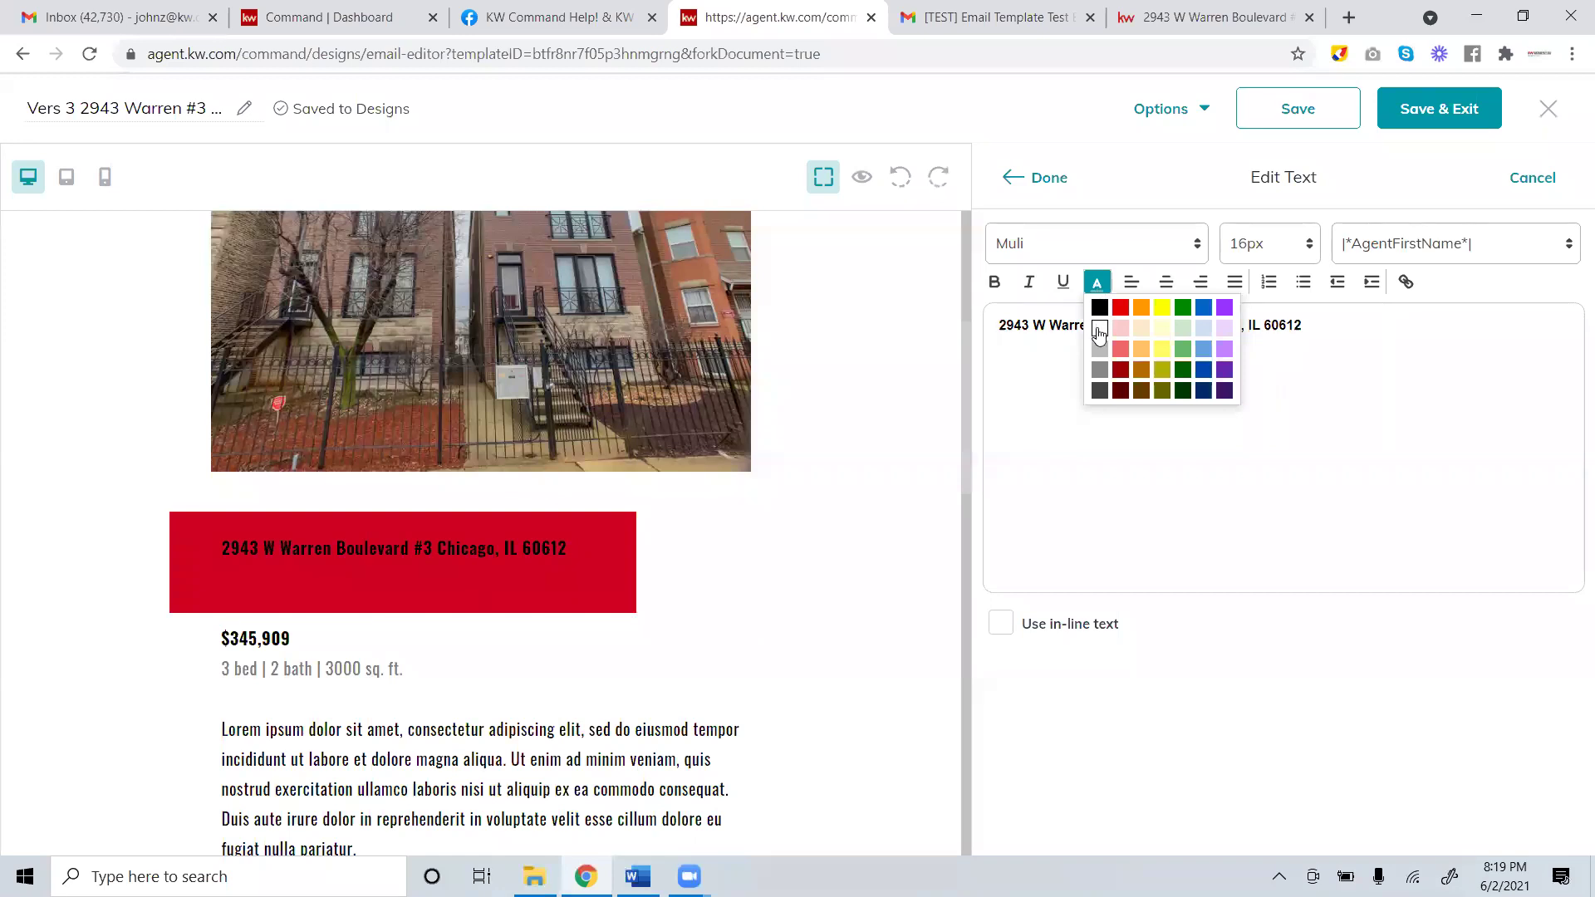
left_click(1099, 332)
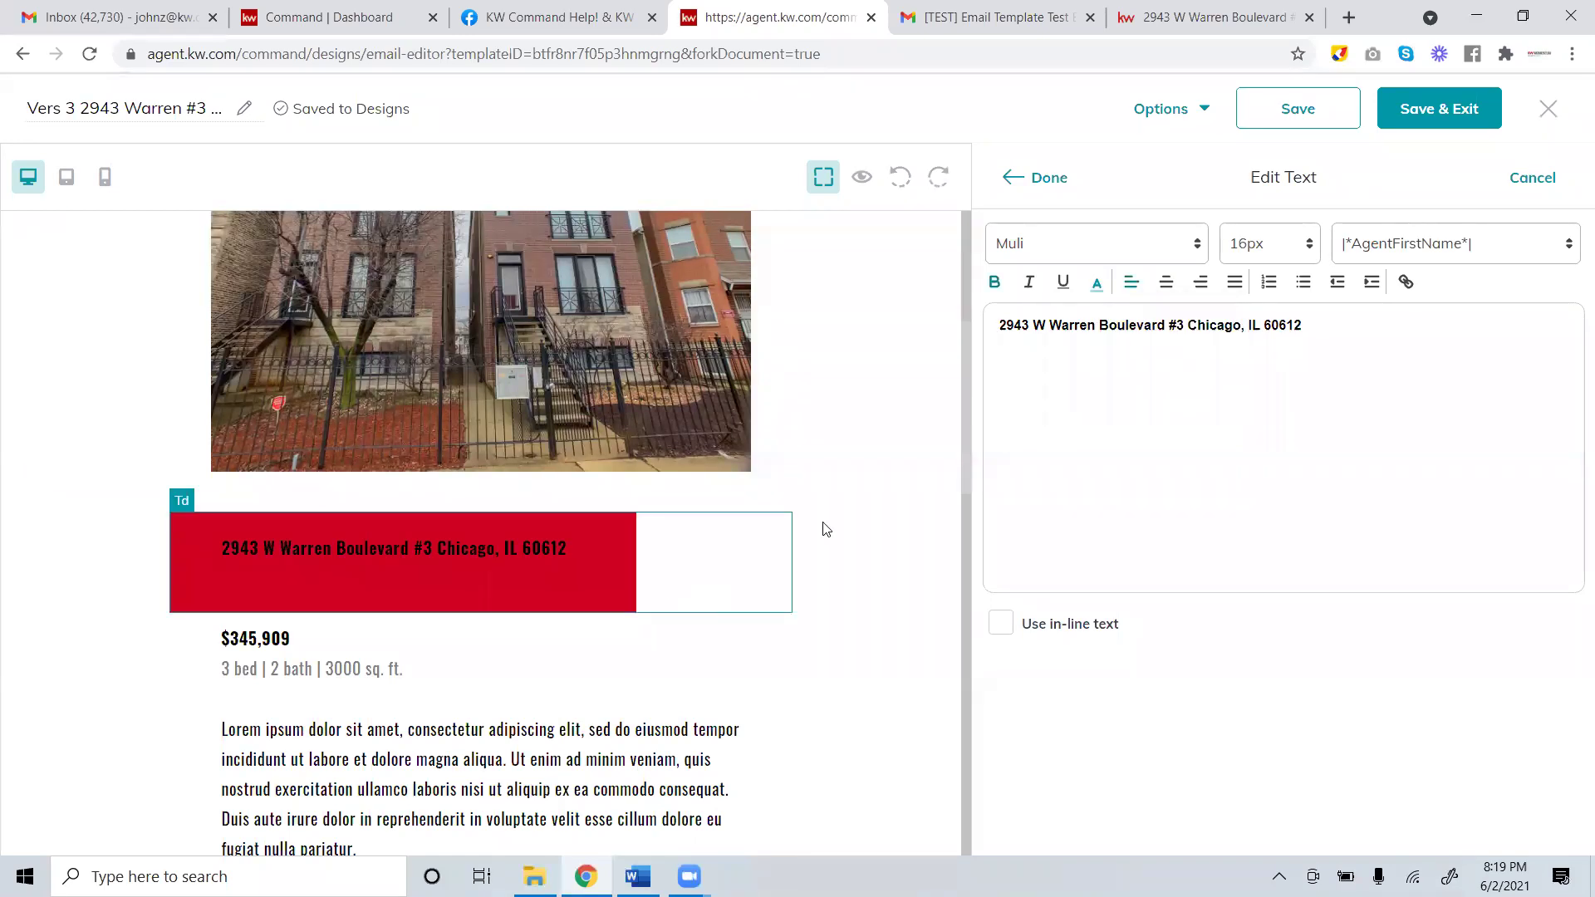
Open the red banner's address text for editing and try the font colour palette.
left_click(1051, 185)
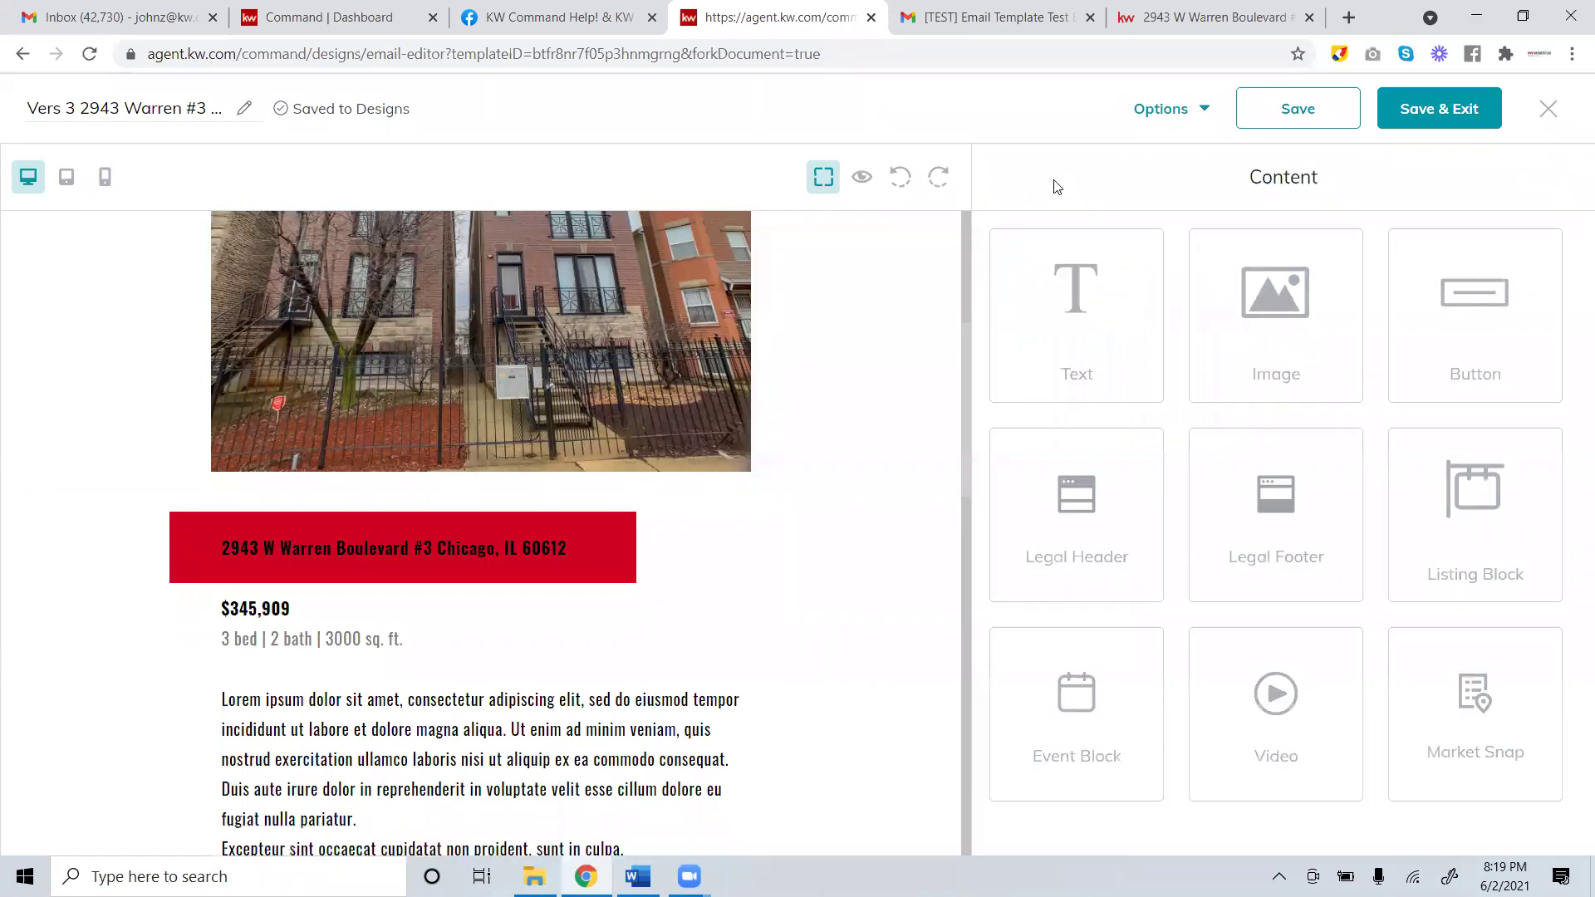
left_click(574, 522)
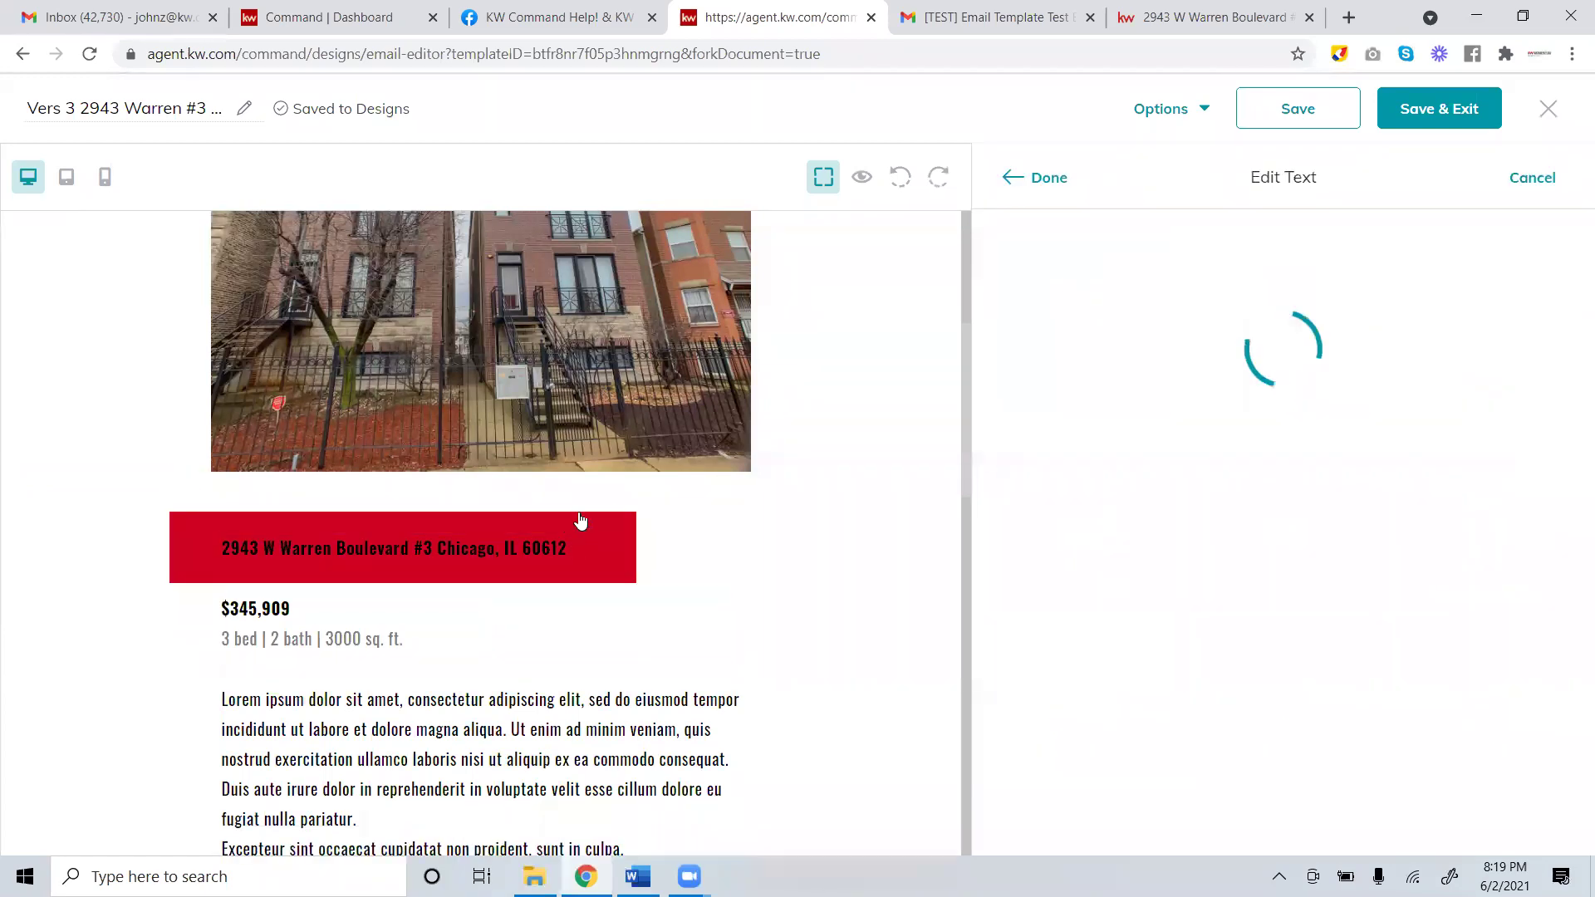
key("ctrl+a")
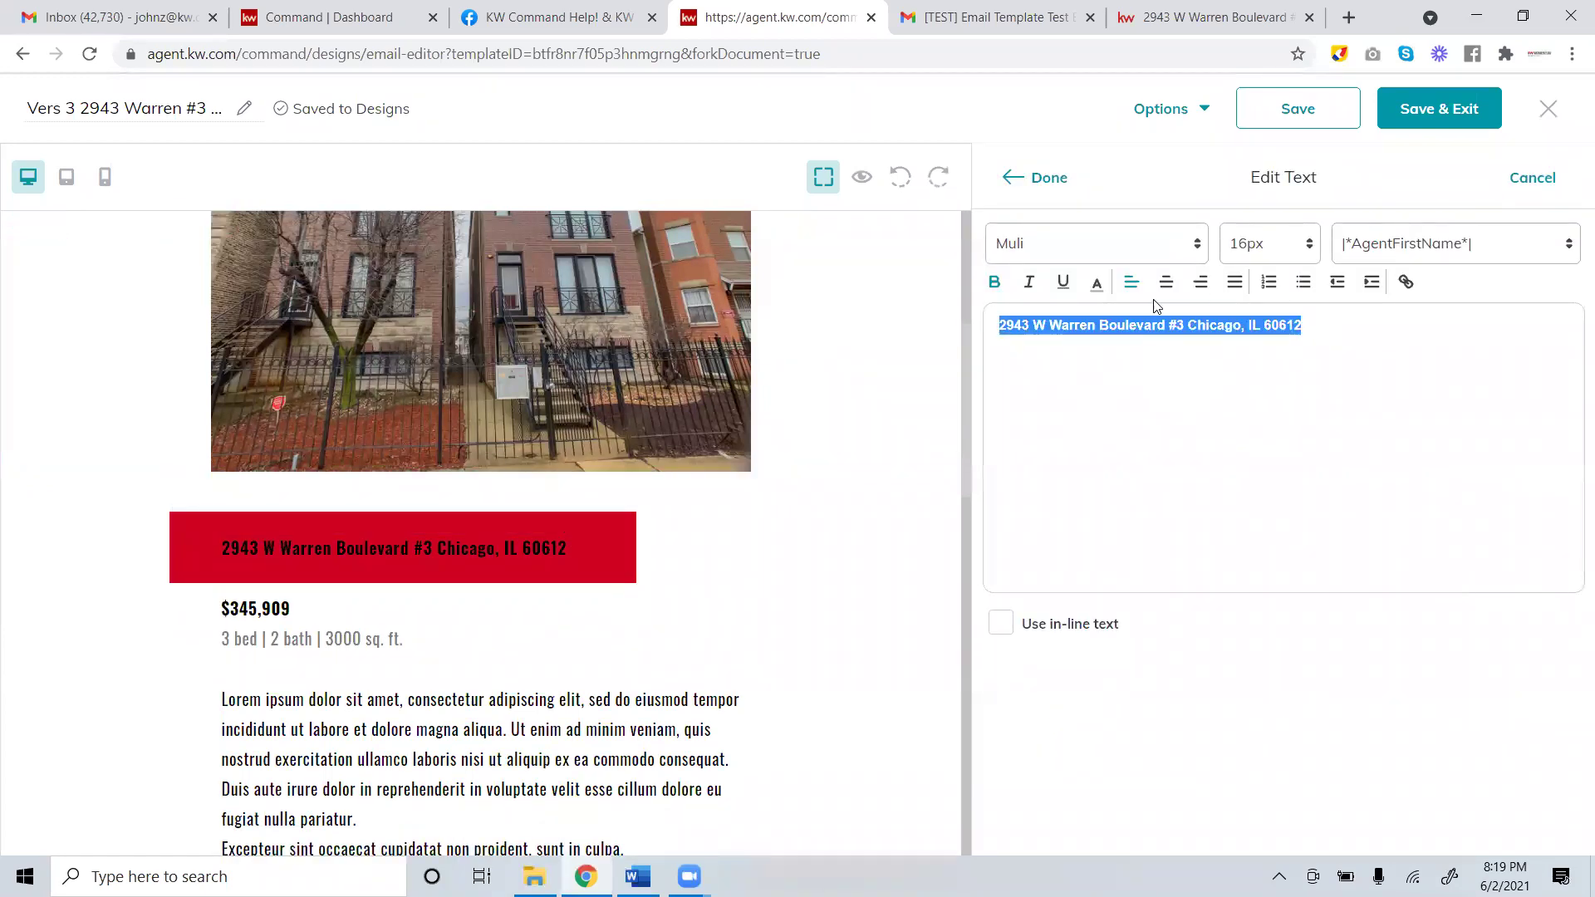
left_click(1096, 282)
left_click(1101, 325)
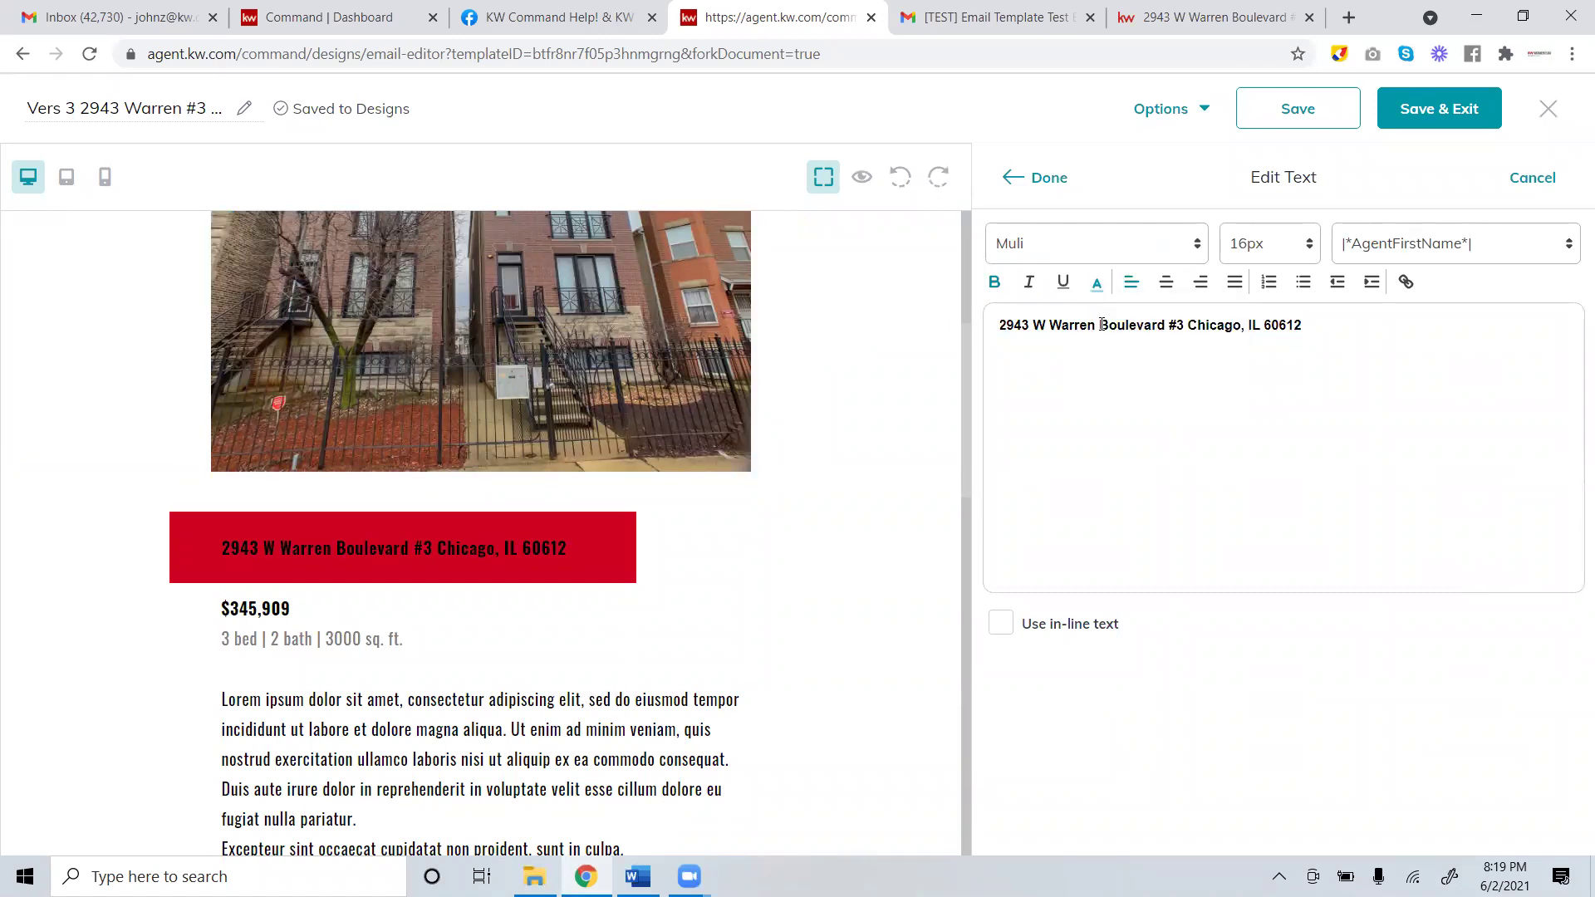
left_click(1045, 186)
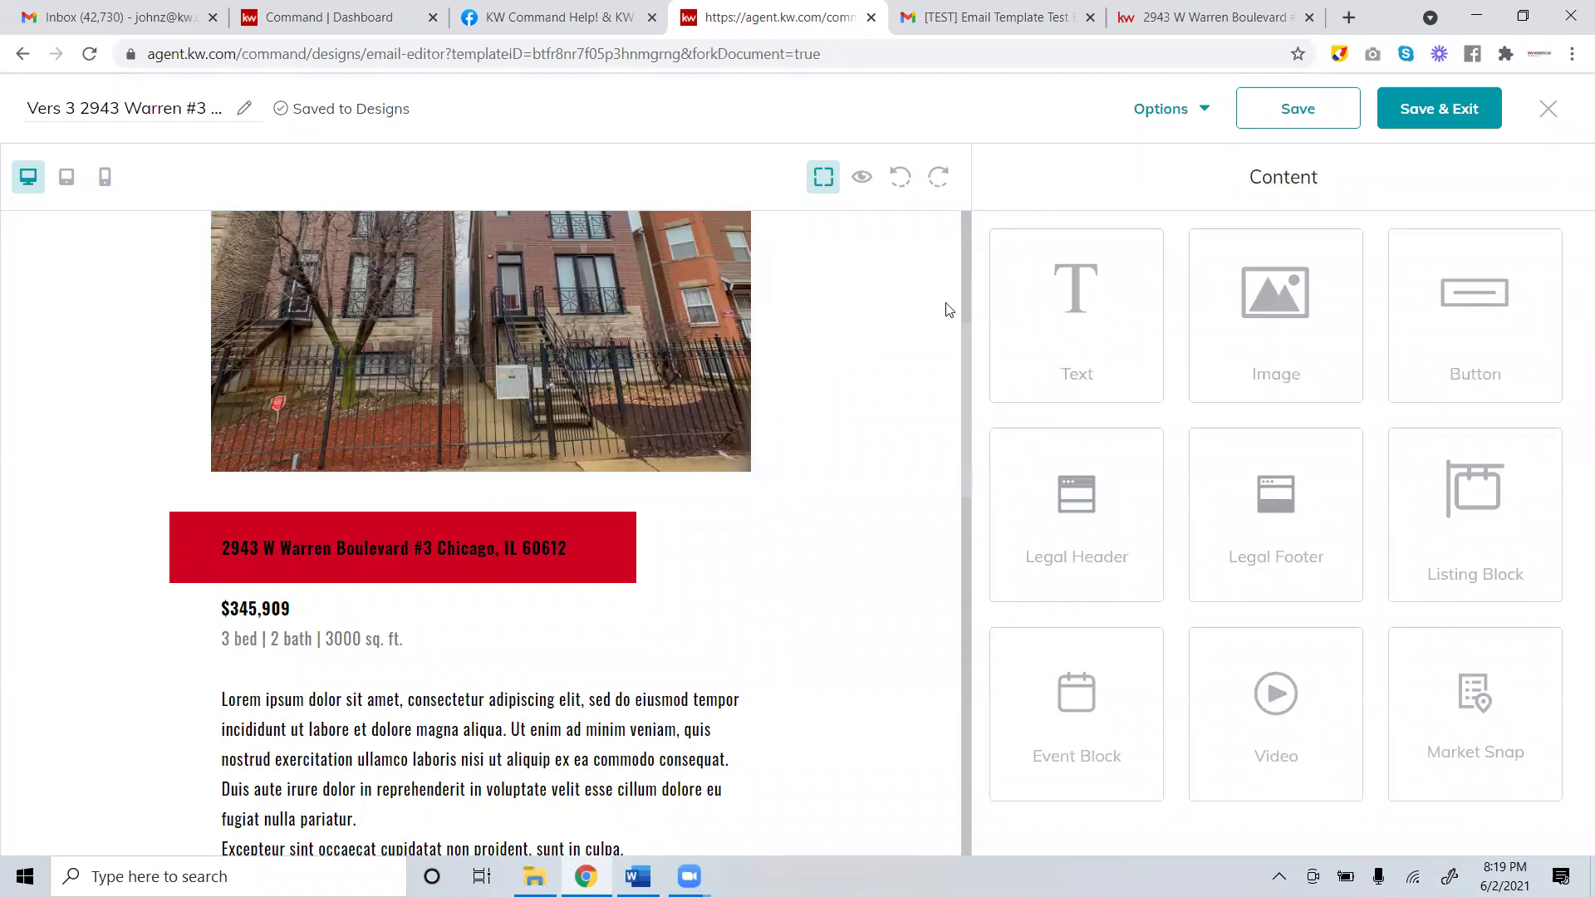
left_click(560, 535)
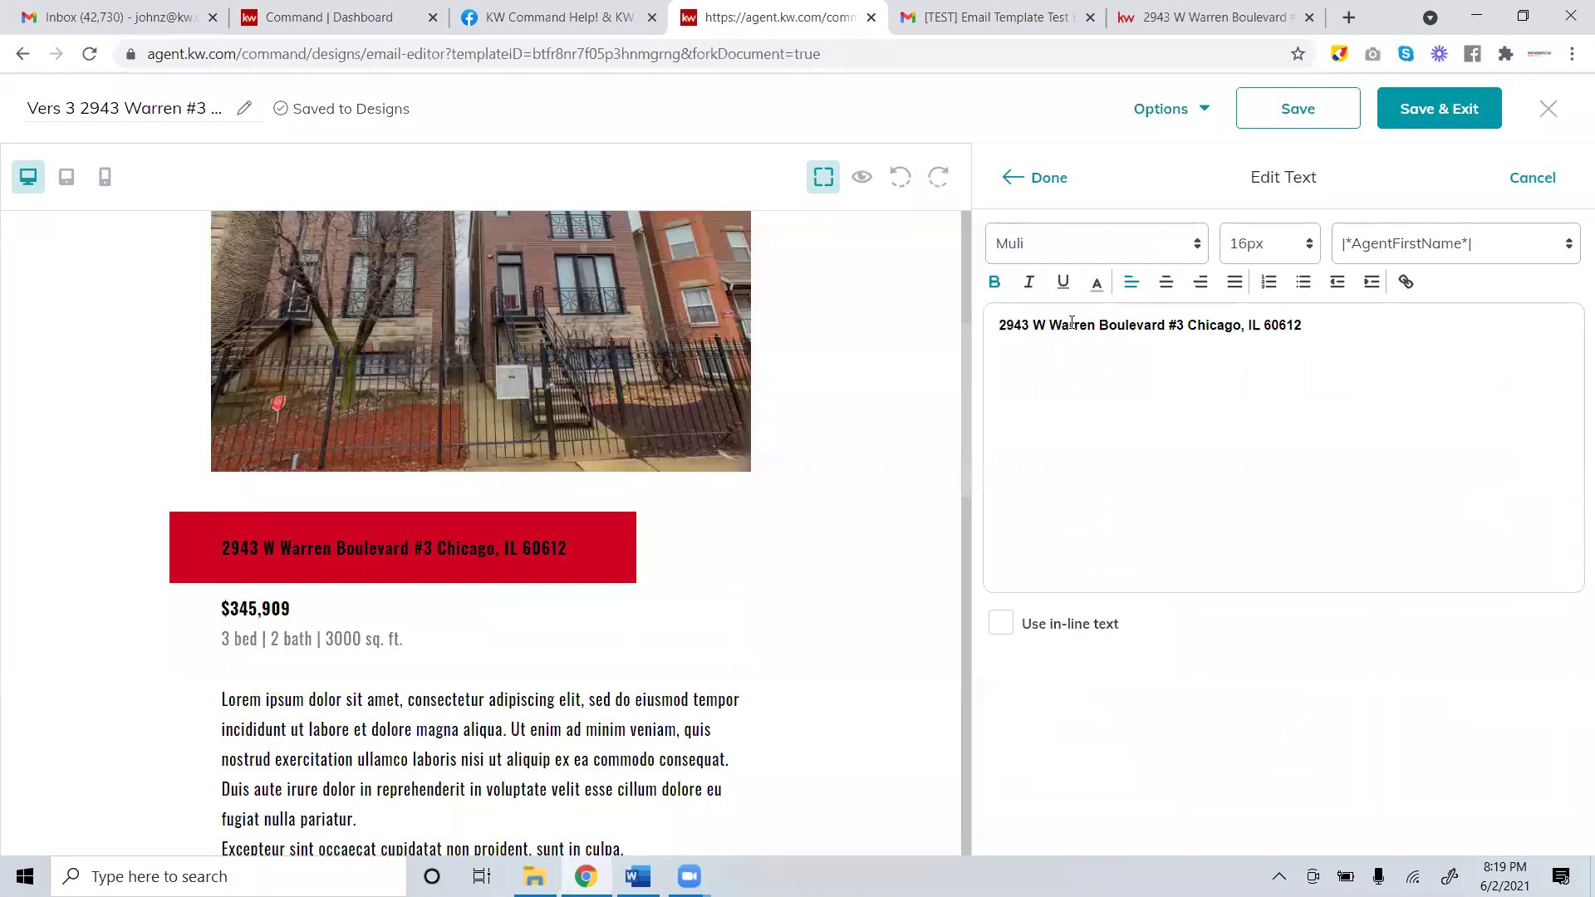
left_click(1096, 282)
left_click(1098, 334)
Select the whole address line and set its font colour to white.
double_click(1102, 327)
left_click(1102, 326)
left_click_drag(1303, 326, 957, 334)
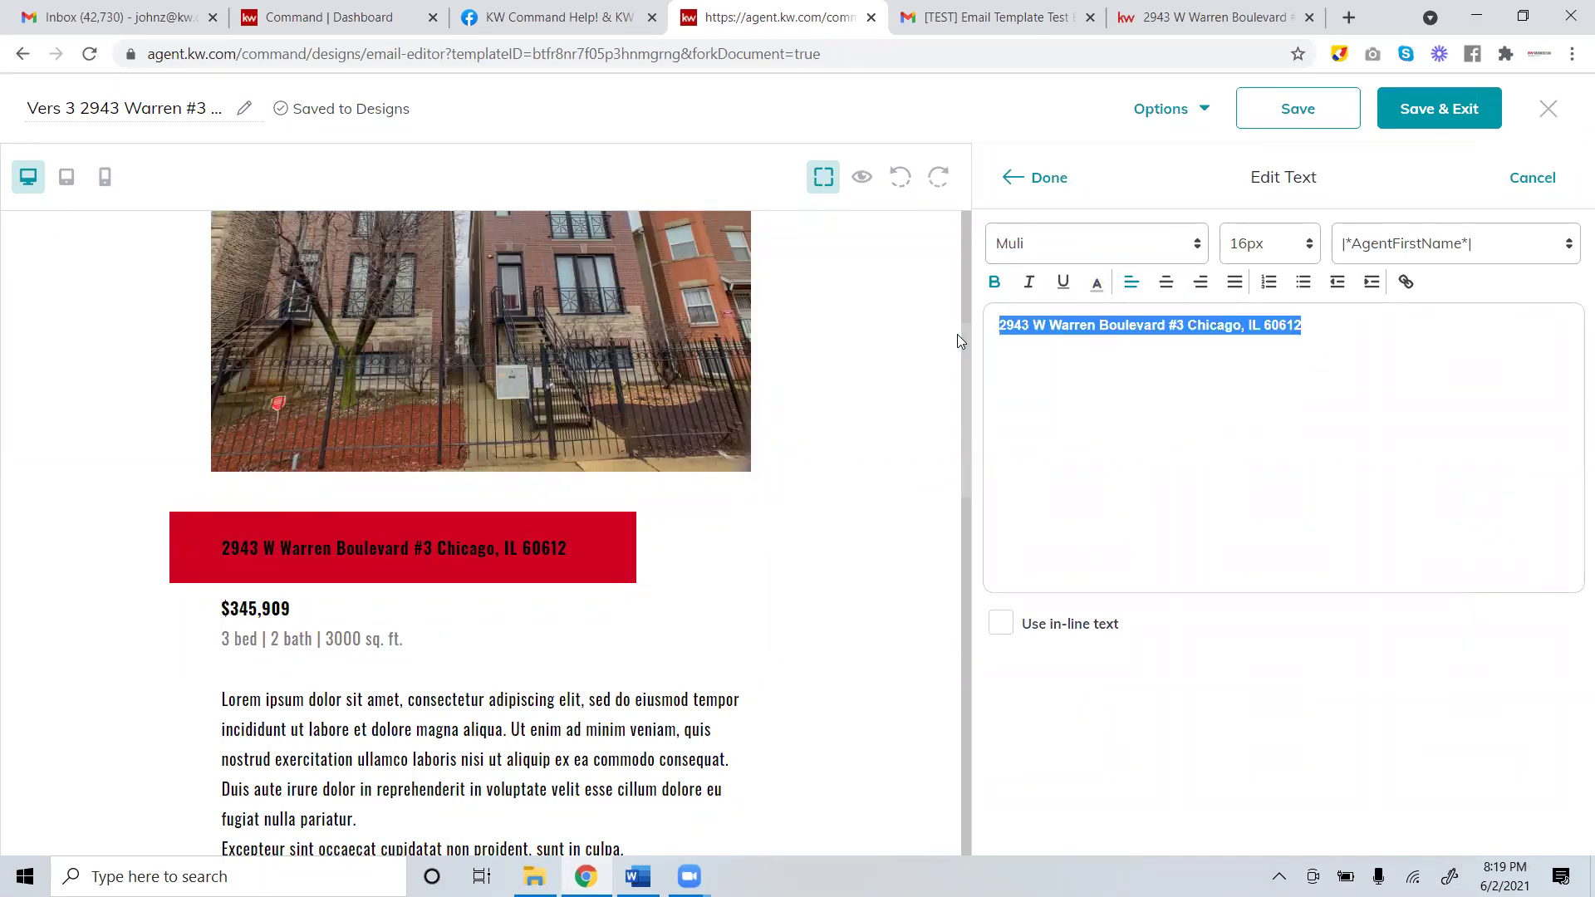
left_click(1096, 282)
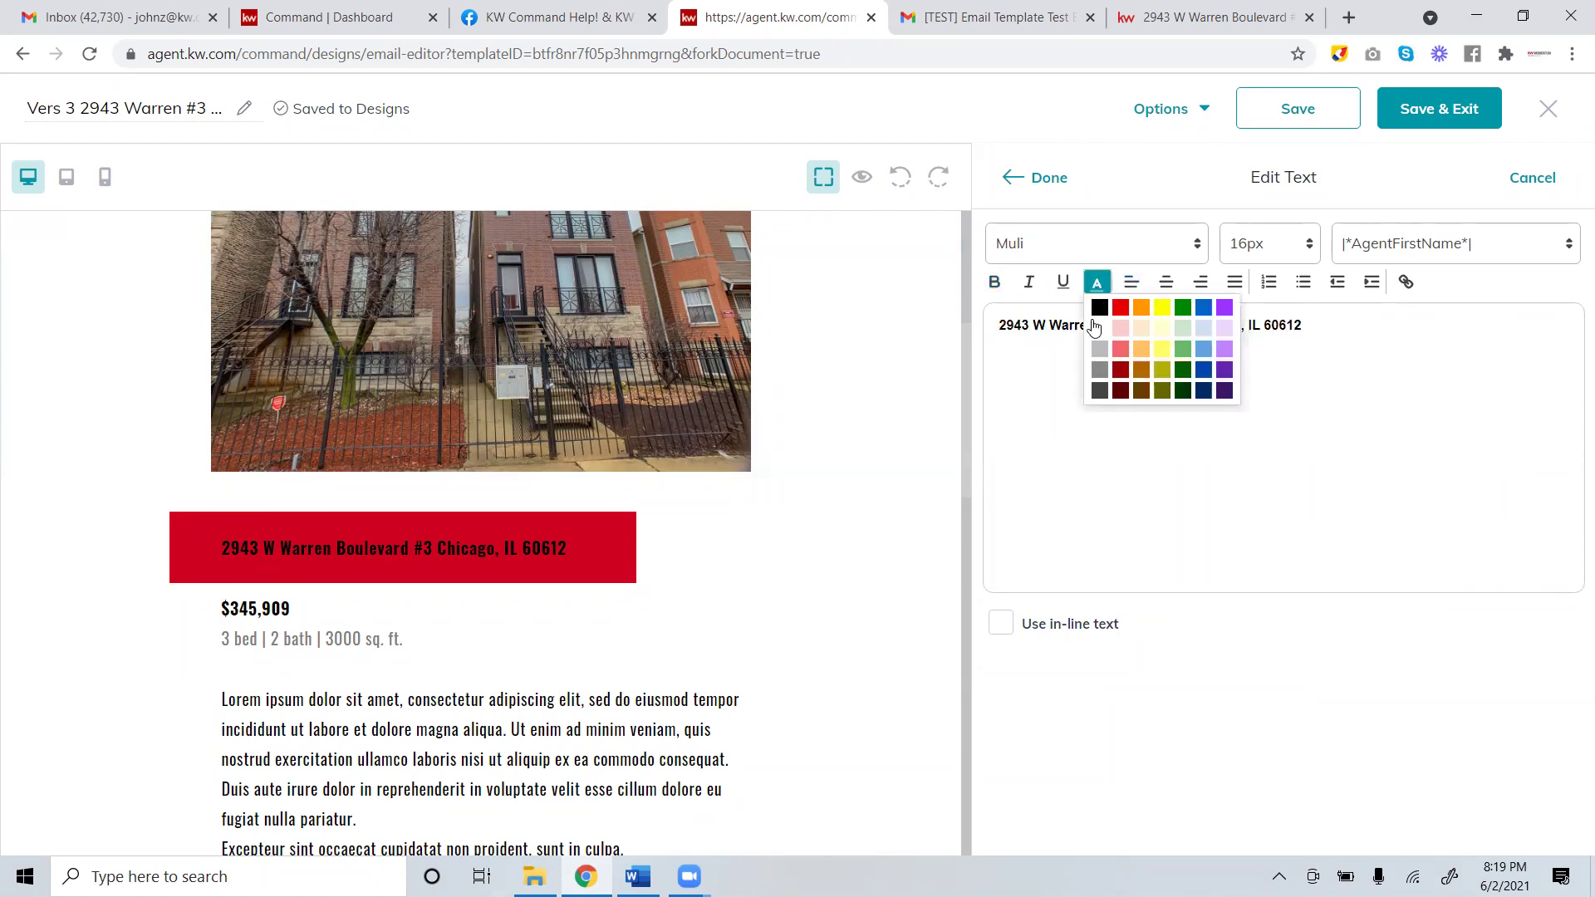
left_click(1096, 334)
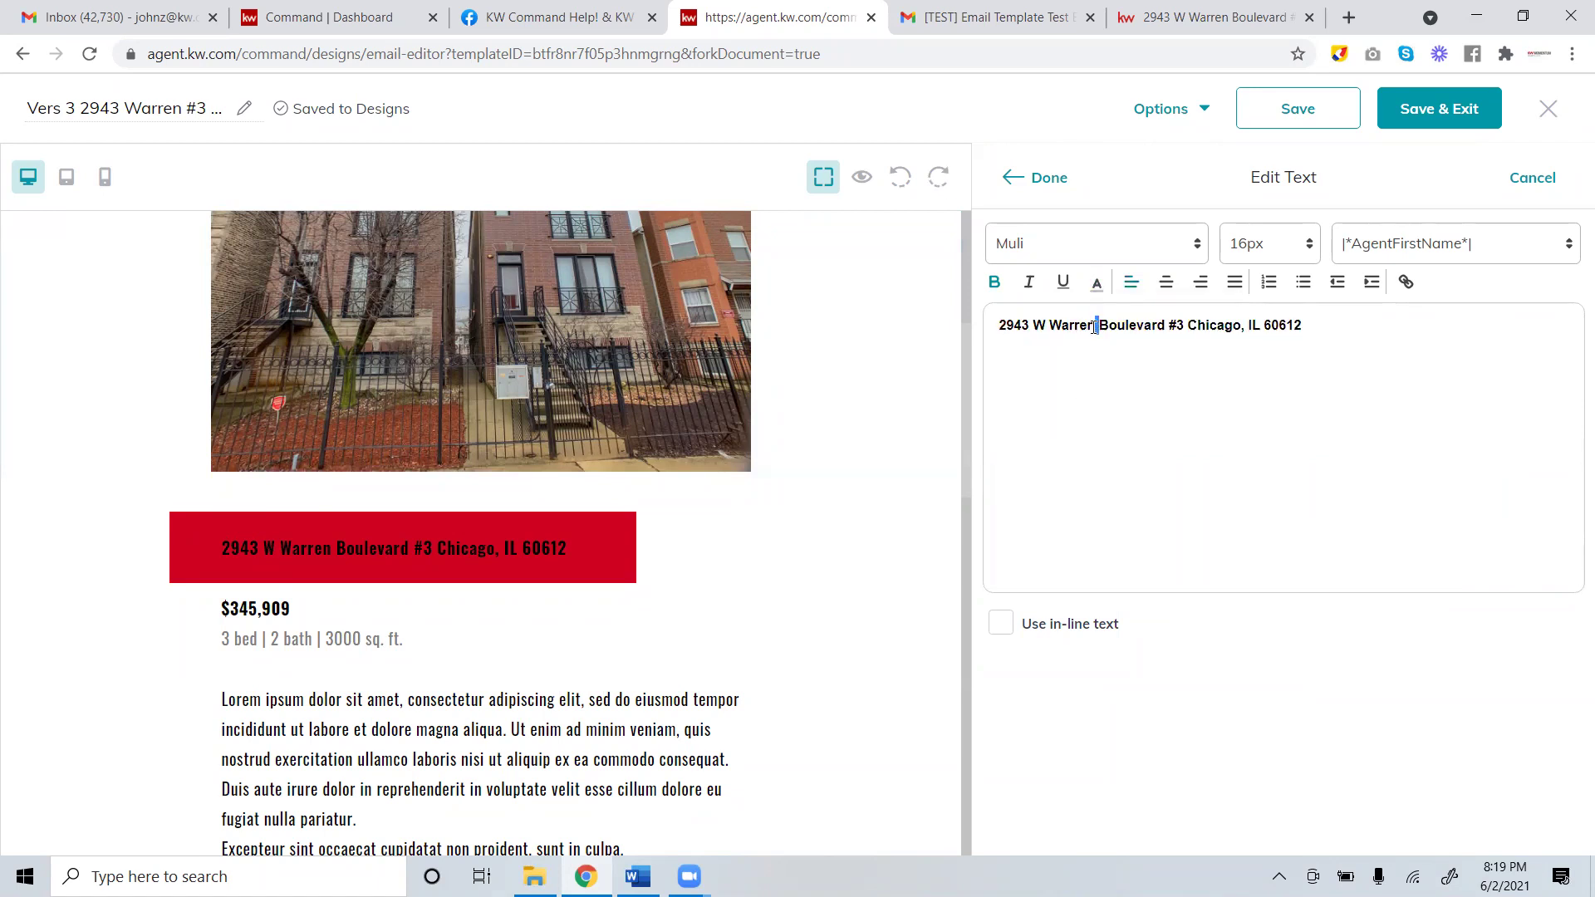
triple_click(1094, 326)
left_click(1097, 282)
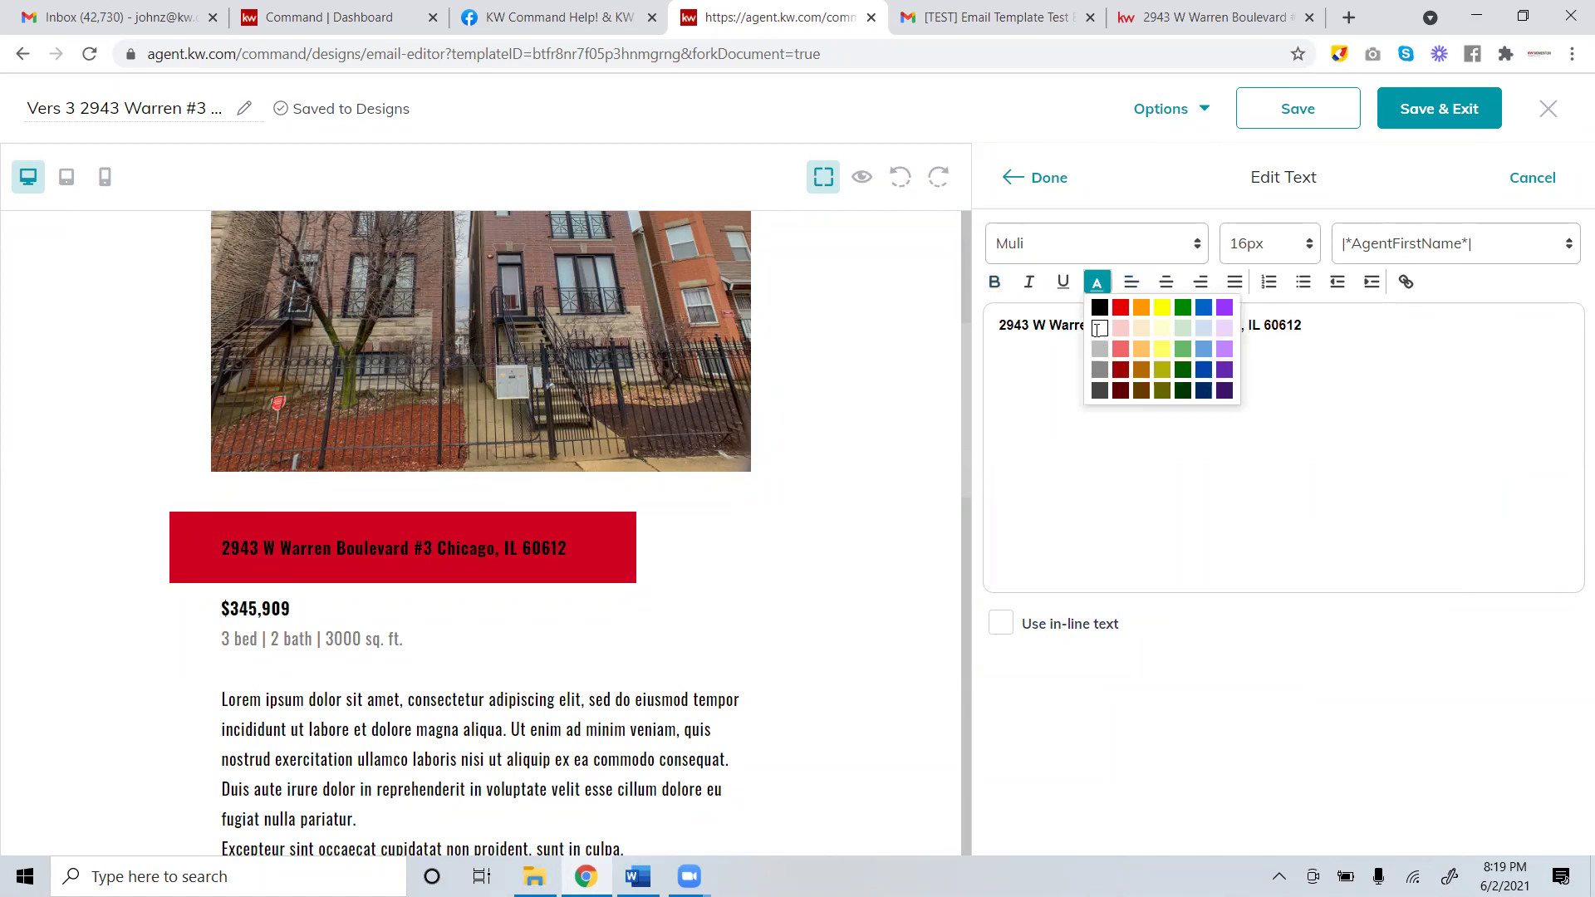
left_click(1098, 328)
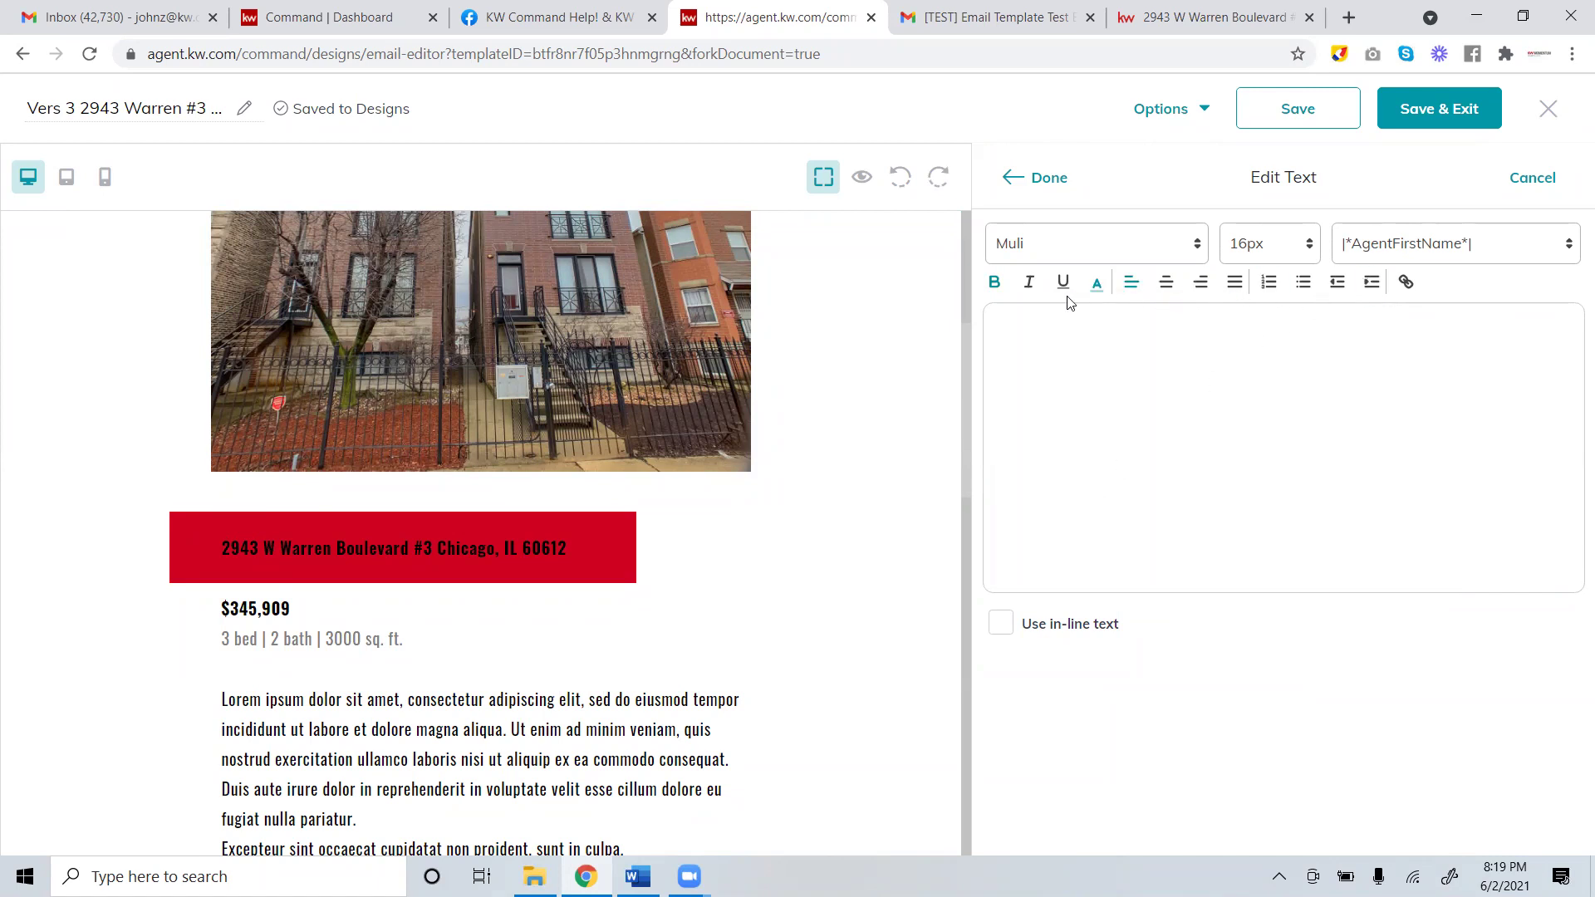
left_click(1029, 184)
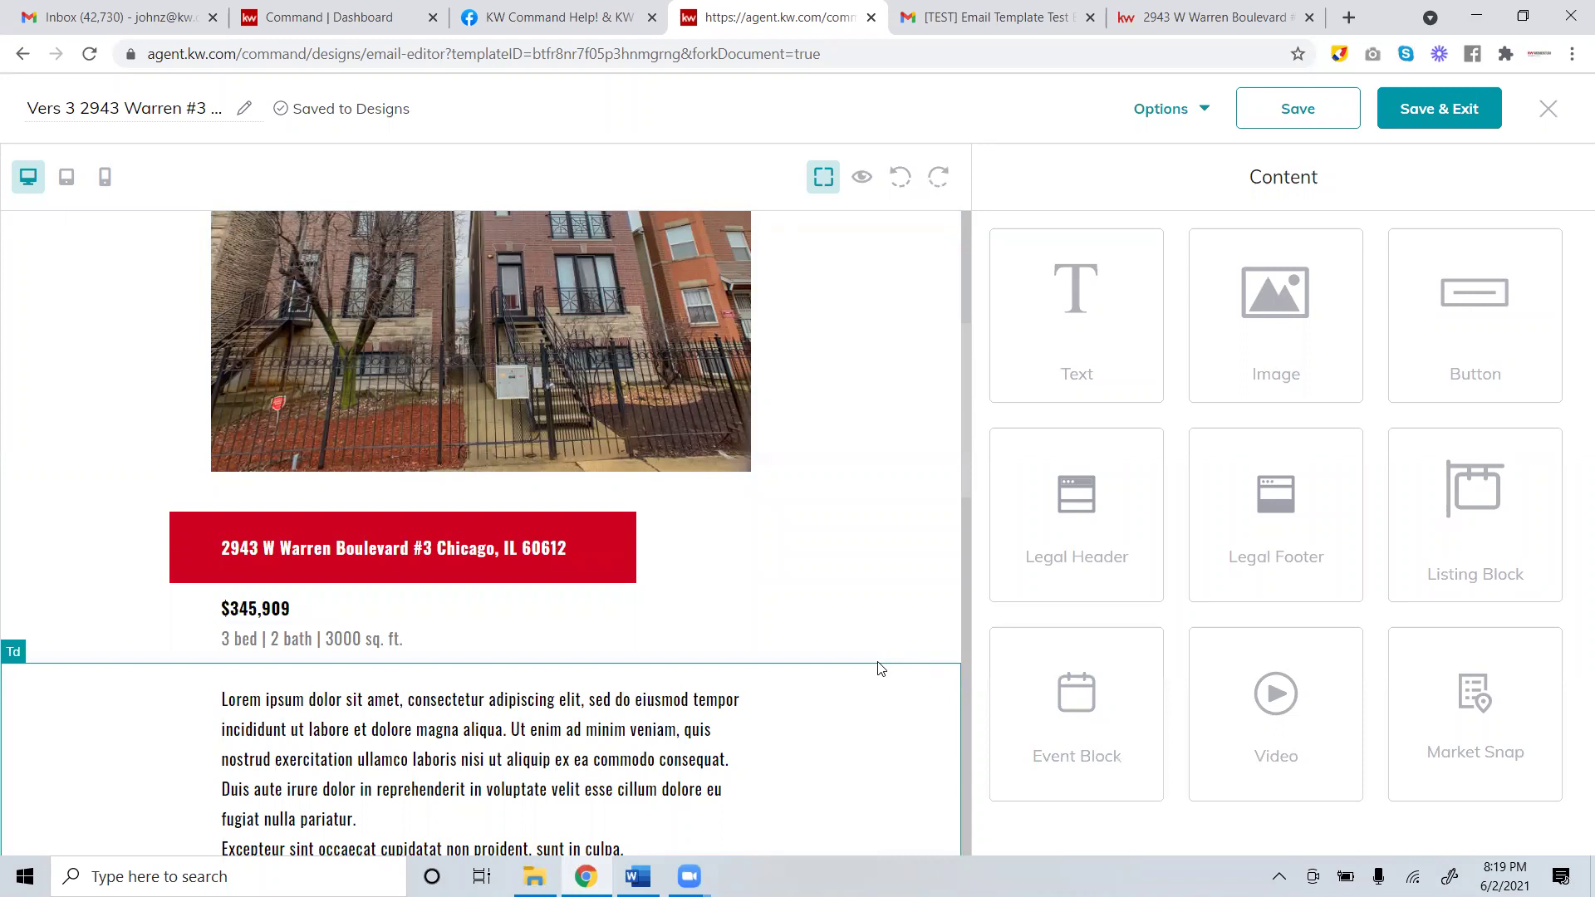
Change the price block to $235,000.
left_click(280, 614)
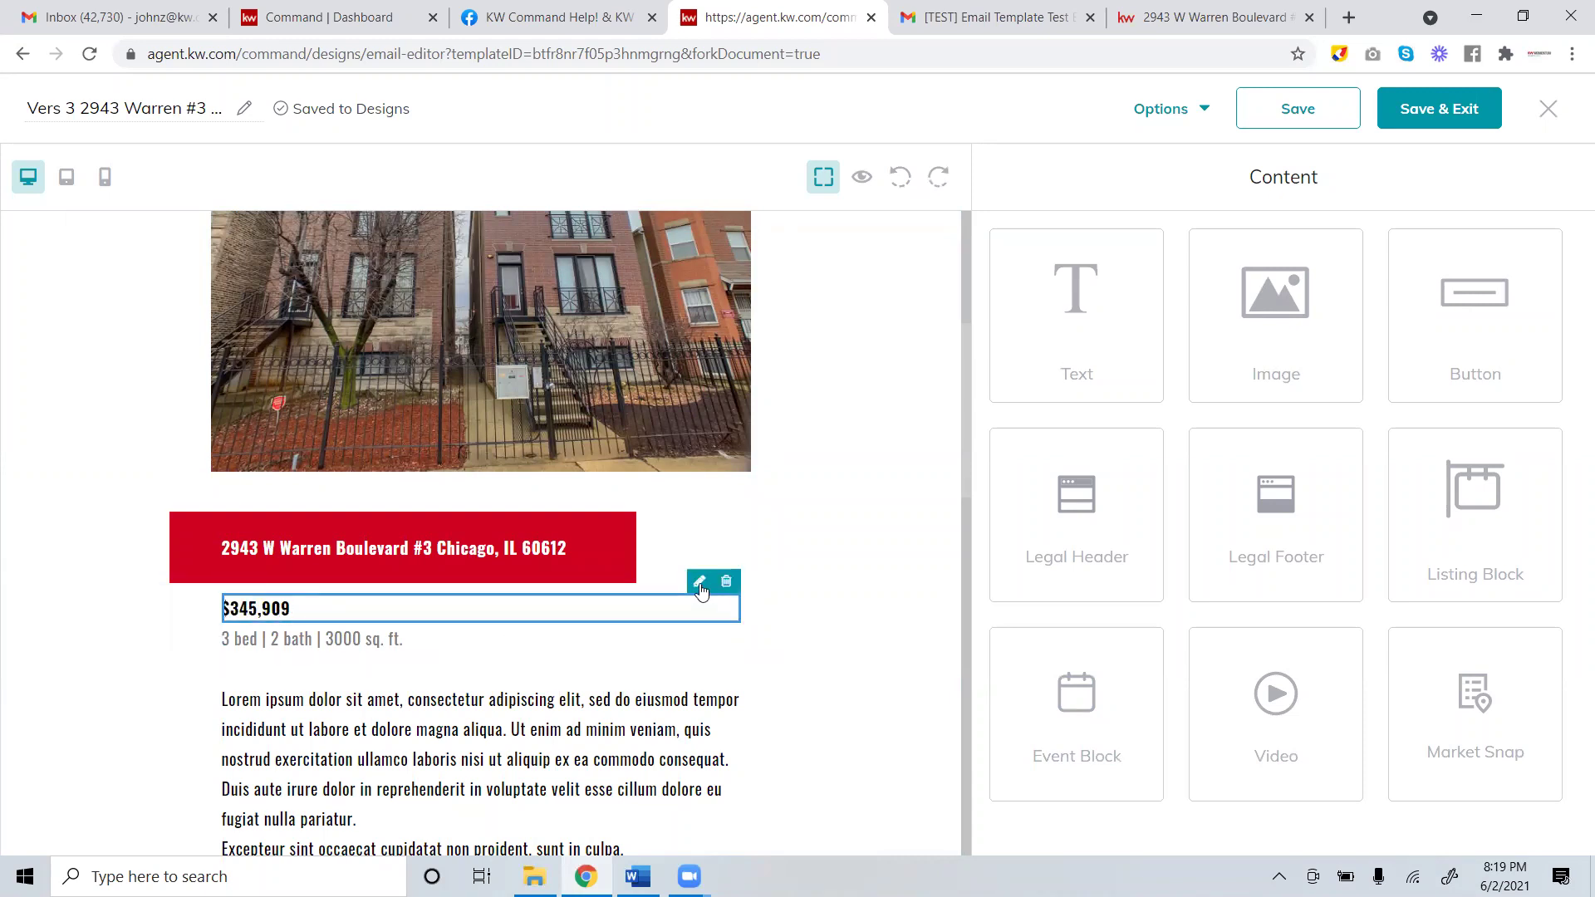
left_click(701, 580)
left_click_drag(1015, 324, 1174, 311)
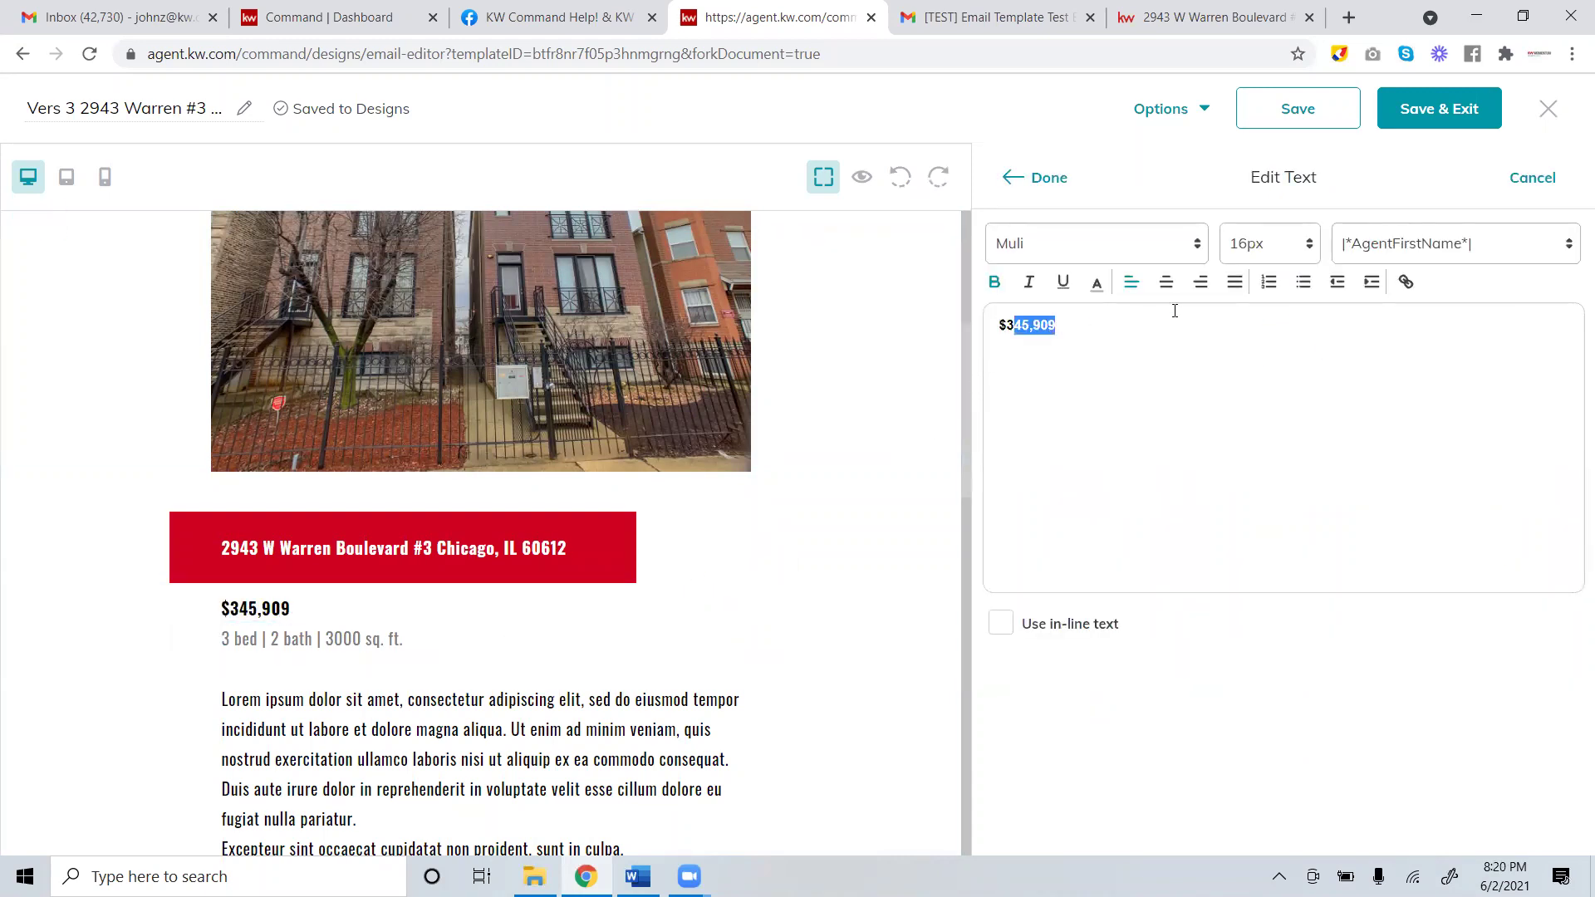
key("BackSpace")
key("BackSpace")
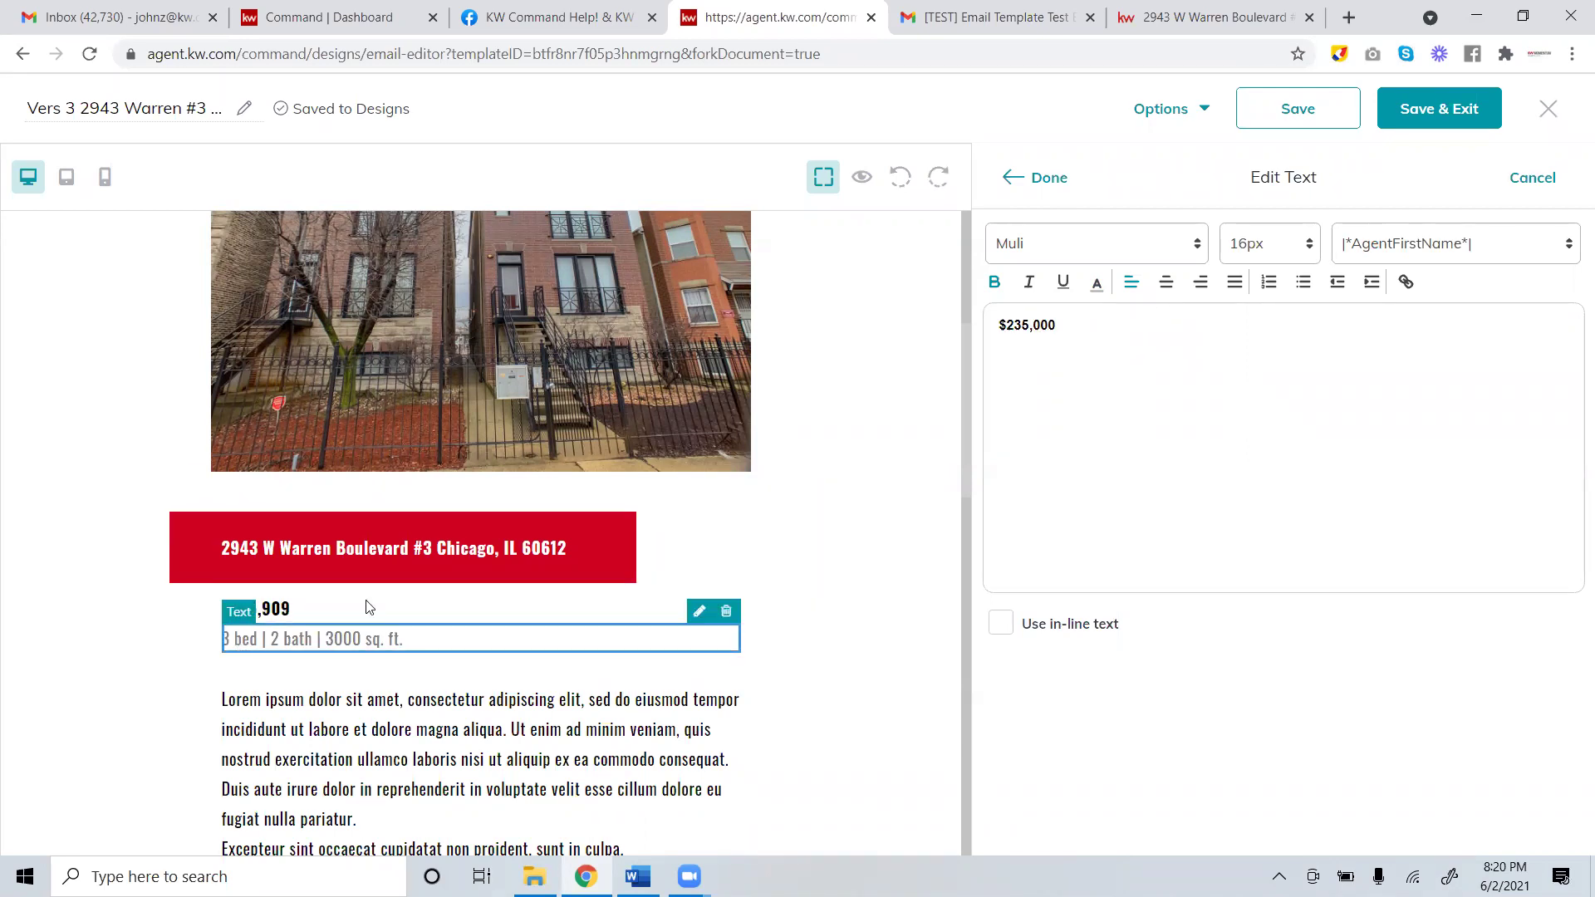
left_click(1038, 180)
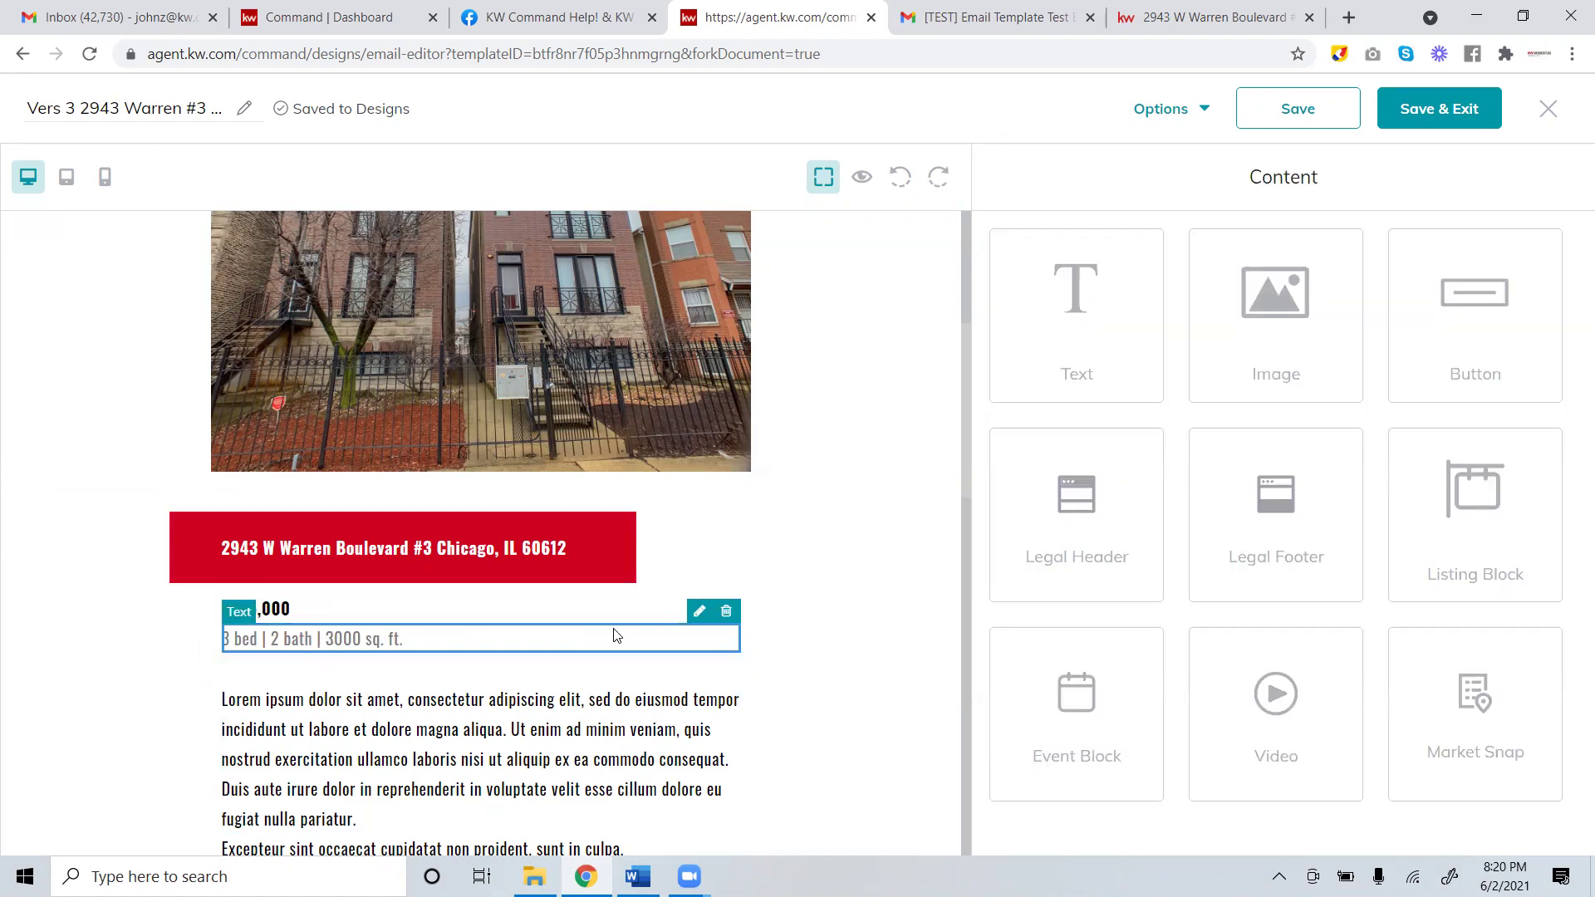
Change the details line to 2 bed | 2 bath | 1200 sq. ft.
left_click(697, 615)
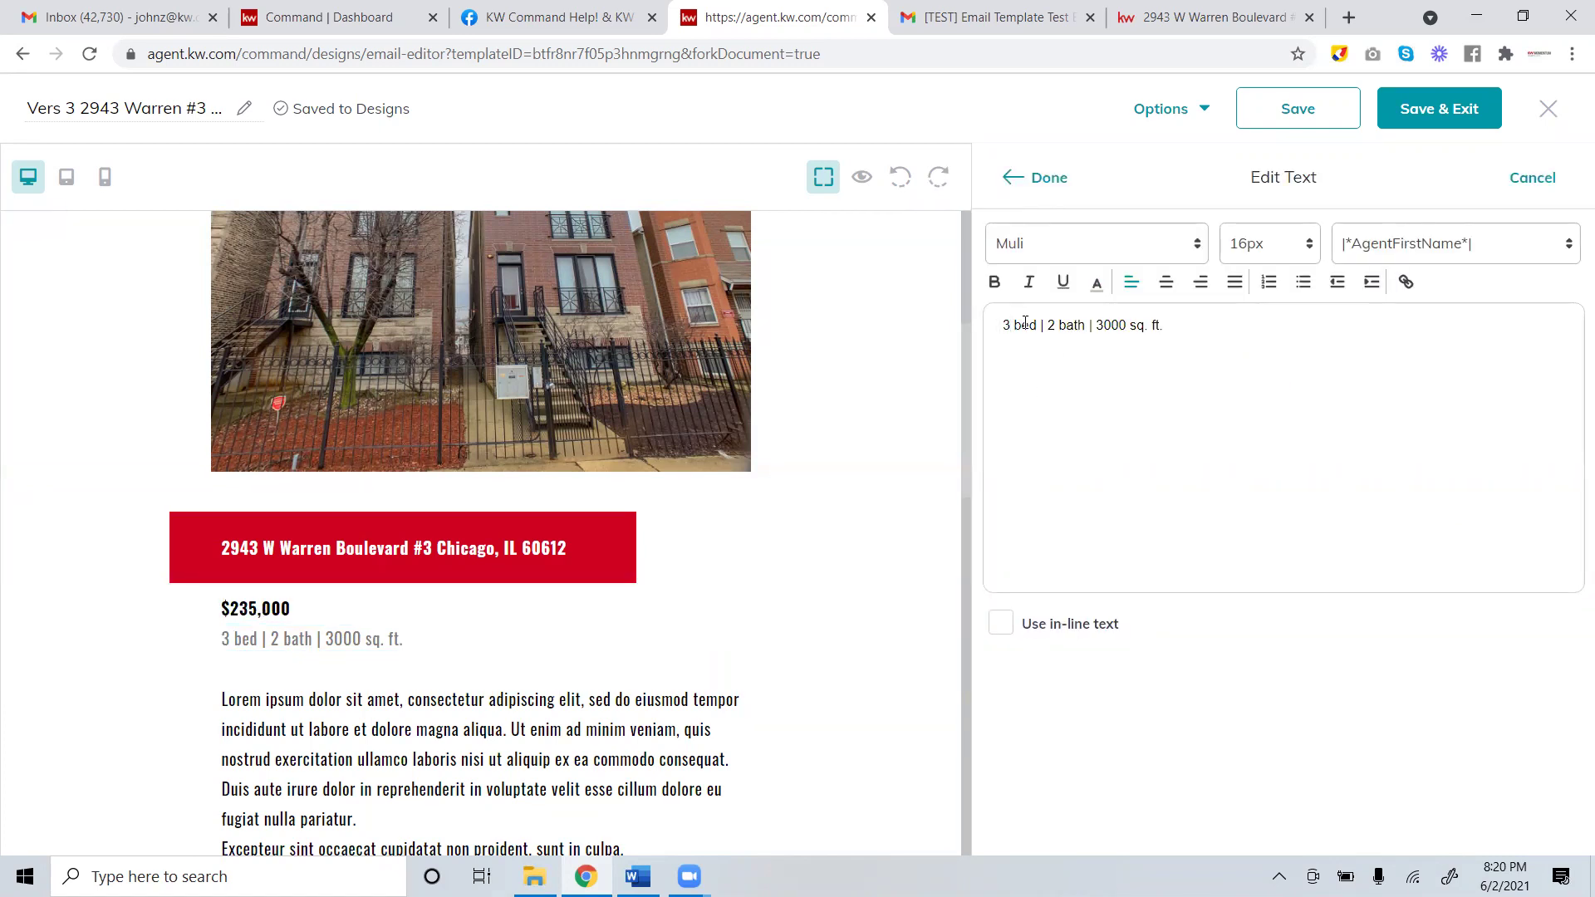
key("BackSpace")
type("2")
key("BackSpace")
key("BackSpace")
key("BackSpace")
key("BackSpace")
type("1200")
left_click(1043, 177)
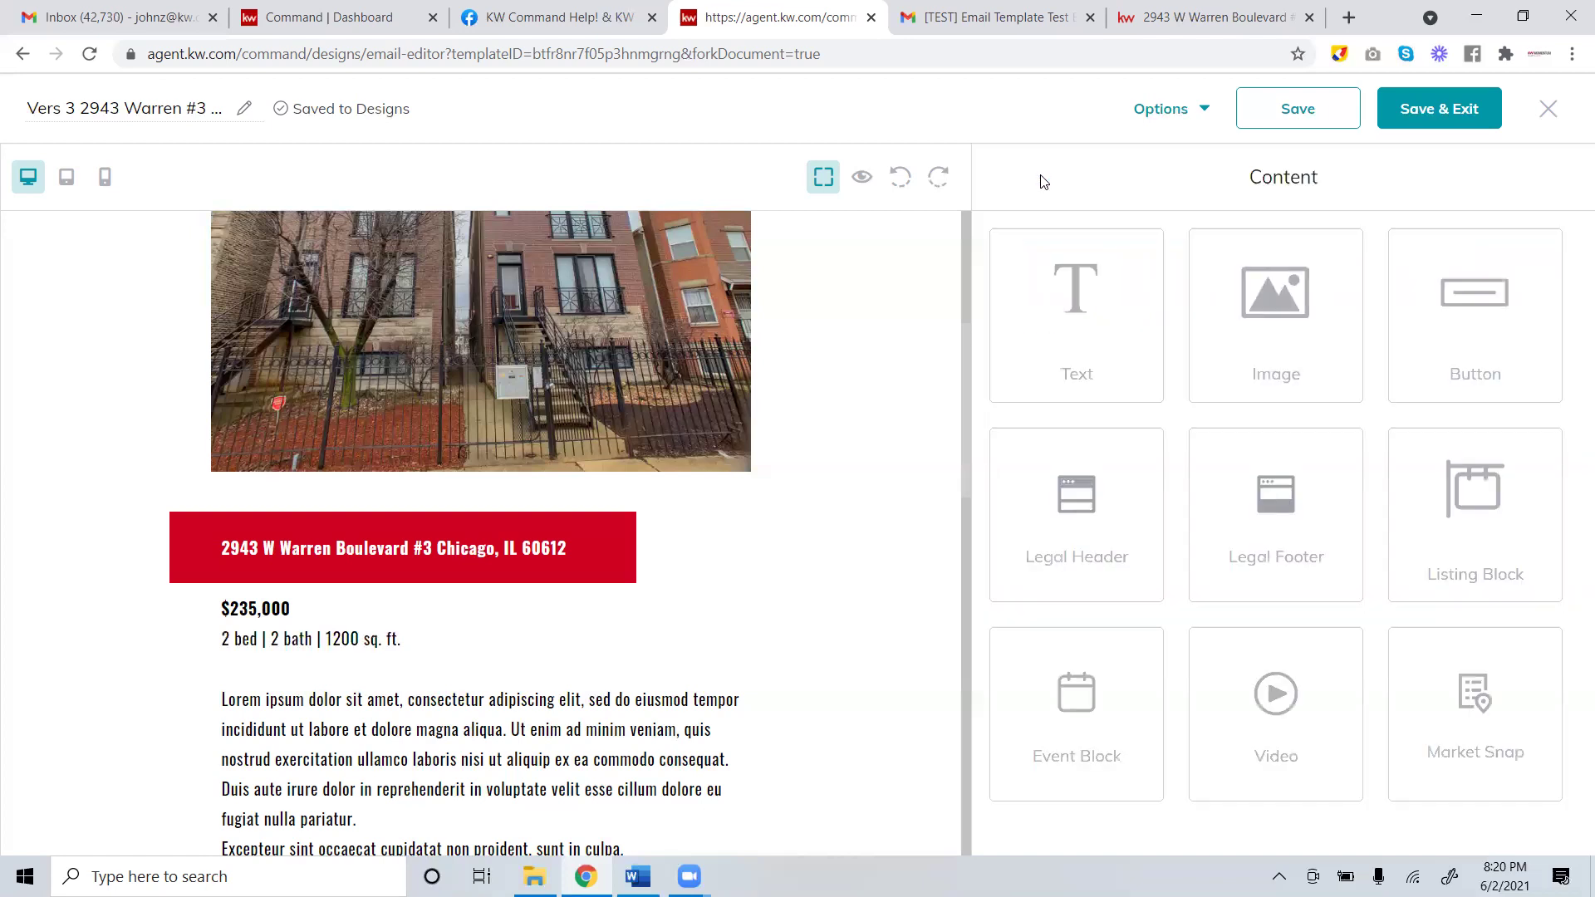
Delete the Excepteur sentence block from the email.
scroll(614, 689, "down", 3)
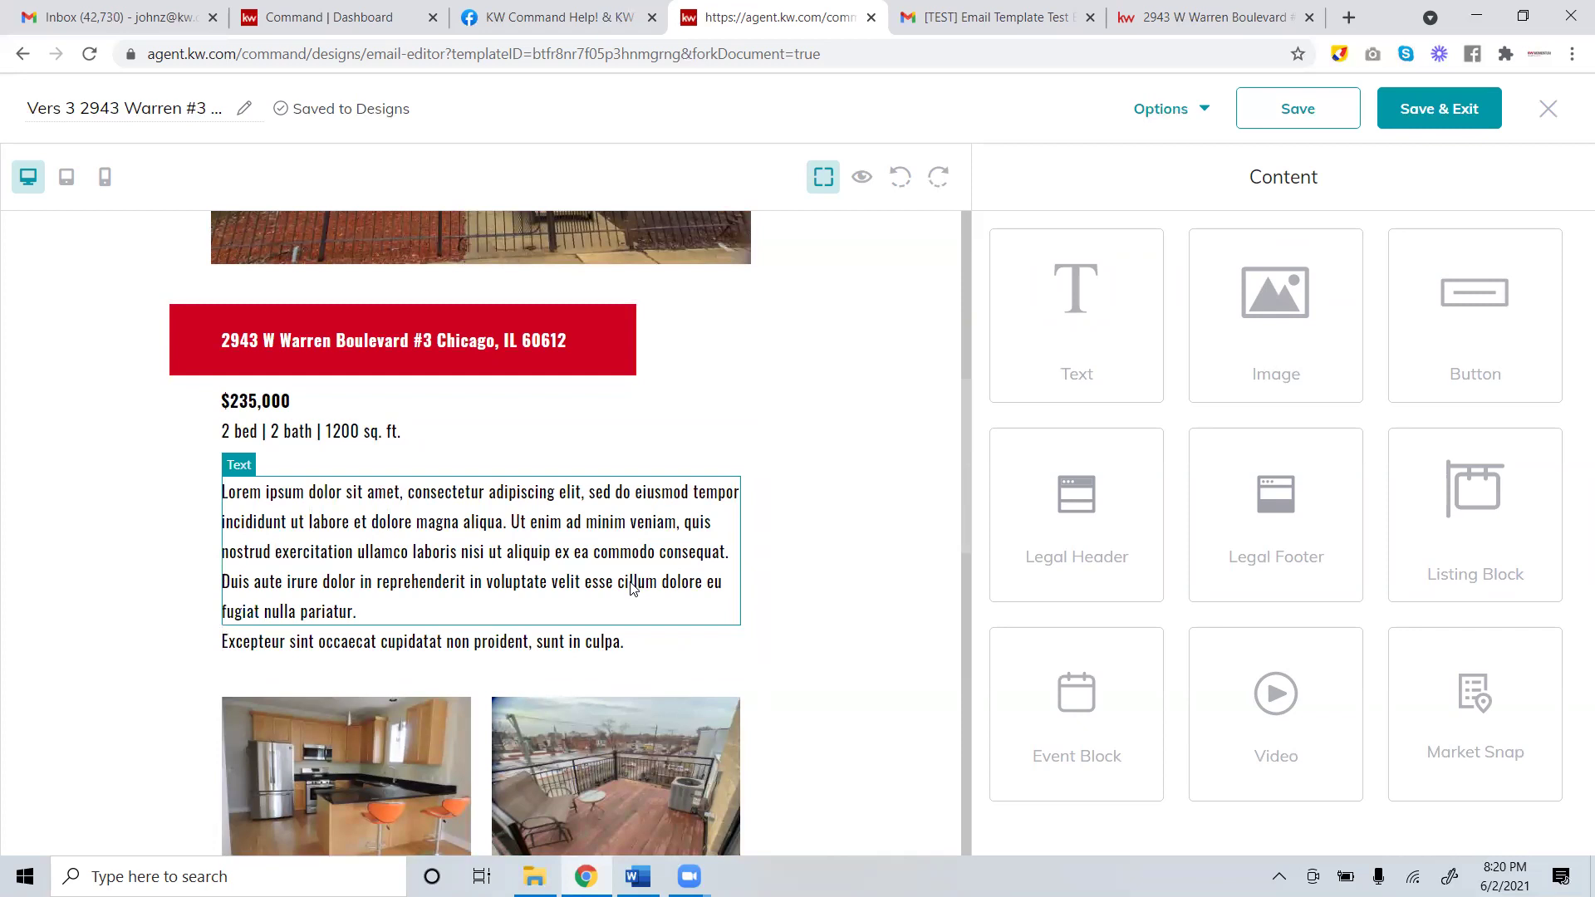
left_click(674, 640)
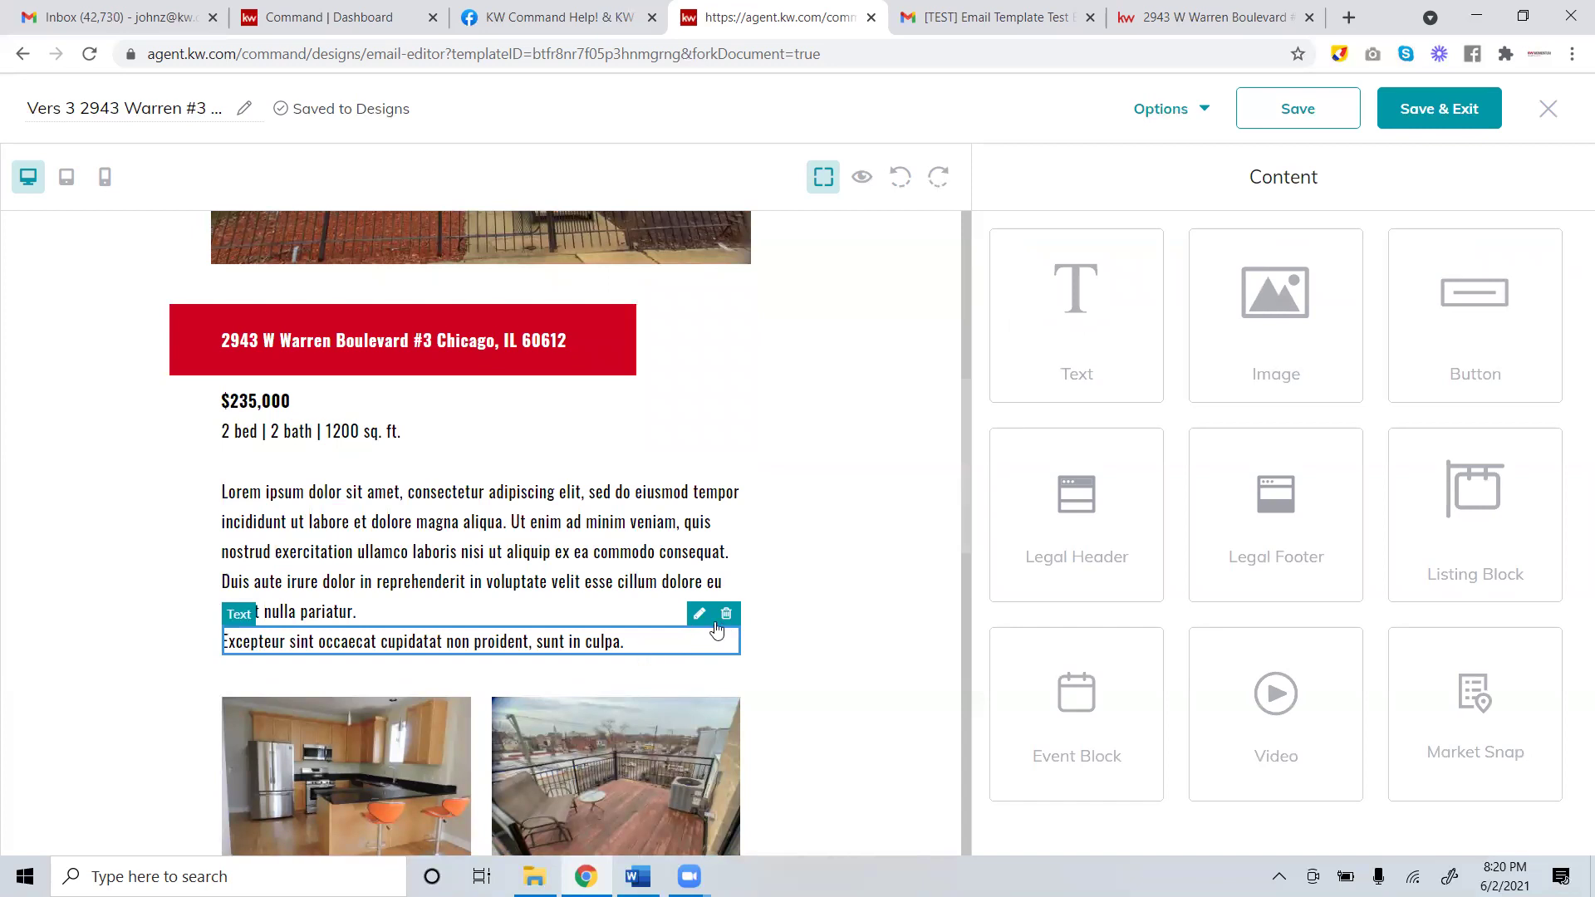
left_click(726, 614)
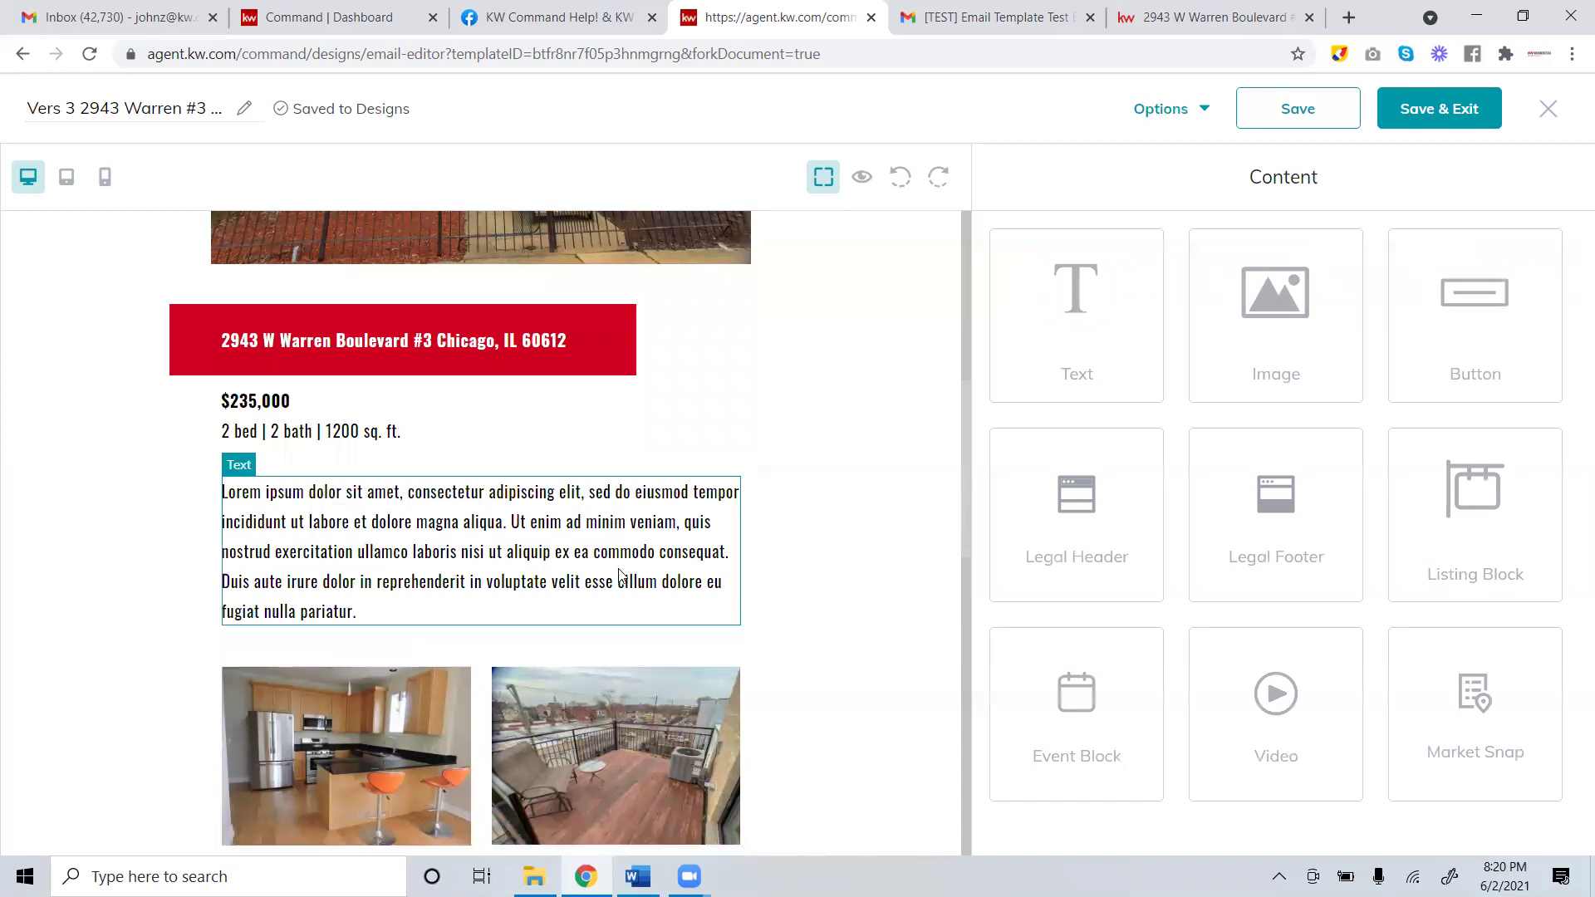
left_click(1180, 10)
Expand Property Details with See more and review the parking, appliance, HOA and tax rows.
scroll(982, 417, "down", 15)
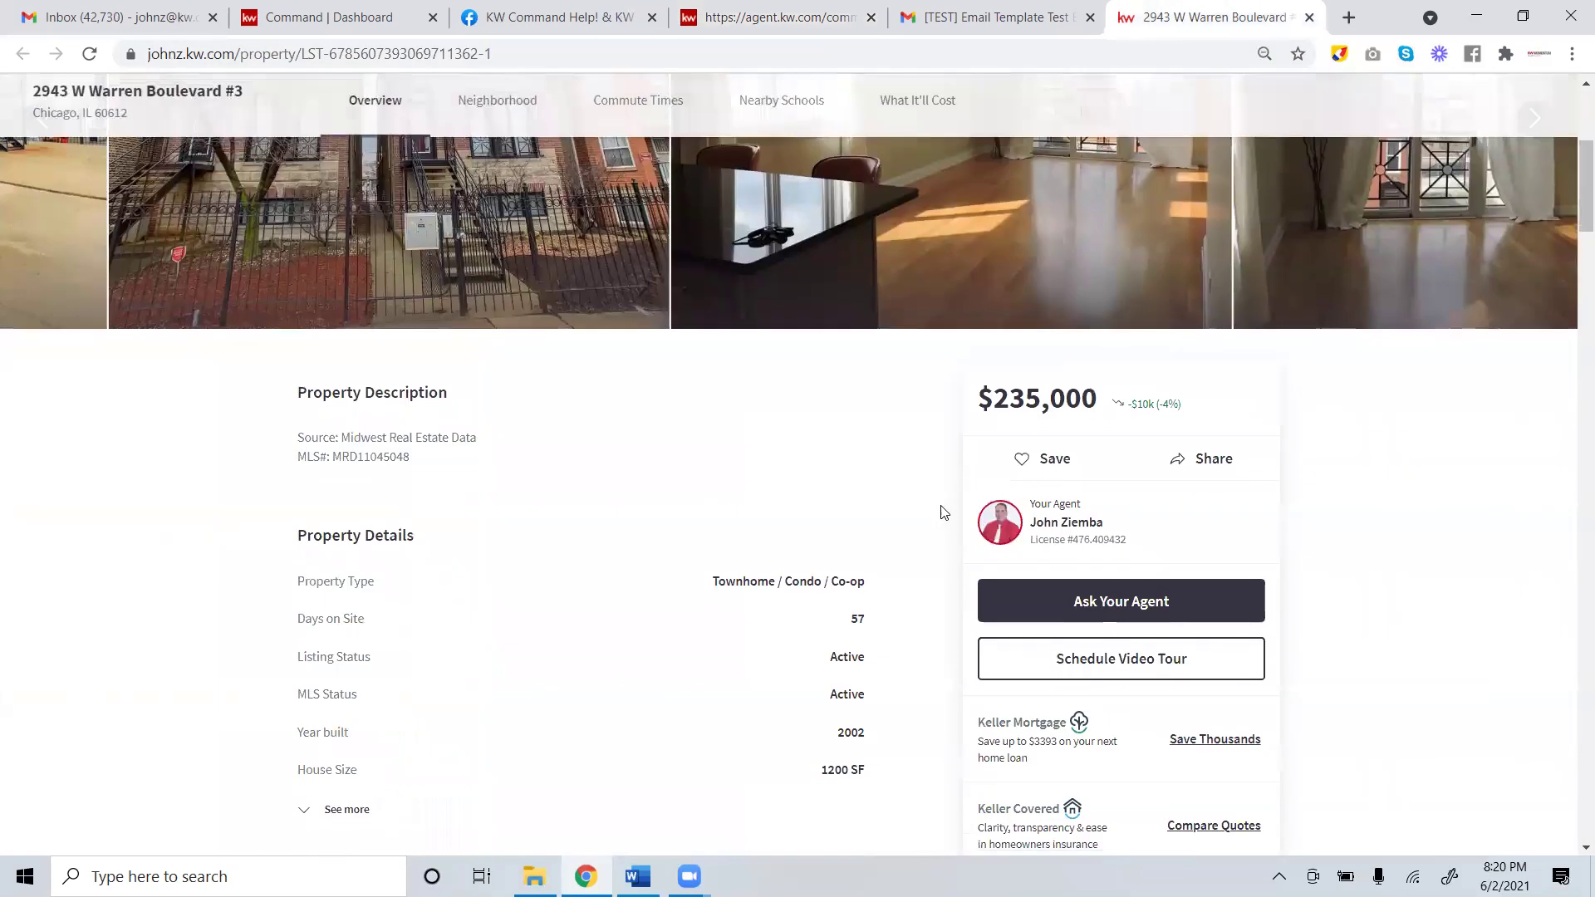
scroll(616, 573, "up", 15)
scroll(652, 587, "down", 20)
scroll(660, 606, "up", 12)
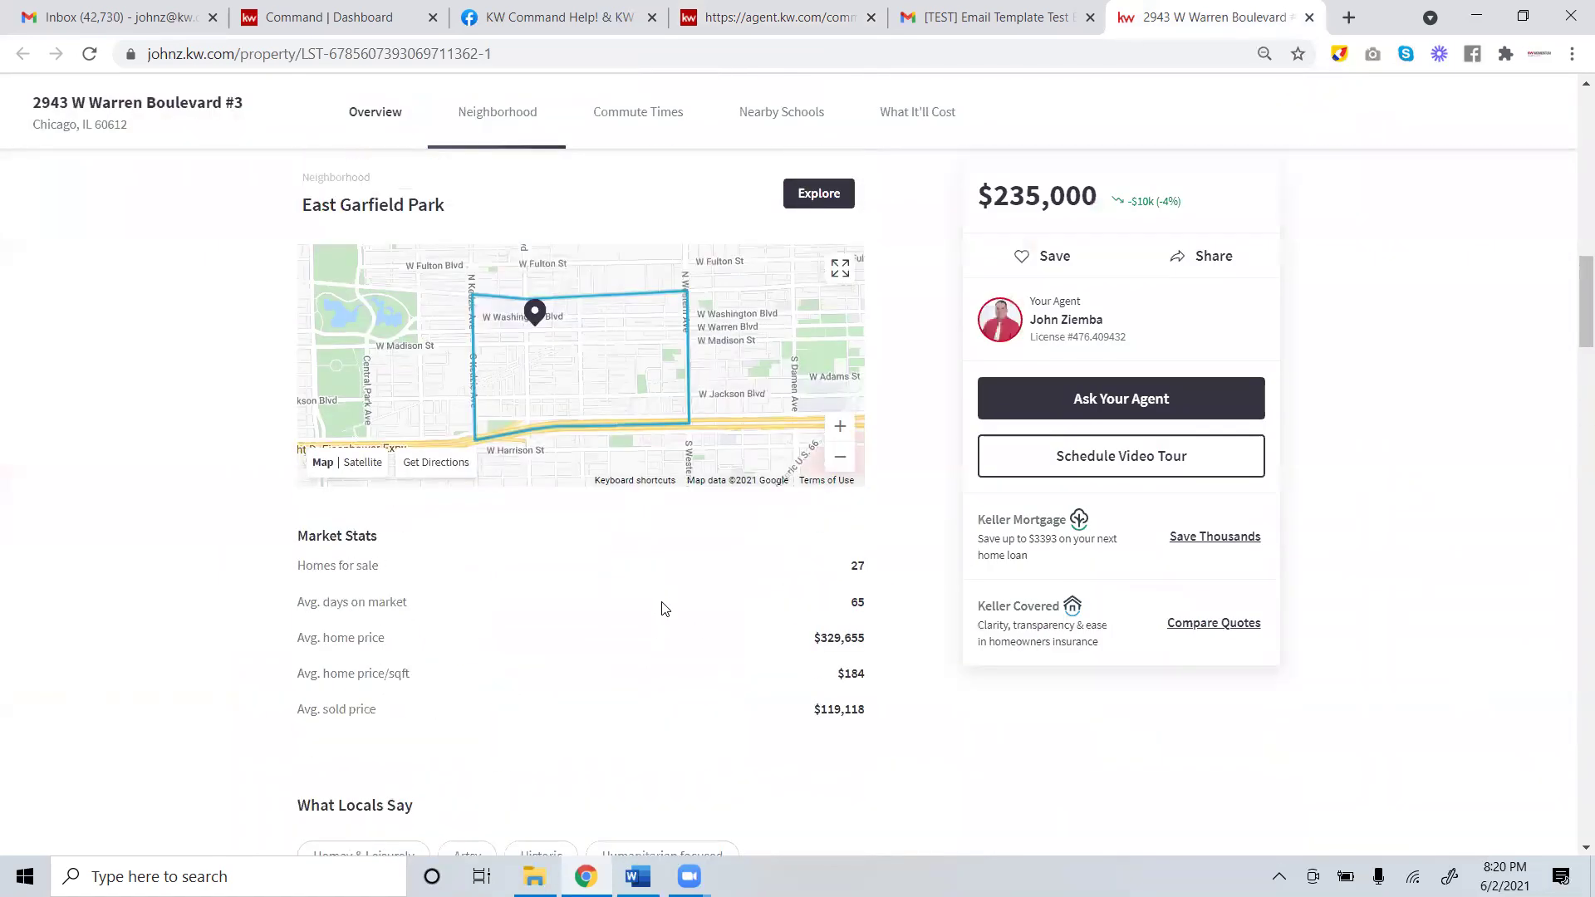
scroll(662, 609, "up", 6)
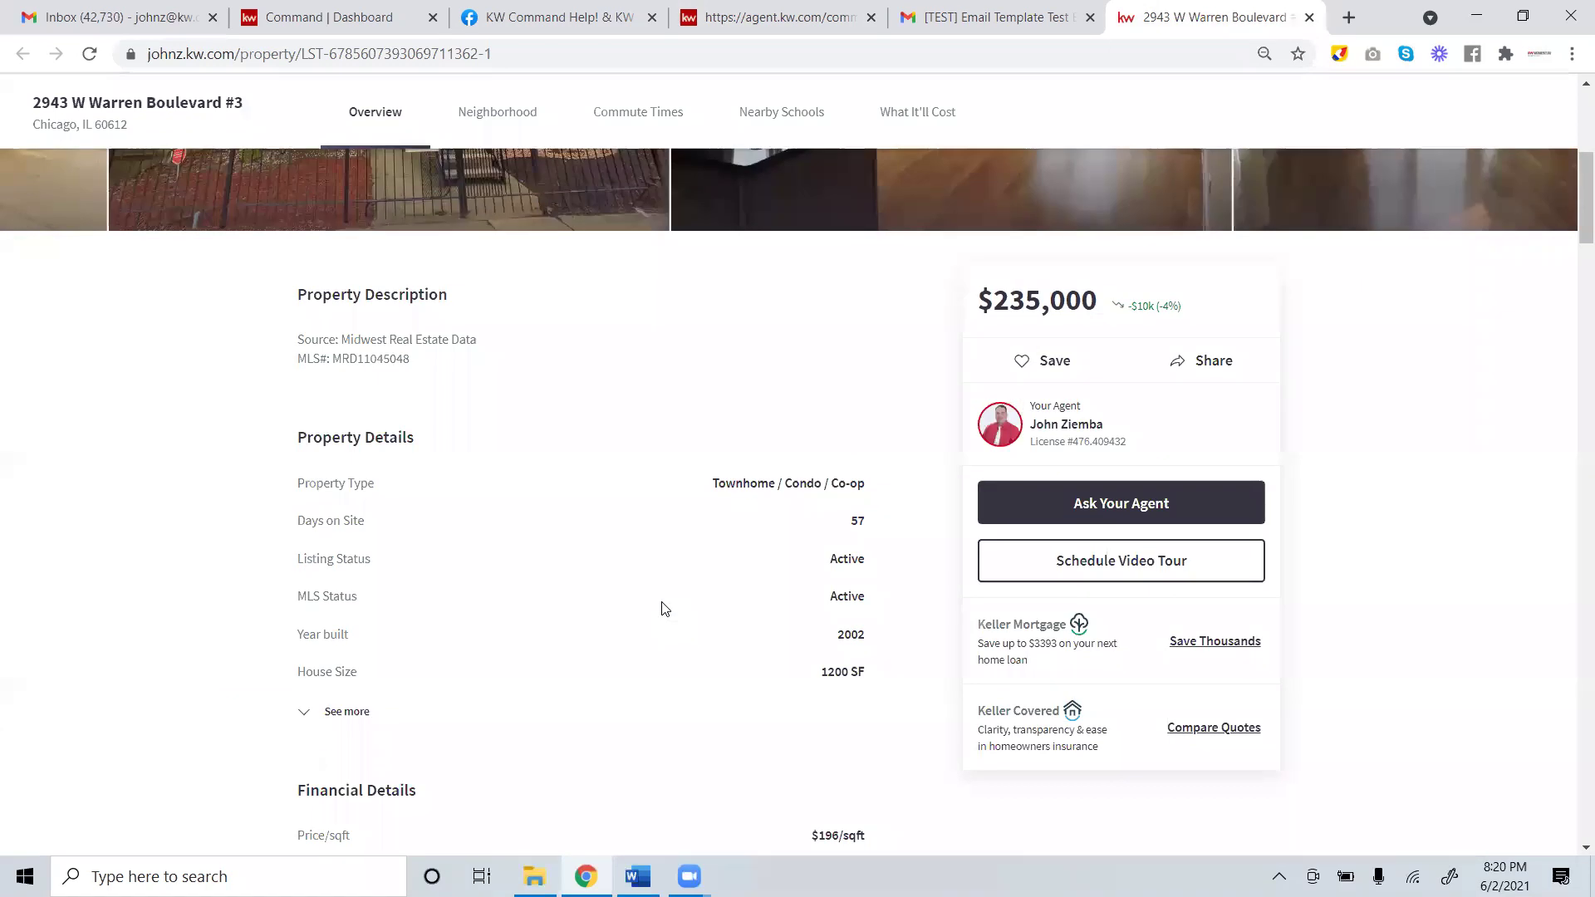
scroll(665, 609, "up", 2)
scroll(665, 610, "down", 4)
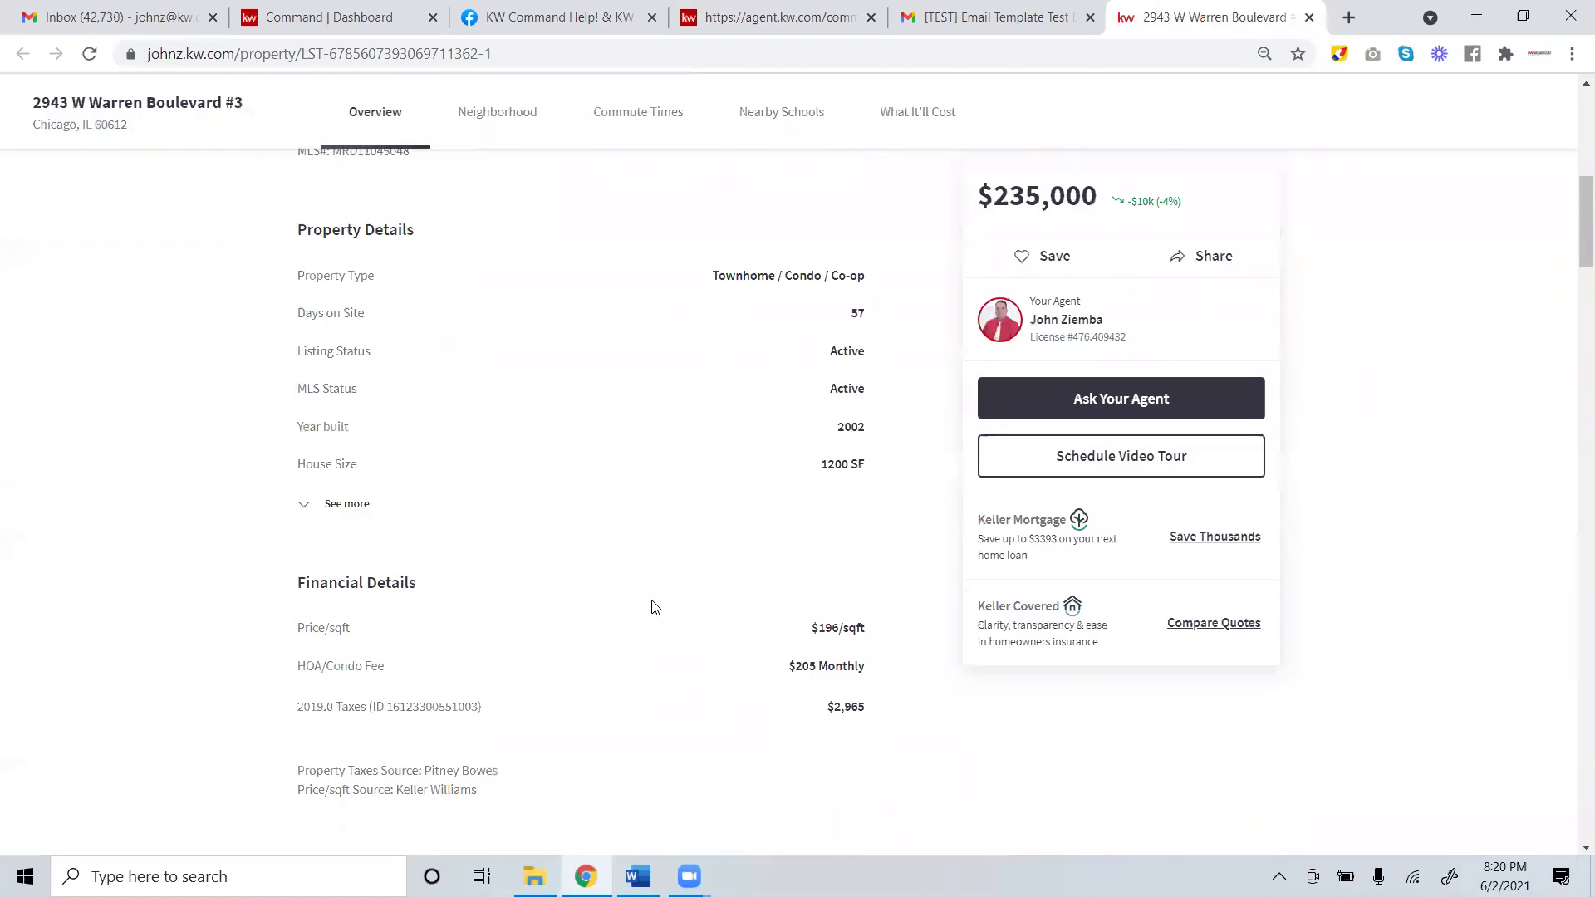
scroll(652, 606, "down", 2)
left_click(347, 299)
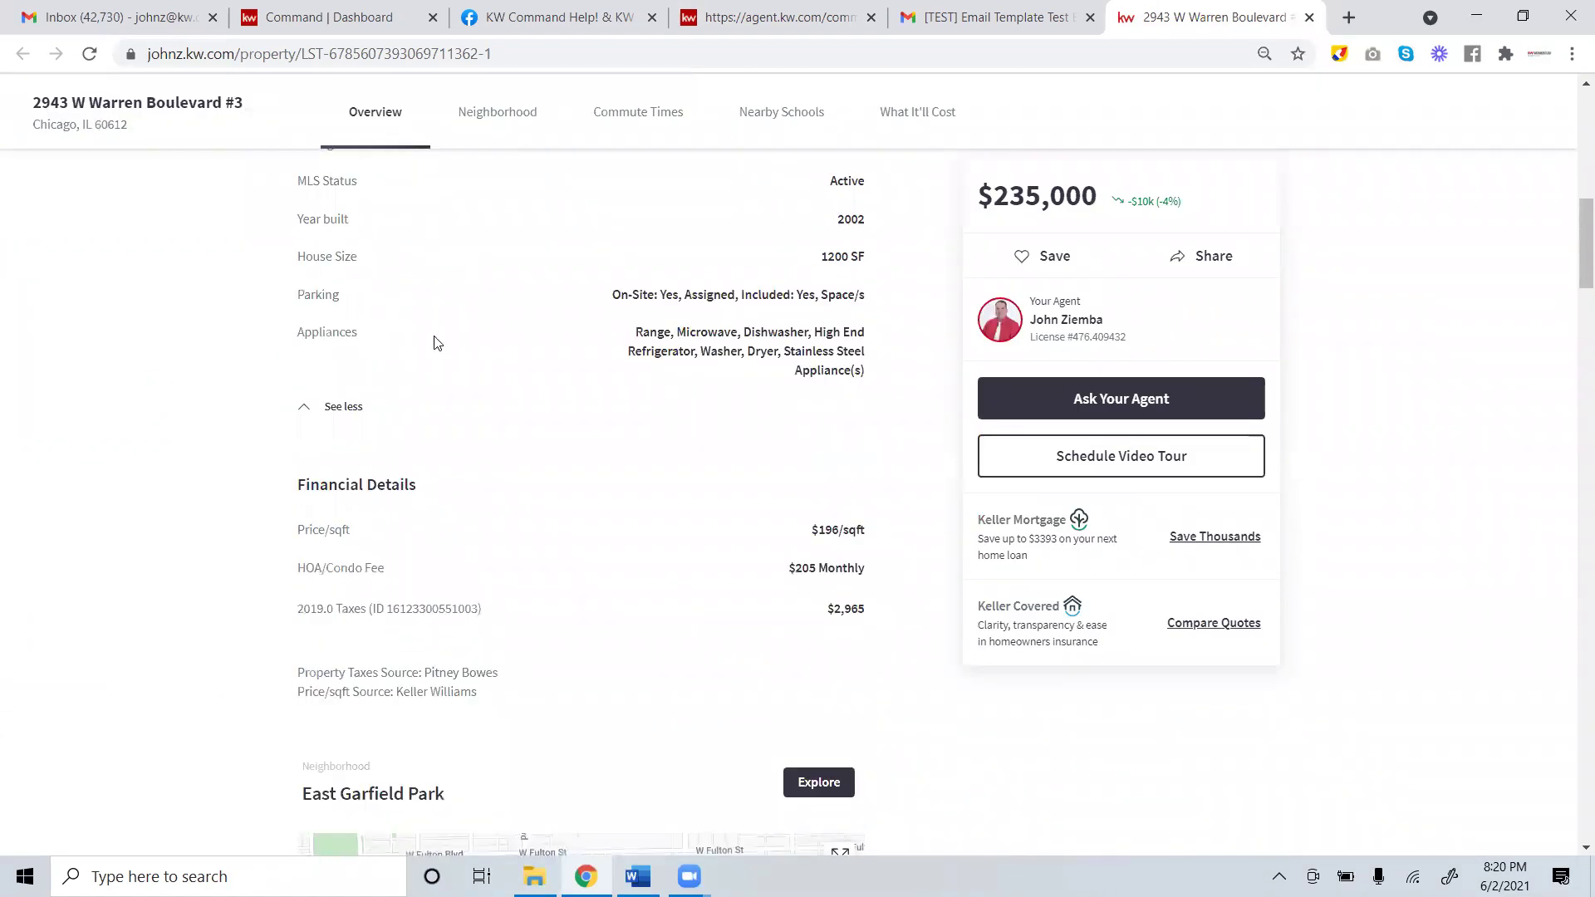
scroll(581, 415, "down", 2)
scroll(595, 425, "up", 7)
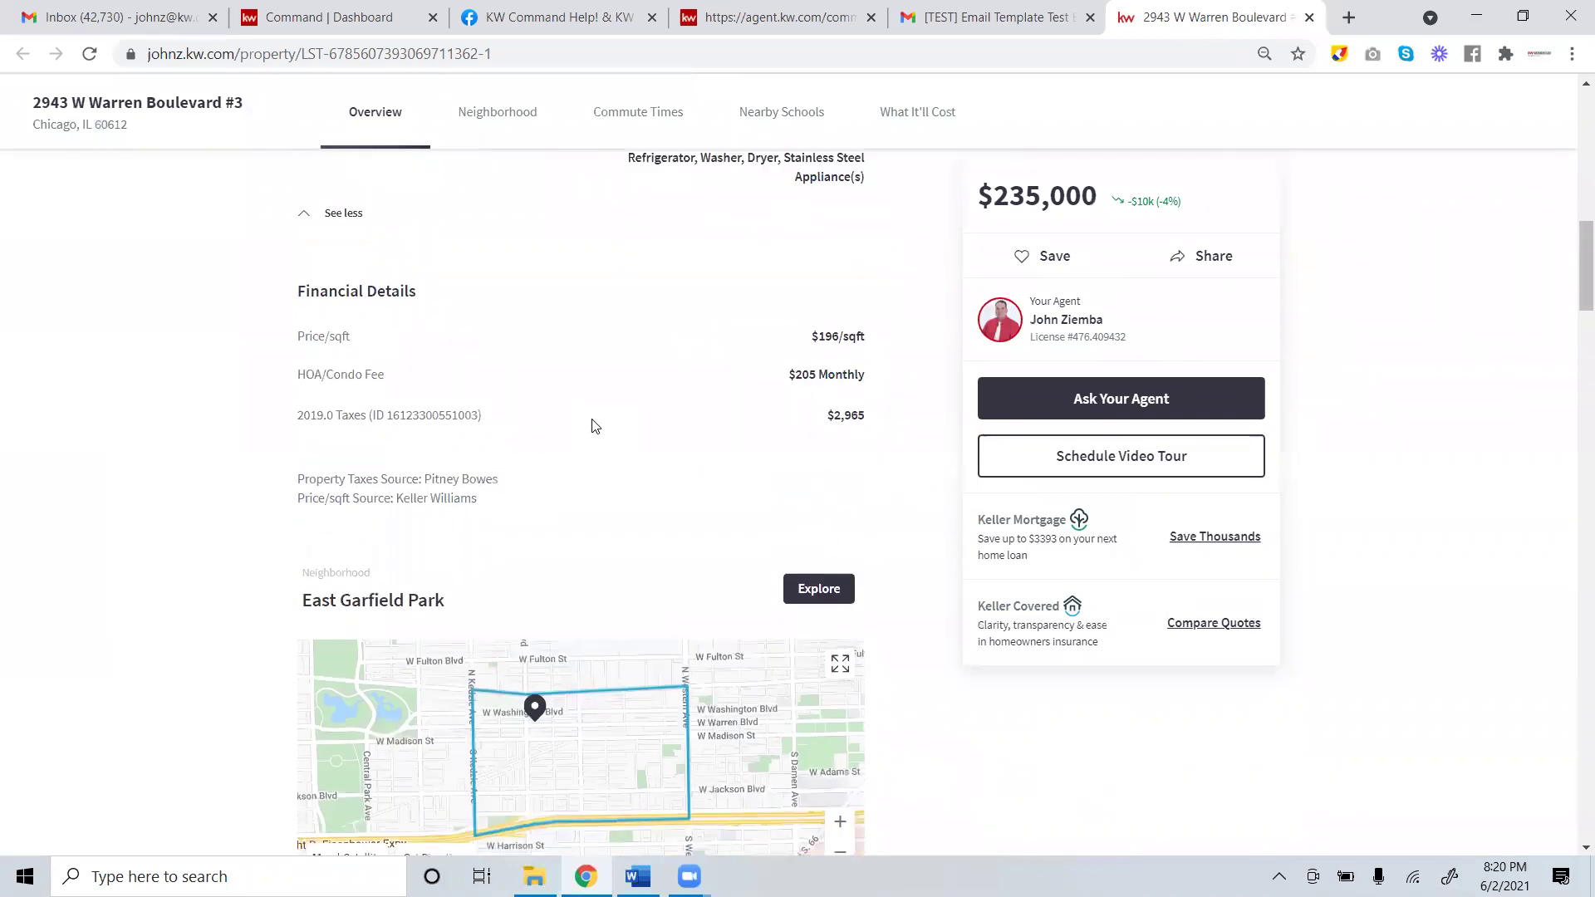
scroll(599, 431, "down", 1)
scroll(603, 440, "down", 15)
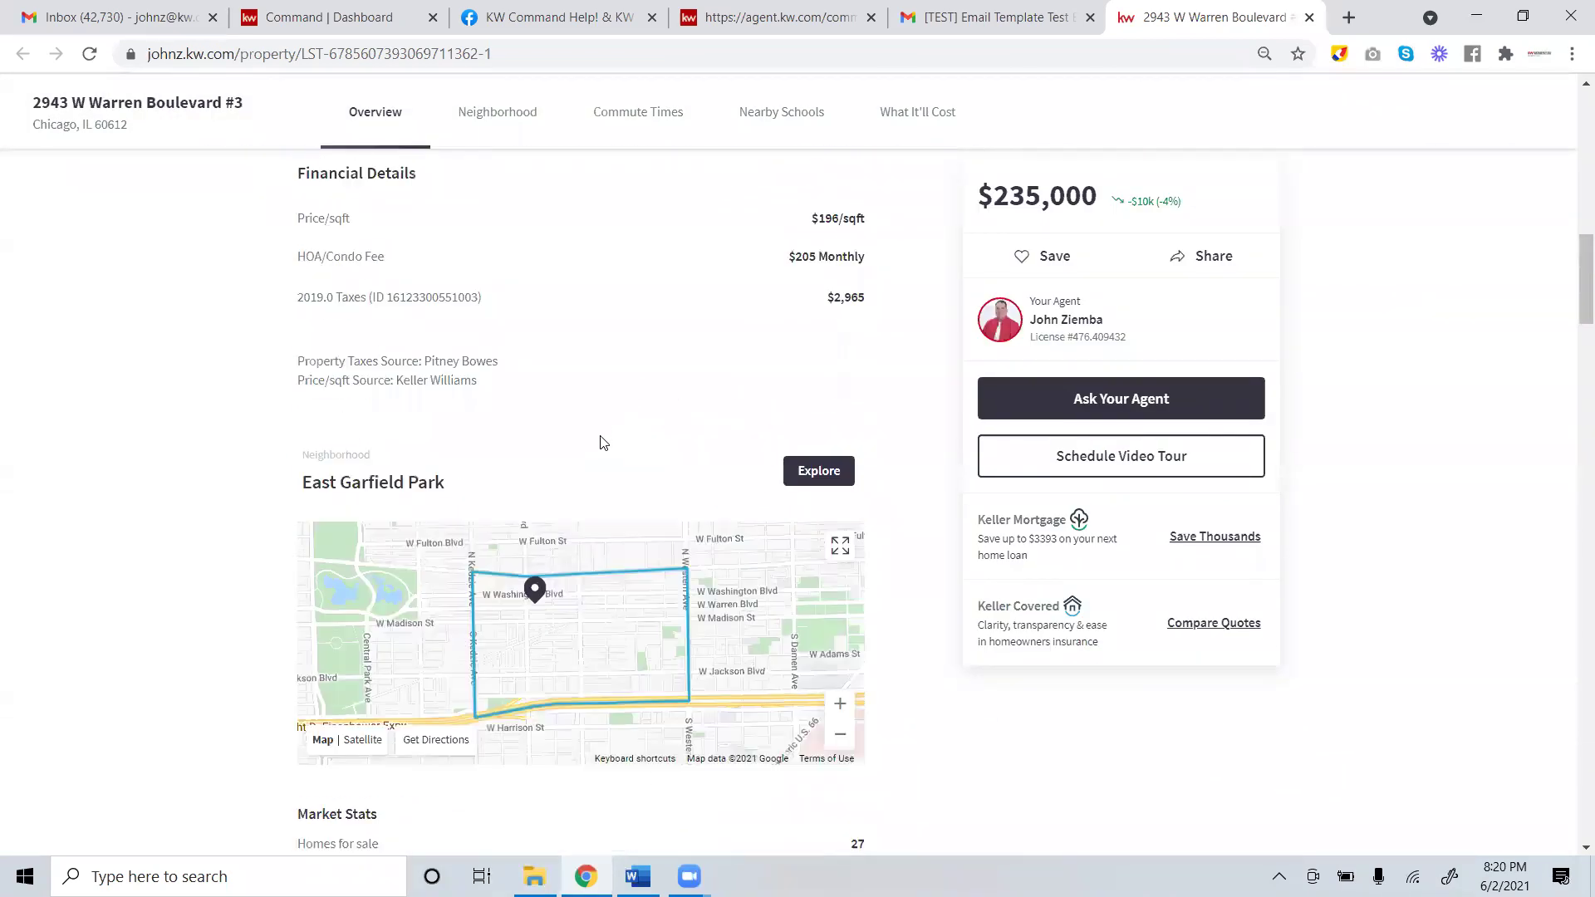
scroll(603, 445, "down", 9)
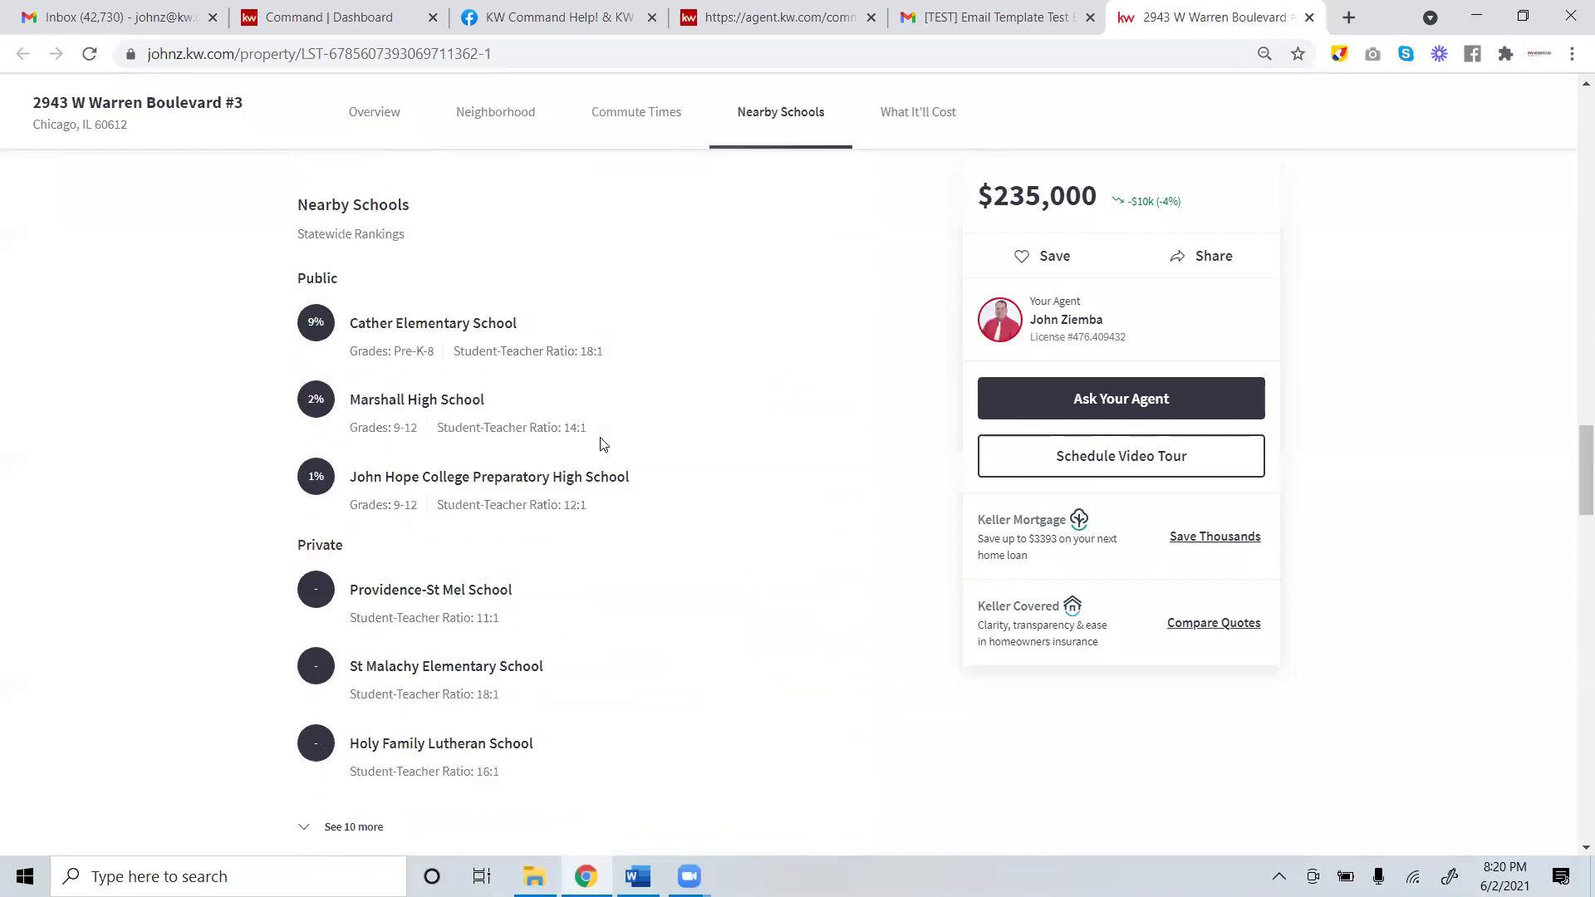
scroll(599, 444, "down", 6)
scroll(595, 448, "up", 20)
scroll(592, 449, "up", 15)
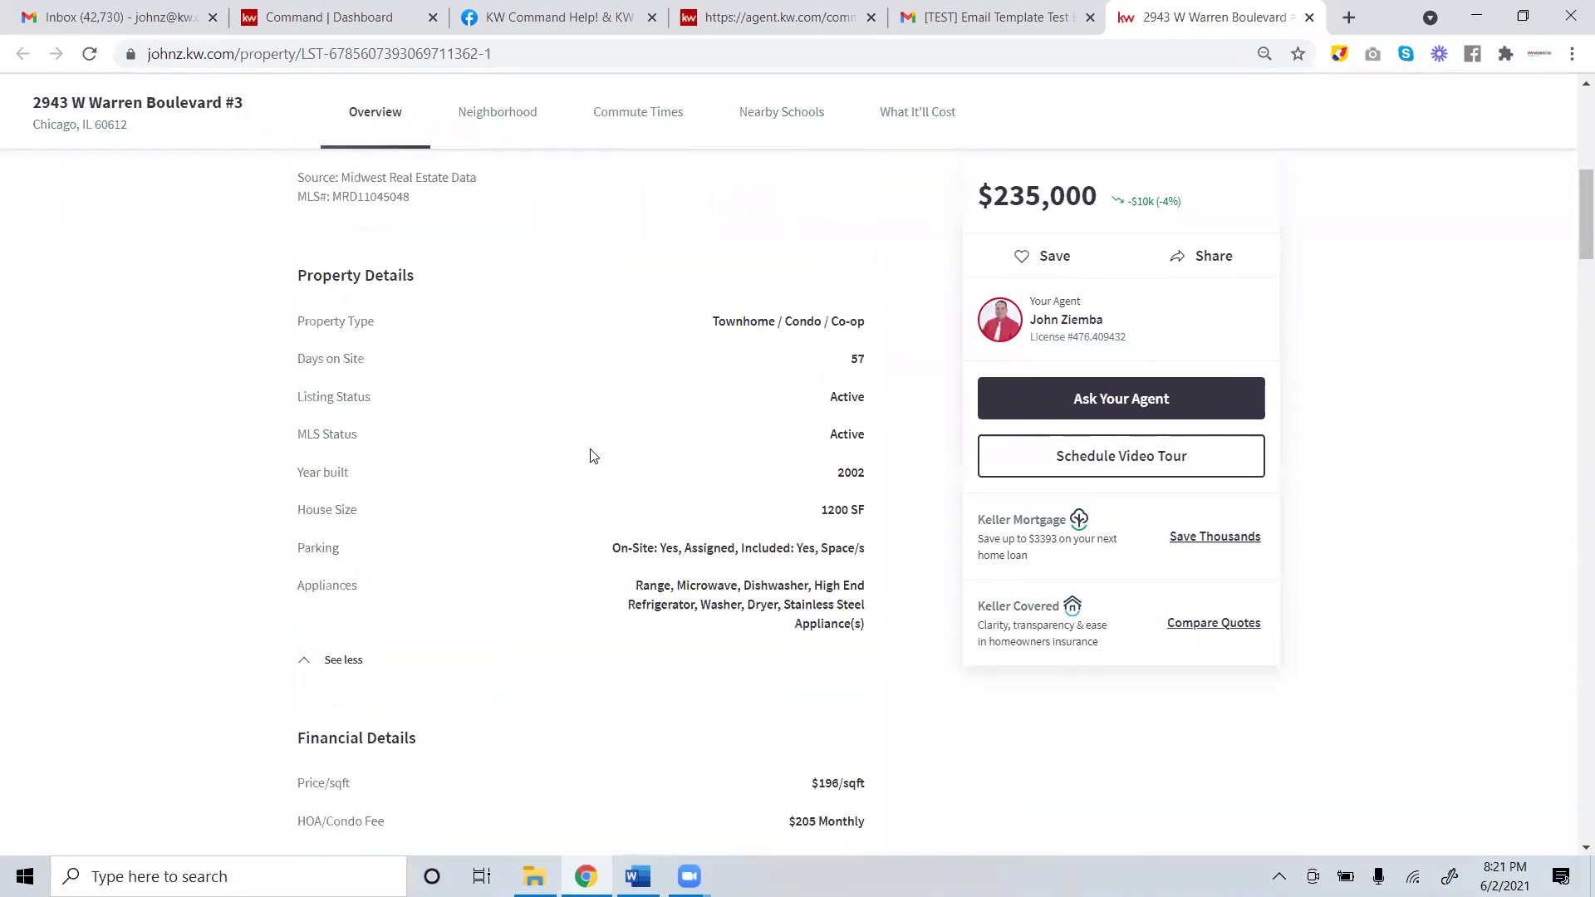
scroll(591, 493, "up", 3)
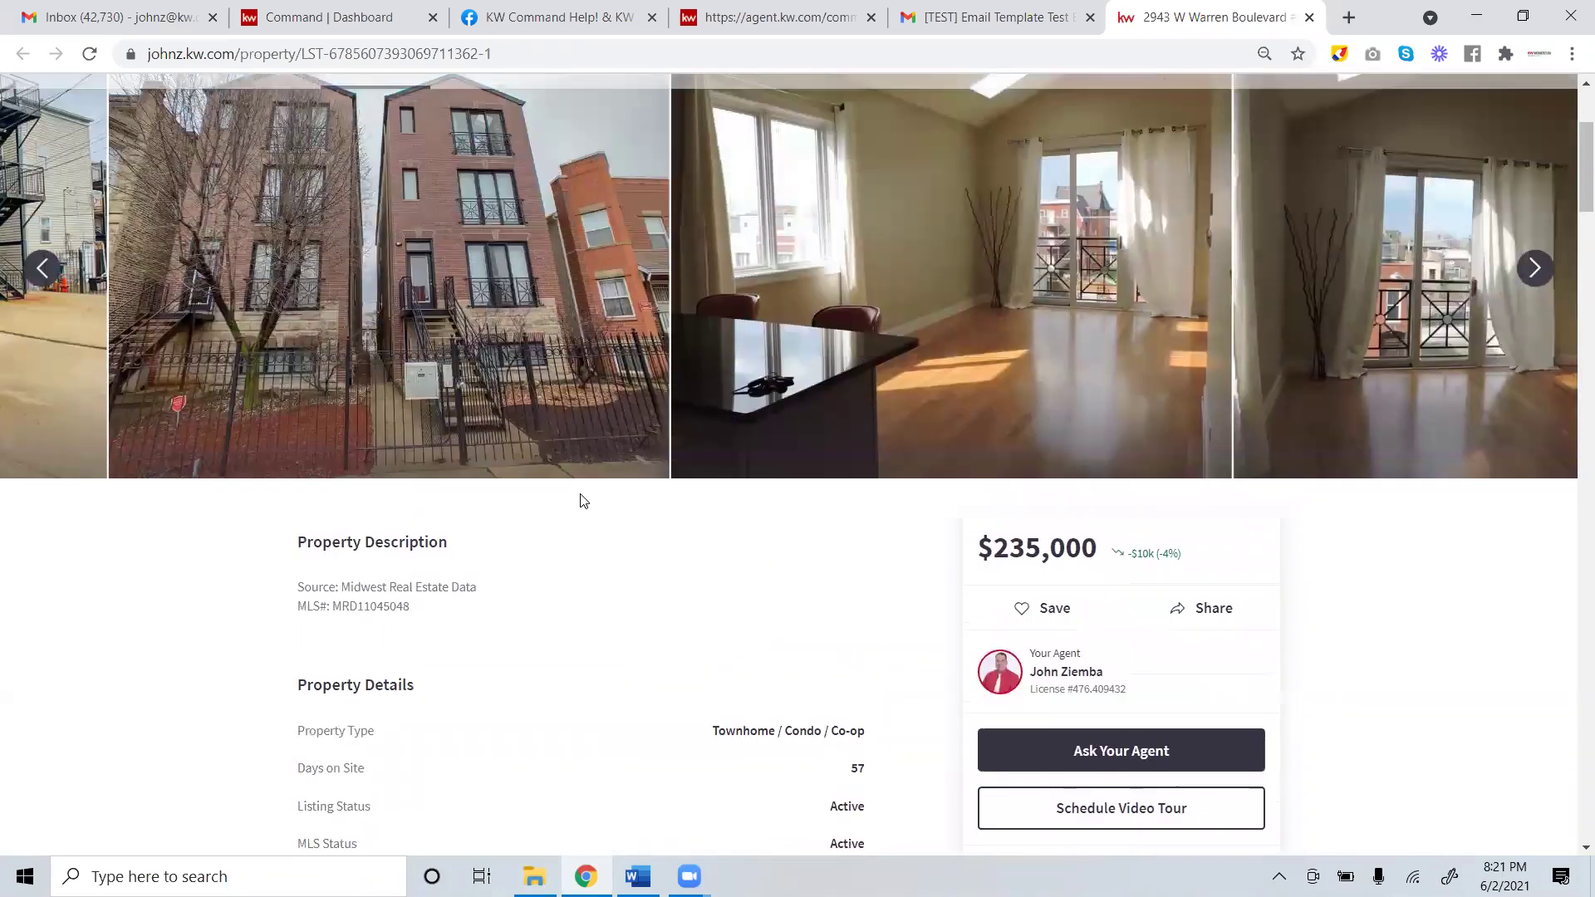
scroll(583, 503, "down", 4)
scroll(704, 675, "down", 5)
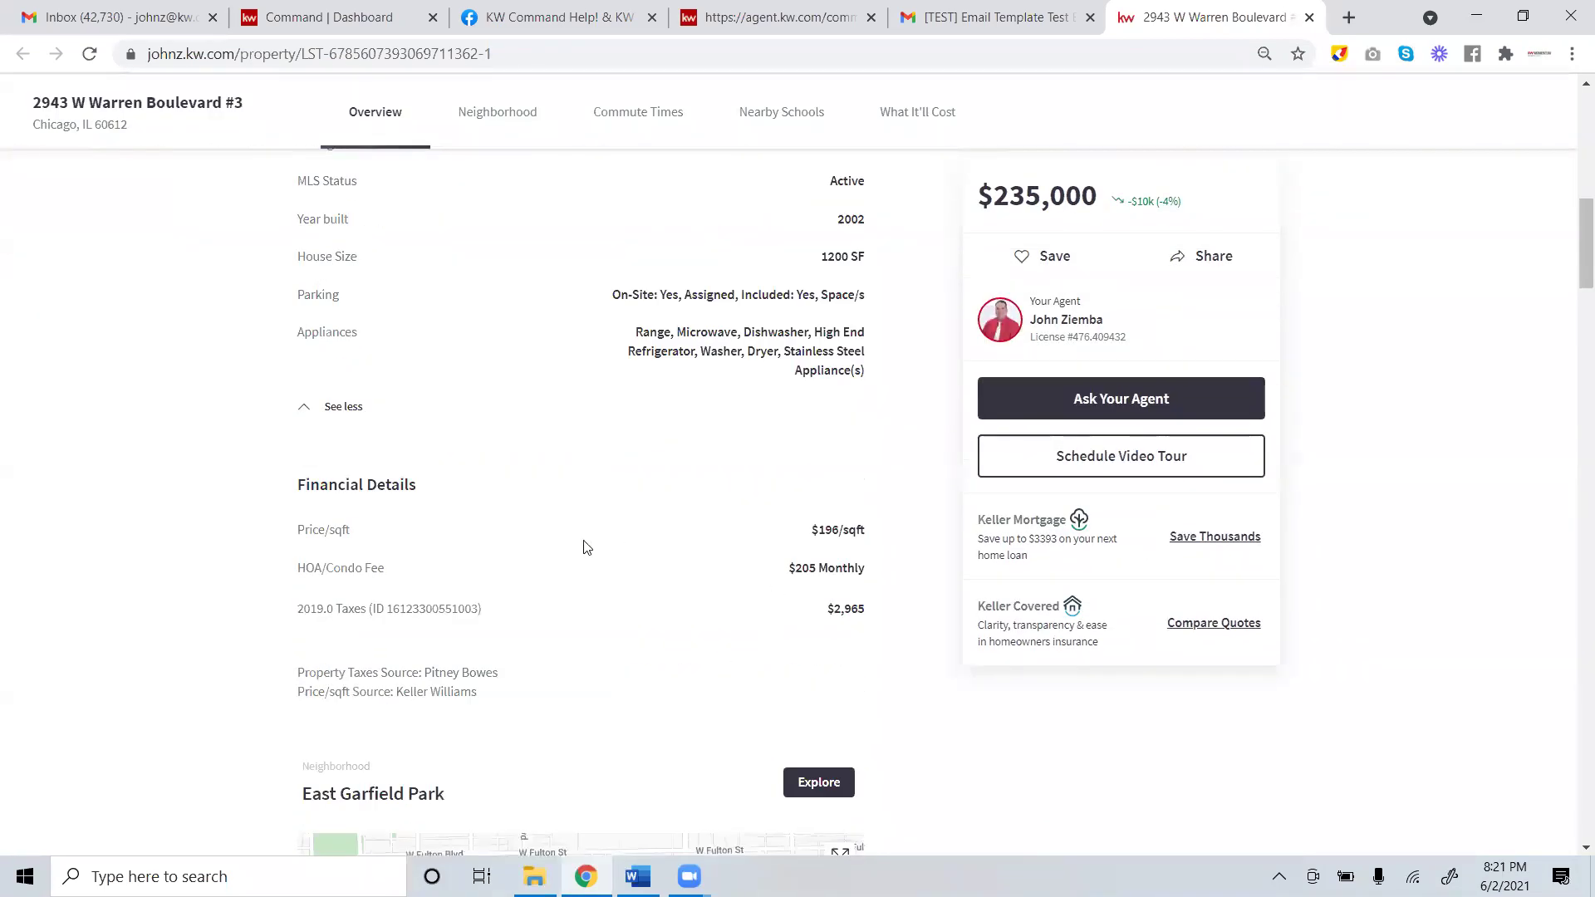
scroll(584, 548, "down", 5)
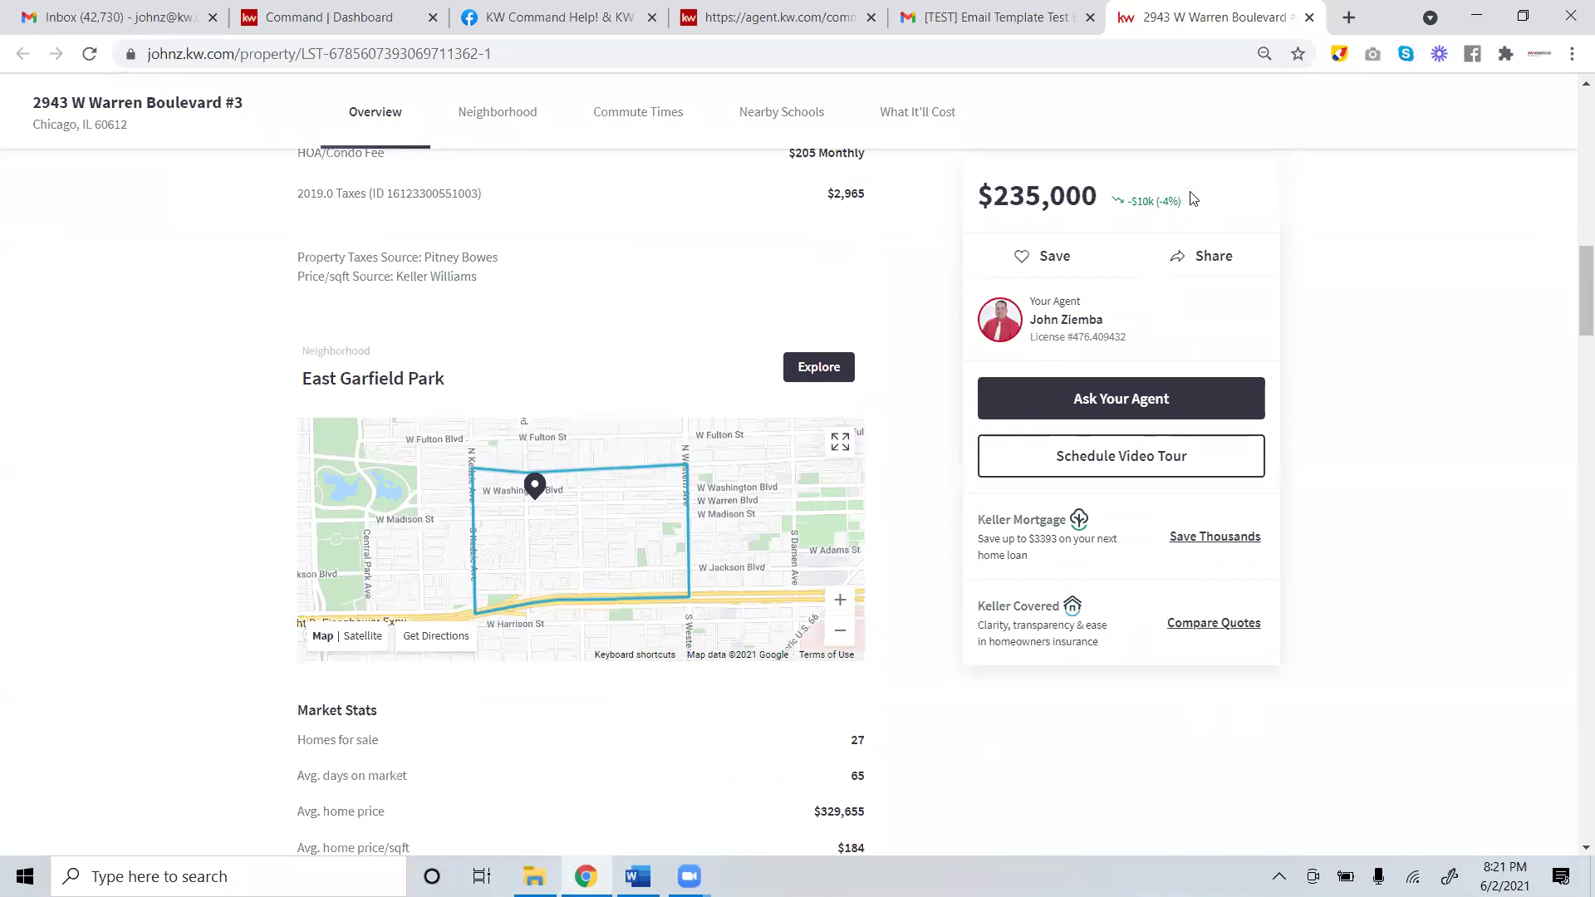
left_click(997, 17)
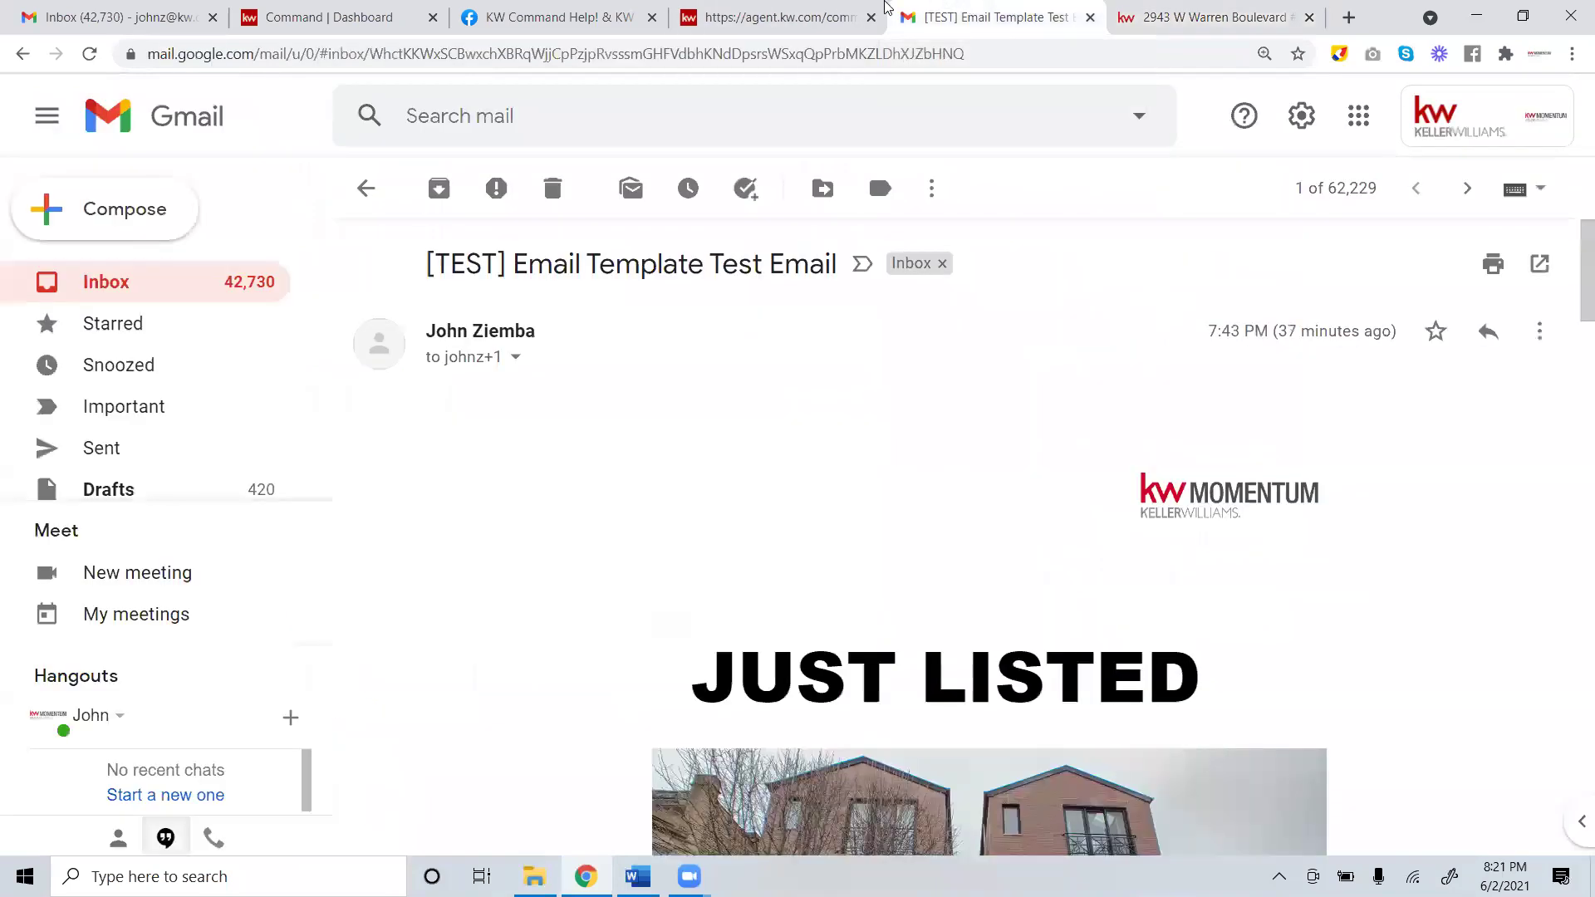
left_click(799, 10)
left_click(970, 11)
scroll(988, 373, "down", 15)
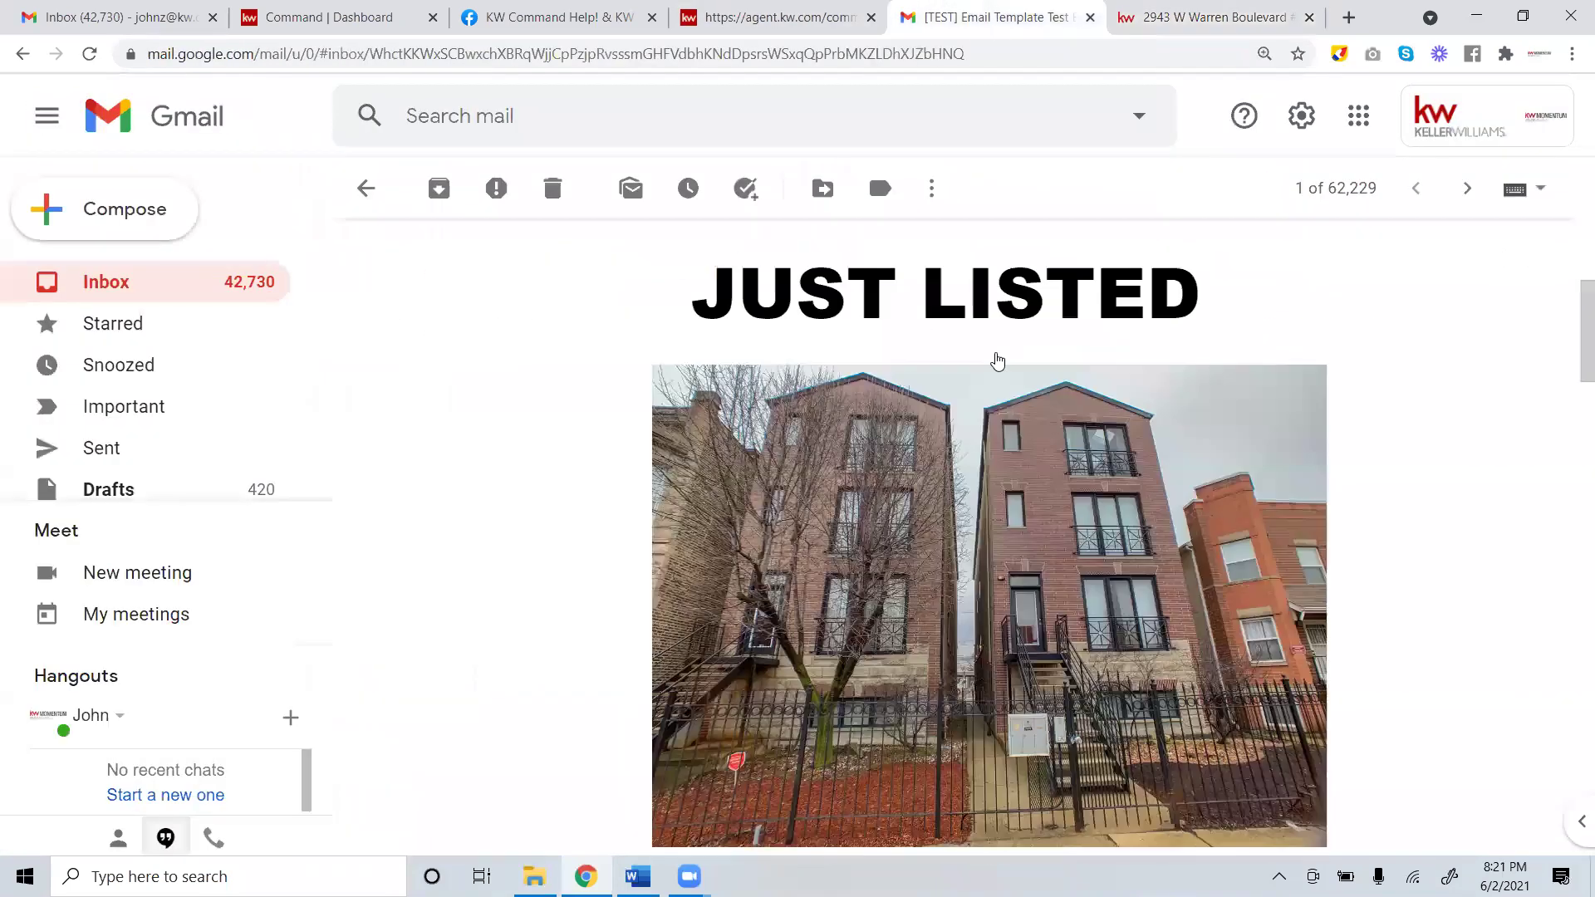
scroll(983, 435, "down", 6)
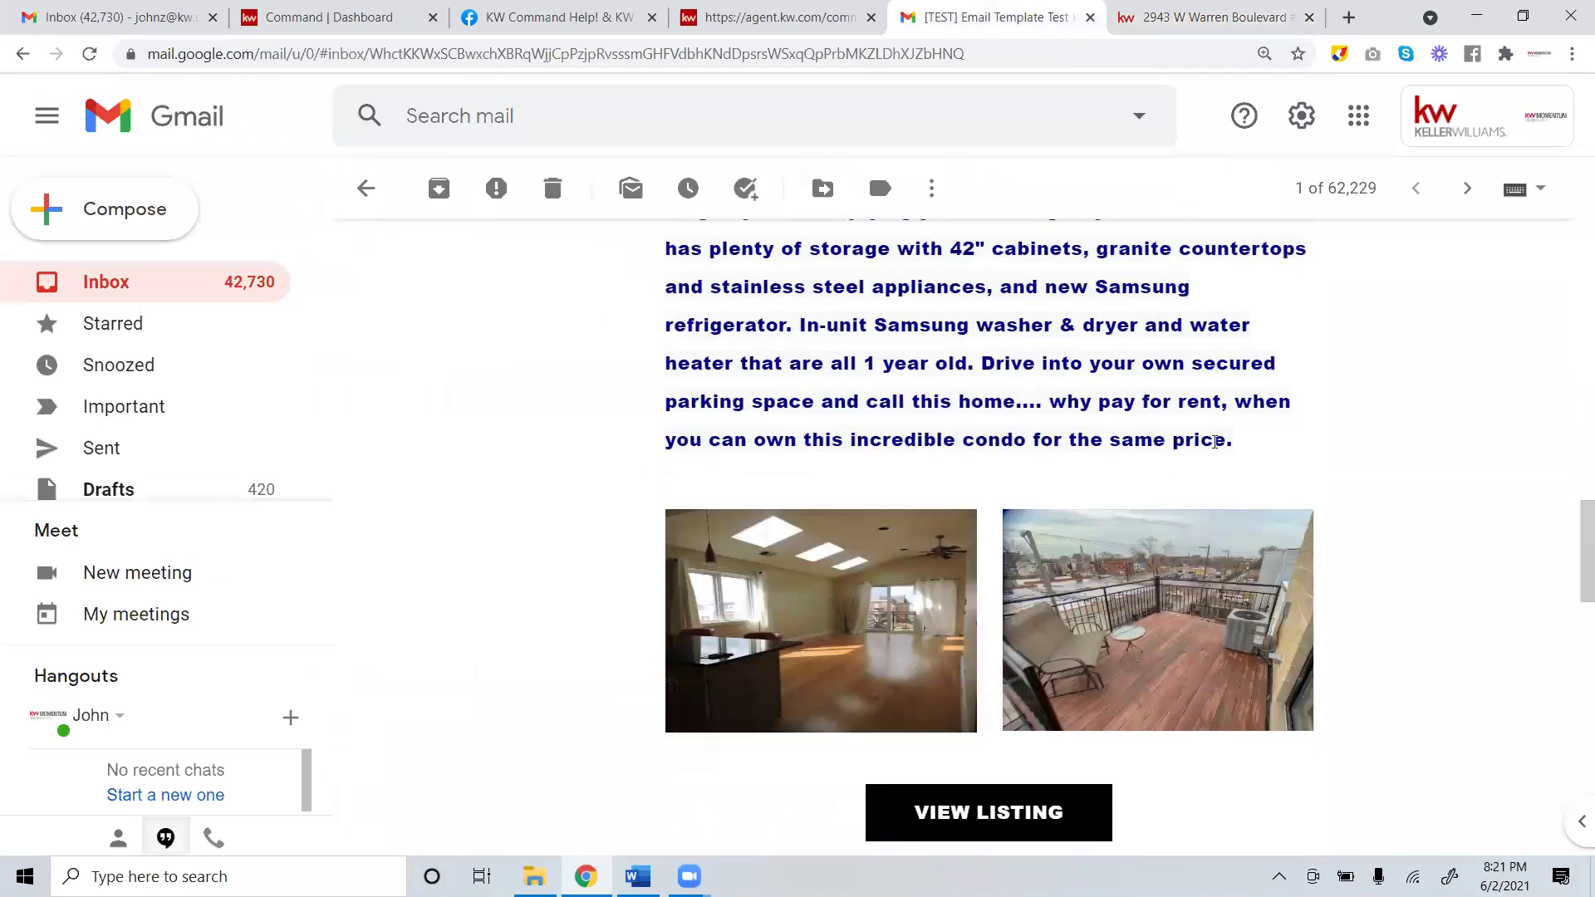
left_click_drag(1085, 400, 695, 698)
left_click(694, 697)
scroll(695, 698, "down", 1)
left_click_drag(690, 501, 661, 502)
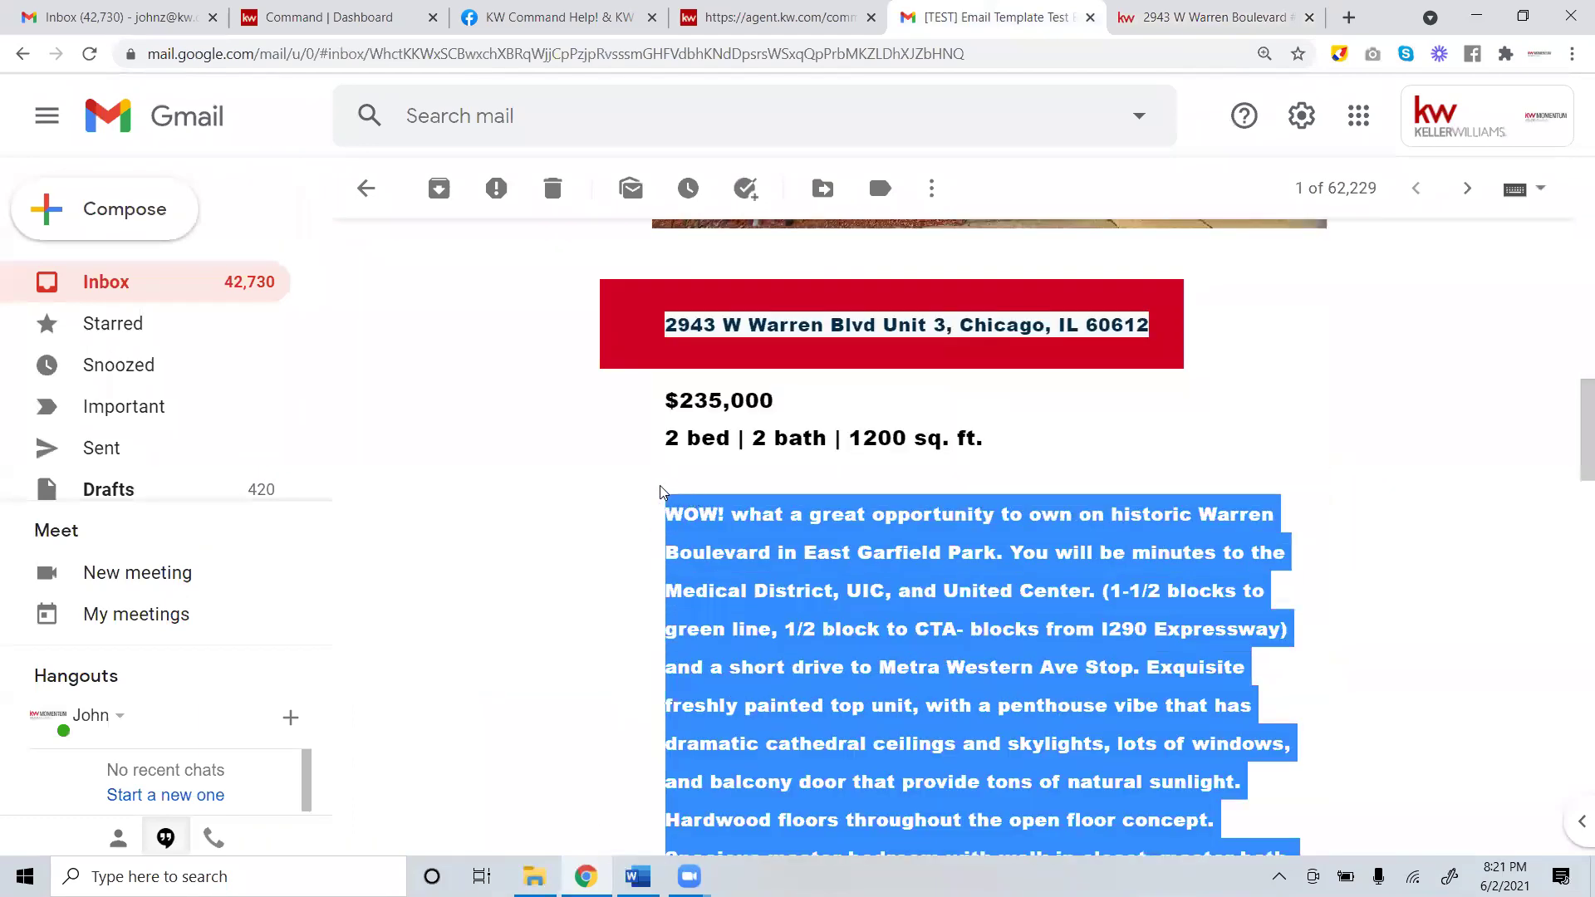
right_click(704, 528)
left_click(735, 536)
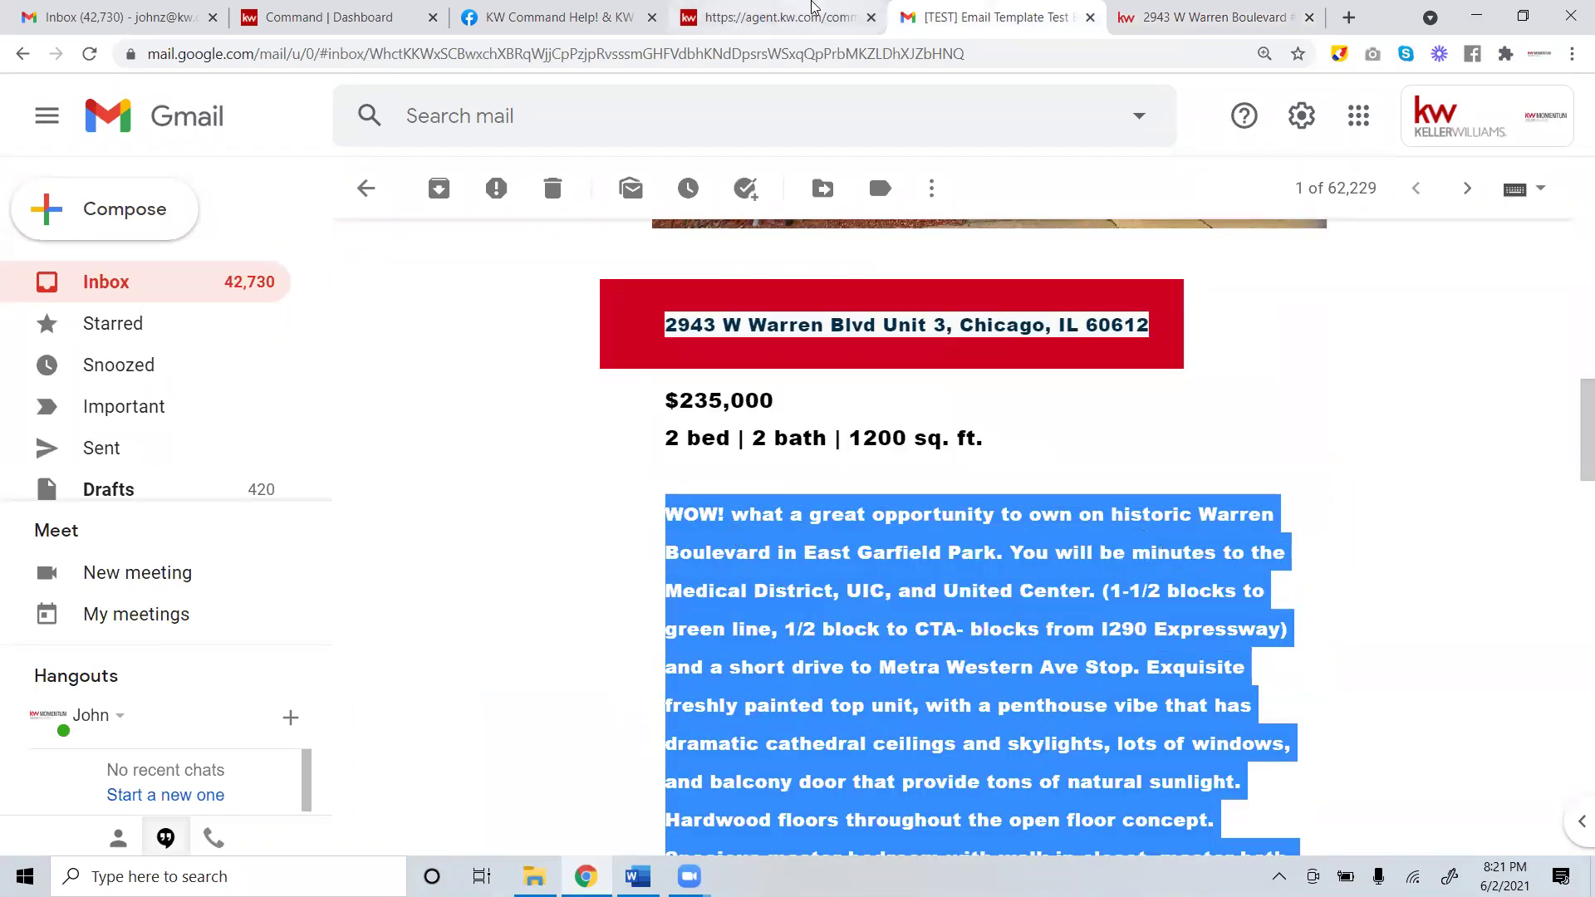
left_click(780, 18)
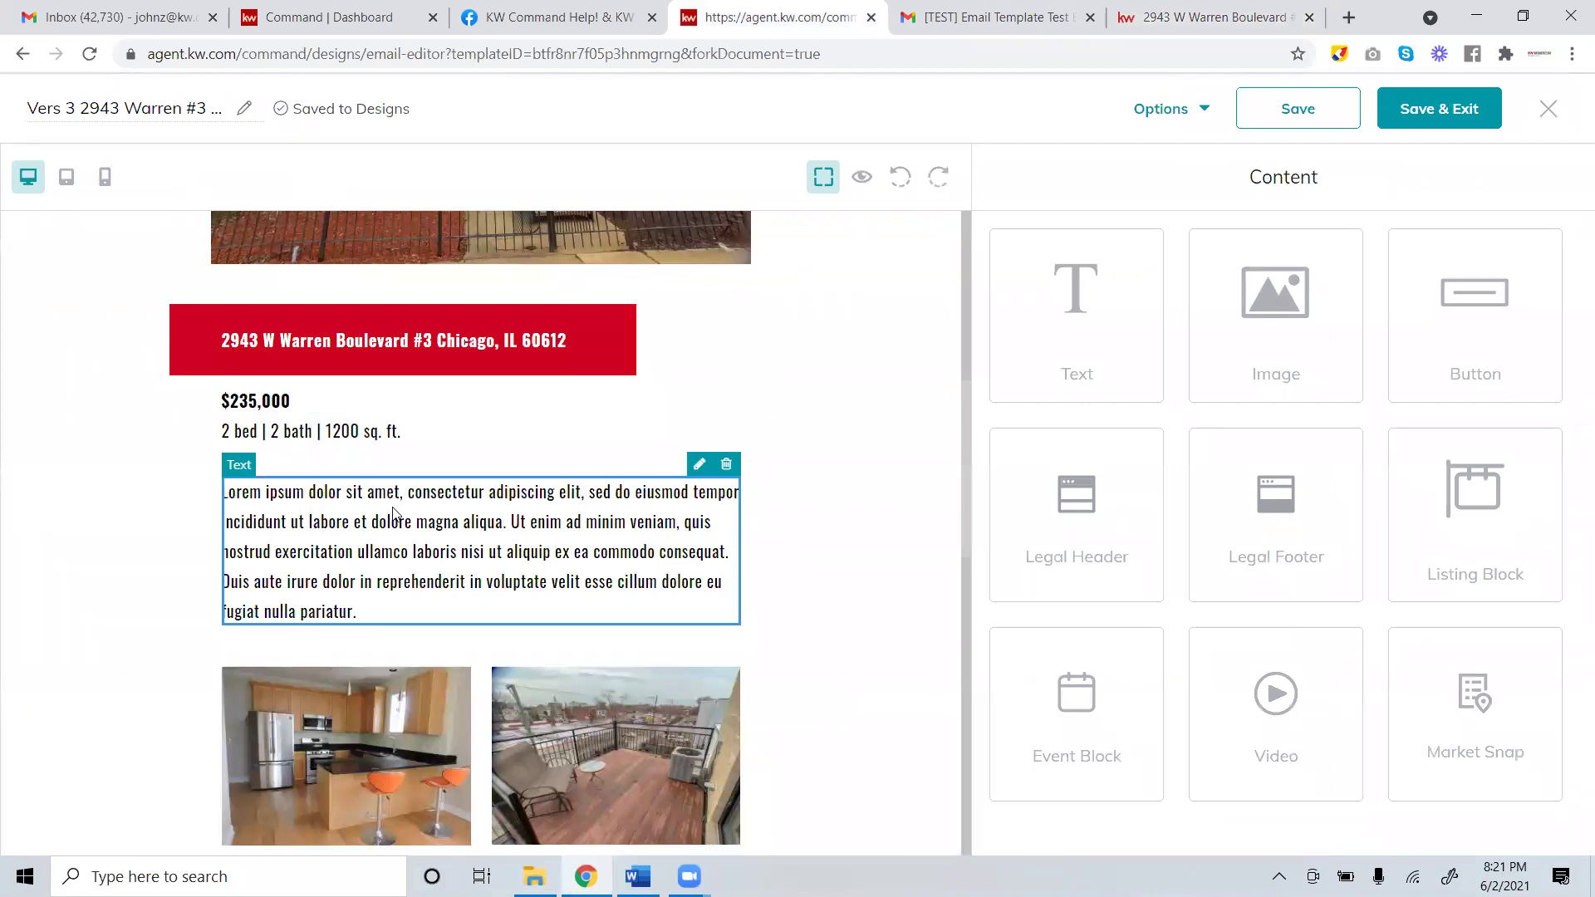
Paste the copied 'WOW! what a great opportunity' description over the Lorem ipsum text.
left_click(698, 463)
left_click(1437, 365)
key("ctrl+a")
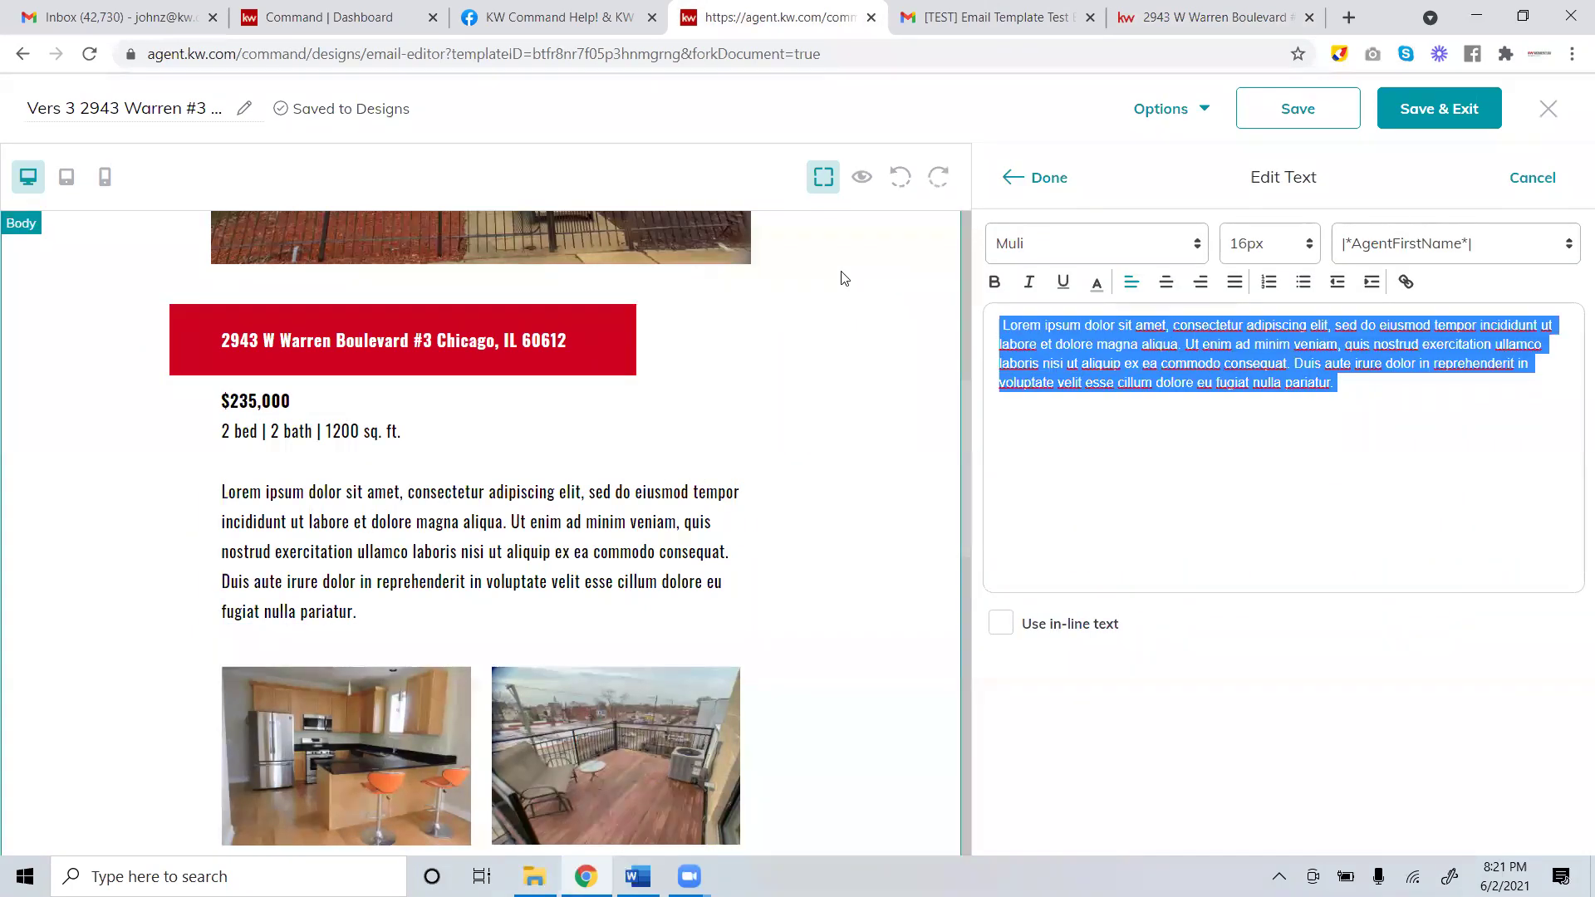
key("ctrl+v")
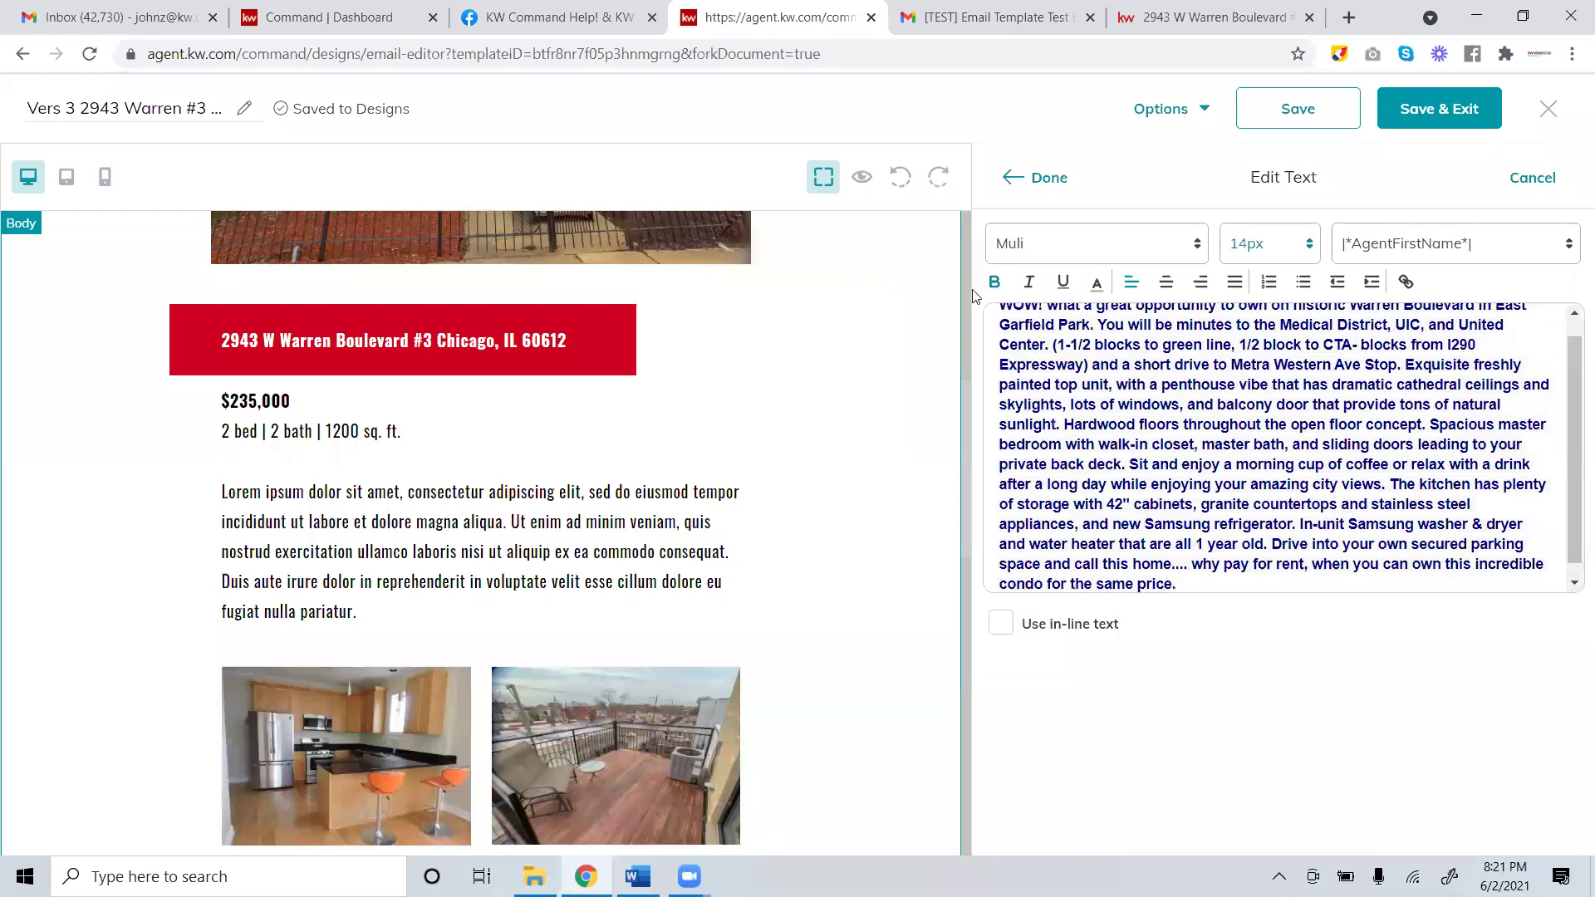
left_click(1051, 179)
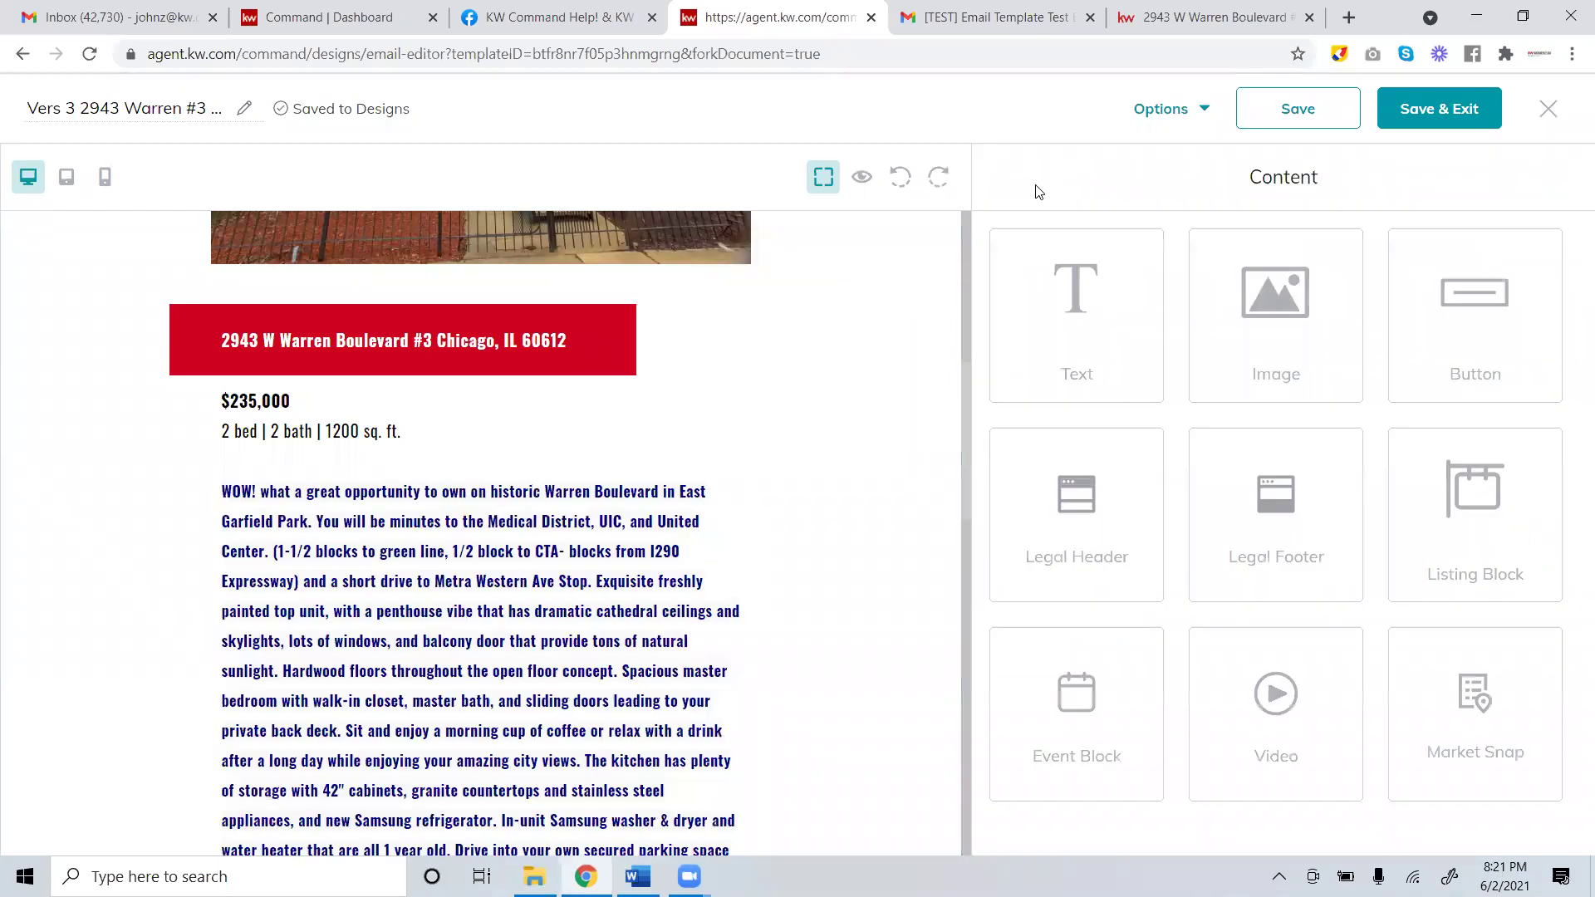
scroll(538, 573, "down", 5)
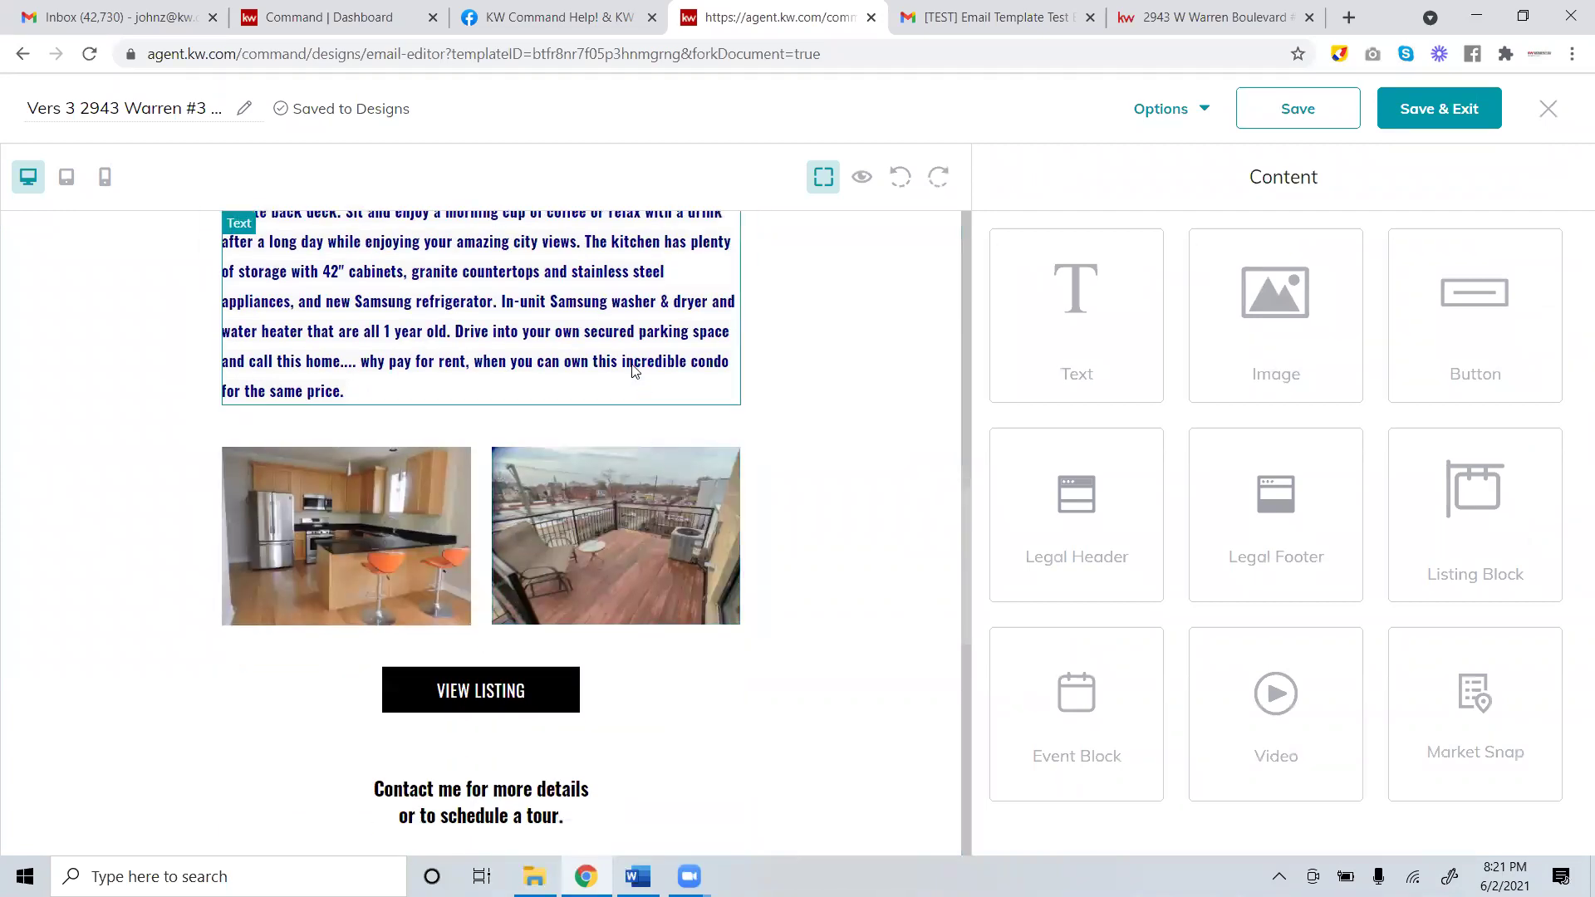
scroll(644, 498, "up", 3)
scroll(644, 498, "down", 4)
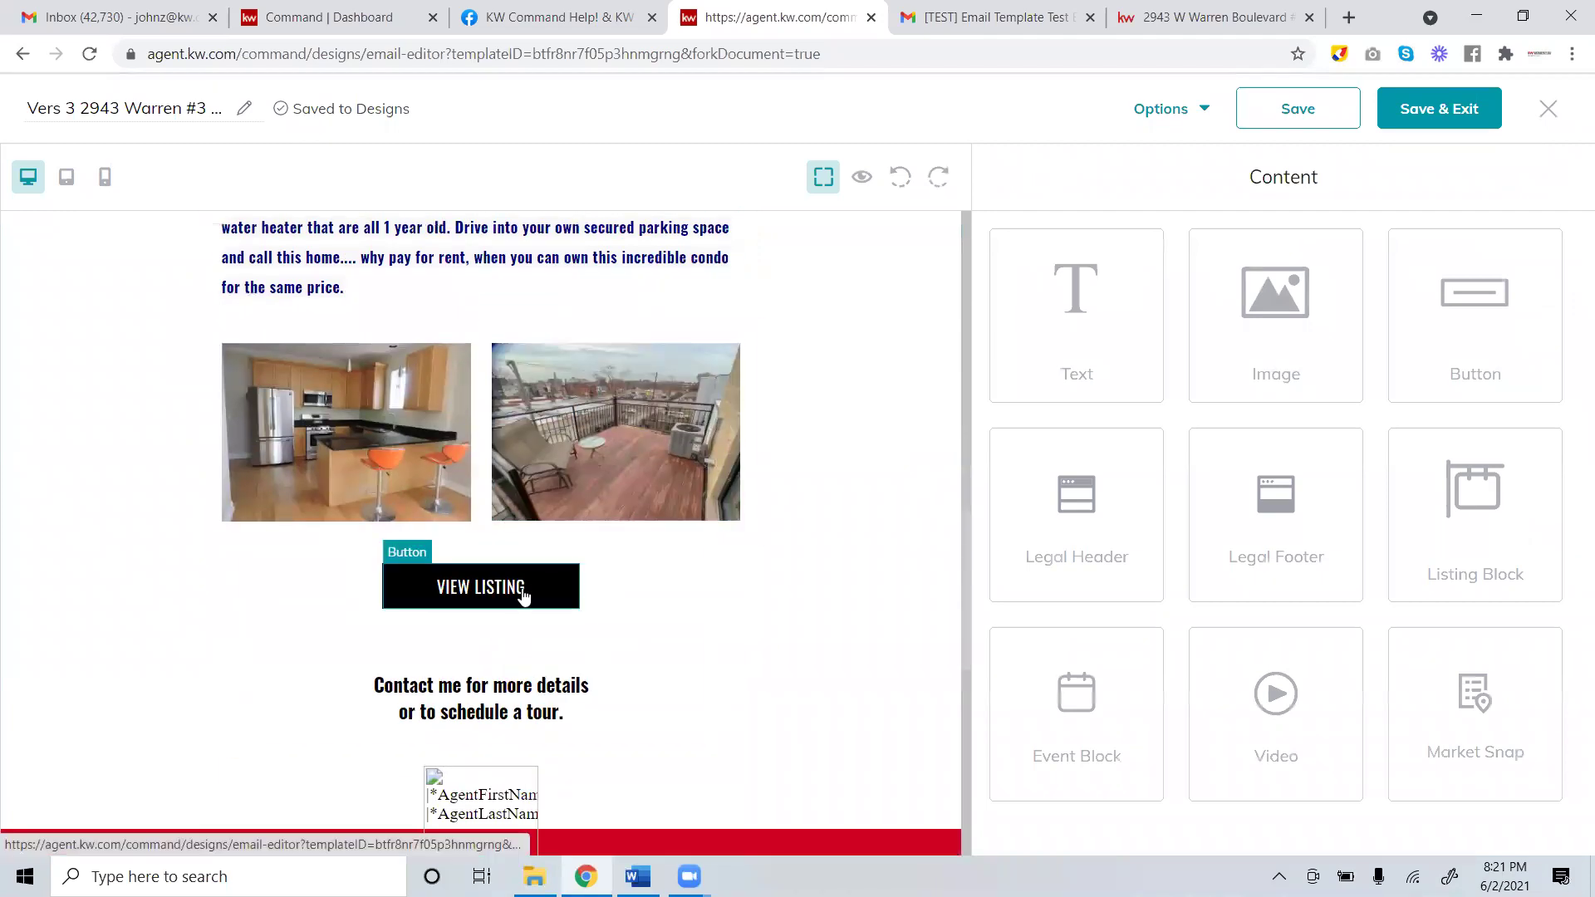
Set the VIEW LISTING button's Link To option to Web address.
left_click(524, 595)
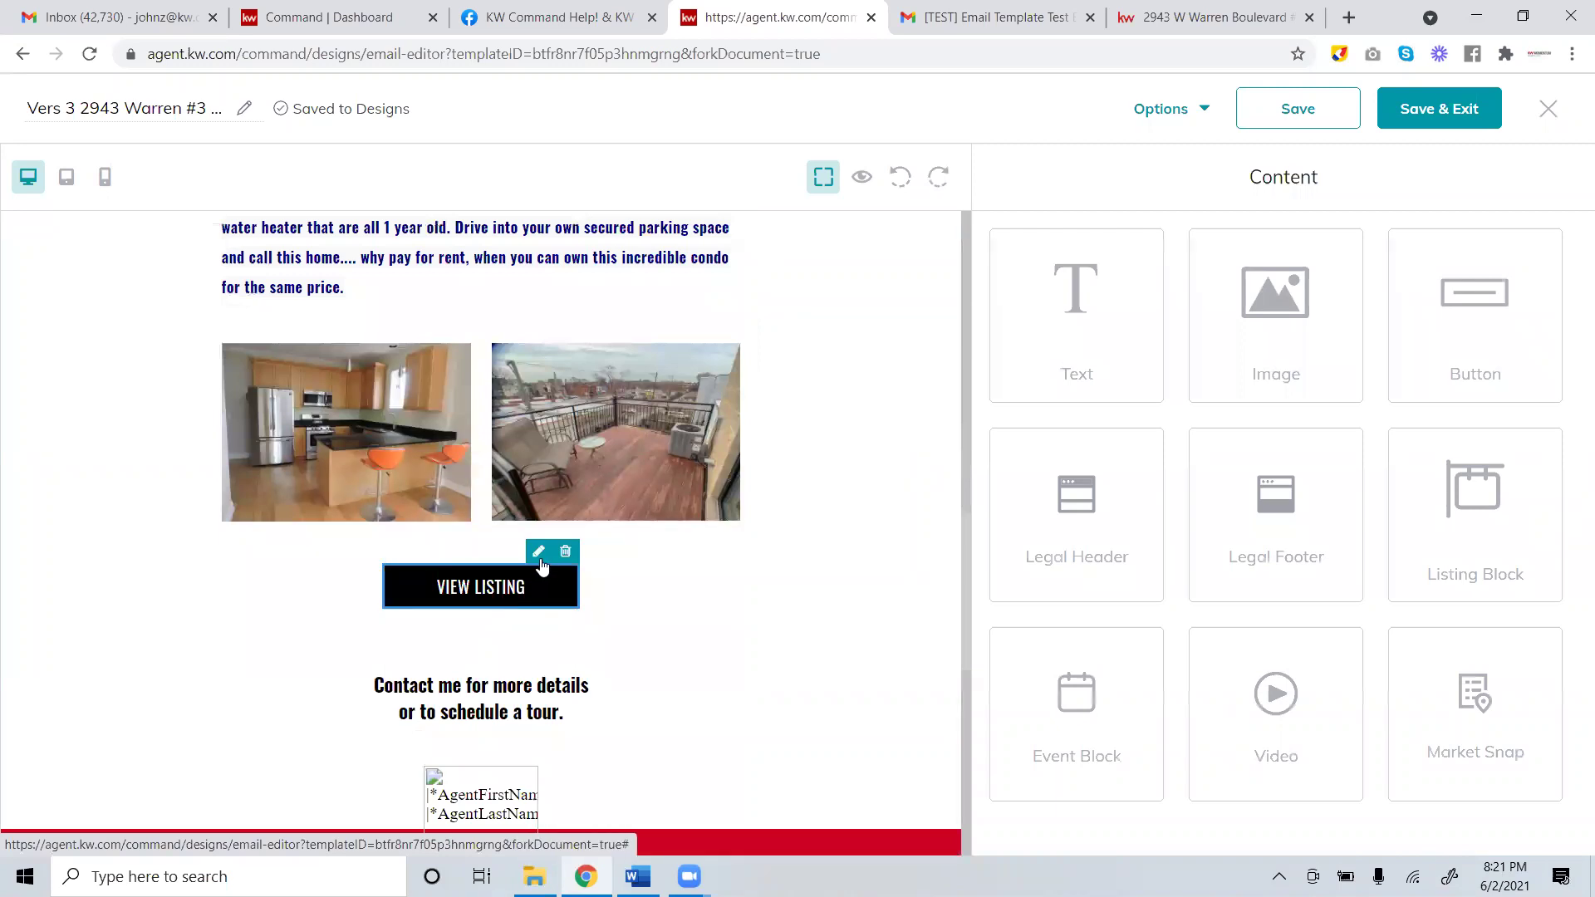
left_click(537, 553)
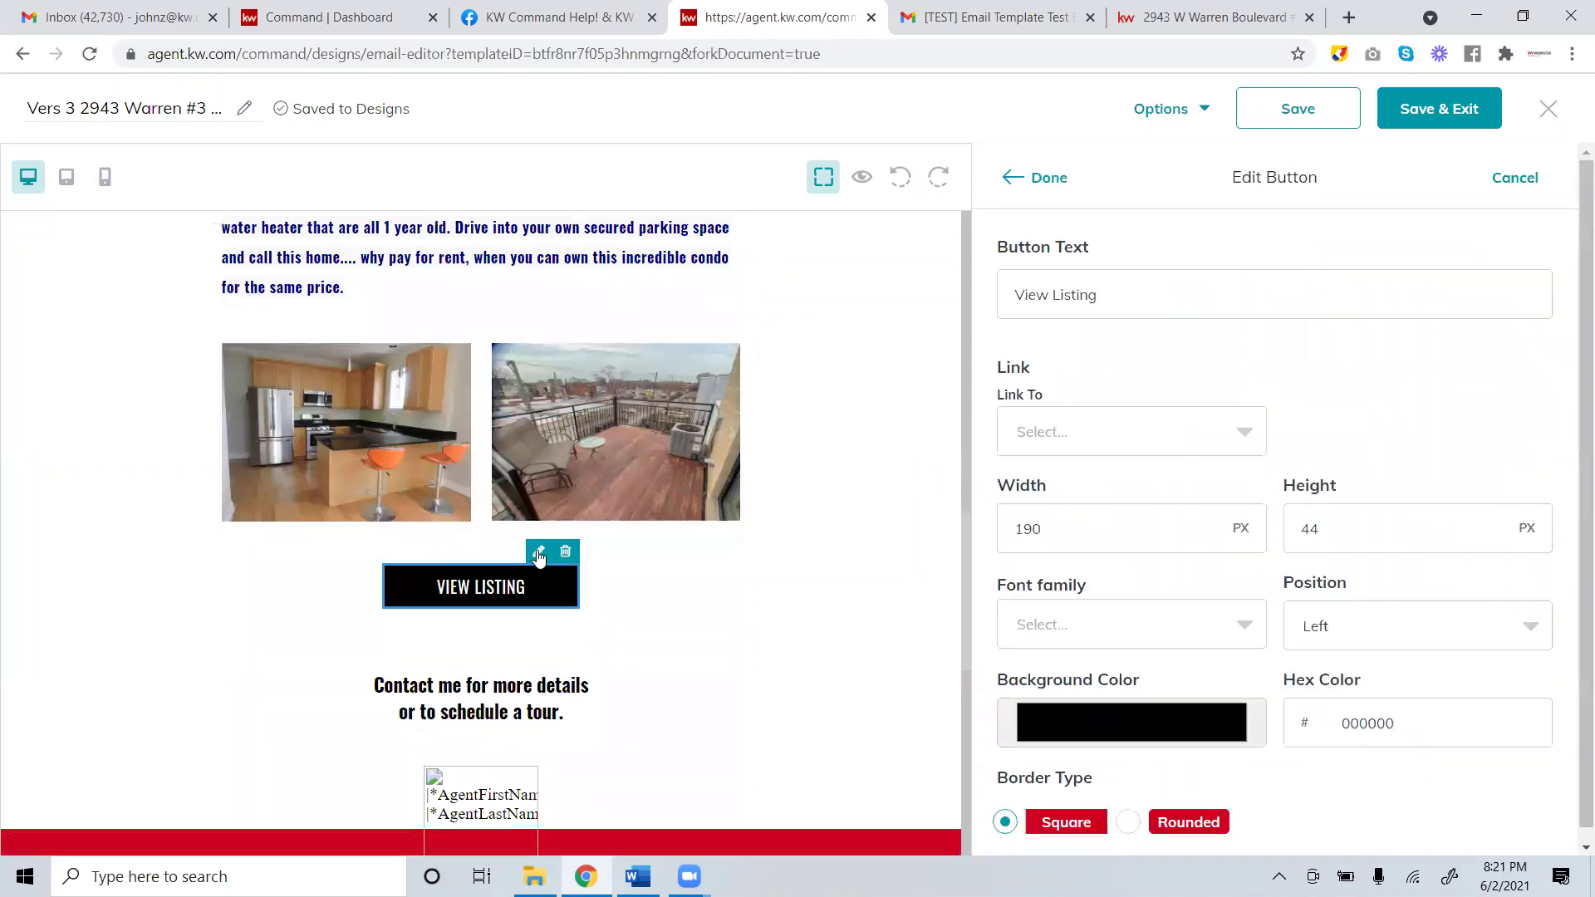
left_click(1057, 436)
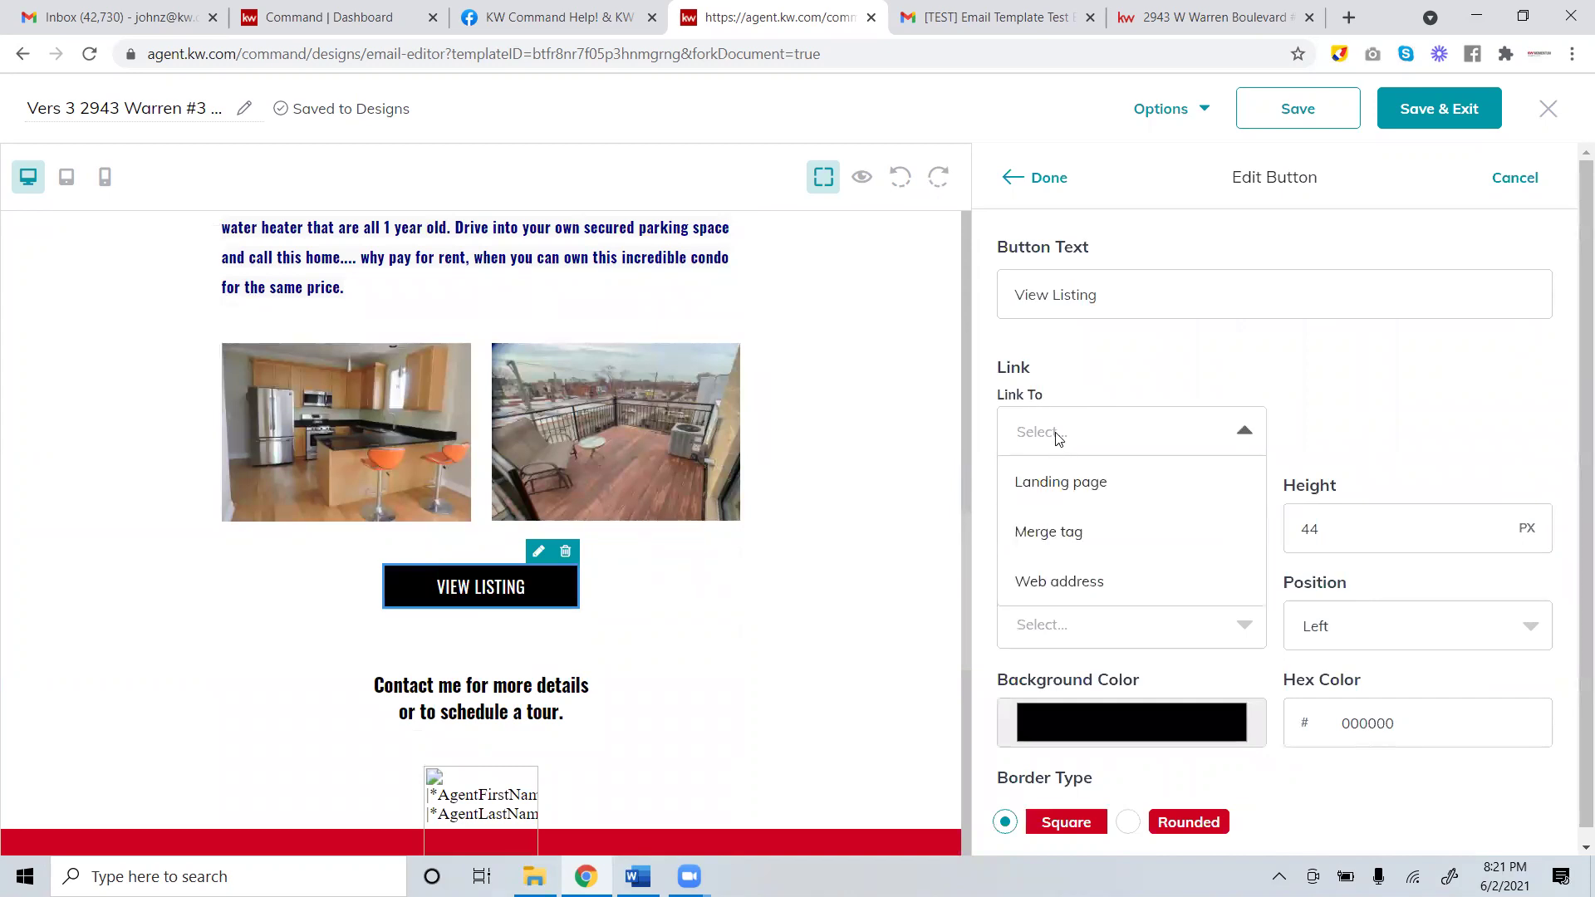
left_click(1104, 581)
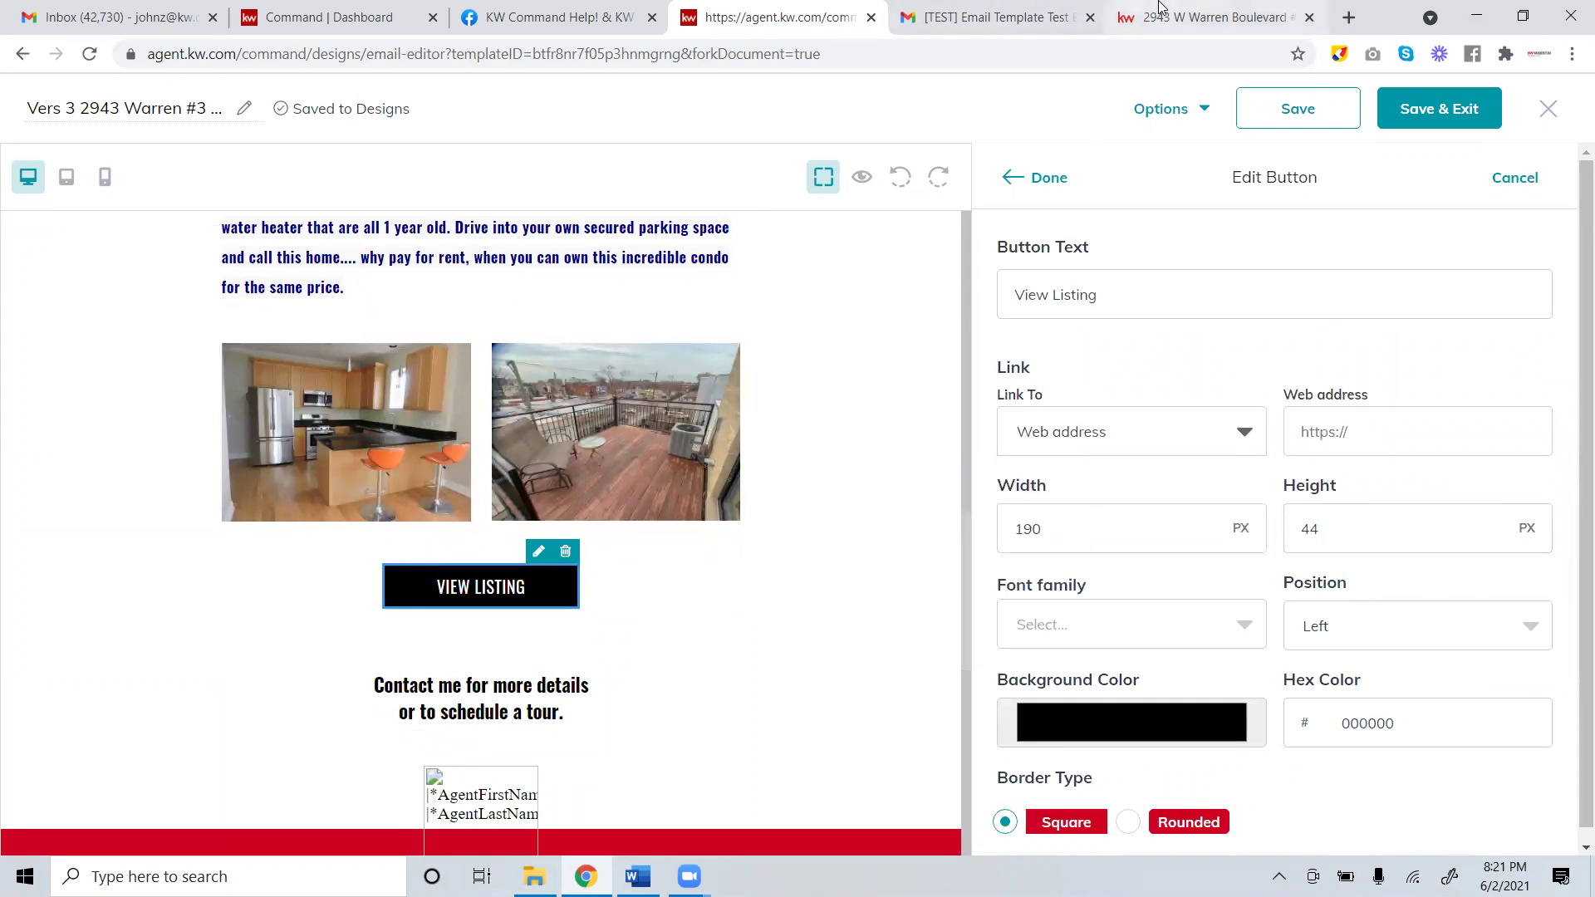
left_click(1209, 17)
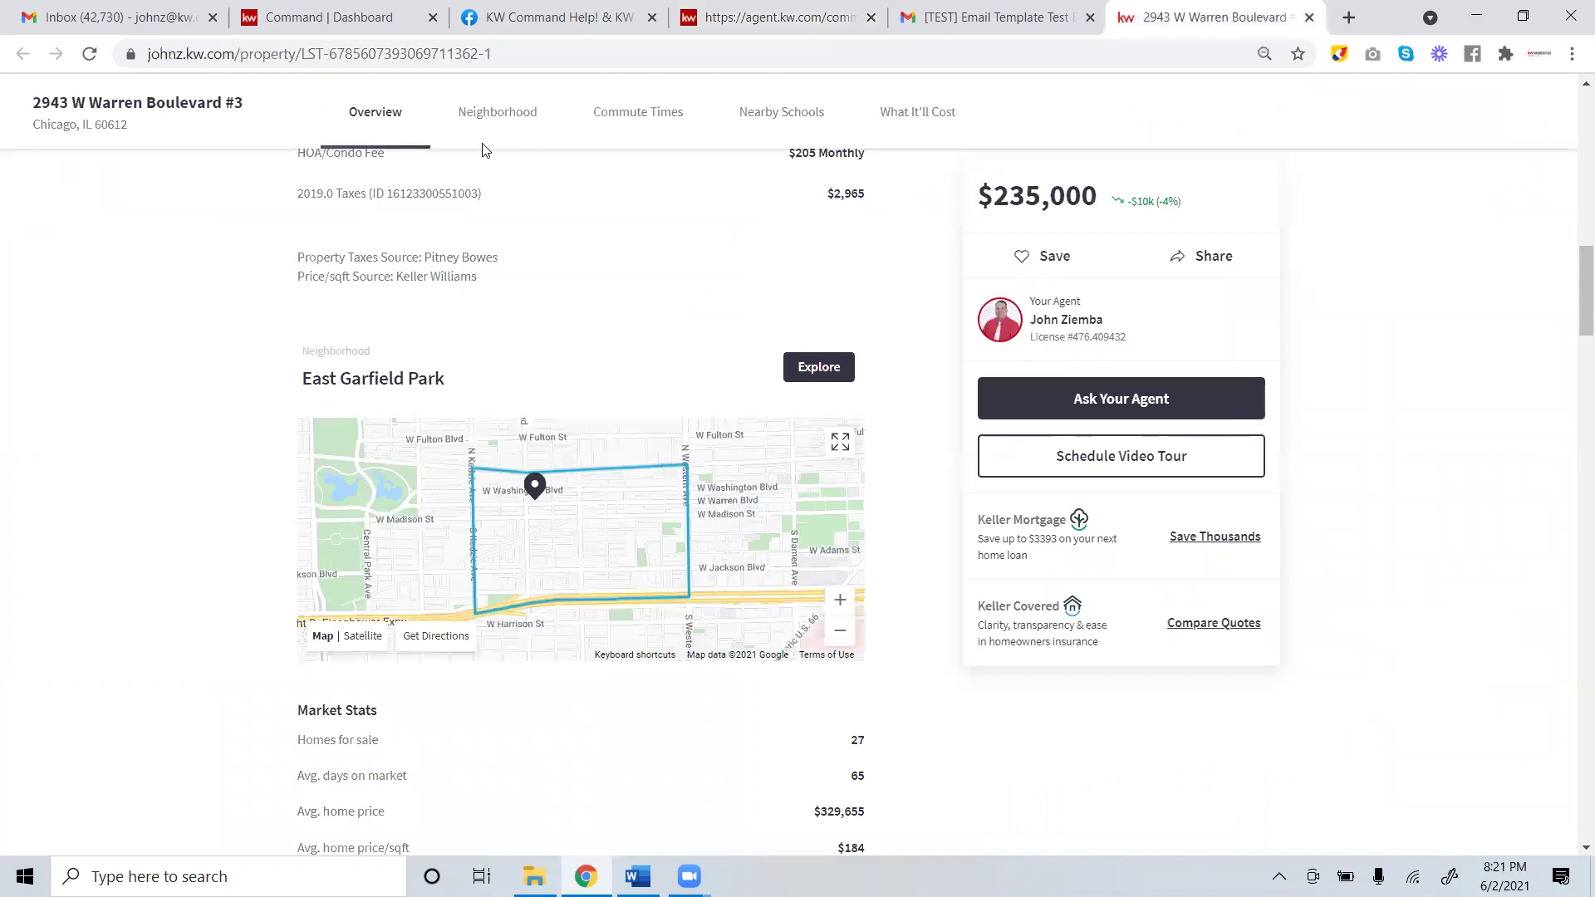
left_click(165, 51)
right_click(164, 51)
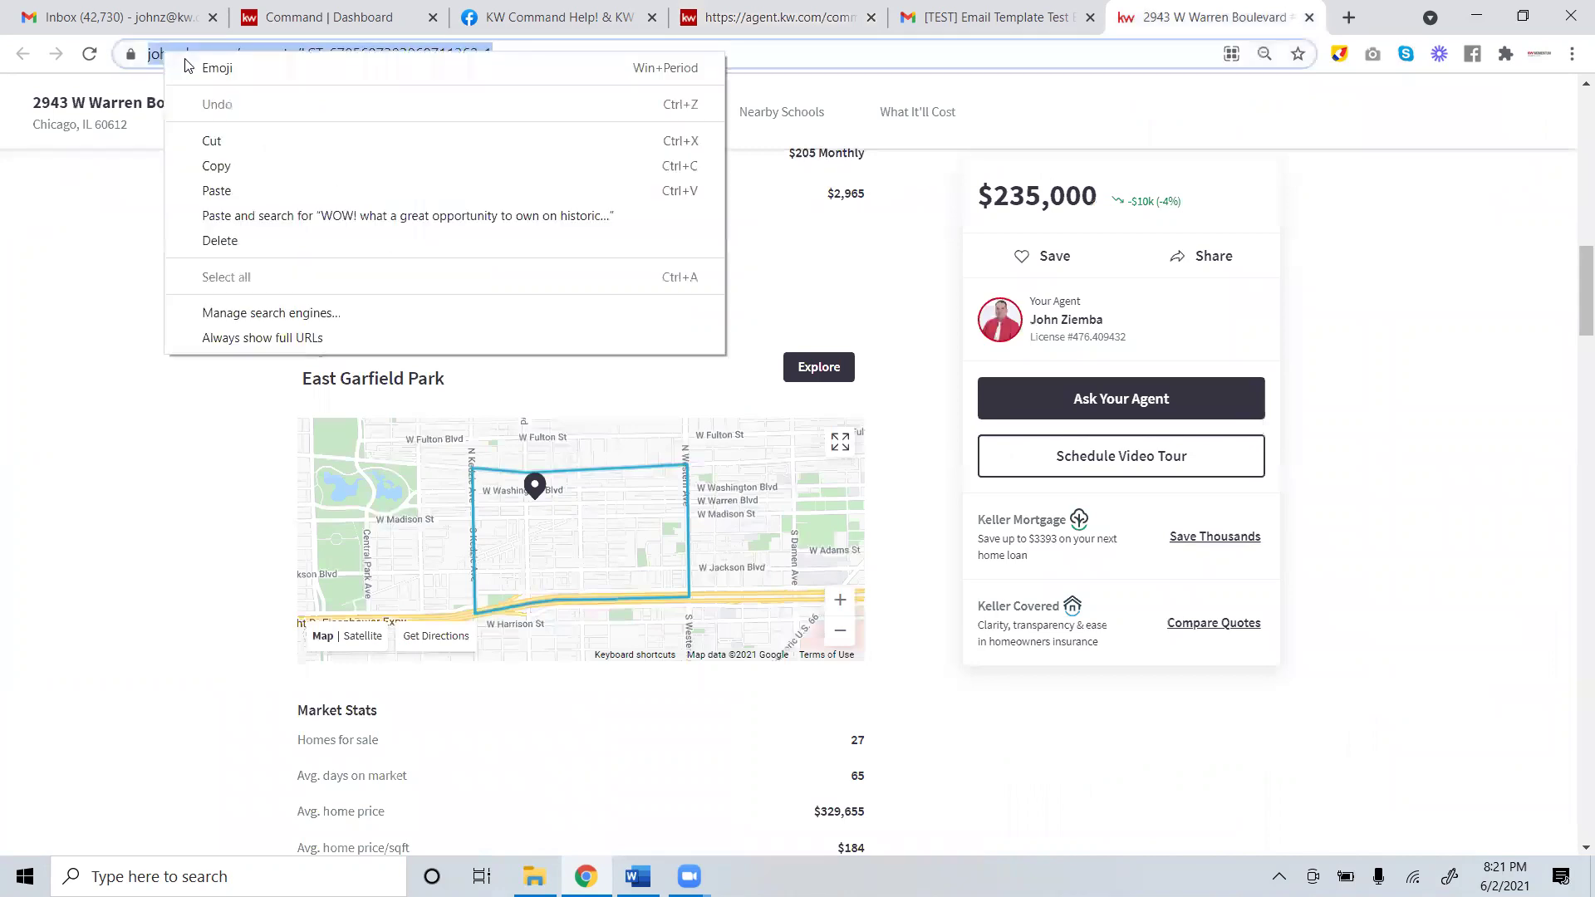
left_click(232, 173)
scroll(559, 406, "up", 15)
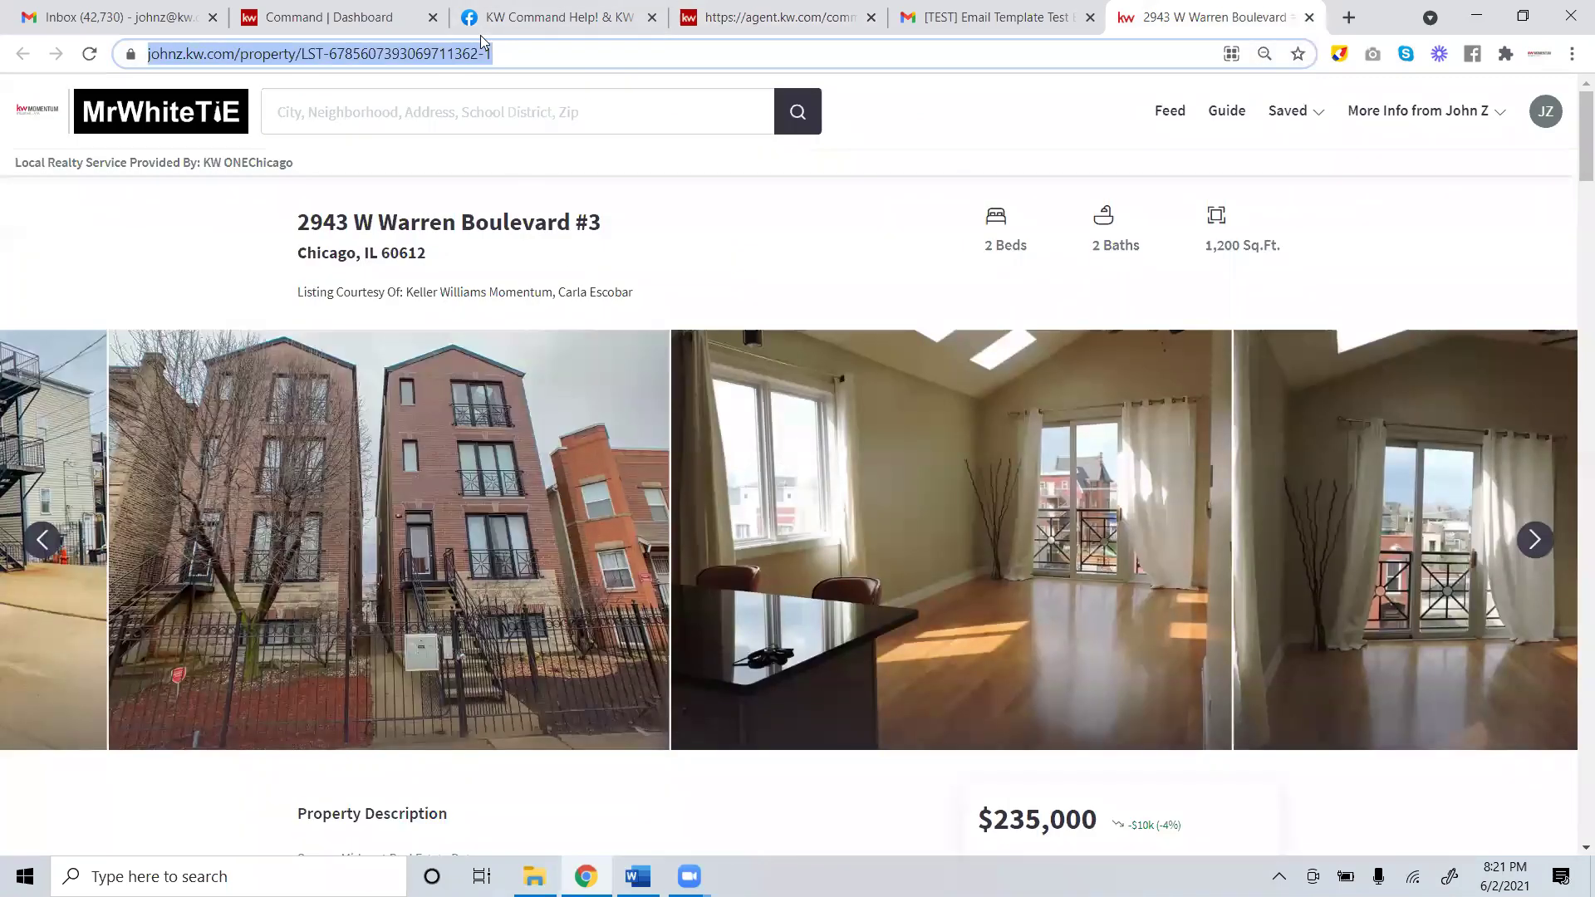
left_click_drag(539, 53, 137, 53)
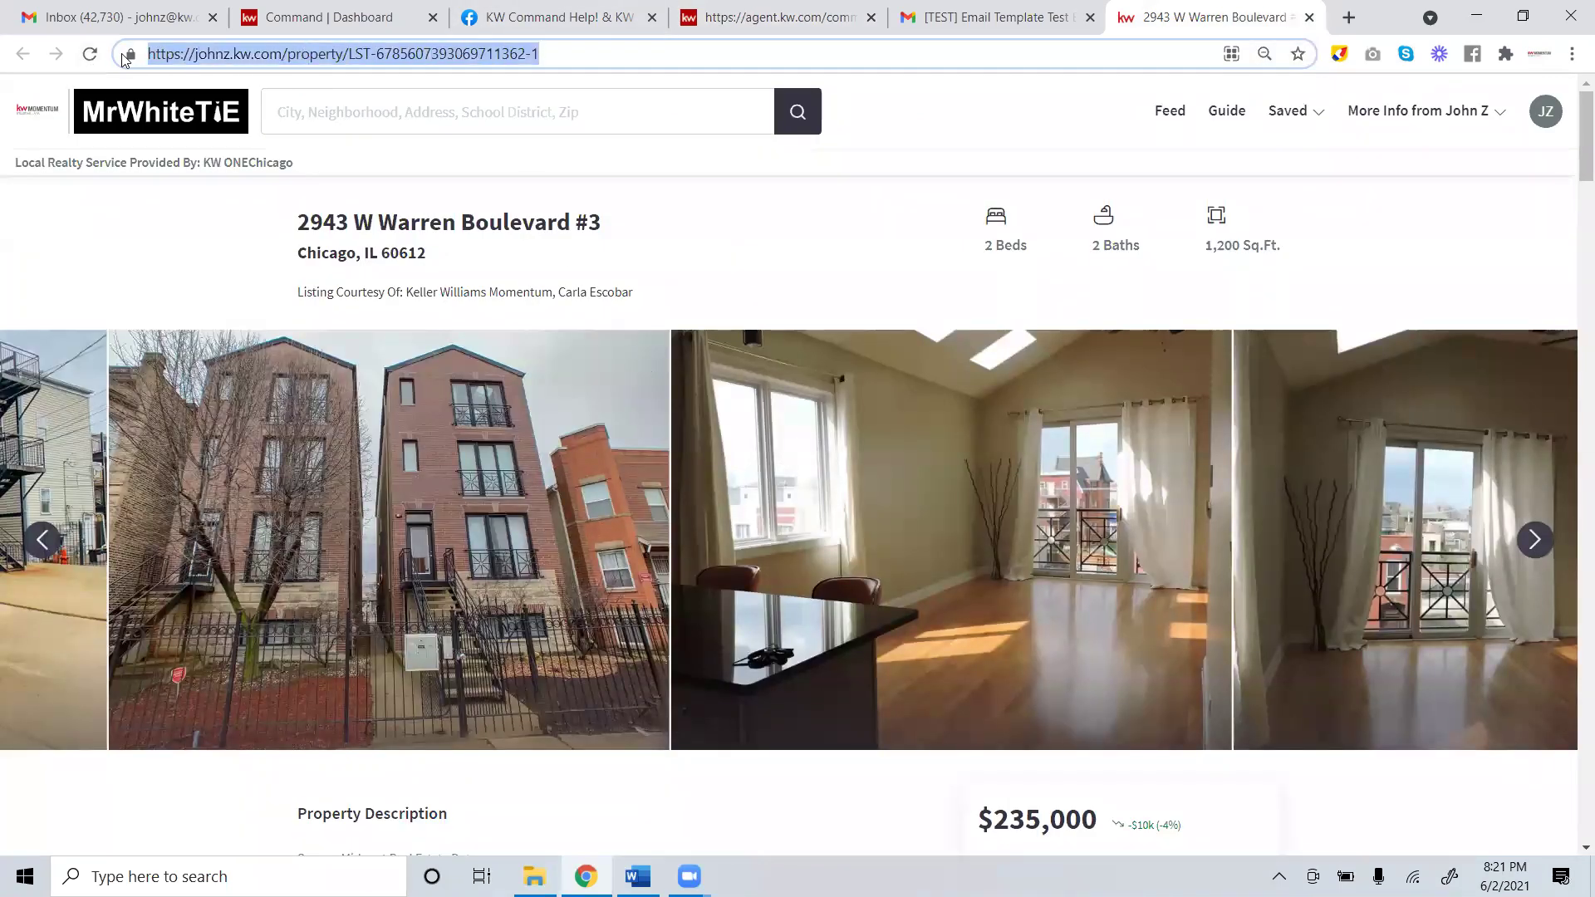
right_click(187, 56)
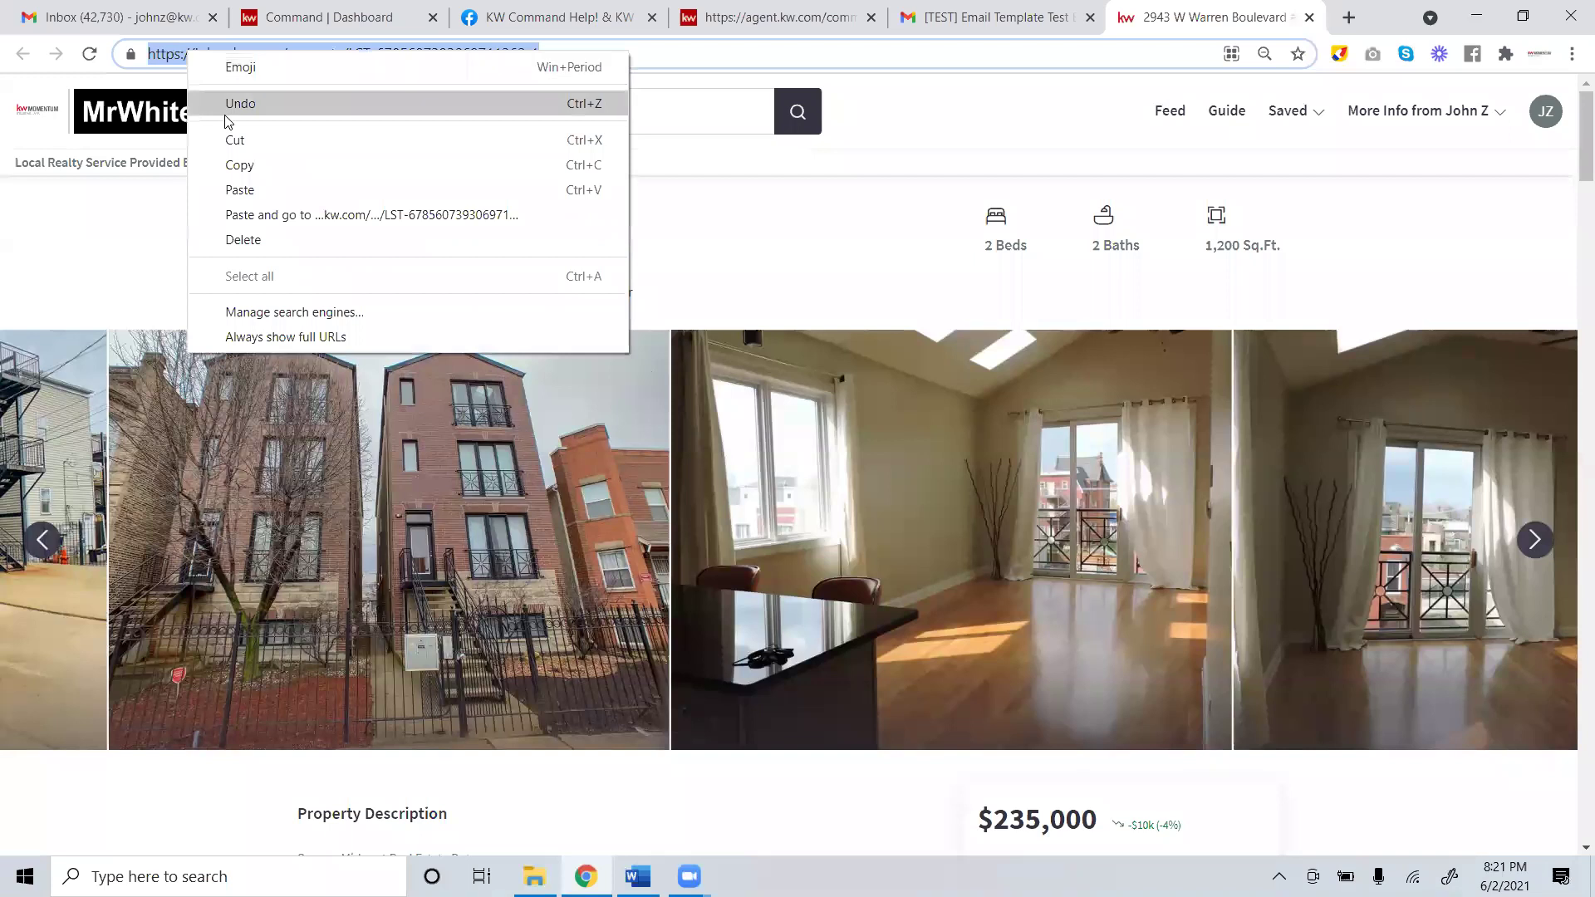
left_click(244, 167)
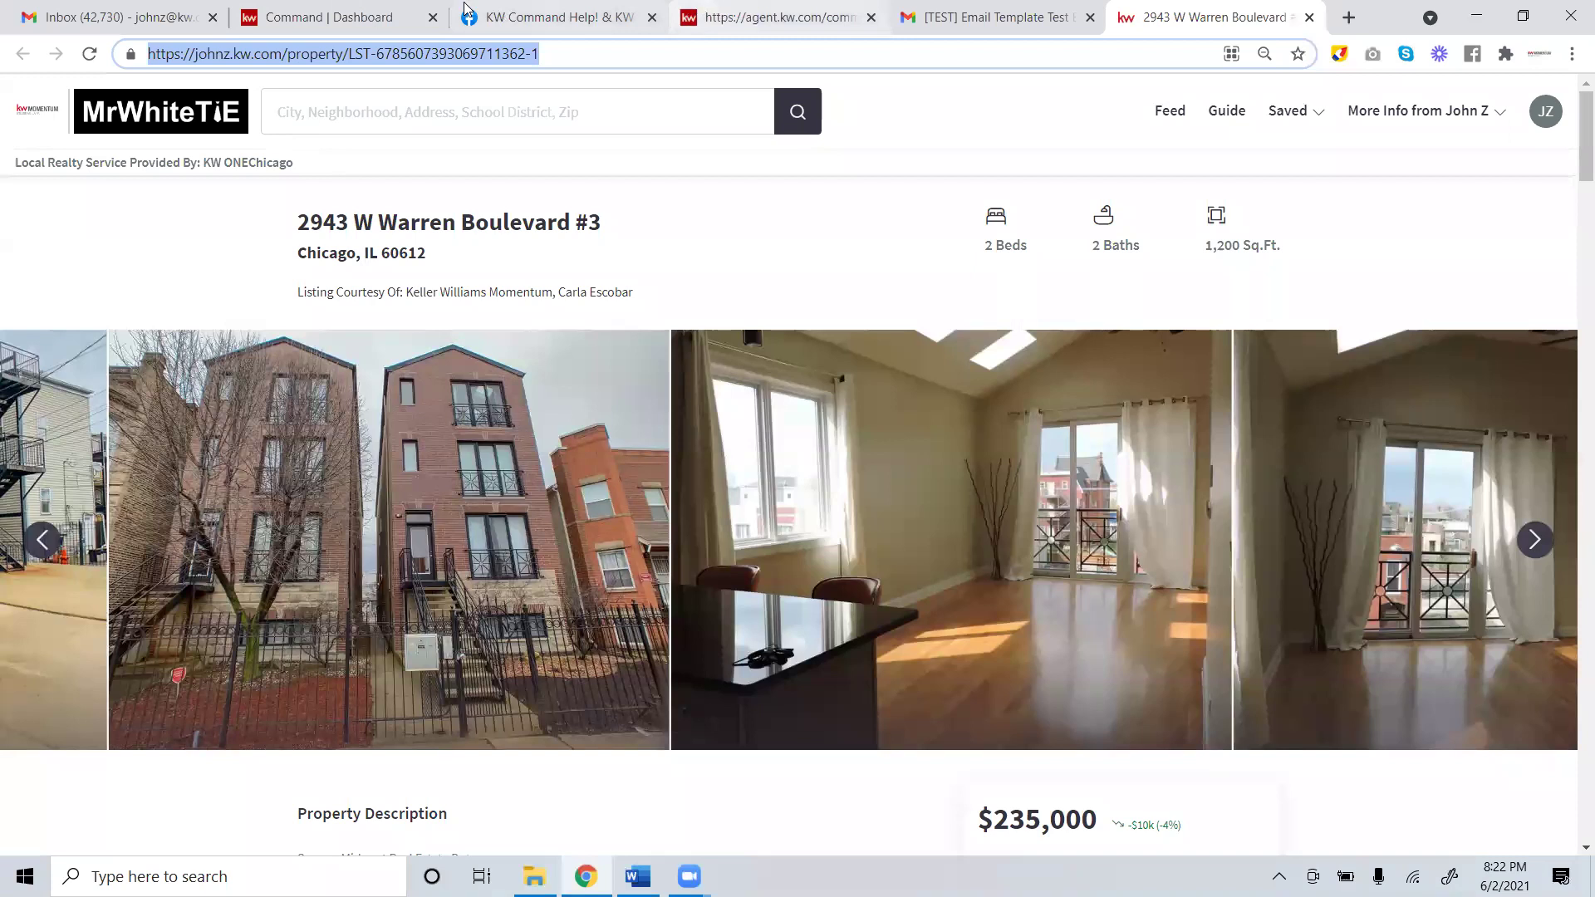
left_click(376, 13)
left_click(822, 12)
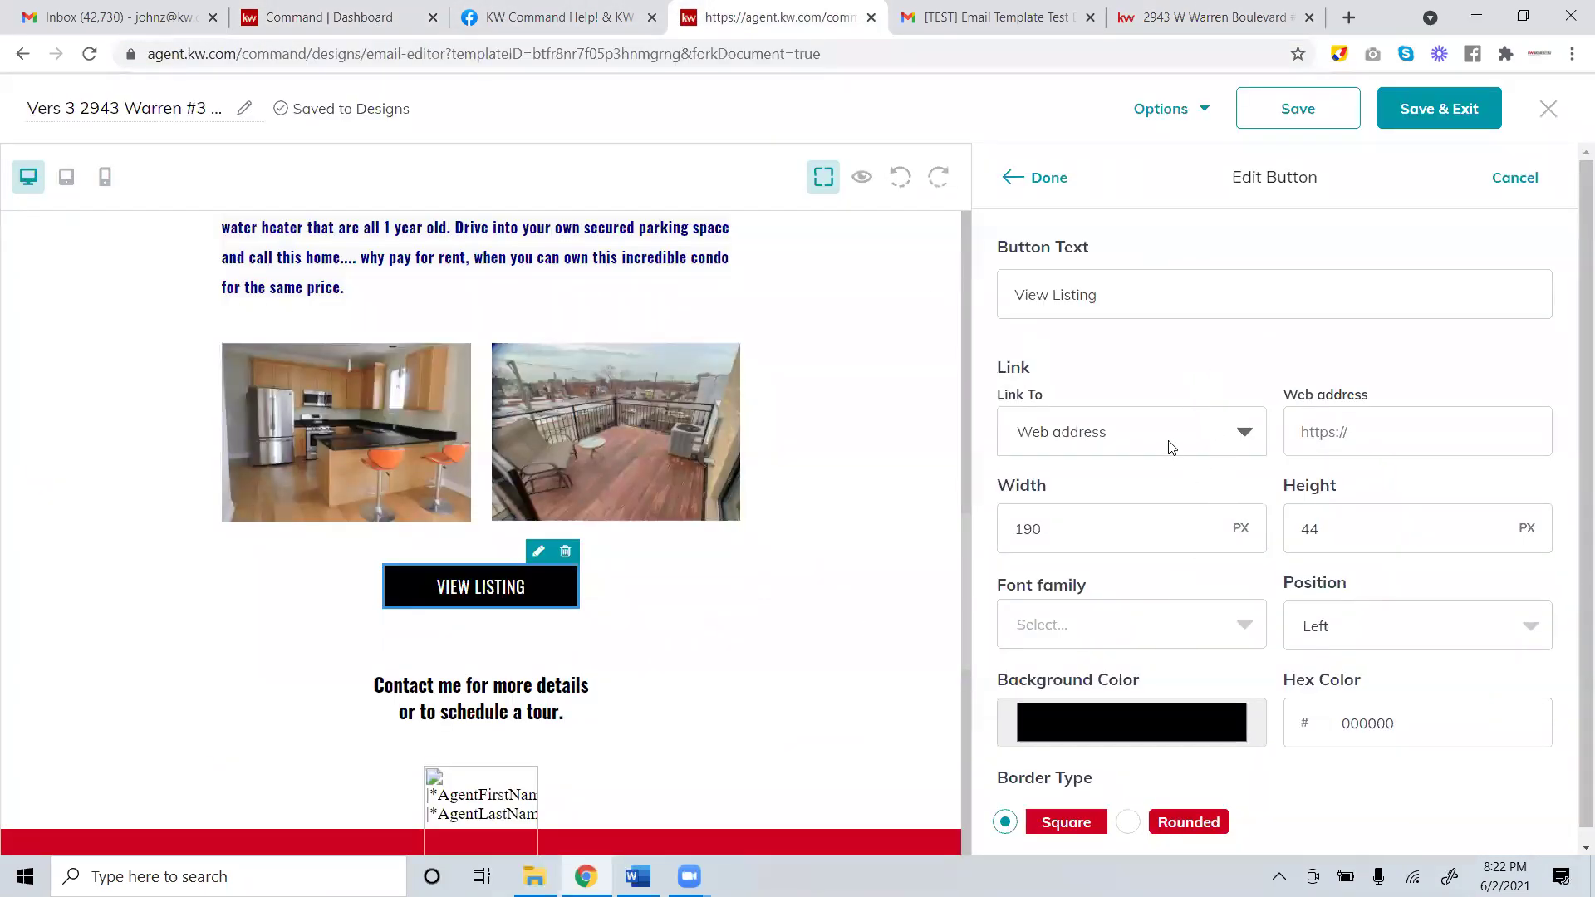
Paste the listing page URL into the VIEW LISTING button's web address field.
left_click(1355, 428)
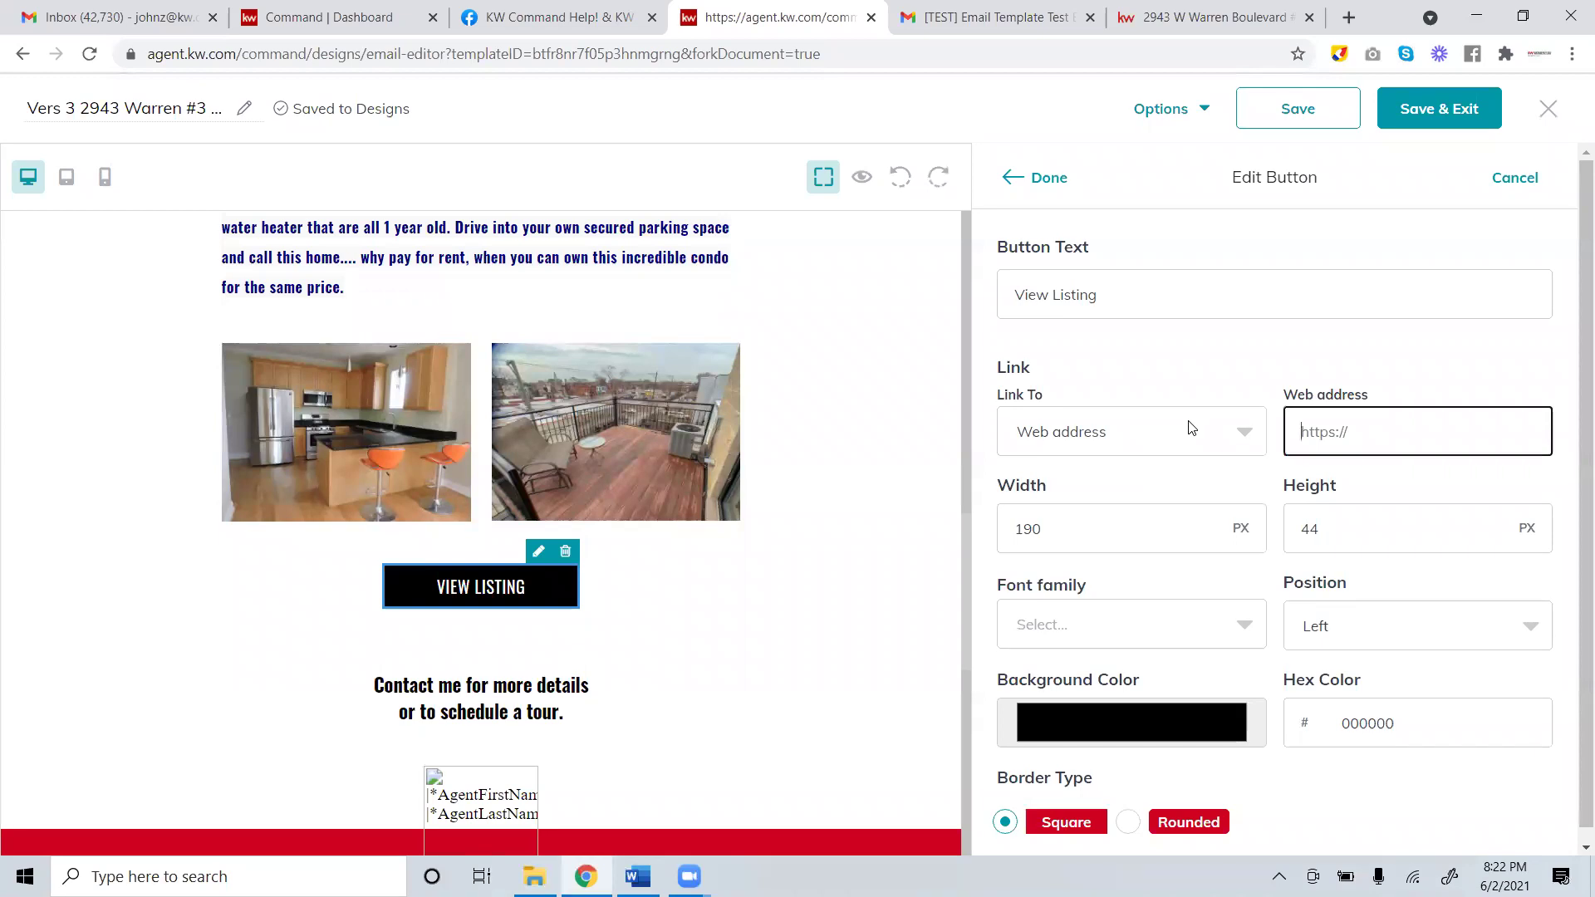
key("ctrl+v")
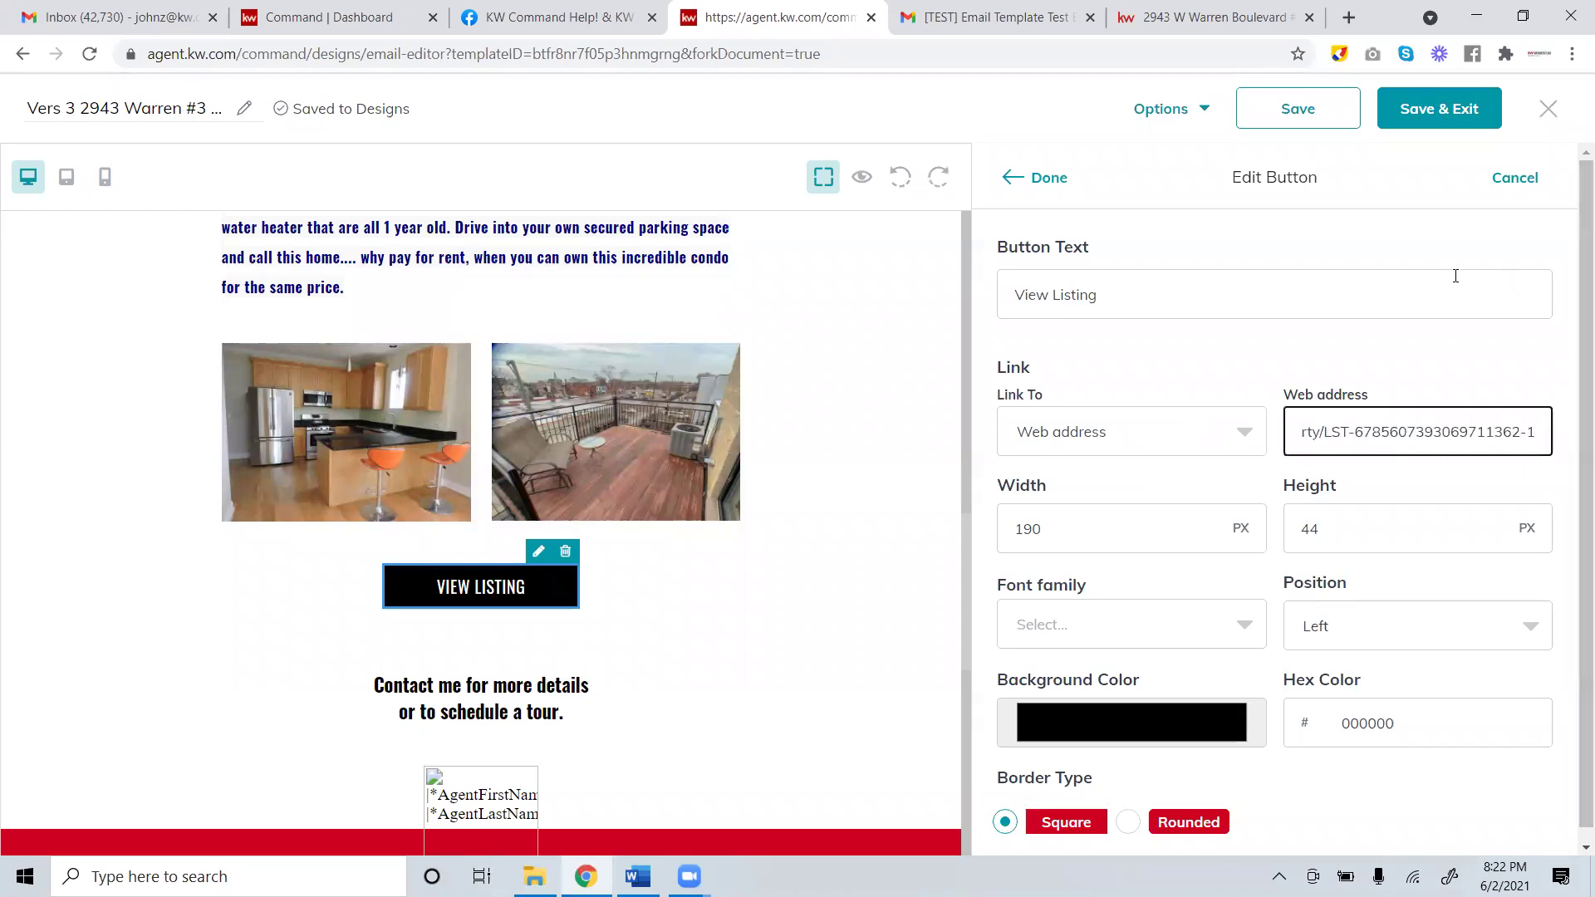
left_click(1045, 178)
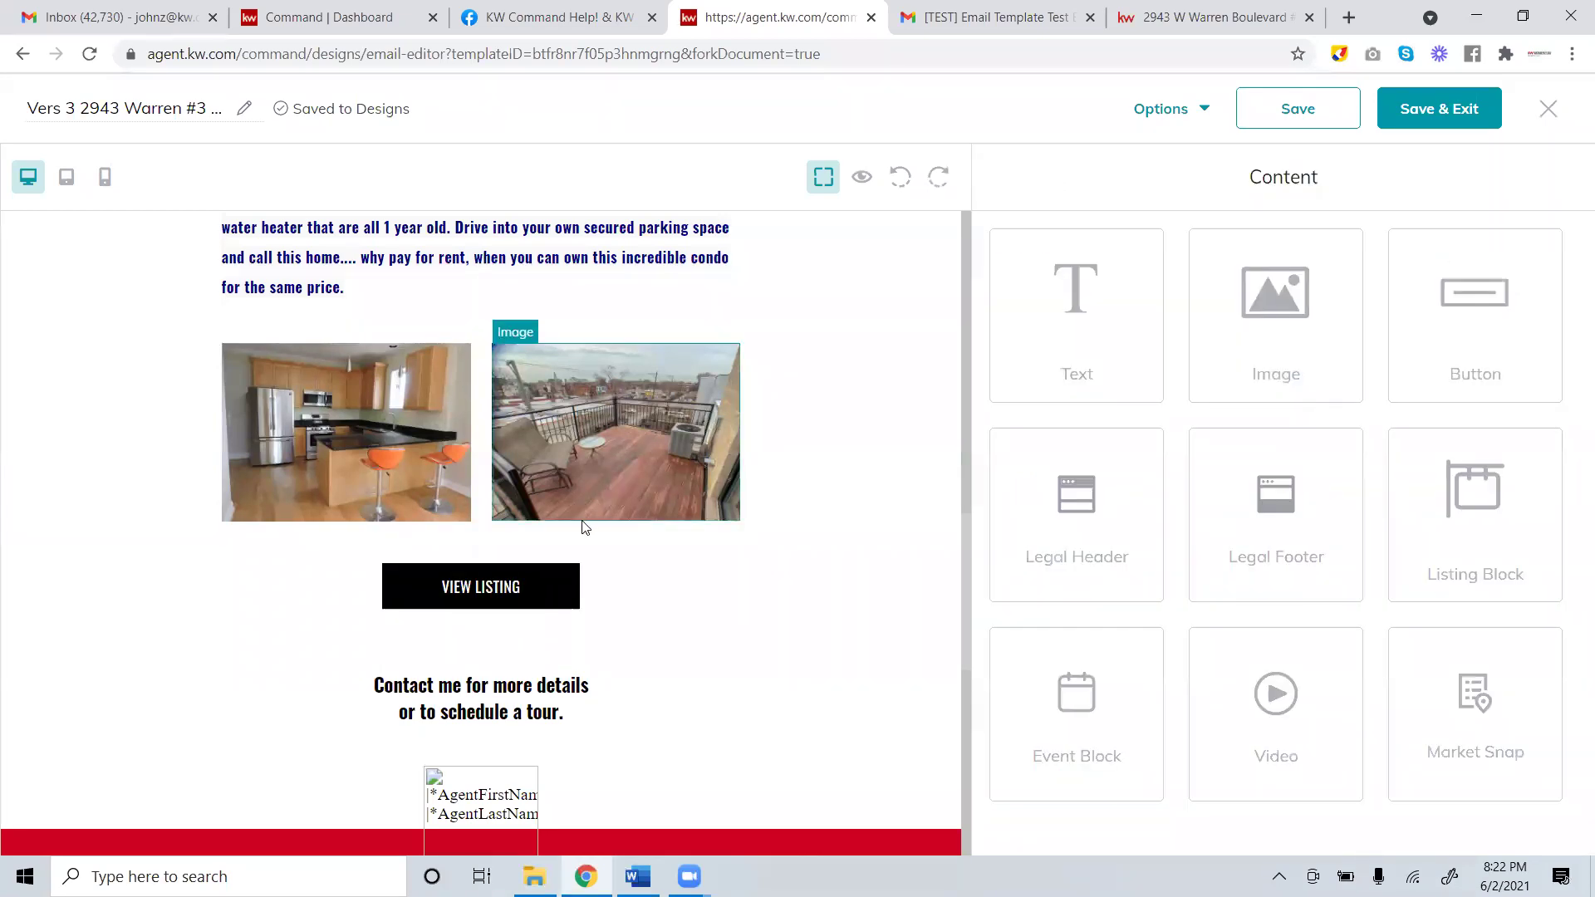
scroll(608, 696, "down", 10)
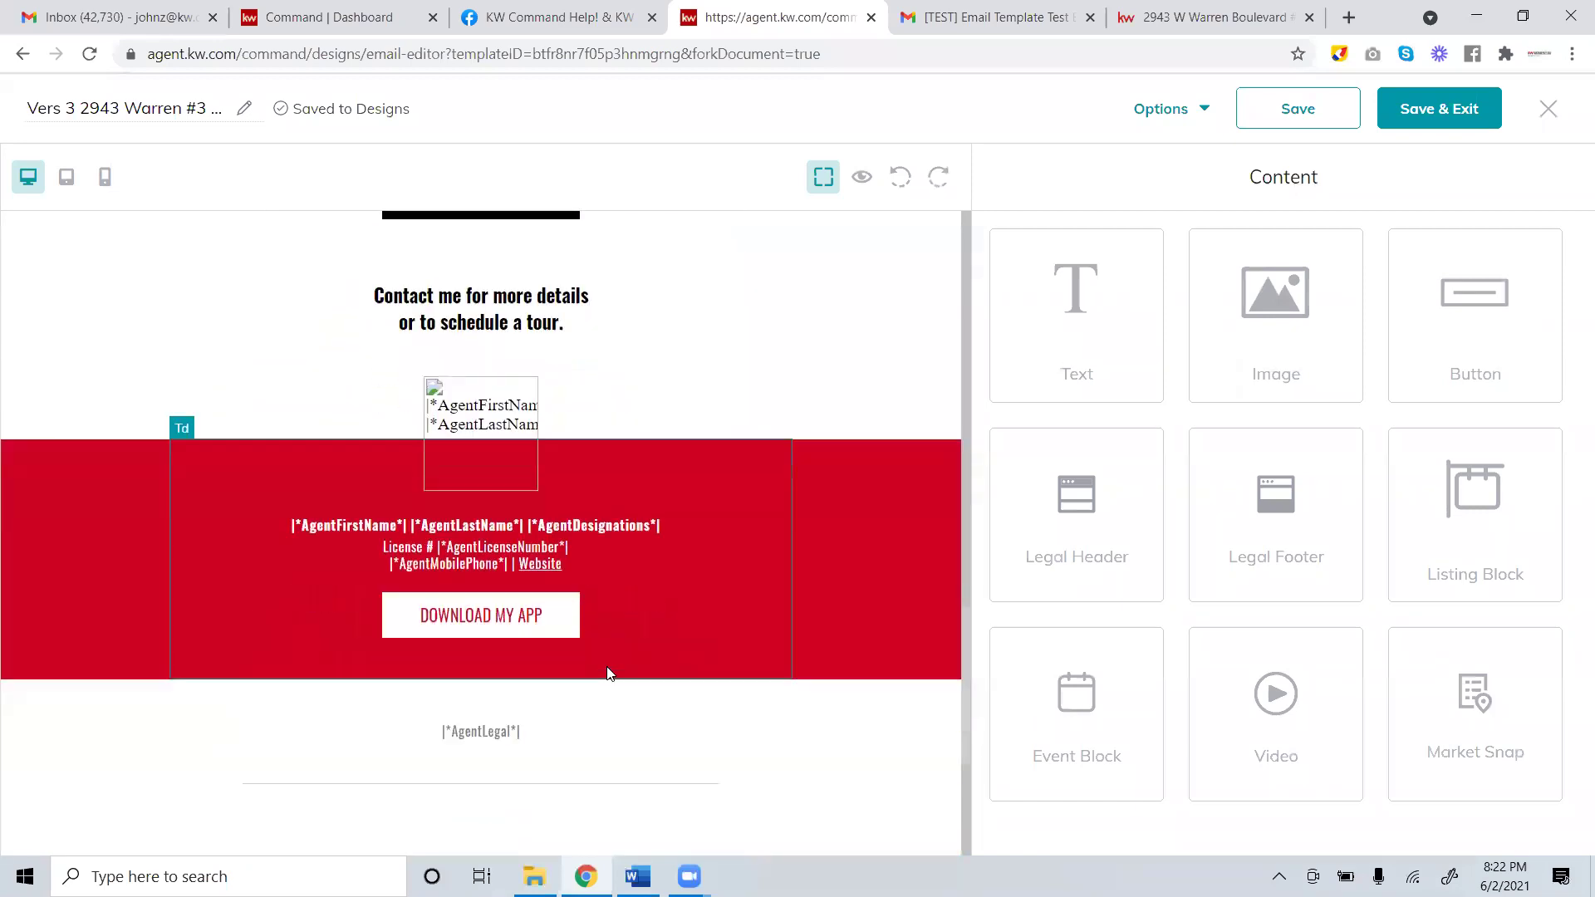
scroll(609, 673, "up", 5)
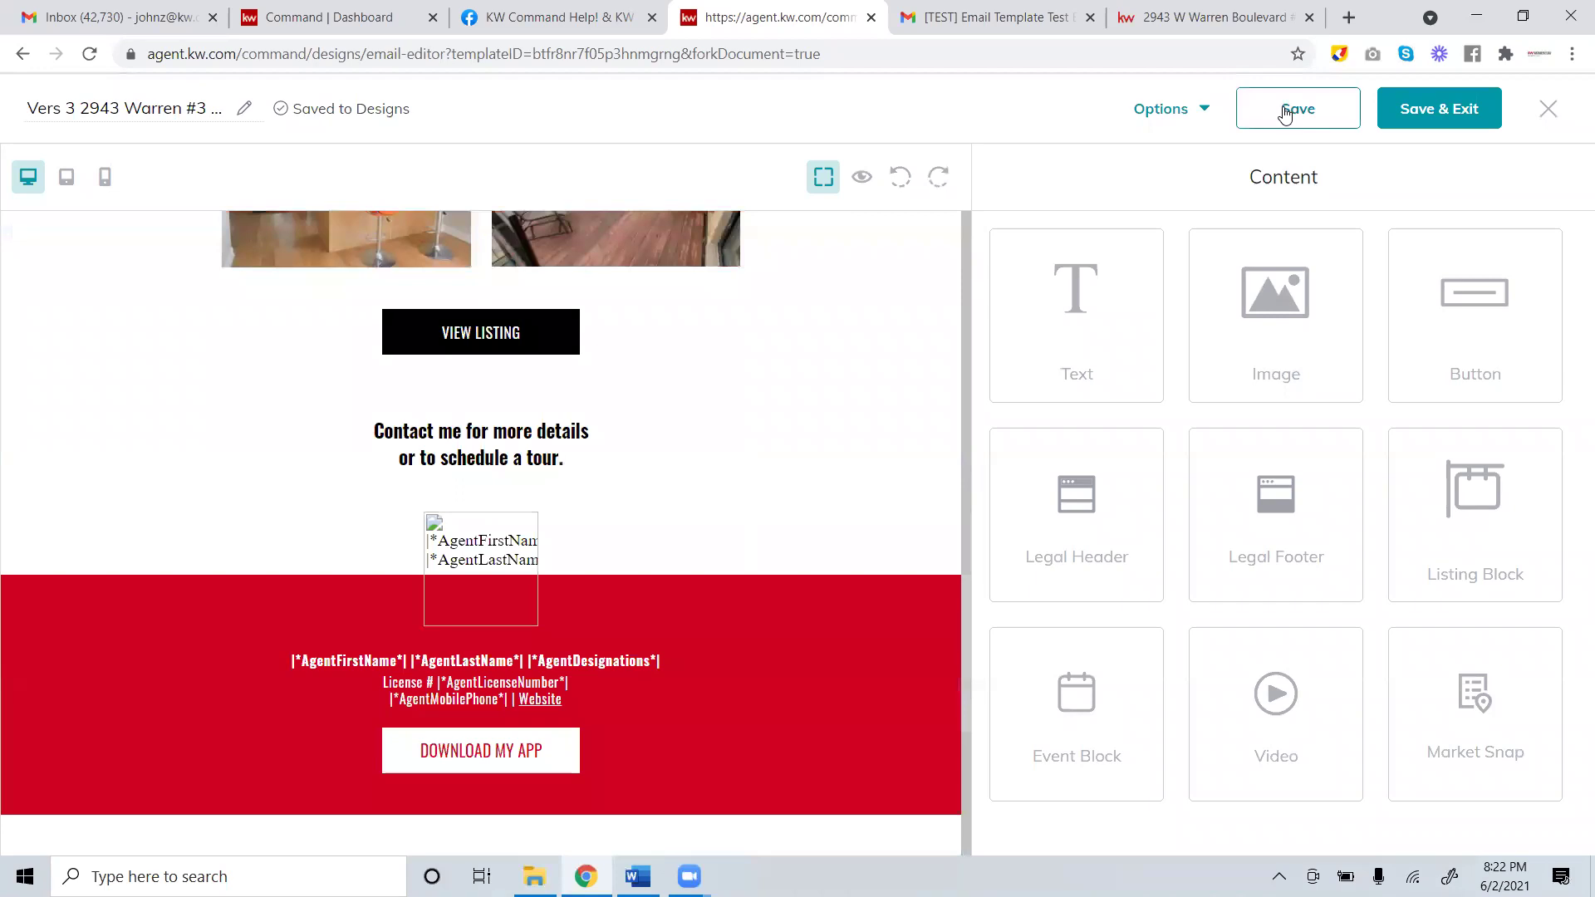
Save the design, preview it at tablet and phone widths, then choose Send Test Email.
left_click(1278, 122)
left_click(67, 184)
left_click(106, 182)
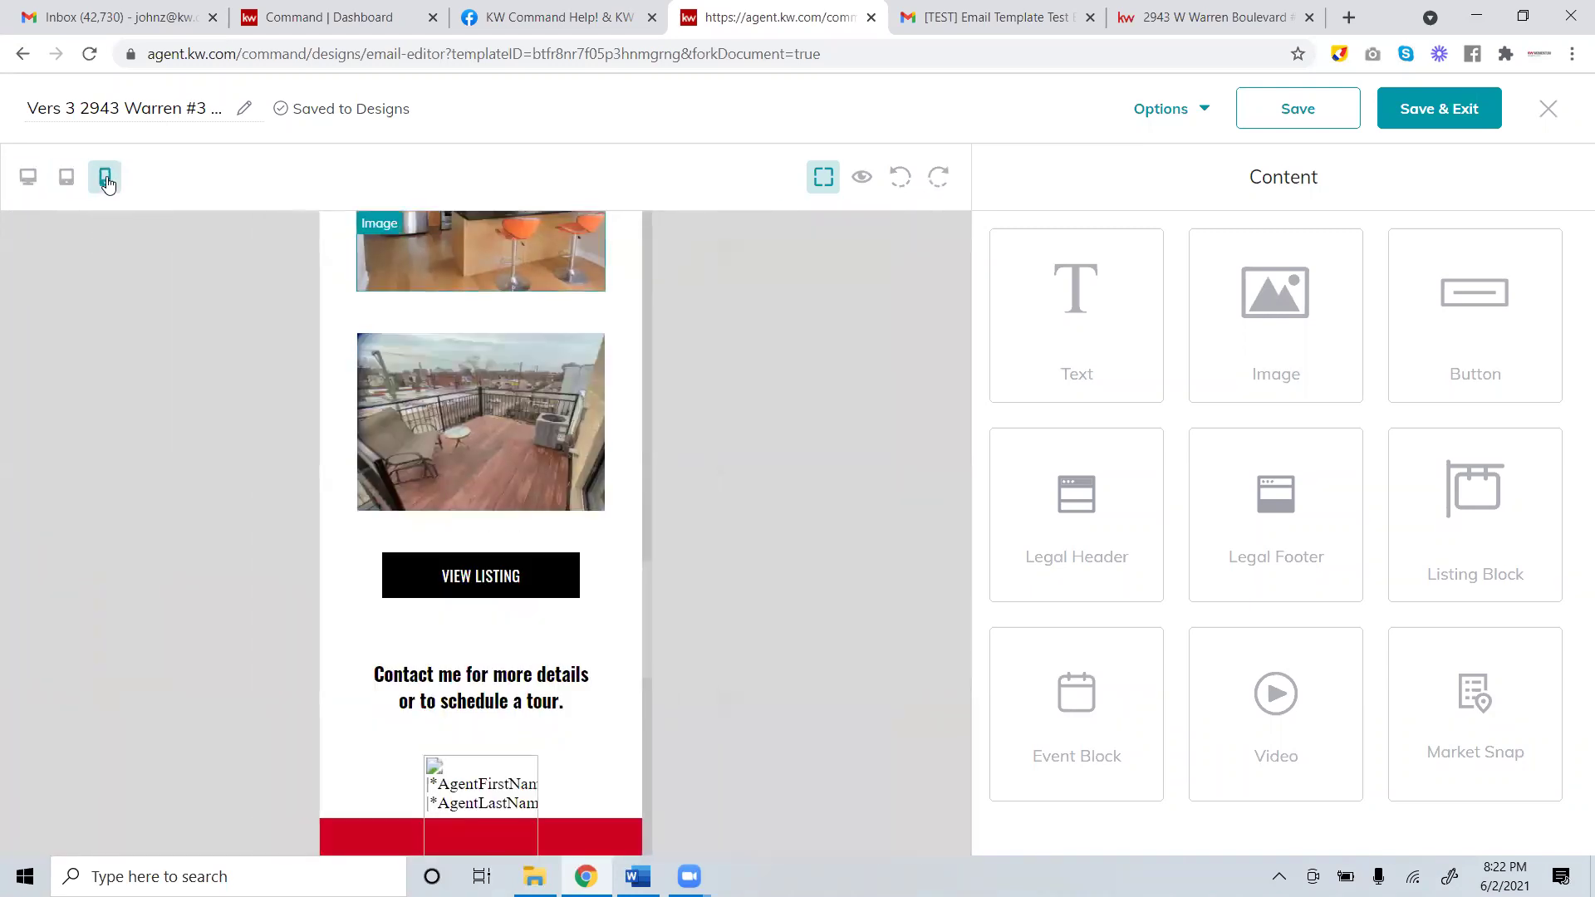
scroll(465, 415, "up", 10)
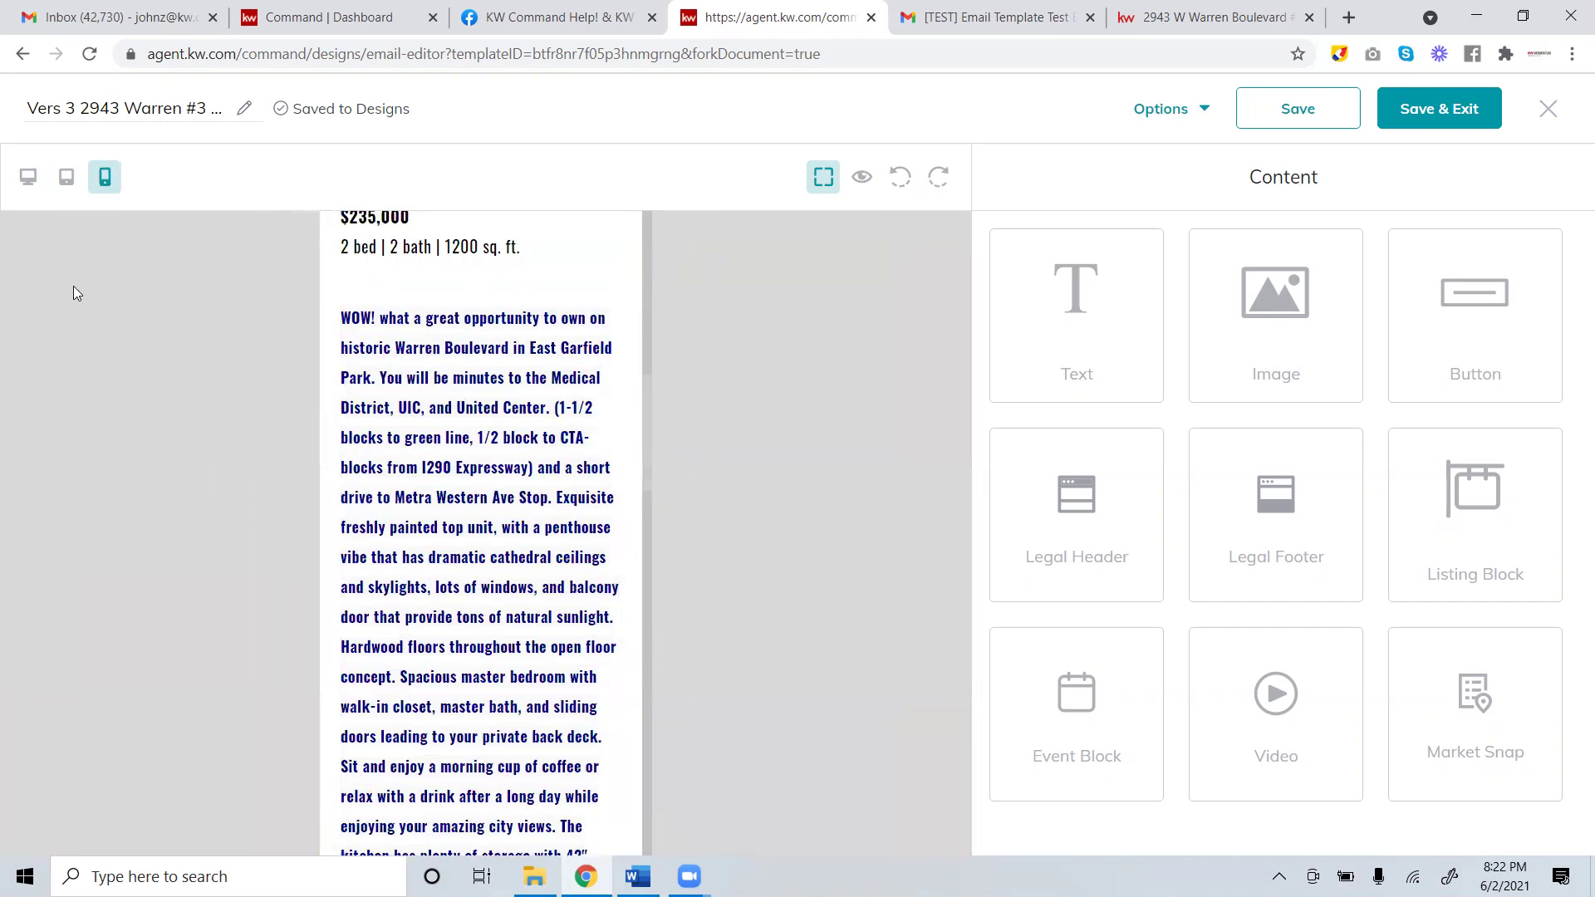
left_click(32, 180)
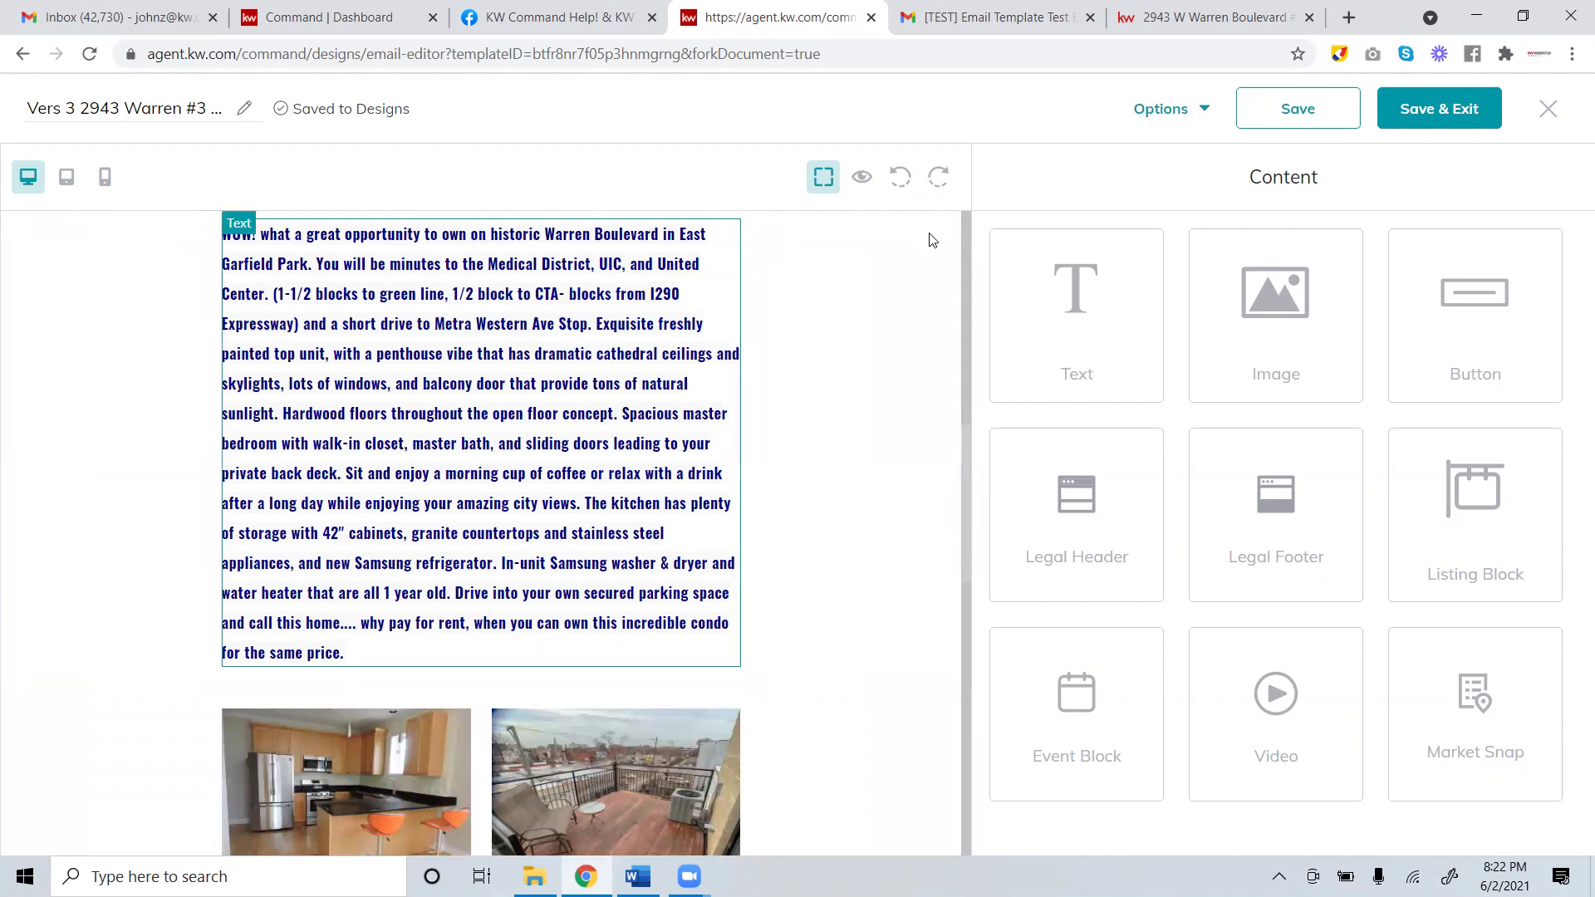
left_click(1203, 110)
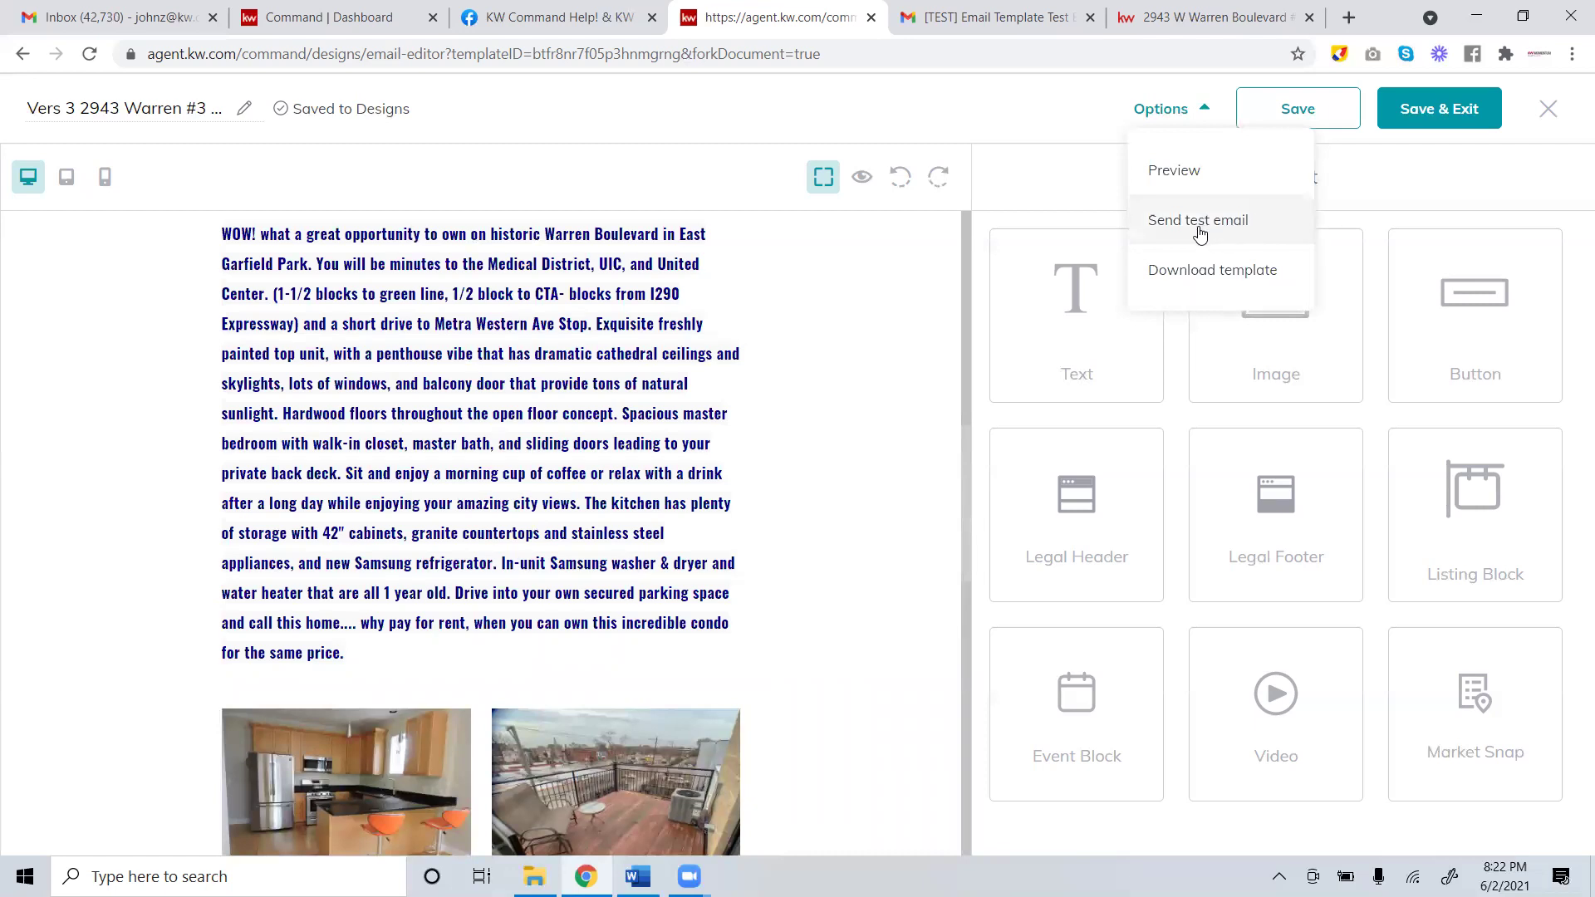
left_click(1200, 225)
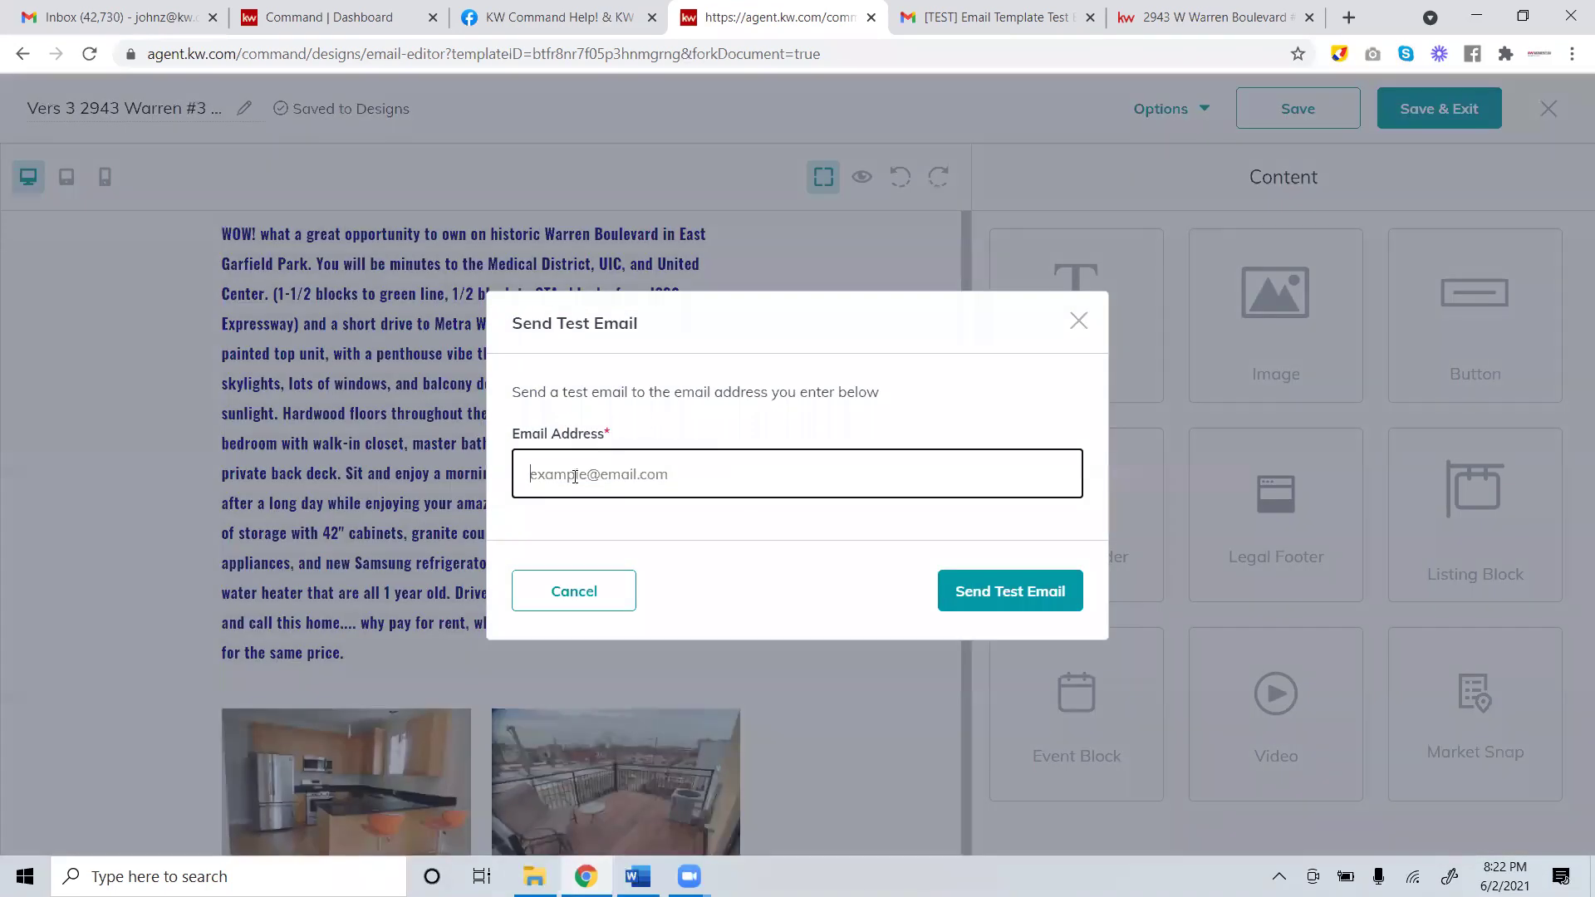
Enter your own email address as recipient and send the test email.
left_click_drag(567, 475, 576, 477)
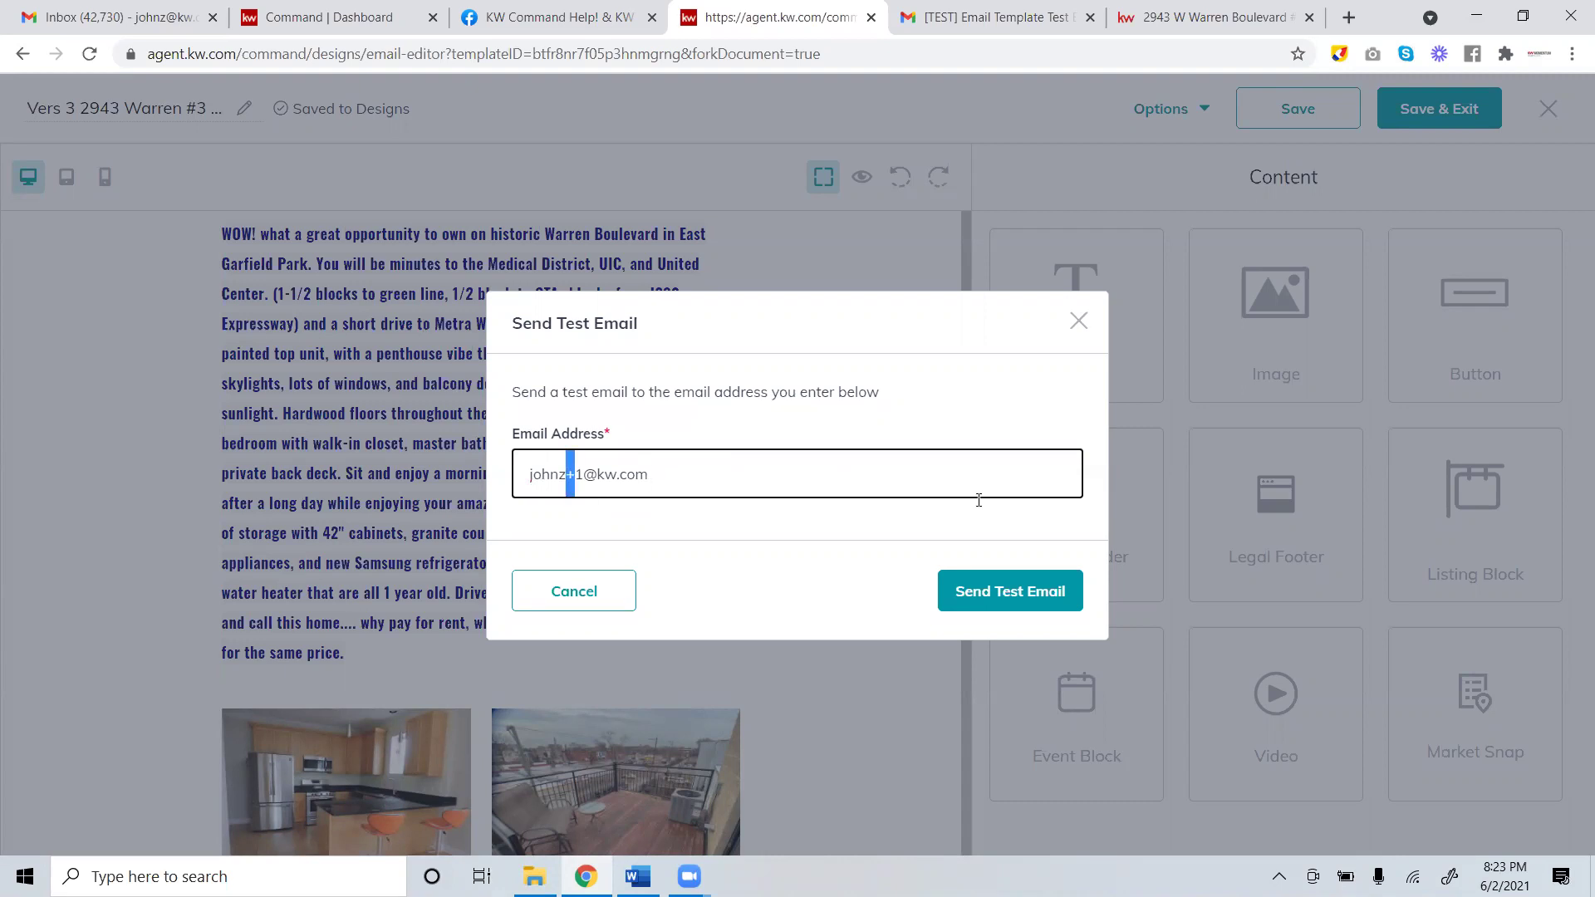
left_click(1007, 593)
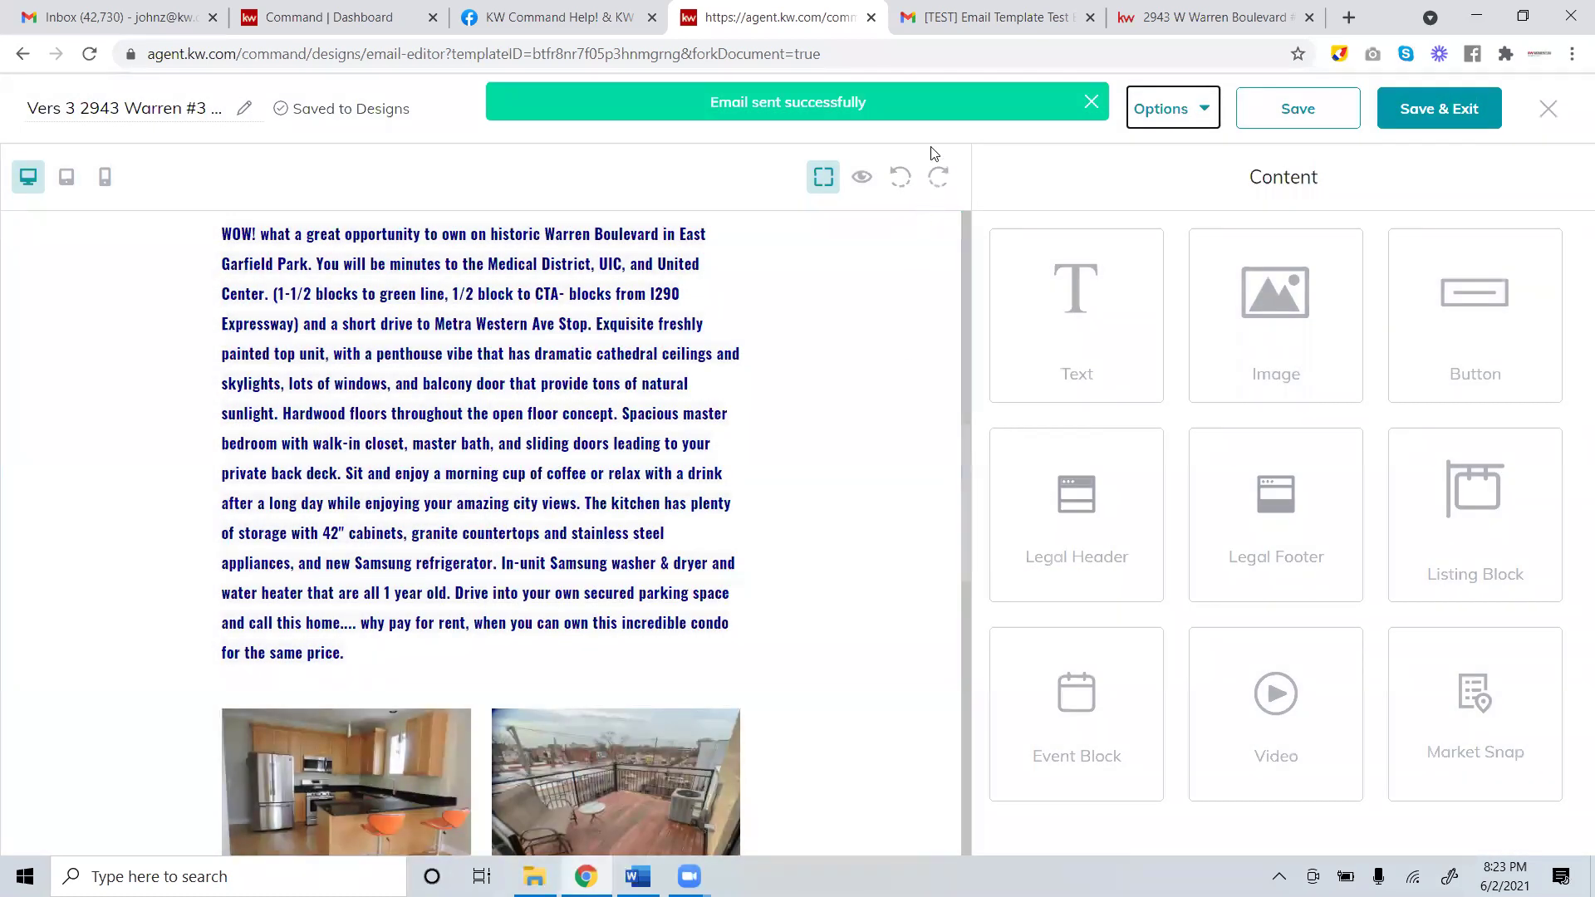
left_click(997, 17)
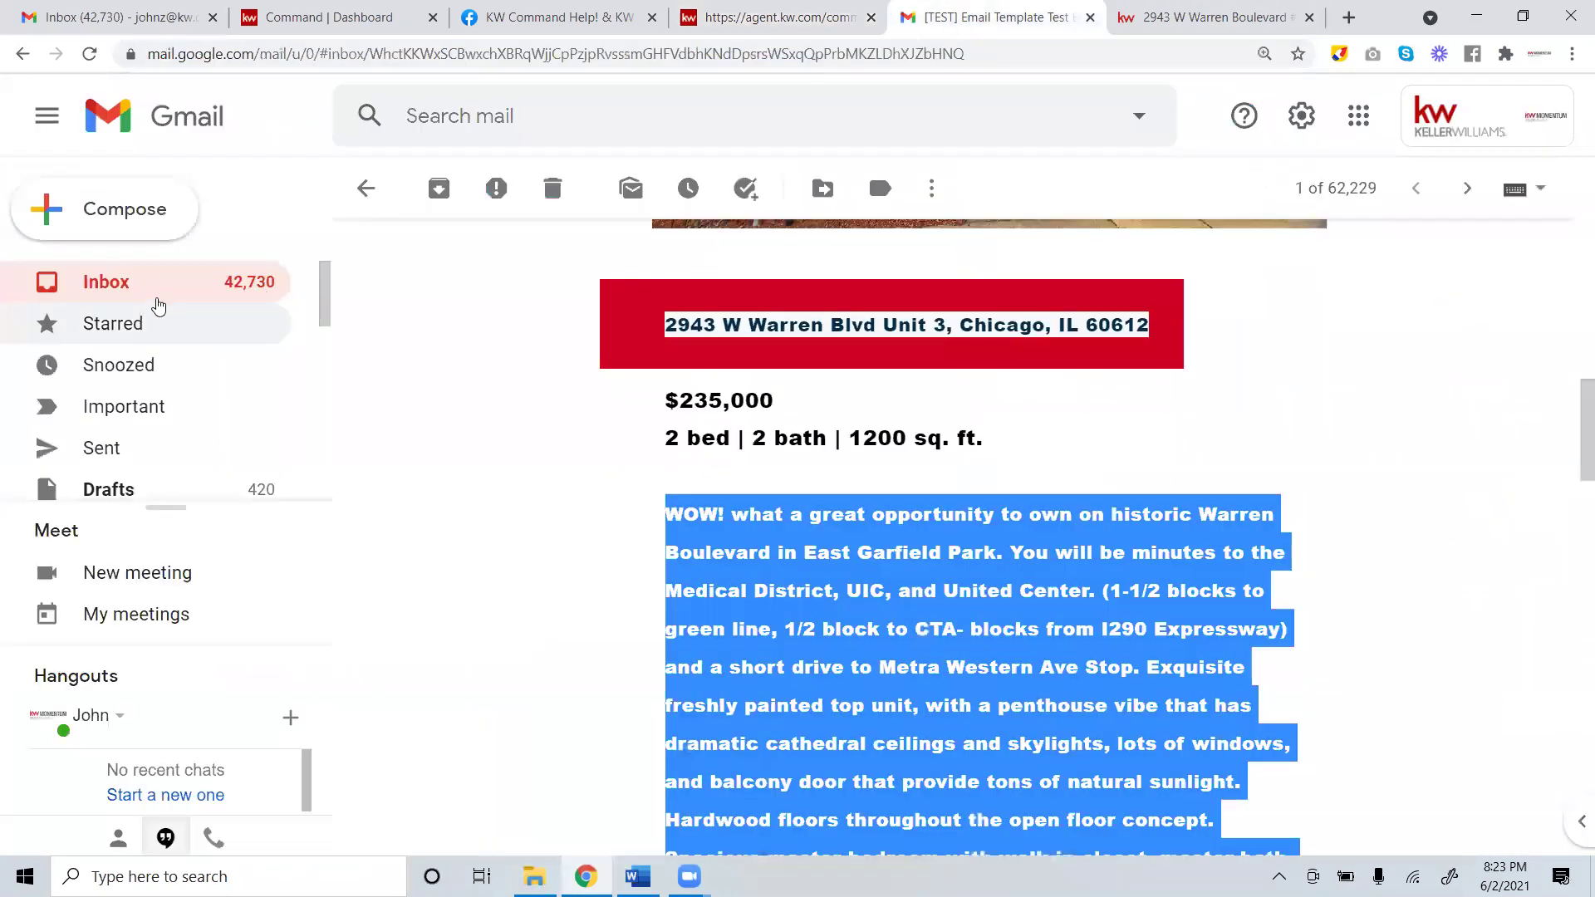
Reload the Gmail inbox and look through the newest [TEST] email's photos and description.
left_click(157, 300)
left_click(90, 54)
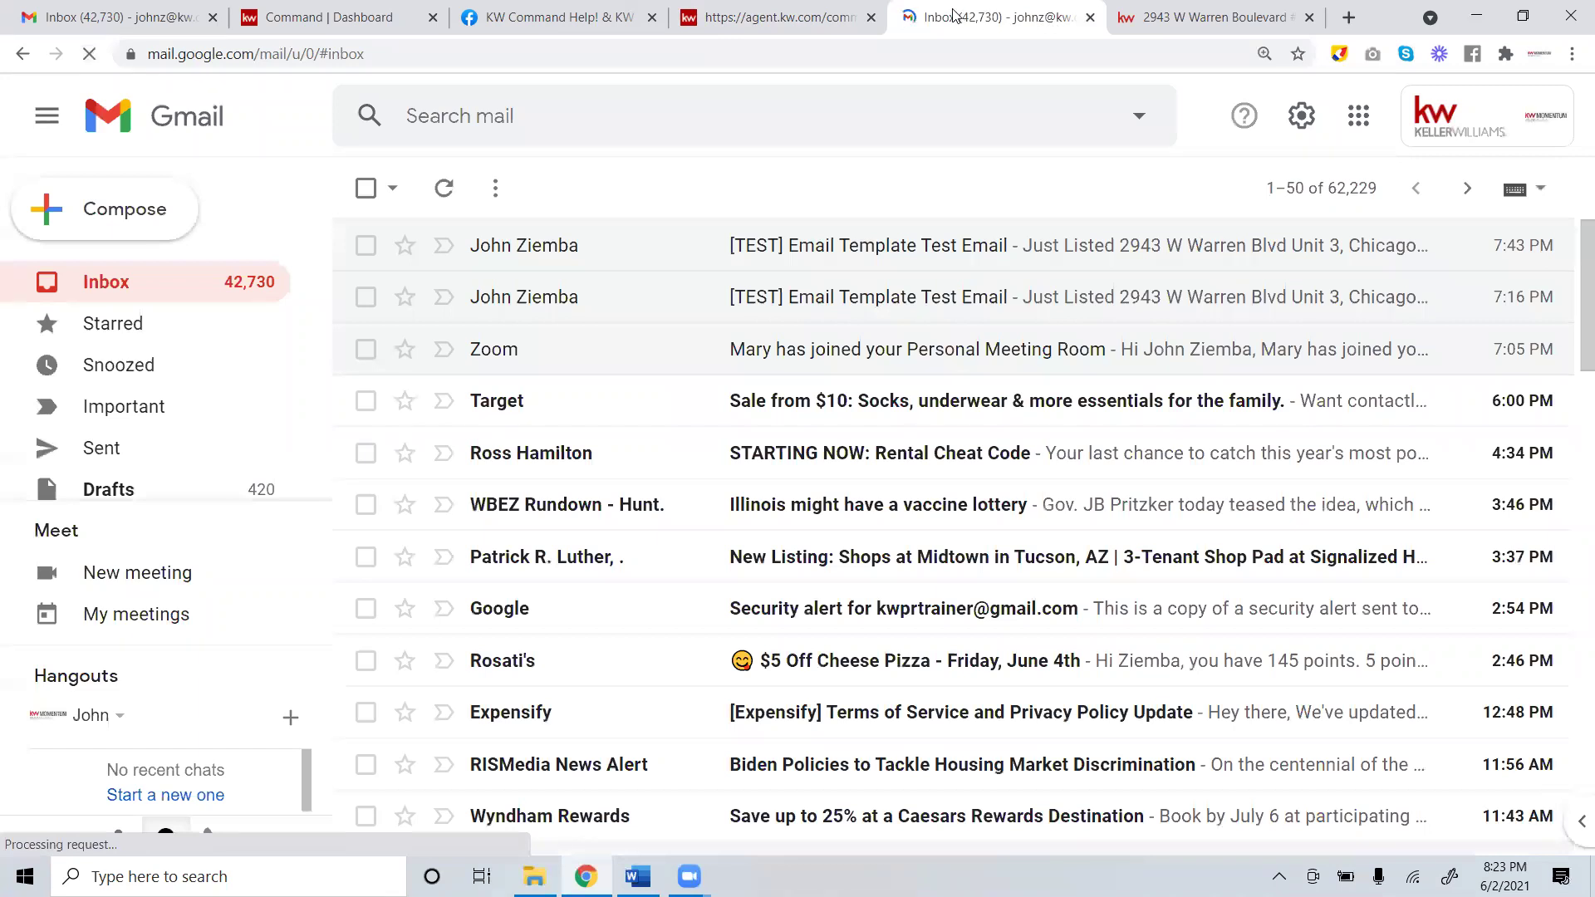
left_click(1003, 246)
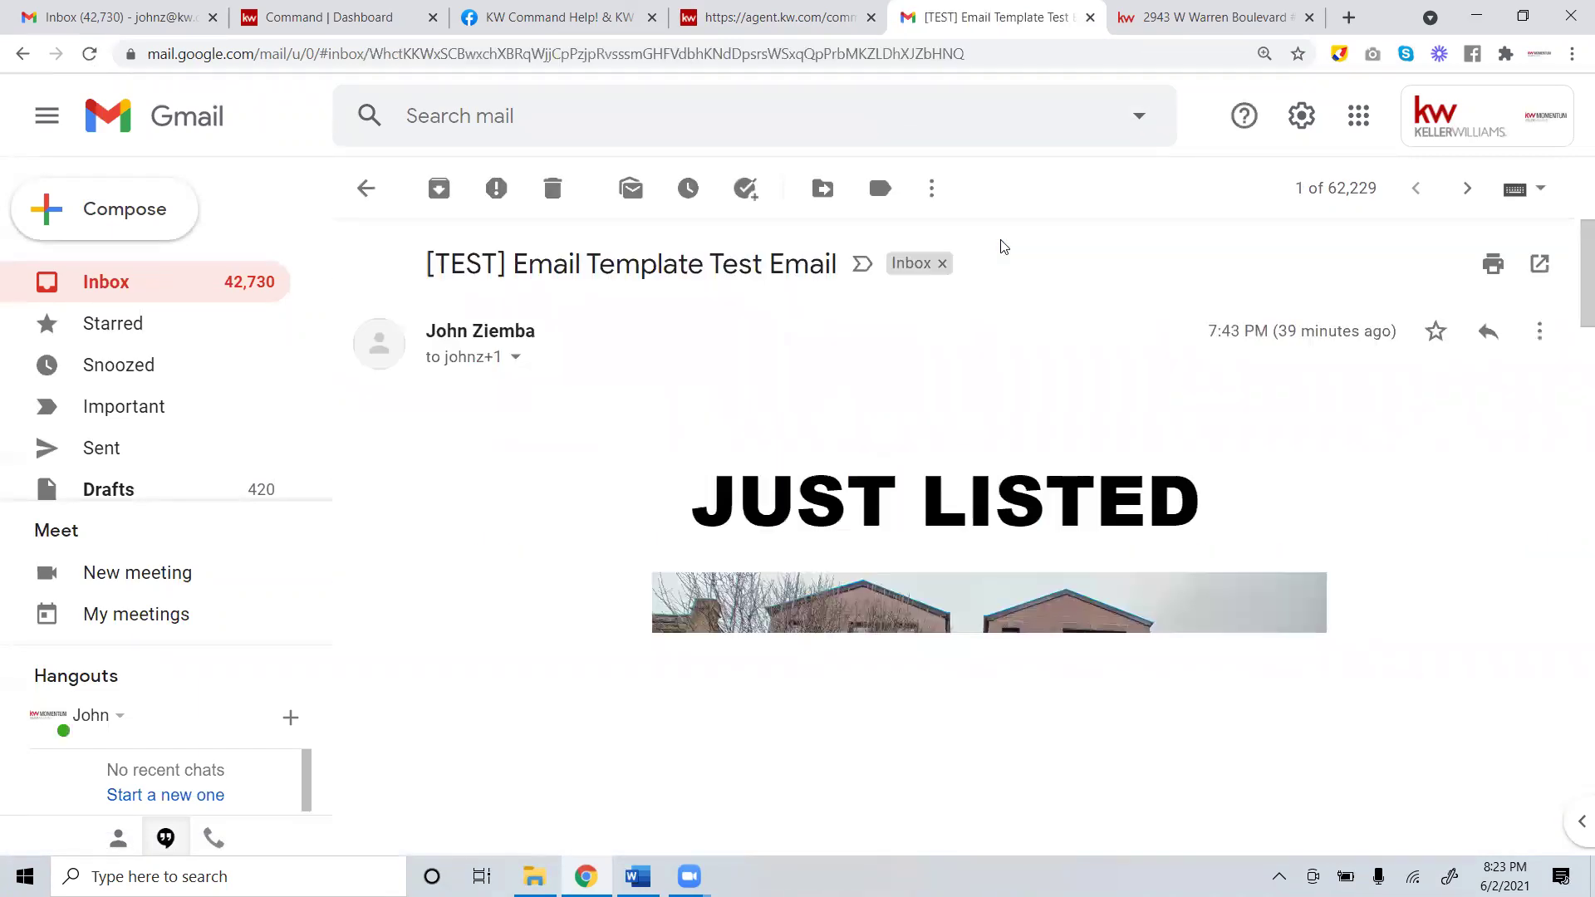
scroll(990, 320, "down", 5)
scroll(1042, 355, "up", 4)
scroll(1045, 347, "down", 4)
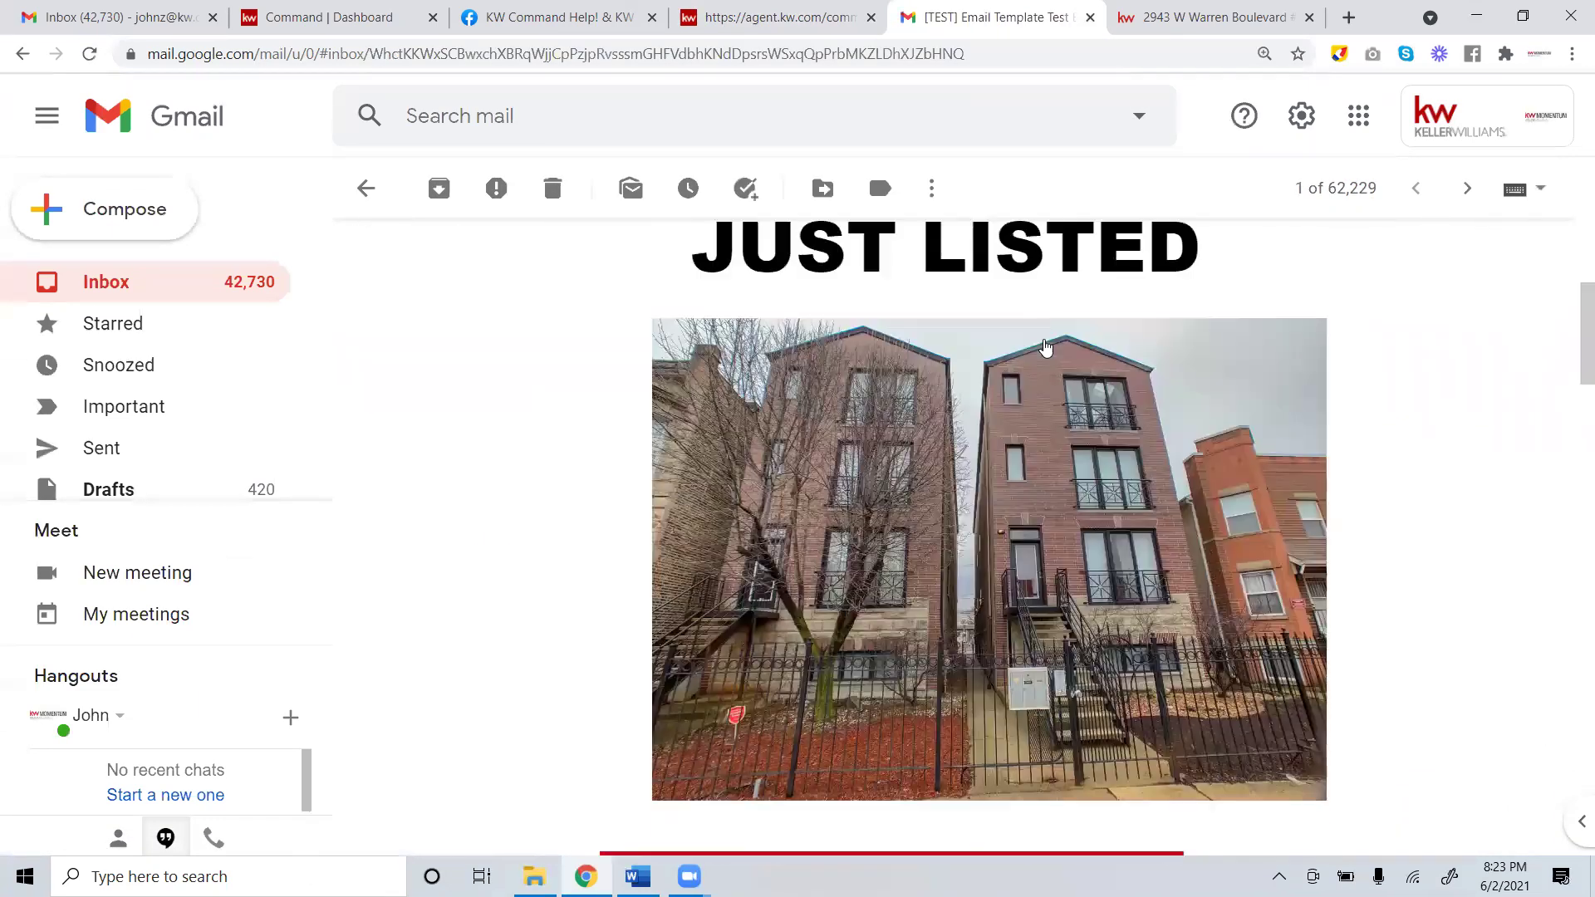
scroll(1045, 347, "down", 15)
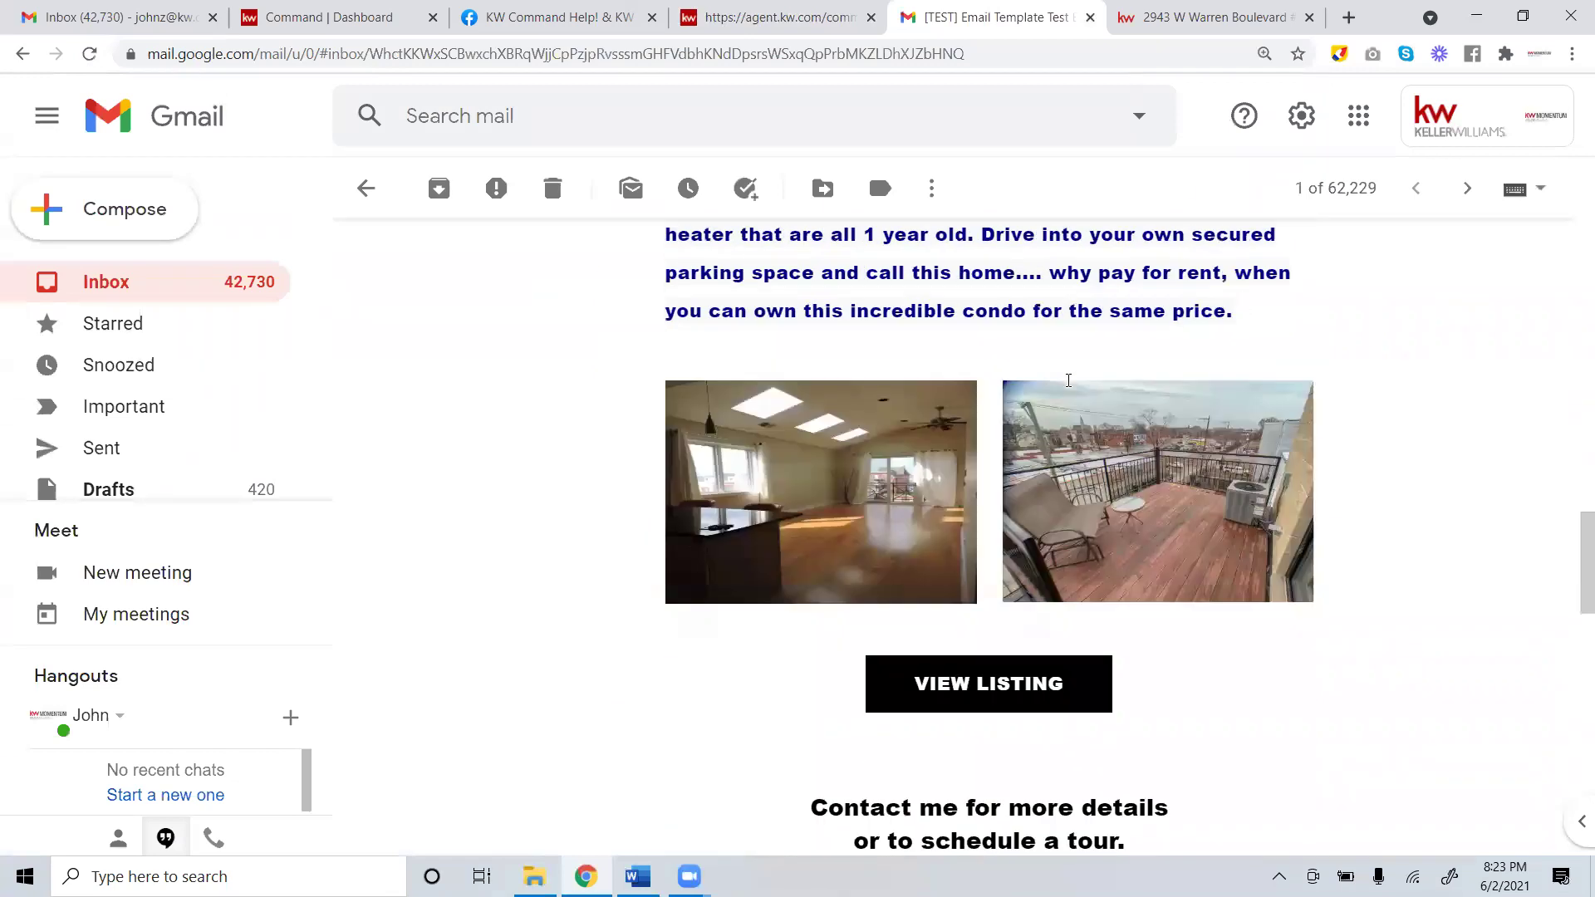
scroll(1068, 381, "down", 7)
scroll(1059, 362, "up", 20)
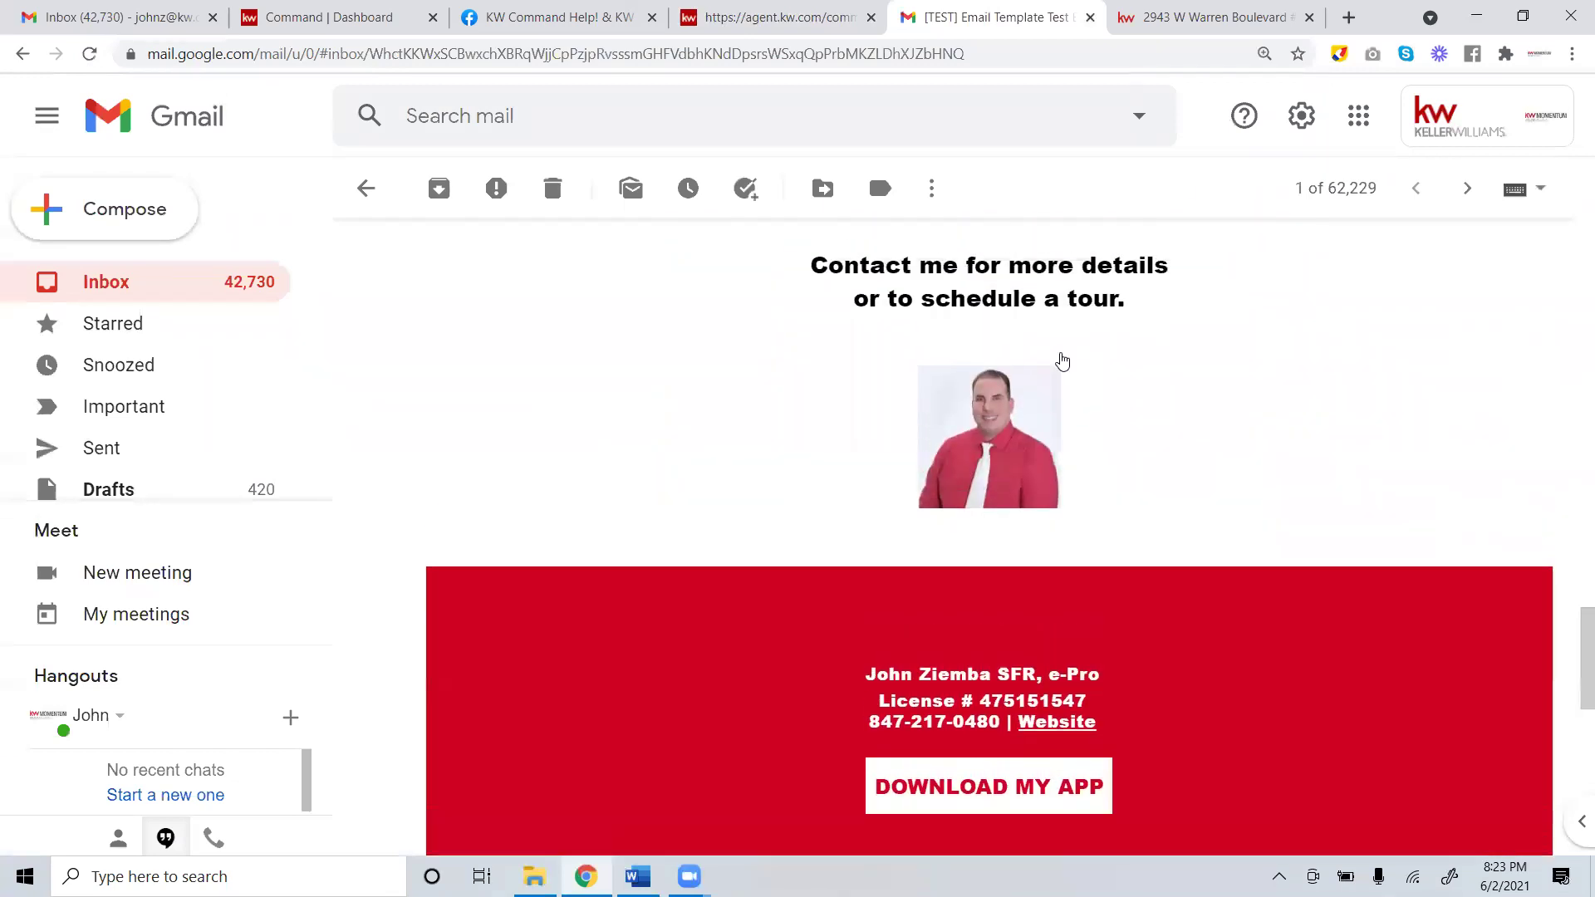
Check the footer phone number in the older test email for comparison.
left_click(1466, 188)
scroll(1080, 332, "down", 20)
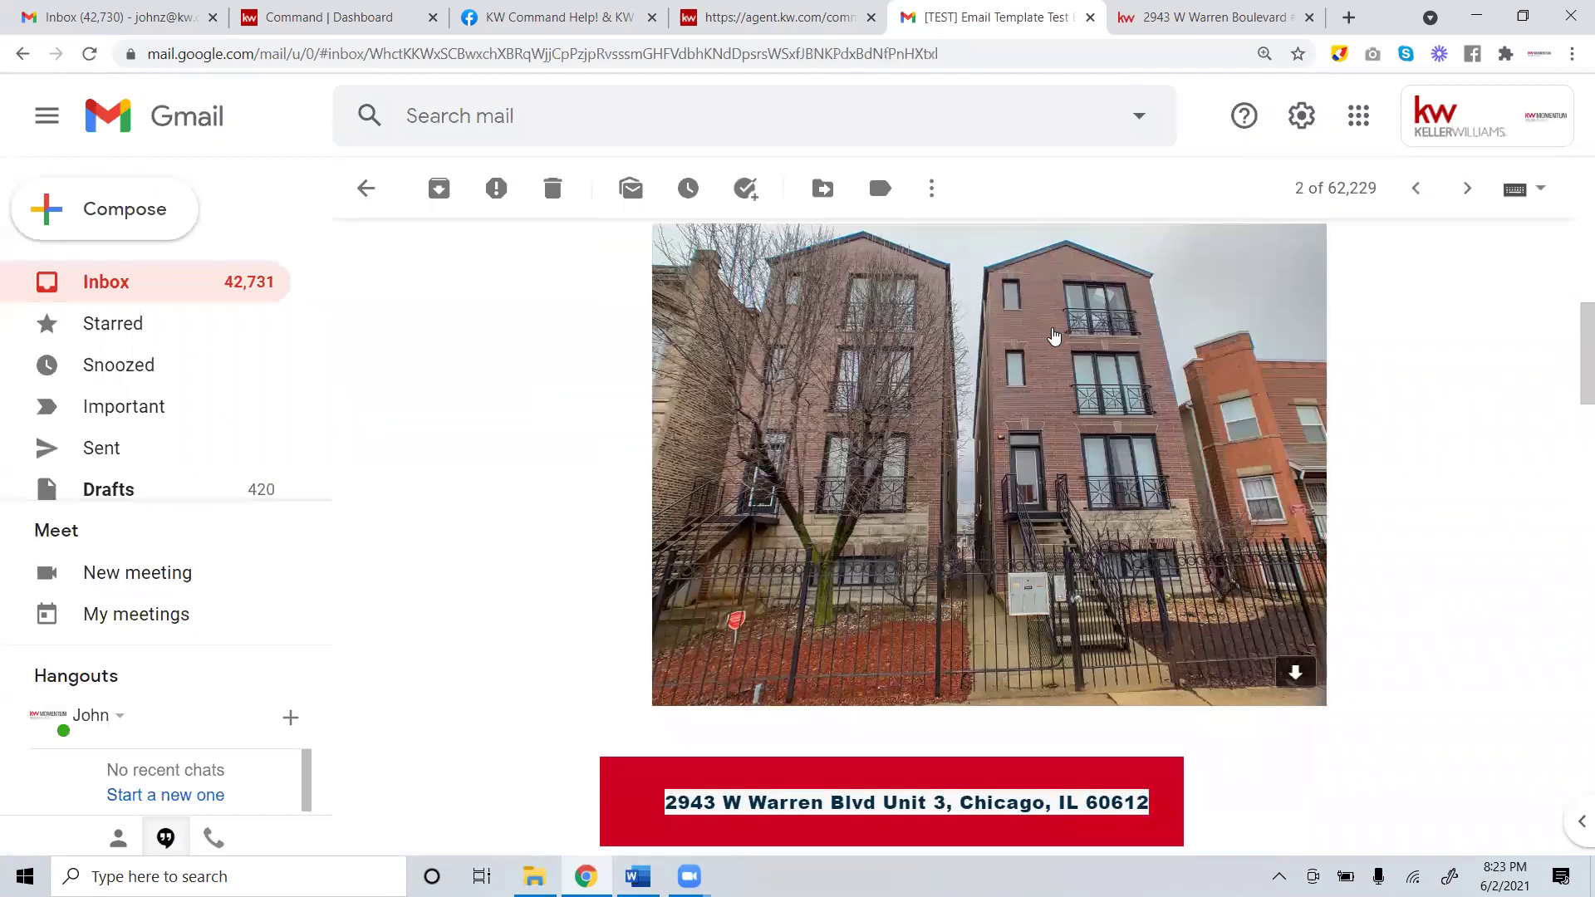
scroll(1026, 328, "up", 2)
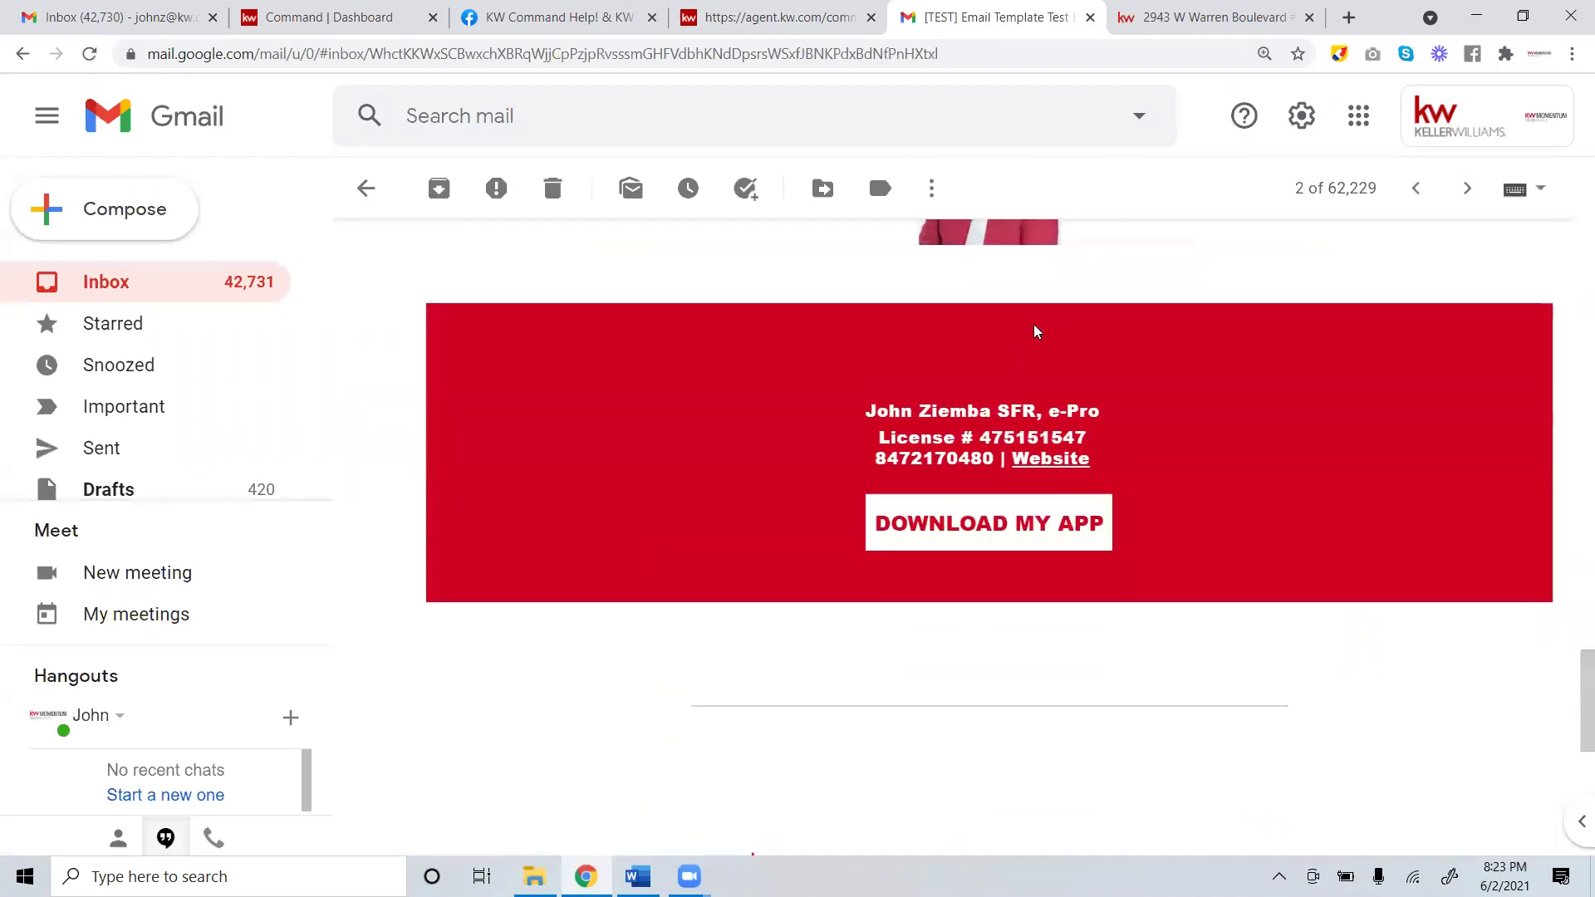
left_click_drag(878, 460, 992, 458)
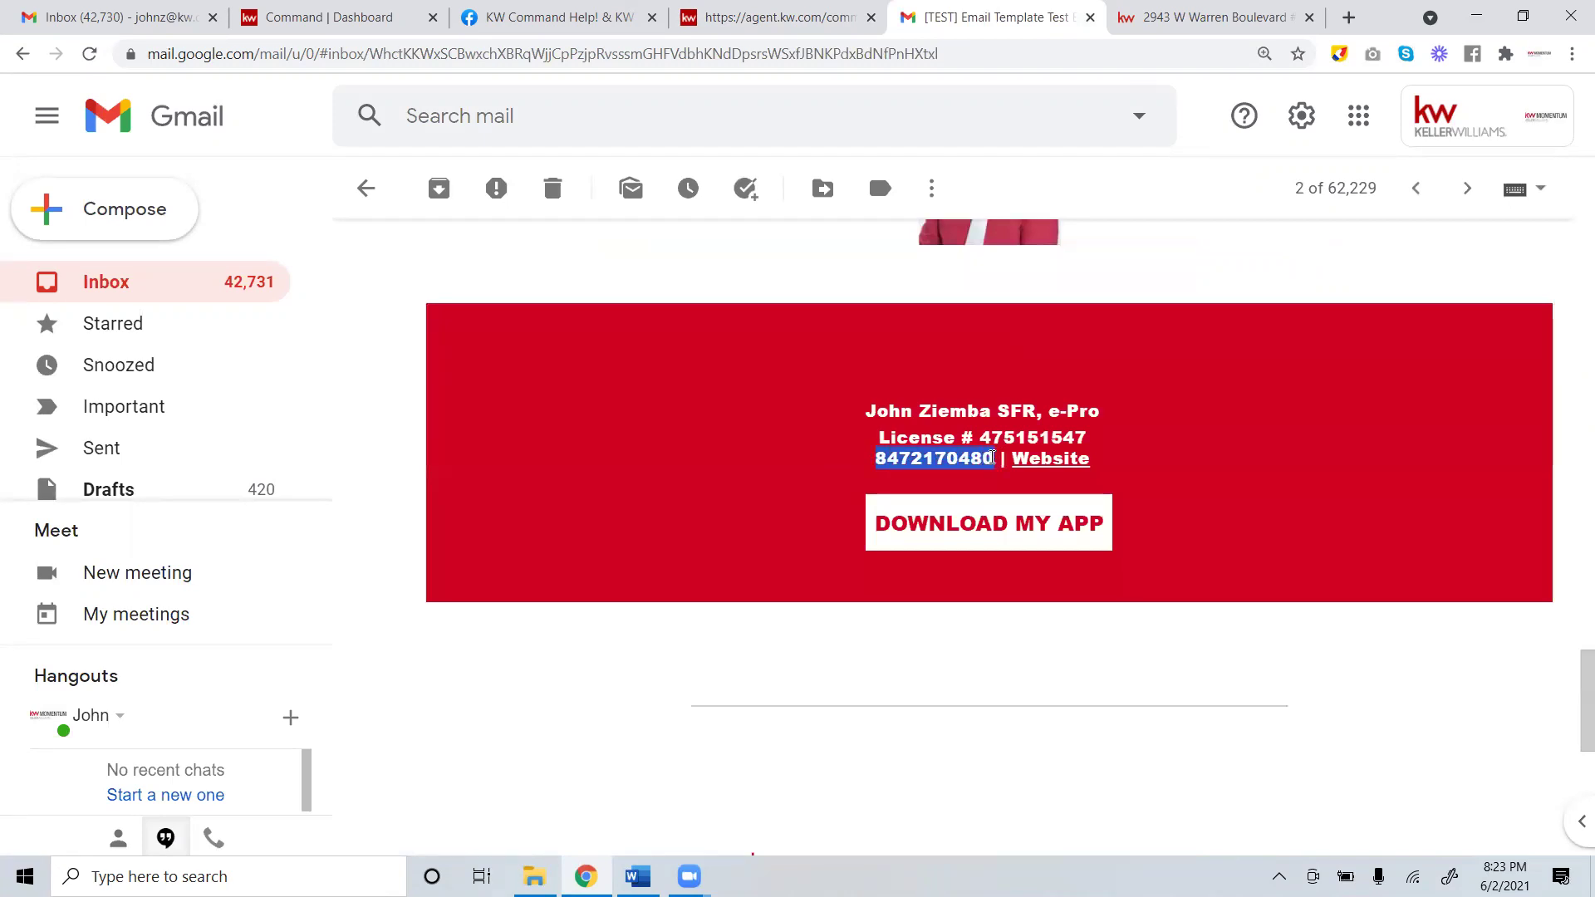
scroll(909, 362, "up", 15)
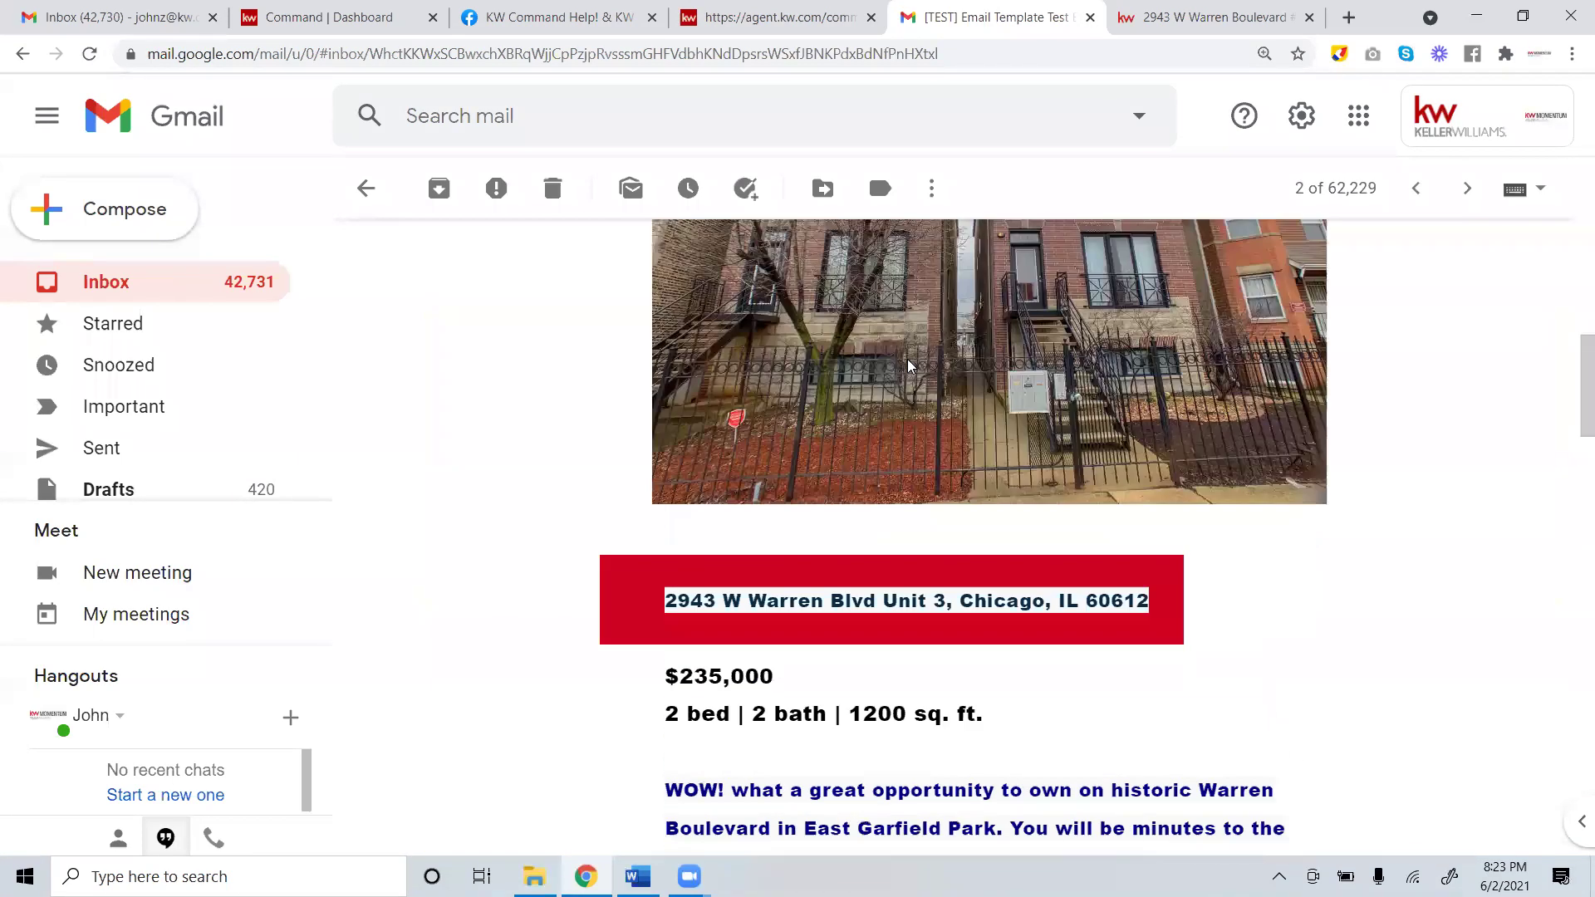
Compare the newest test email's footer phone number, then go back to the email editor.
left_click(104, 287)
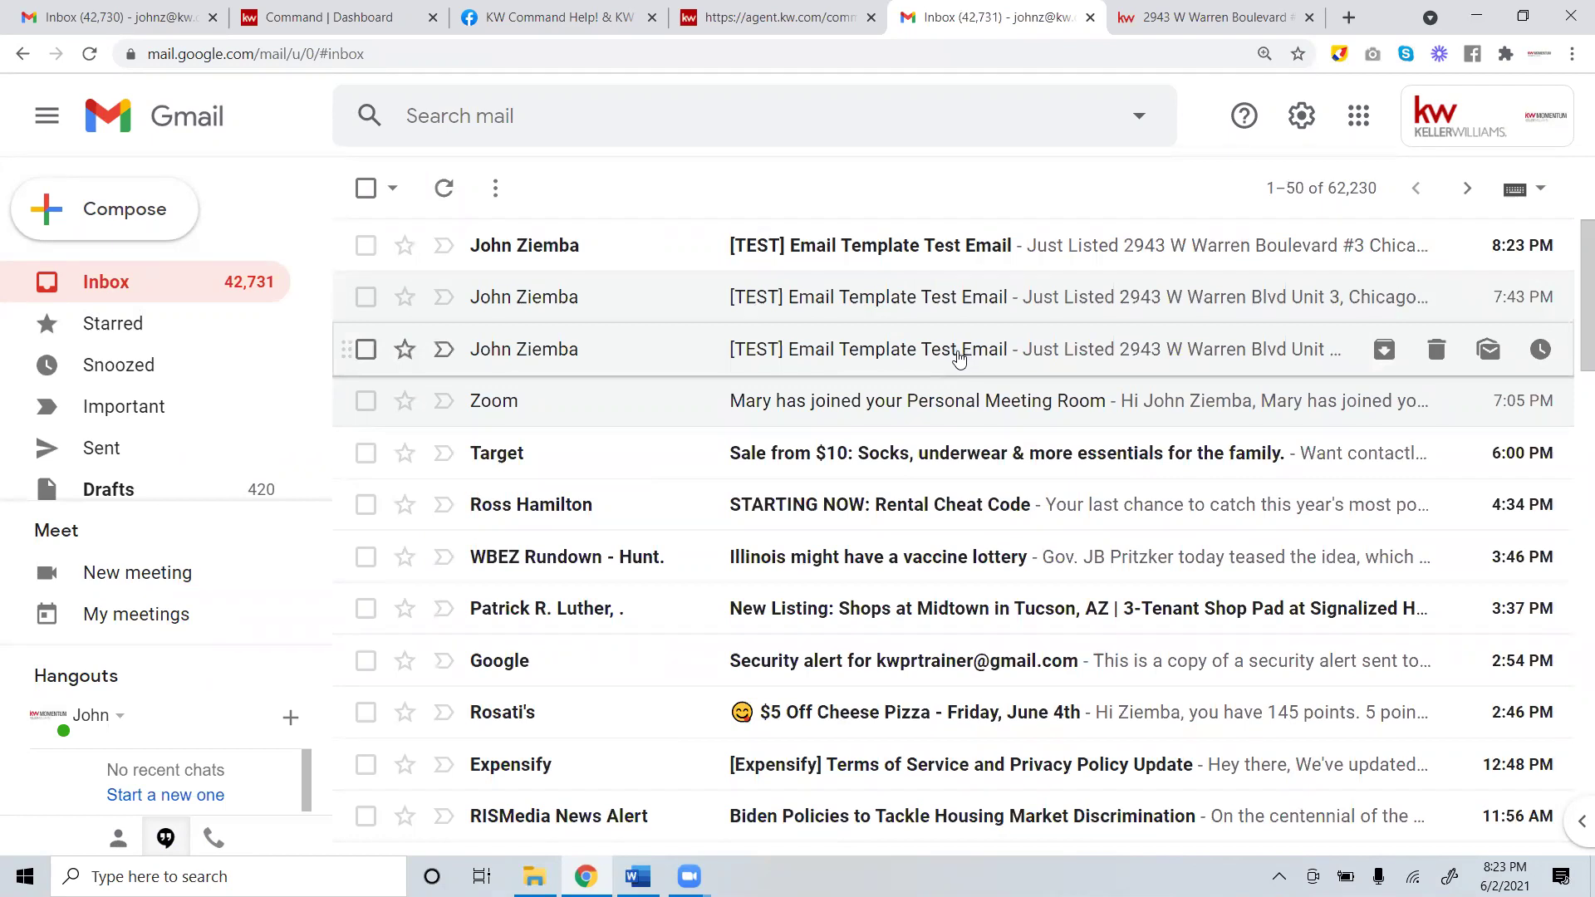
left_click(921, 245)
scroll(972, 299, "down", 10)
scroll(982, 337, "down", 20)
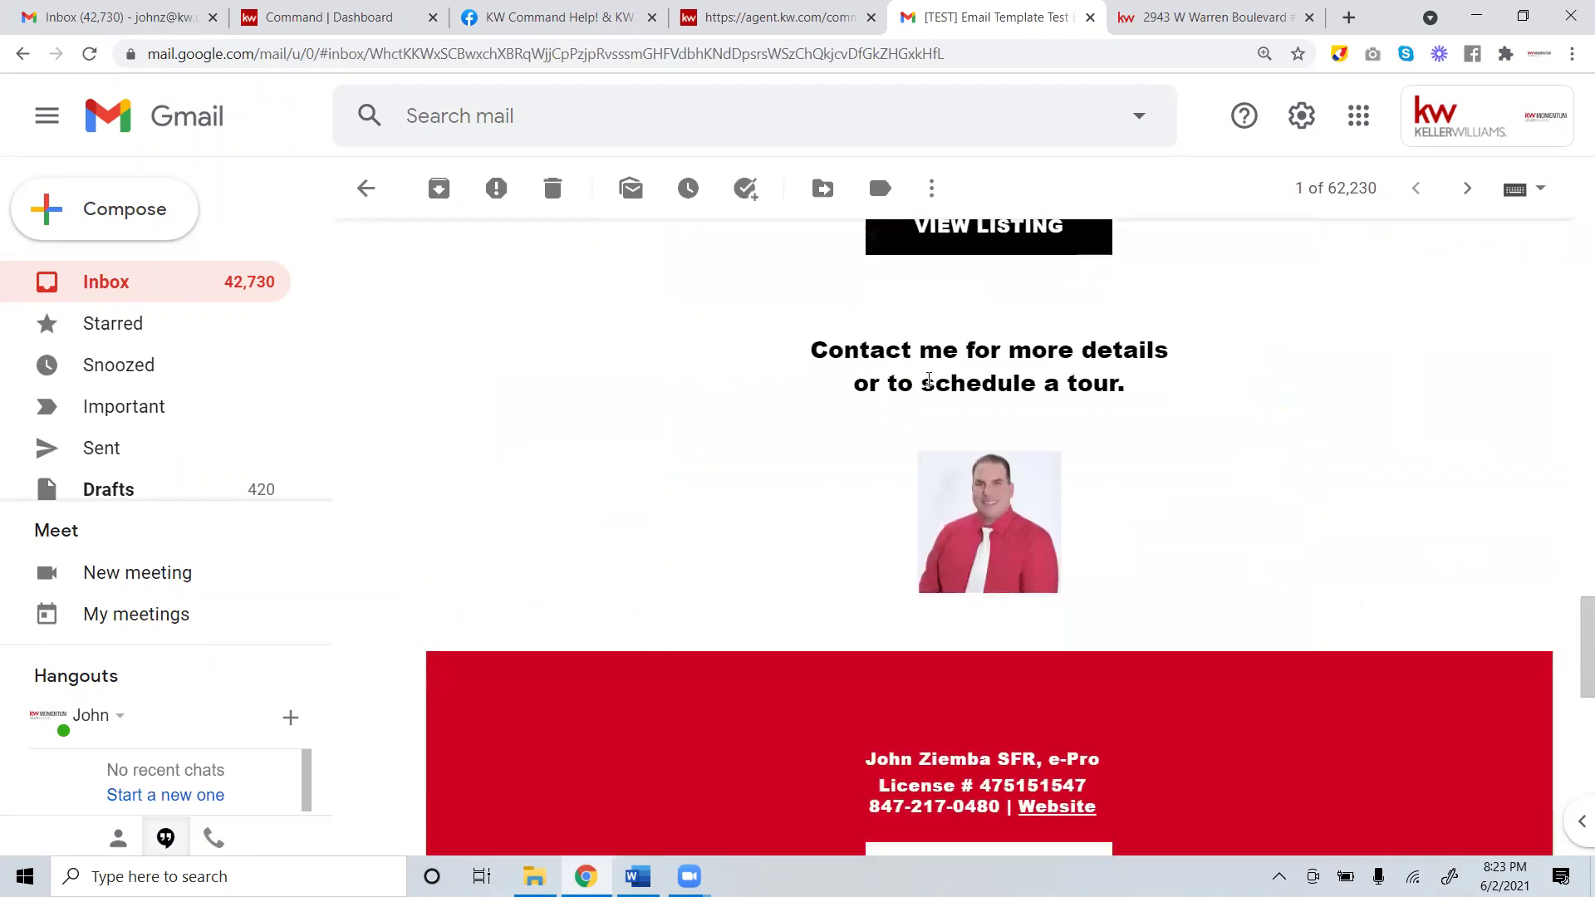
left_click_drag(874, 388, 1003, 385)
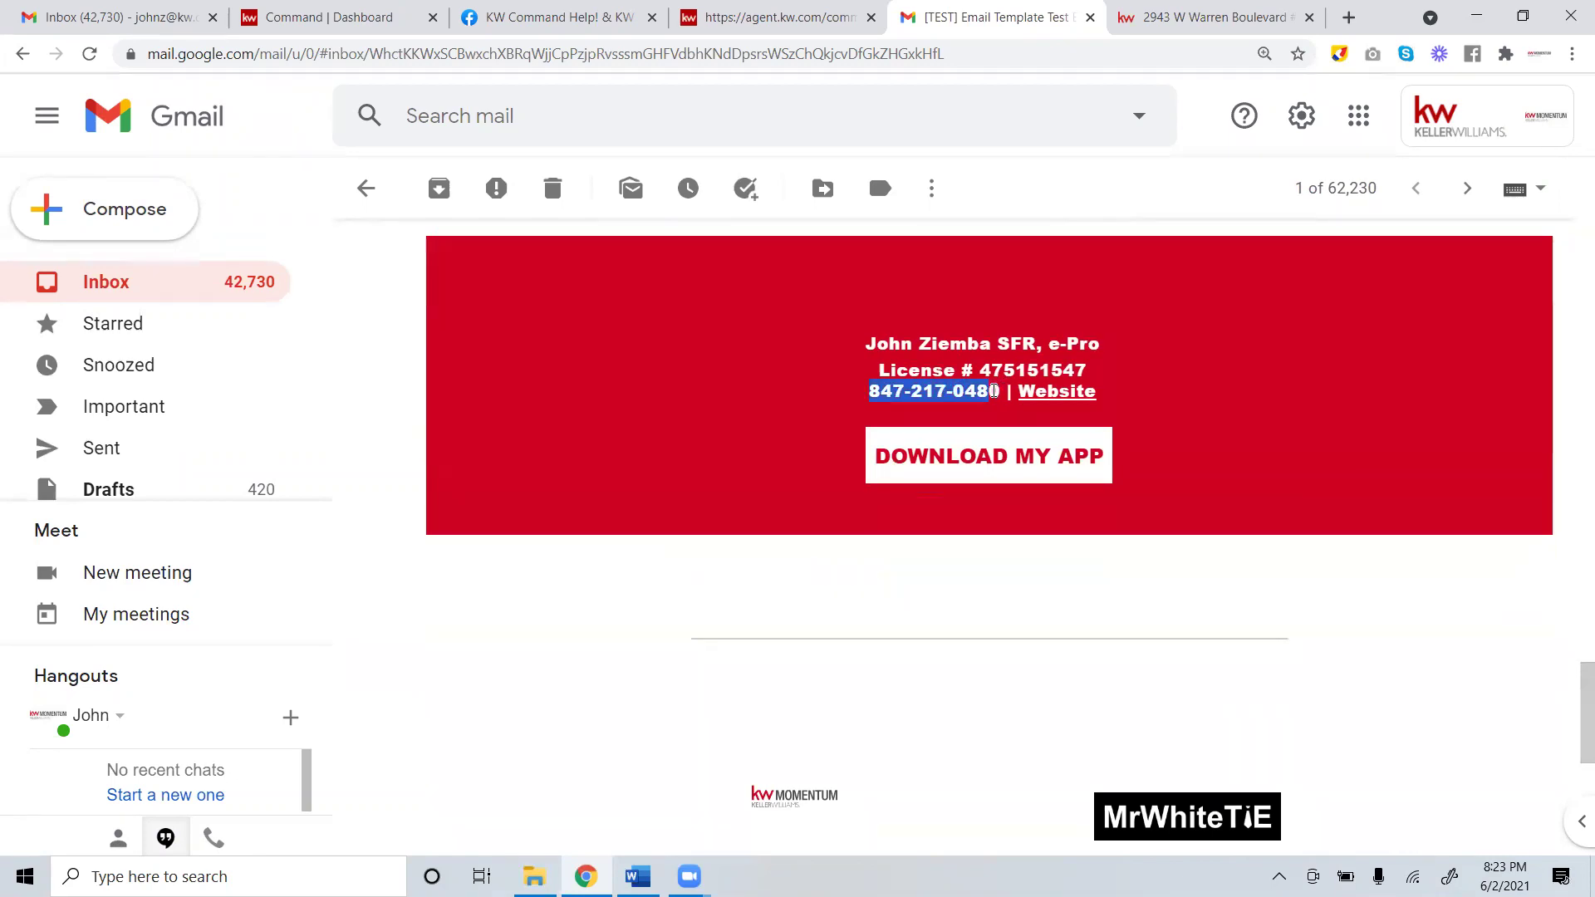
scroll(1000, 395, "down", 1)
scroll(934, 378, "up", 15)
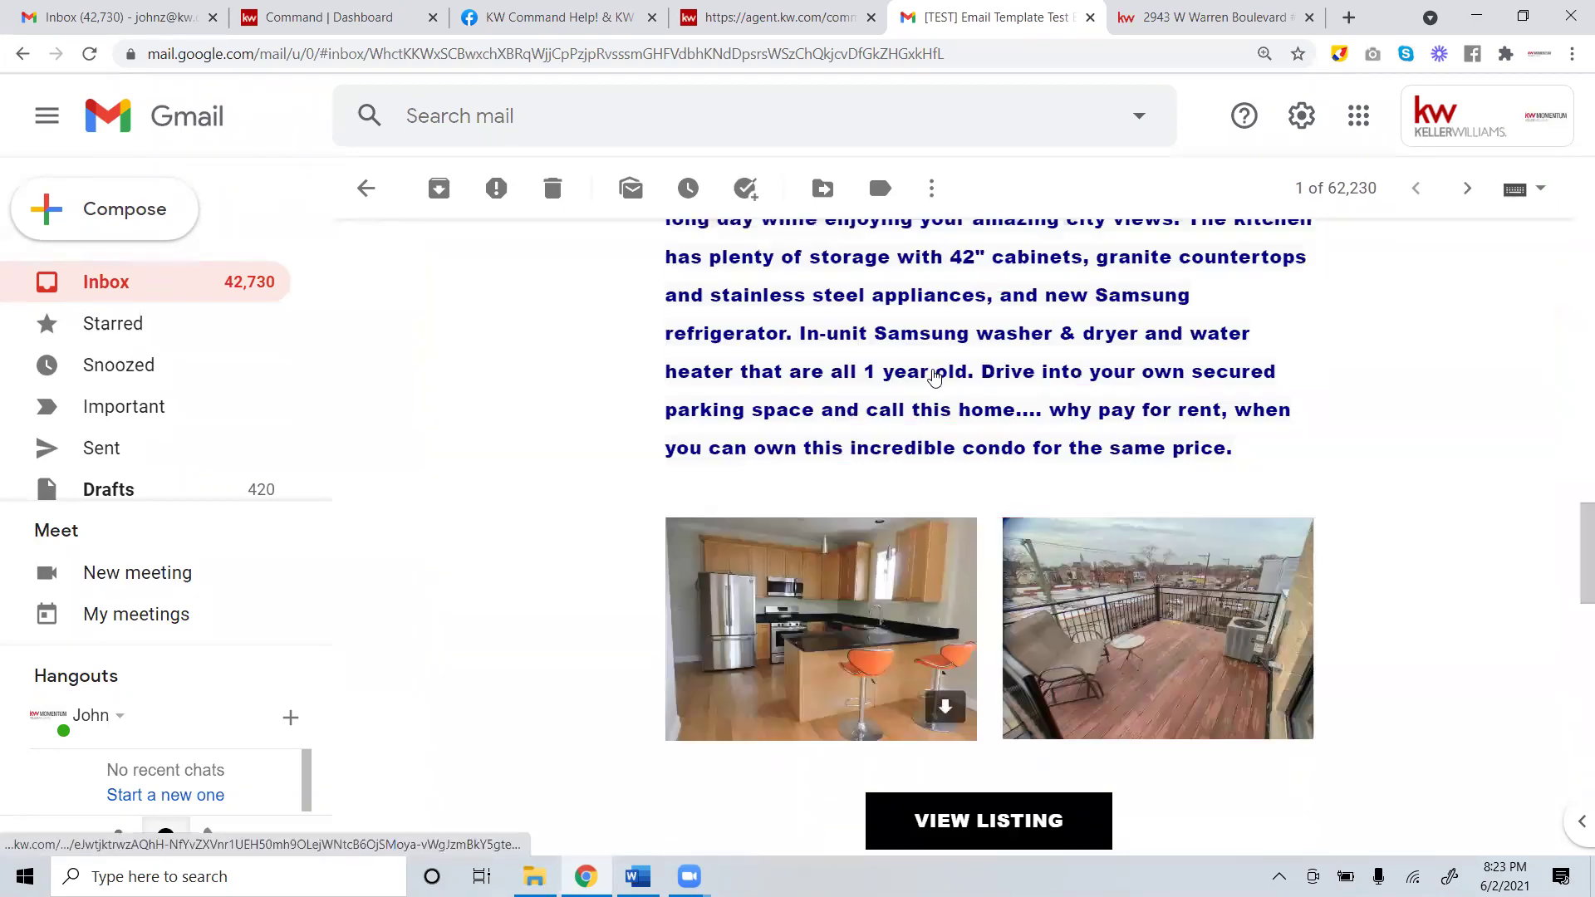
scroll(934, 378, "up", 8)
scroll(932, 377, "down", 7)
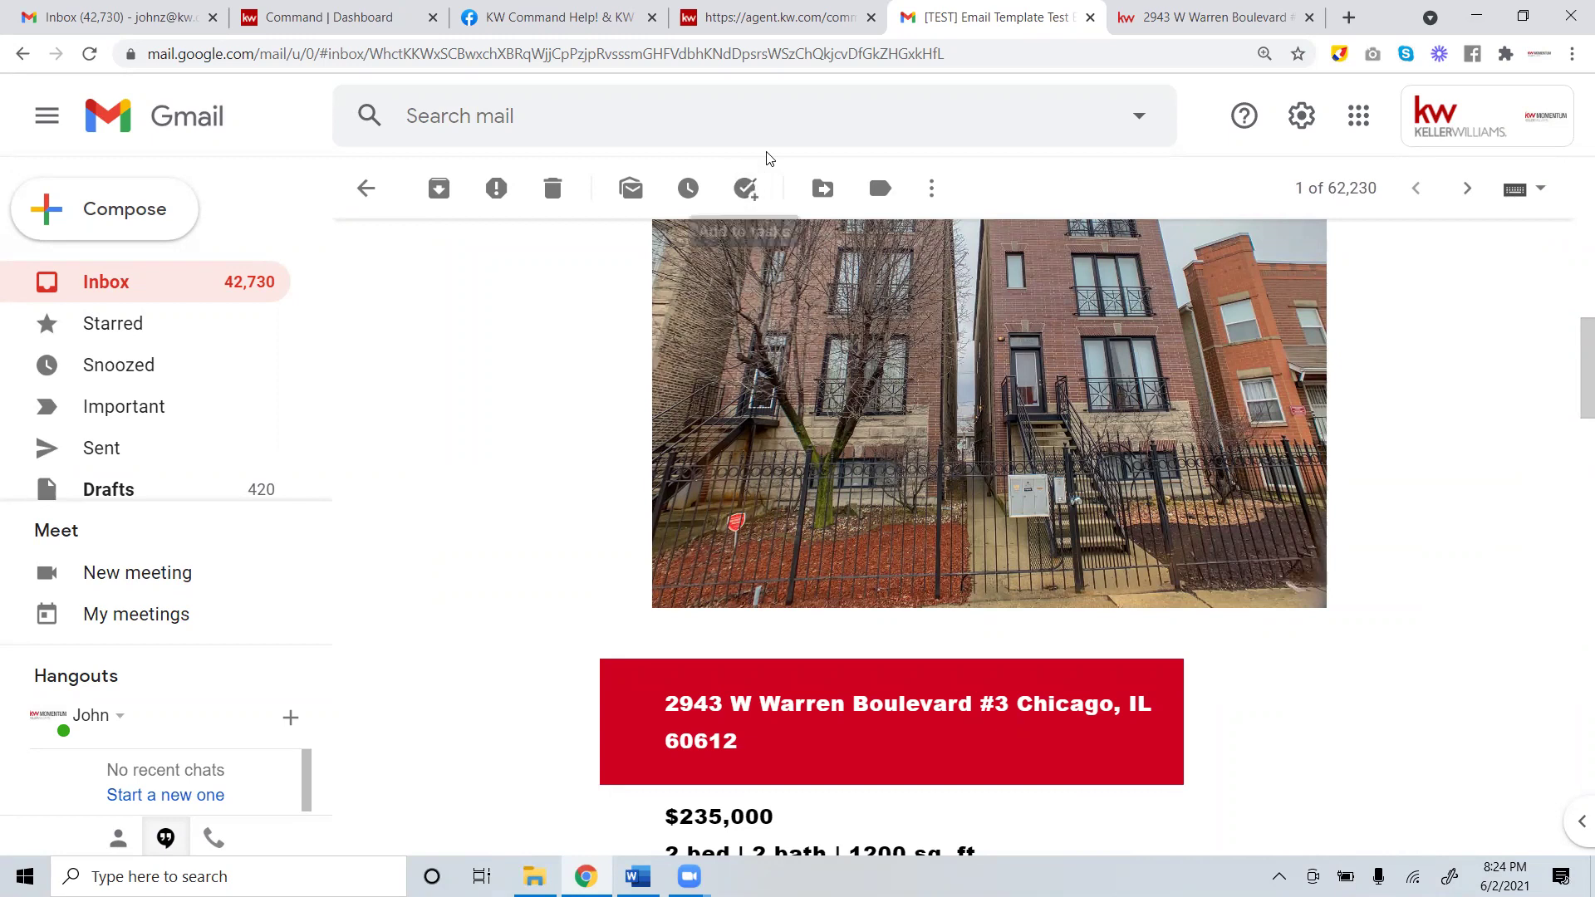
left_click(361, 10)
left_click(751, 17)
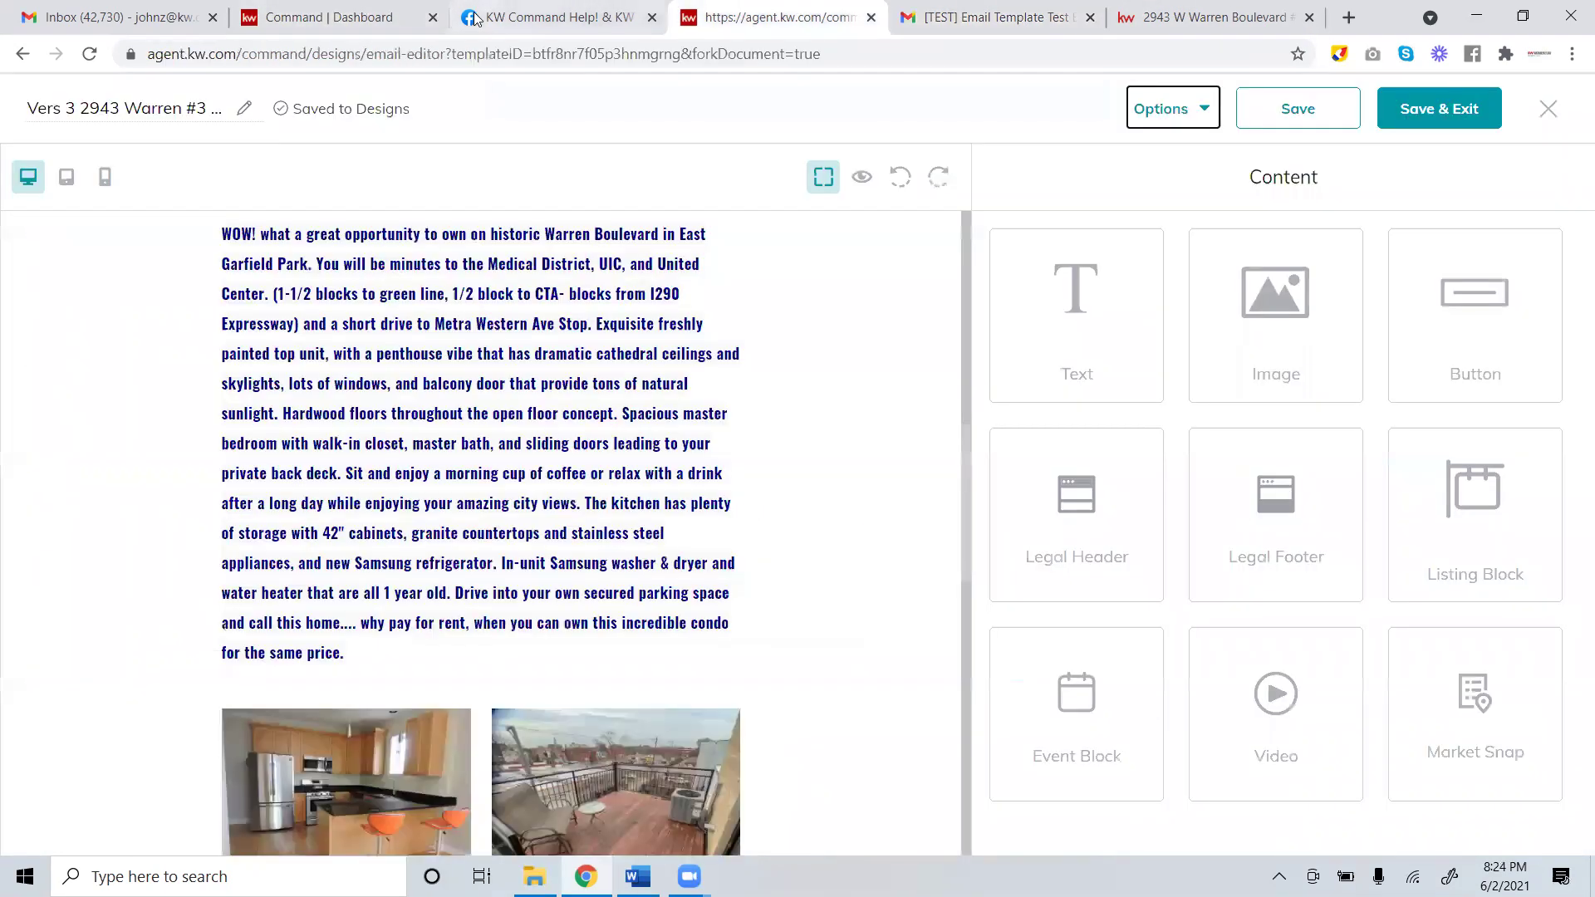
Close the extra dashboard tab, then save the Warren #3 Just Listed design and exit the editor.
left_click(433, 16)
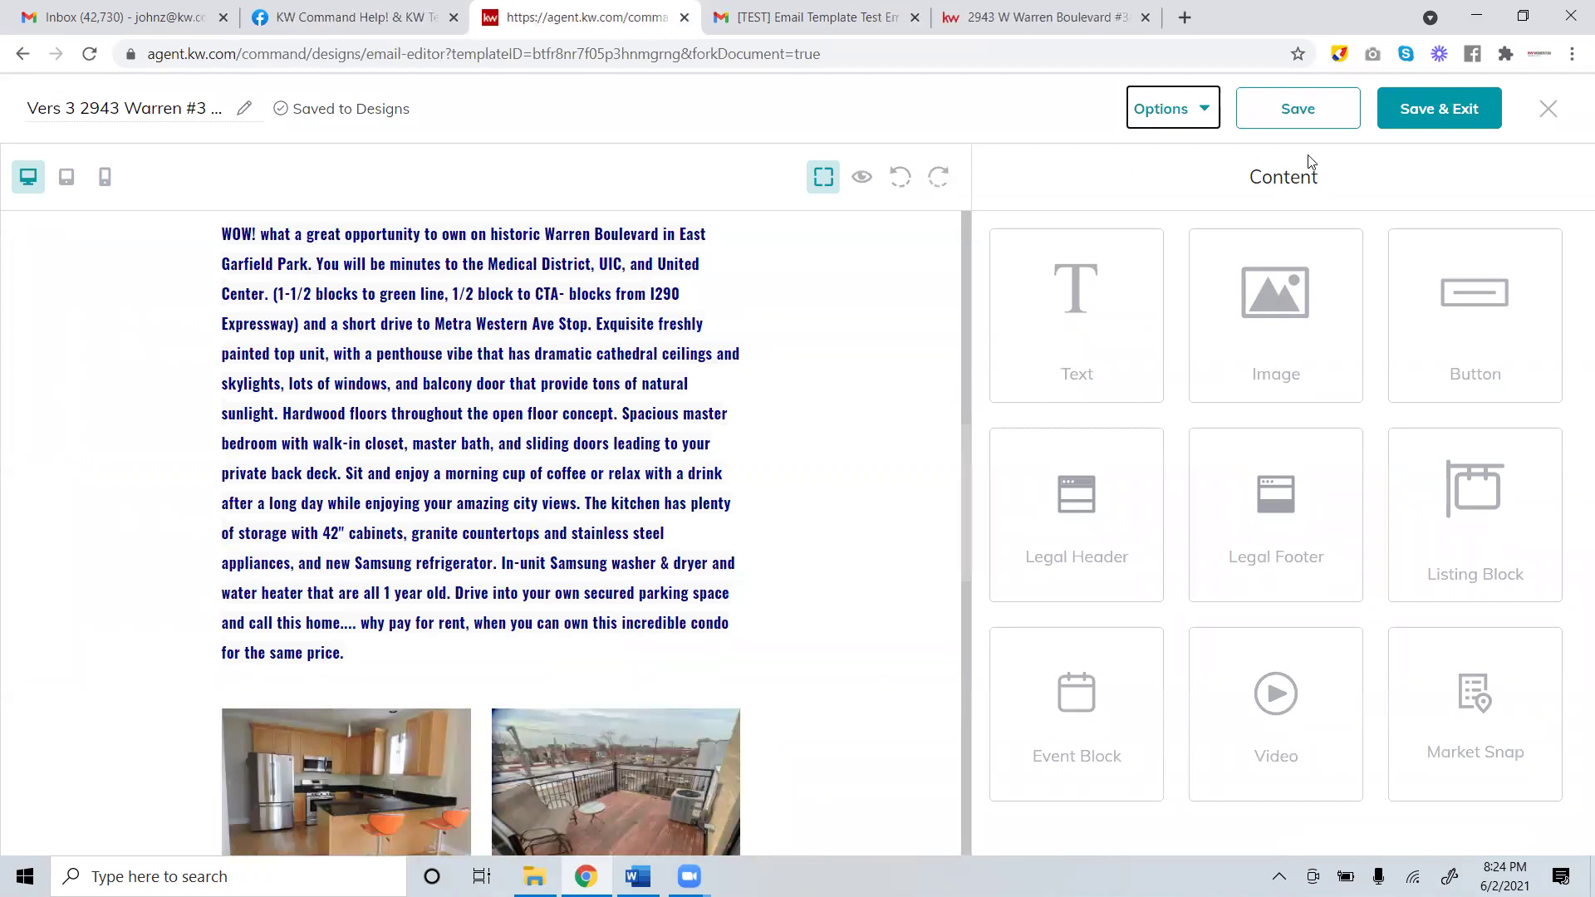
left_click(1294, 109)
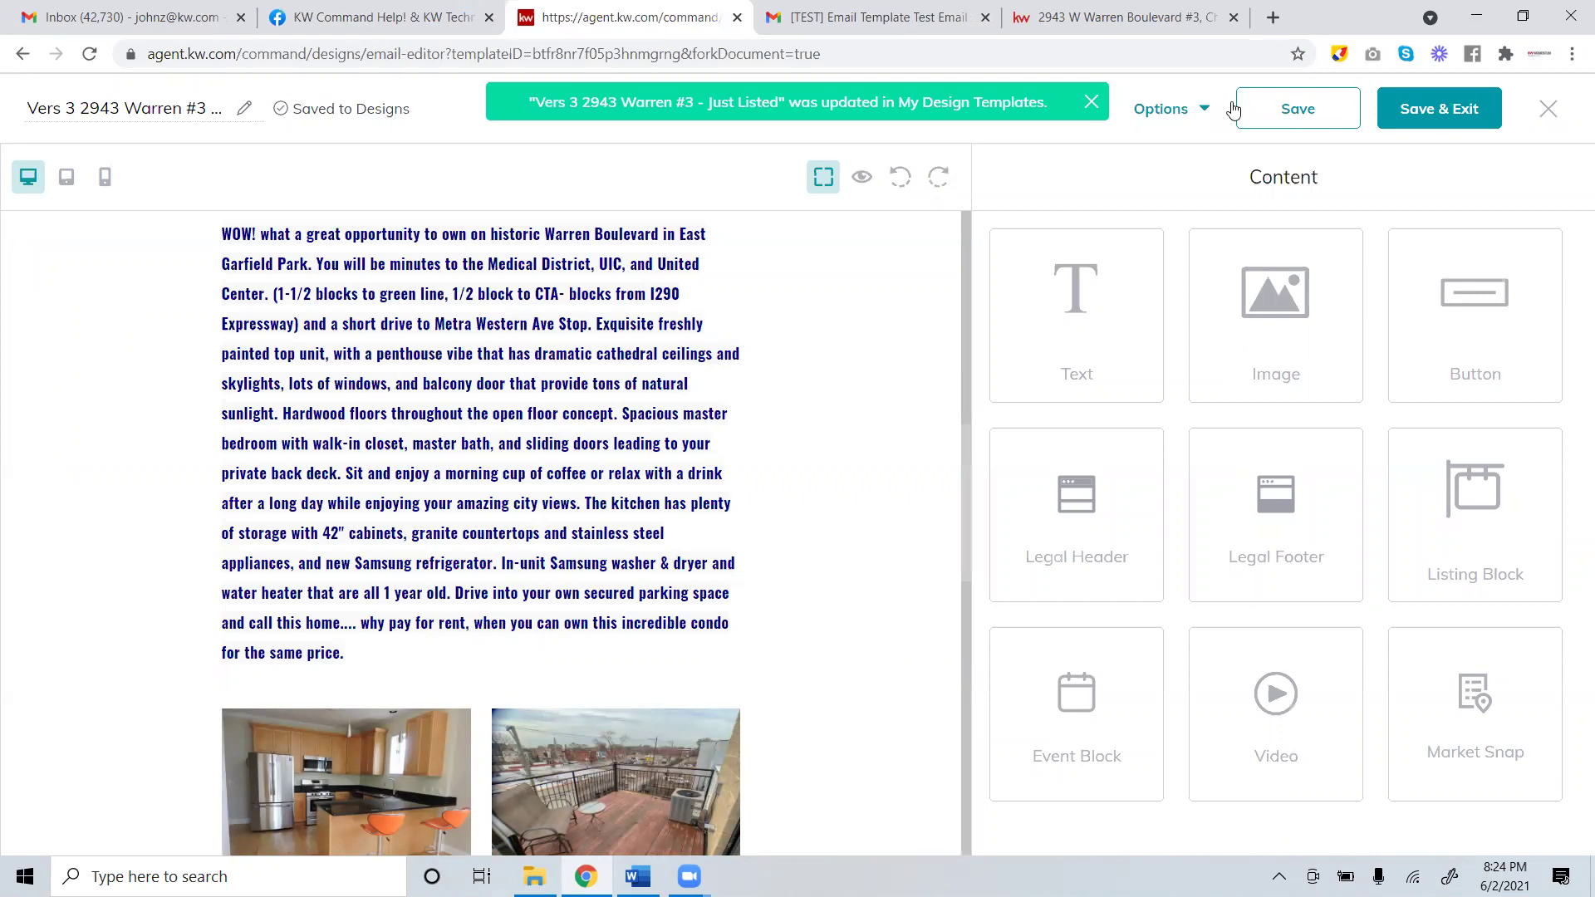
left_click(1445, 110)
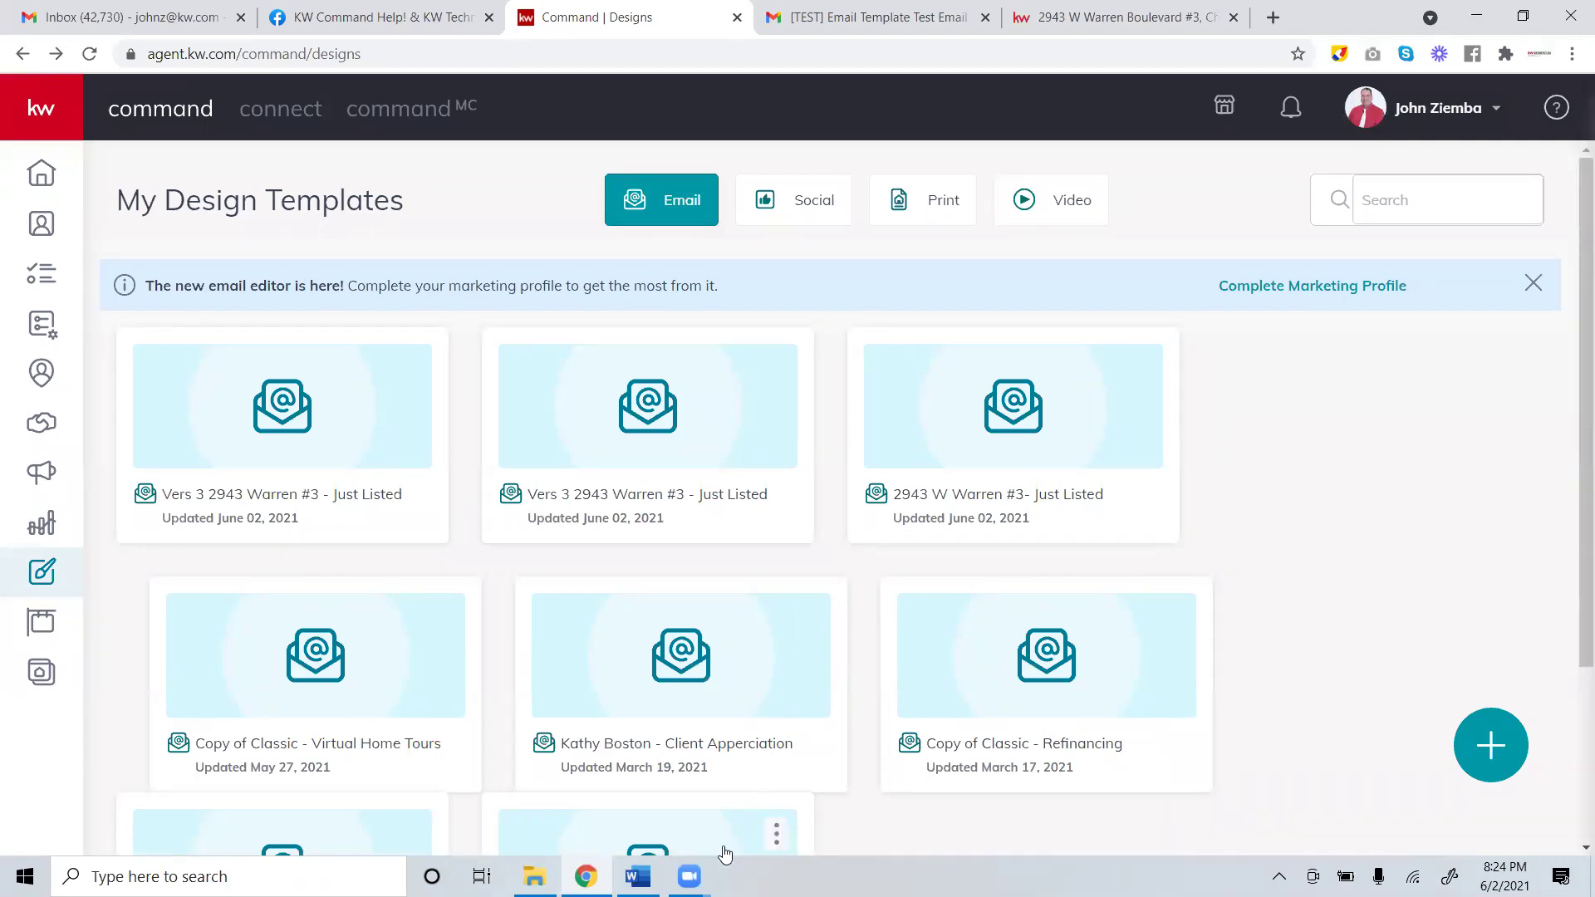
mouse_move(689, 876)
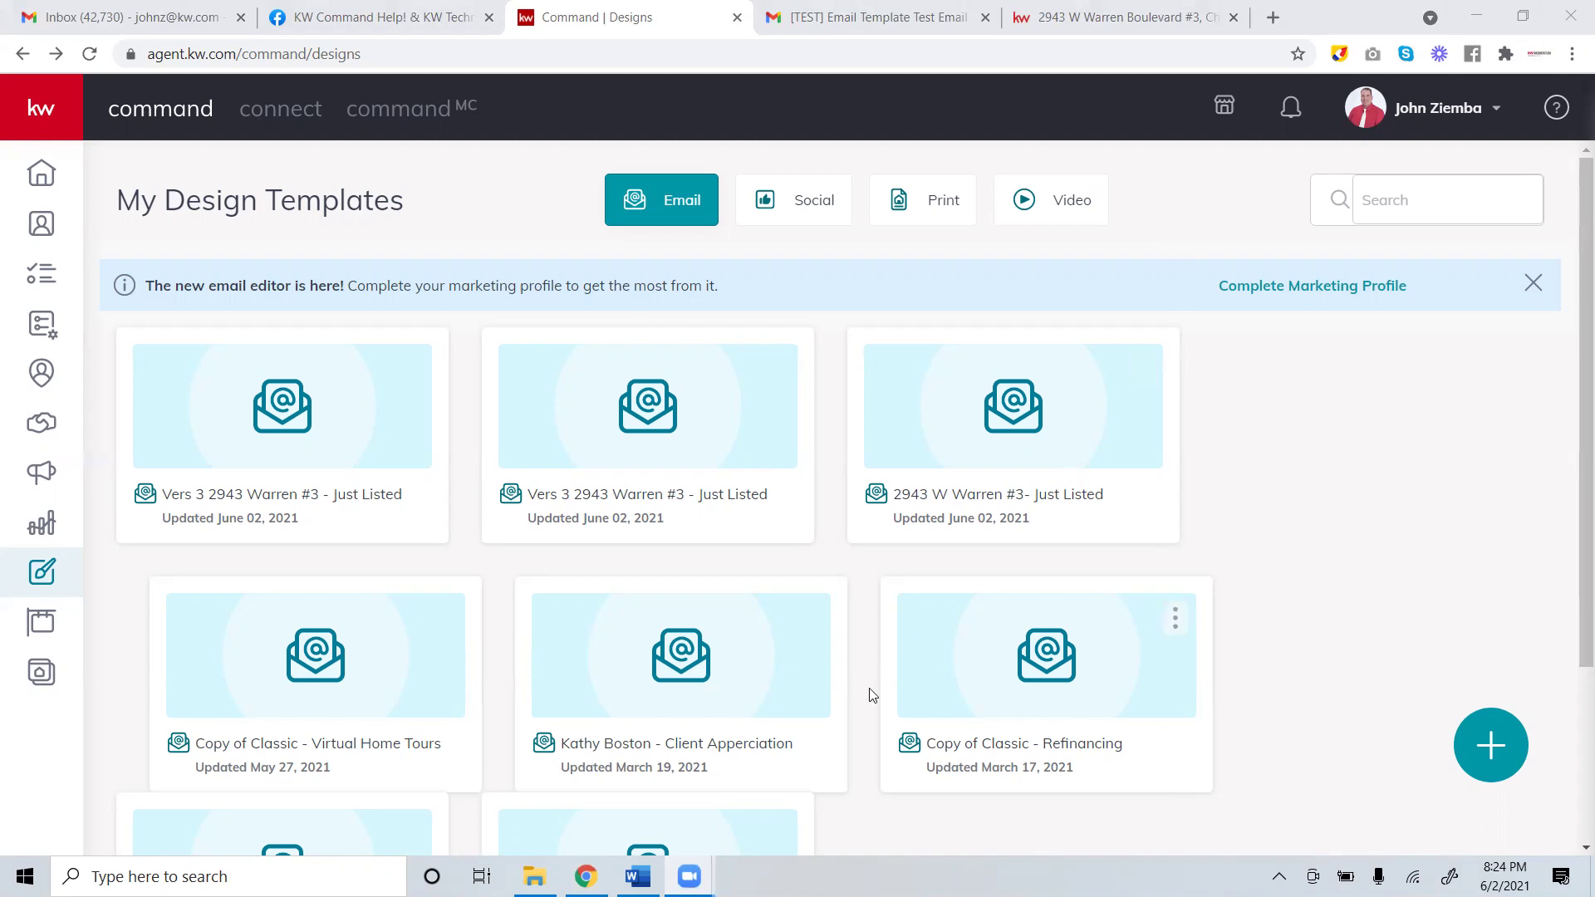
mouse_move(719, 855)
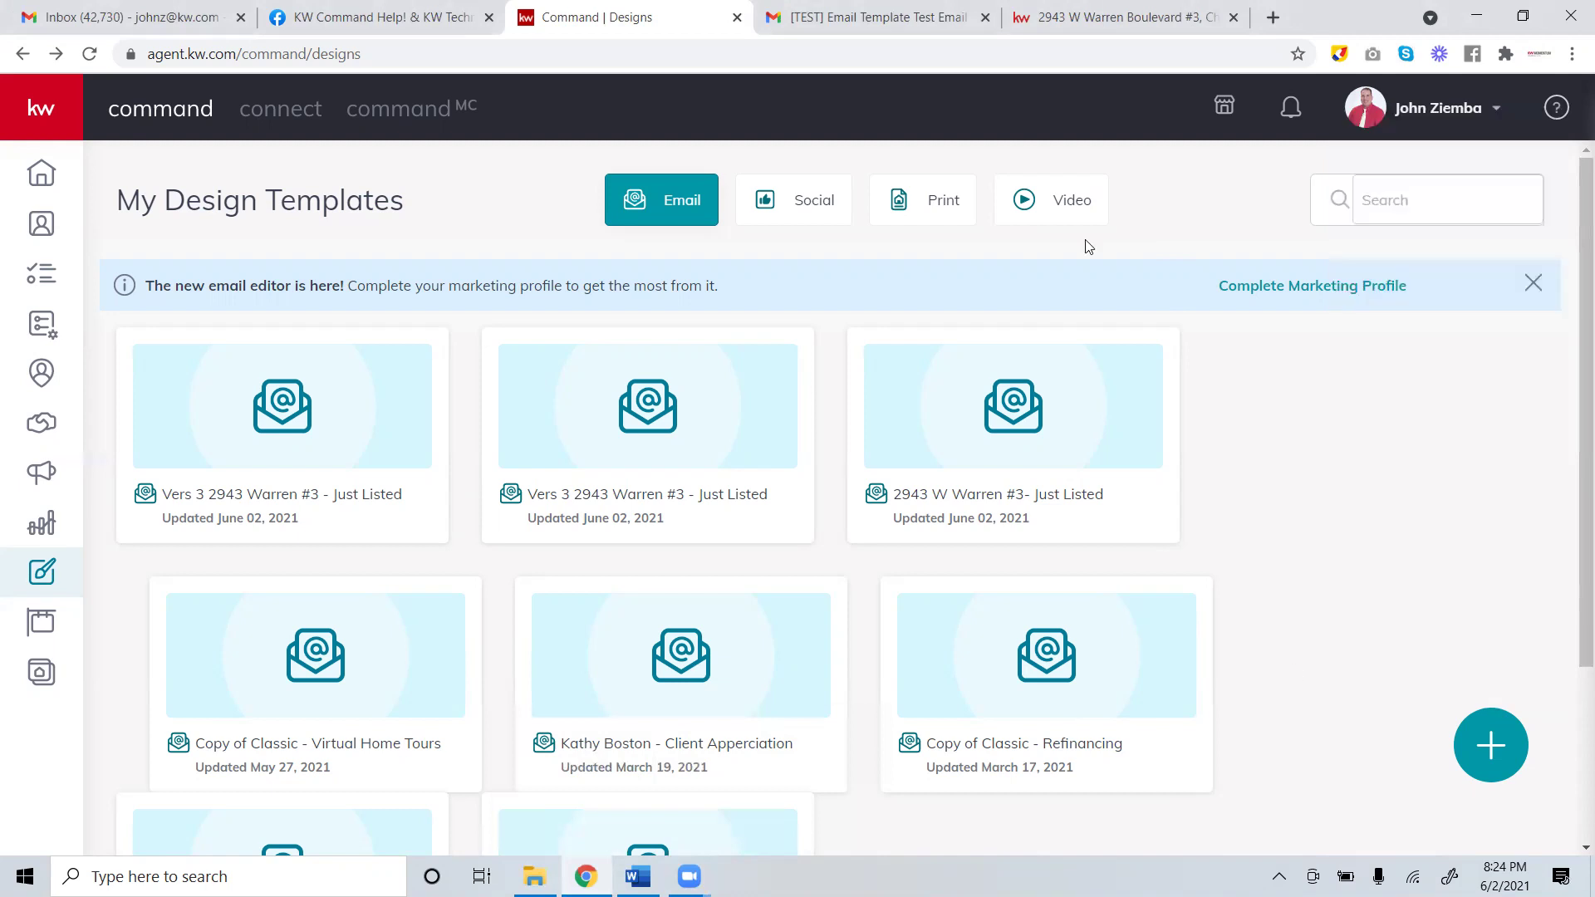
left_click(652, 874)
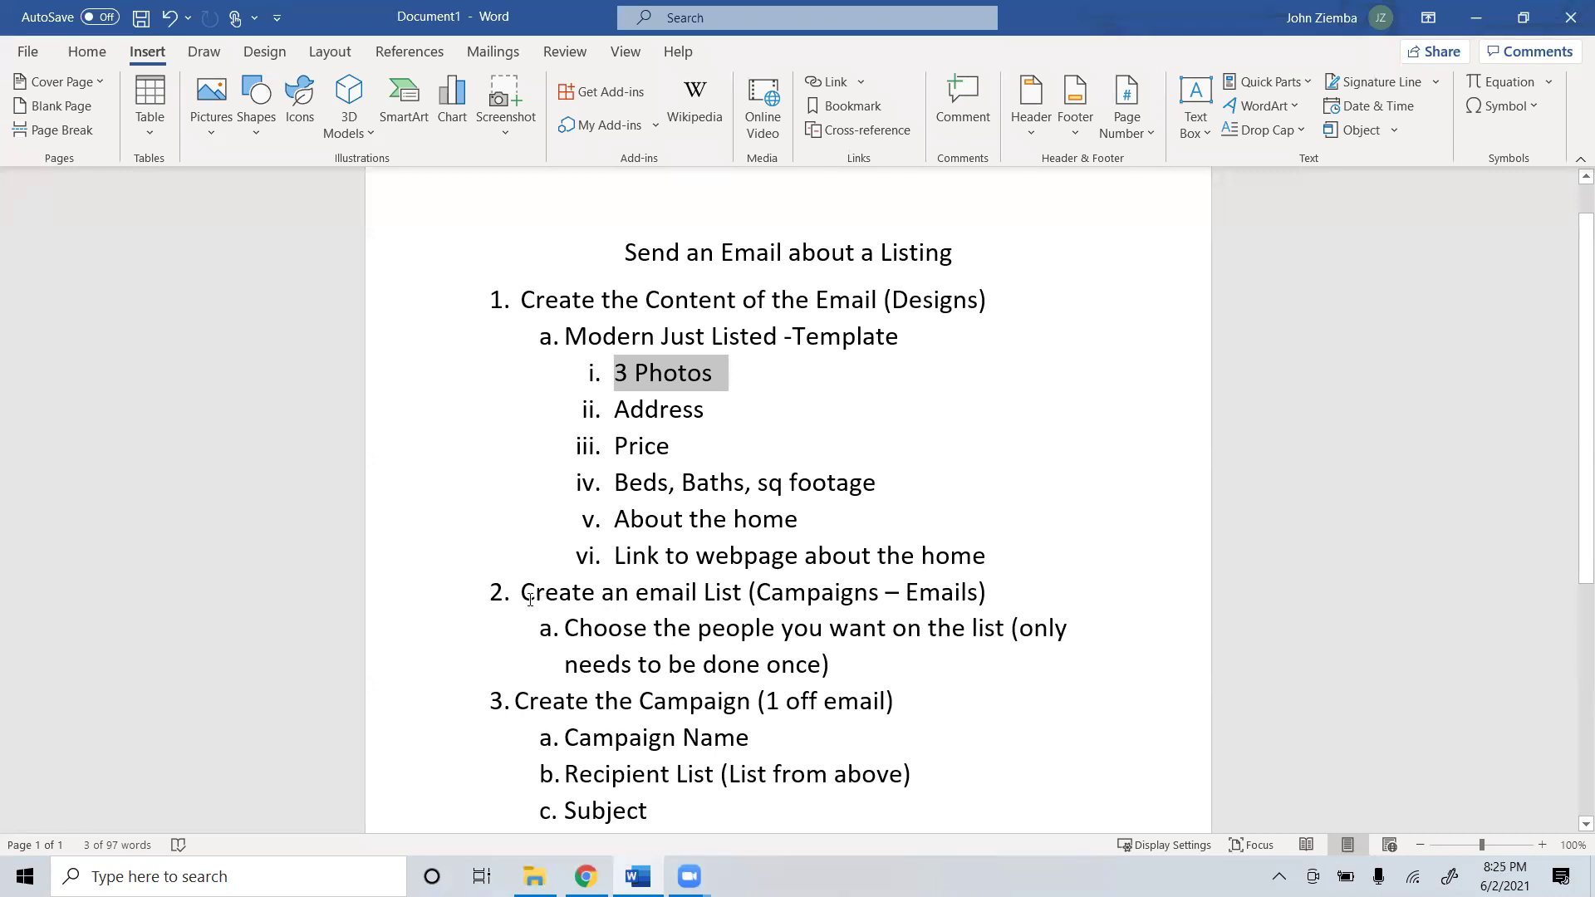
left_click_drag(518, 591, 849, 657)
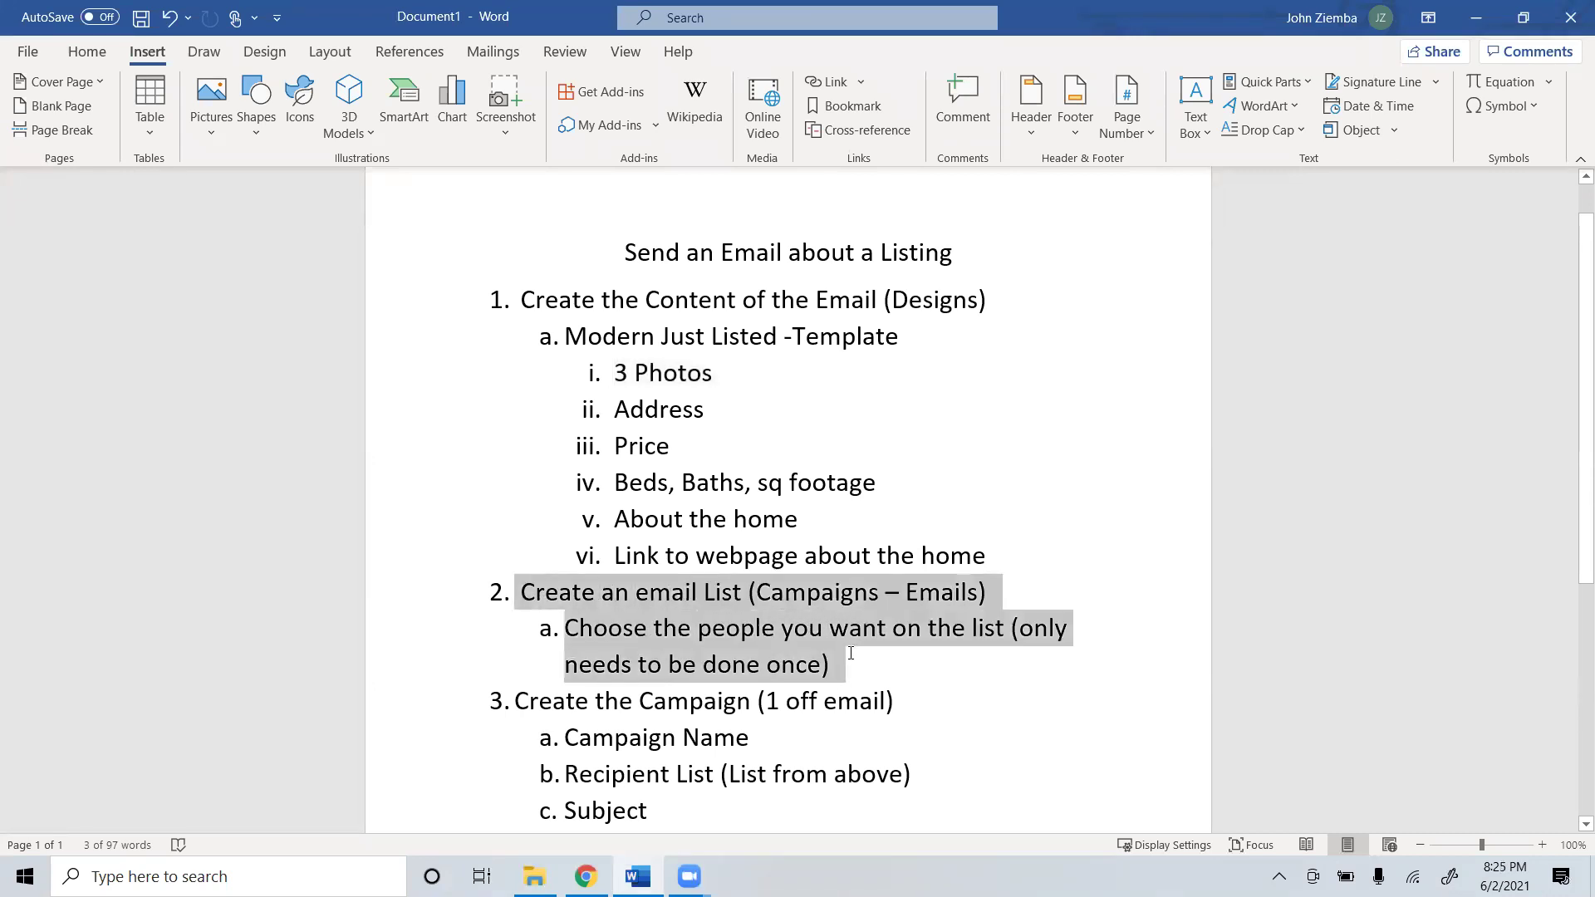
left_click(715, 625)
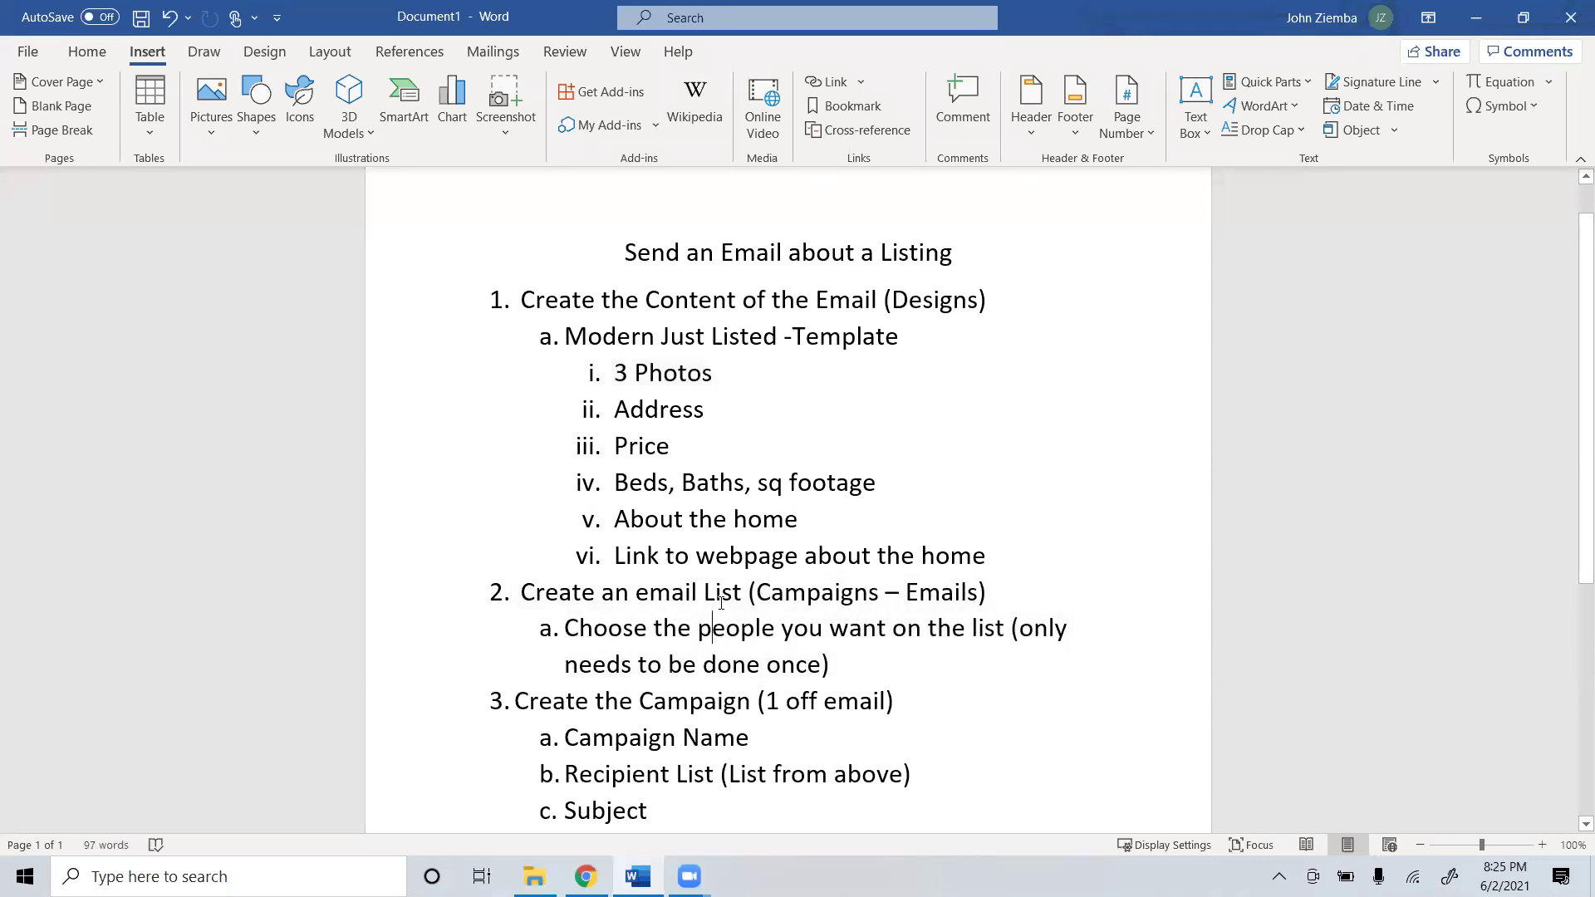
left_click(586, 876)
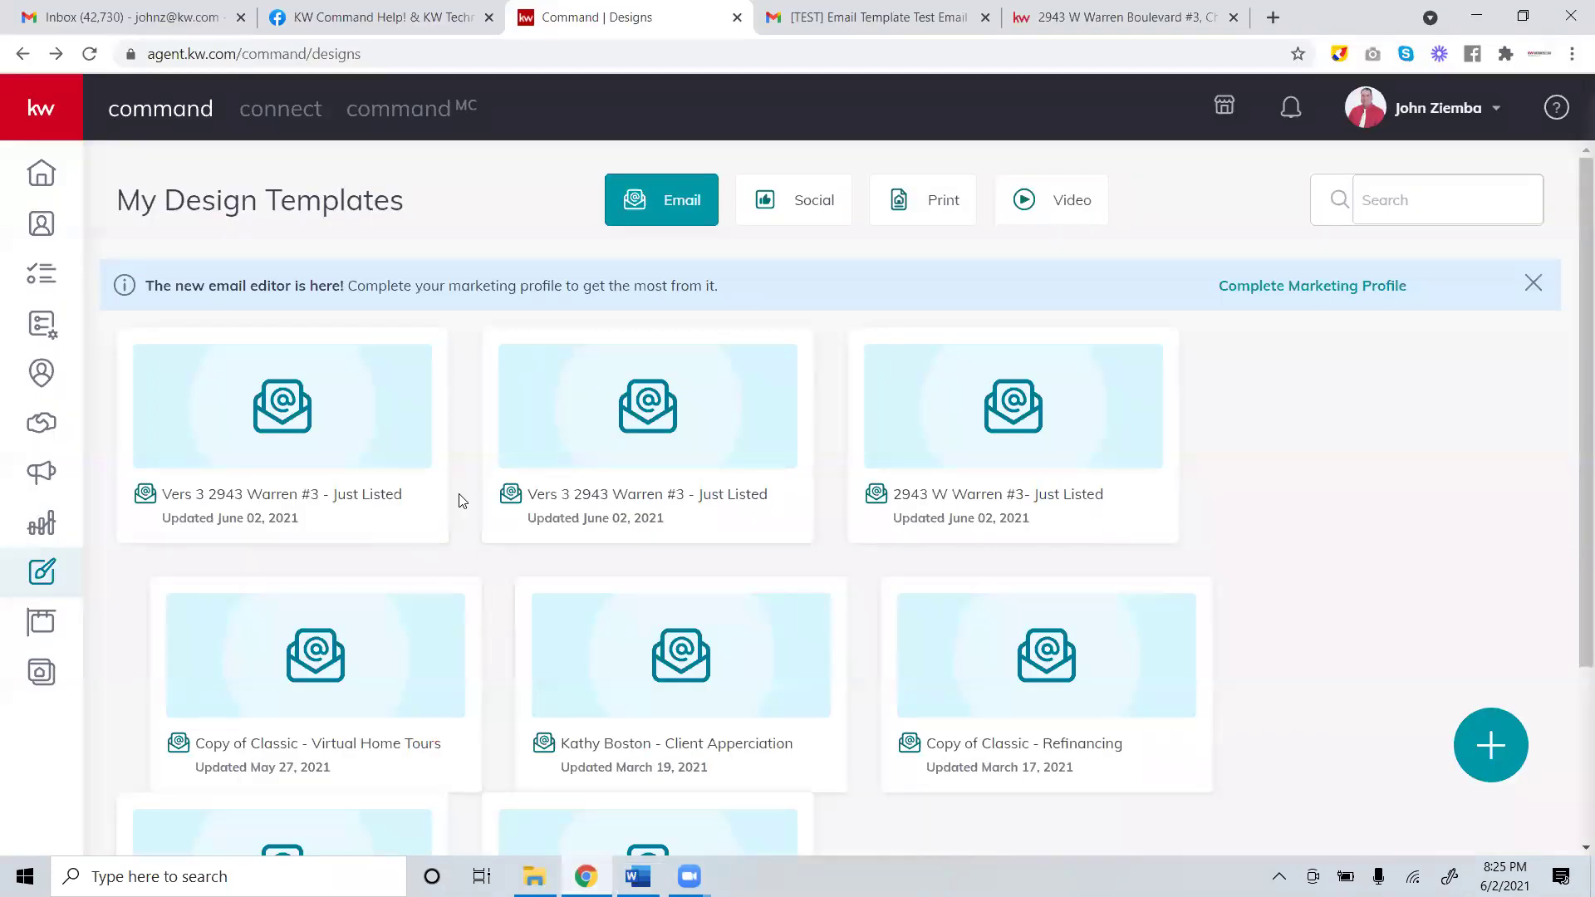
Go through Campaigns to the Emails tab and open the My Email List page.
left_click(29, 109)
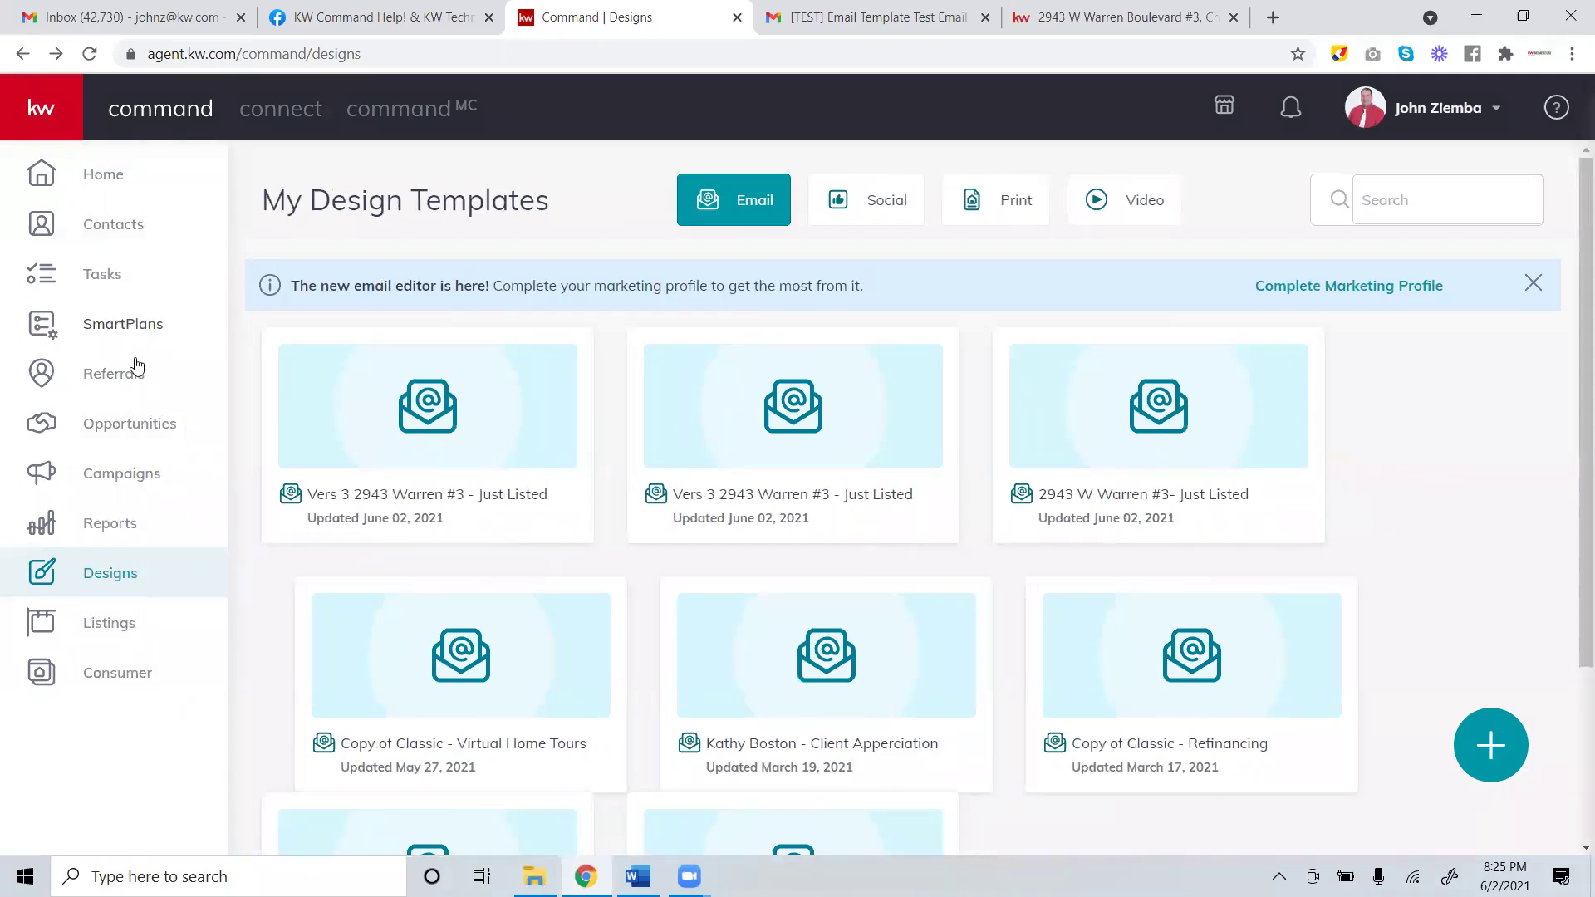
left_click(122, 475)
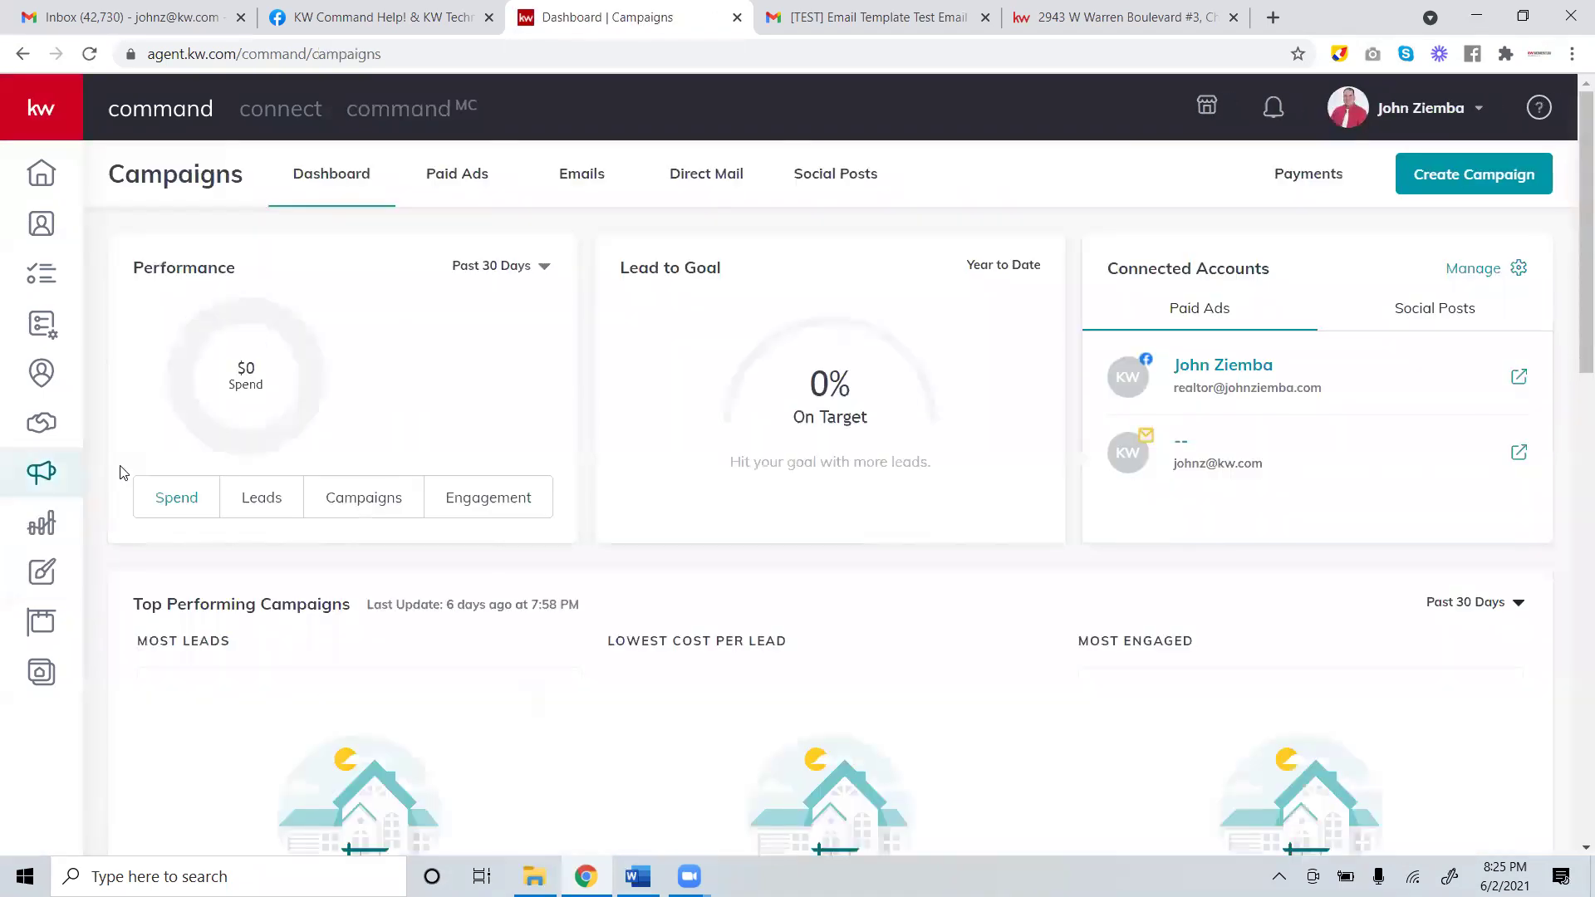
left_click(579, 184)
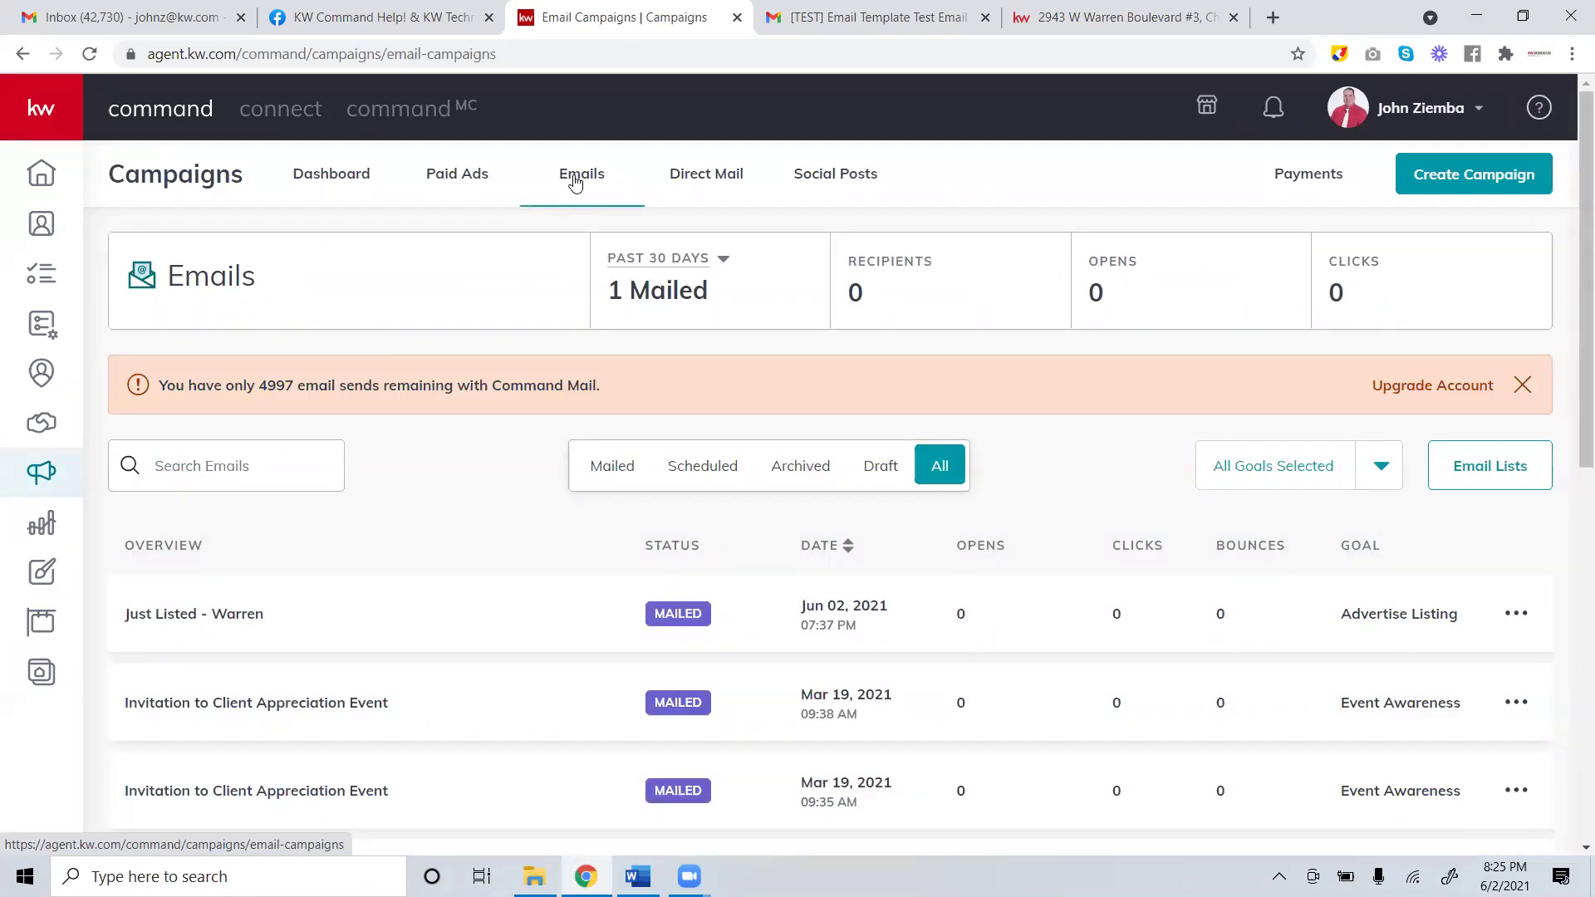
left_click(1494, 471)
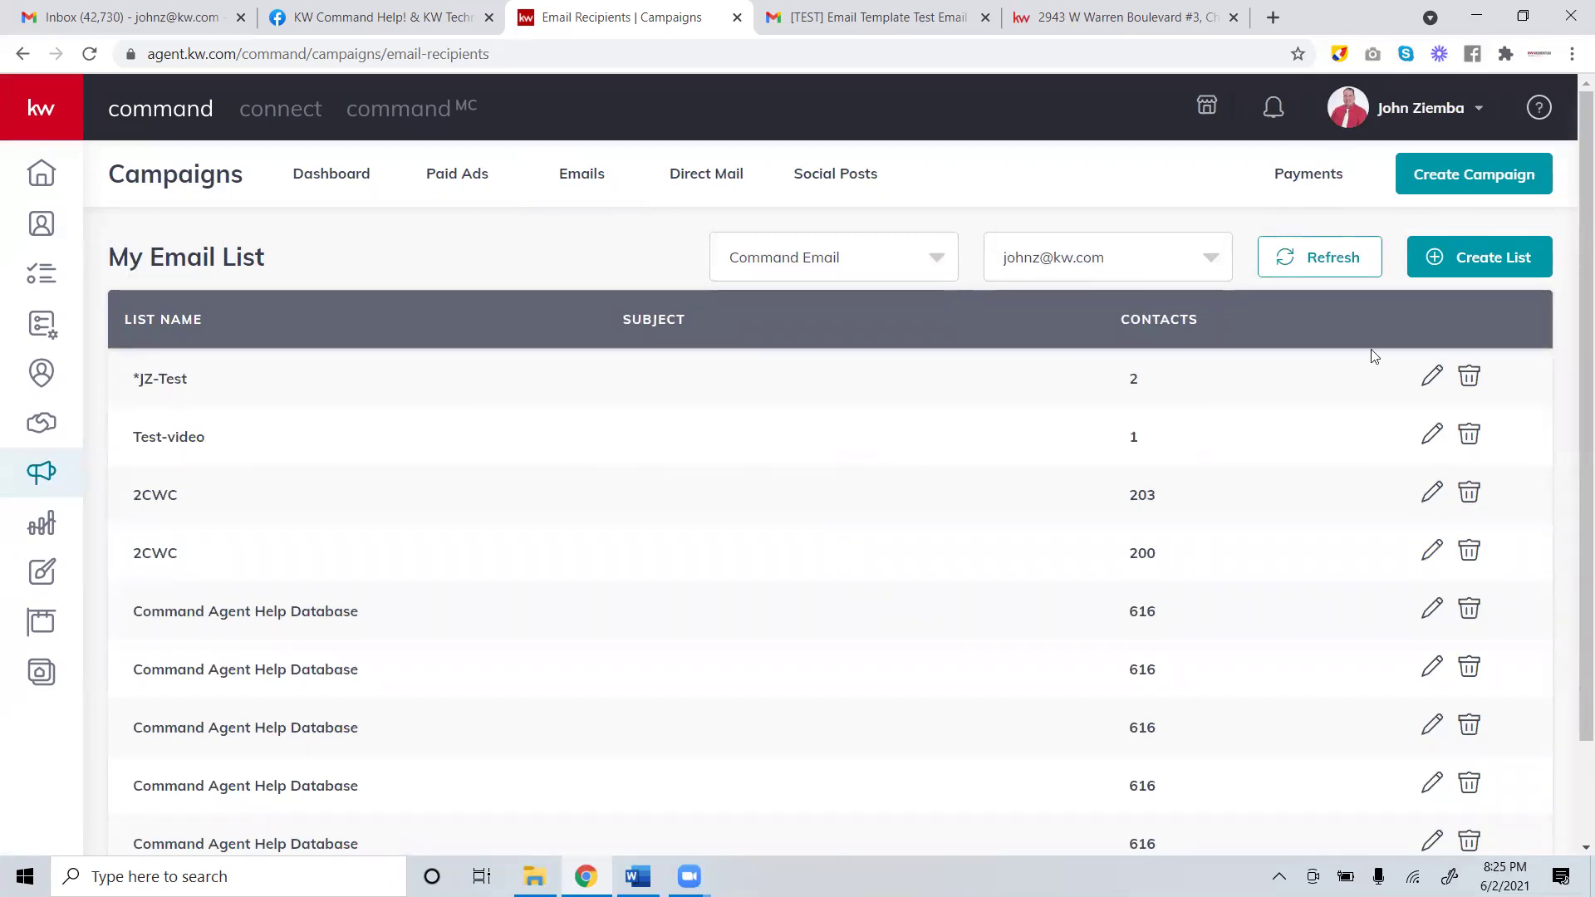
Start a new email list and filter its contacts by the 2cwc tag.
left_click(1474, 266)
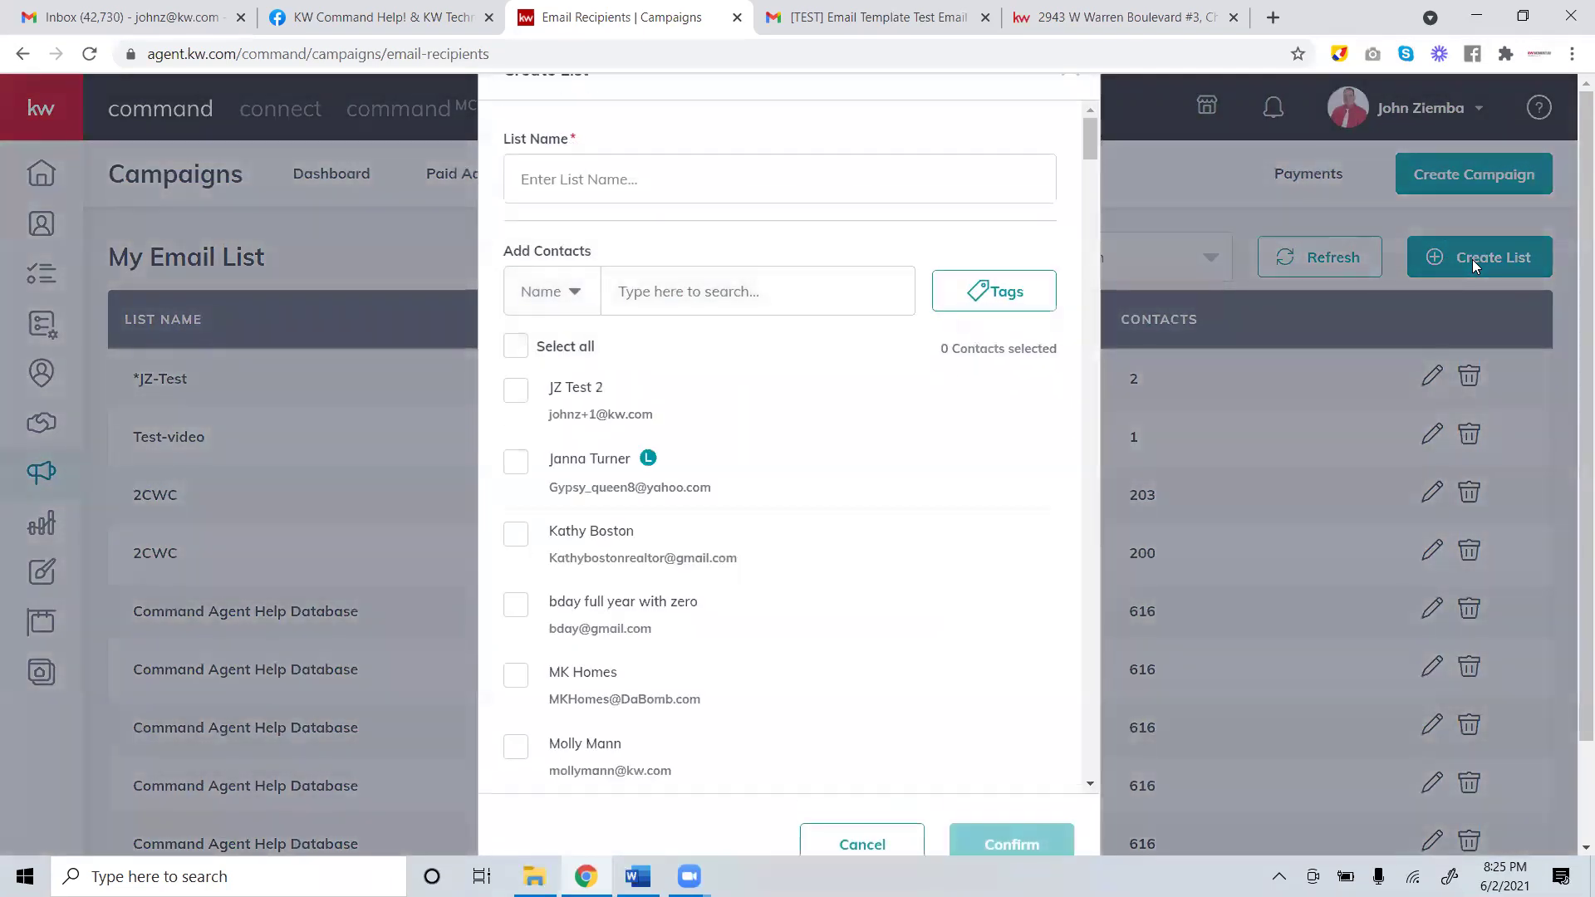
left_click(680, 186)
left_click(984, 293)
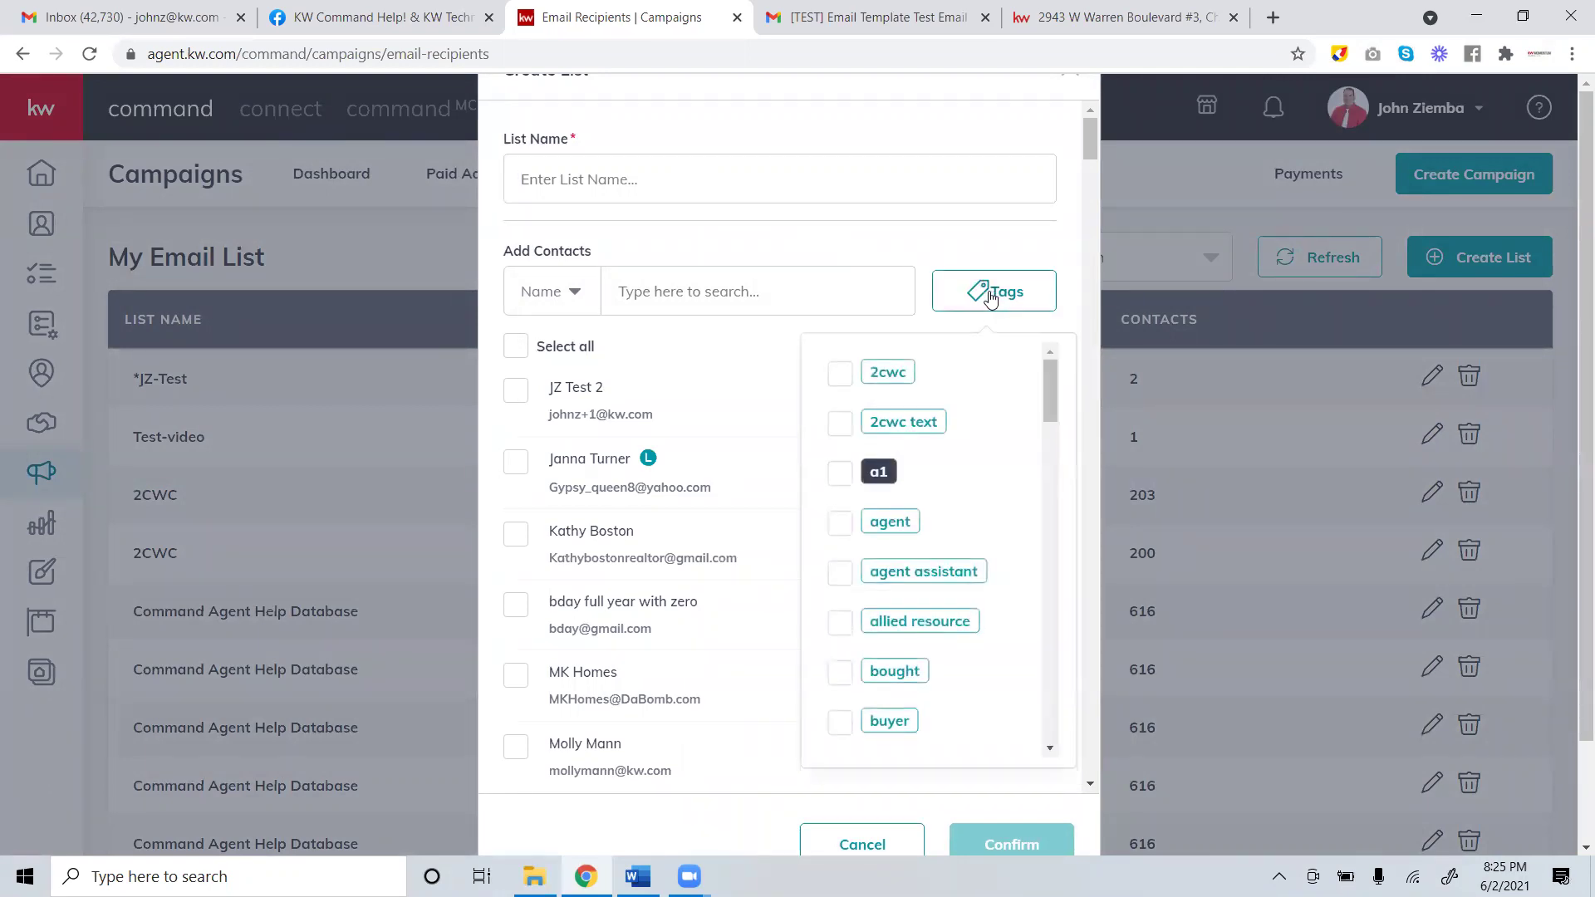
left_click(840, 378)
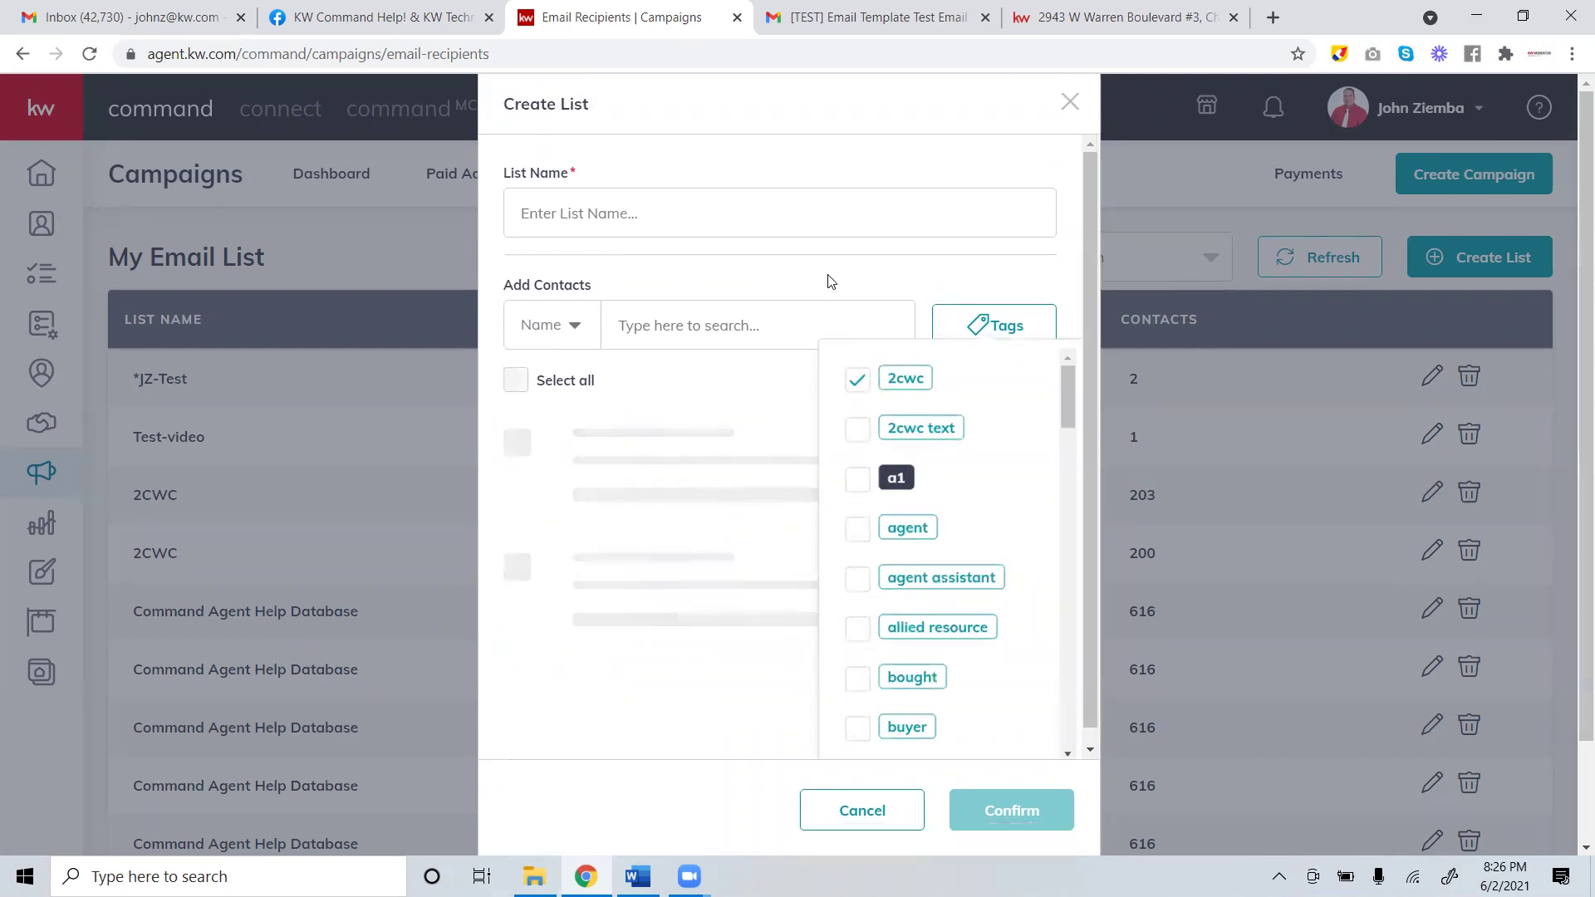
left_click(515, 347)
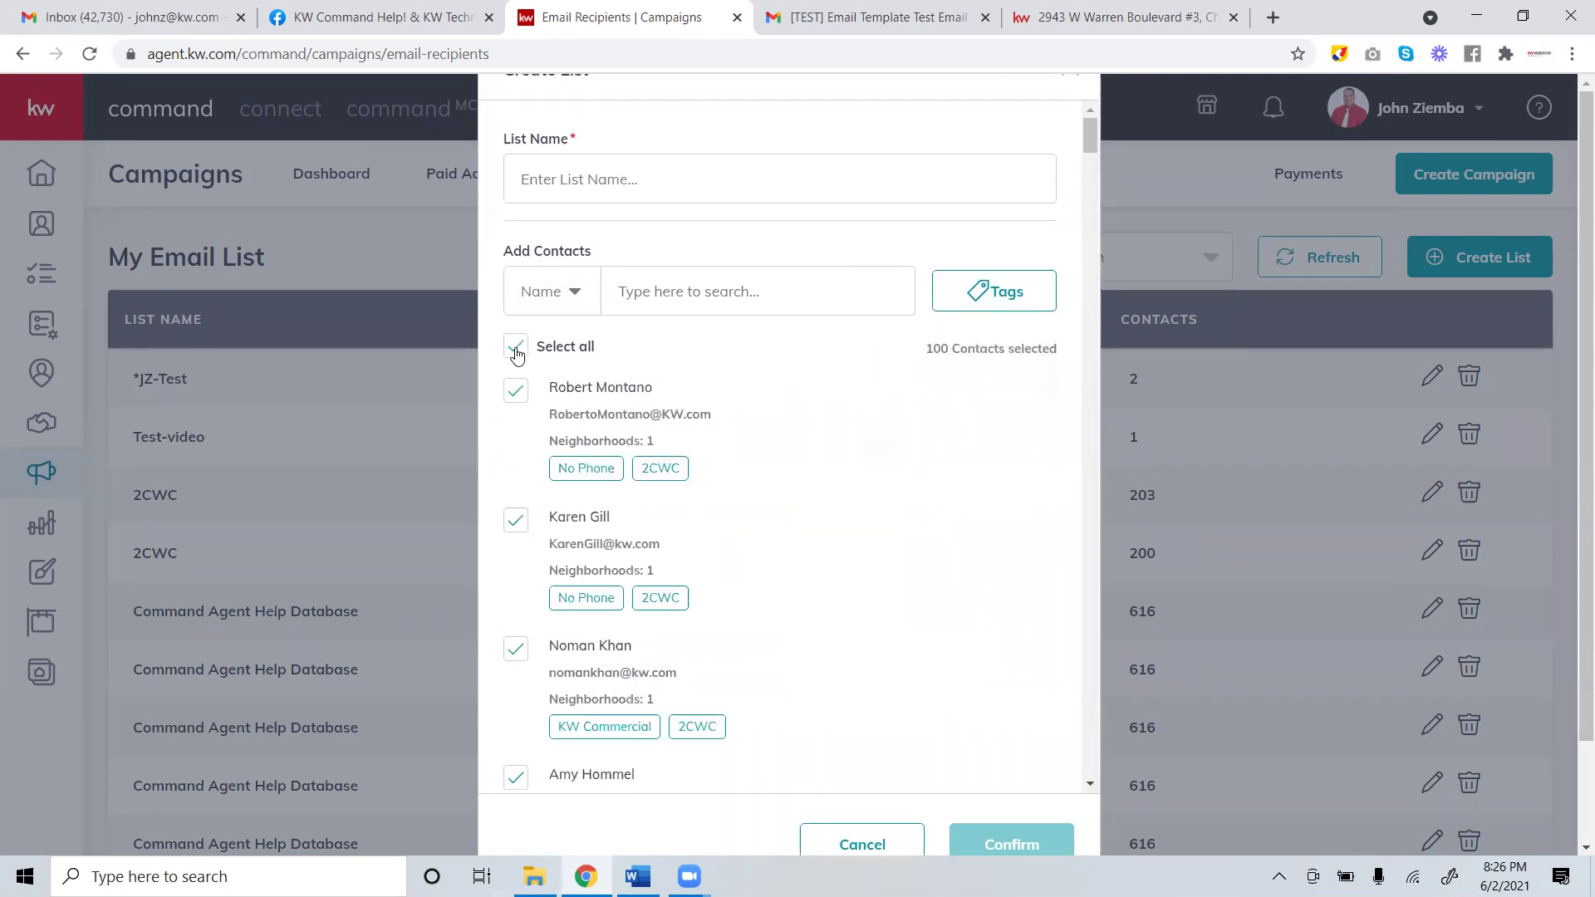
left_click(513, 351)
Load all remaining 2cwc contacts and select all 204 of them.
scroll(1080, 216, "down", 1)
scroll(1101, 251, "down", 15)
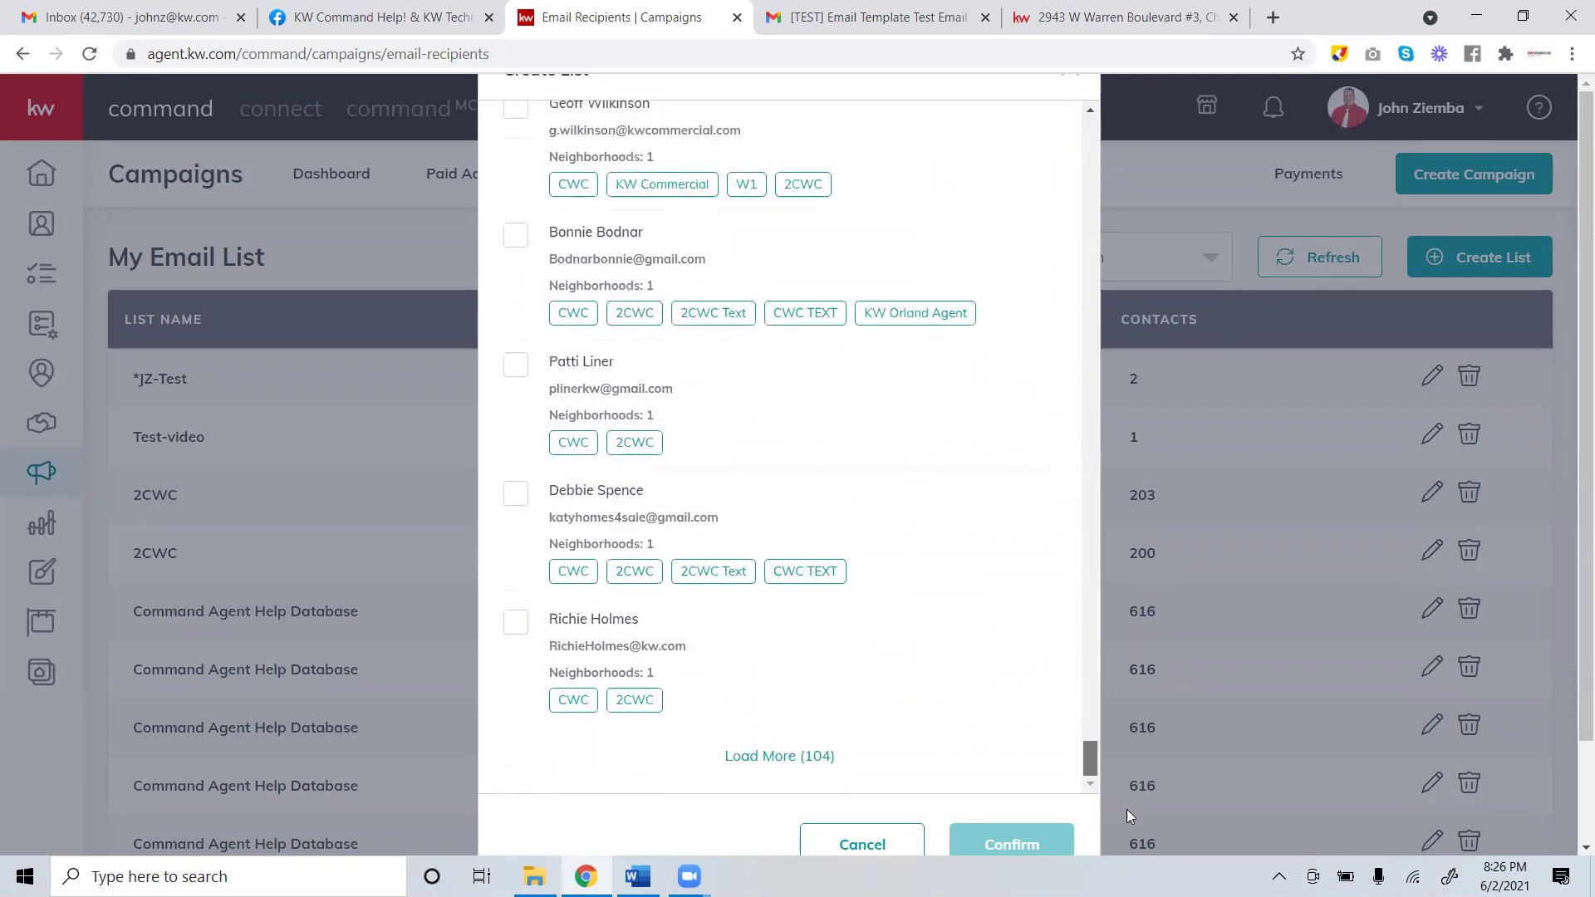
left_click(806, 761)
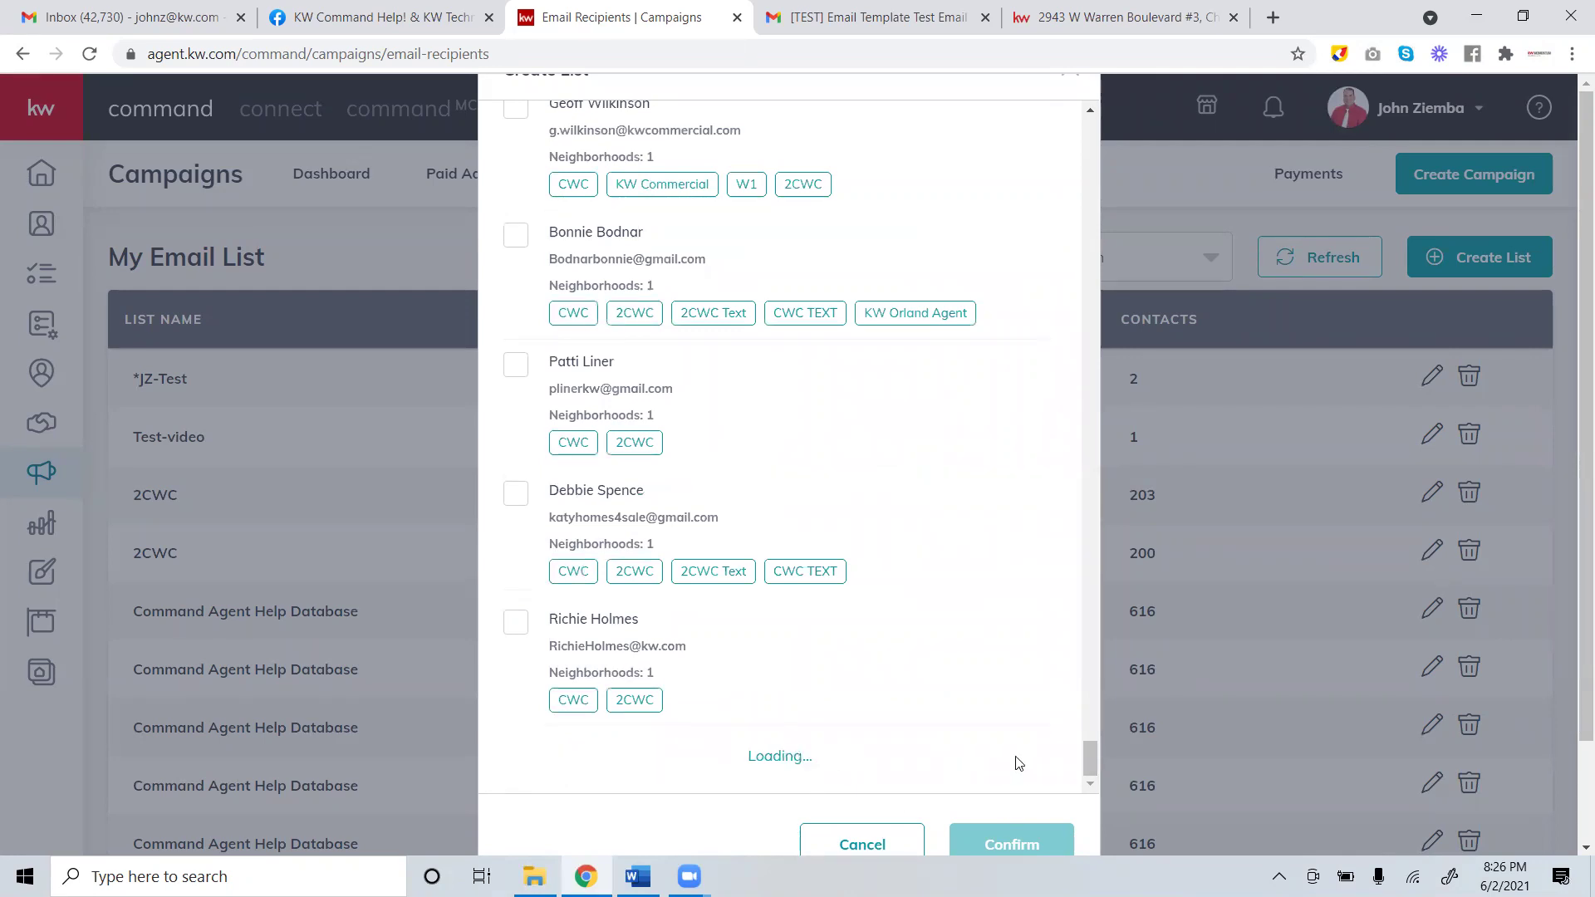
left_click_drag(1098, 437, 1090, 818)
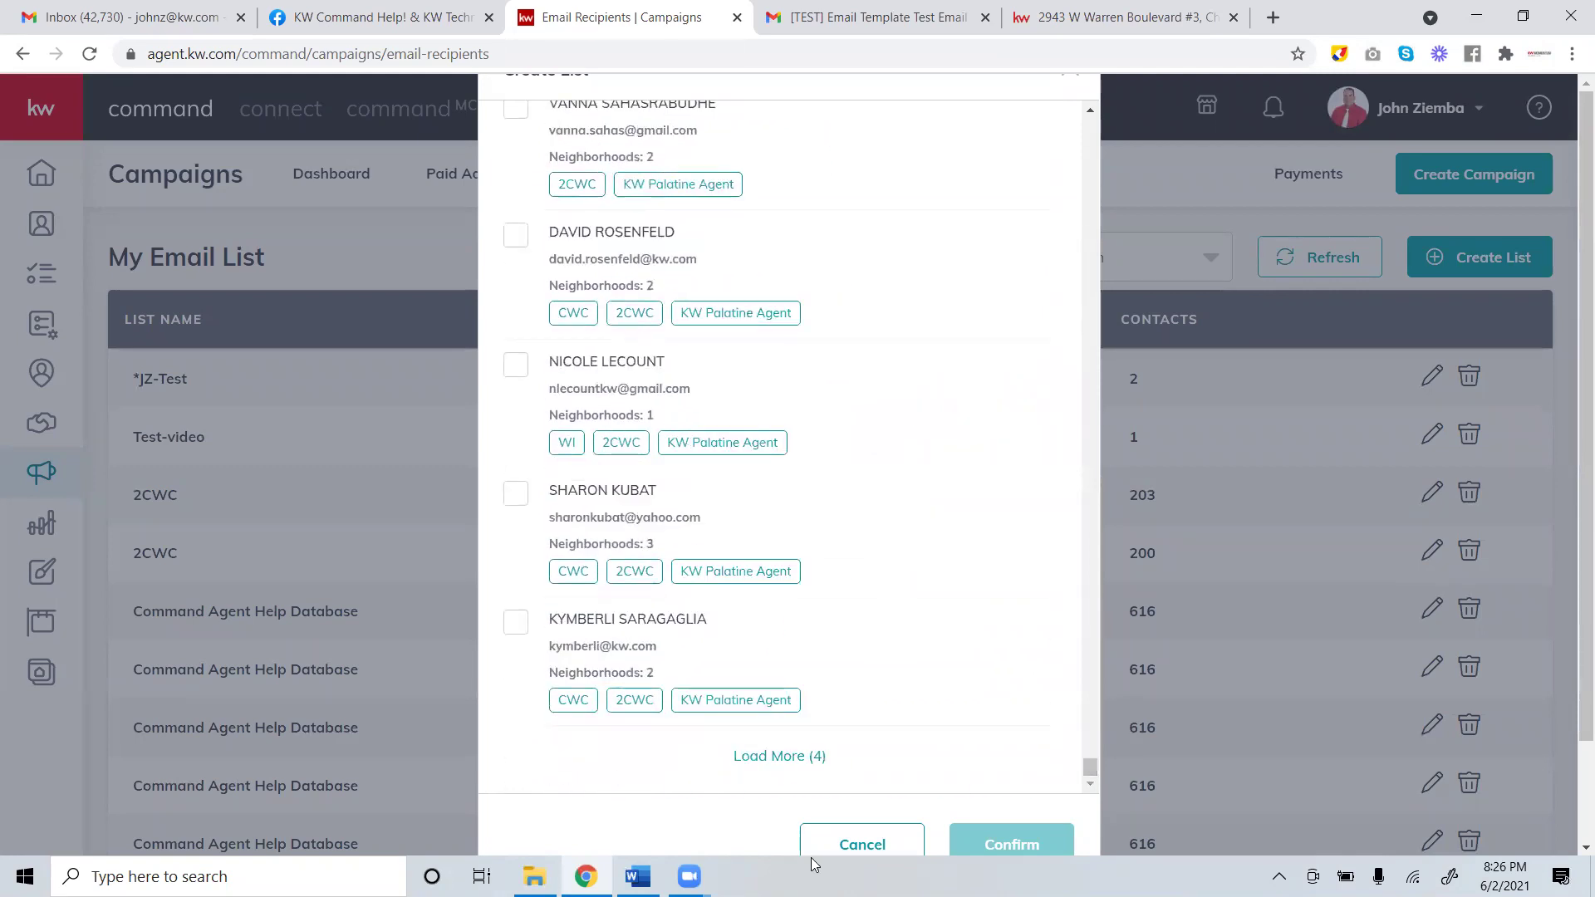
left_click(804, 756)
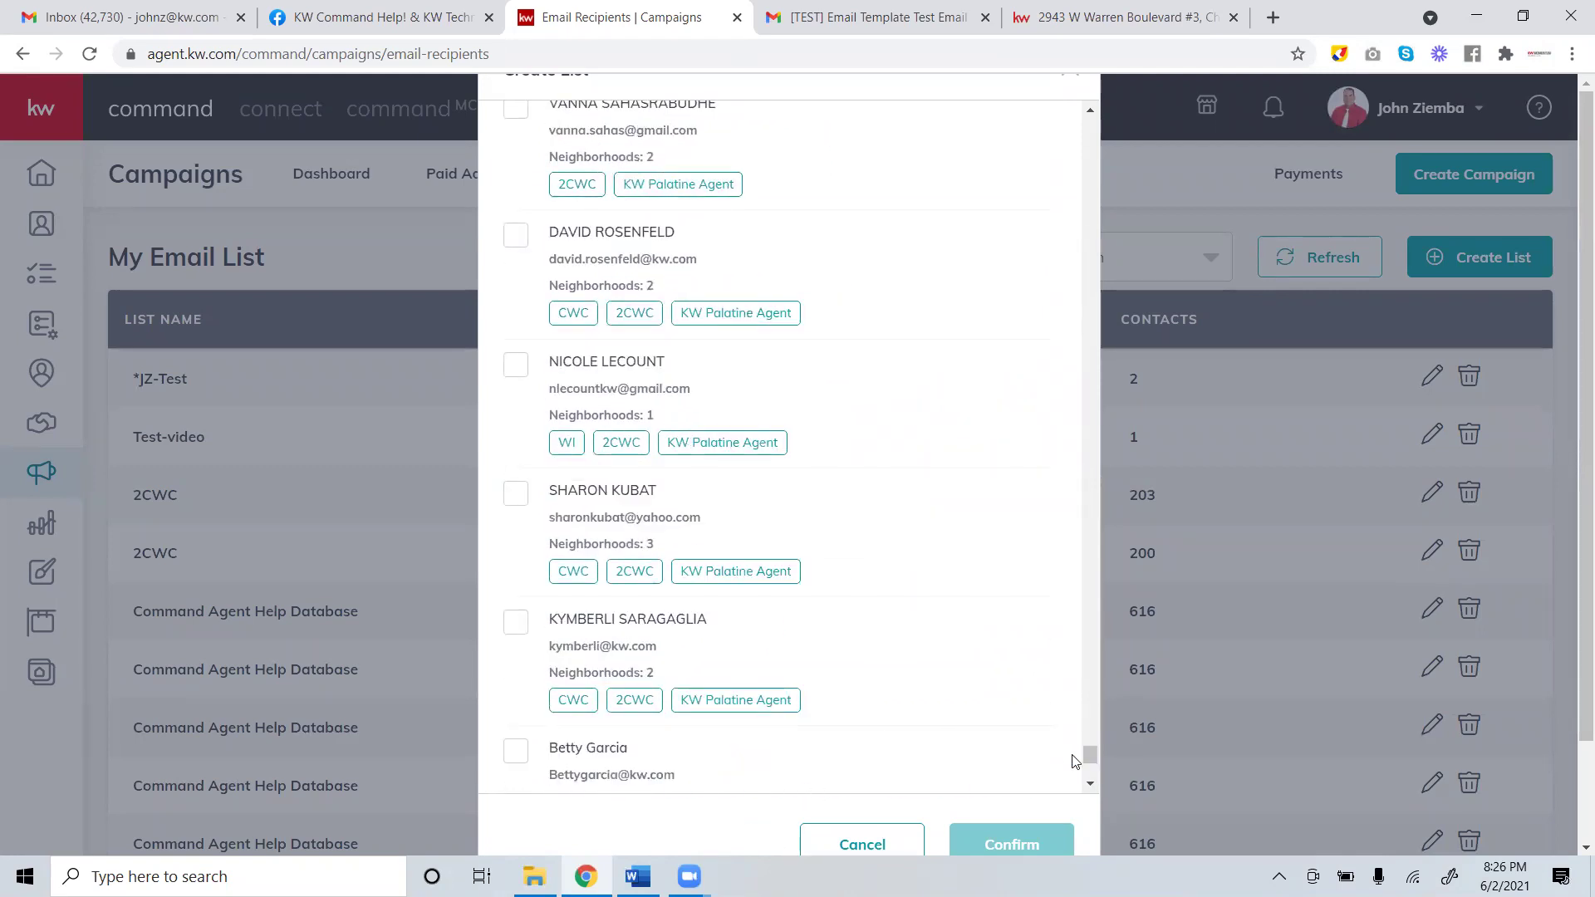
left_click_drag(1087, 756, 1085, 117)
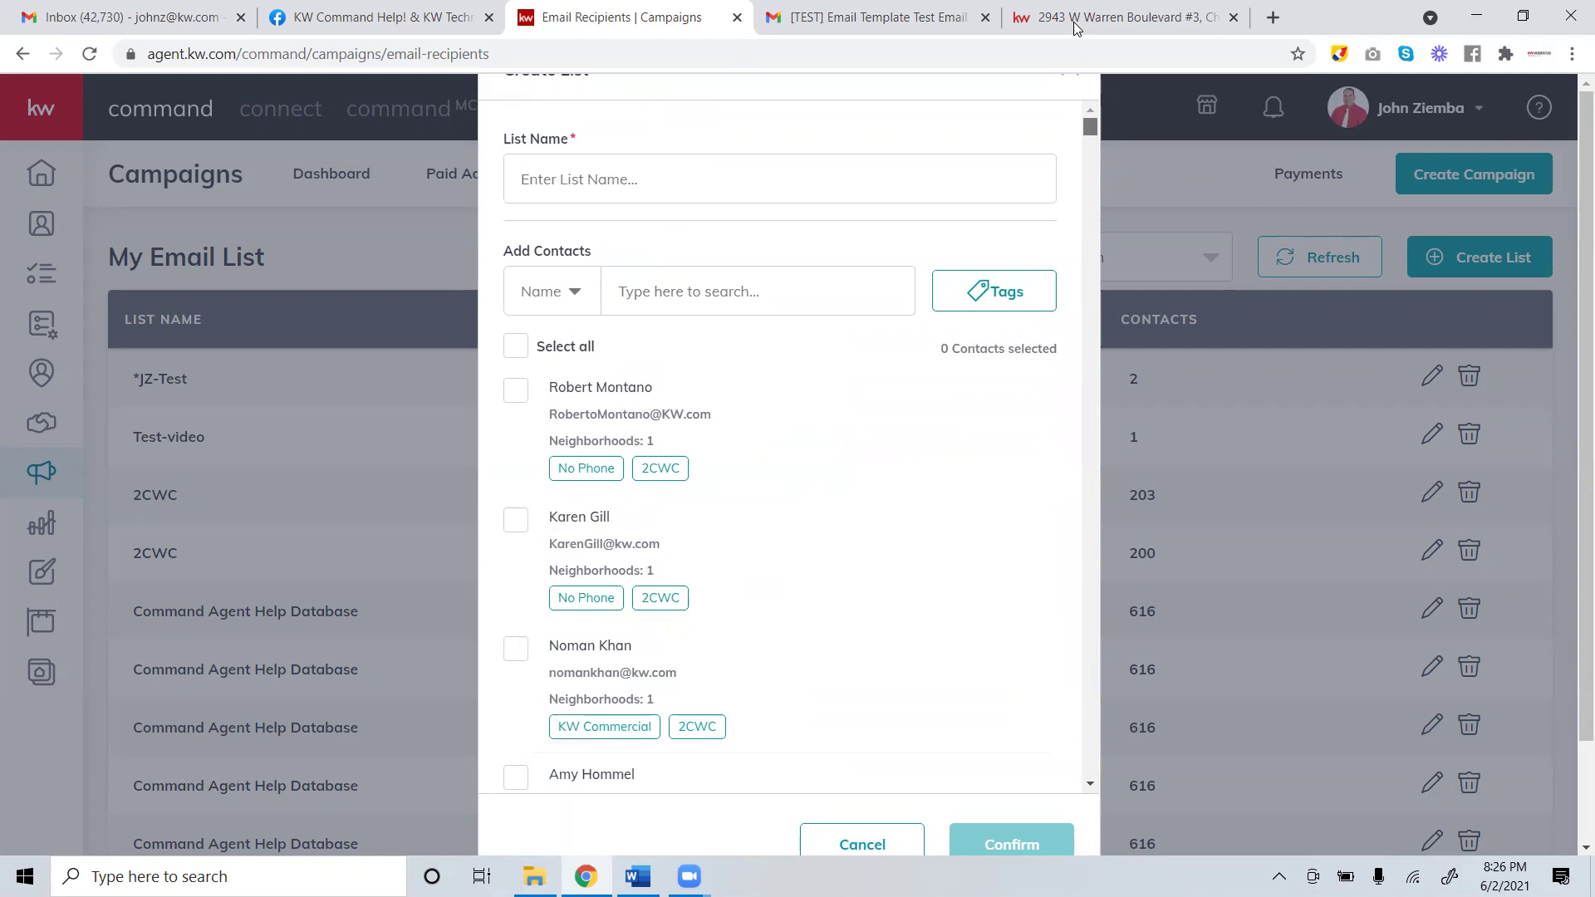
left_click(515, 346)
Deselect all contacts and name the list '6-2-test-list'.
left_click(514, 347)
left_click(704, 179)
type("6-2-test-list")
Try finding the test contacts by searching 'jz', 'test' and a contact's full name.
left_click(675, 293)
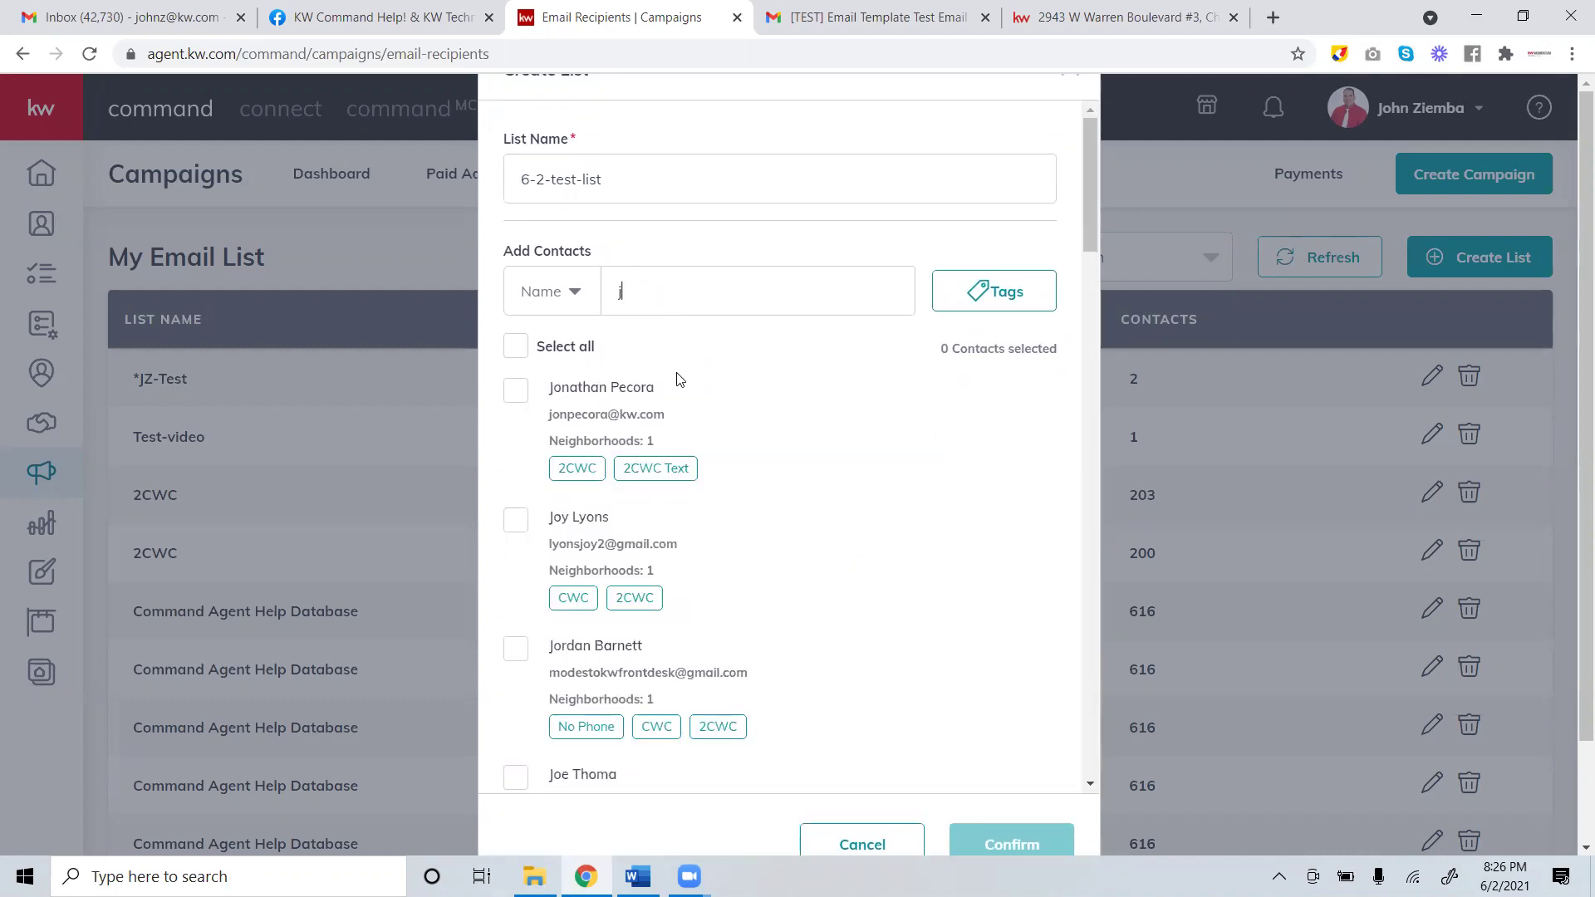
key("ctrl+a")
key("BackSpace")
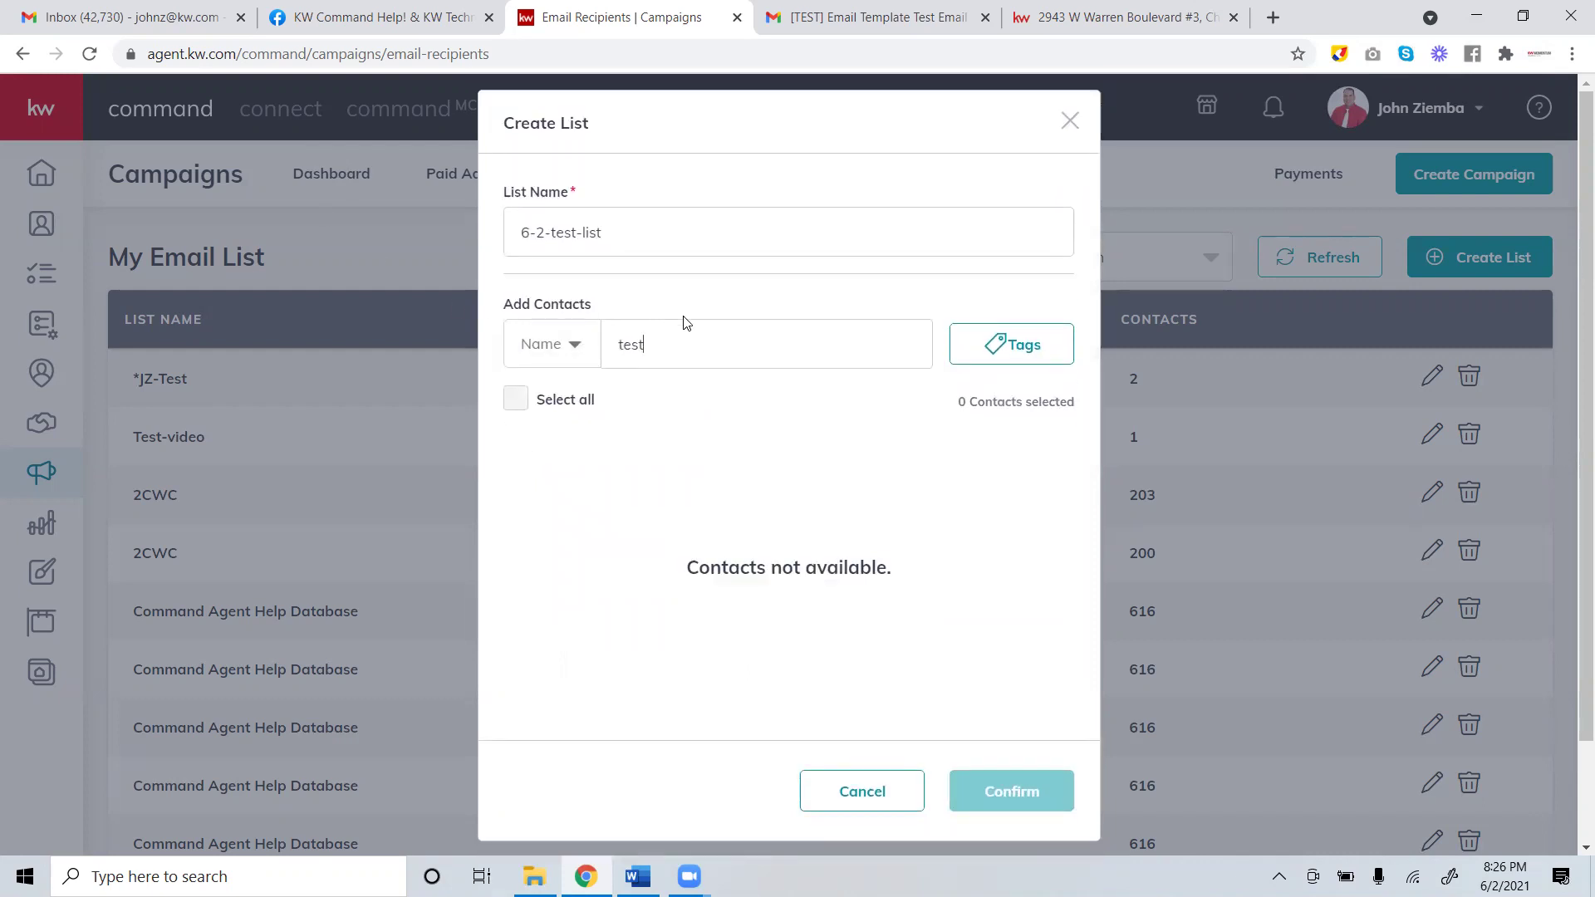
key("BackSpace")
key("BackSpace")
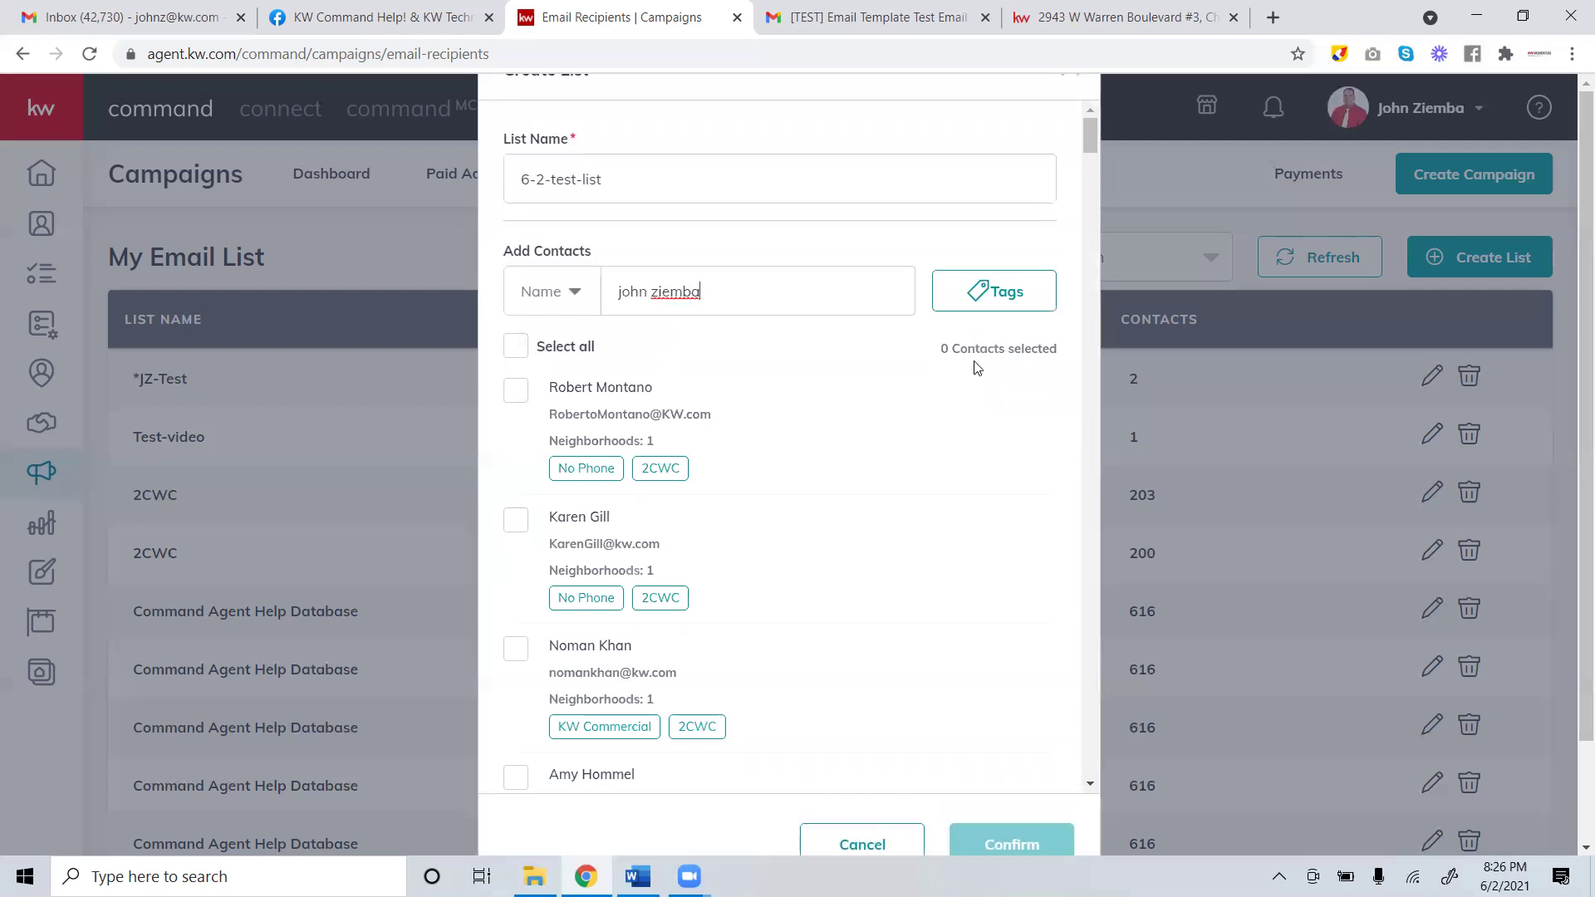
Remove the 2cwc tag filter, search 'jz', check both test contacts and save the list.
left_click(983, 349)
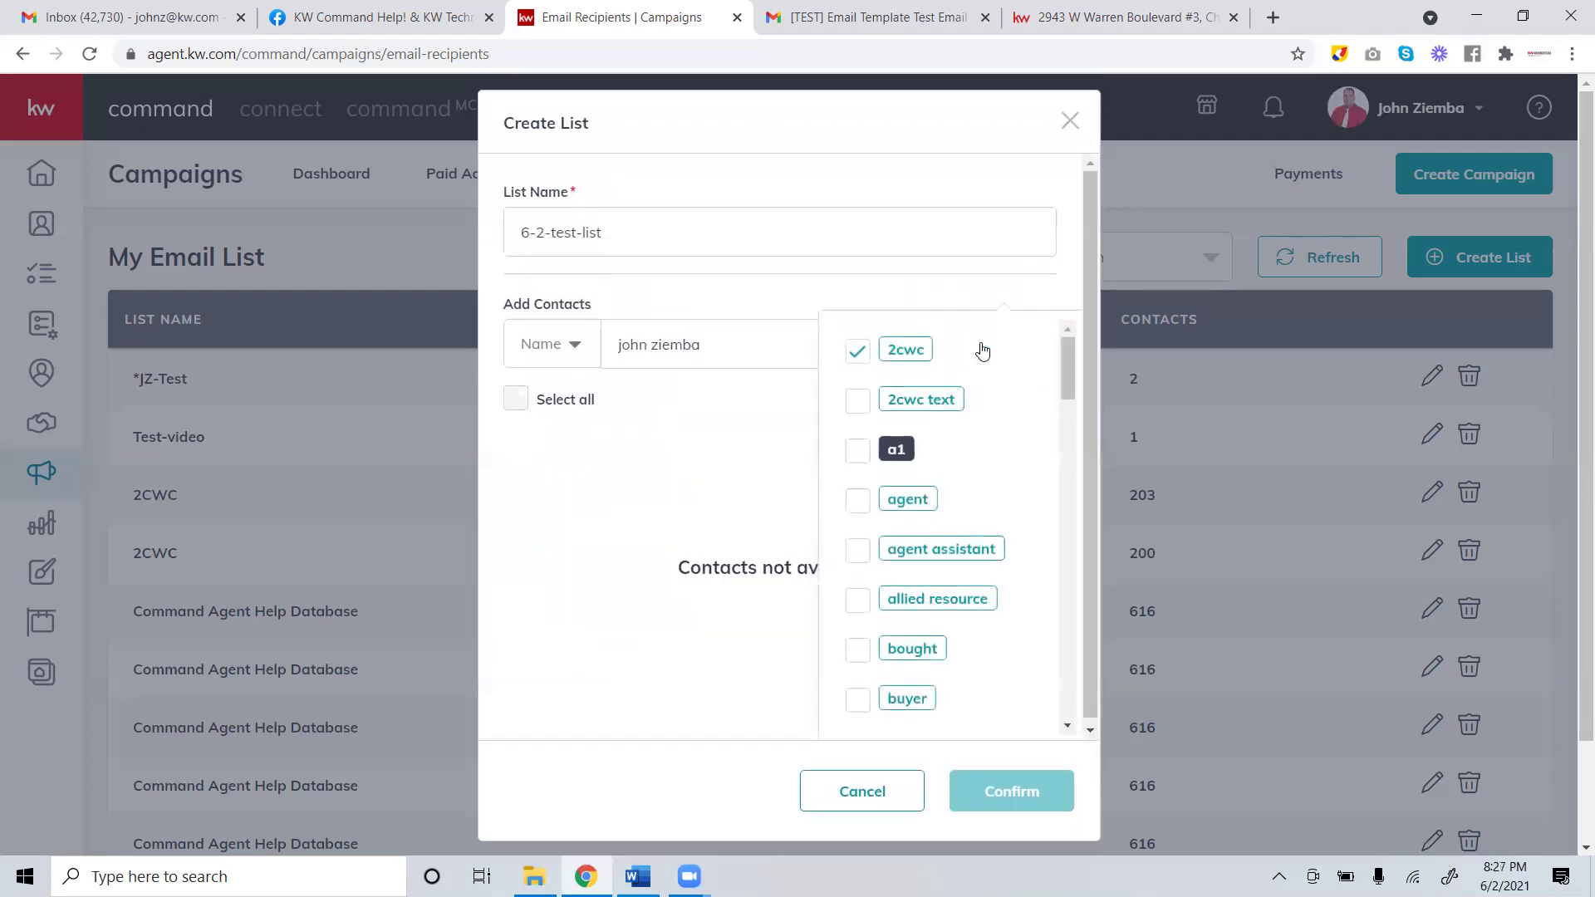
left_click(857, 353)
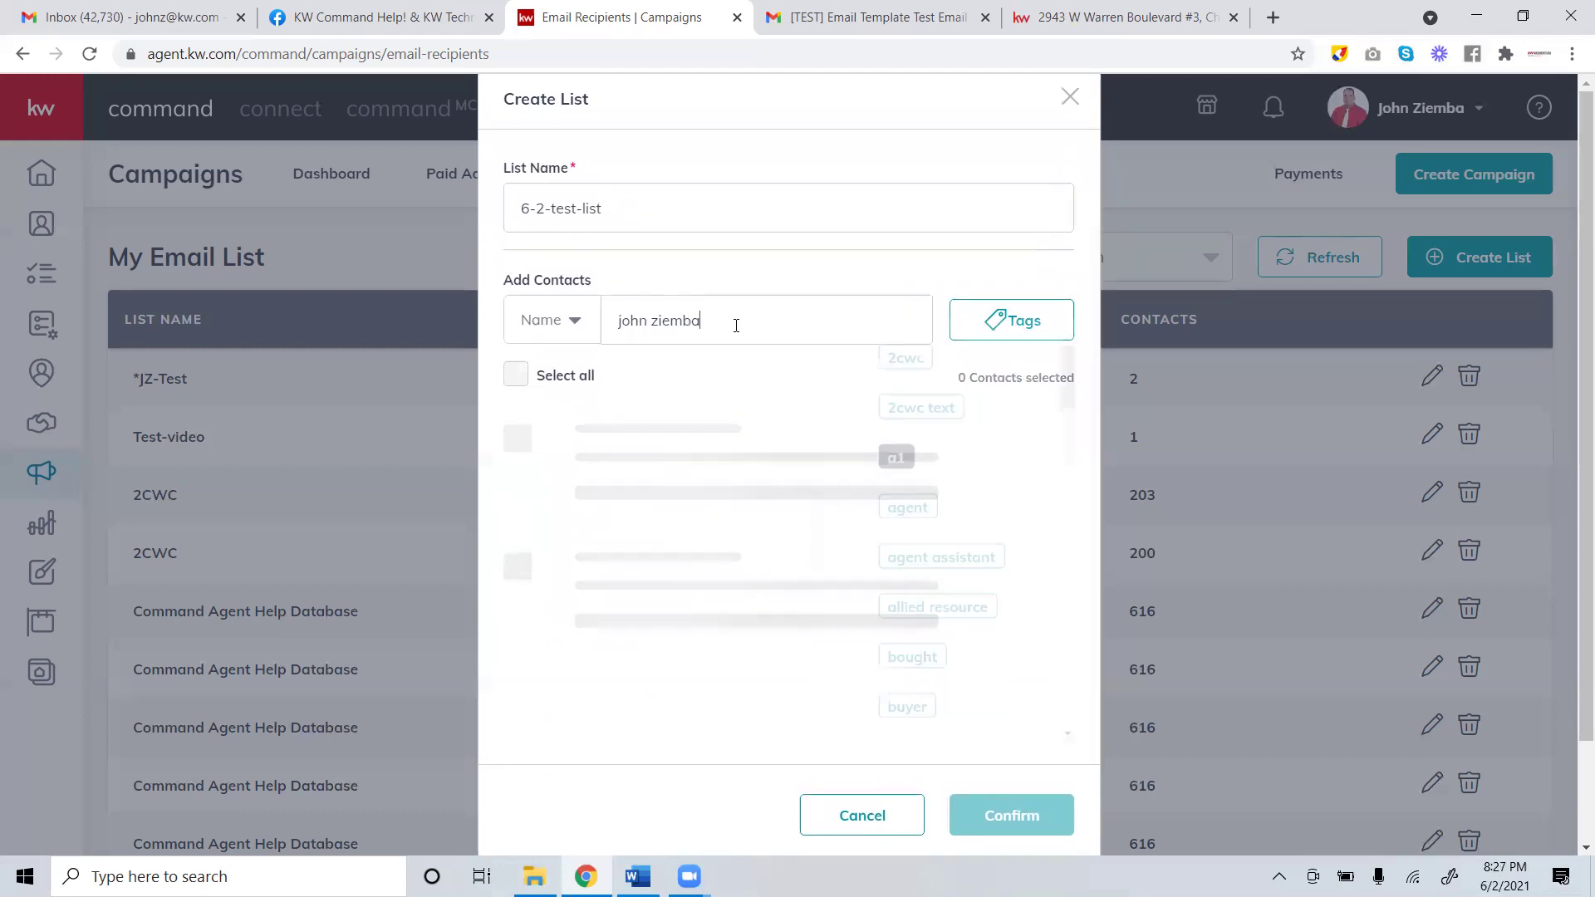
left_click_drag(734, 325, 322, 359)
type("jz")
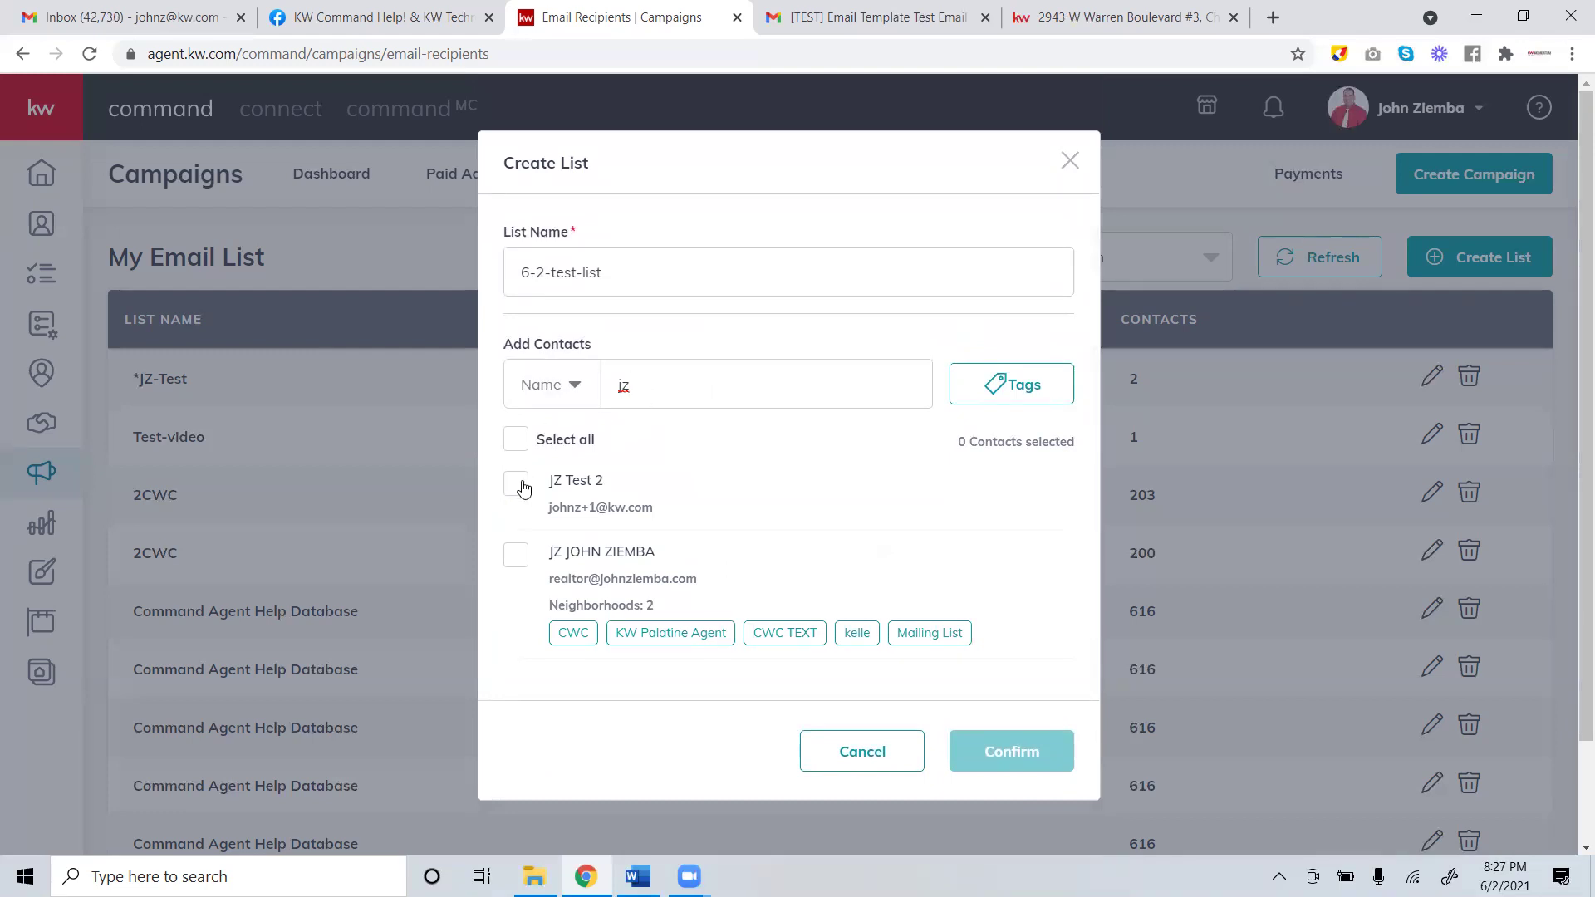
left_click(517, 486)
left_click(519, 559)
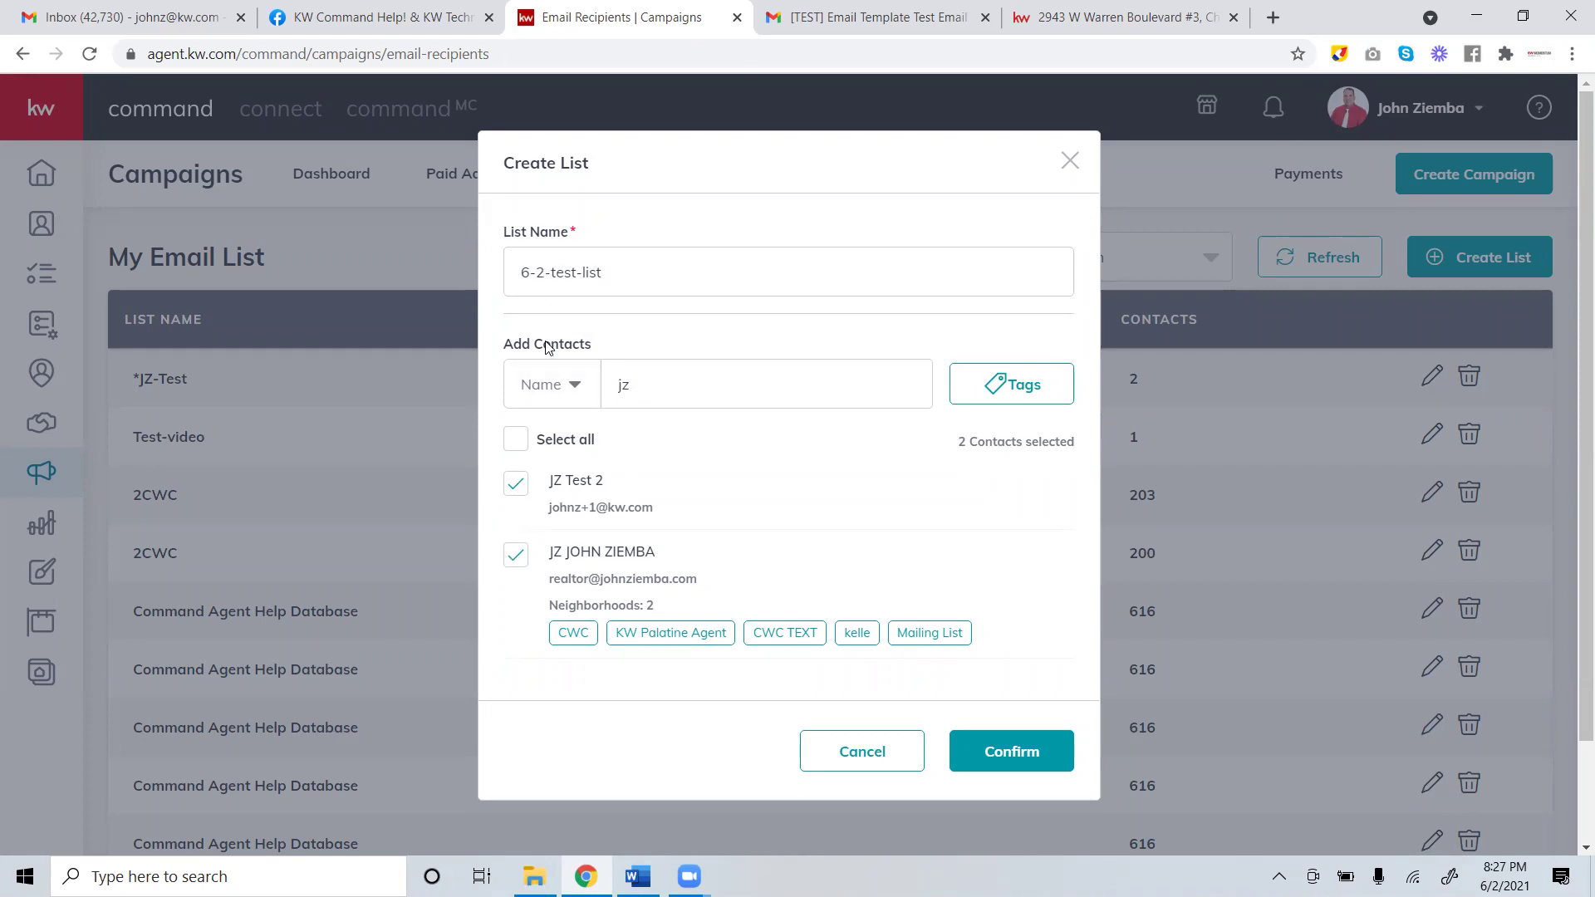
left_click(983, 753)
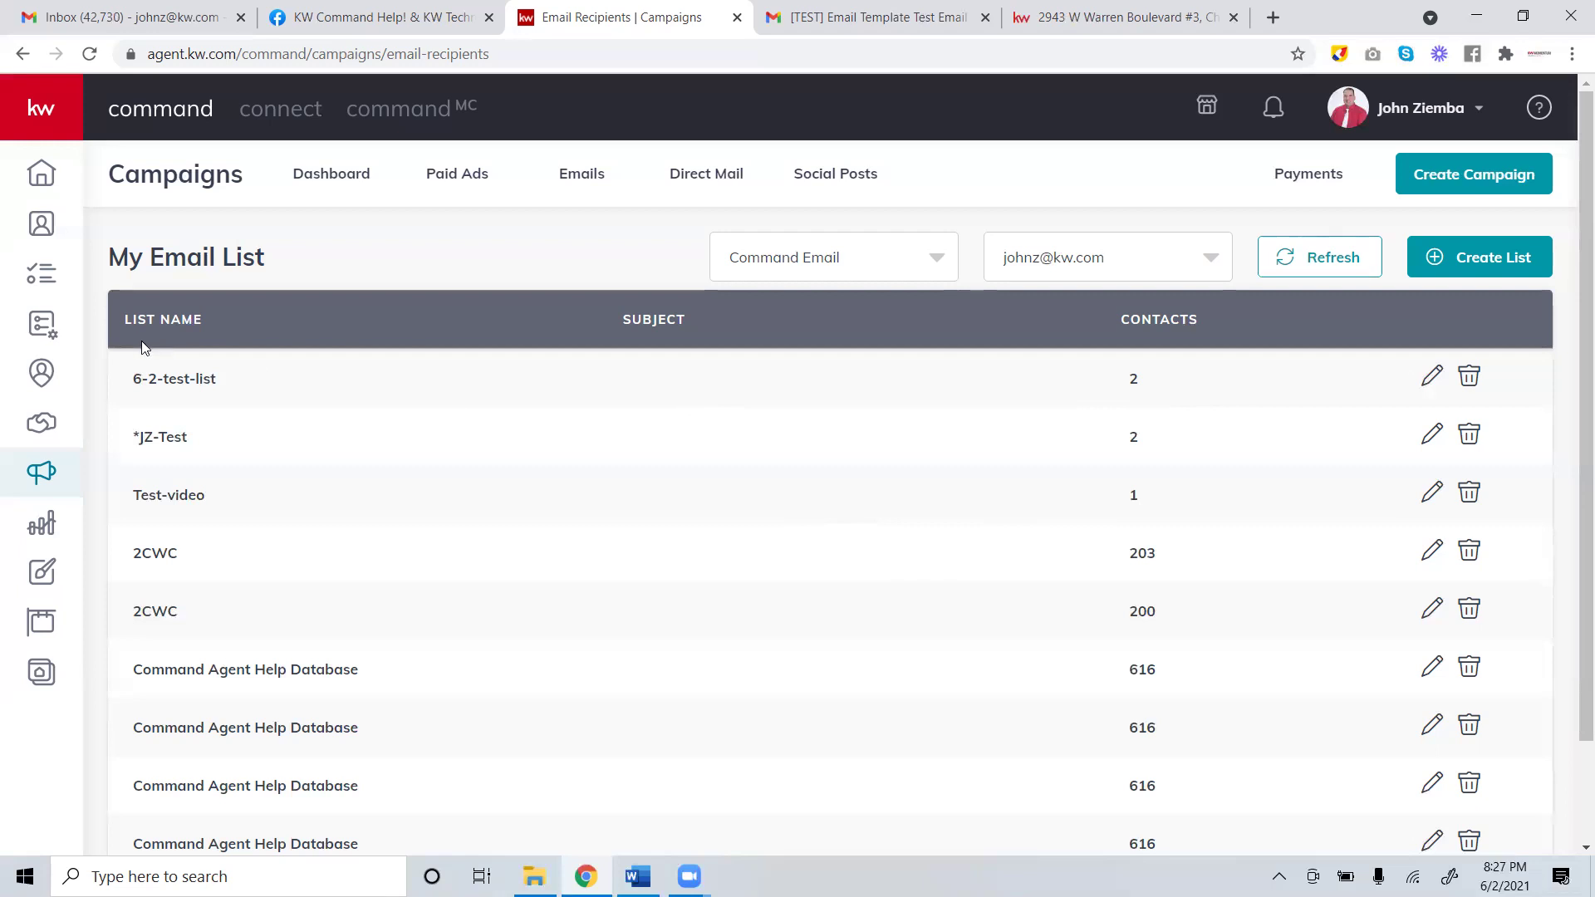
left_click_drag(201, 258, 158, 258)
left_click(158, 258)
left_click_drag(277, 263, 123, 258)
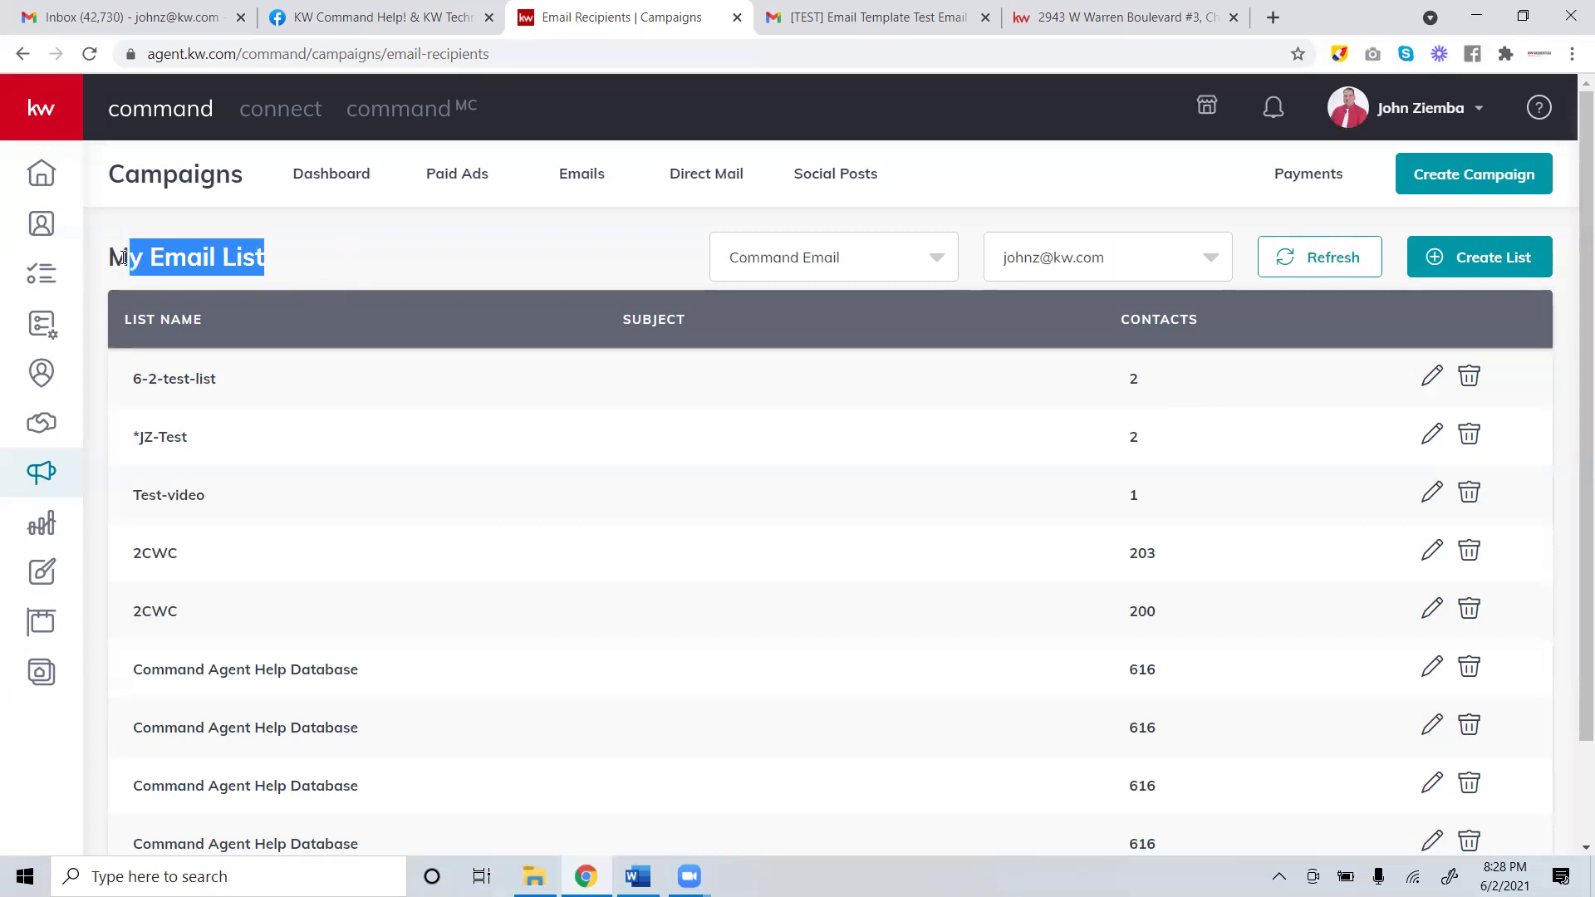
left_click(264, 248)
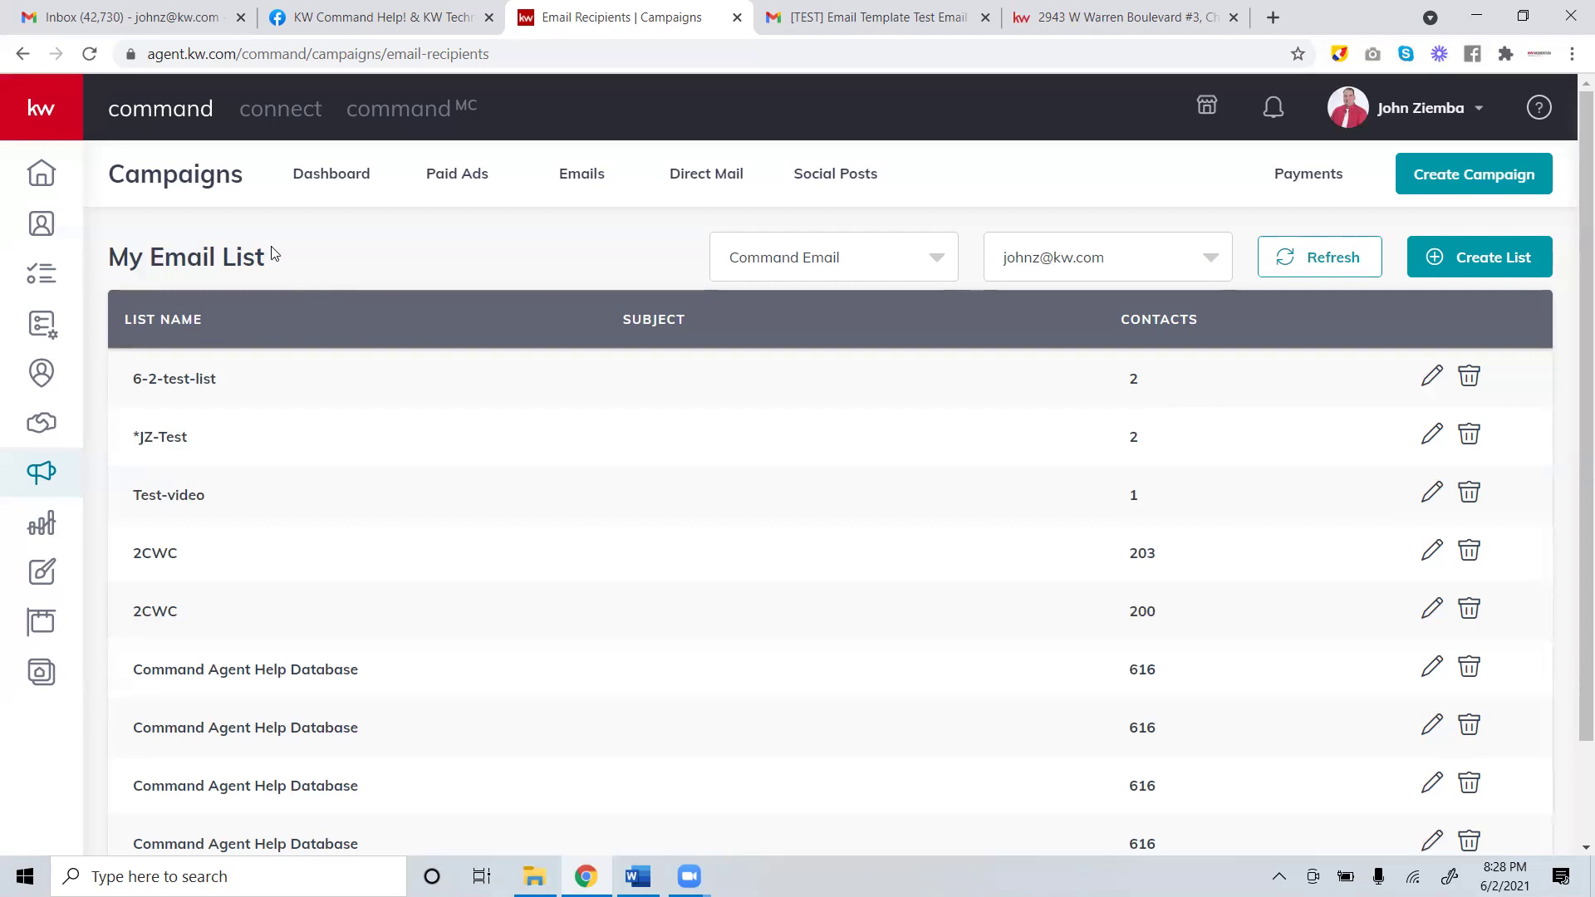
left_click(833, 274)
left_click(605, 242)
left_click(637, 876)
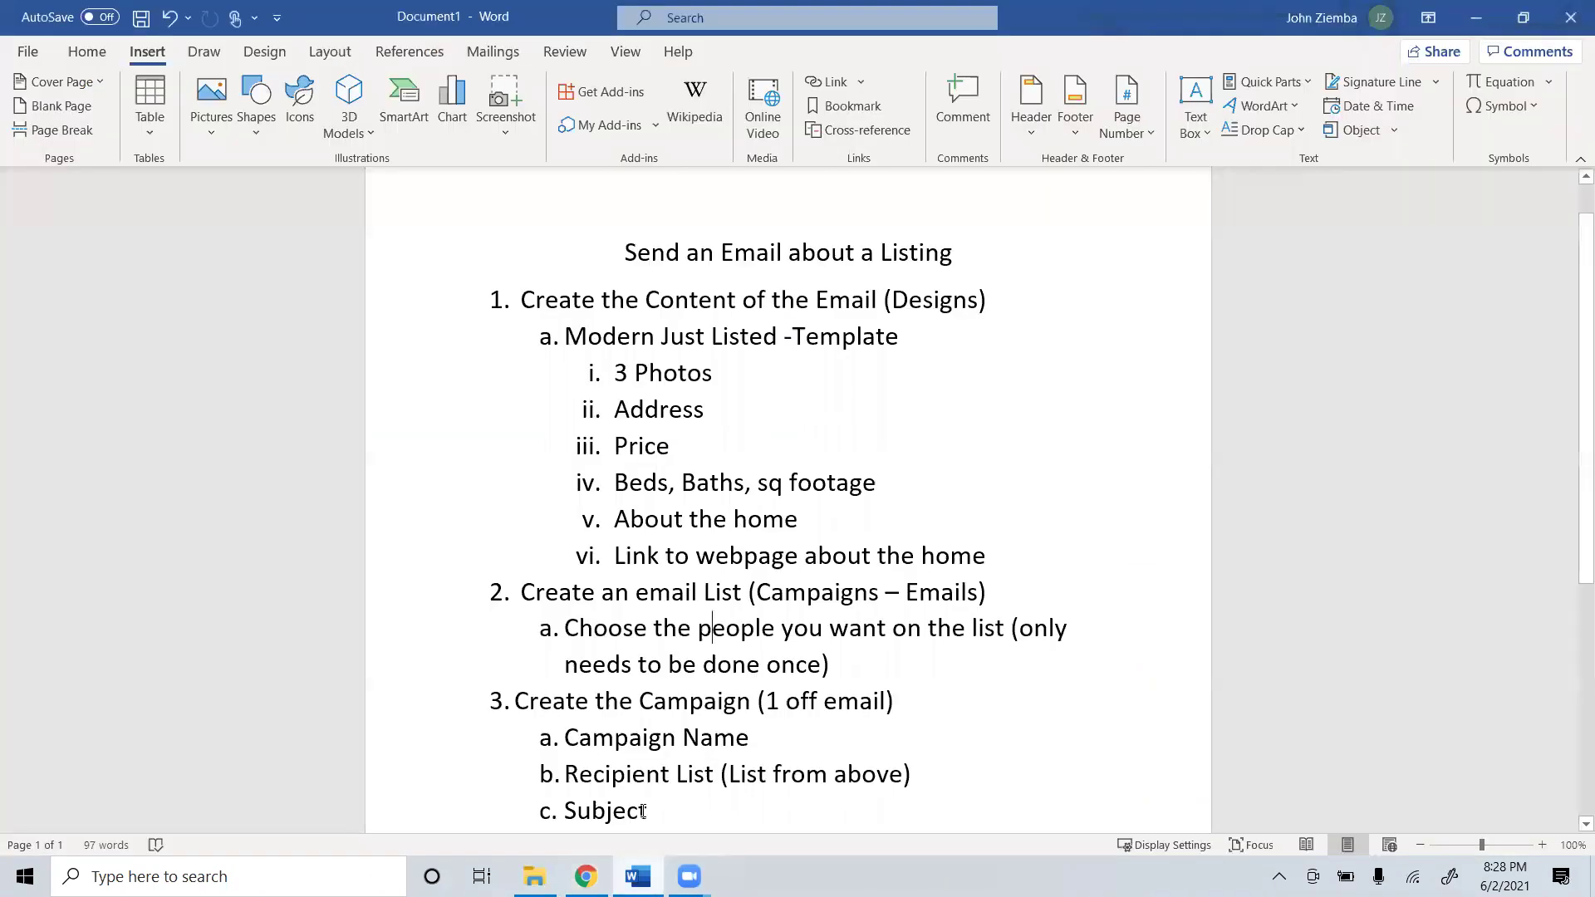
scroll(643, 797, "down", 5)
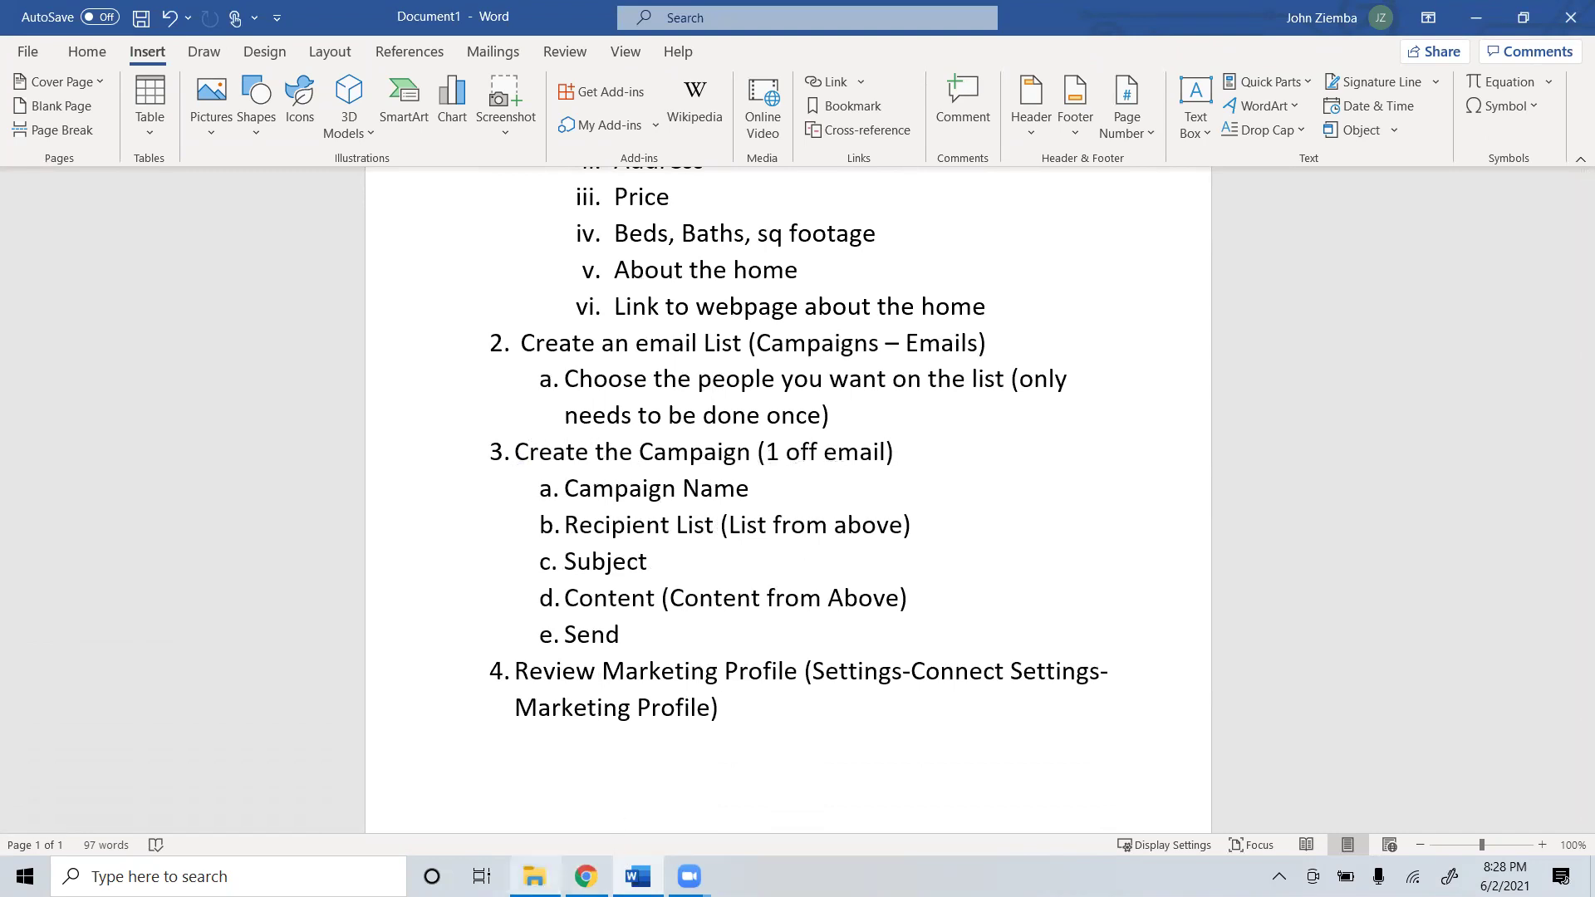
left_click(573, 865)
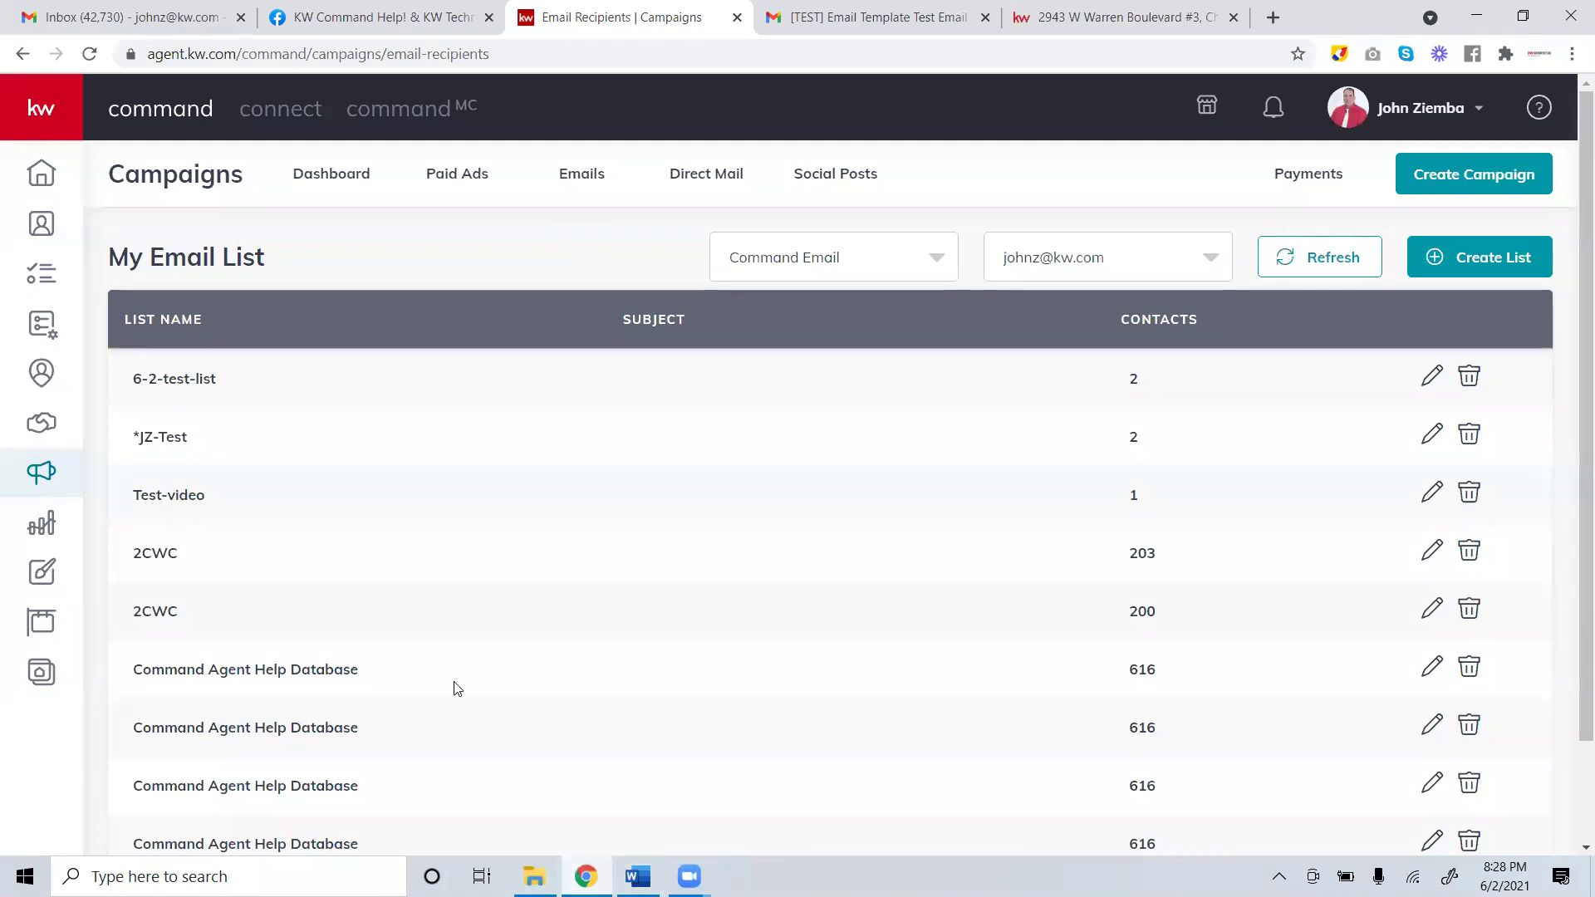
Expand the left sidebar and open the Campaigns Dashboard.
mouse_move(86, 176)
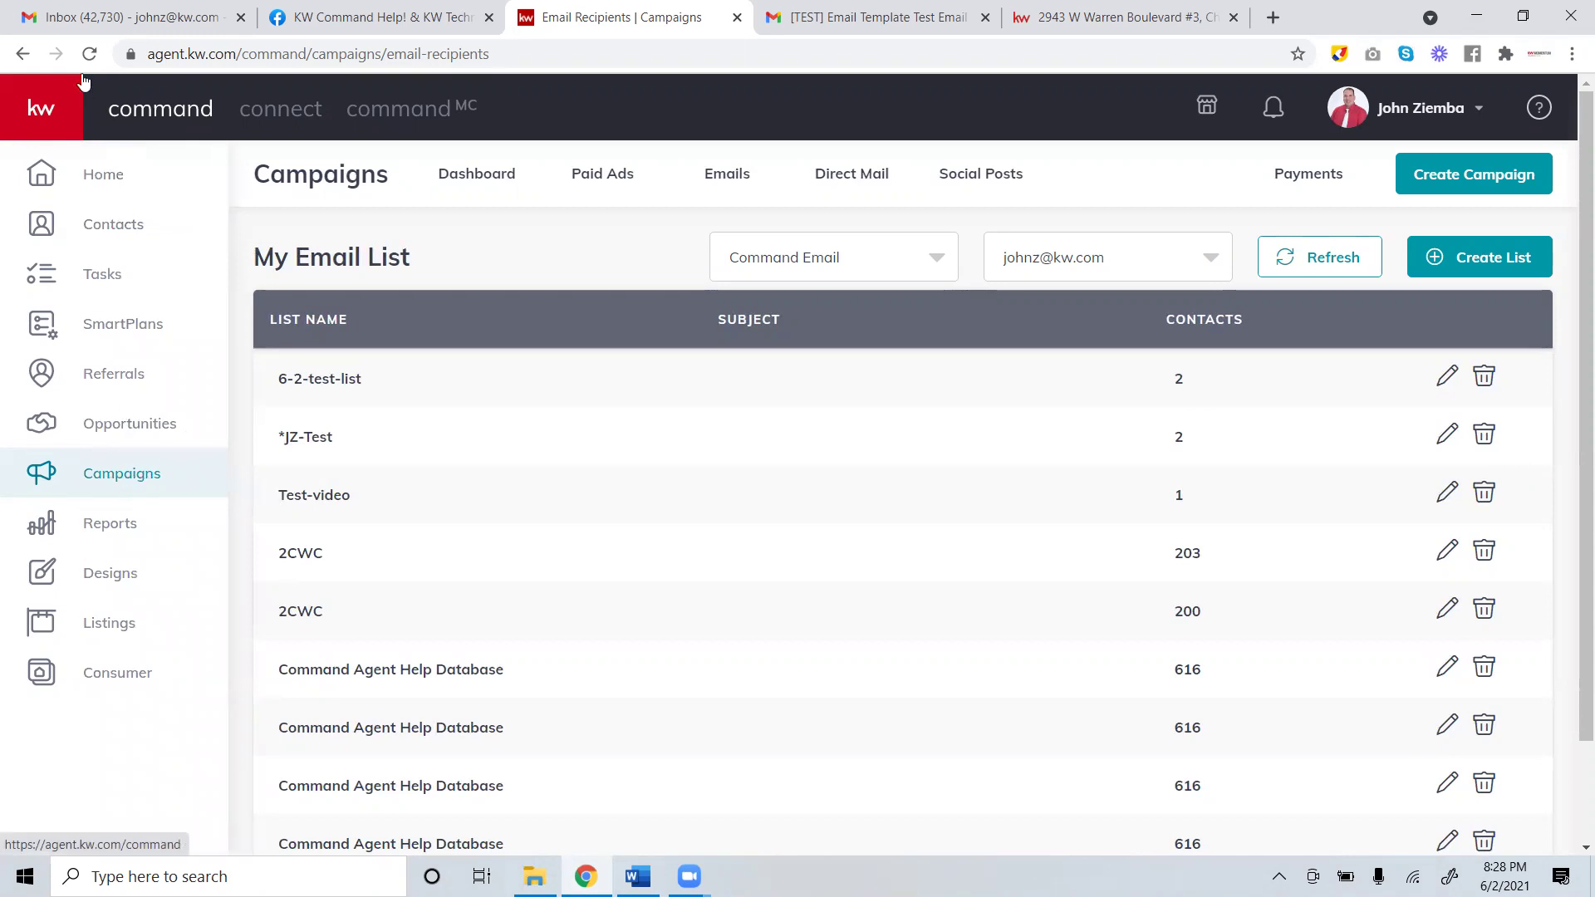
left_click(101, 480)
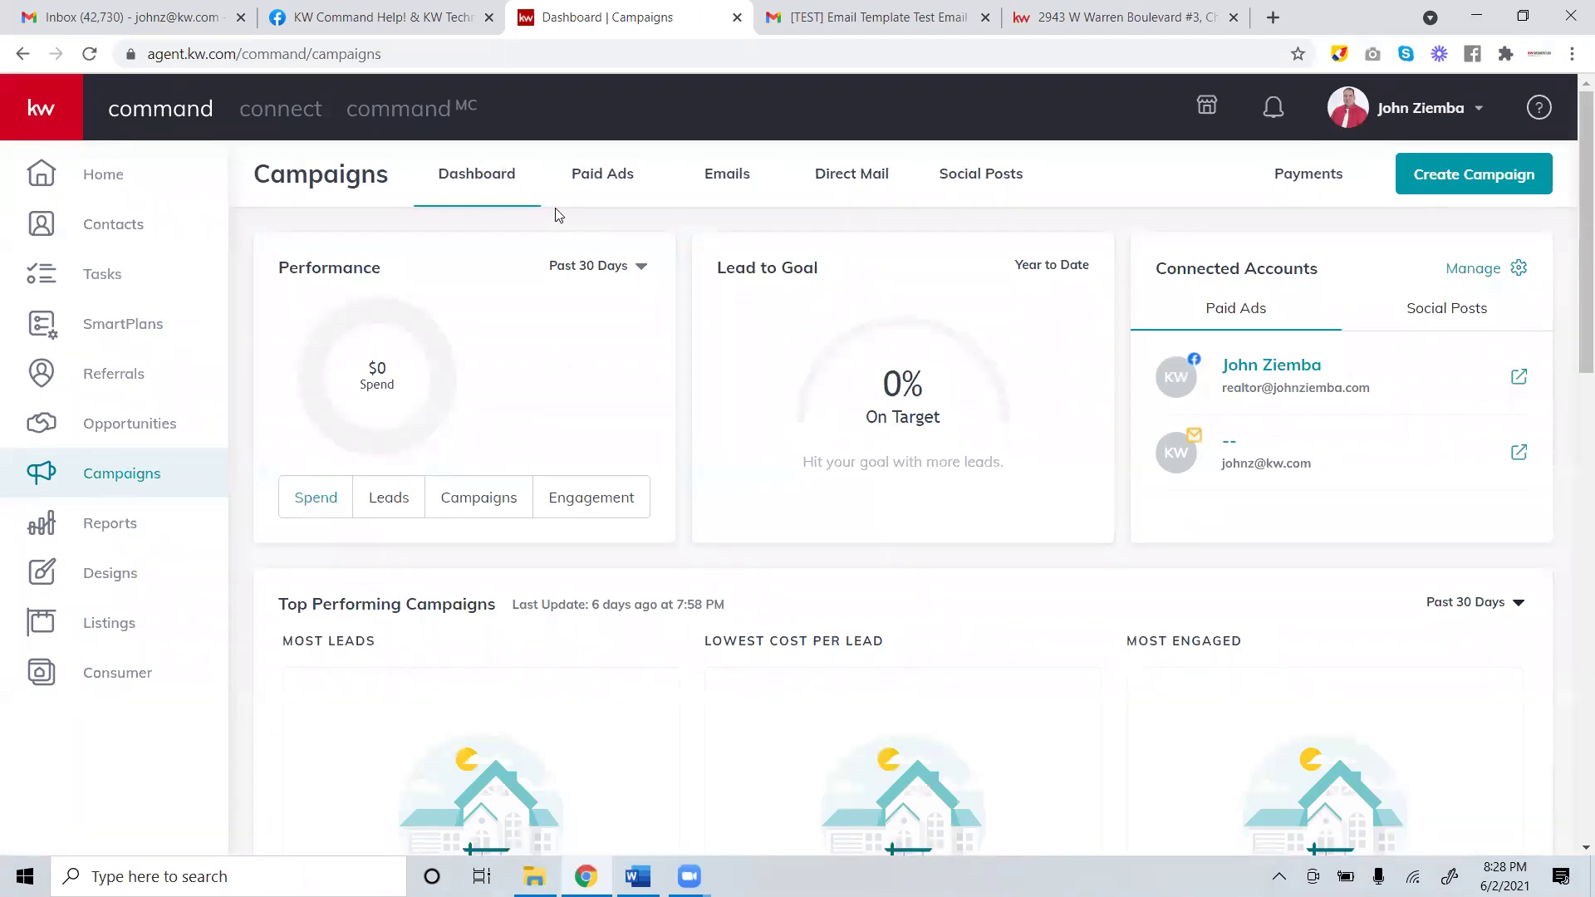
Start a new email campaign named 'Vers-2 Warren Just Listed'.
left_click(1453, 192)
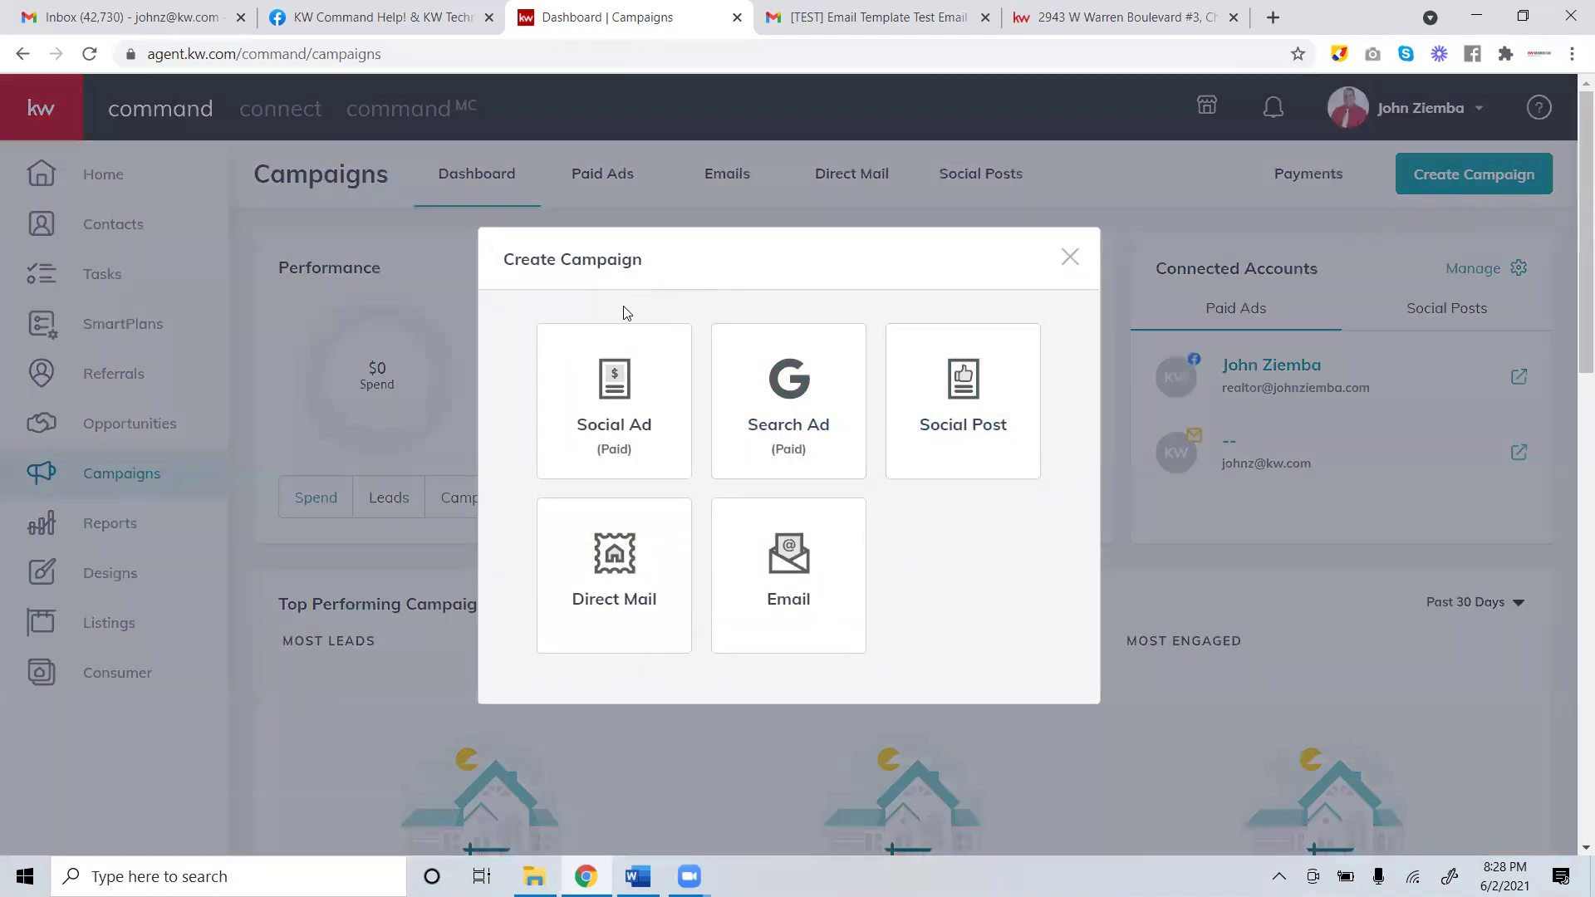
left_click(797, 583)
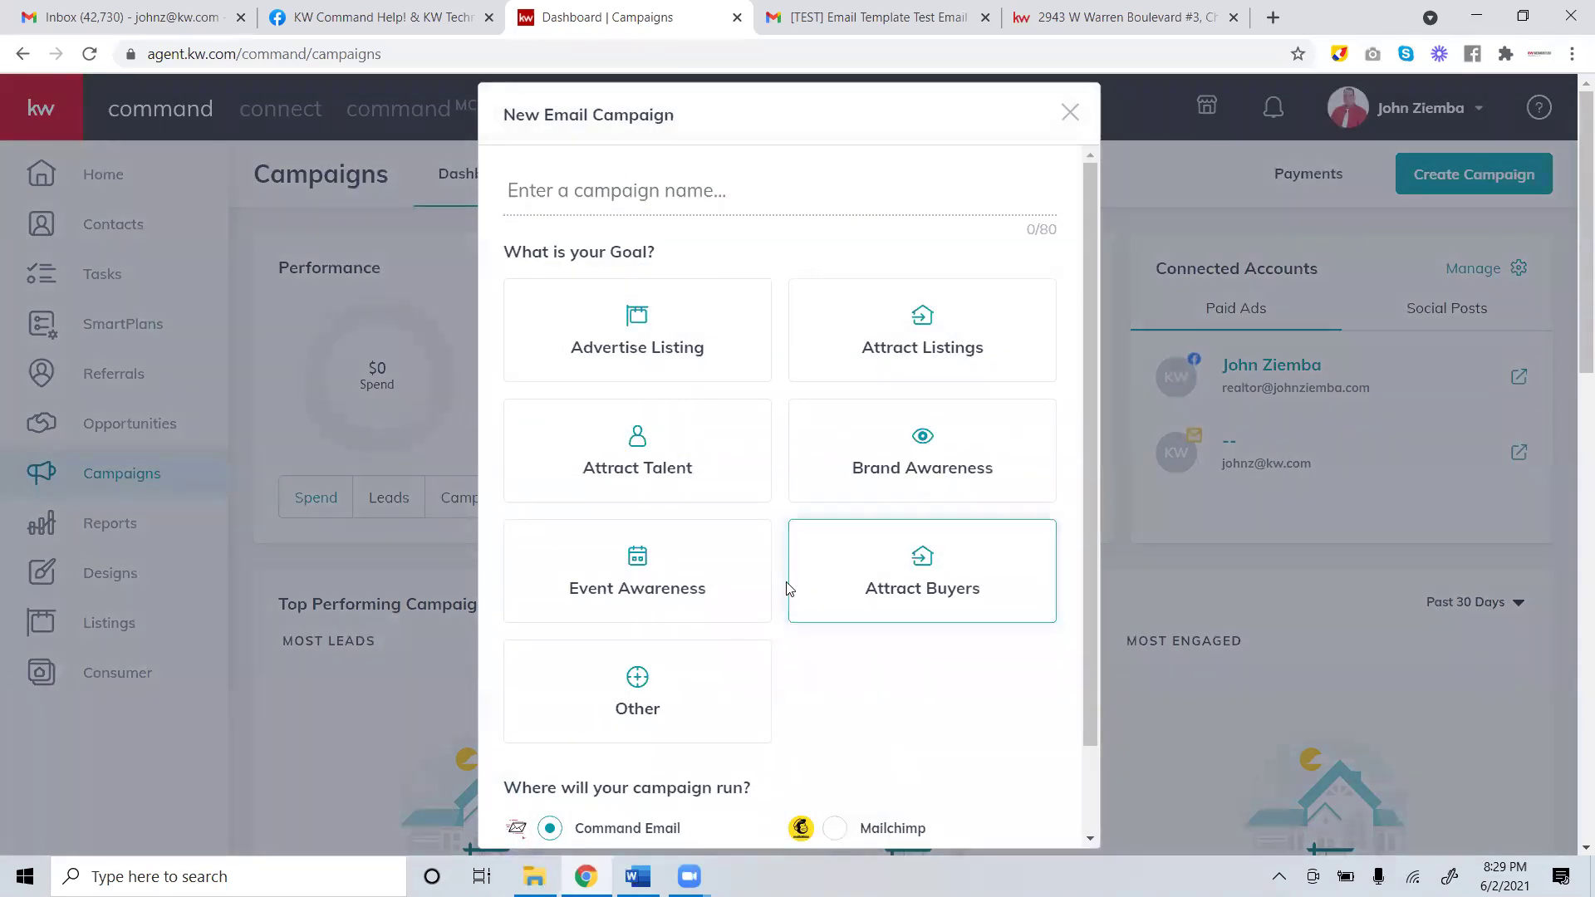
left_click(685, 190)
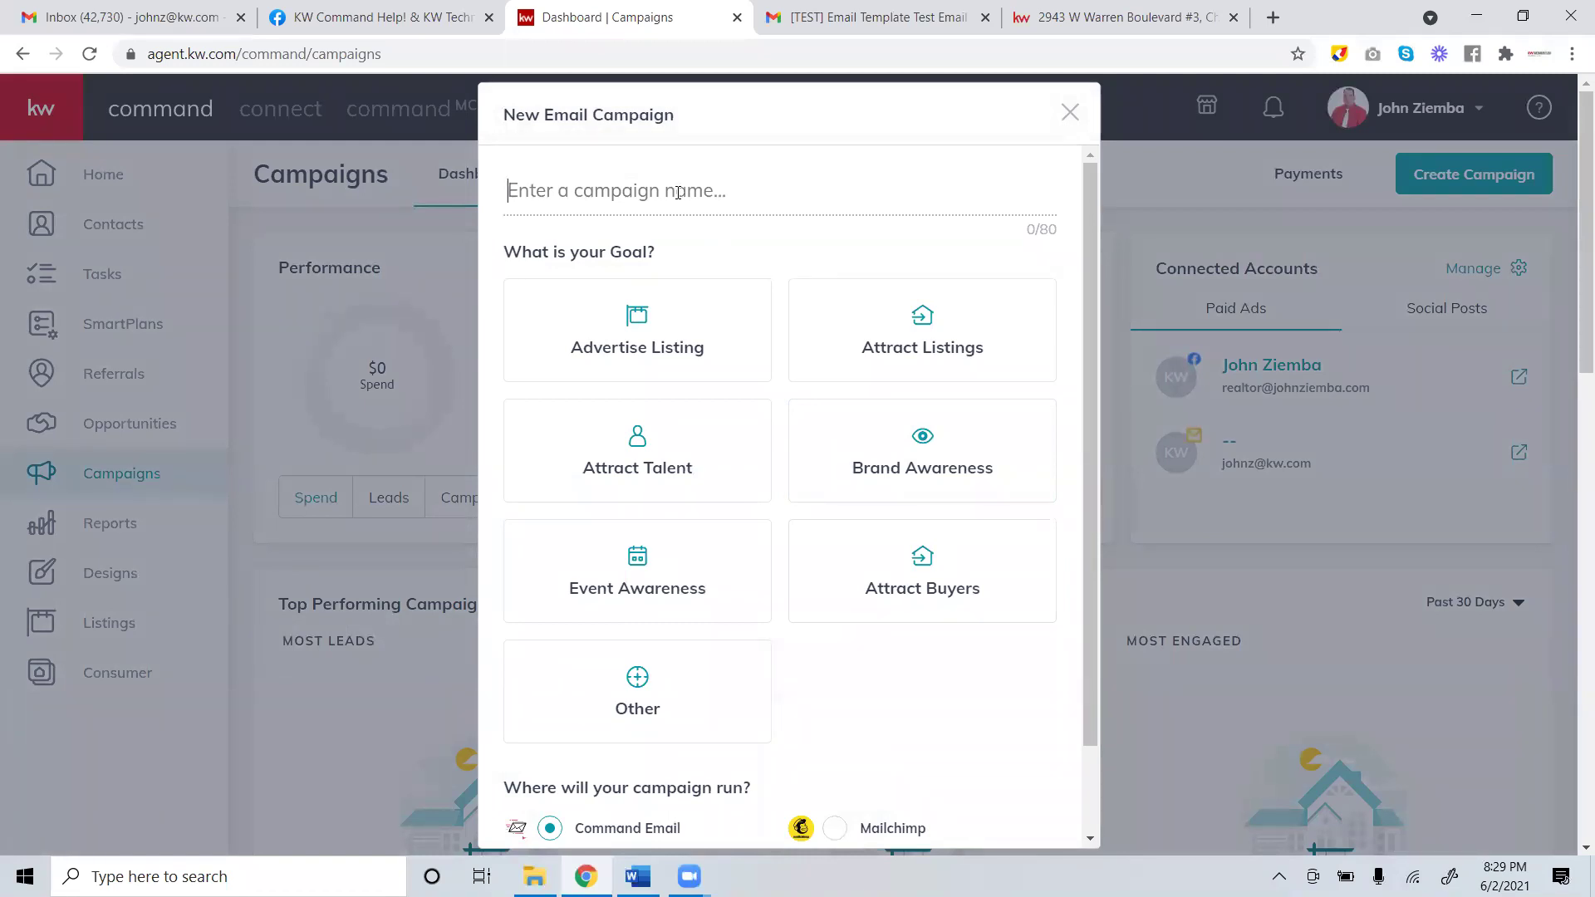
type("Vers-")
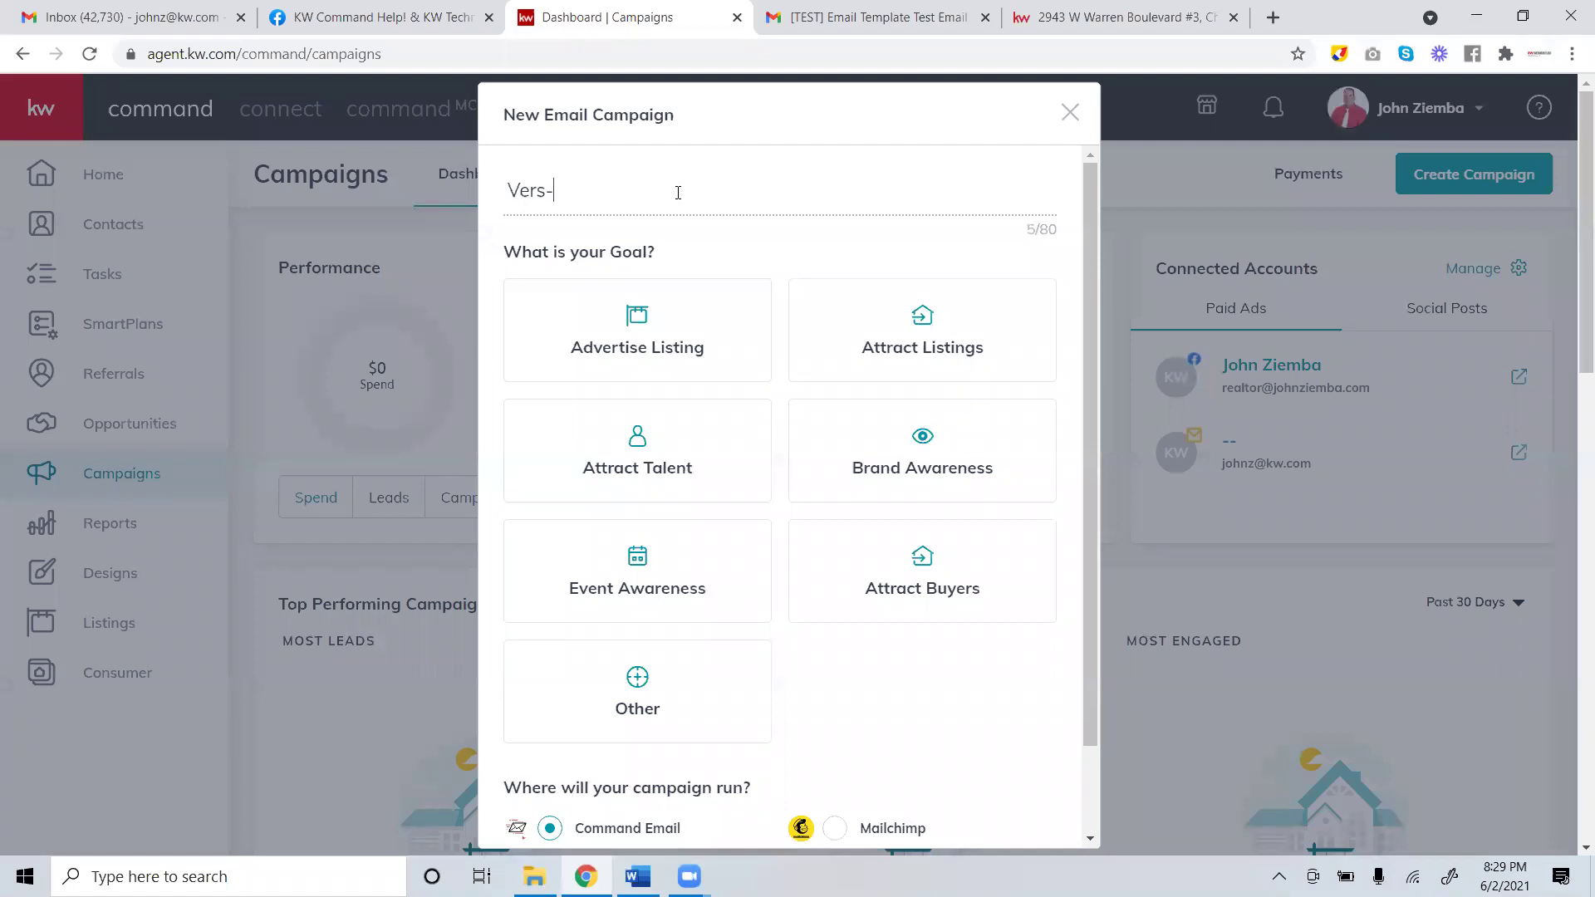
type("2 Warren Just Listed")
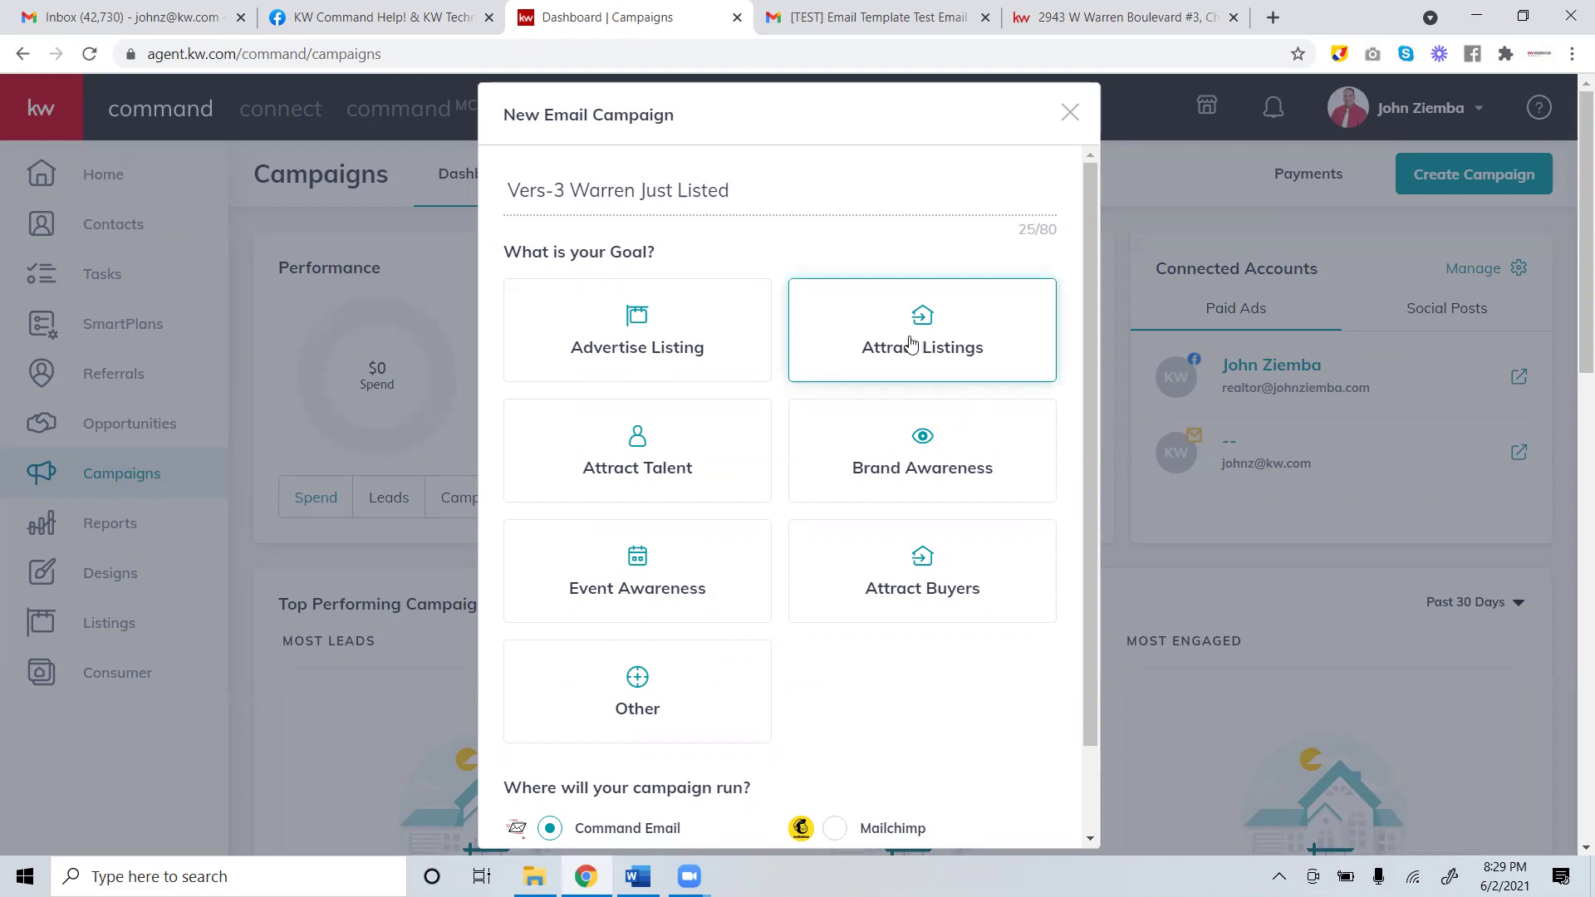
Choose the Attract Listings goal with Command Email and create the campaign.
left_click(920, 334)
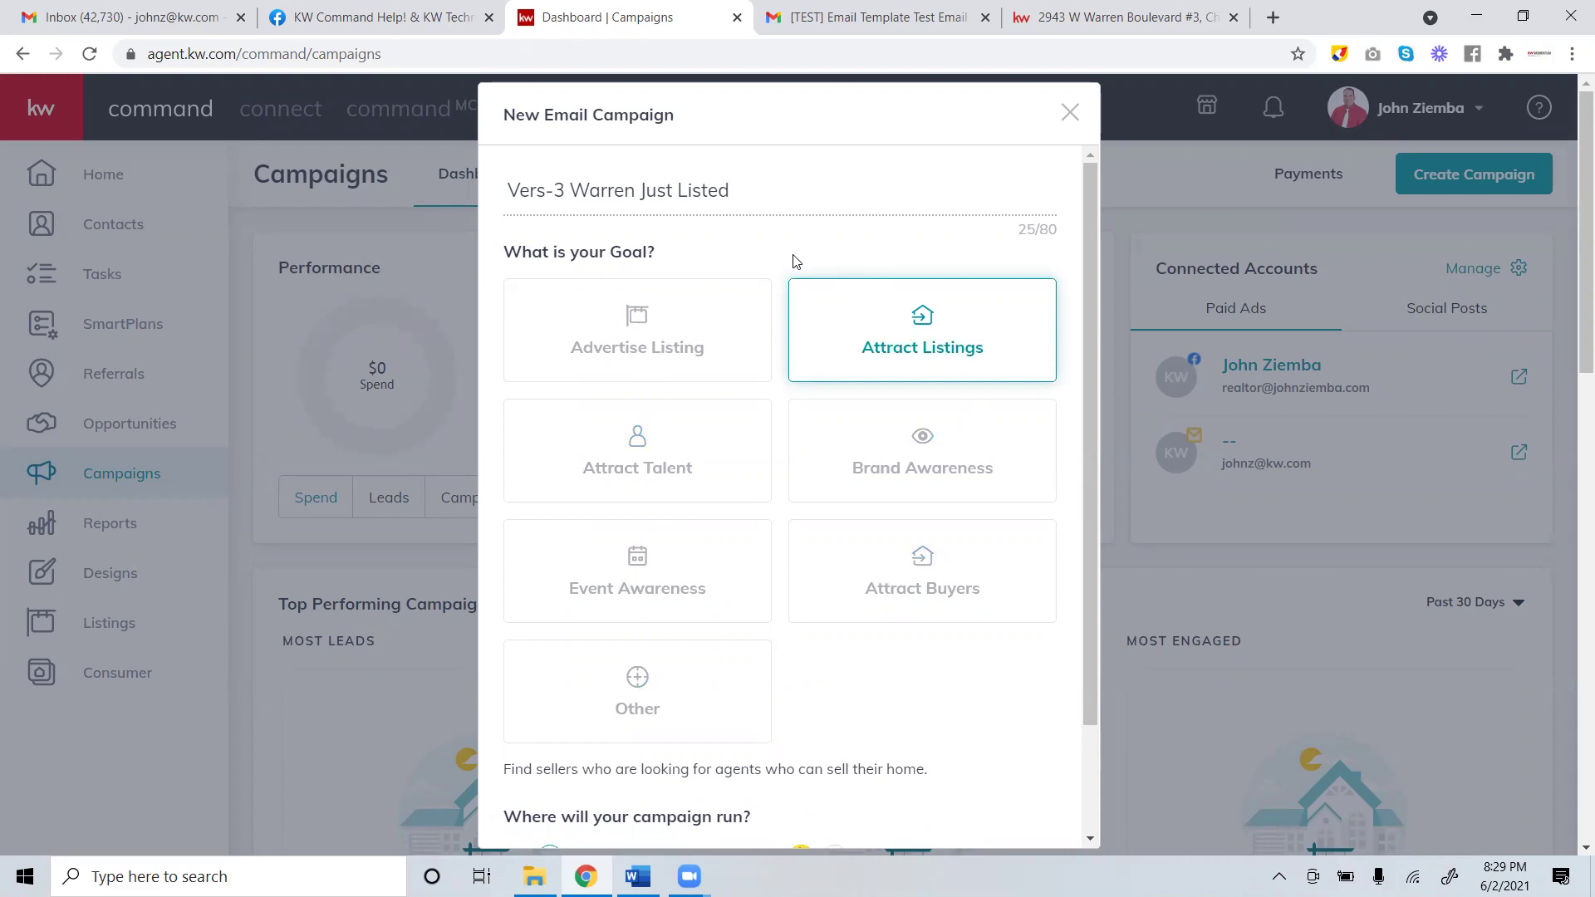
scroll(777, 258, "down", 2)
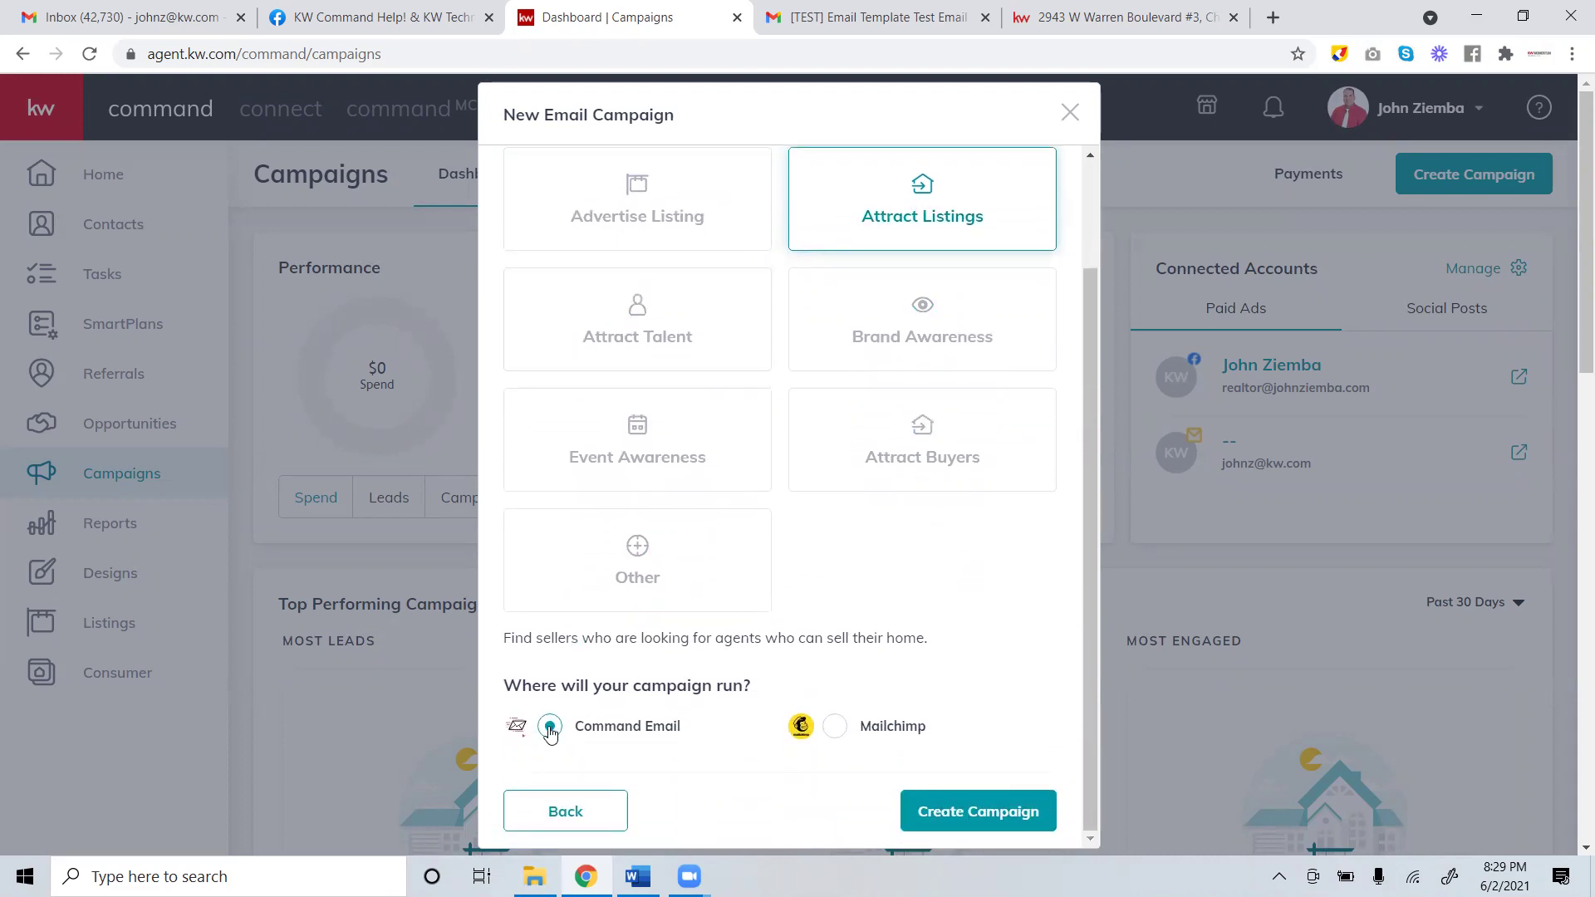
scroll(843, 414, "up", 2)
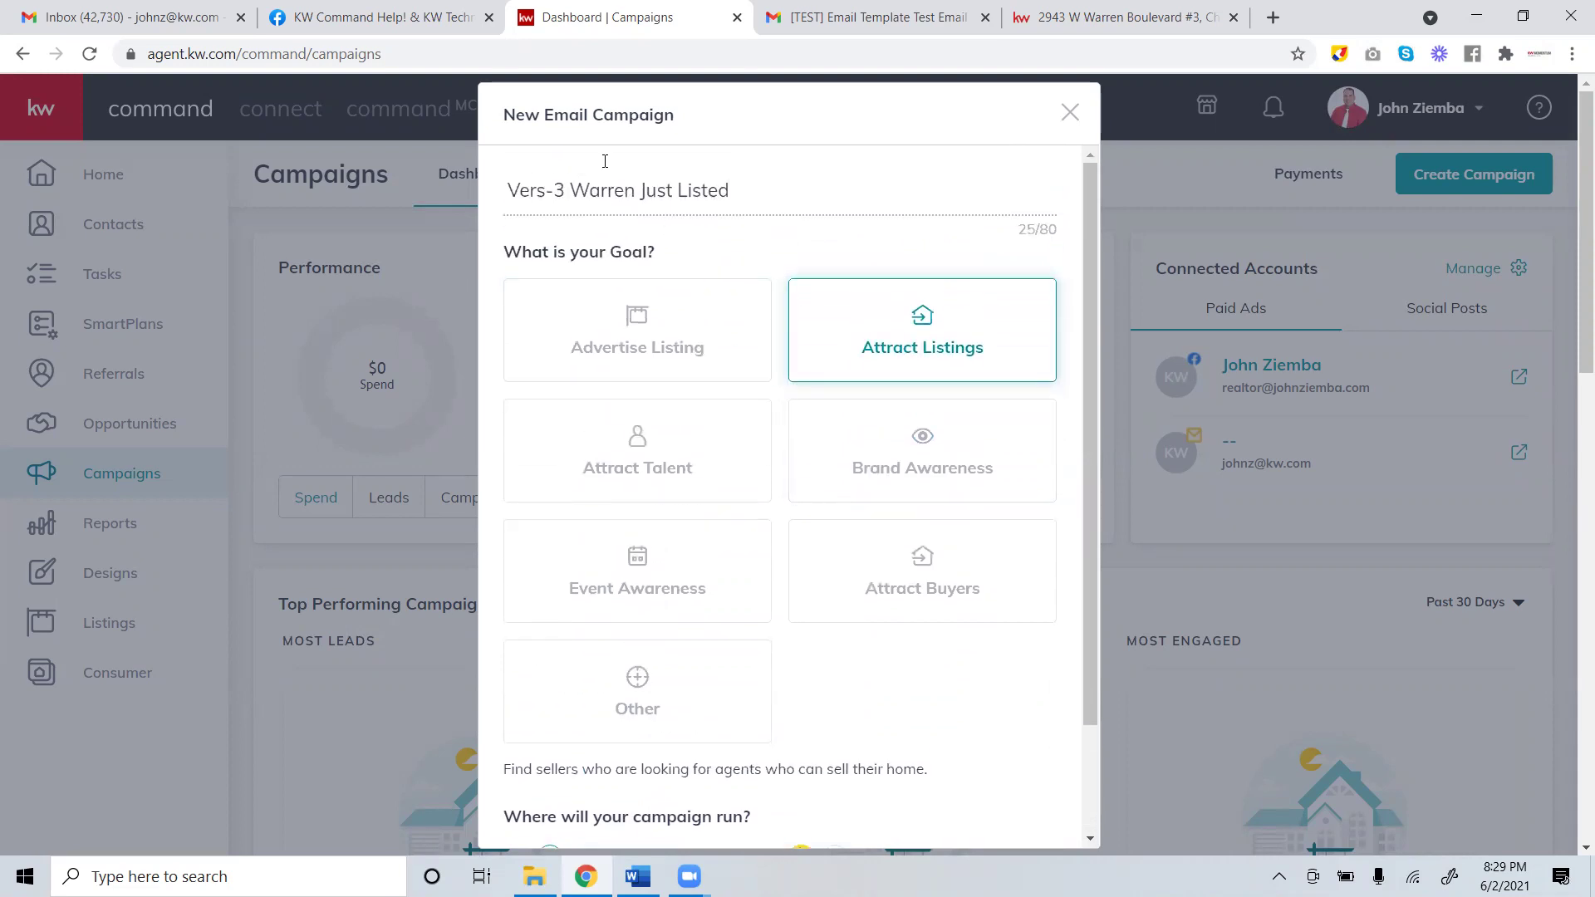
scroll(900, 314, "down", 5)
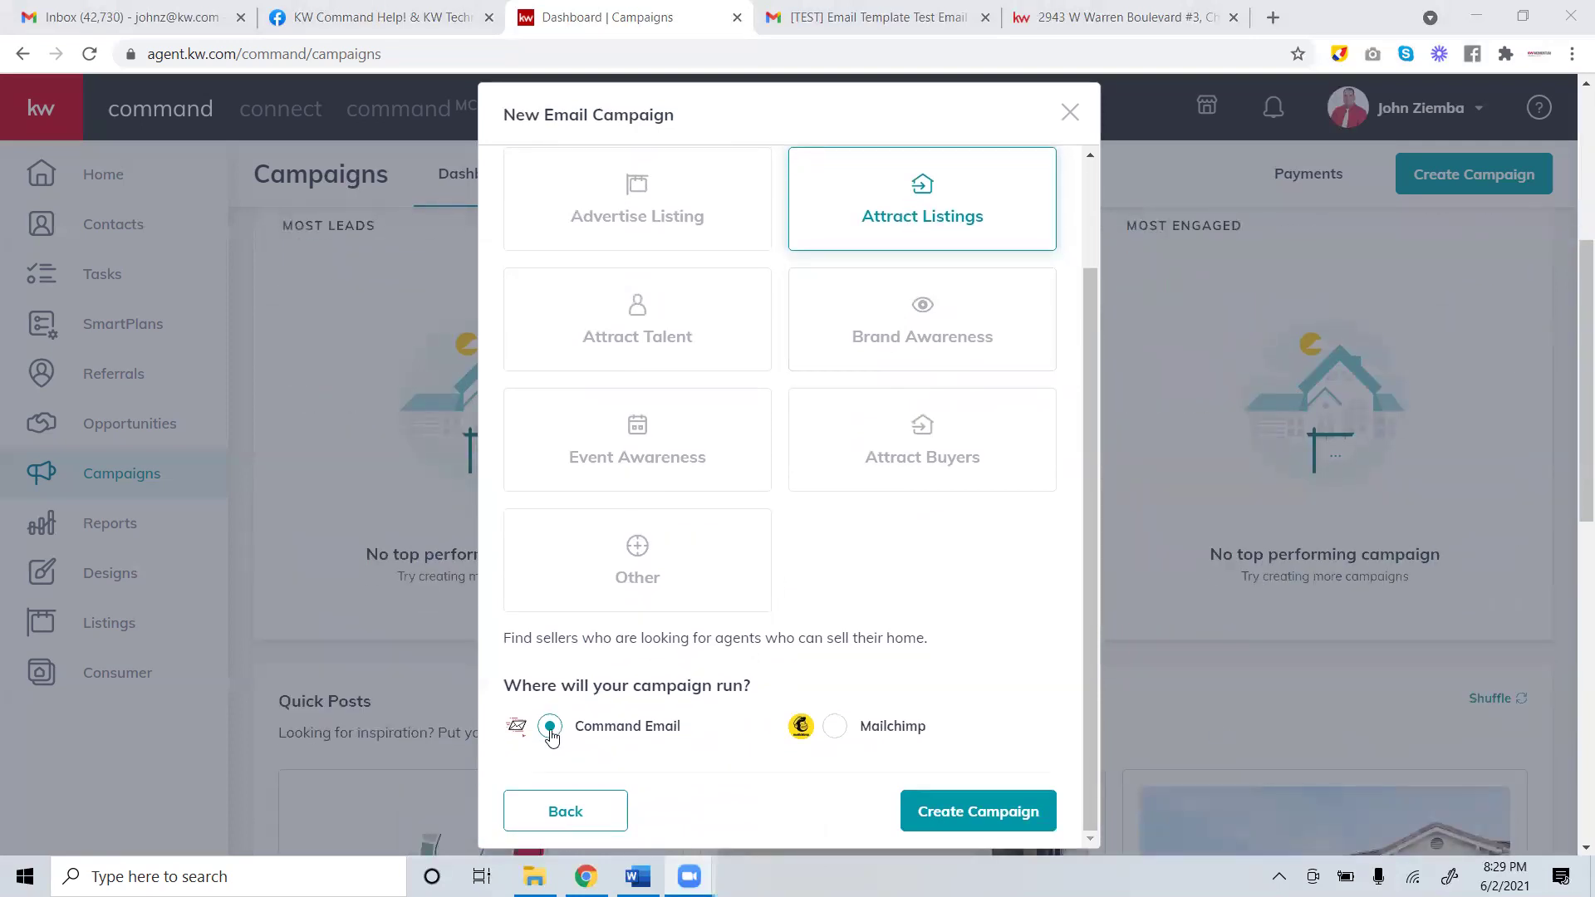
left_click(972, 818)
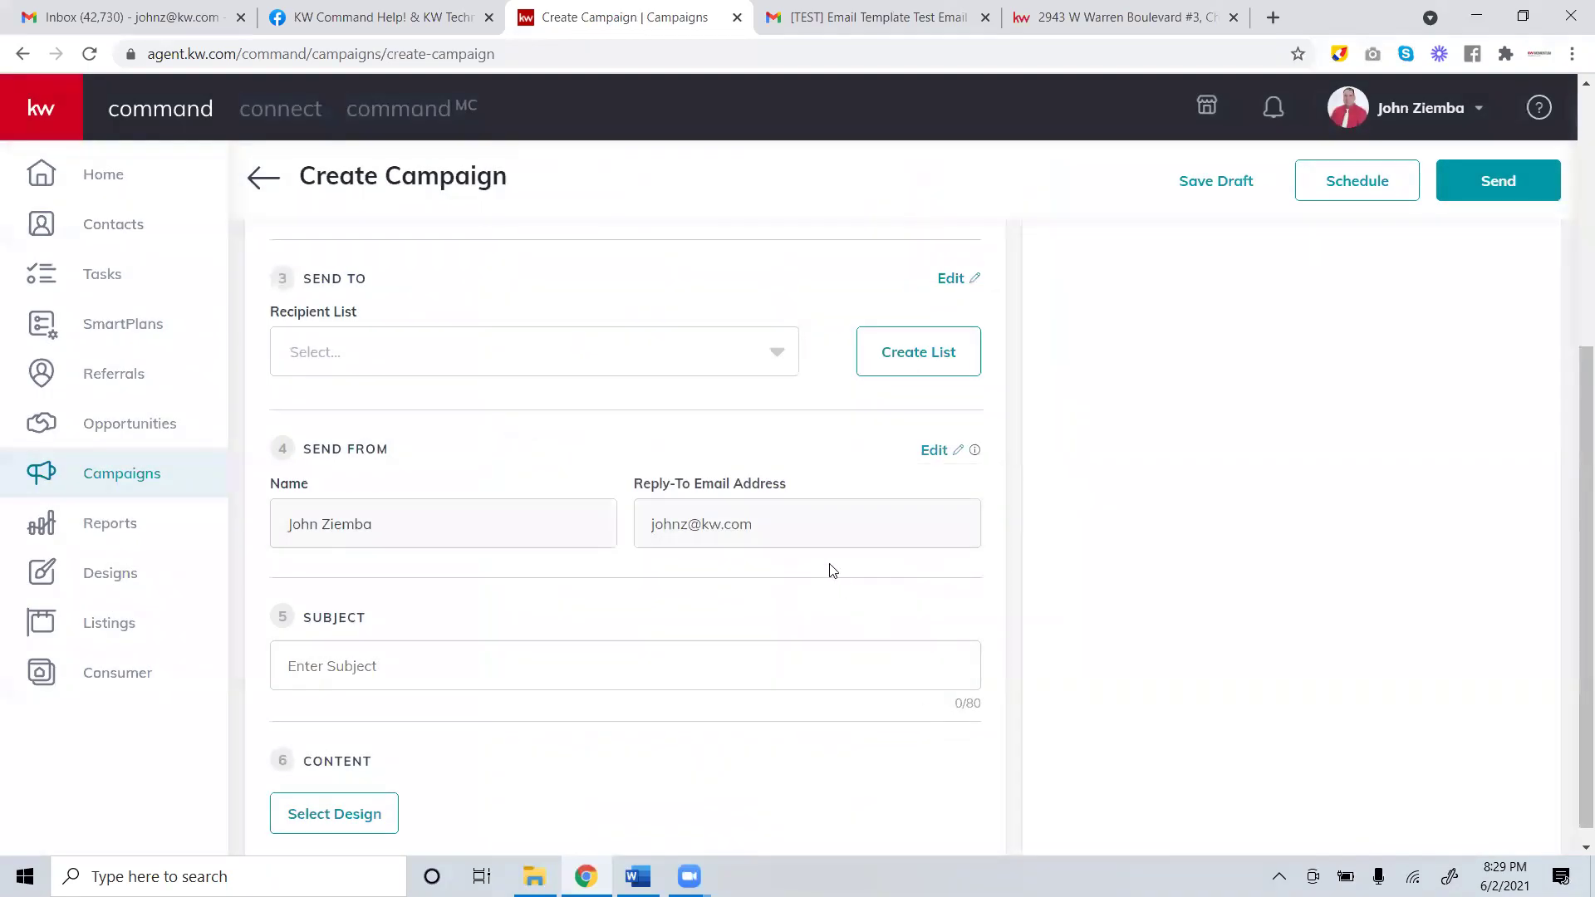
scroll(755, 482, "up", 3)
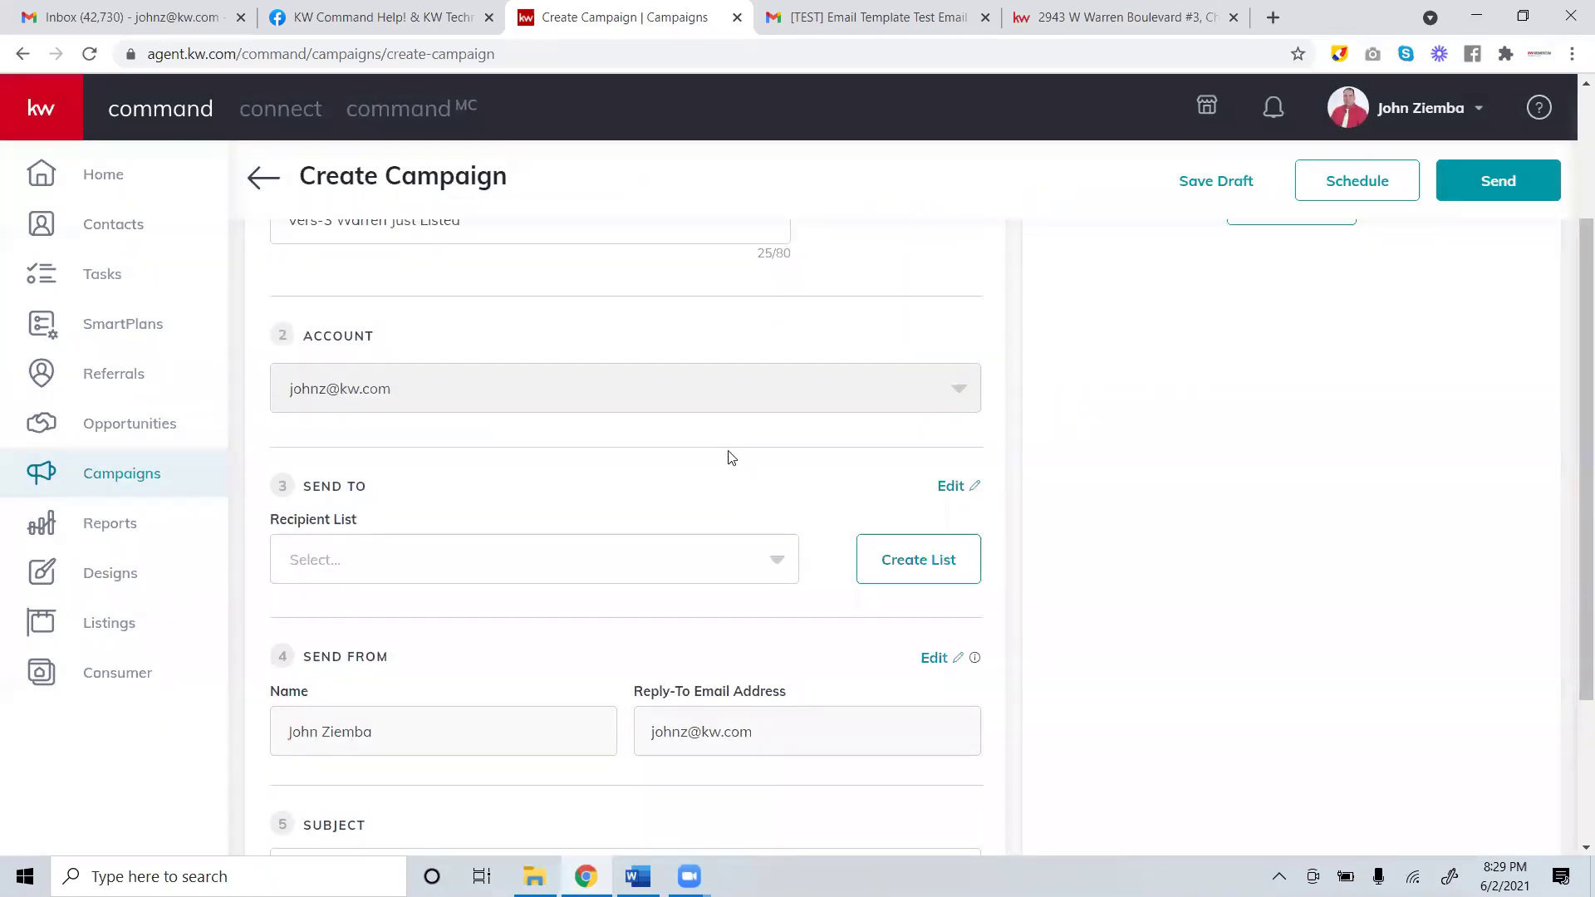
scroll(729, 453, "up", 3)
scroll(727, 447, "down", 3)
scroll(735, 588, "down", 1)
left_click_drag(358, 415, 266, 421)
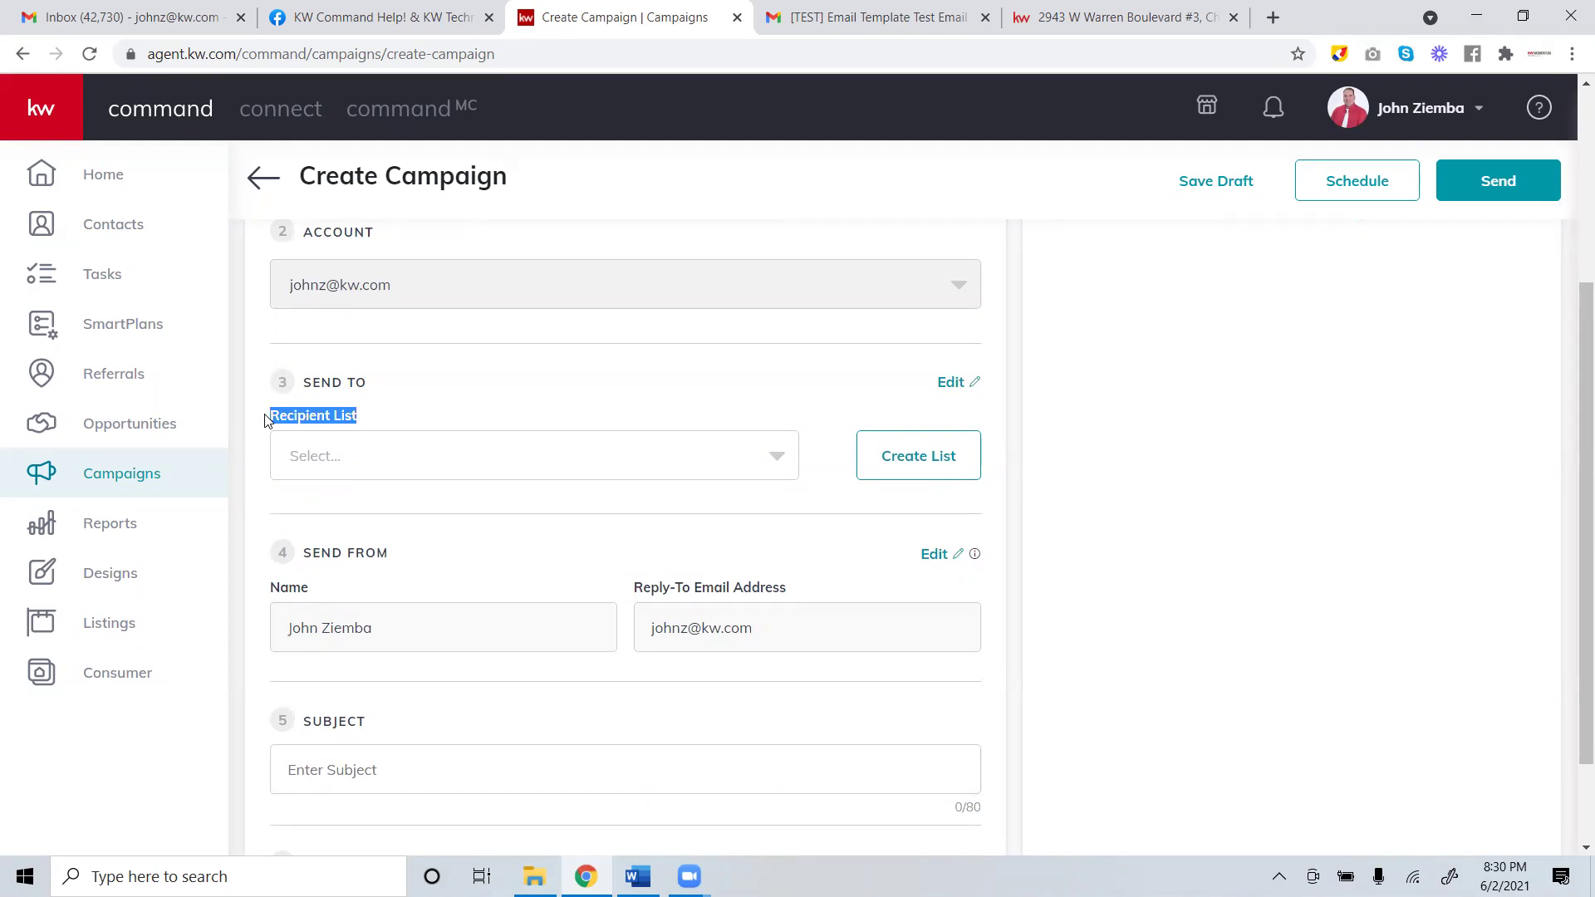
left_click(710, 457)
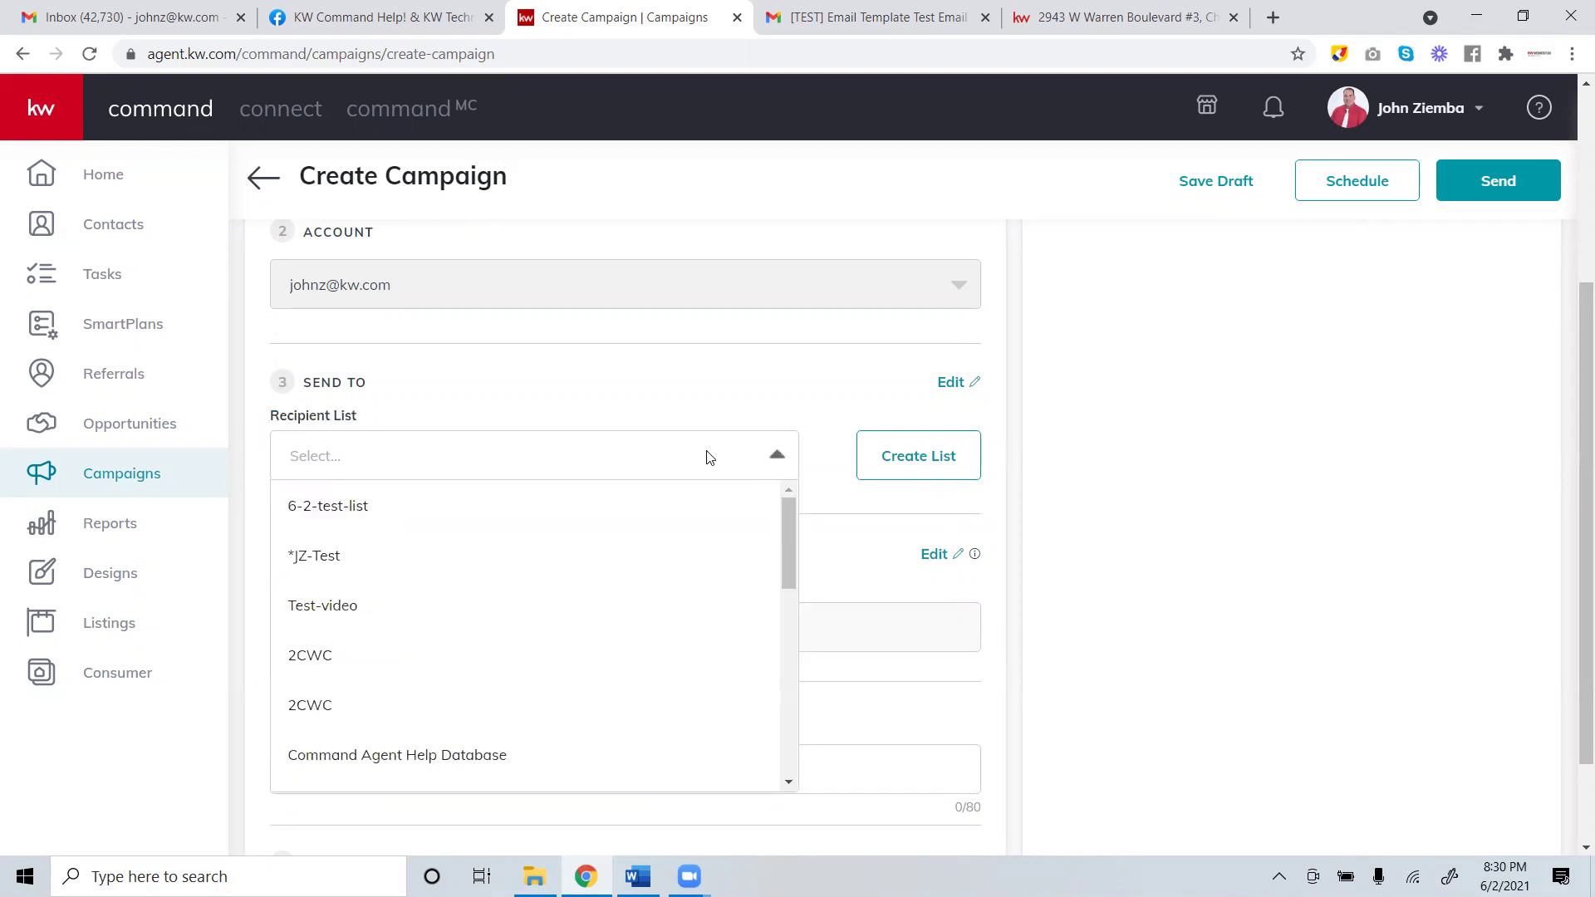
left_click_drag(788, 539, 816, 482)
left_click(321, 514)
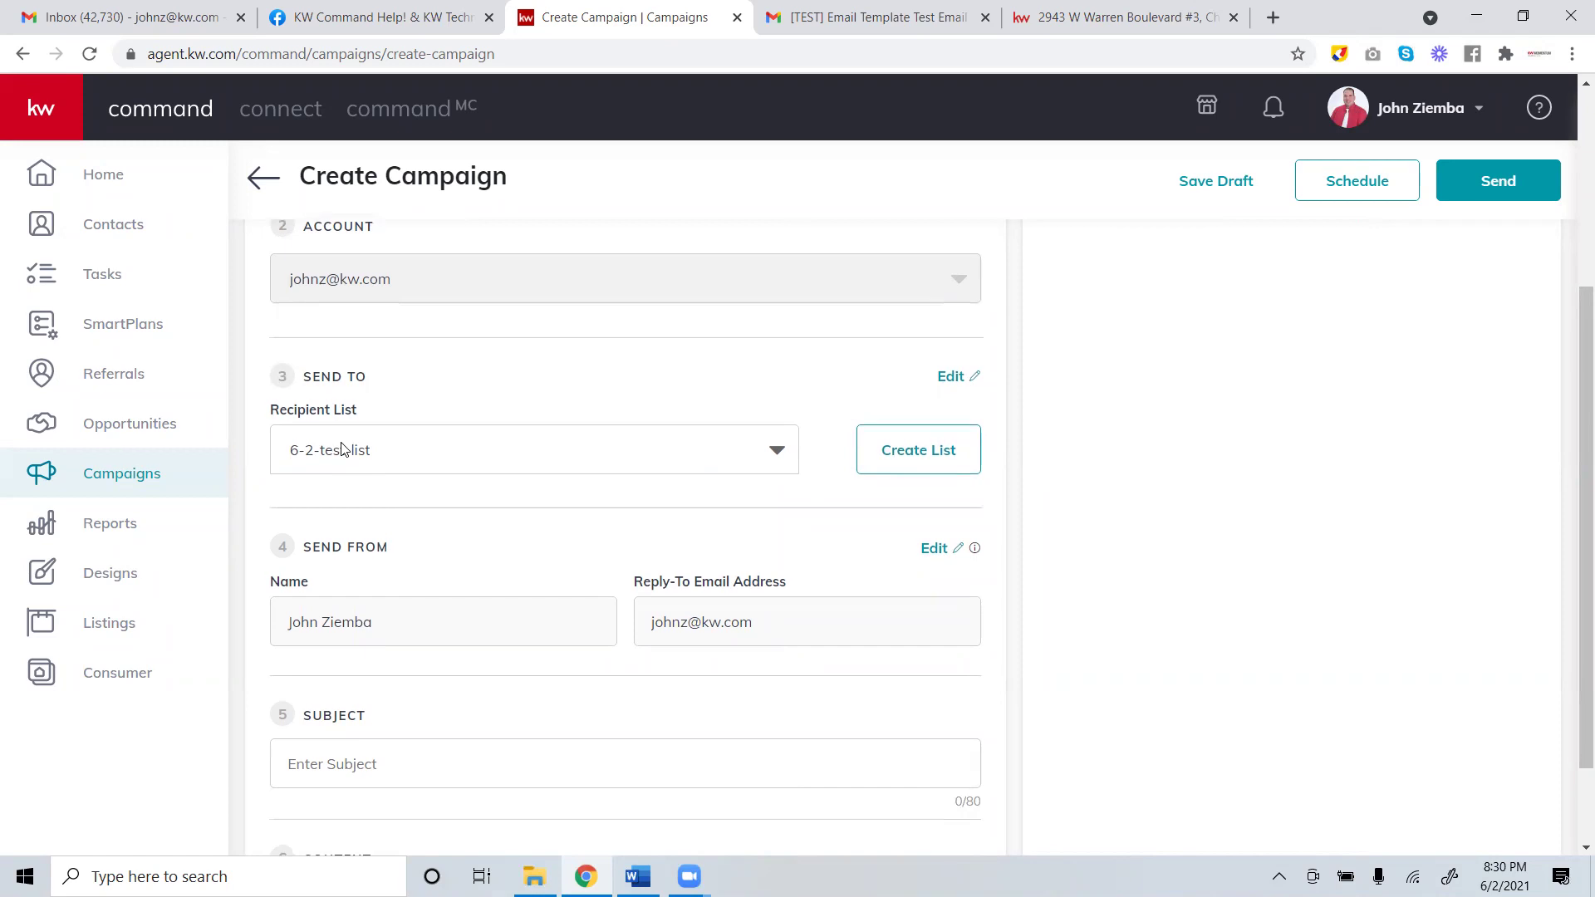
scroll(428, 628, "down", 2)
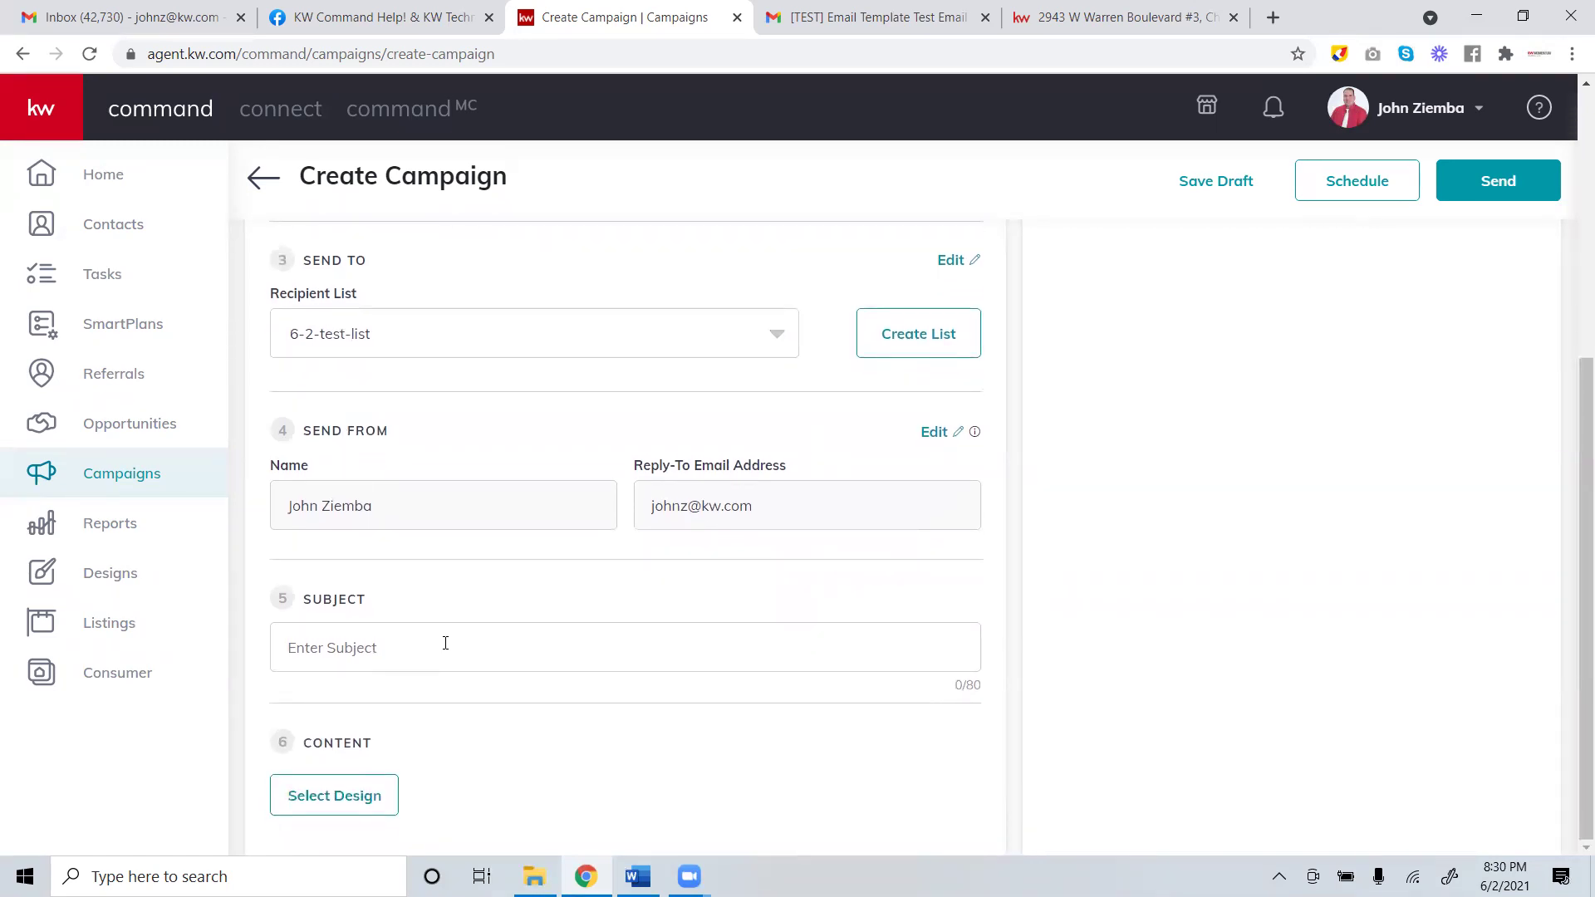
left_click(295, 804)
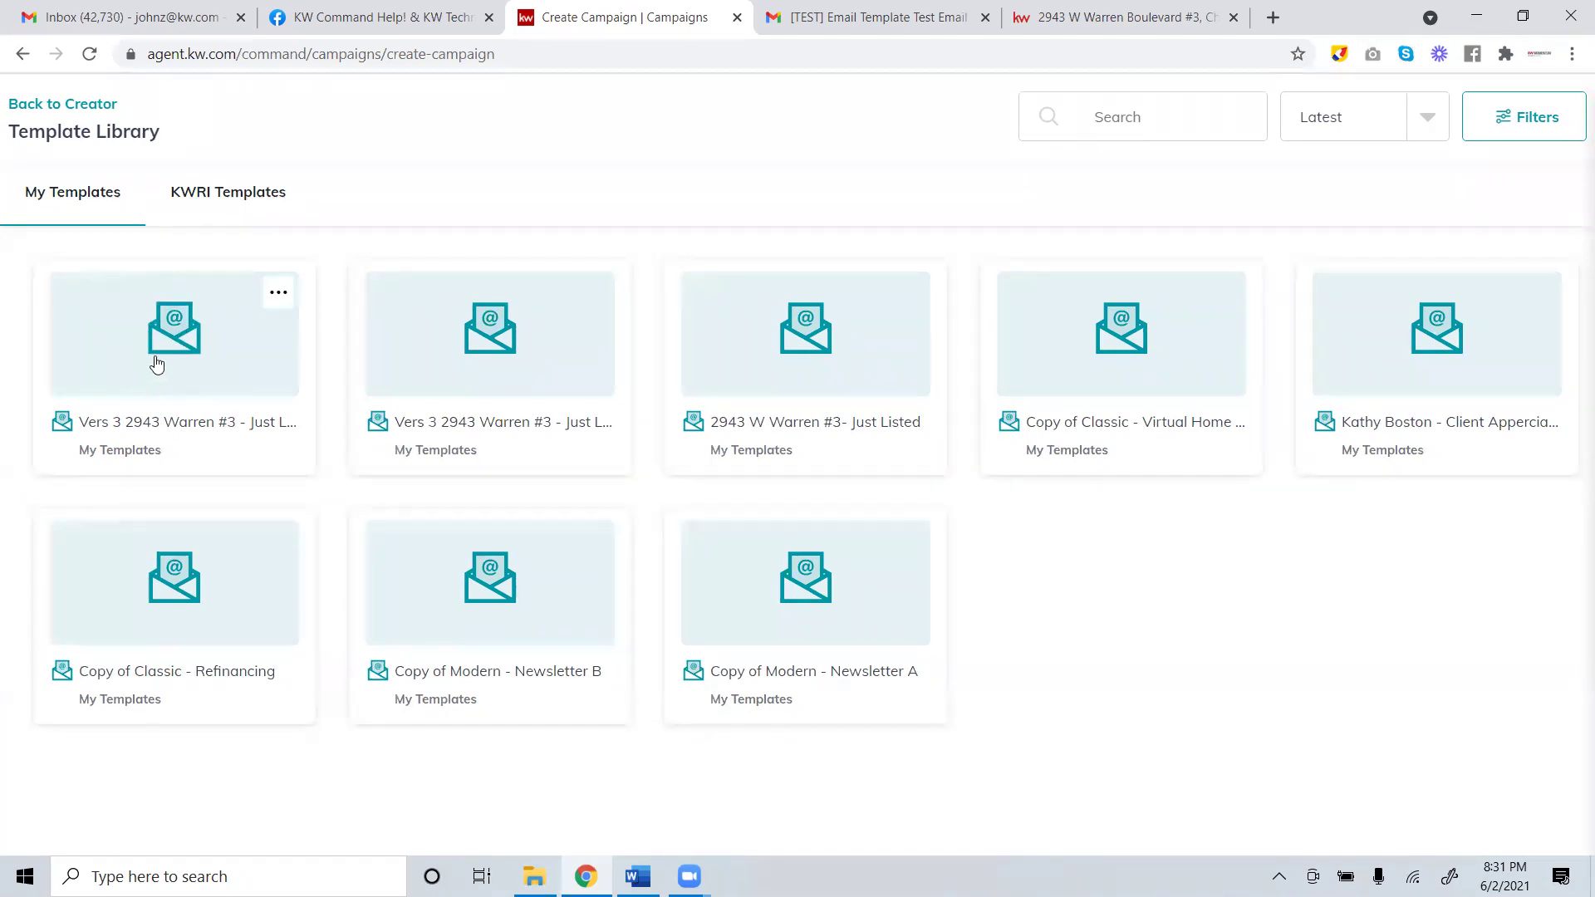
left_click(279, 297)
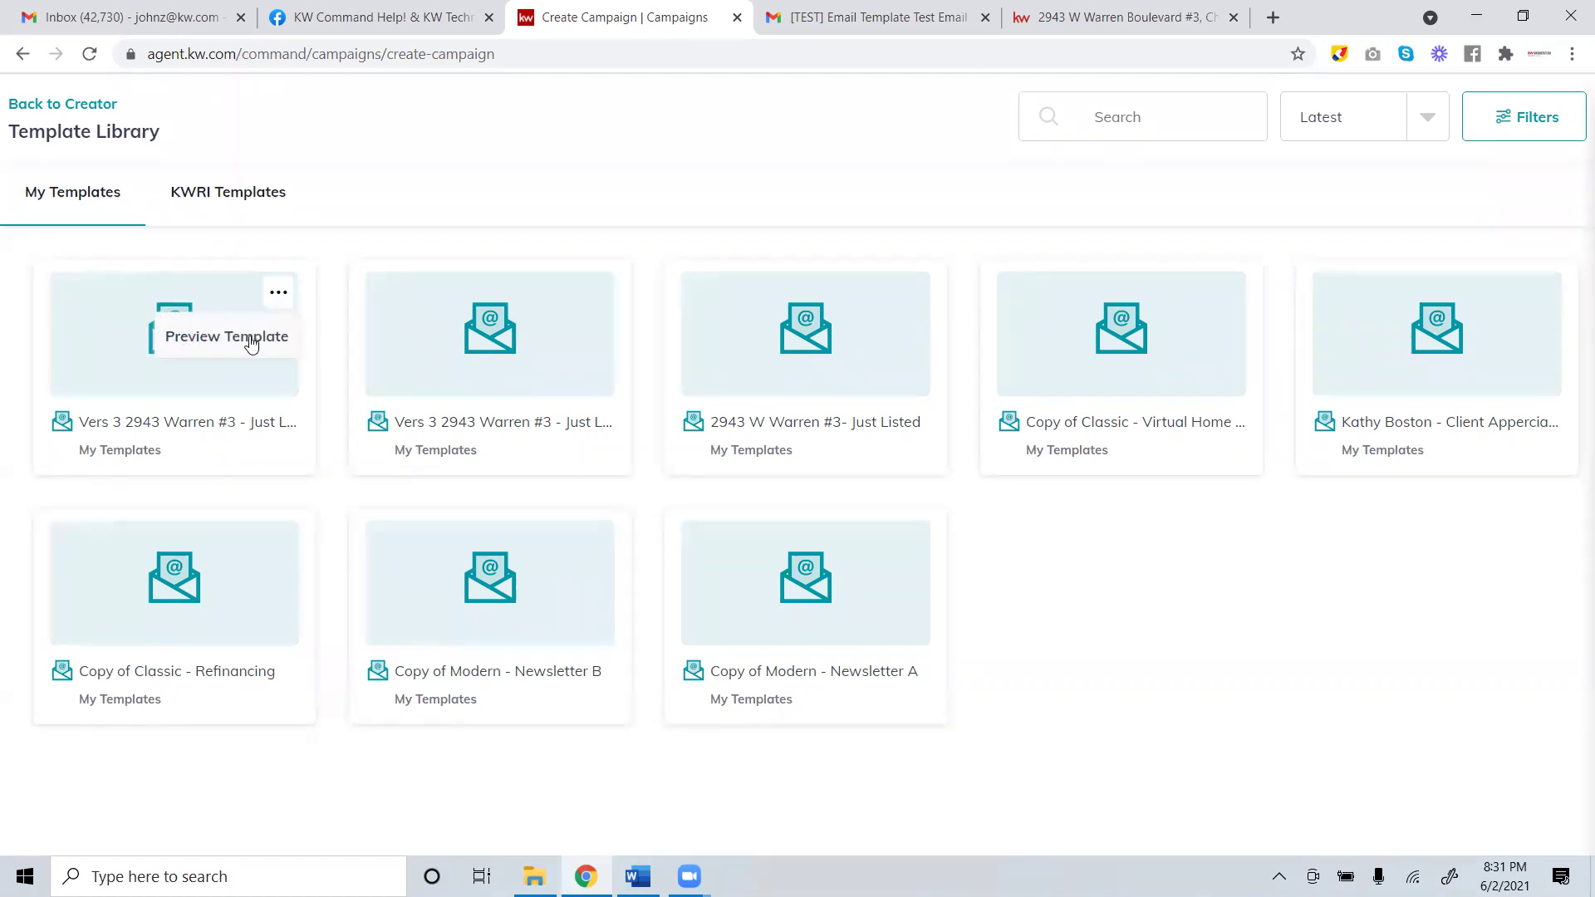
left_click(247, 338)
scroll(838, 582, "down", 20)
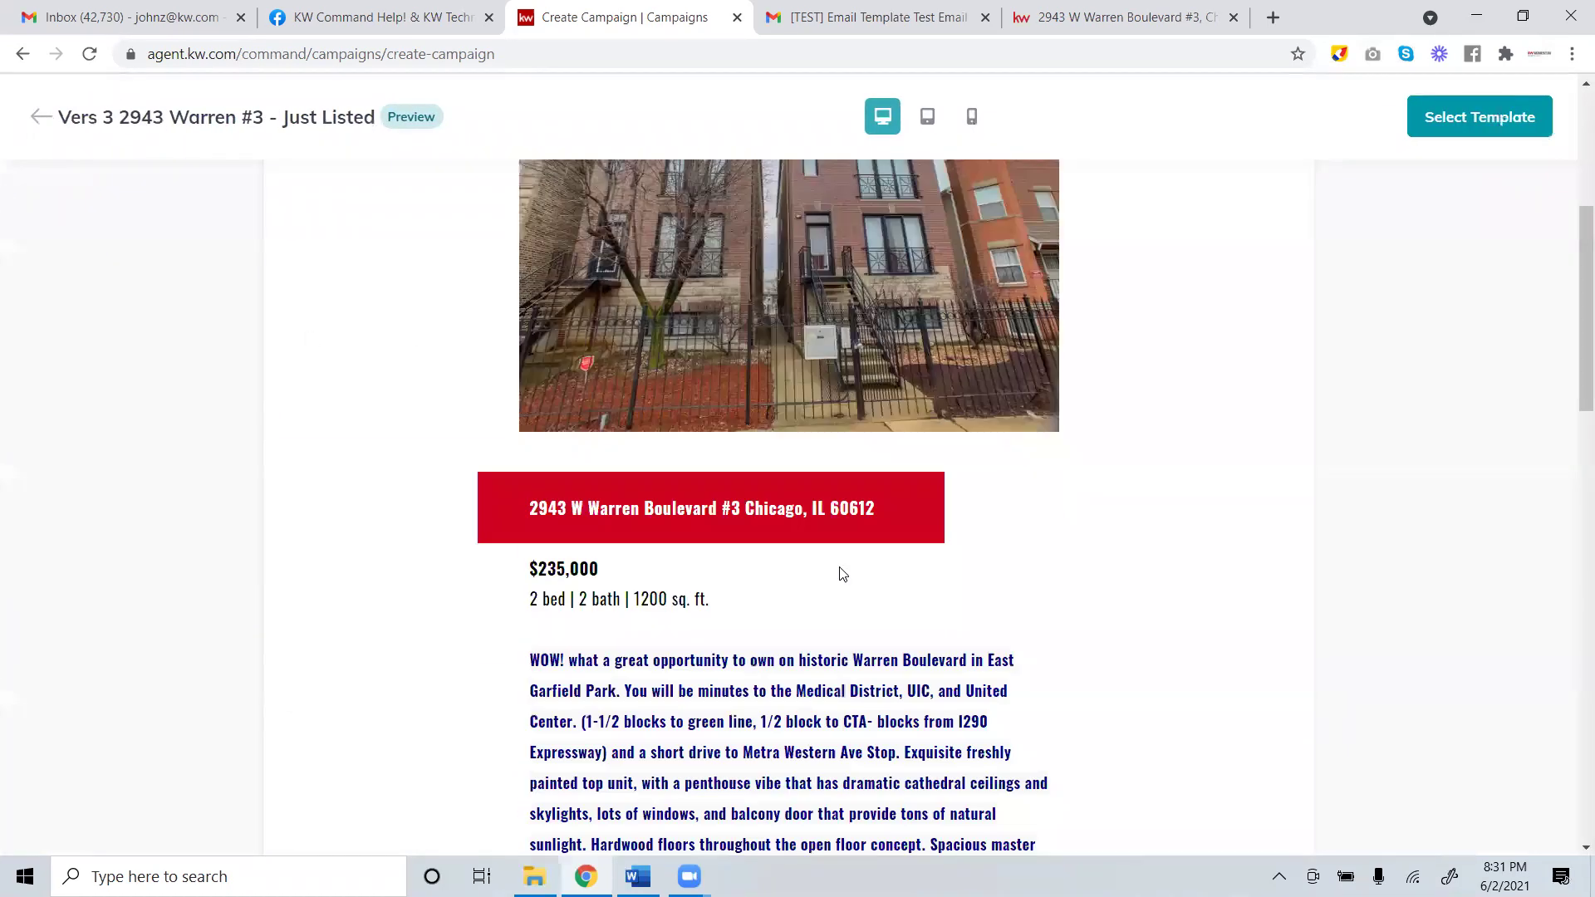
scroll(805, 571, "up", 5)
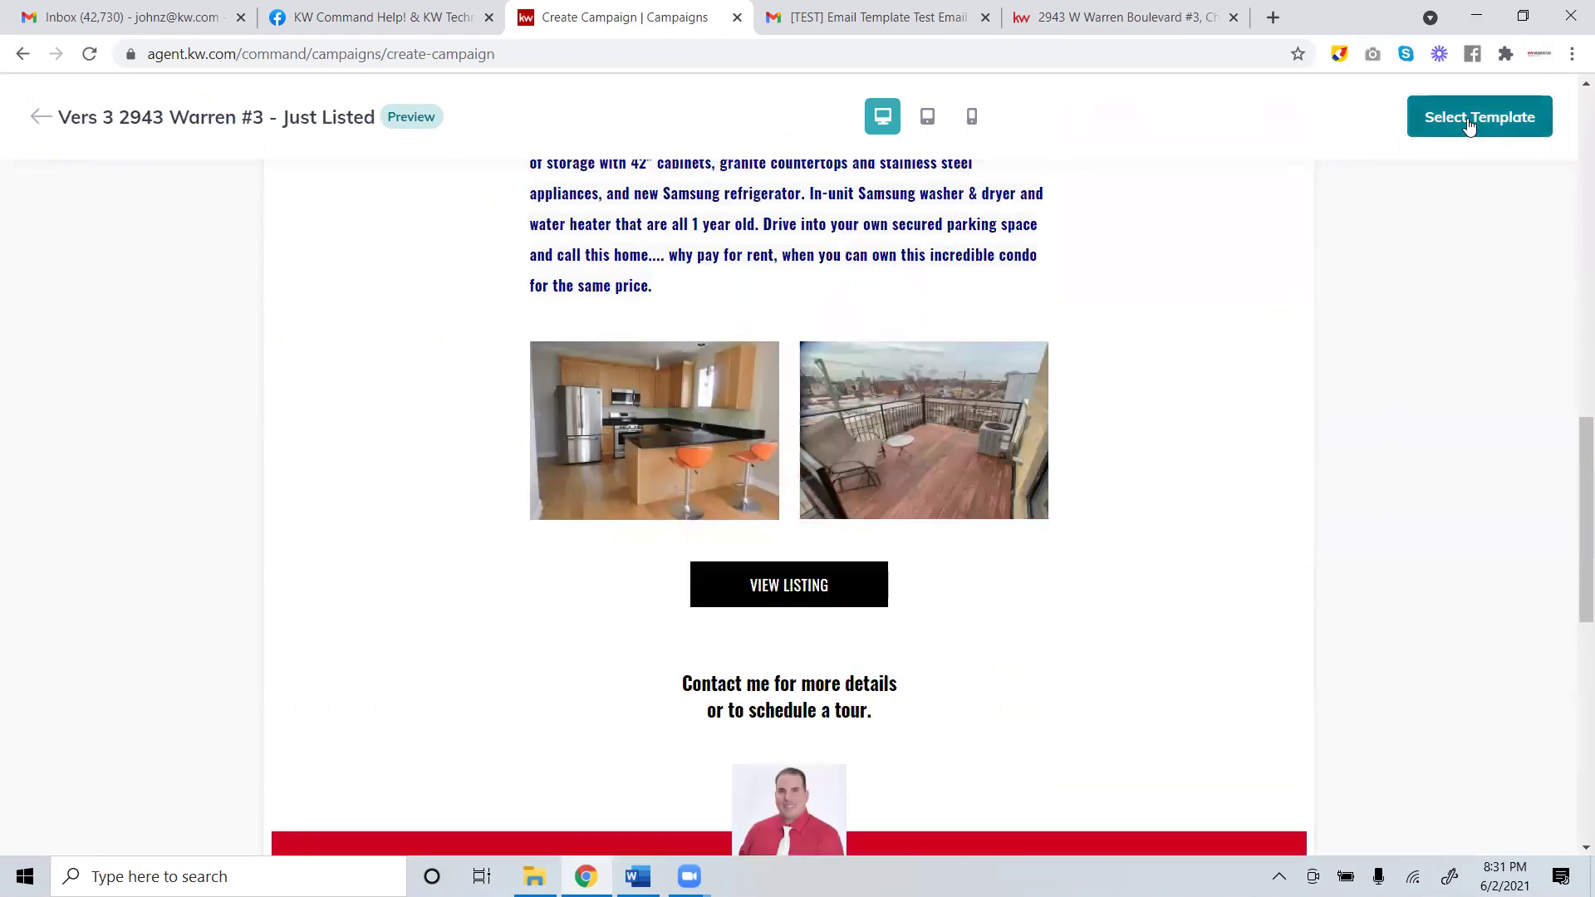
left_click(1467, 117)
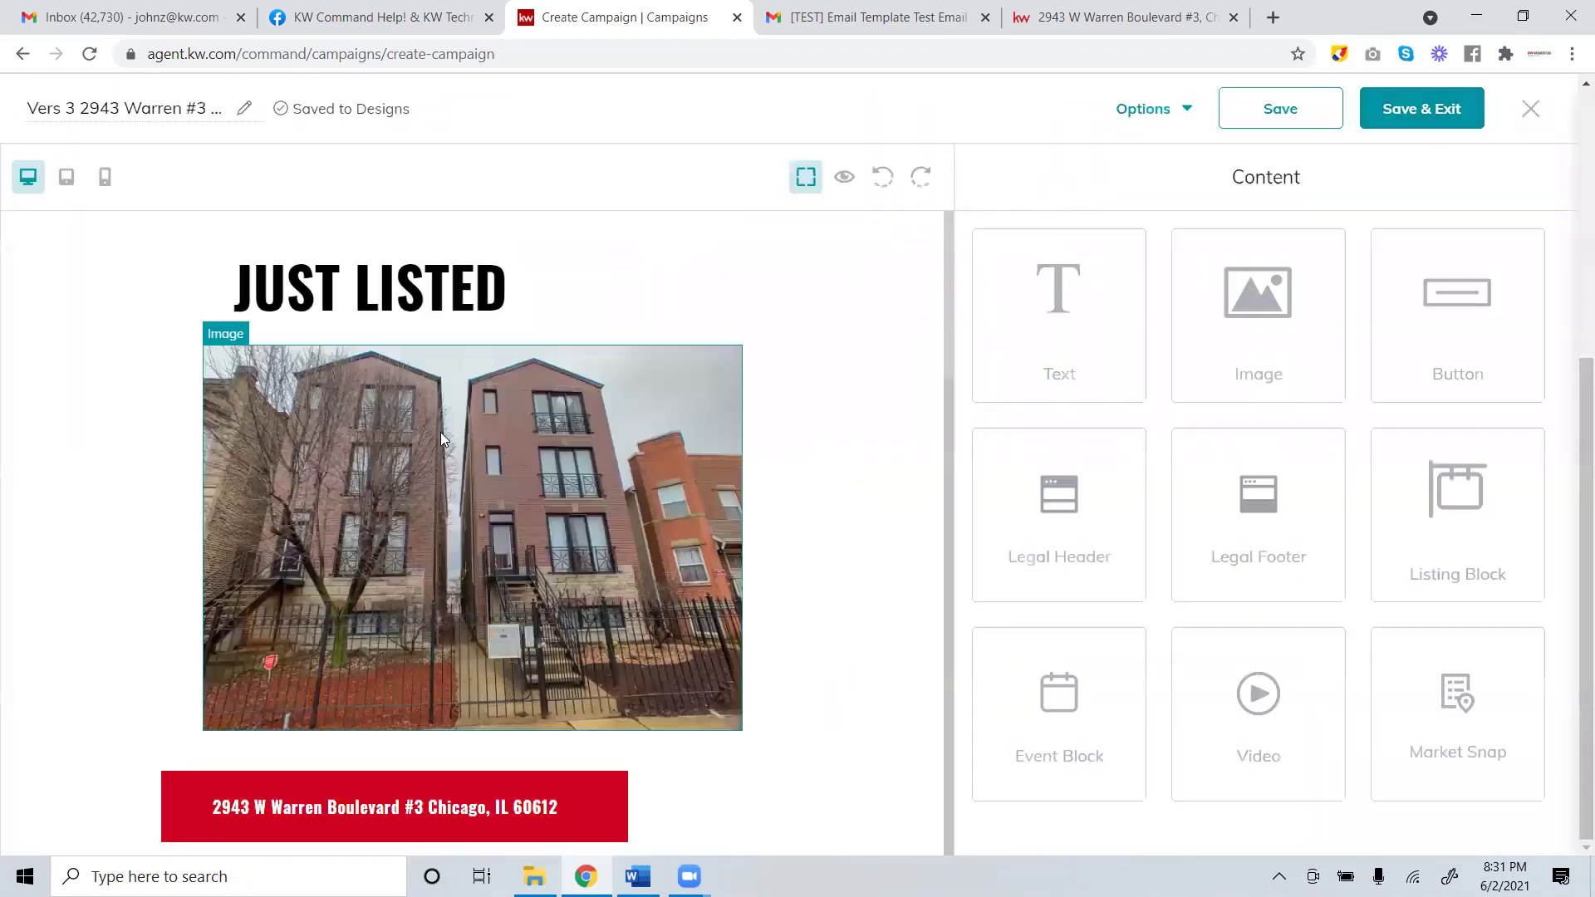
left_click(1385, 112)
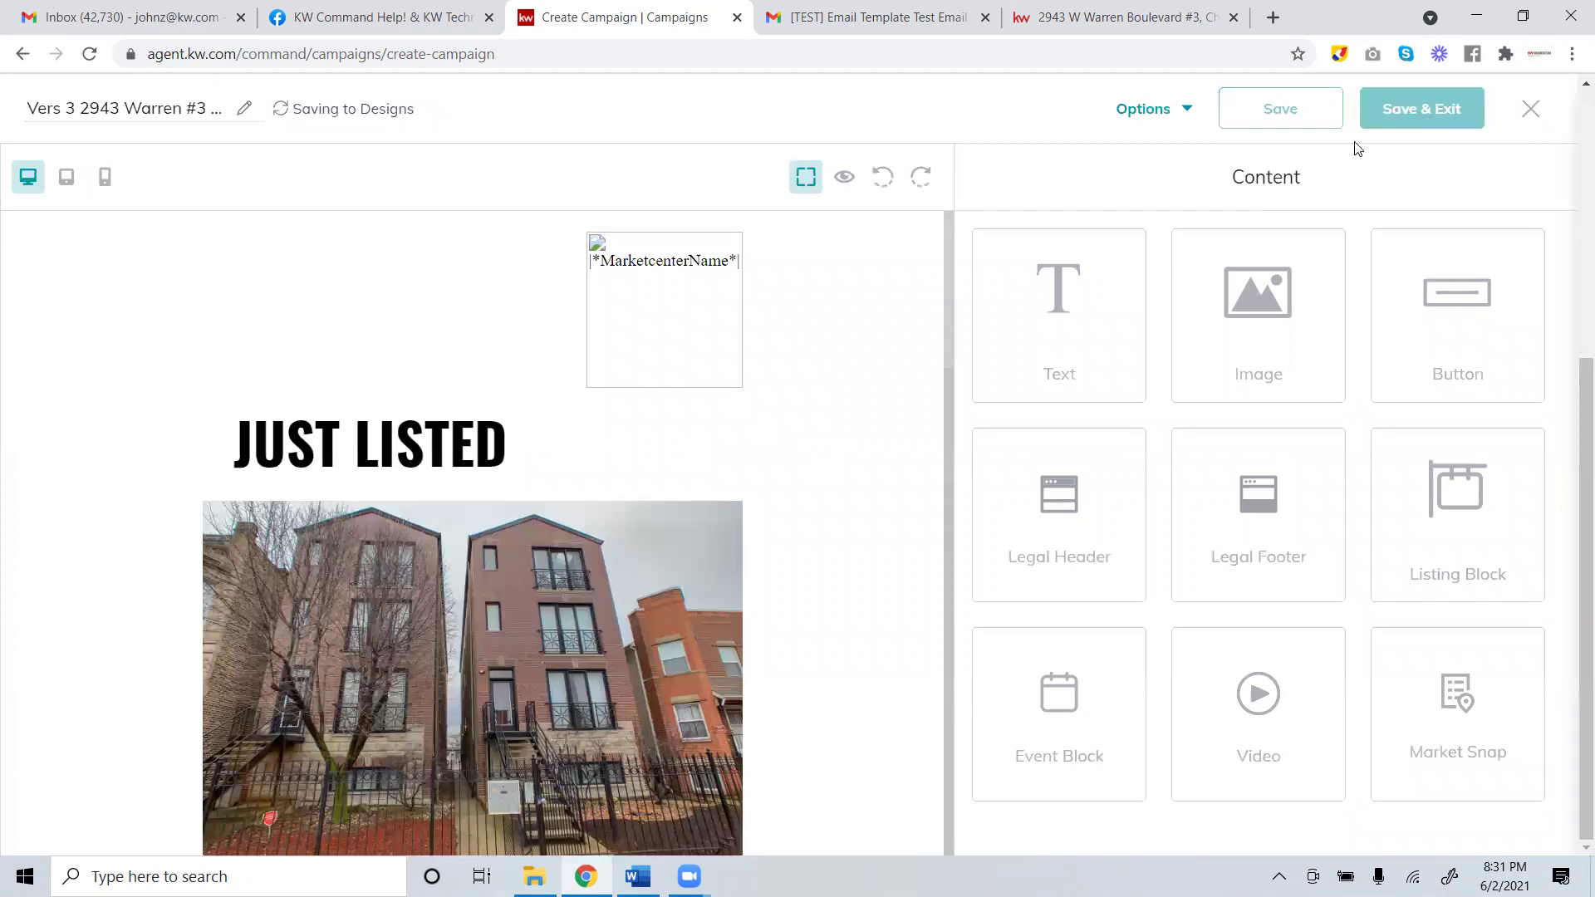
scroll(605, 498, "down", 5)
scroll(602, 508, "down", 5)
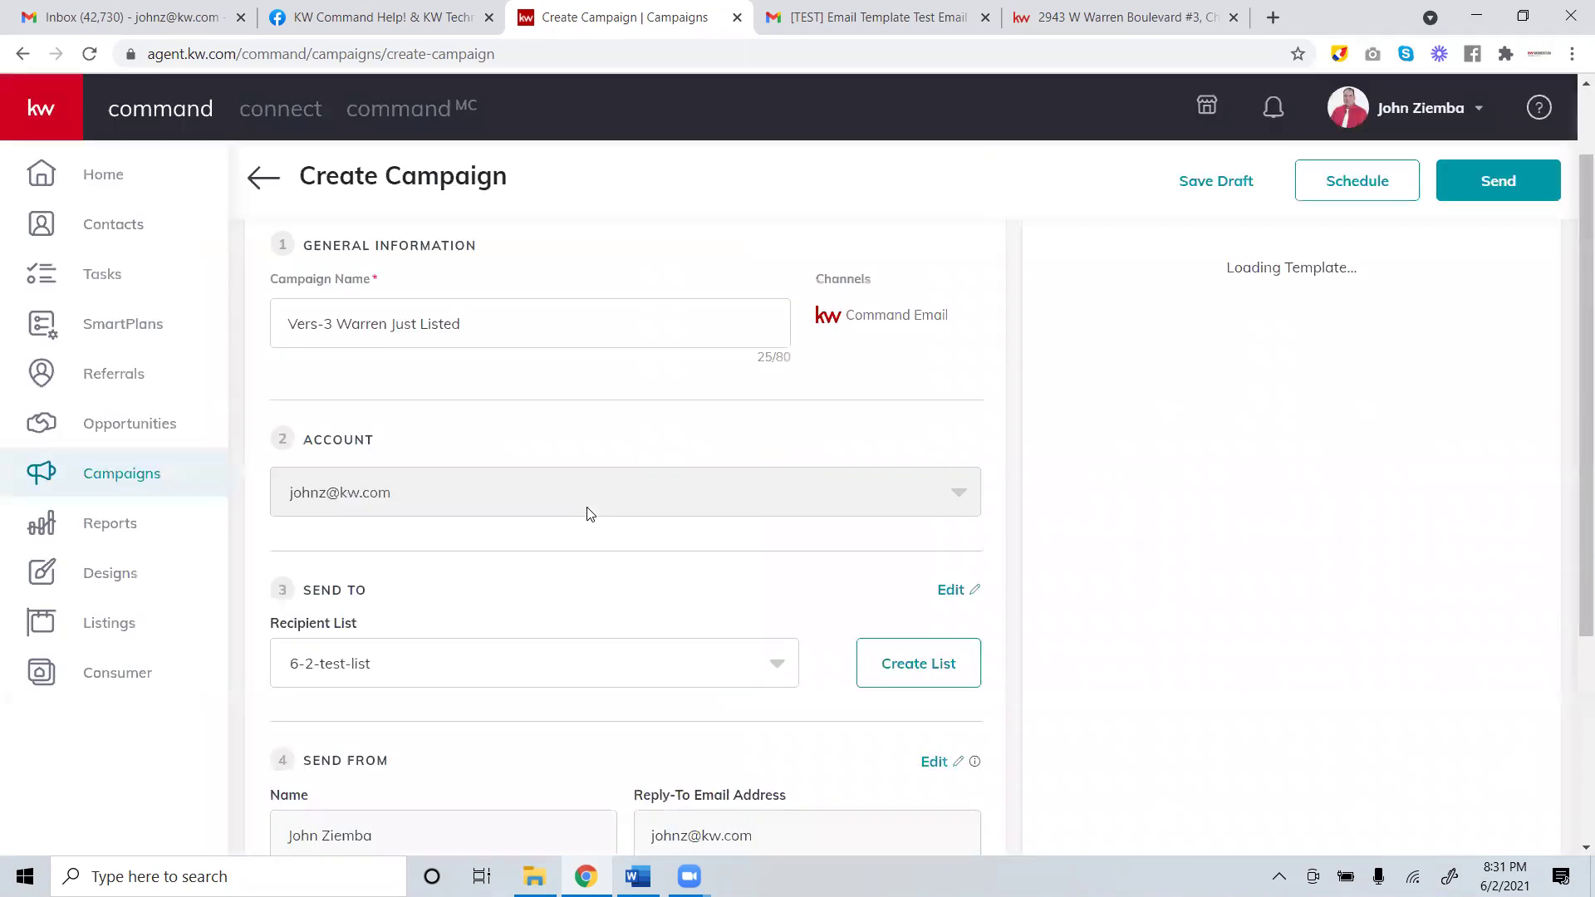
scroll(586, 511, "down", 4)
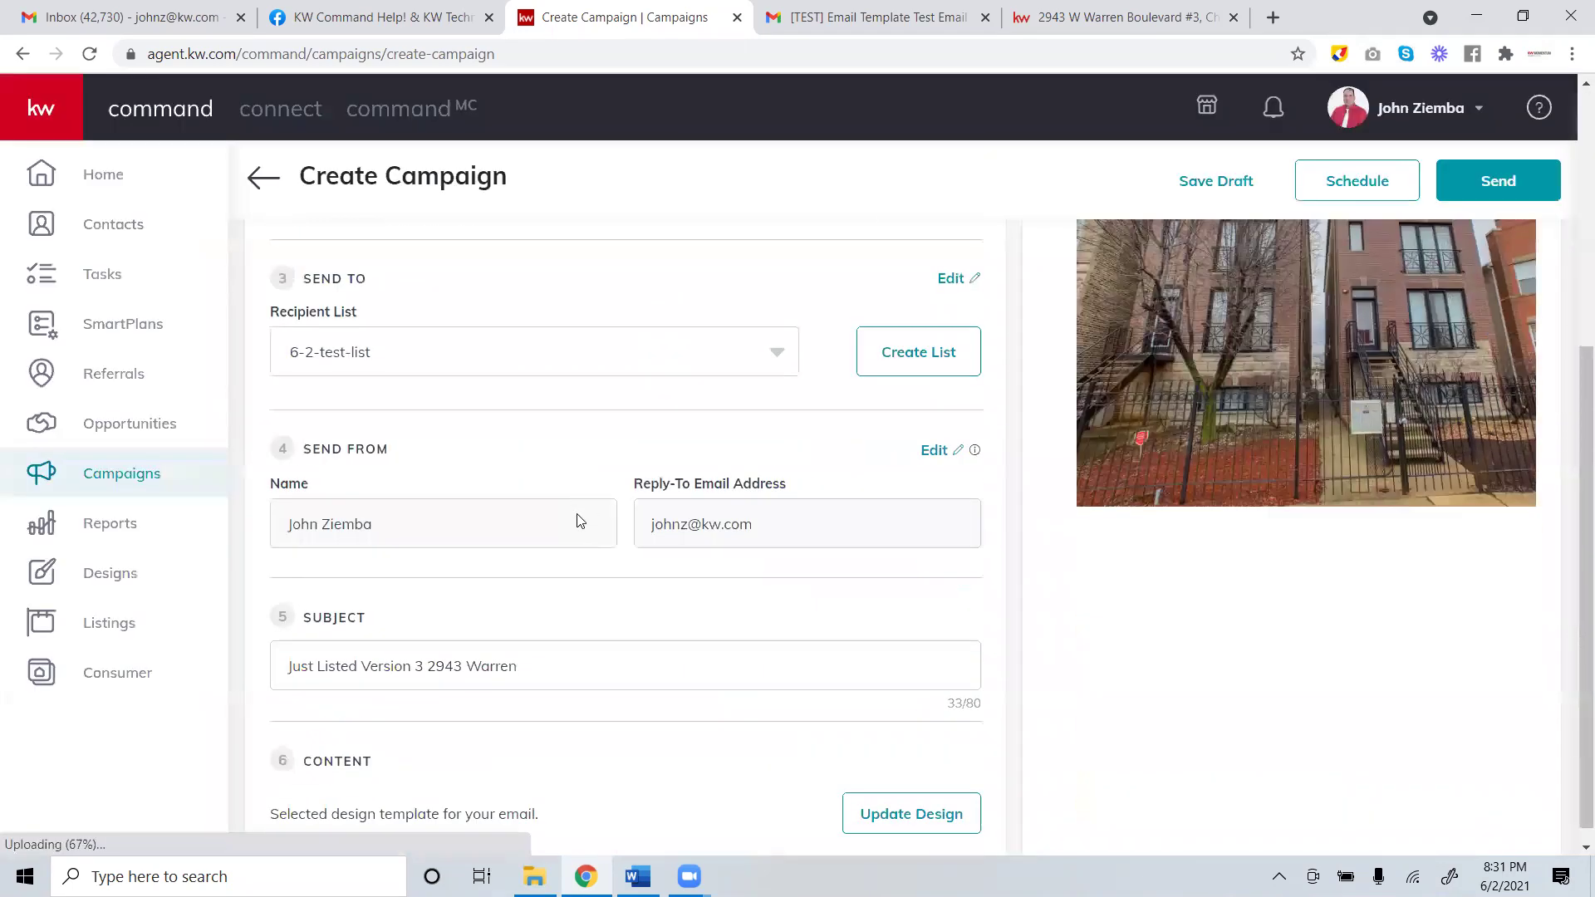
scroll(581, 524, "down", 1)
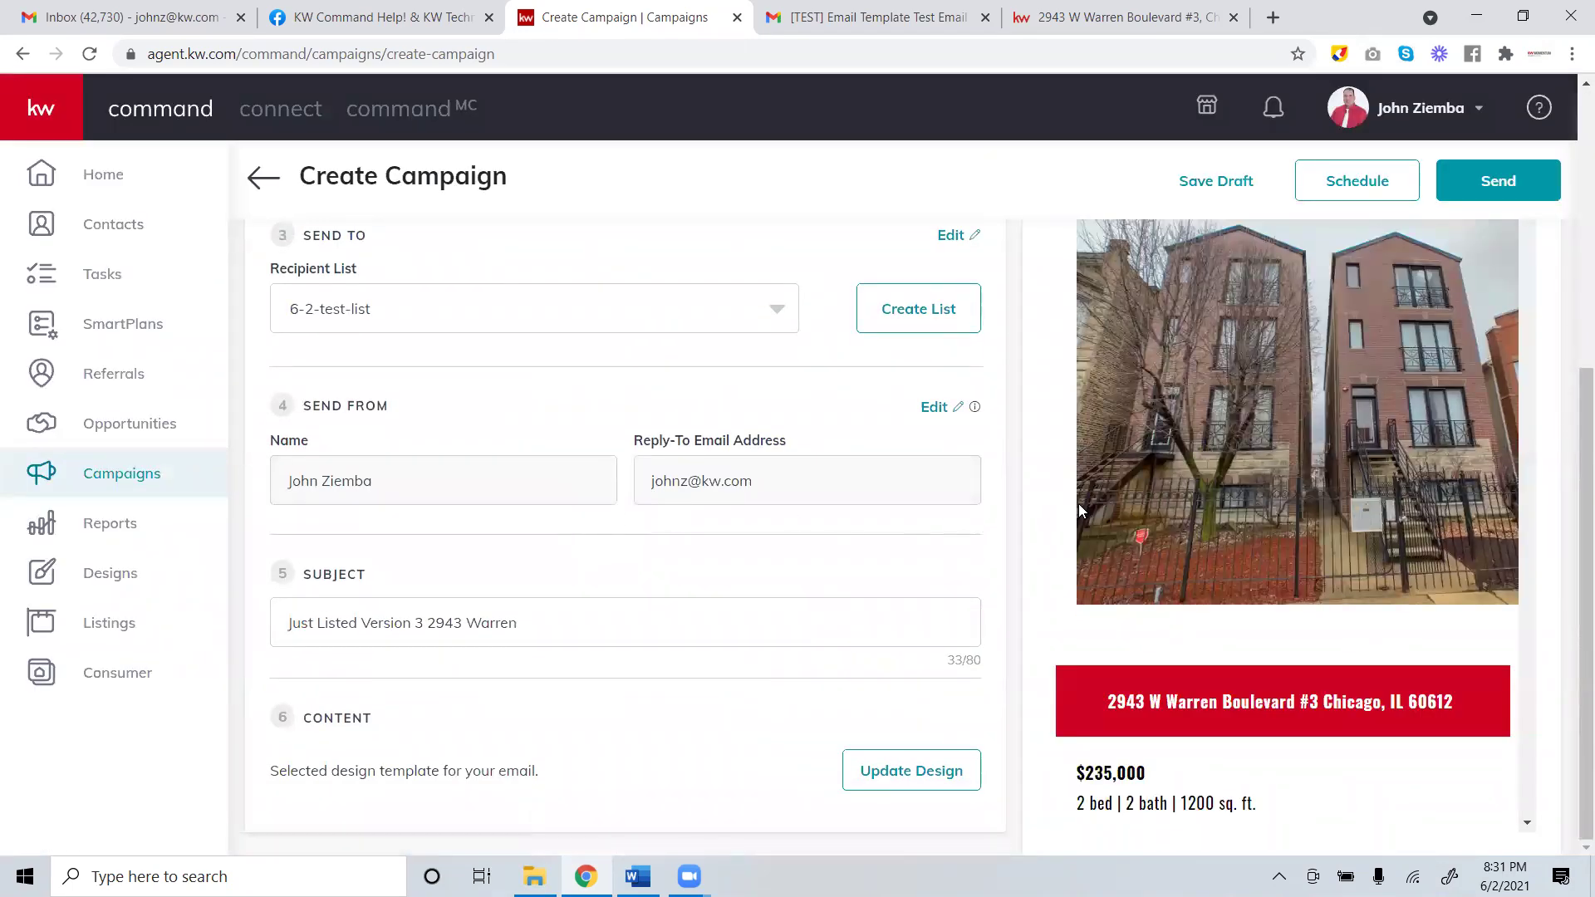
scroll(1081, 494, "up", 3)
scroll(1078, 494, "down", 5)
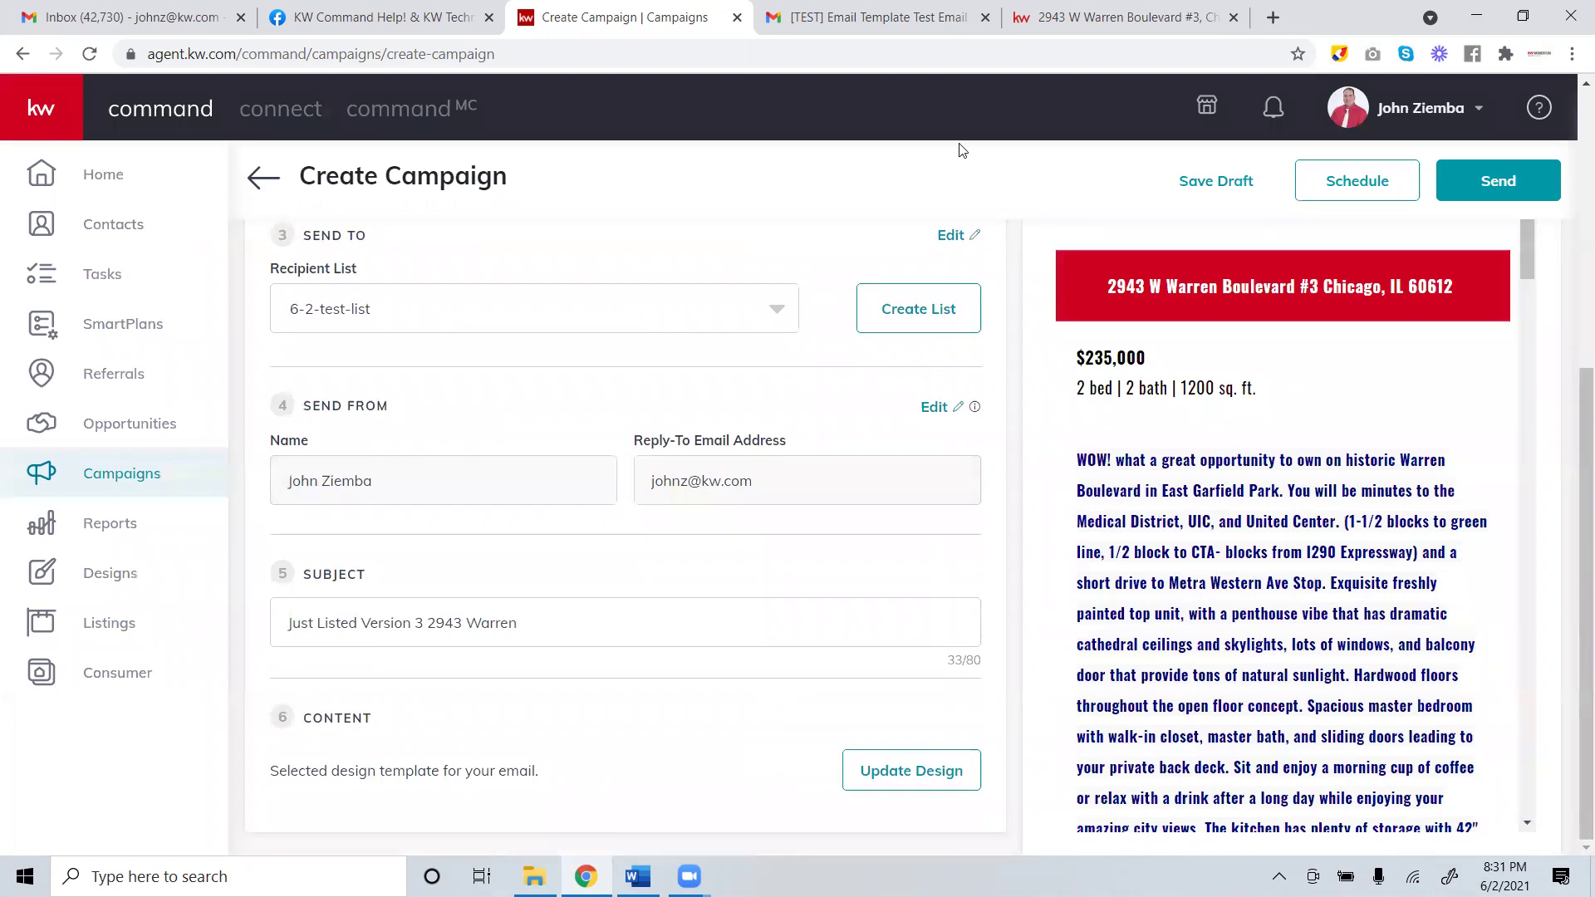
scroll(565, 450, "up", 5)
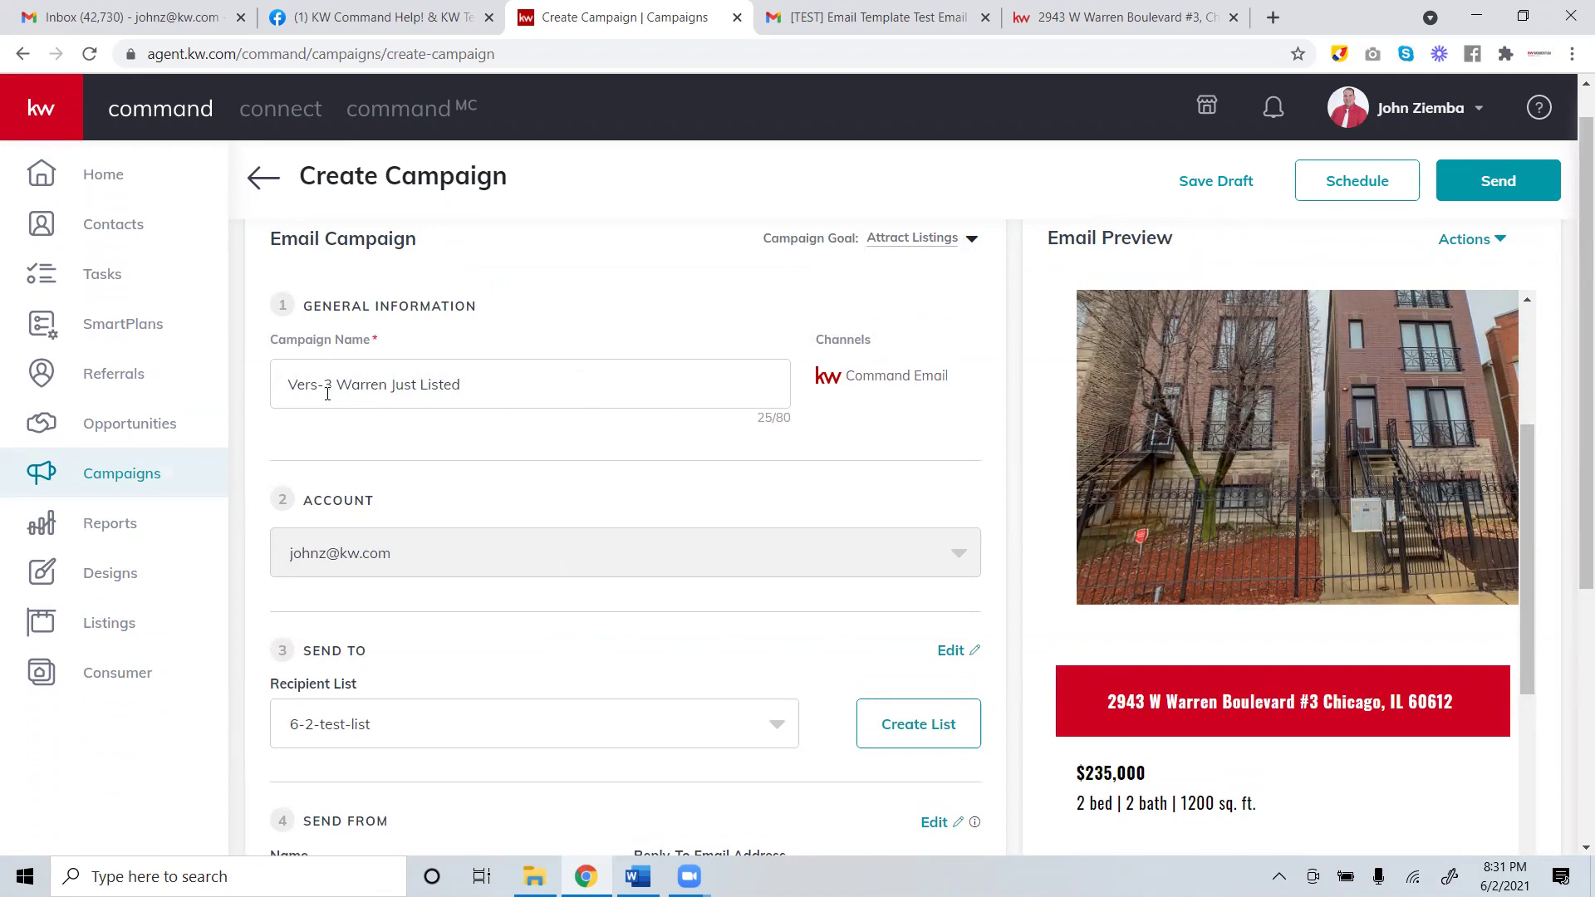
scroll(420, 411, "down", 3)
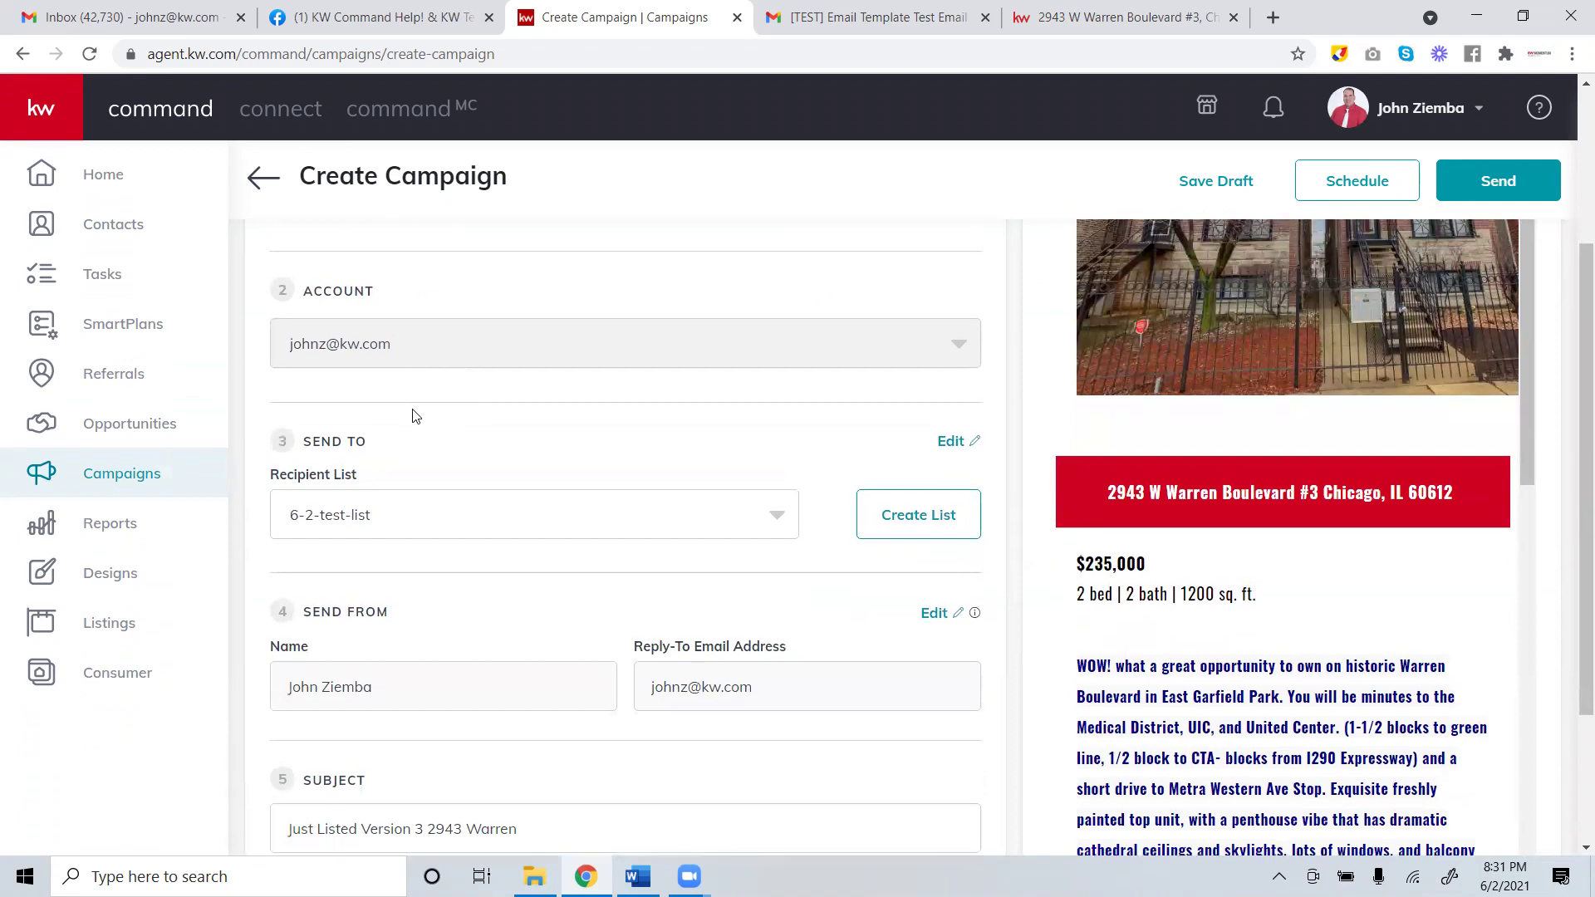
scroll(416, 416, "down", 1)
scroll(411, 415, "down", 1)
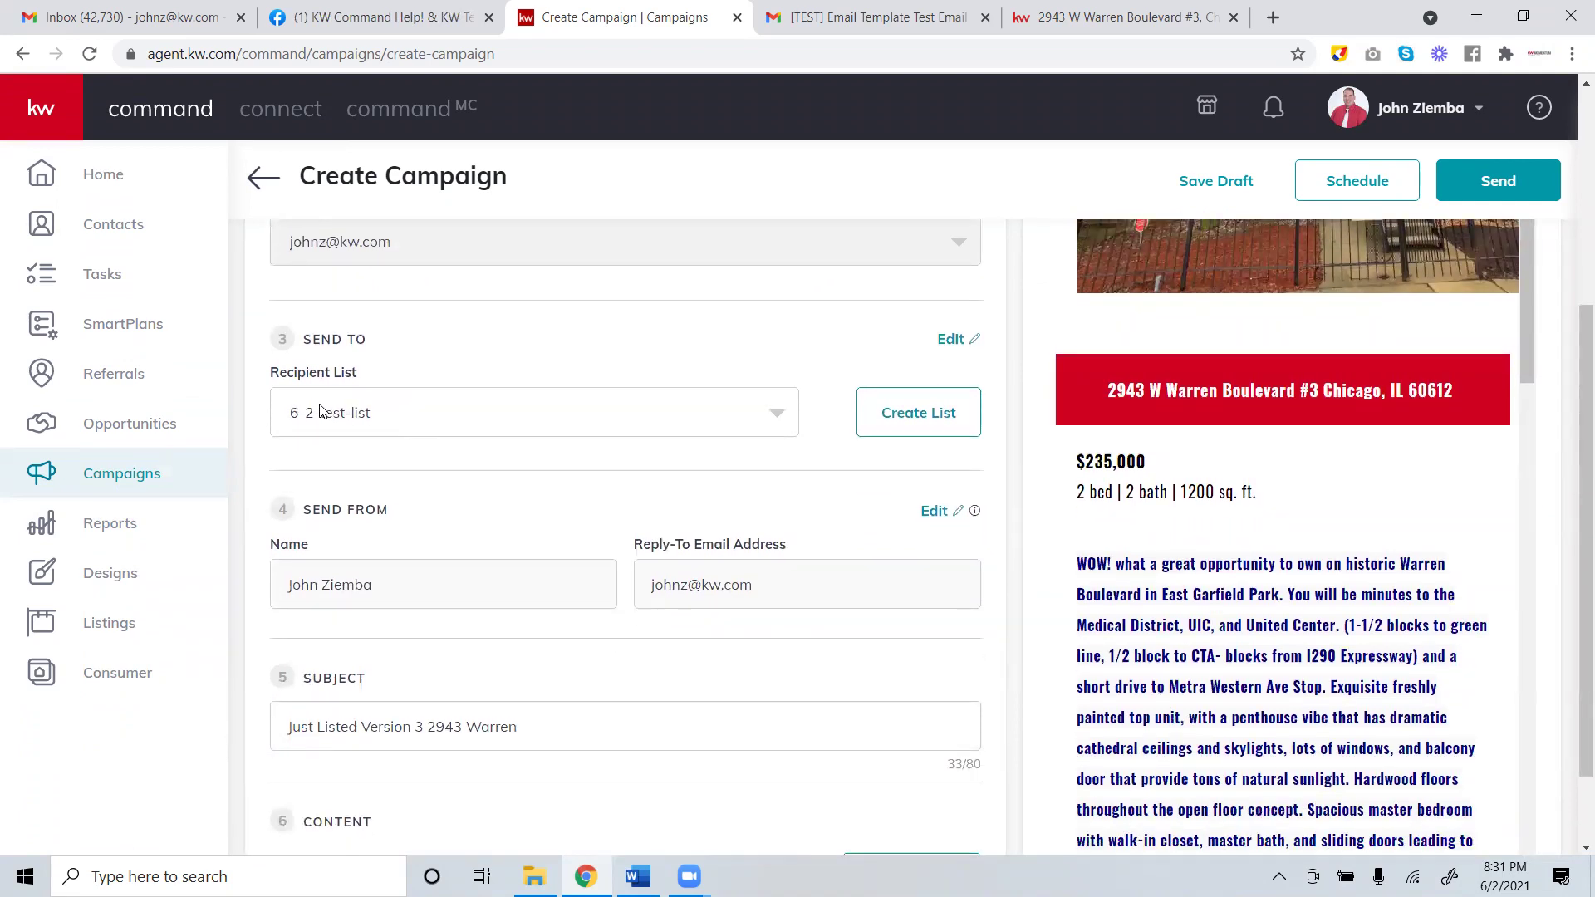
scroll(309, 407, "down", 1)
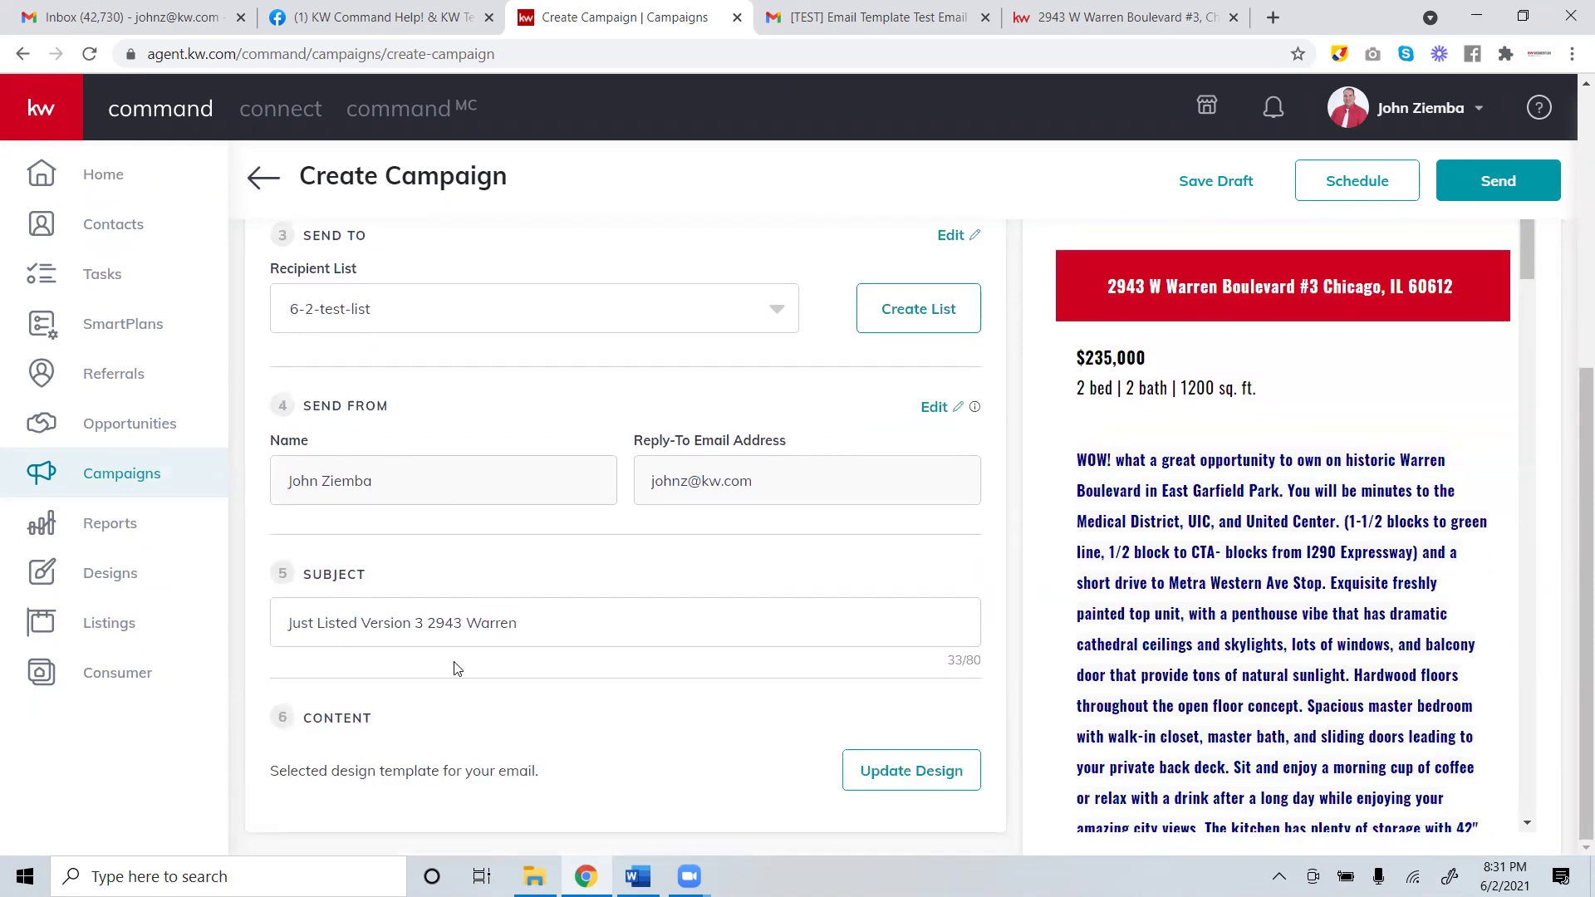
left_click_drag(552, 625, 266, 612)
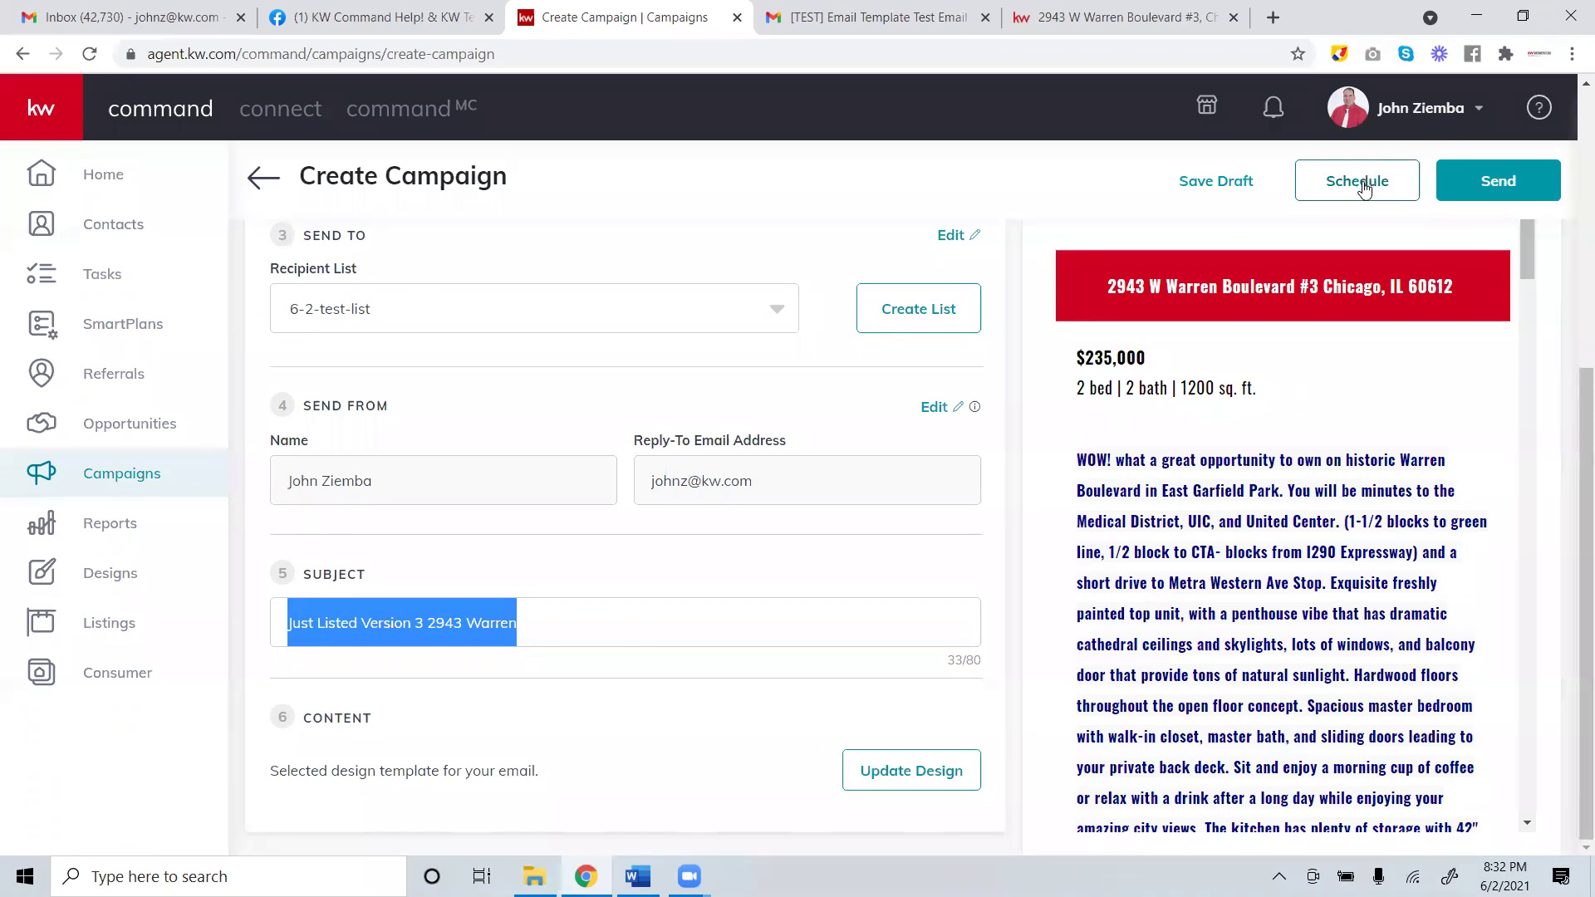
Send the campaign immediately to the 2 recipients on 6-2-test-list.
left_click(1498, 187)
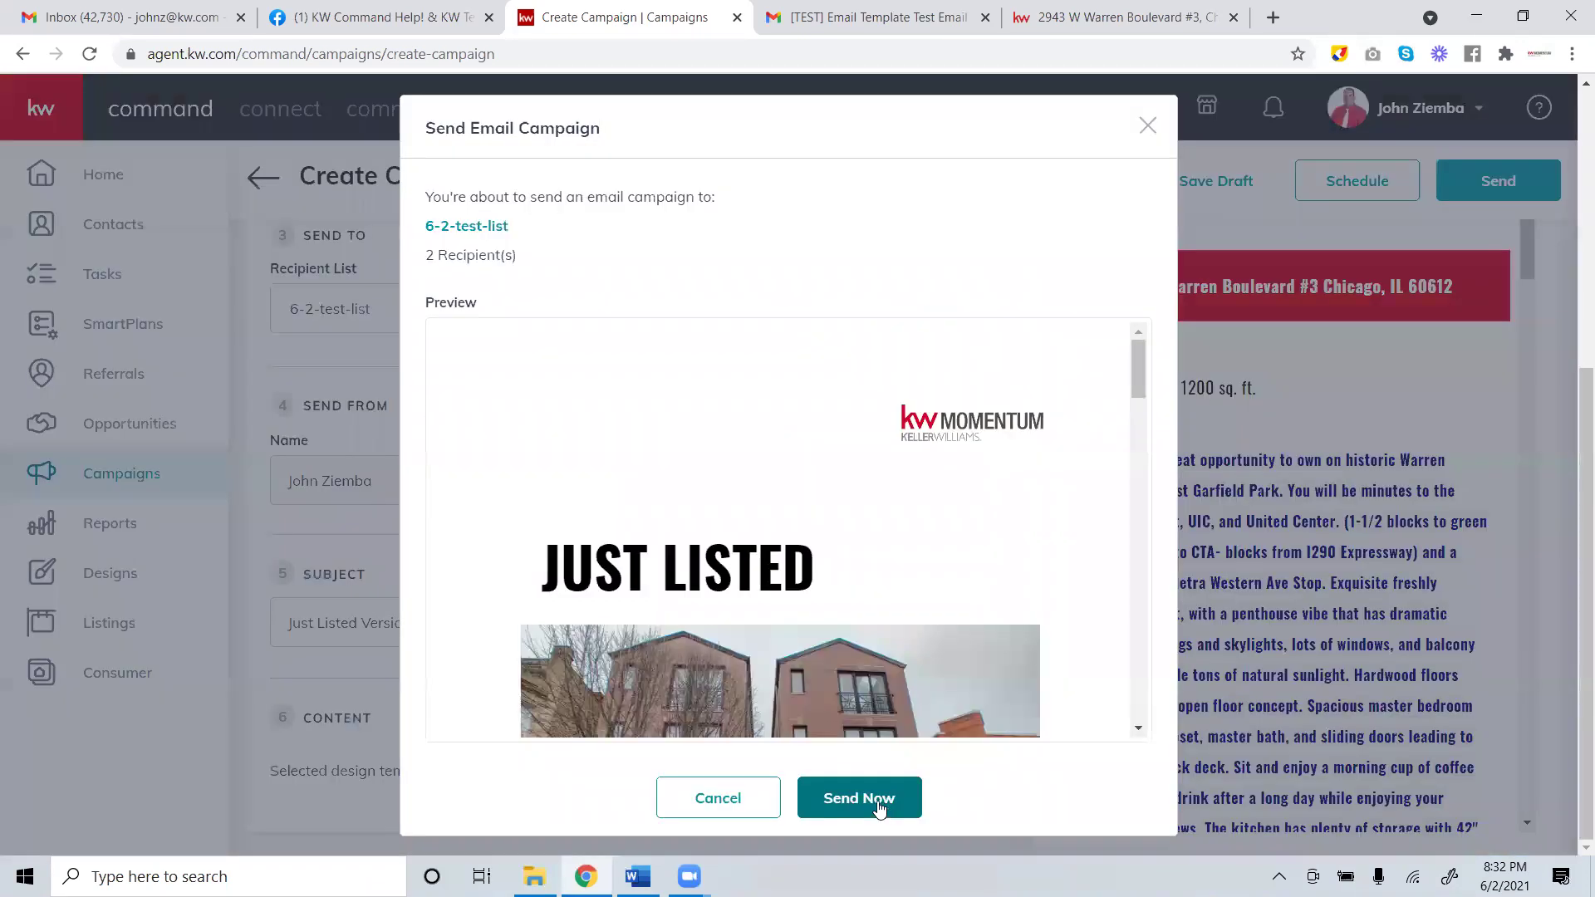
left_click(877, 801)
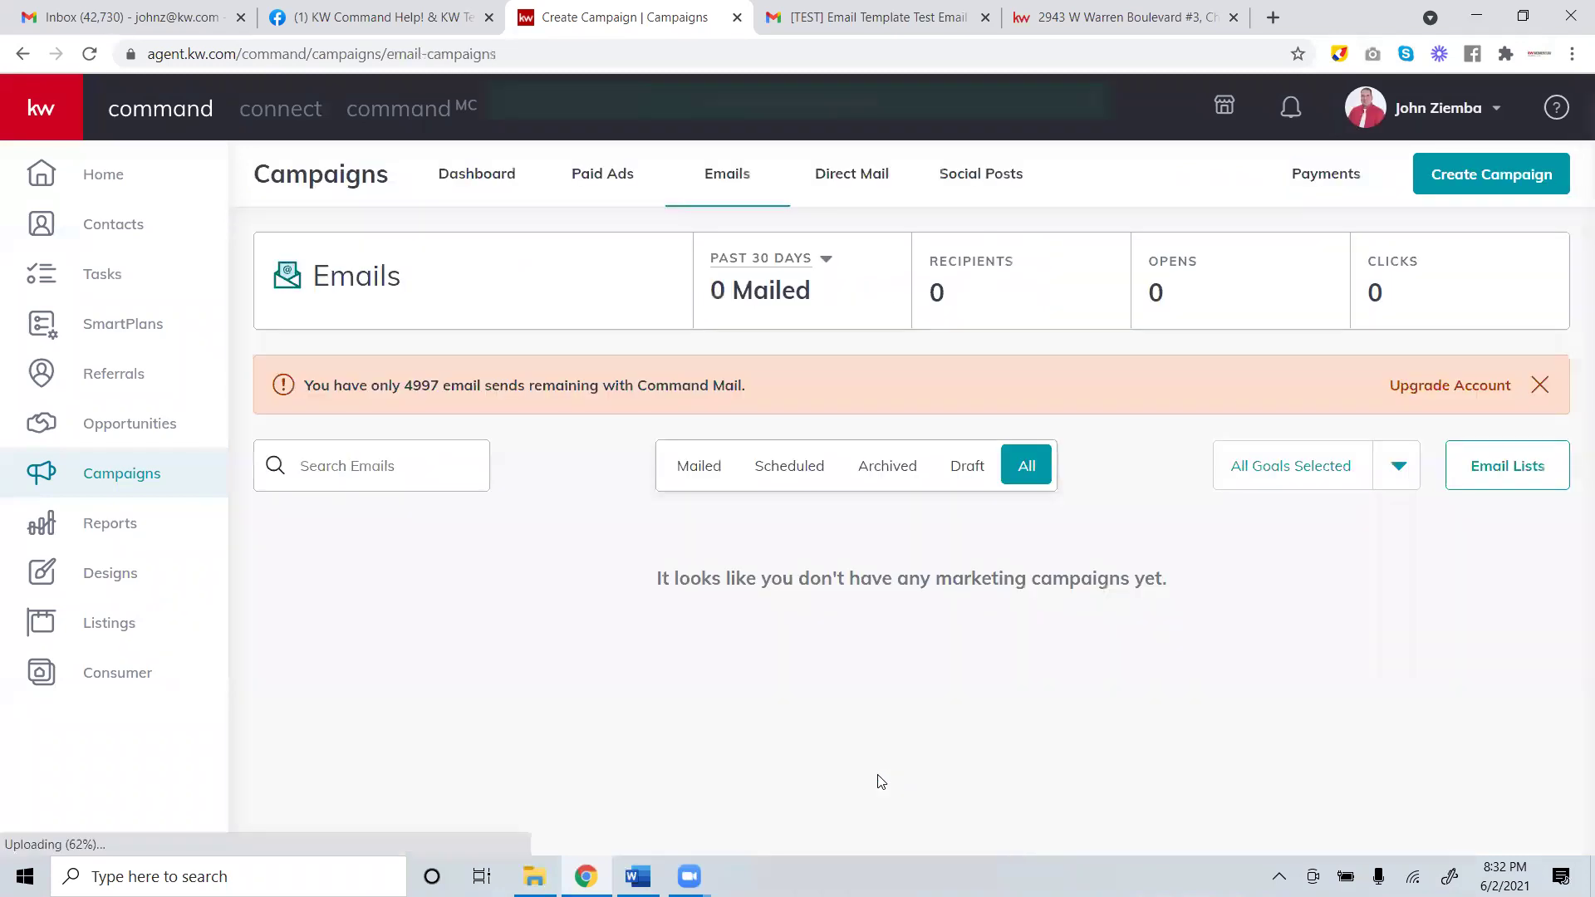
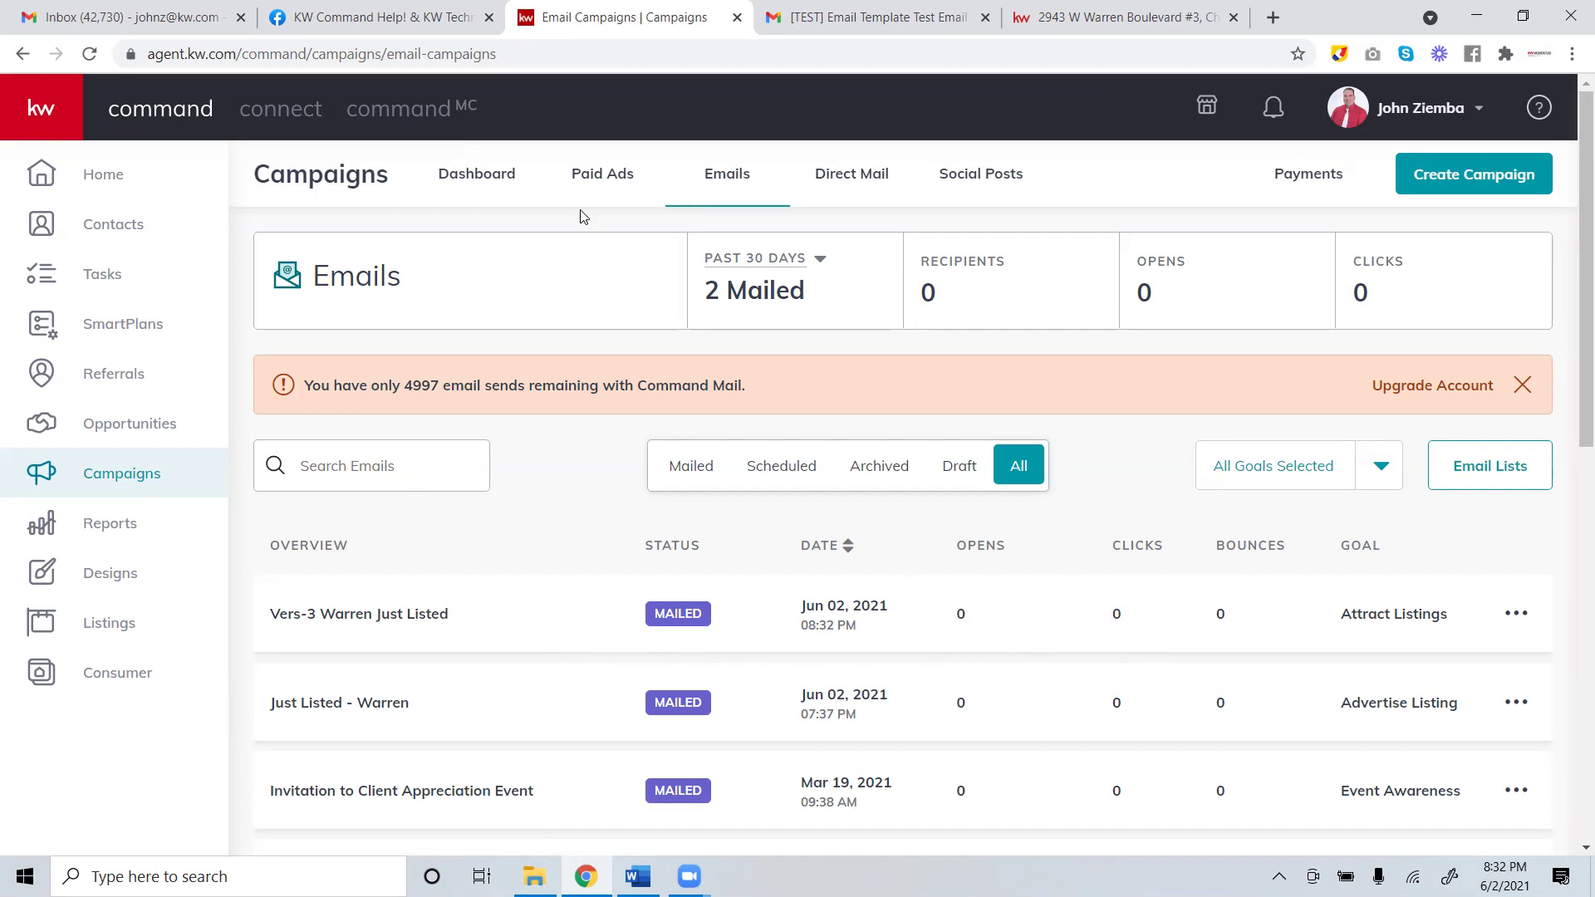
Open the Designs page and open, then close, the Create Design window.
left_click(119, 580)
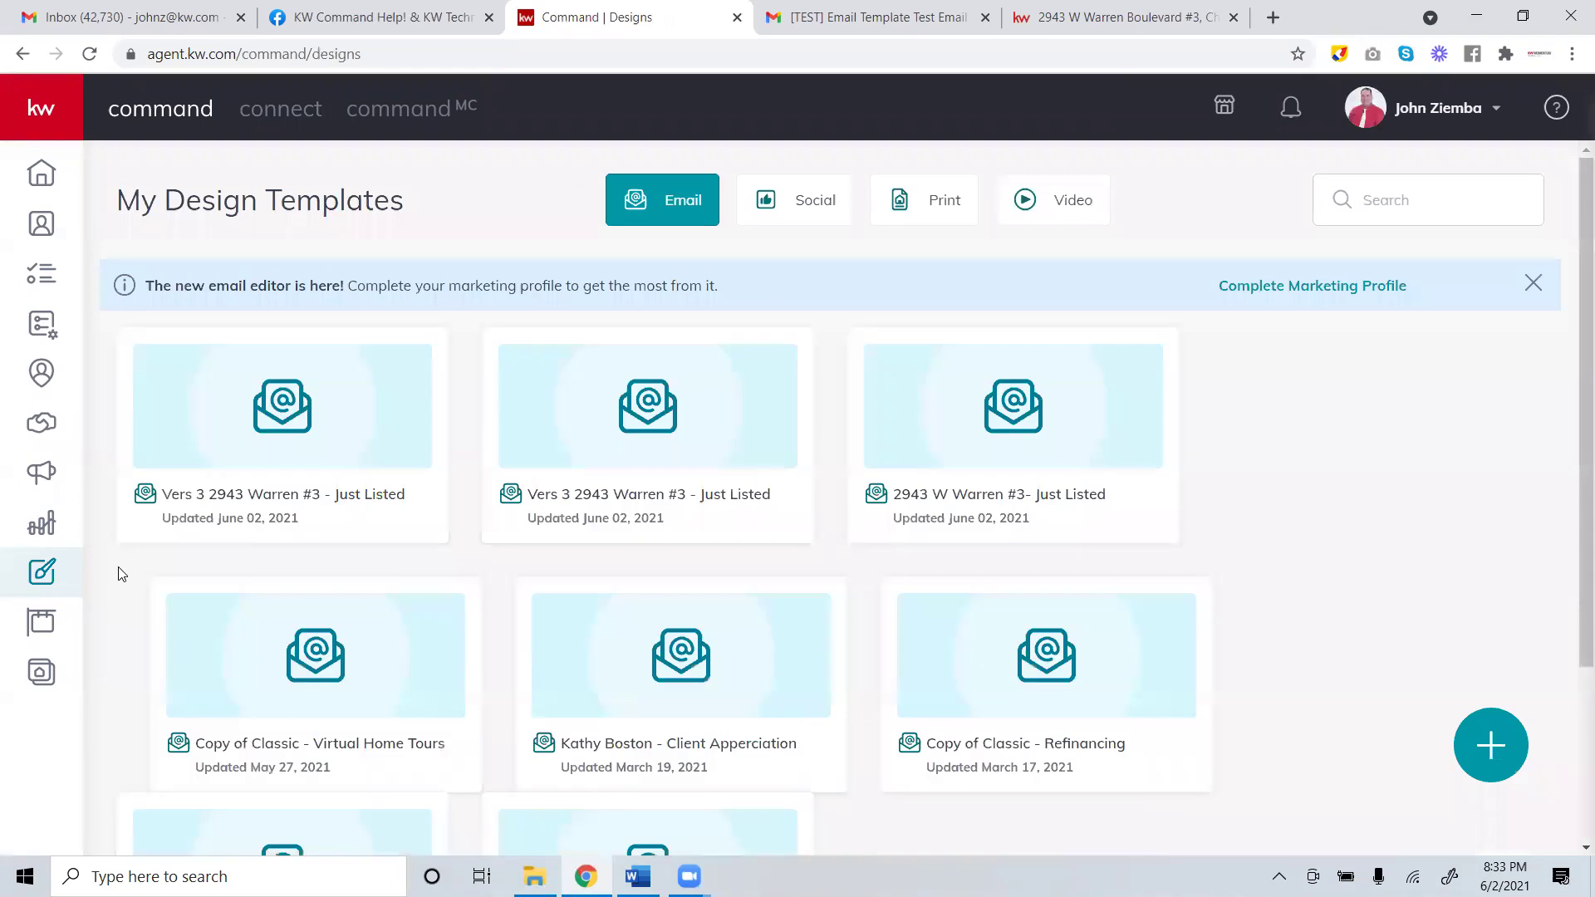
left_click(1483, 734)
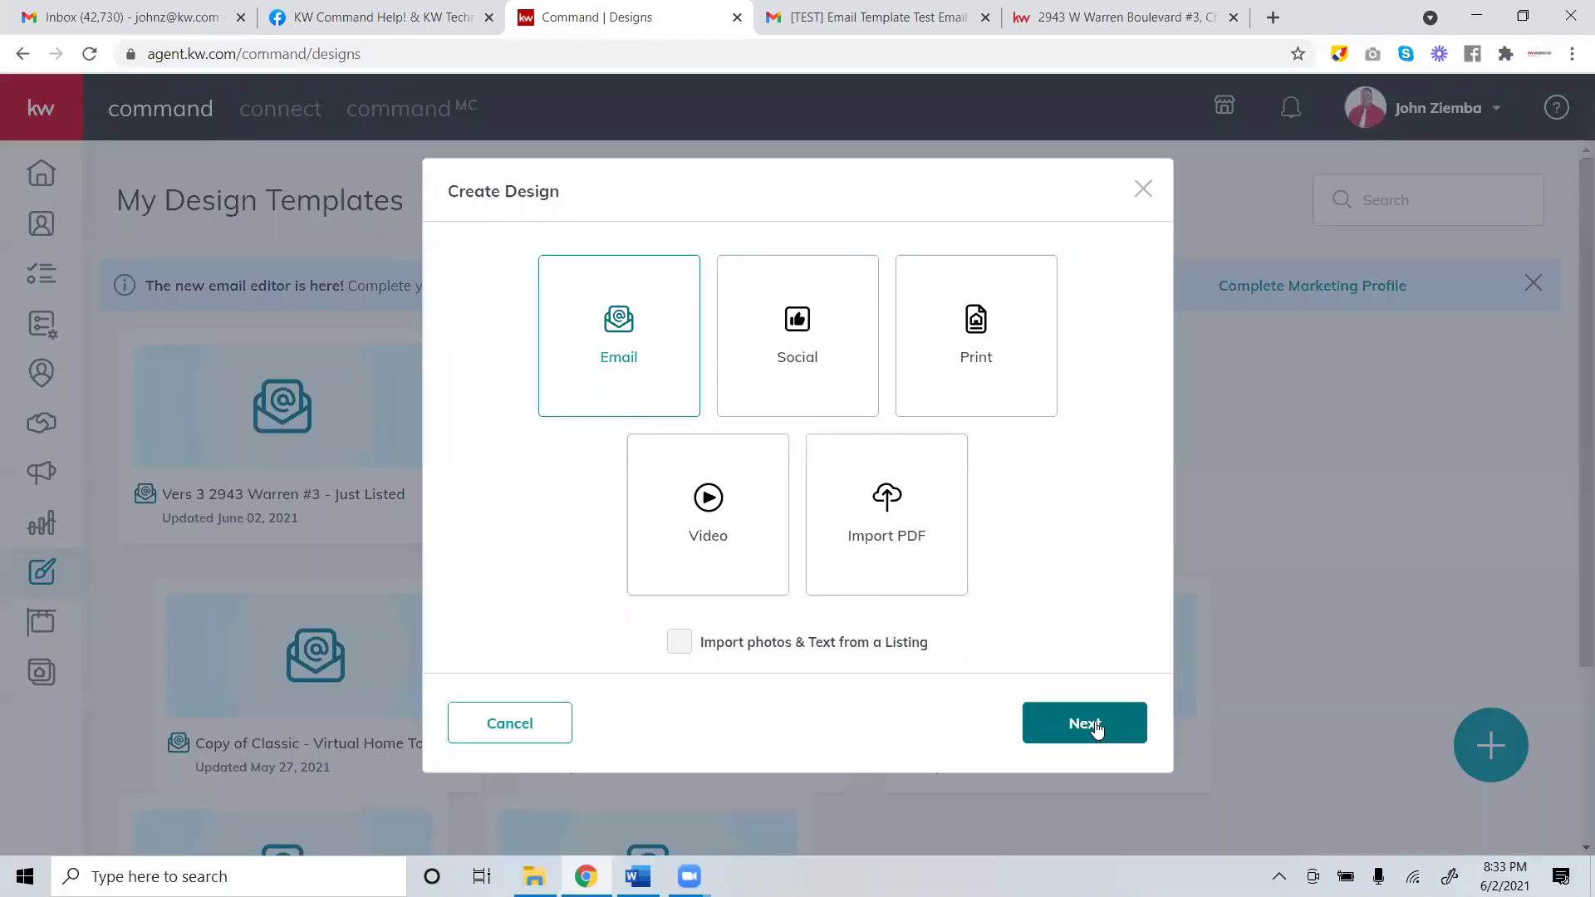
right_click(1142, 196)
key("Escape")
left_click(1143, 191)
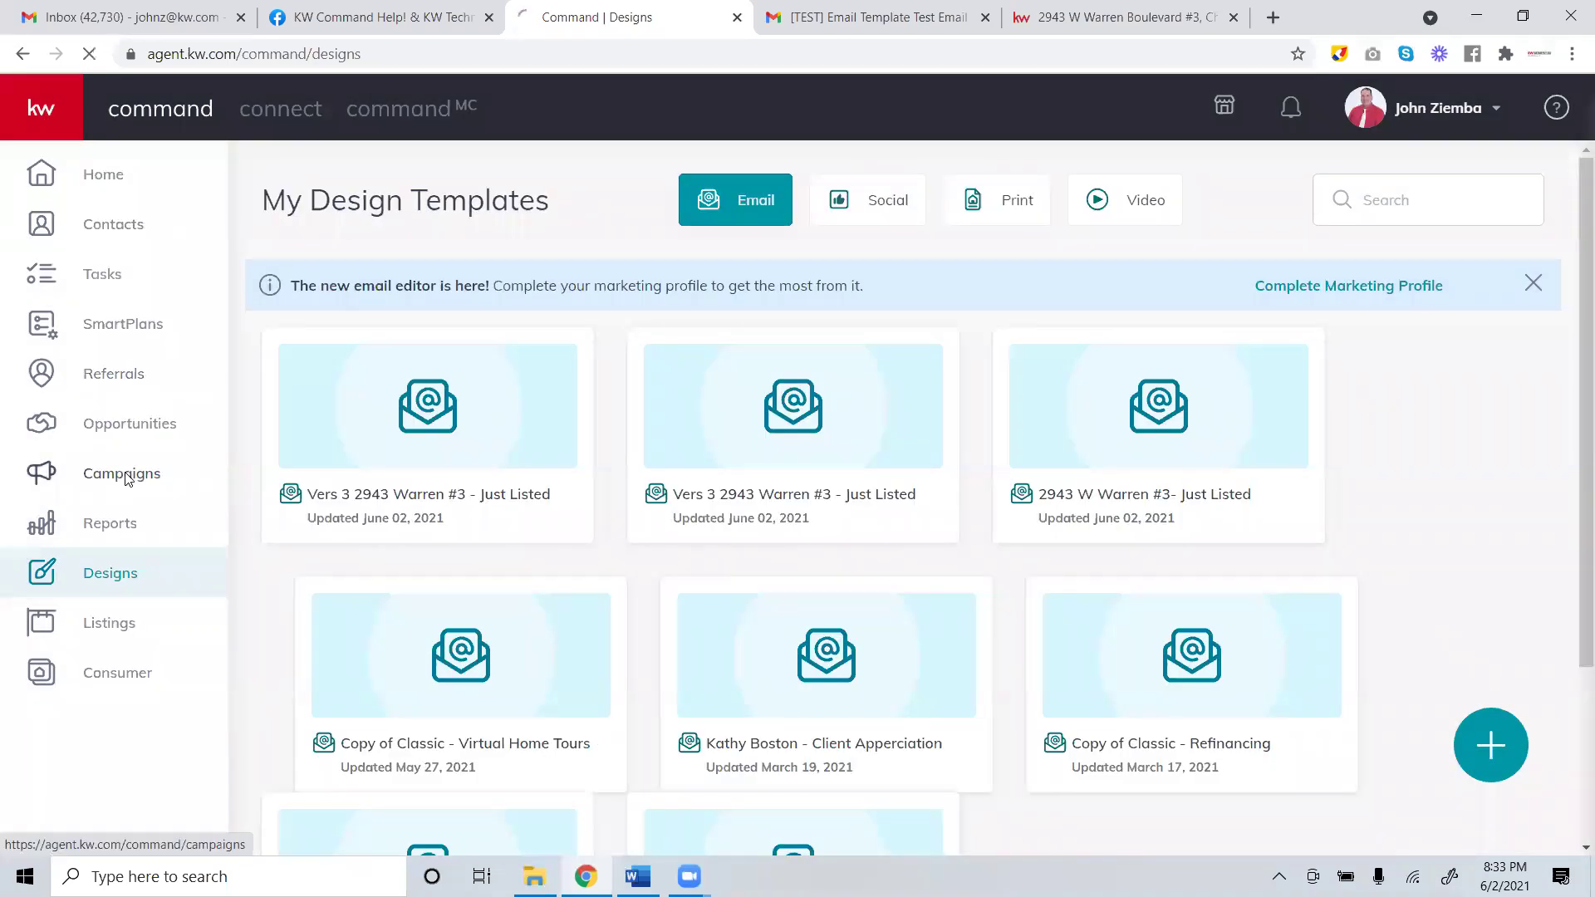
Browse the Campaigns dashboard, the email campaigns and the saved email lists, then return to the dashboard.
left_click(125, 478)
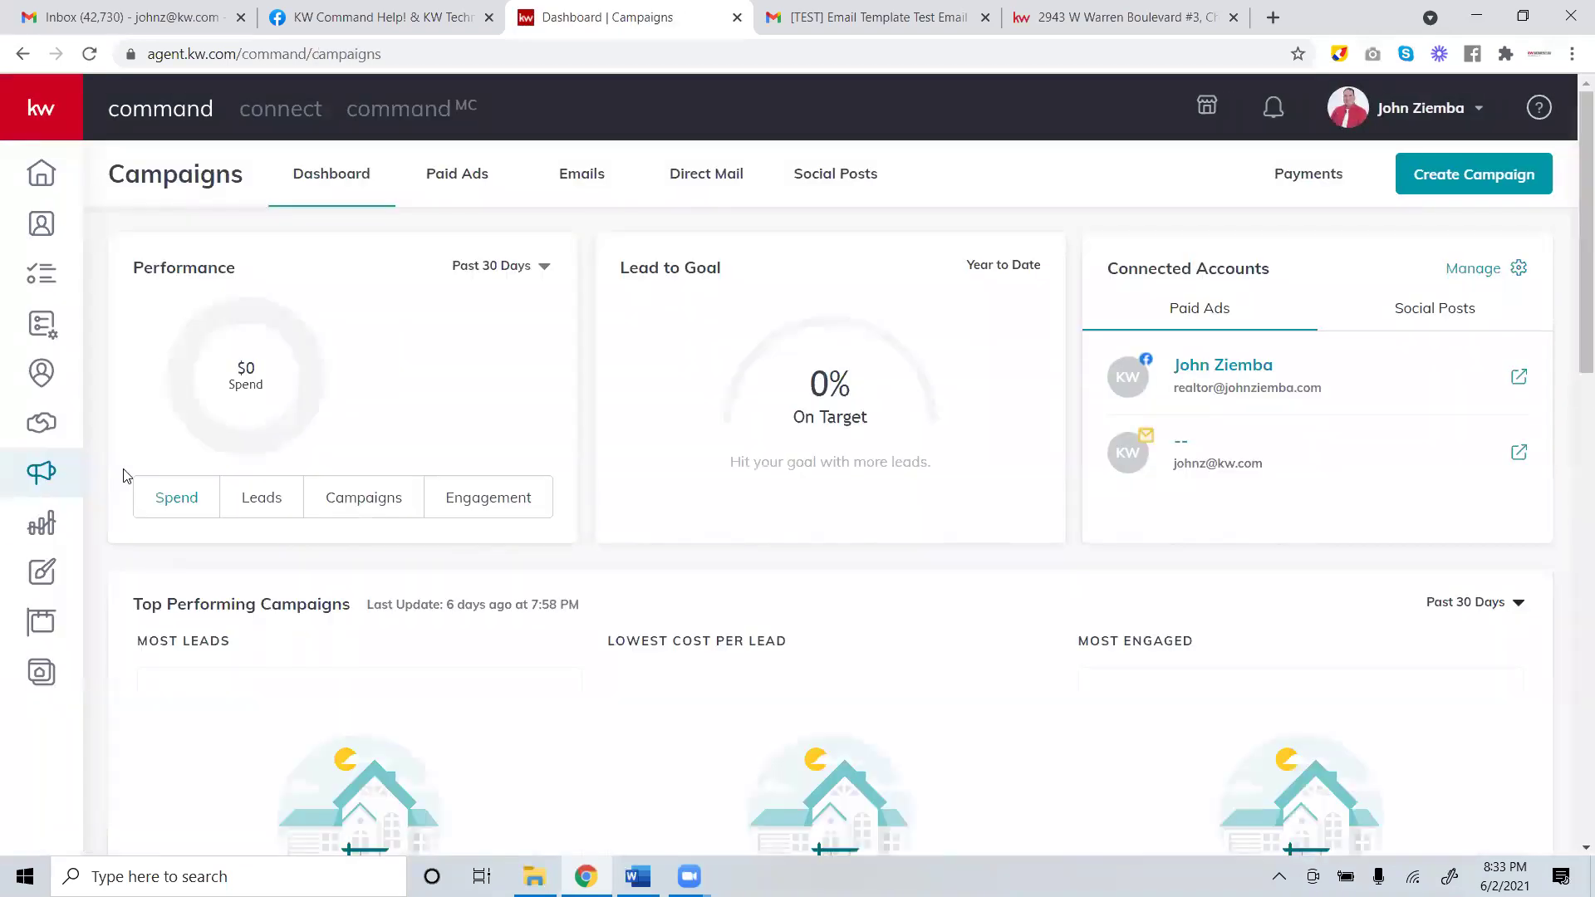
left_click(581, 176)
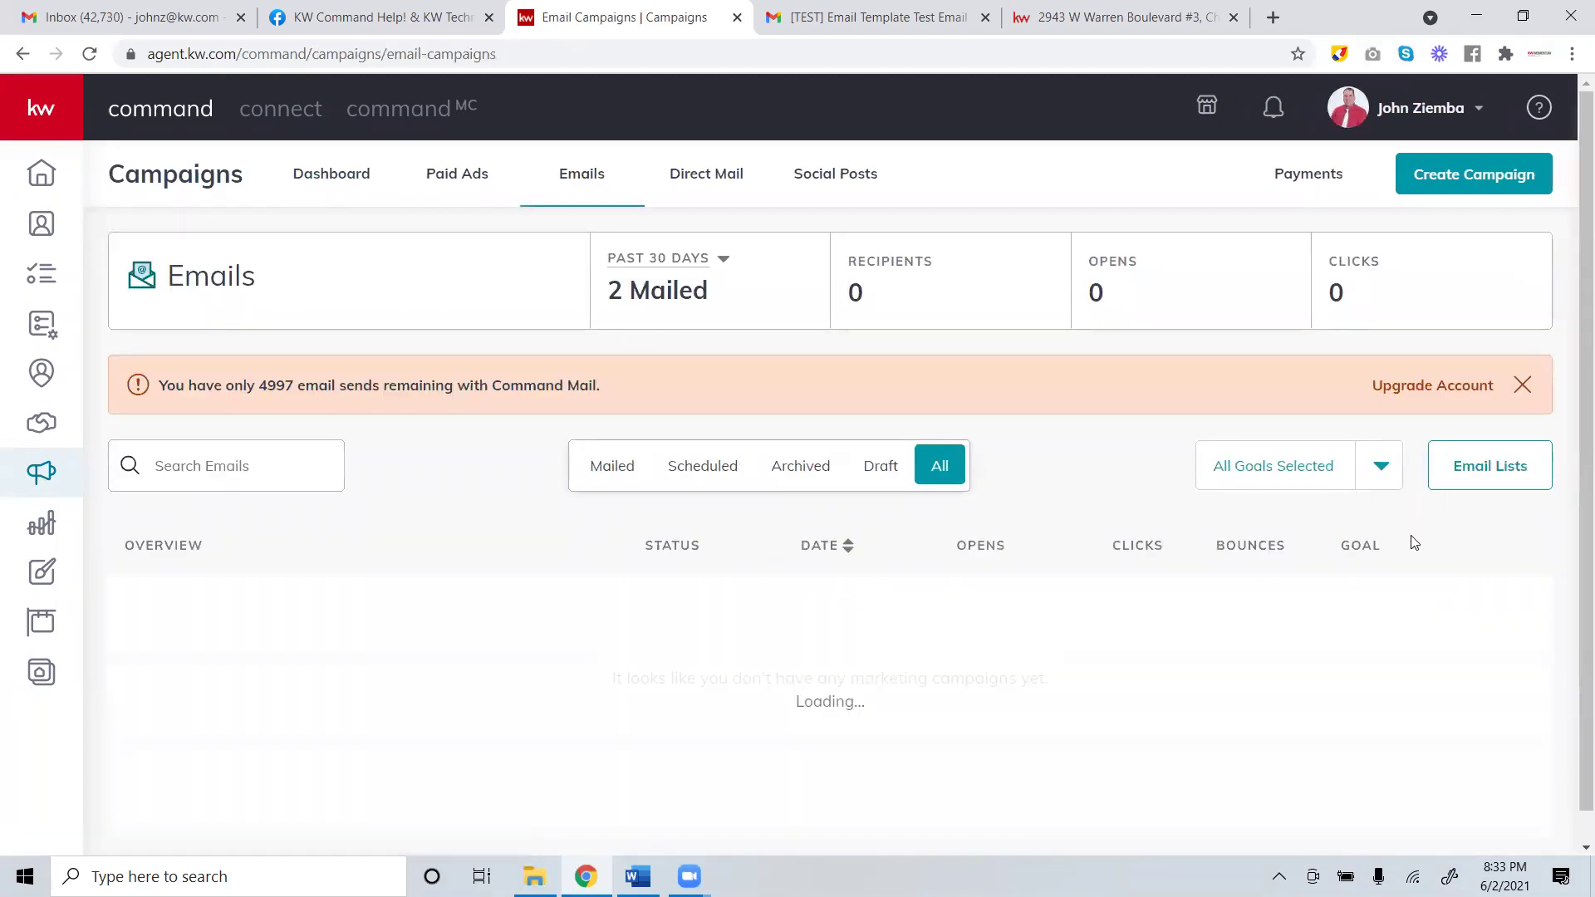
left_click(1489, 454)
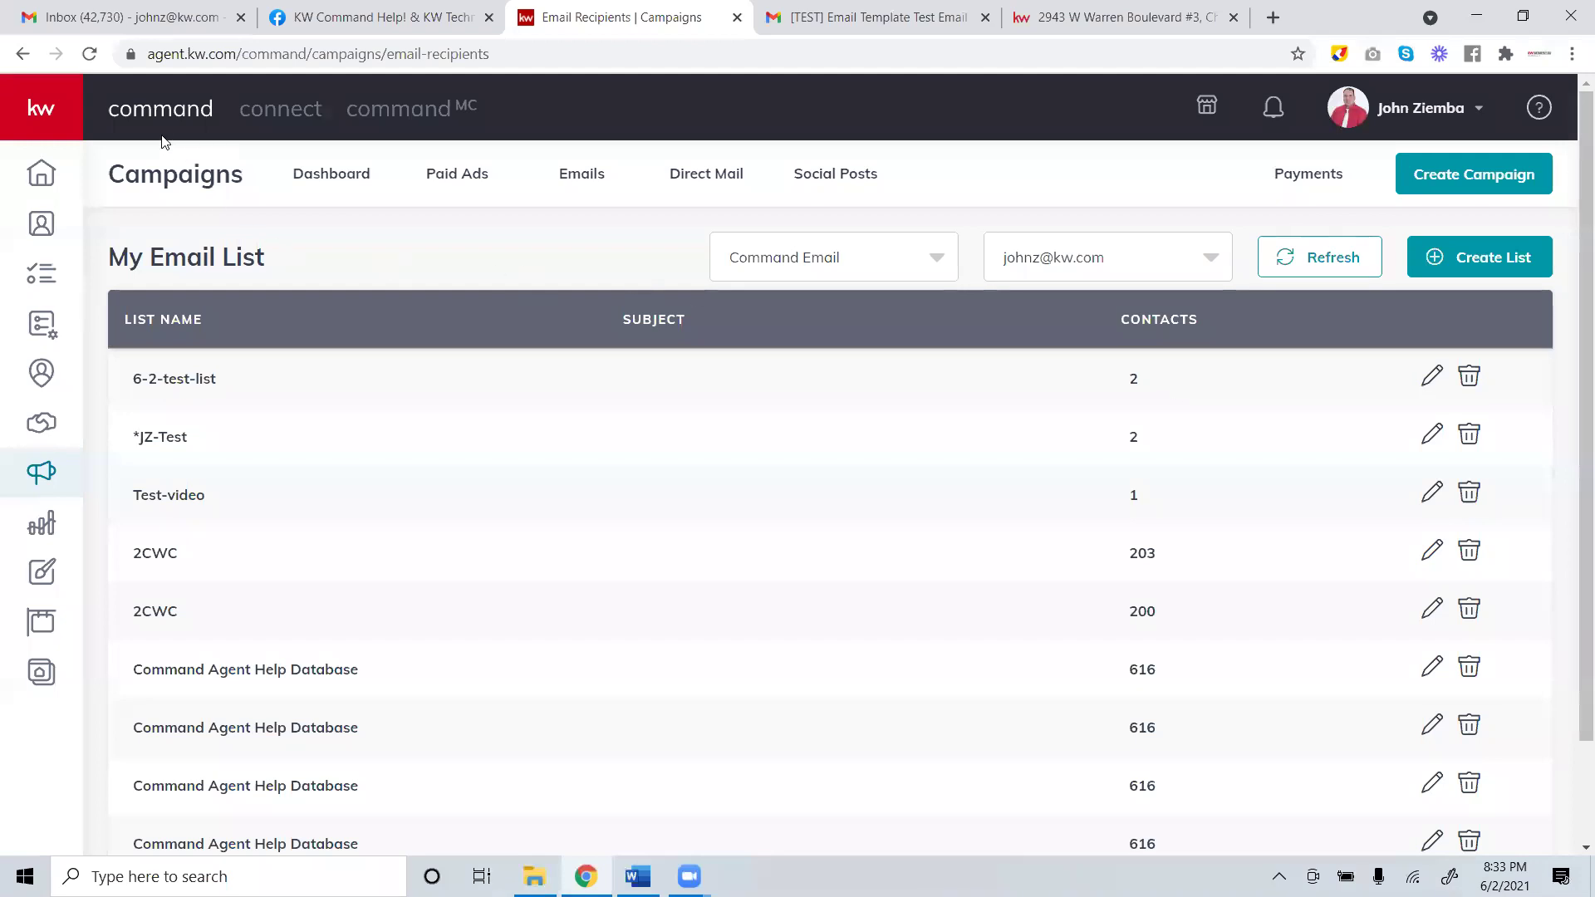
left_click(36, 477)
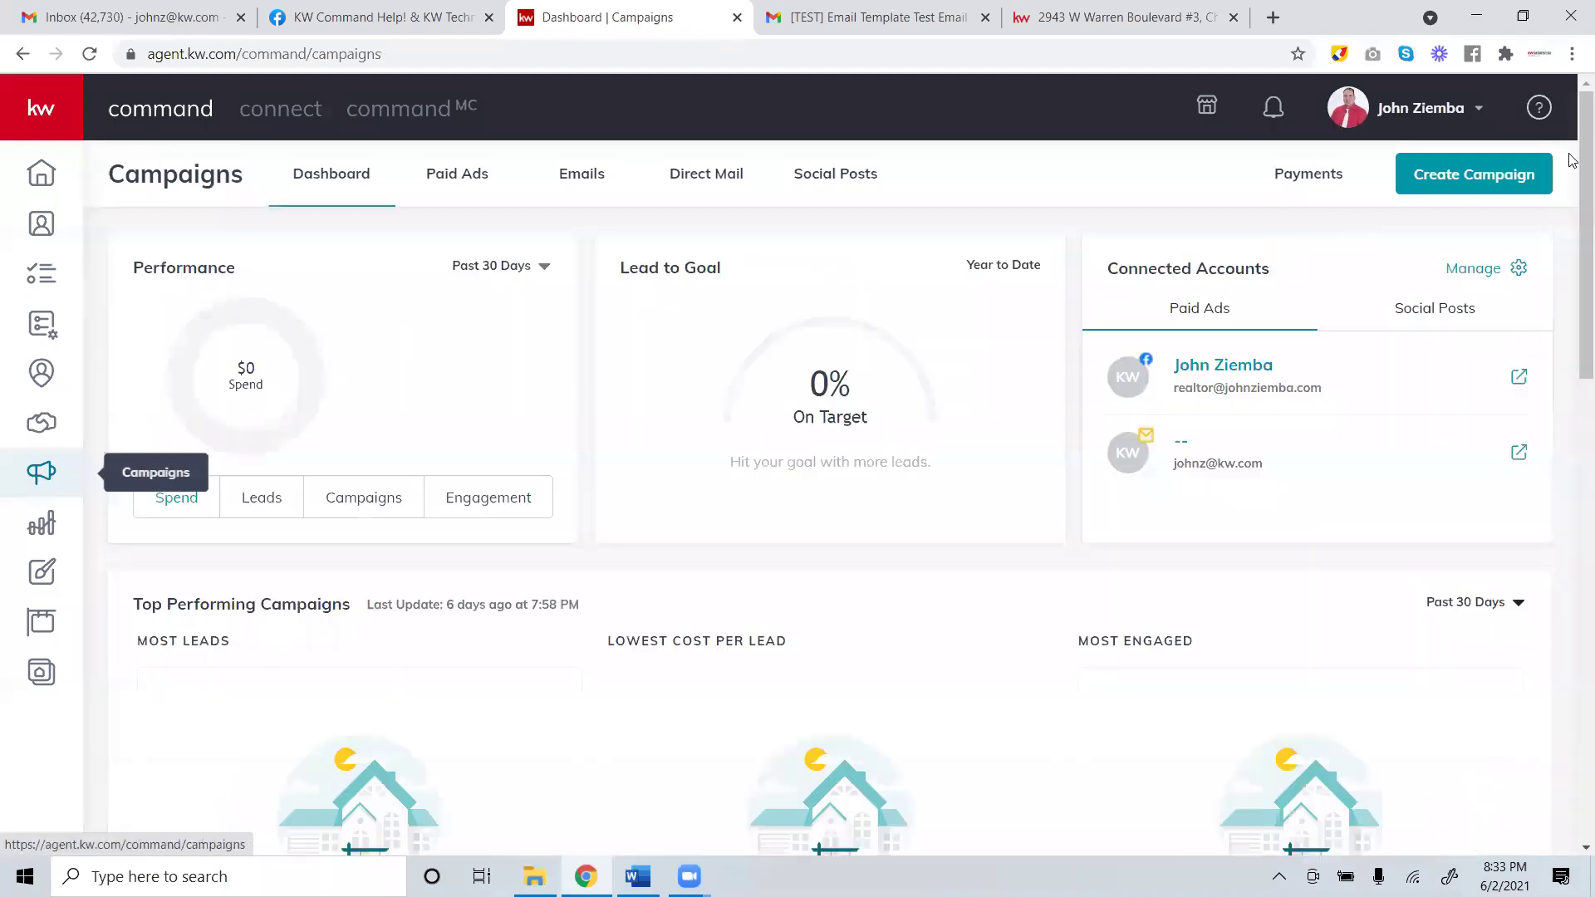
left_click(1487, 177)
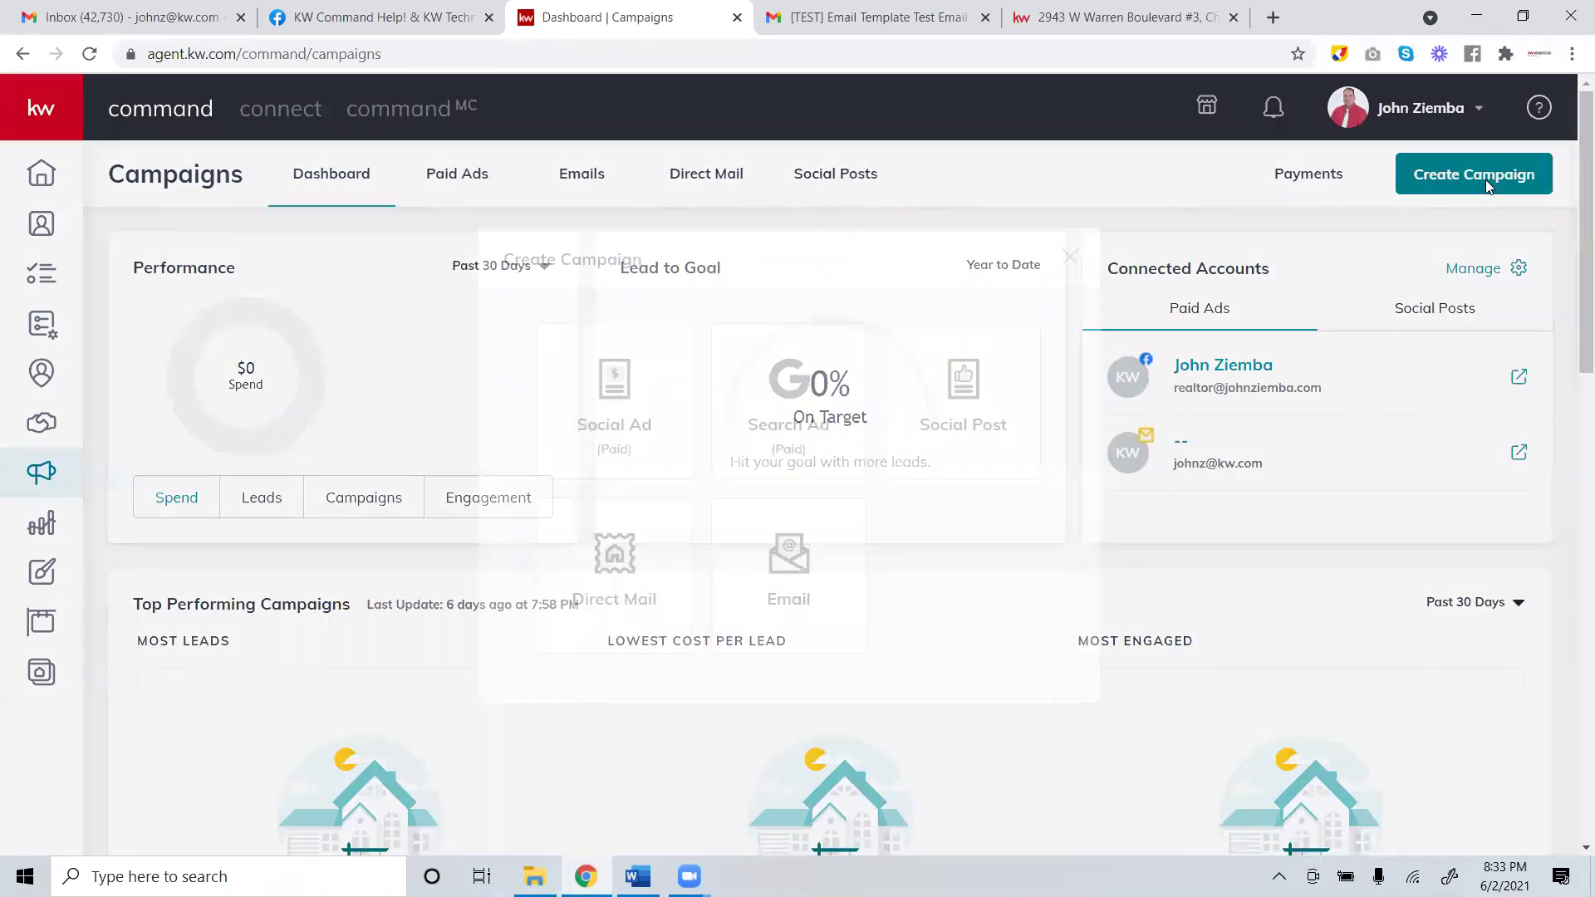
left_click(836, 538)
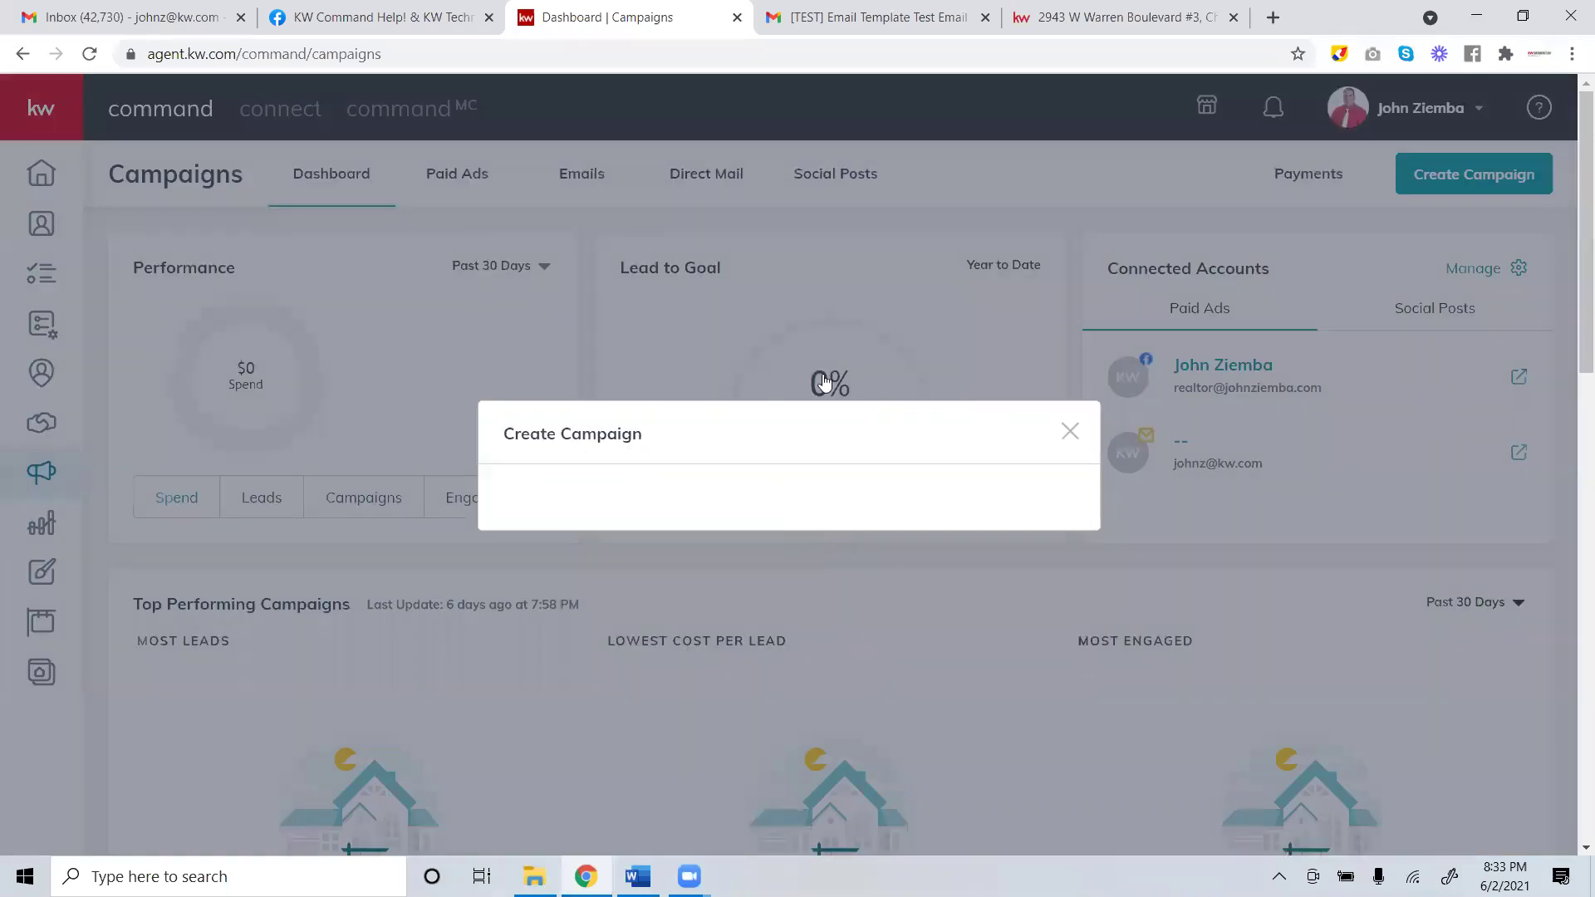
scroll(1091, 505, "down", 2)
scroll(1068, 612, "up", 2)
left_click(1070, 114)
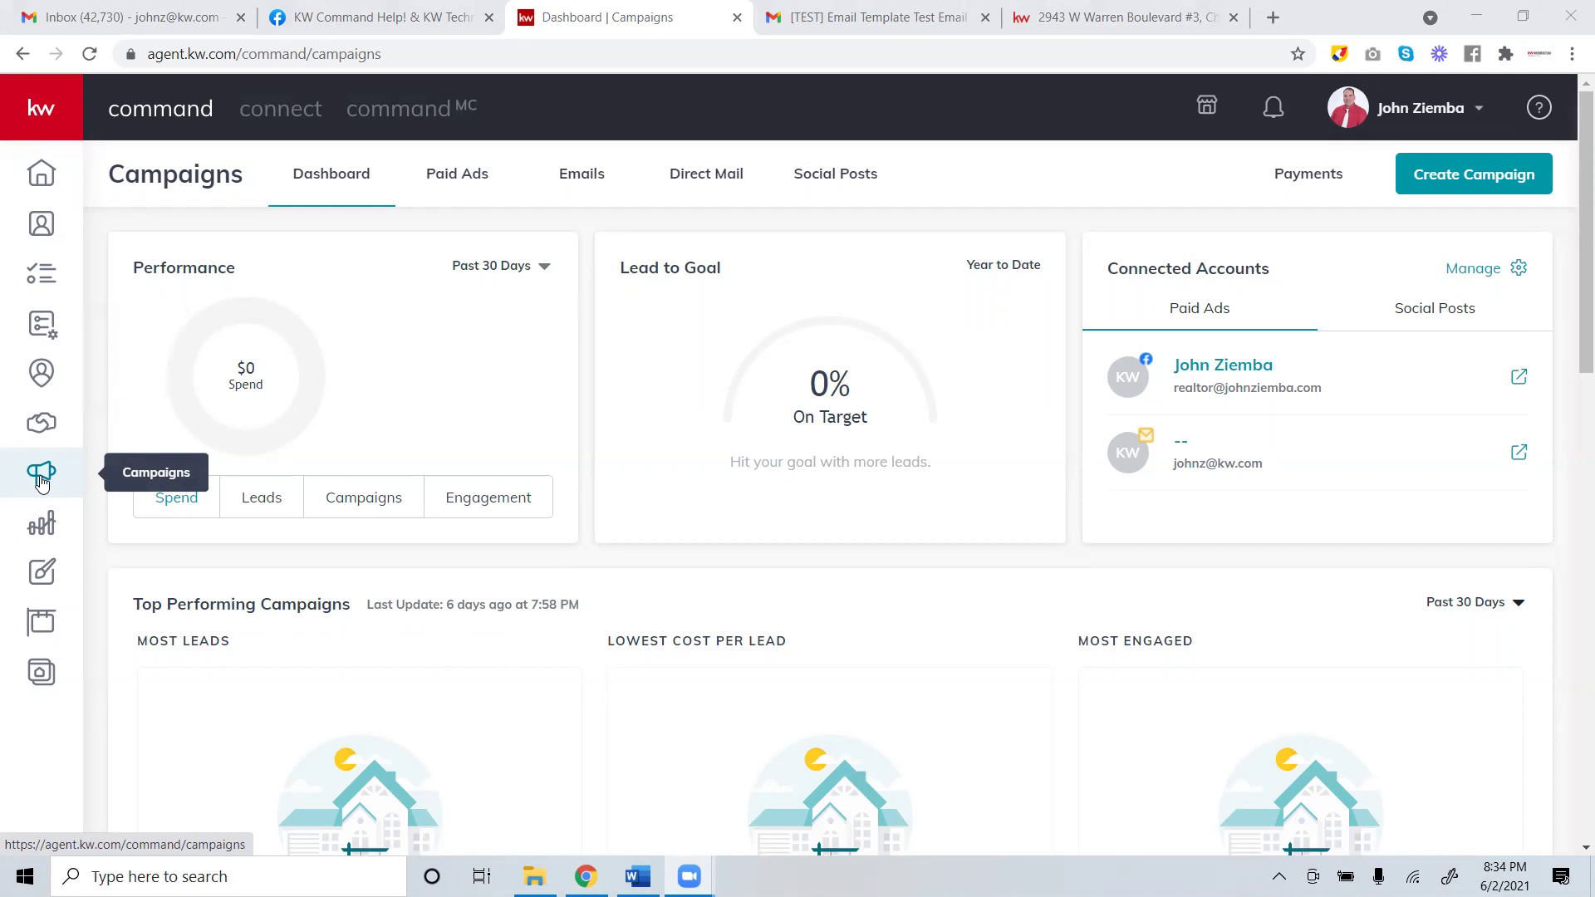
Open My Design Templates and look at the first template's options menu, then open a blank browser tab.
left_click(41, 482)
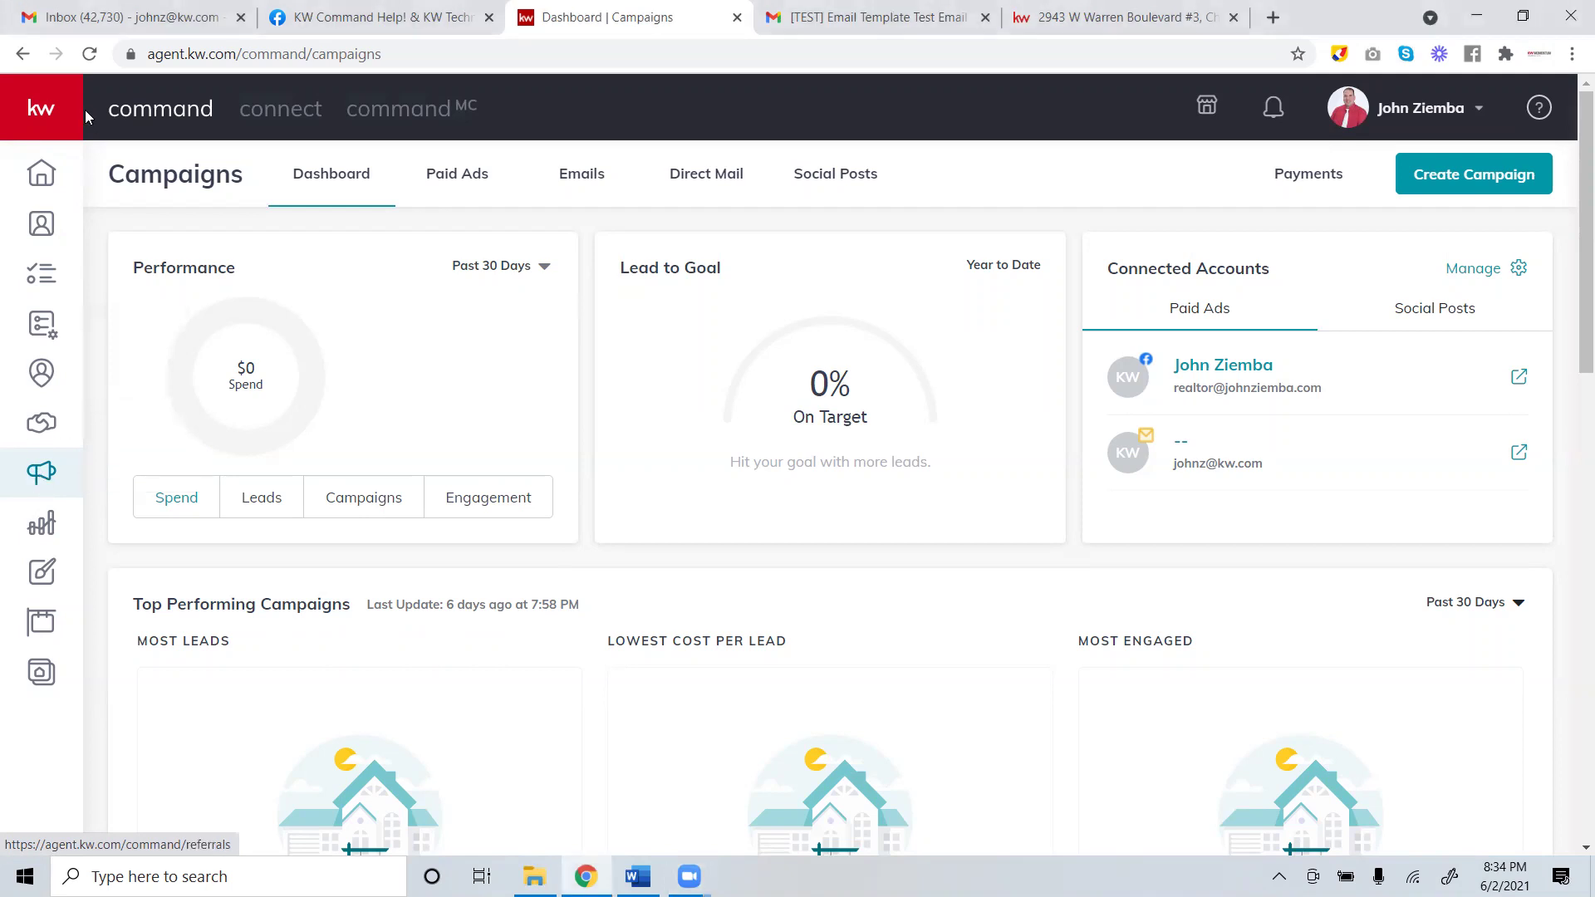
left_click(100, 579)
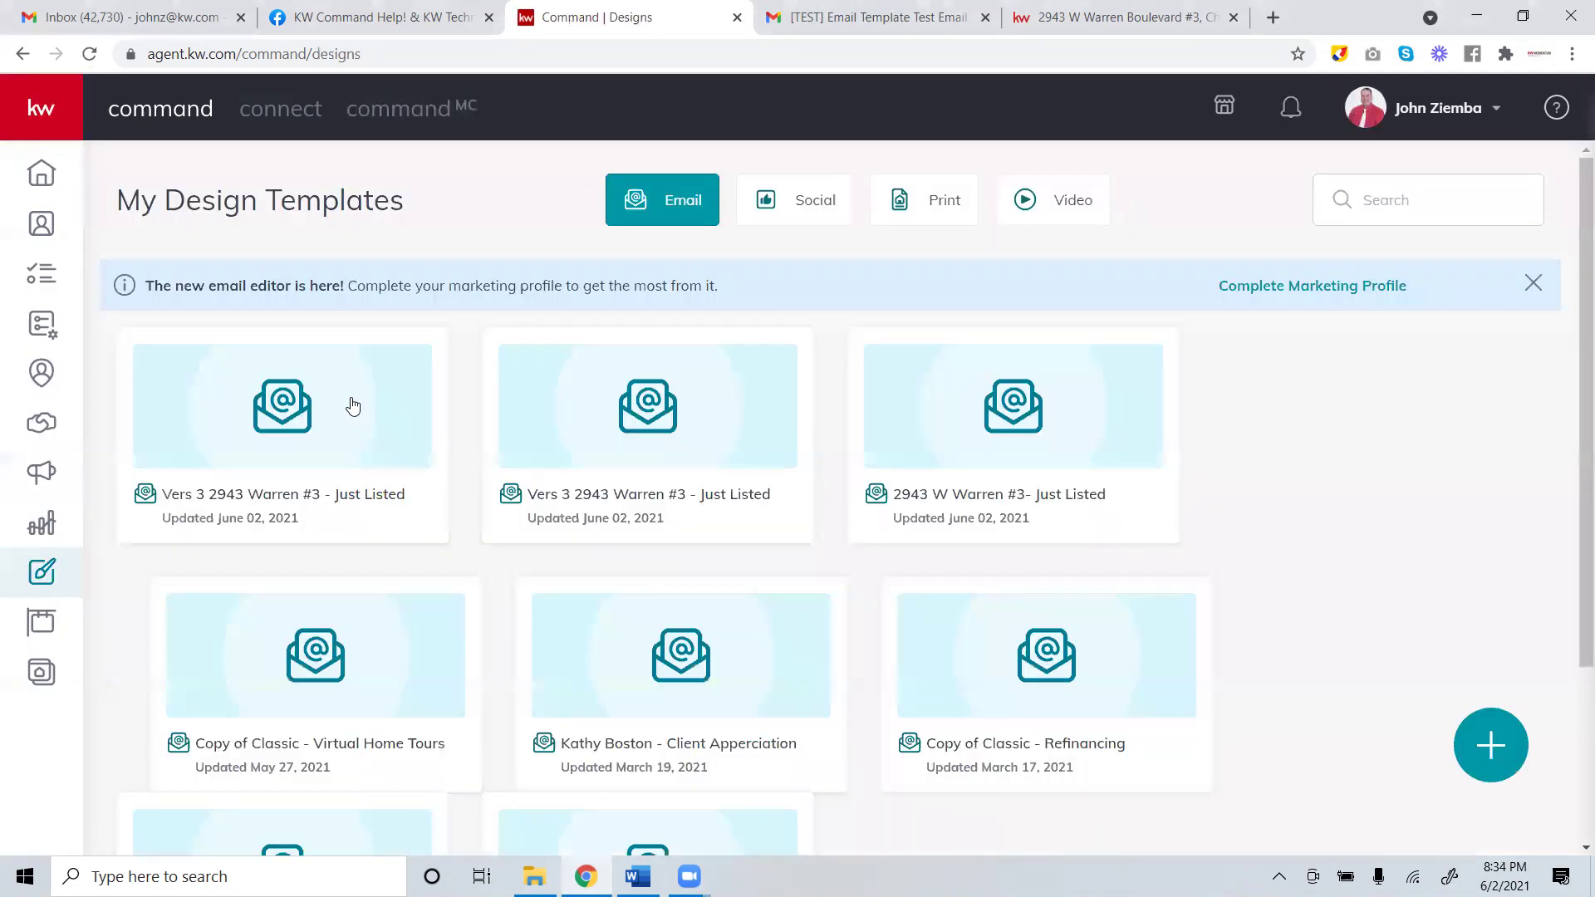
left_click(411, 372)
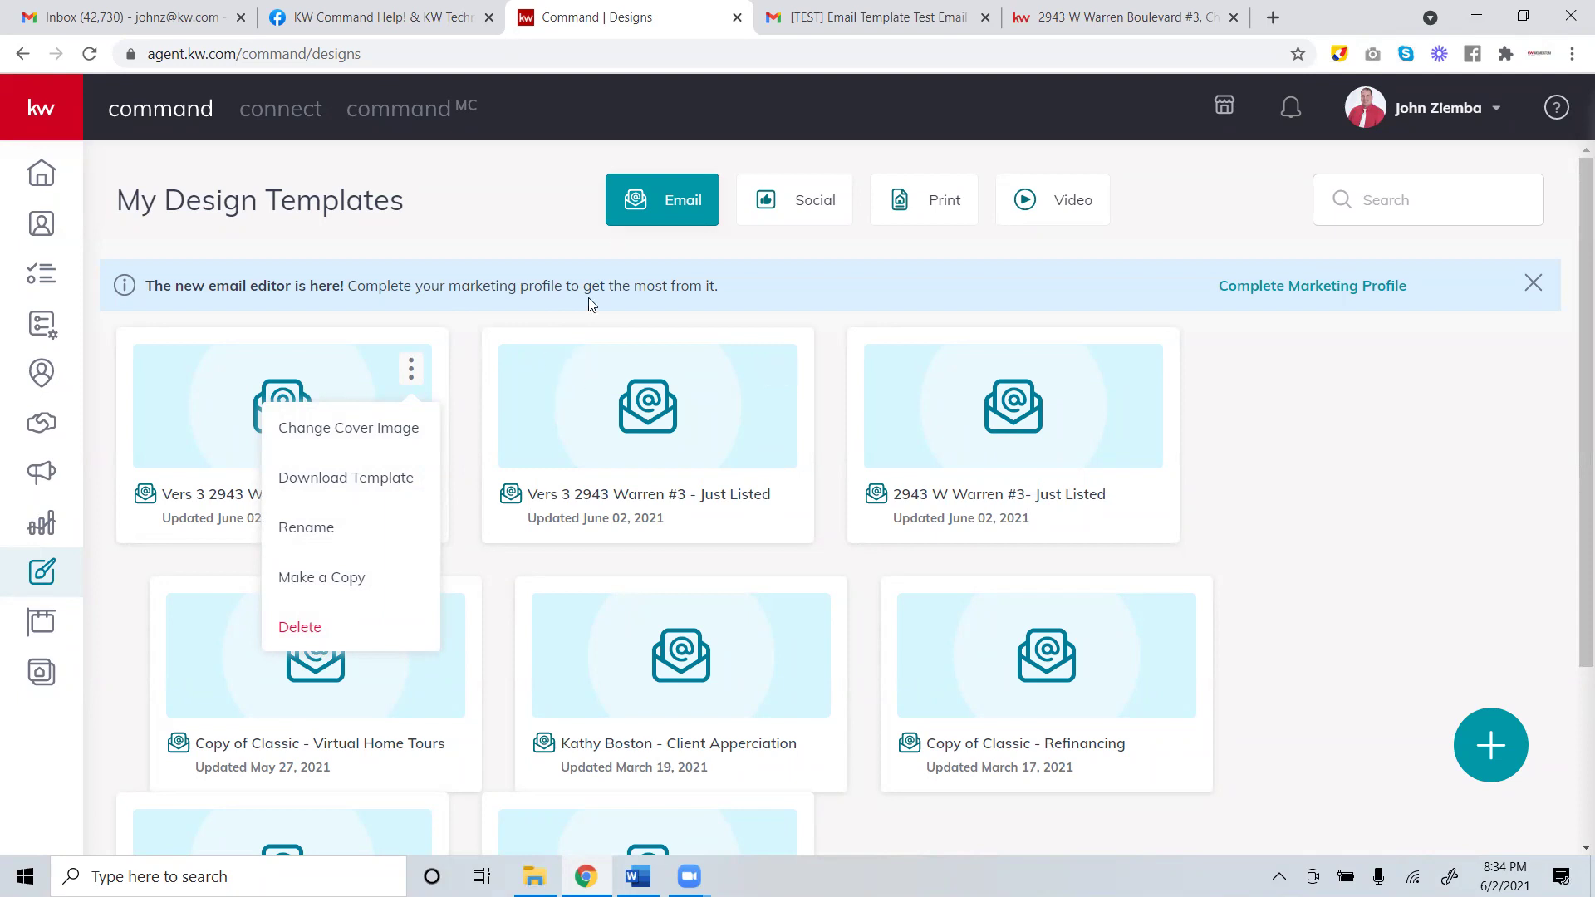
left_click(382, 331)
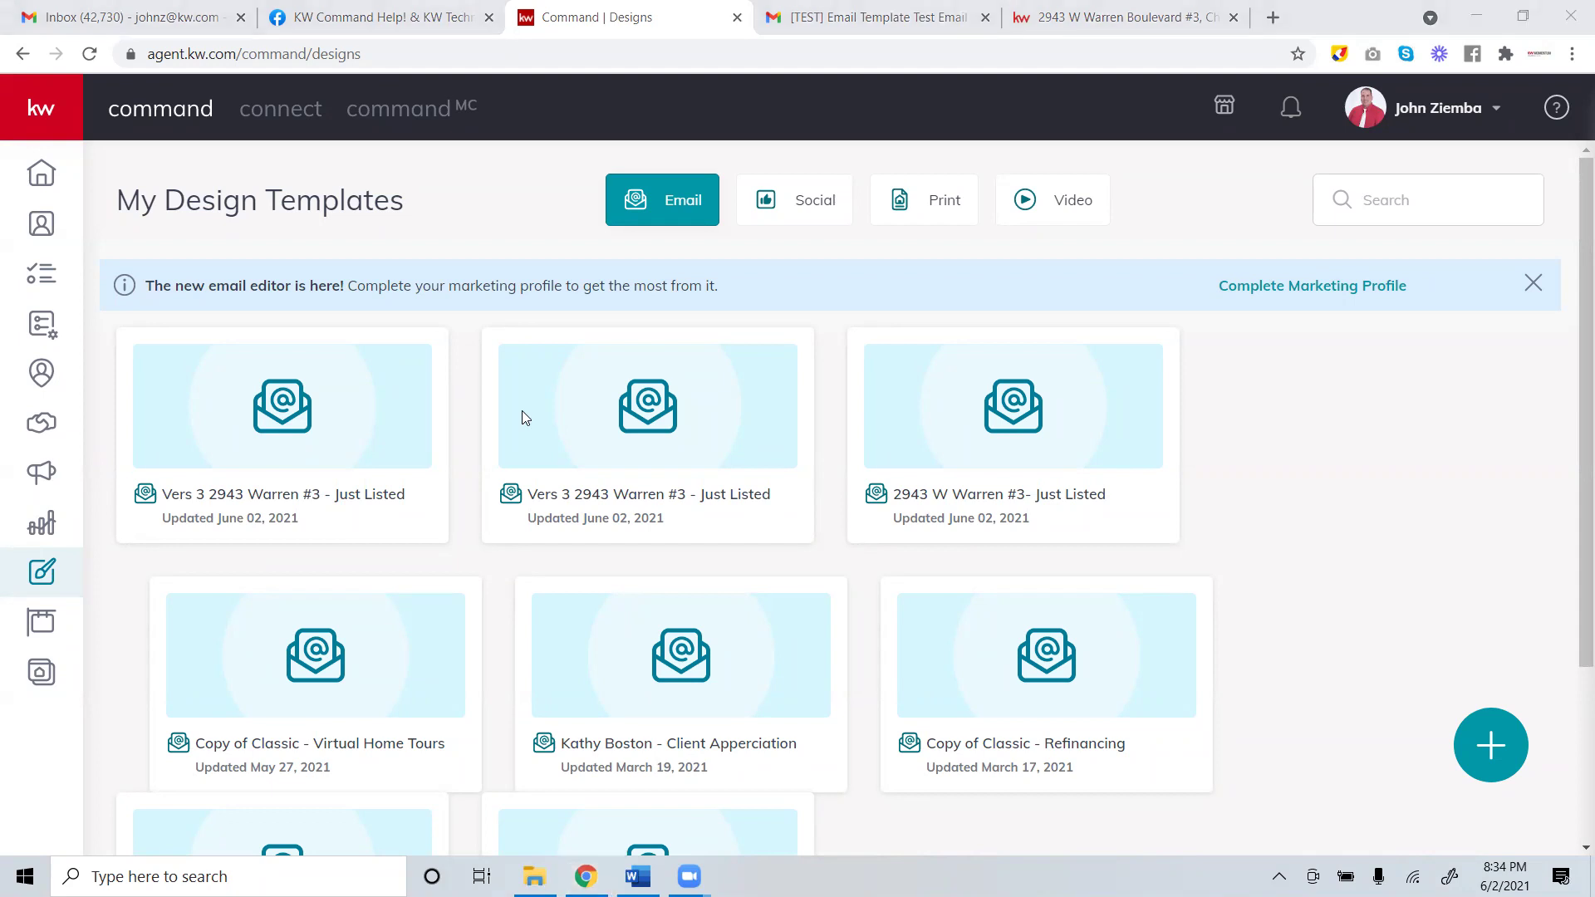
left_click(1263, 18)
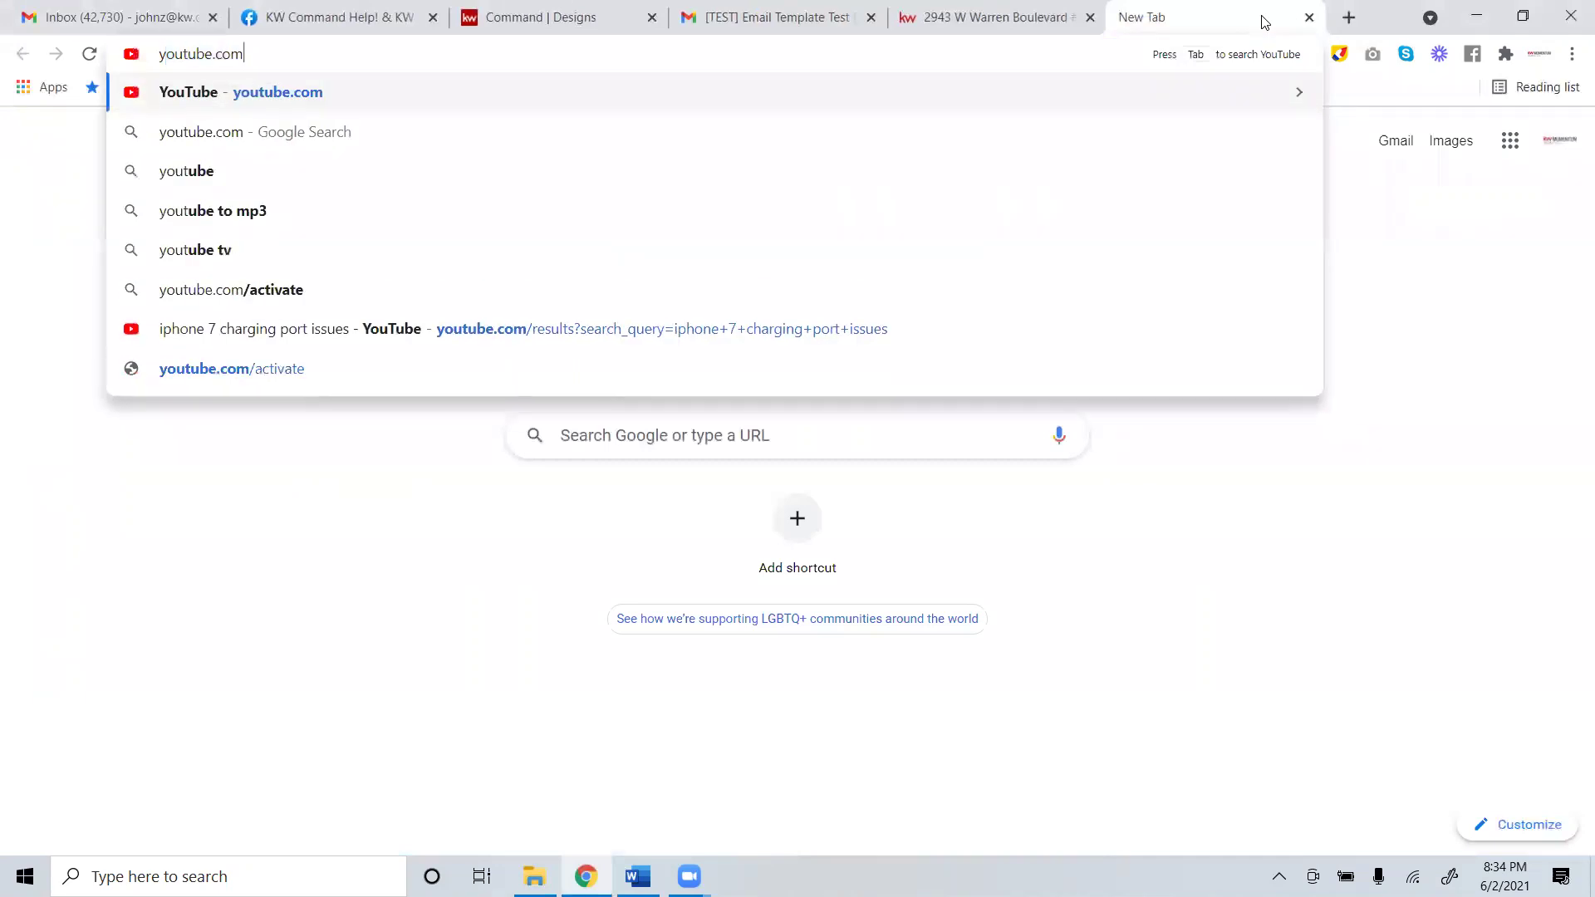
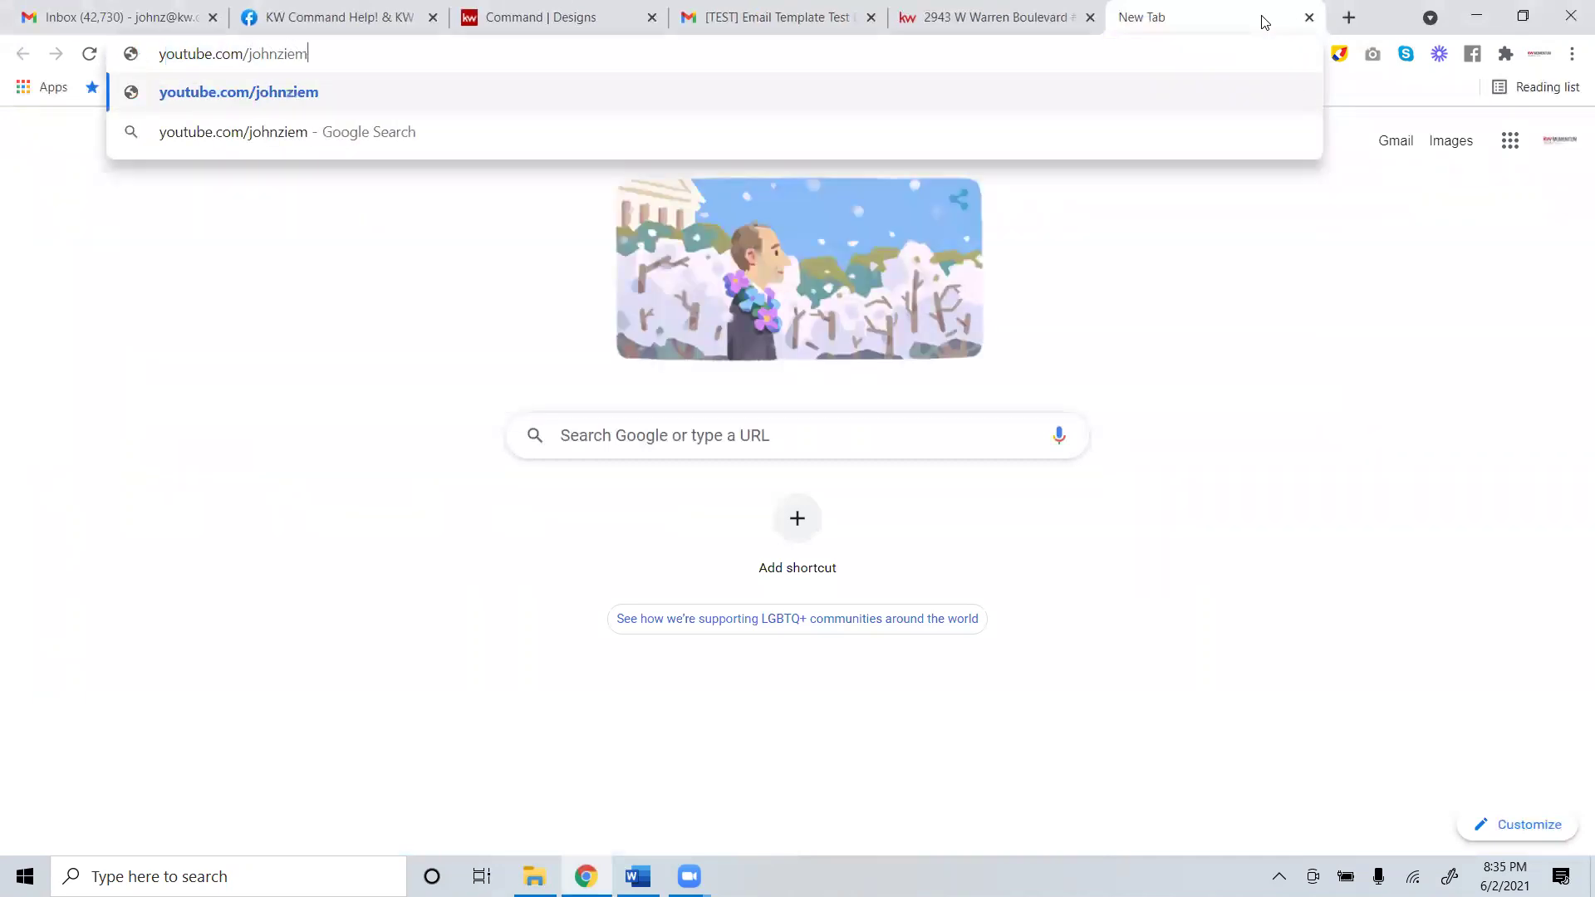
Load the agent's YouTube channel URL in the new tab, then switch back to the Command Designs tab.
key("Return")
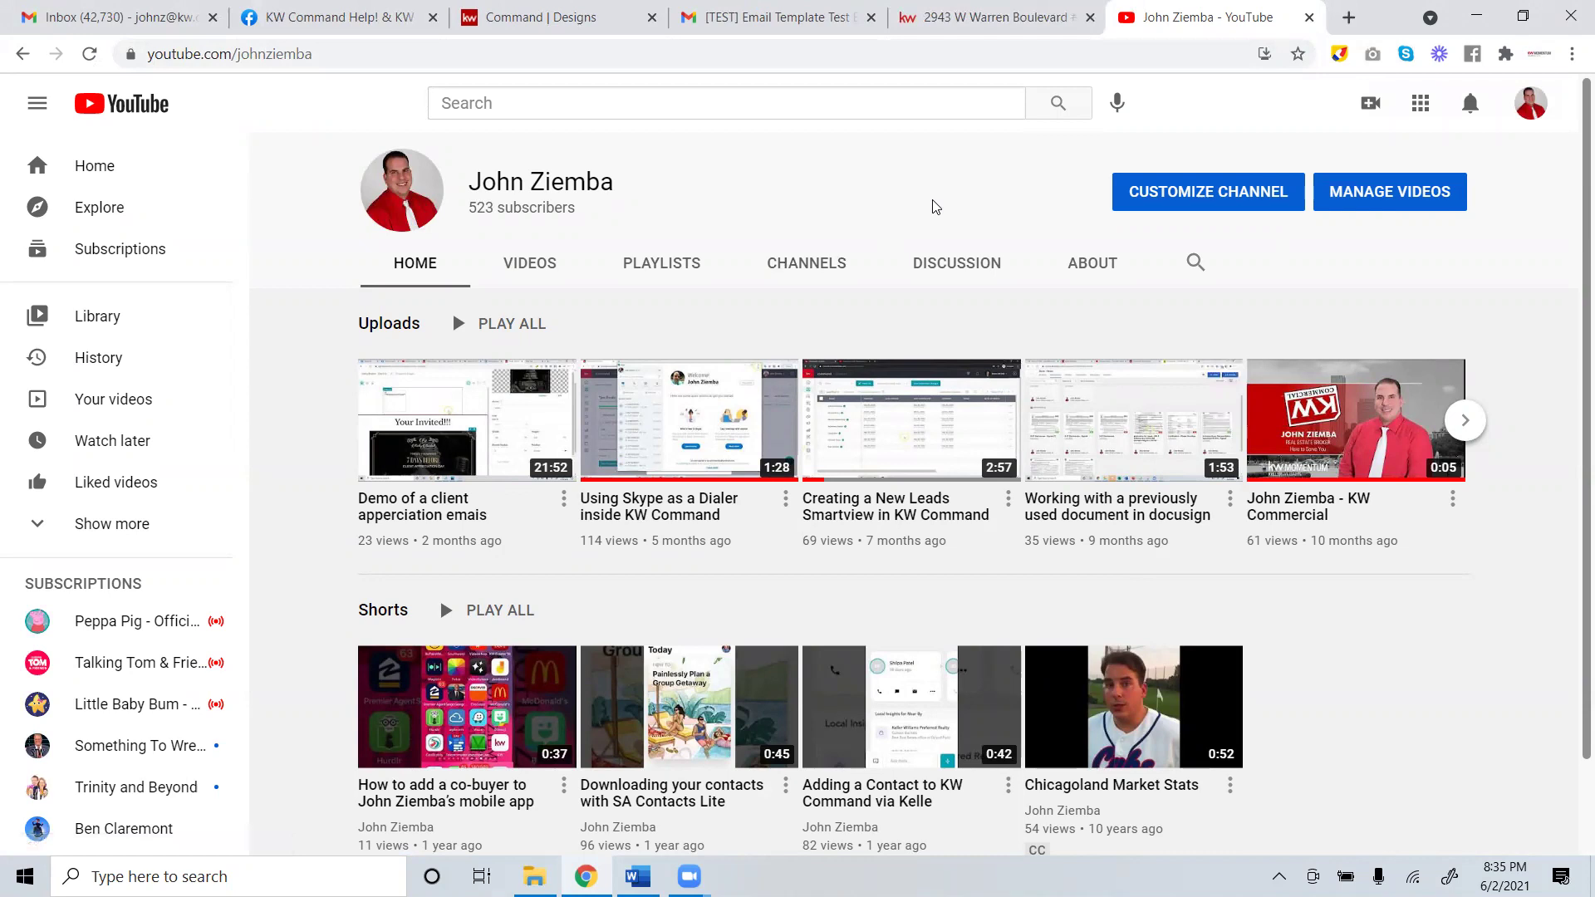
key("ctrl+shift+Tab")
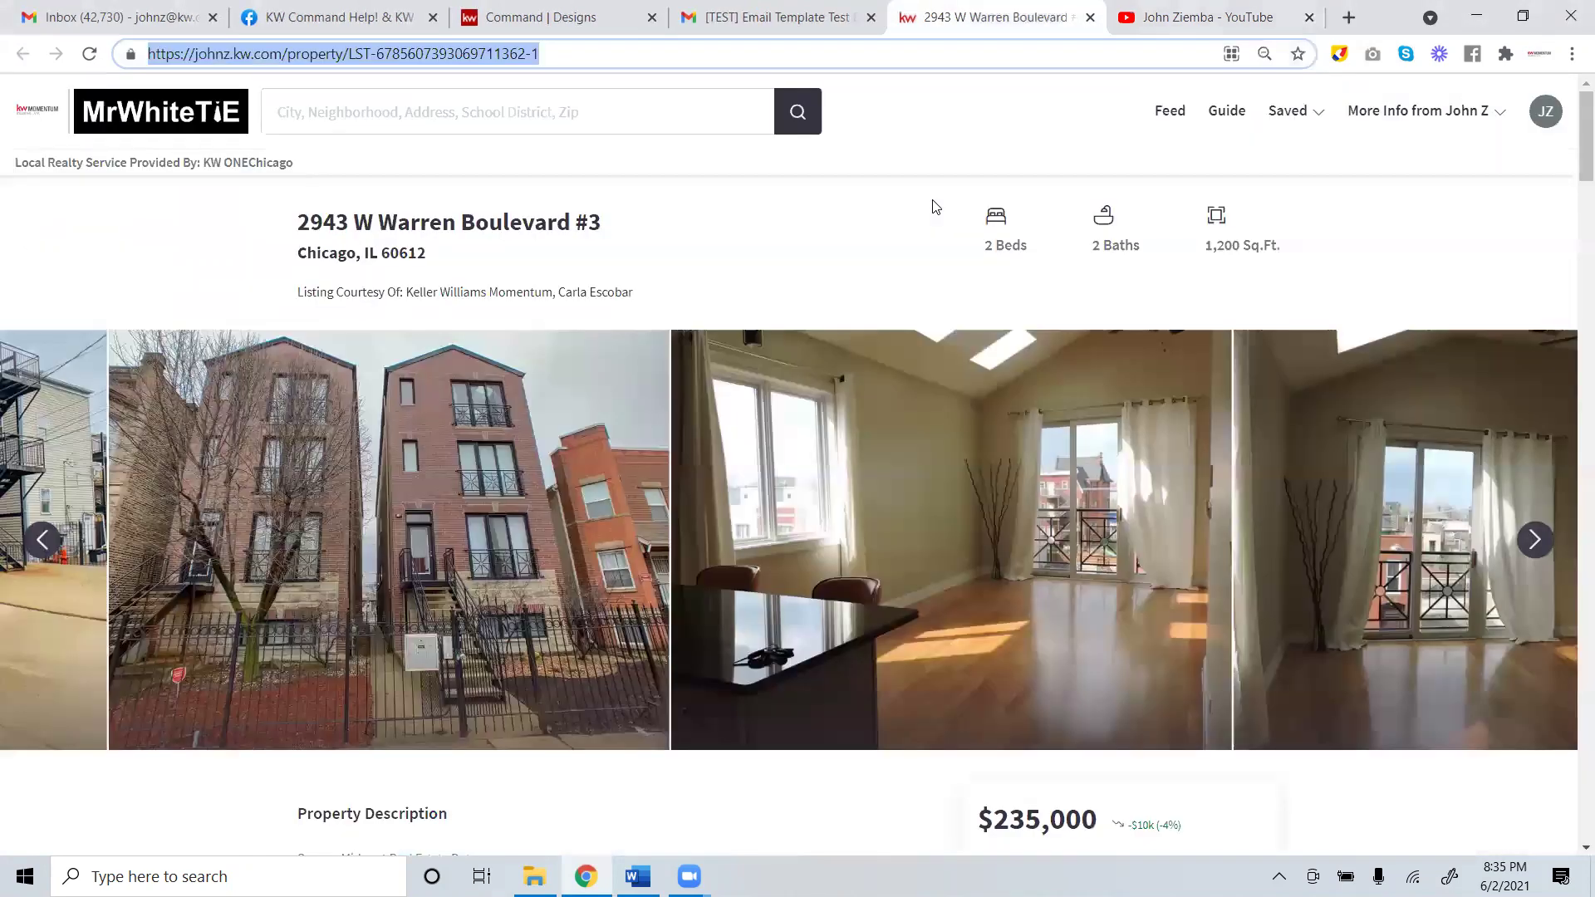
key("ctrl+Tab")
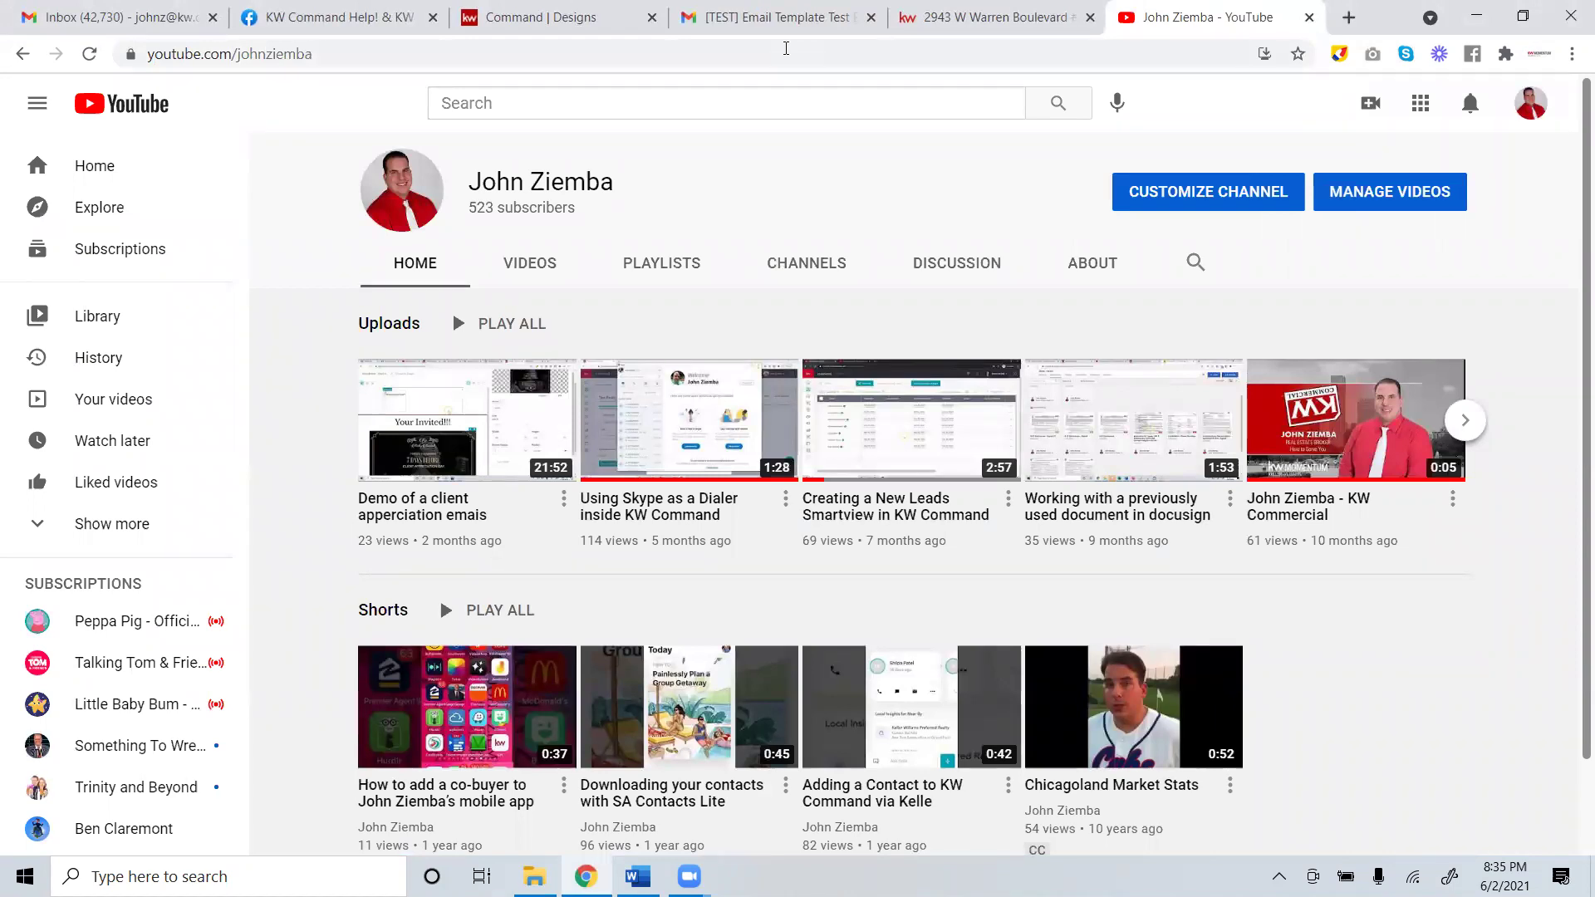
left_click(1015, 15)
left_click(766, 15)
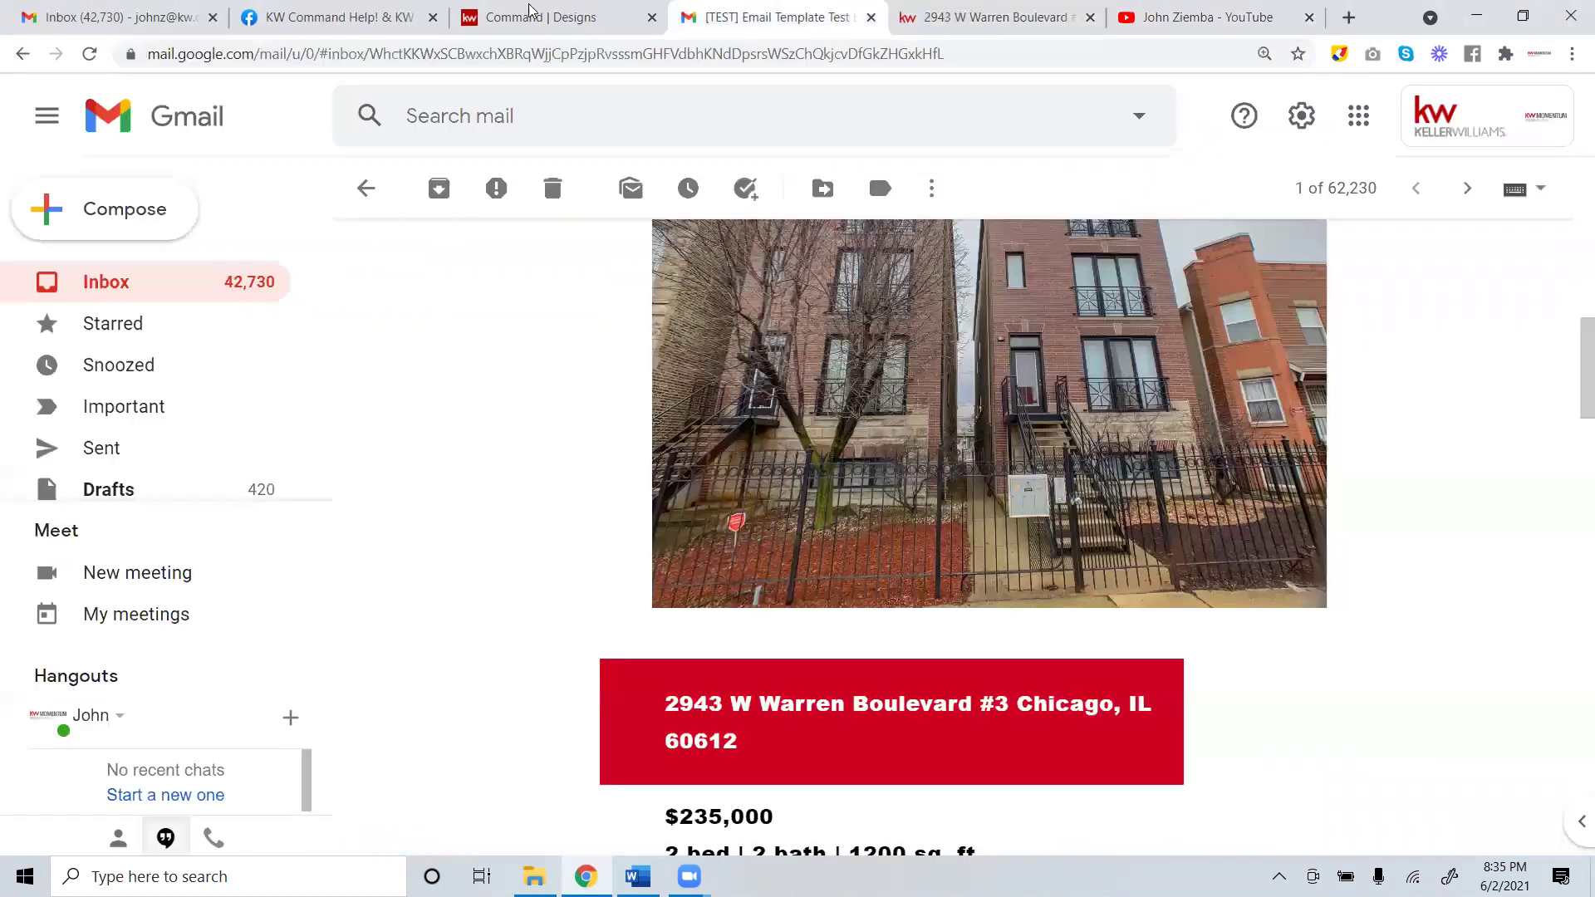
left_click(454, 16)
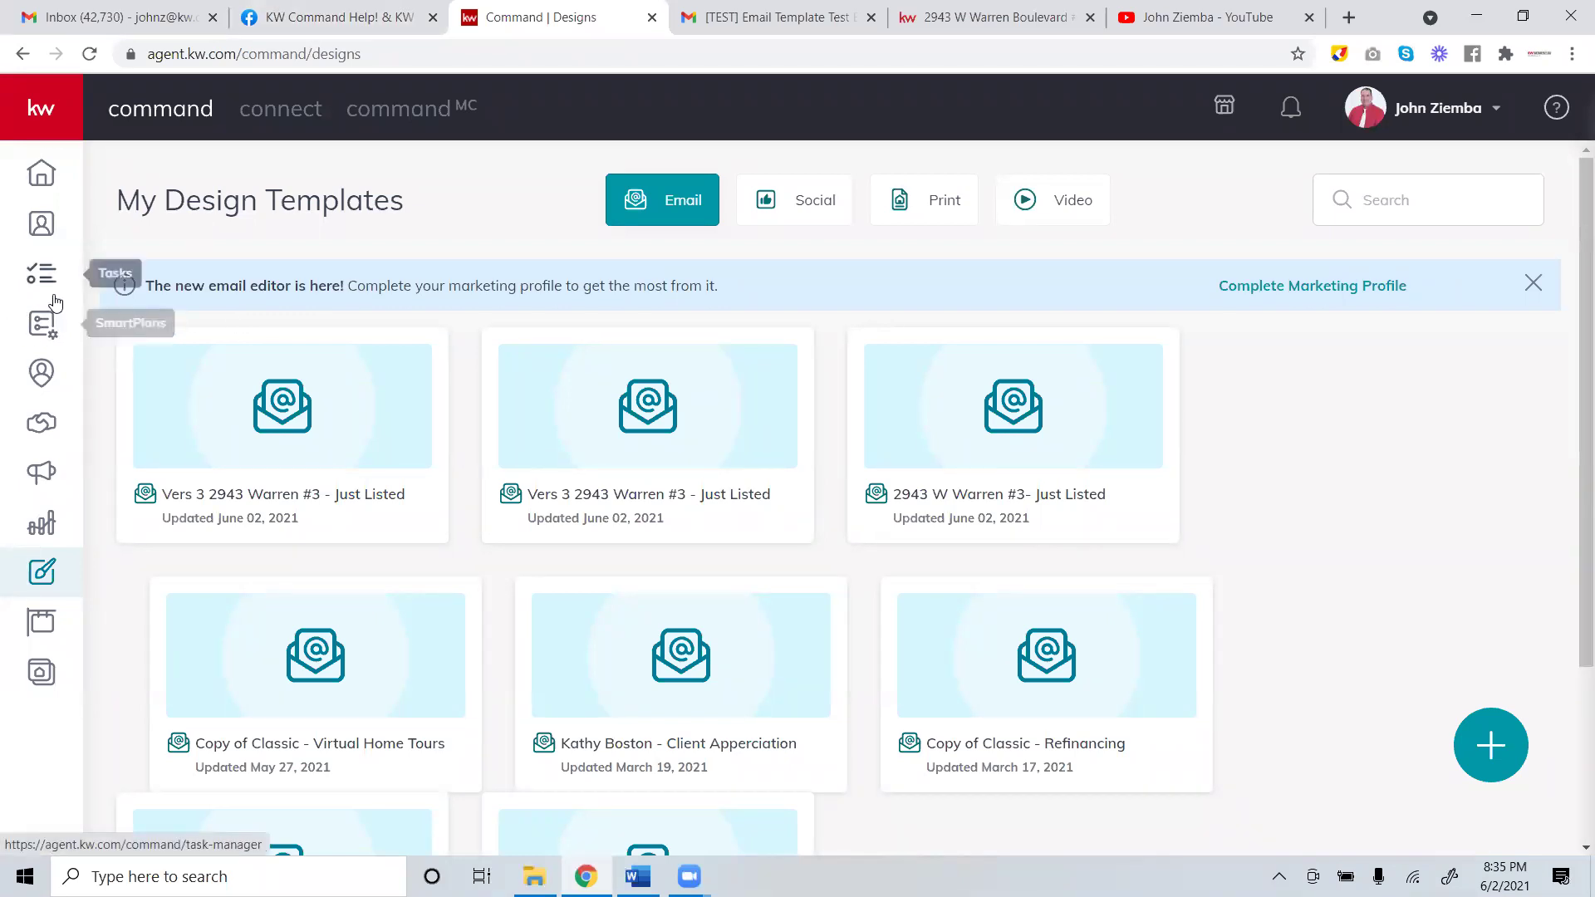
mouse_move(137, 341)
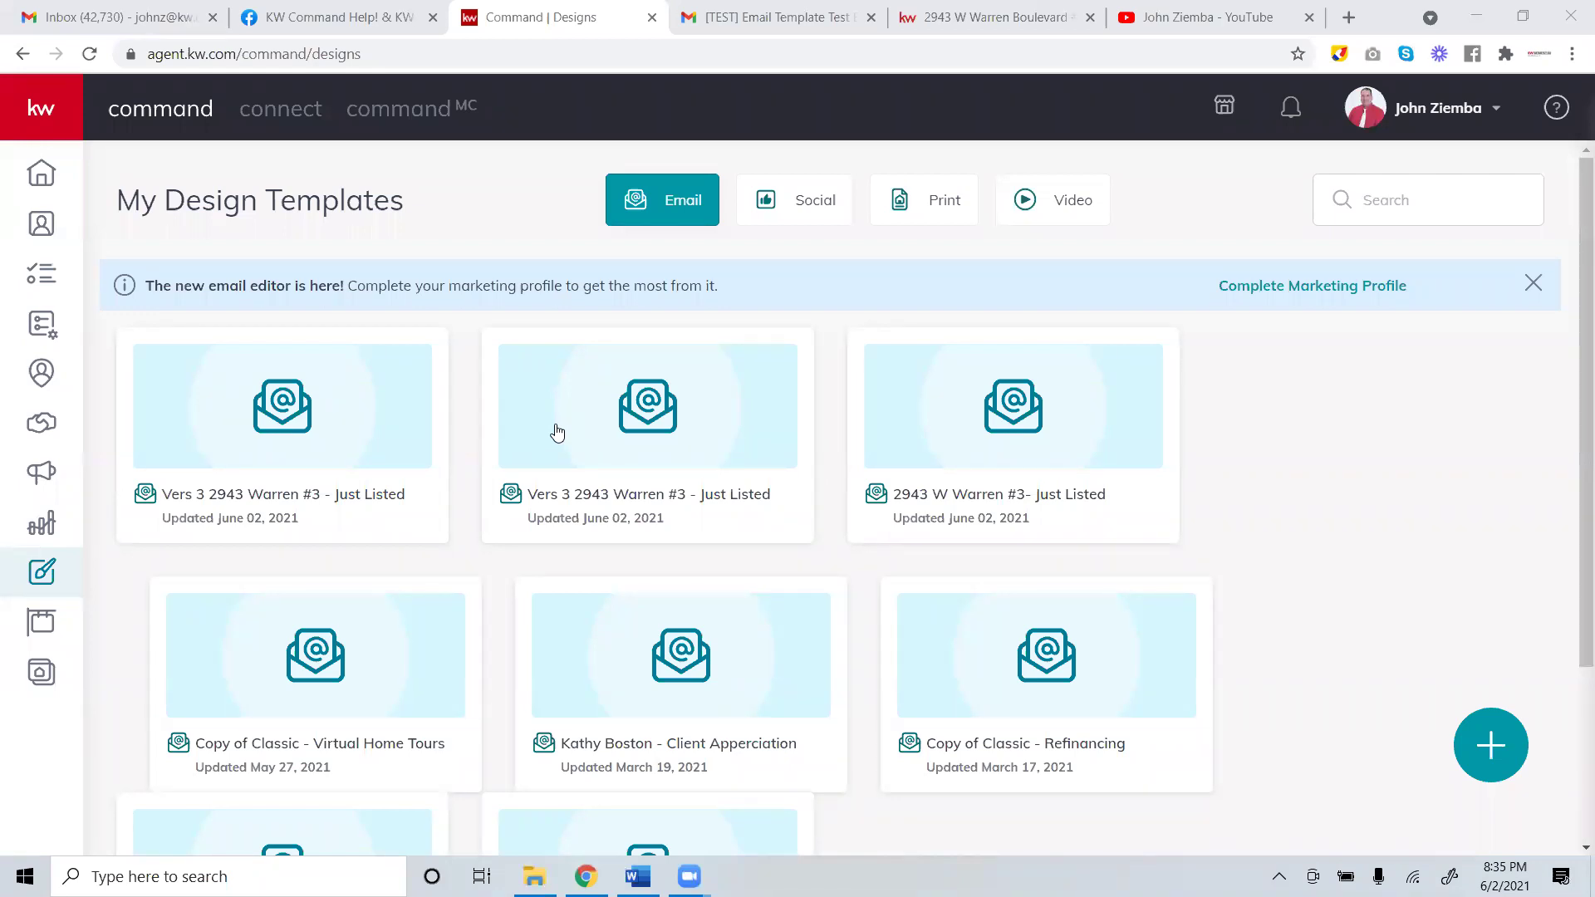
mouse_move(384, 497)
mouse_move(411, 370)
left_click(409, 374)
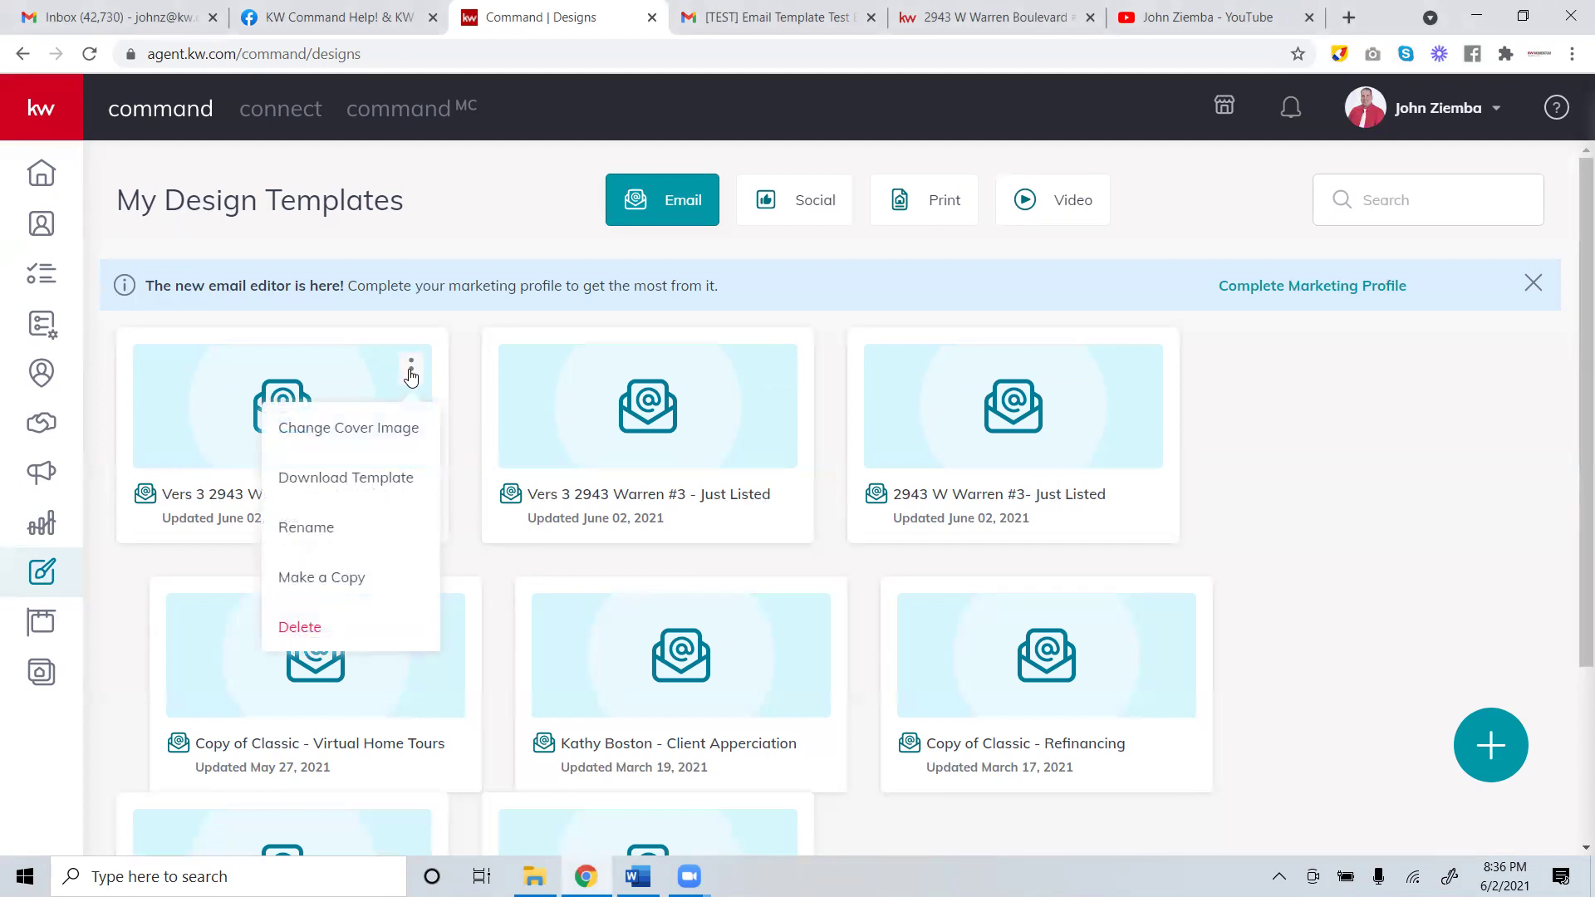
left_click(357, 587)
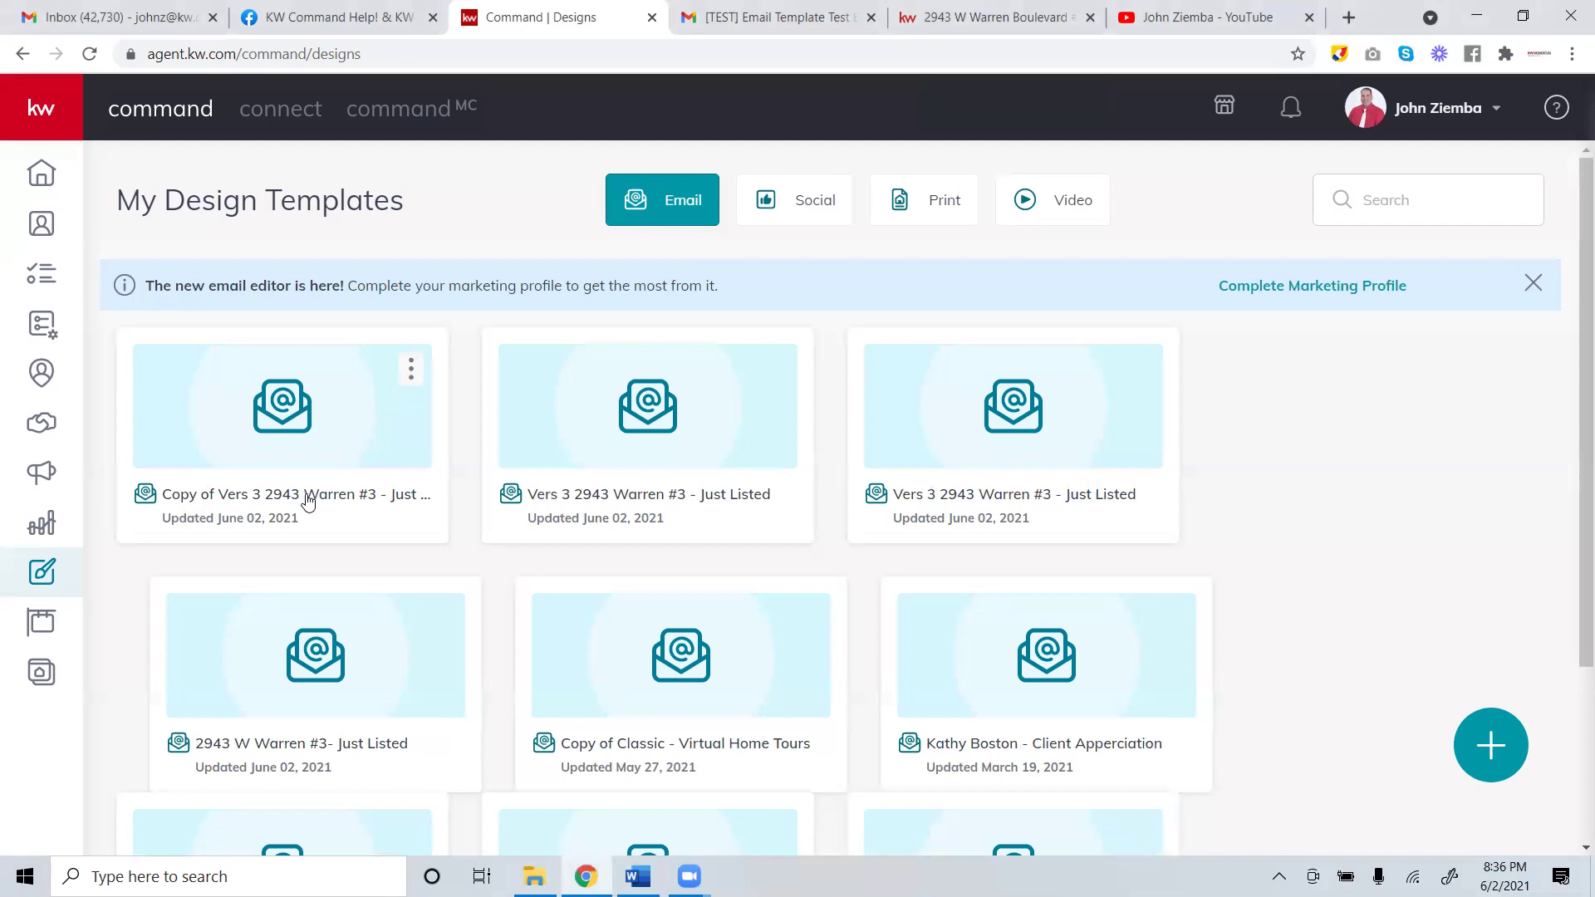
left_click(319, 422)
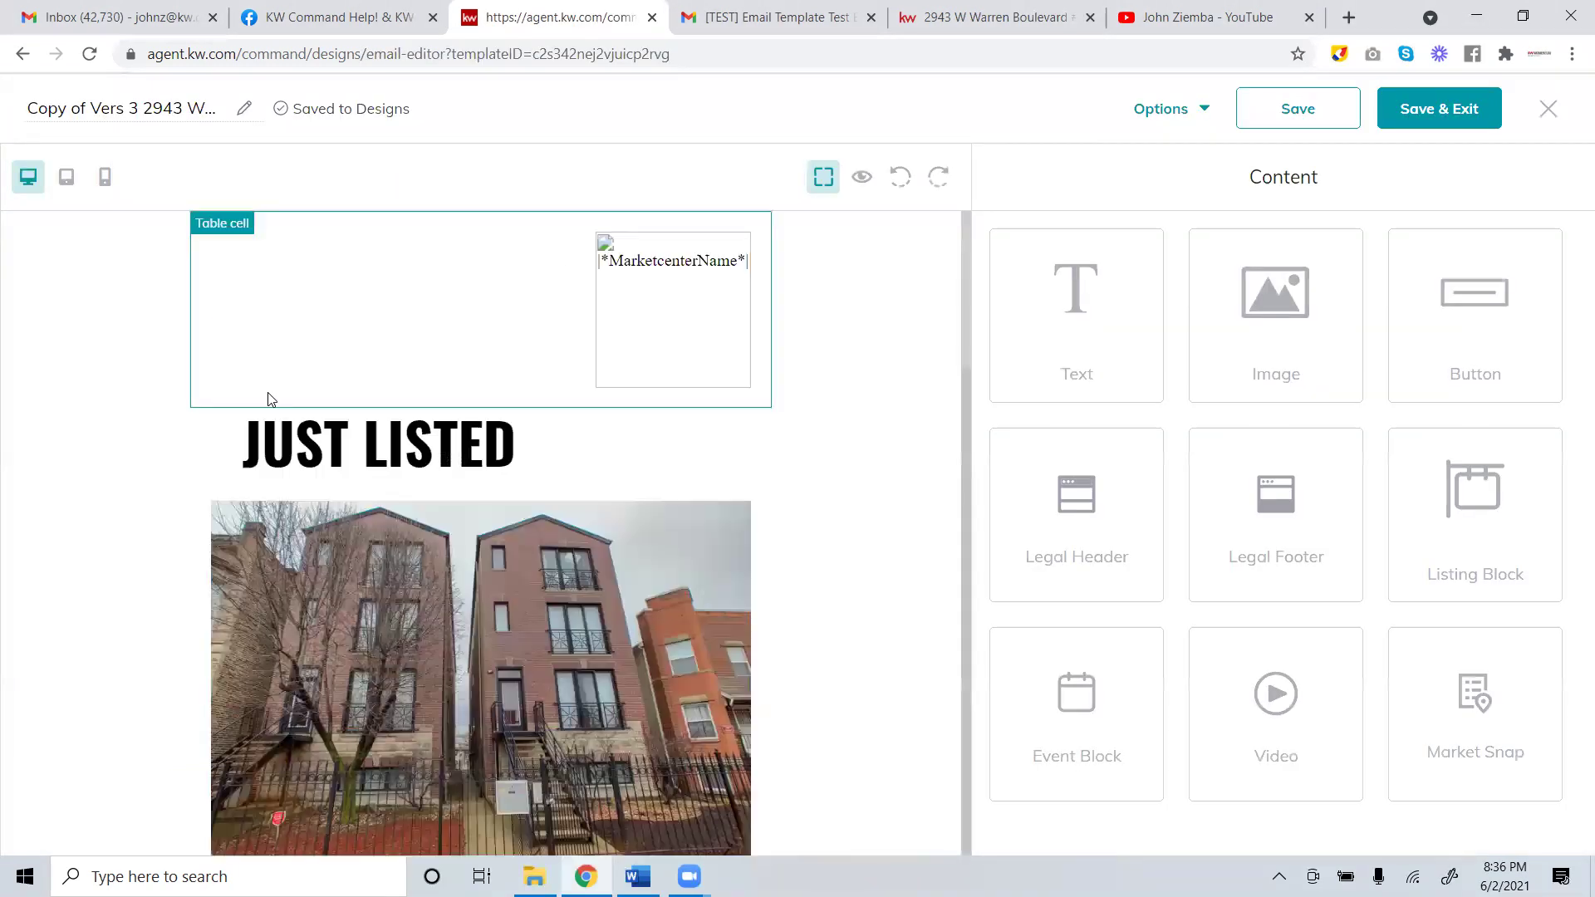
Edit the design title, deleting 'Copy of' and replacing 'Just Listed' with 'Under Contract'.
left_click(87, 109)
double_click(96, 110)
left_click(113, 115)
left_click_drag(84, 111, 4, 109)
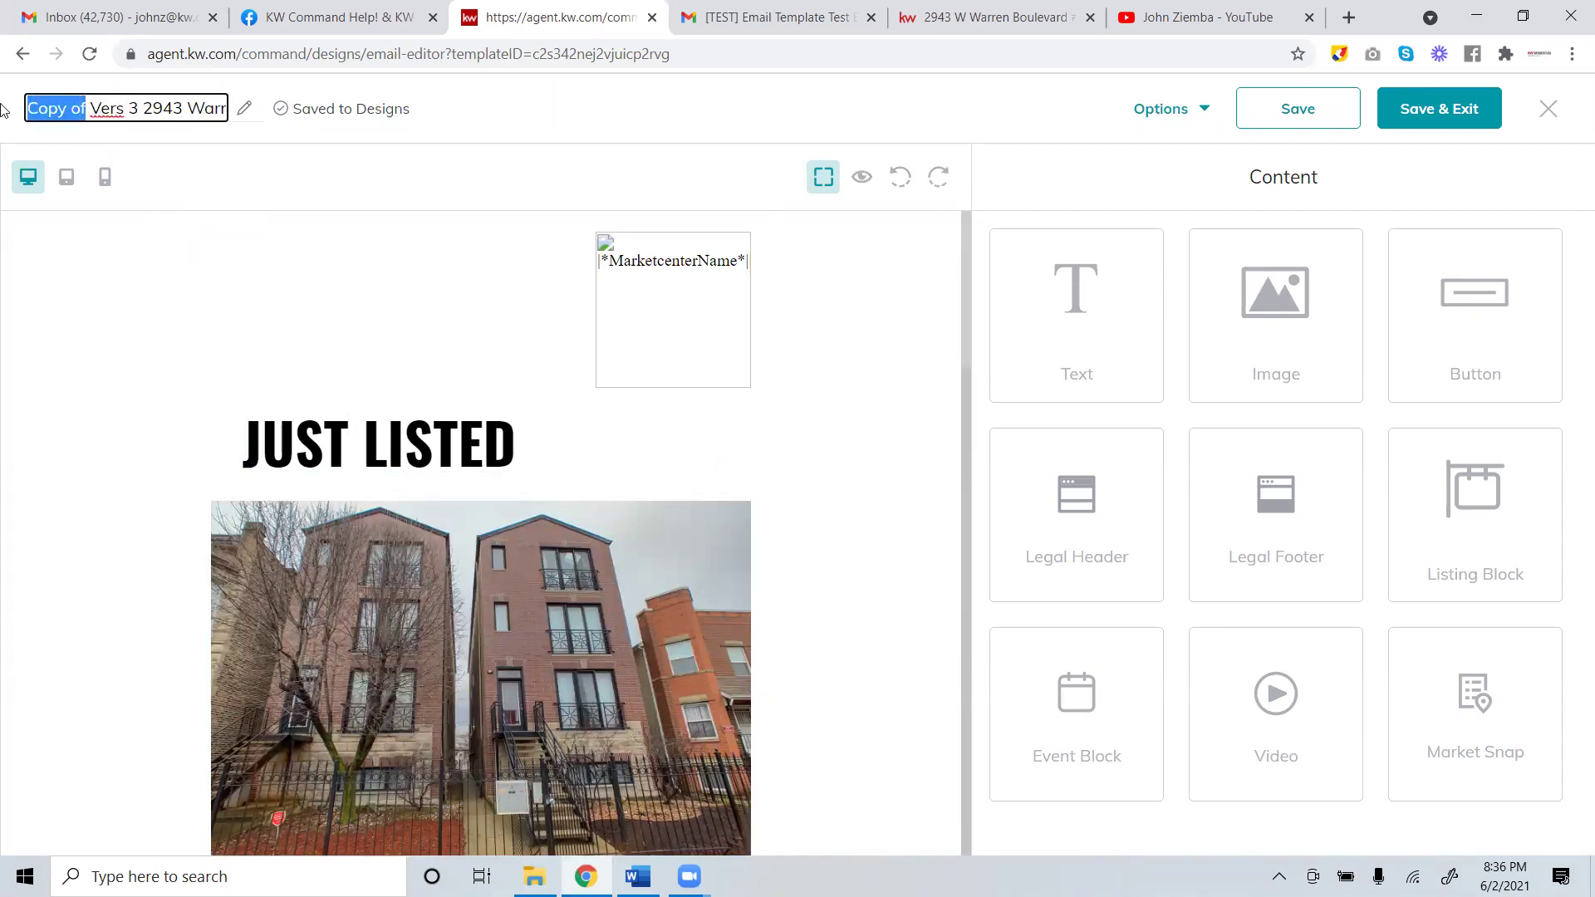
key("BackSpace")
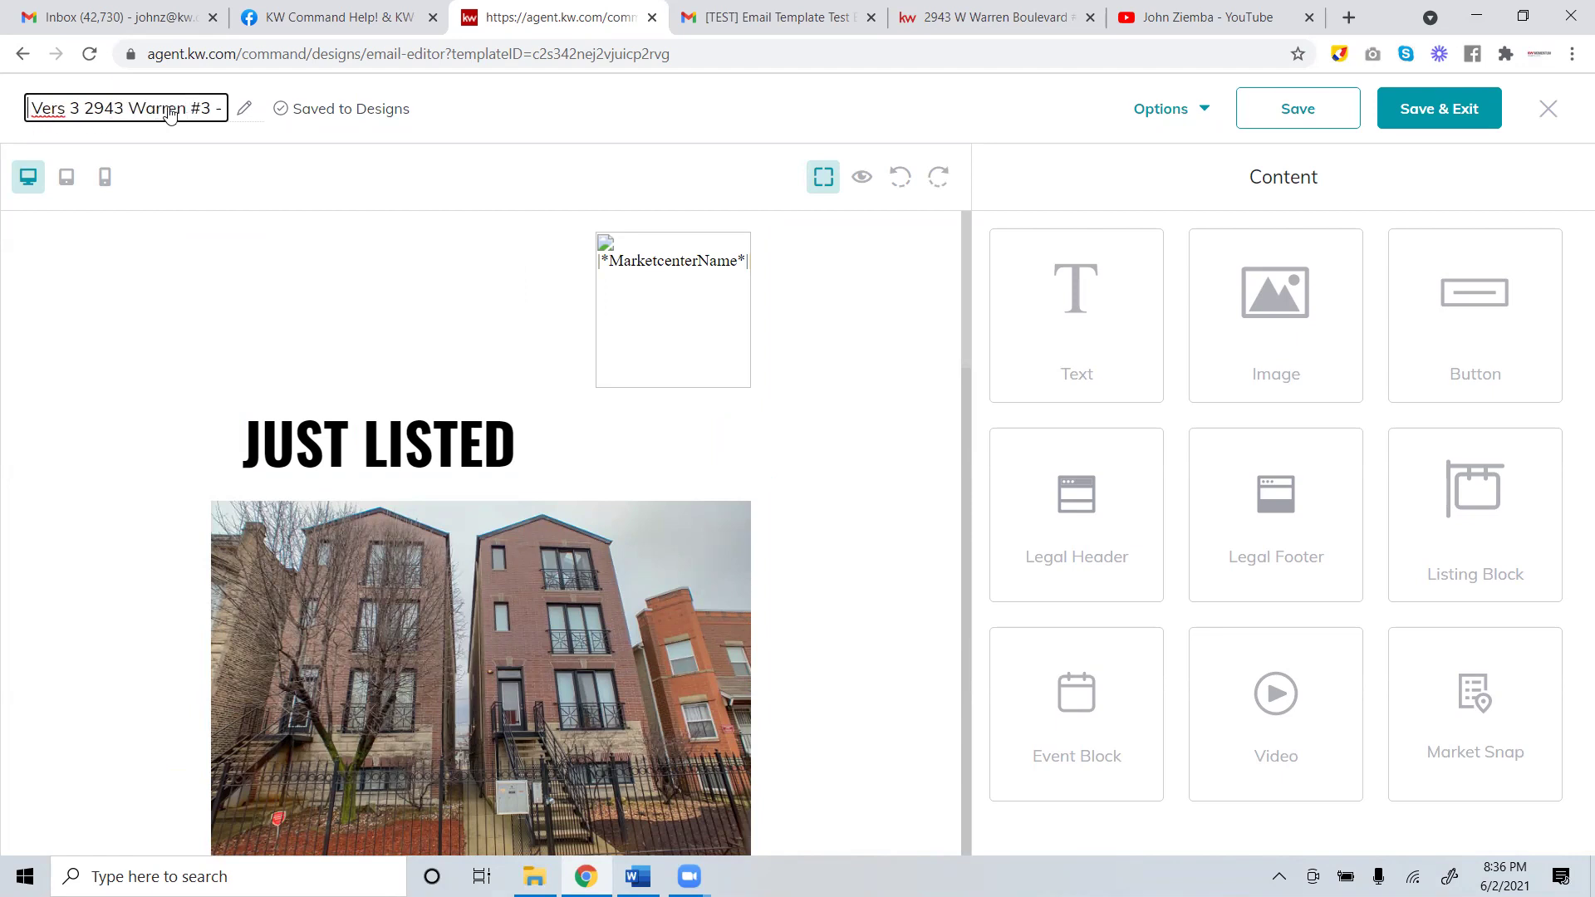
left_click_drag(67, 115, 270, 110)
left_click(196, 108)
type("Under Contra")
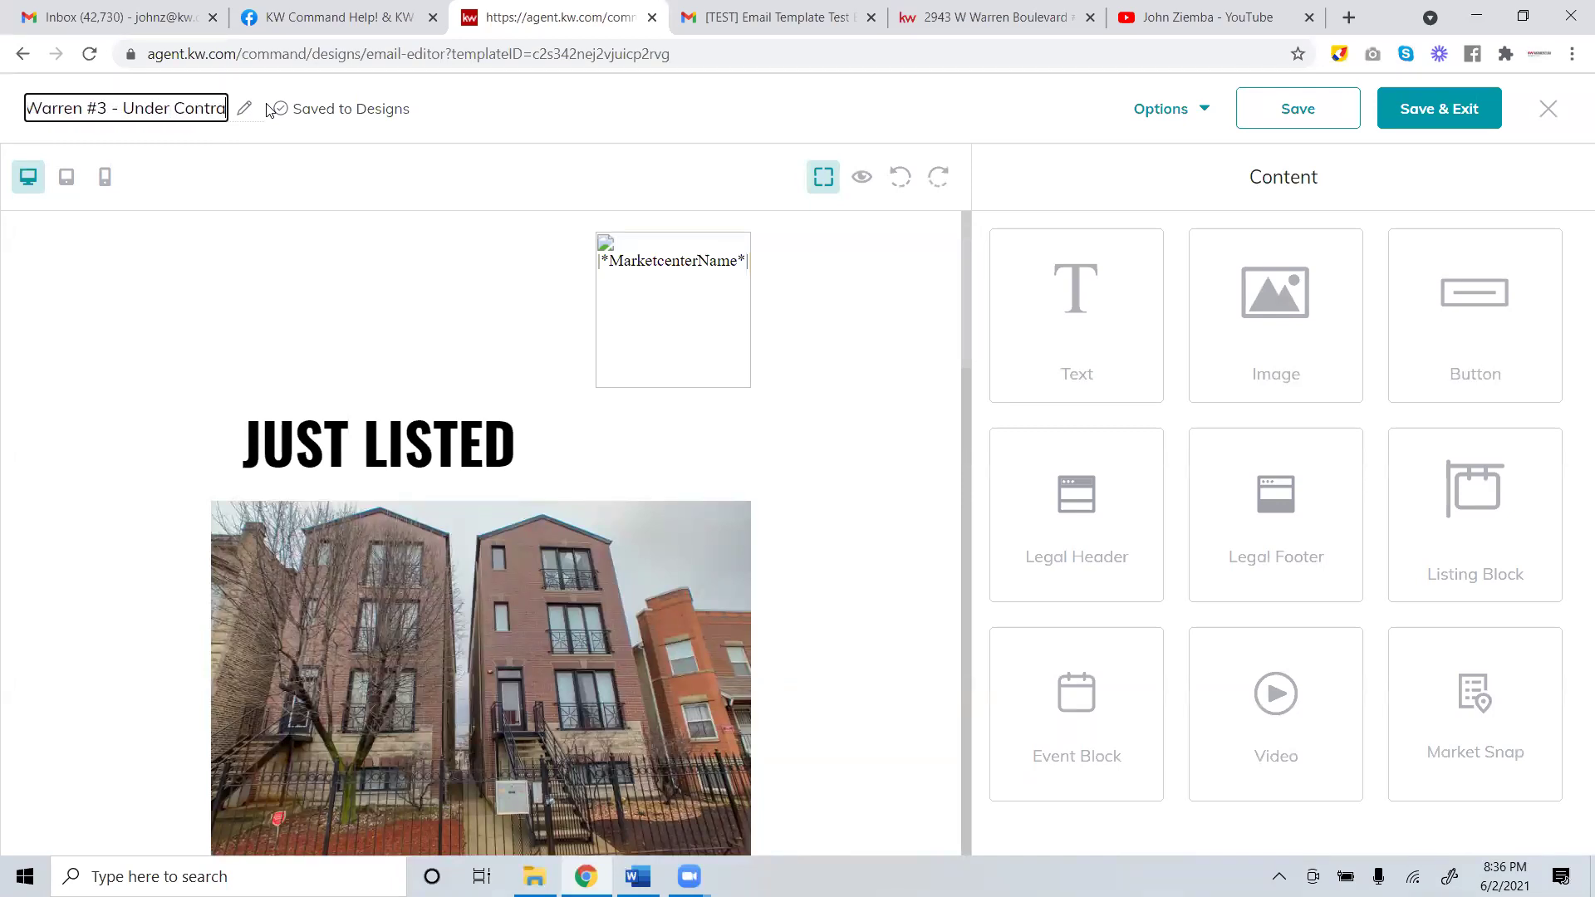
type("ct")
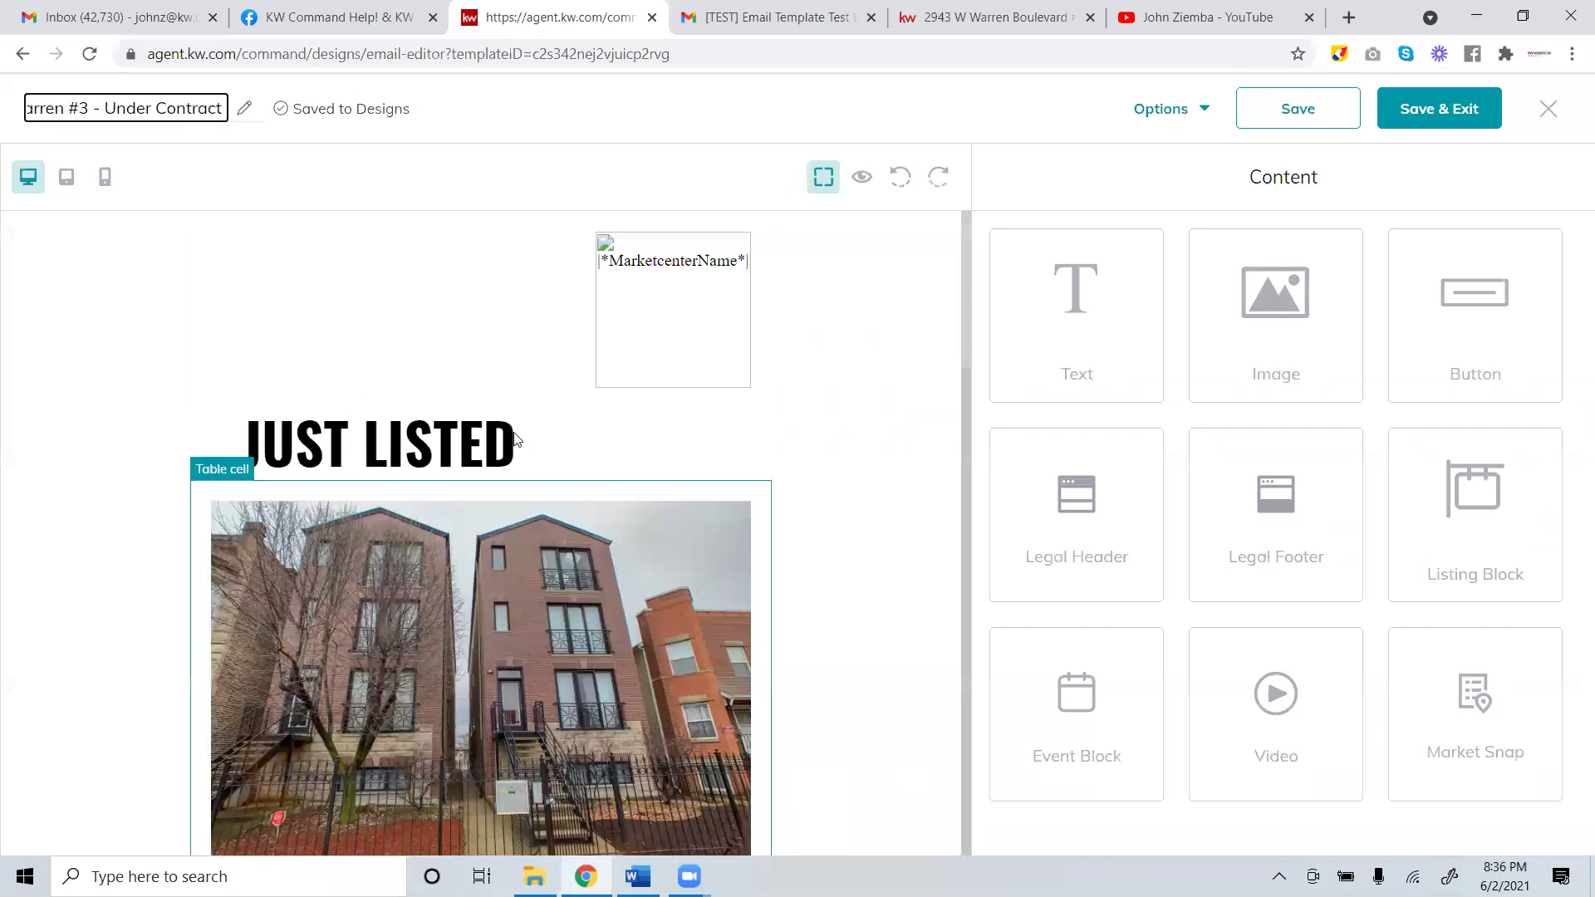
left_click(415, 447)
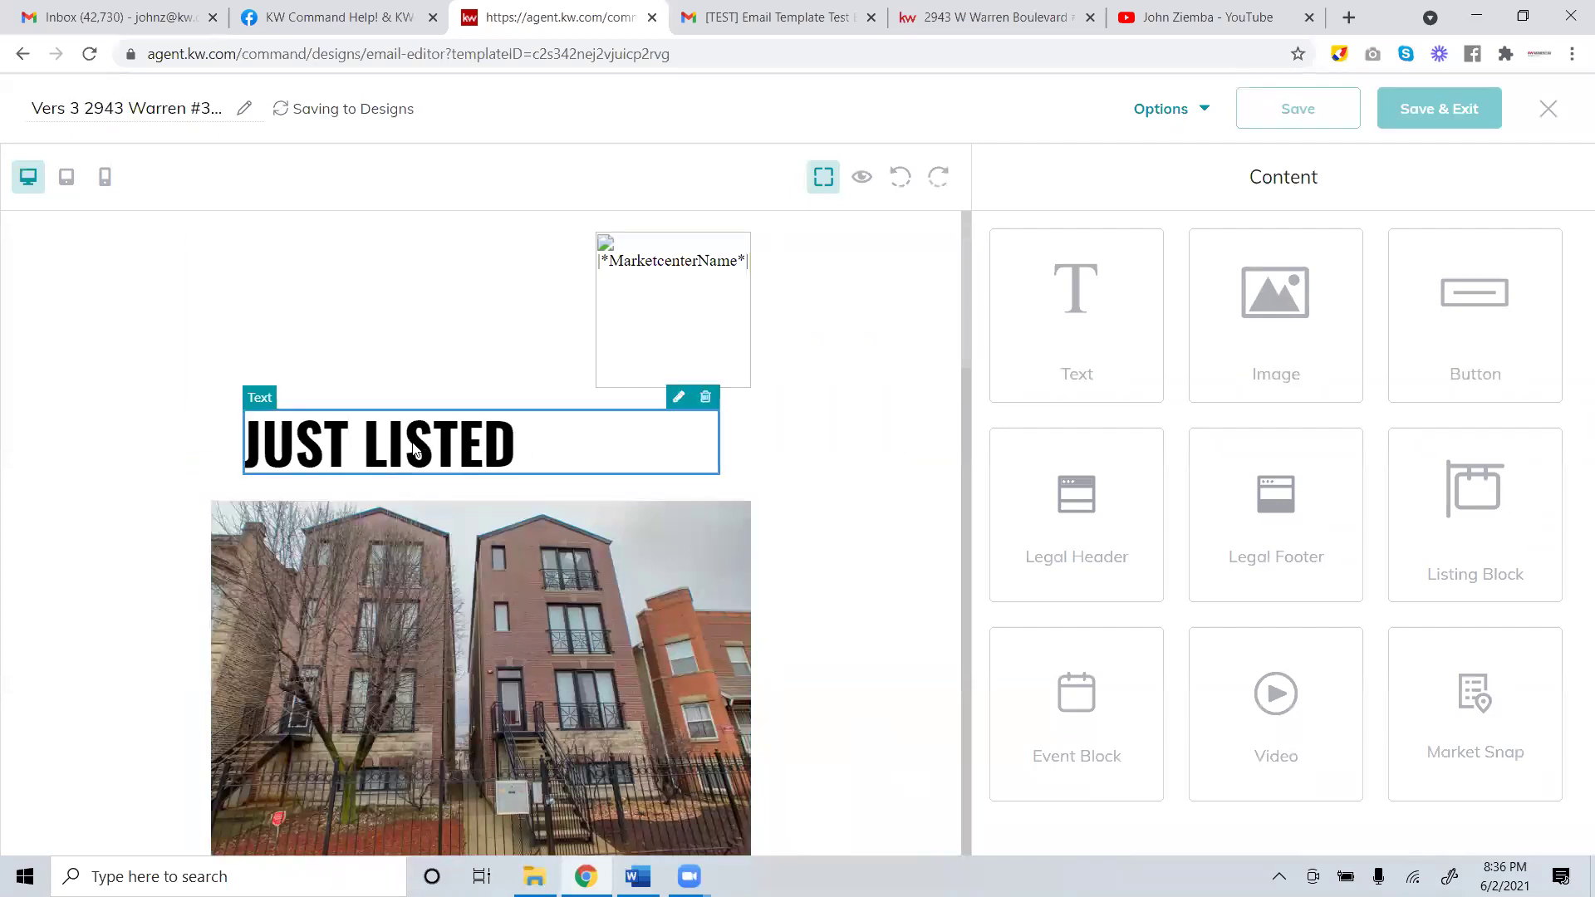
Replace the JUST LISTED headline text with 'Under Contract in 3 days'.
left_click(678, 397)
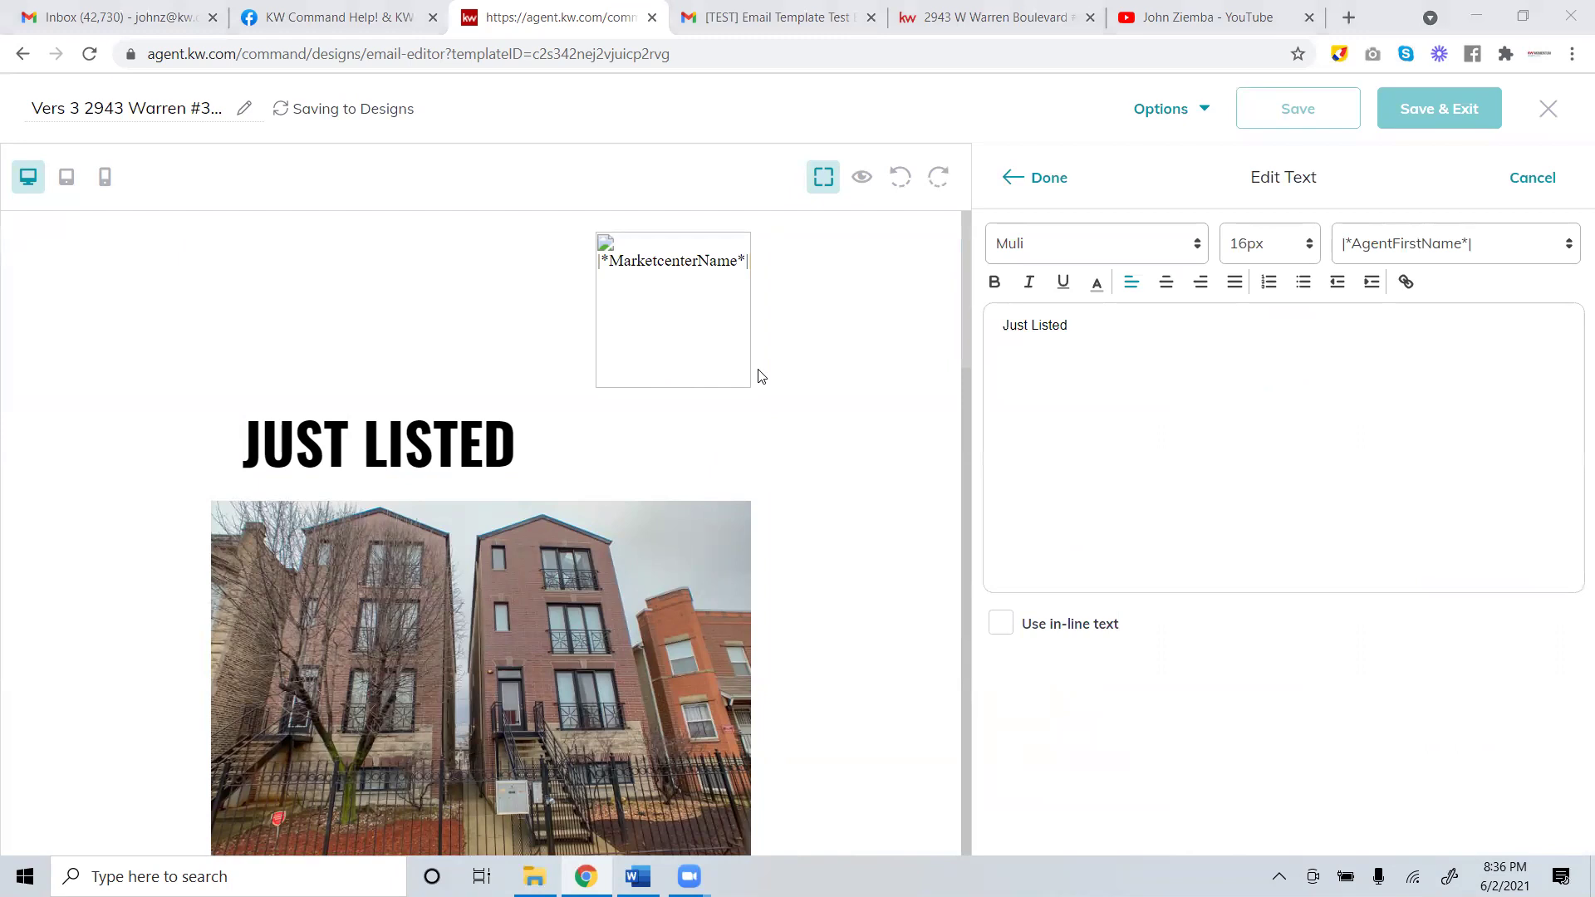
key("ctrl+a")
type("Und")
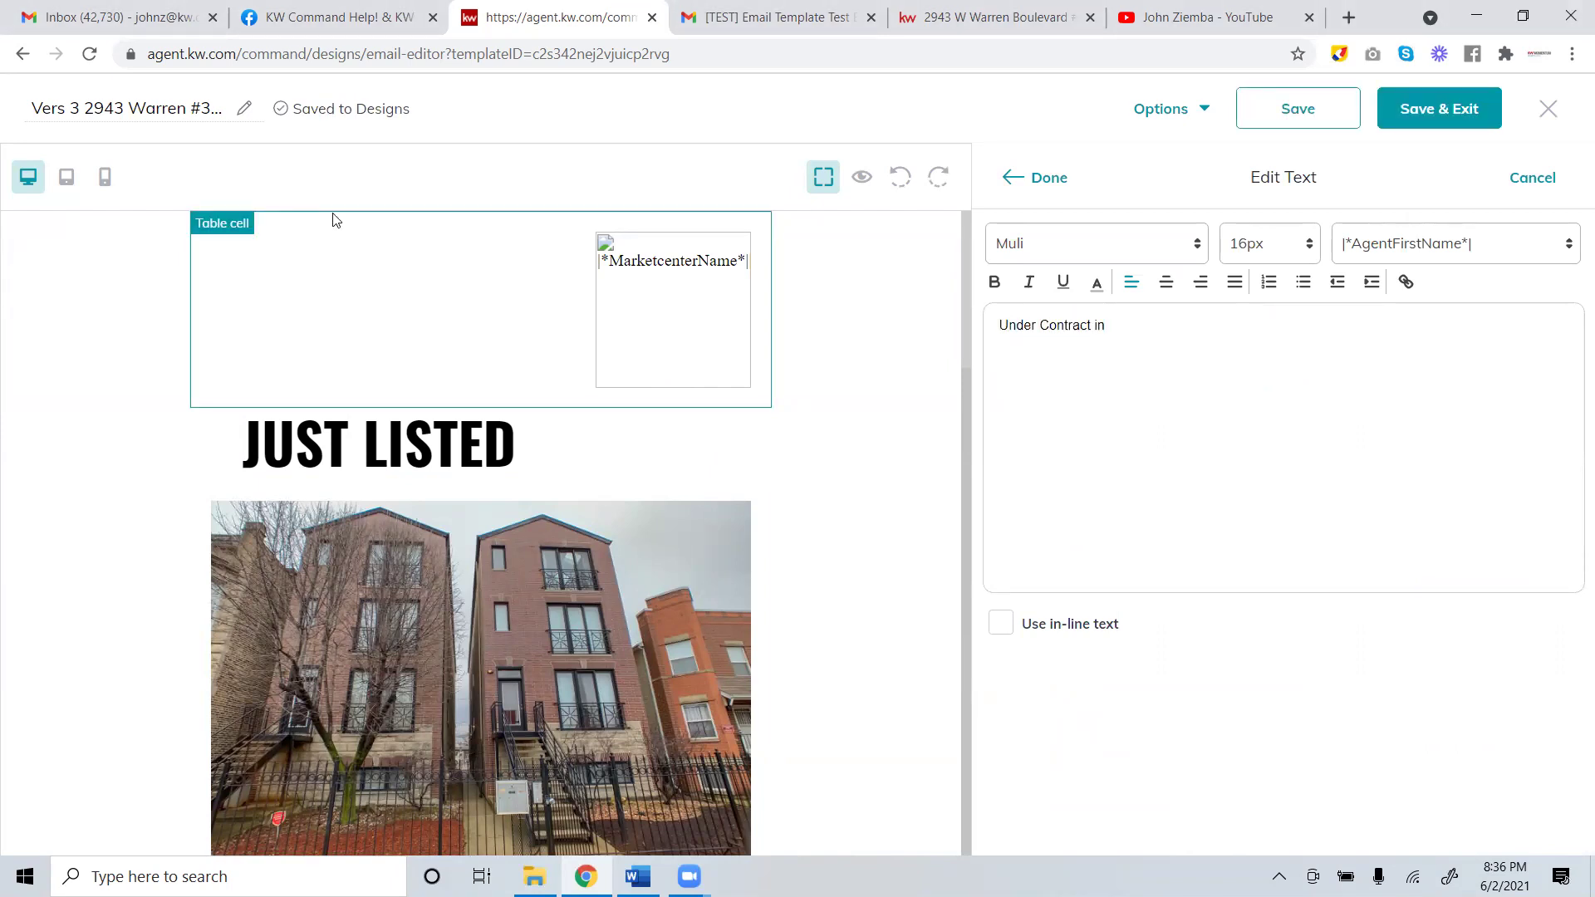
left_click(335, 220)
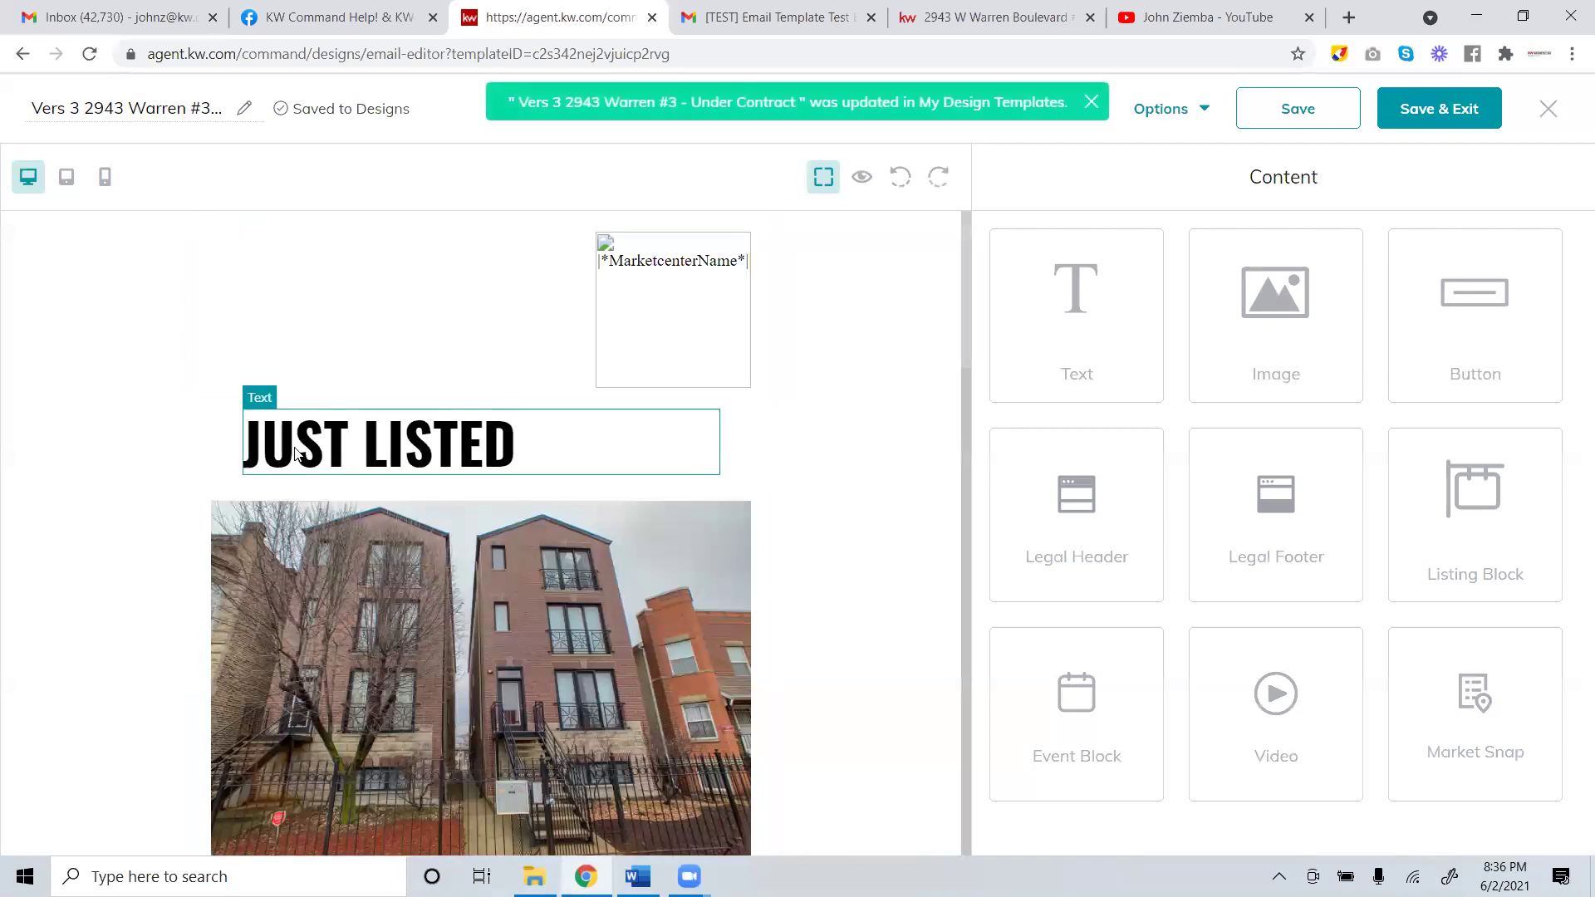
left_click(297, 453)
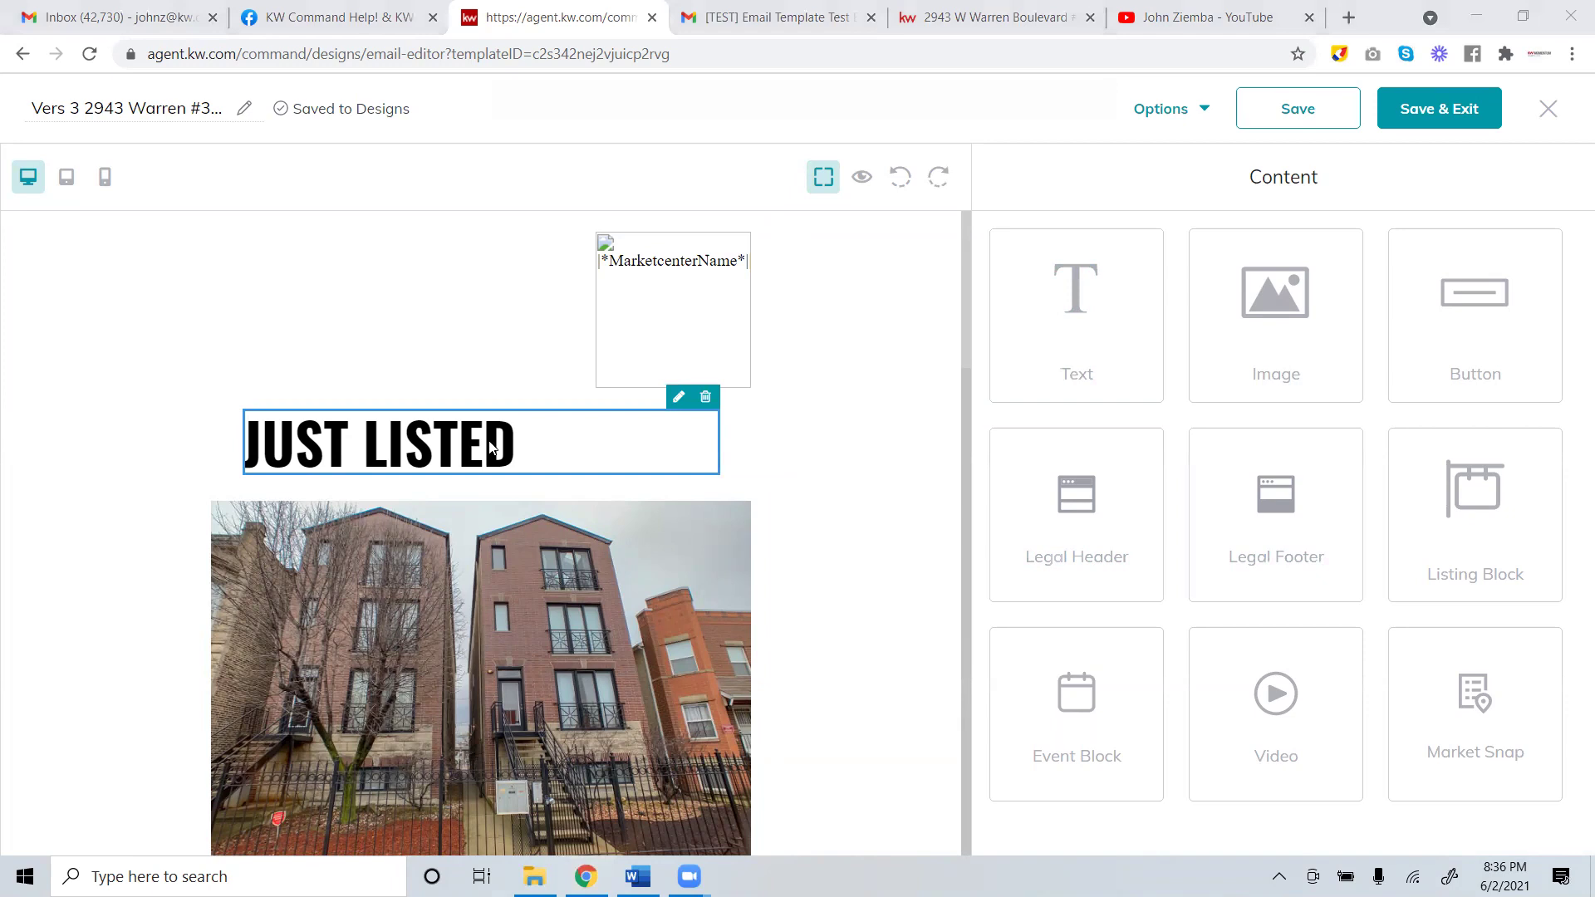
left_click(547, 441)
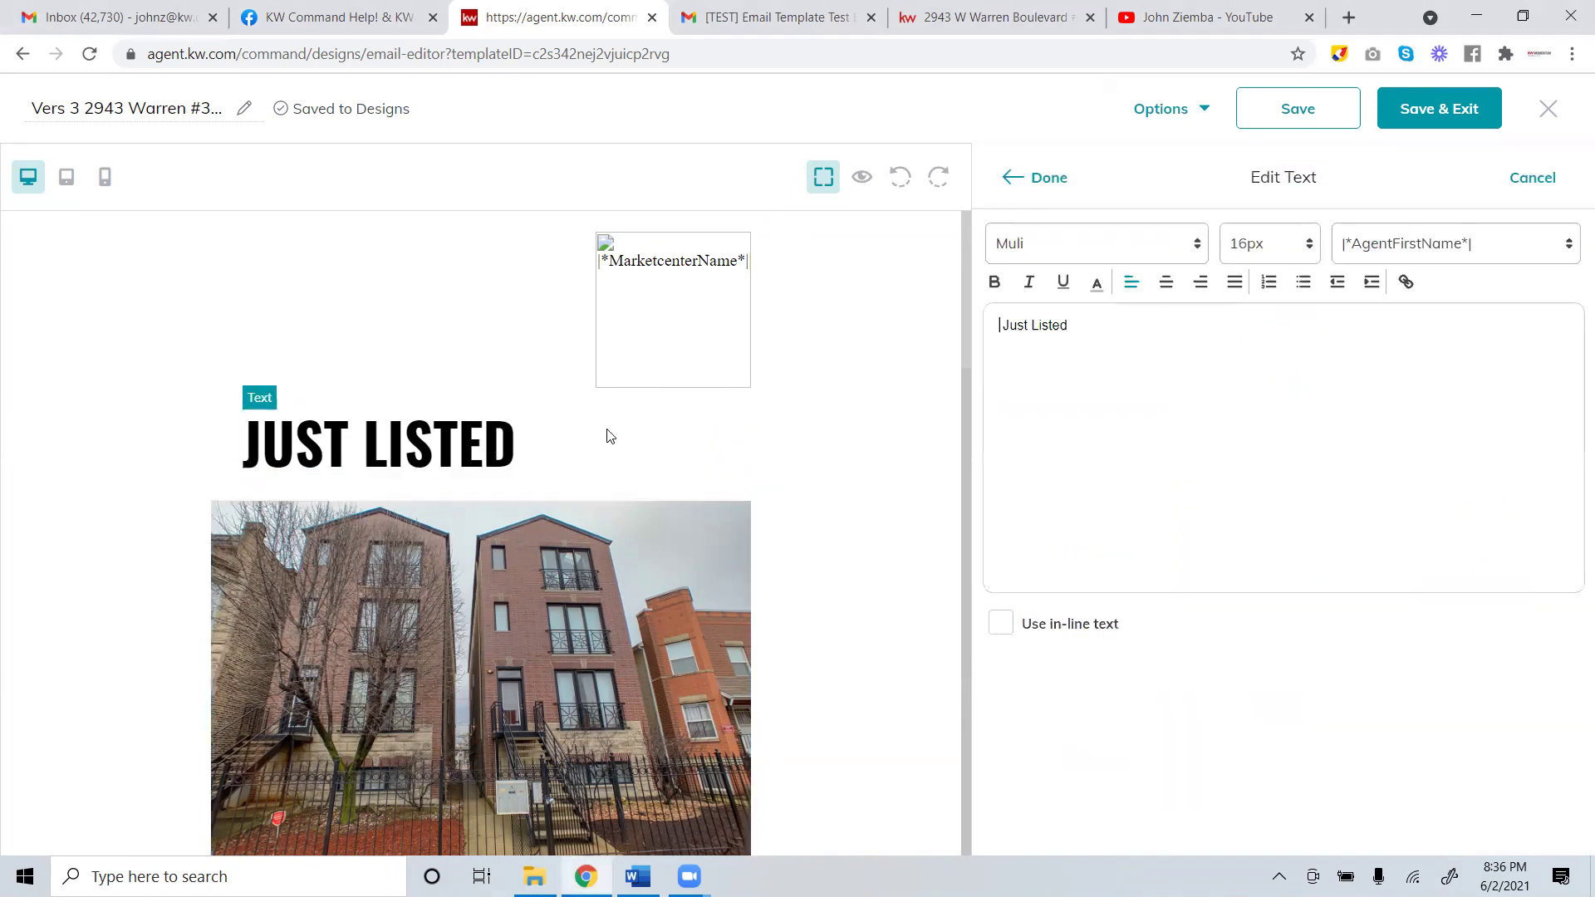
key("ctrl+a")
type("U")
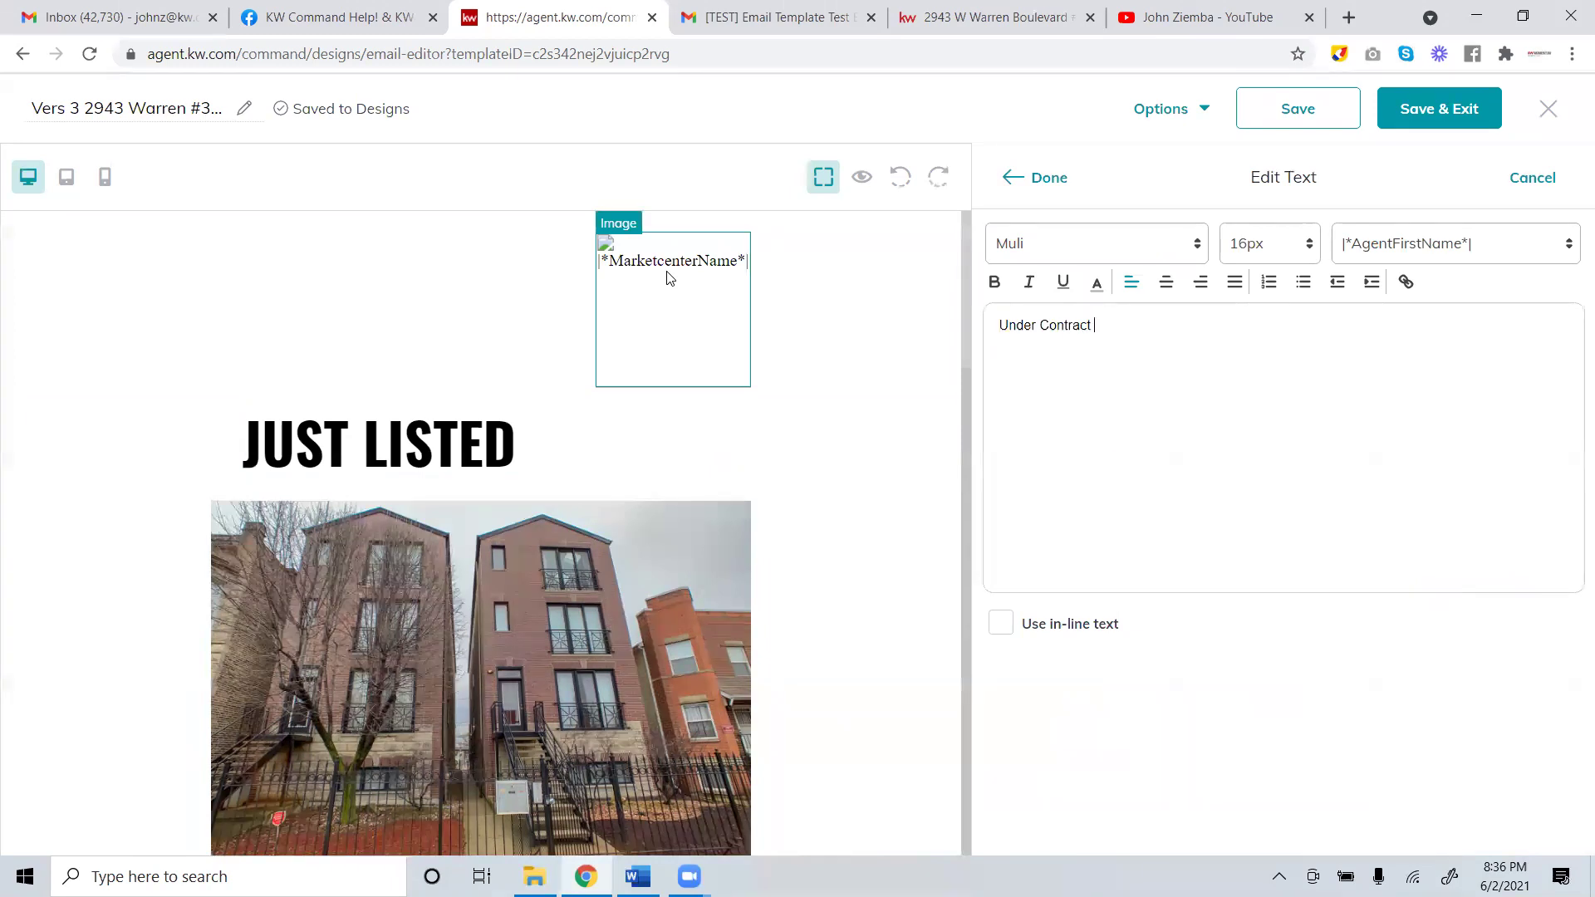
type("nder Contract in 3 days")
left_click(1048, 184)
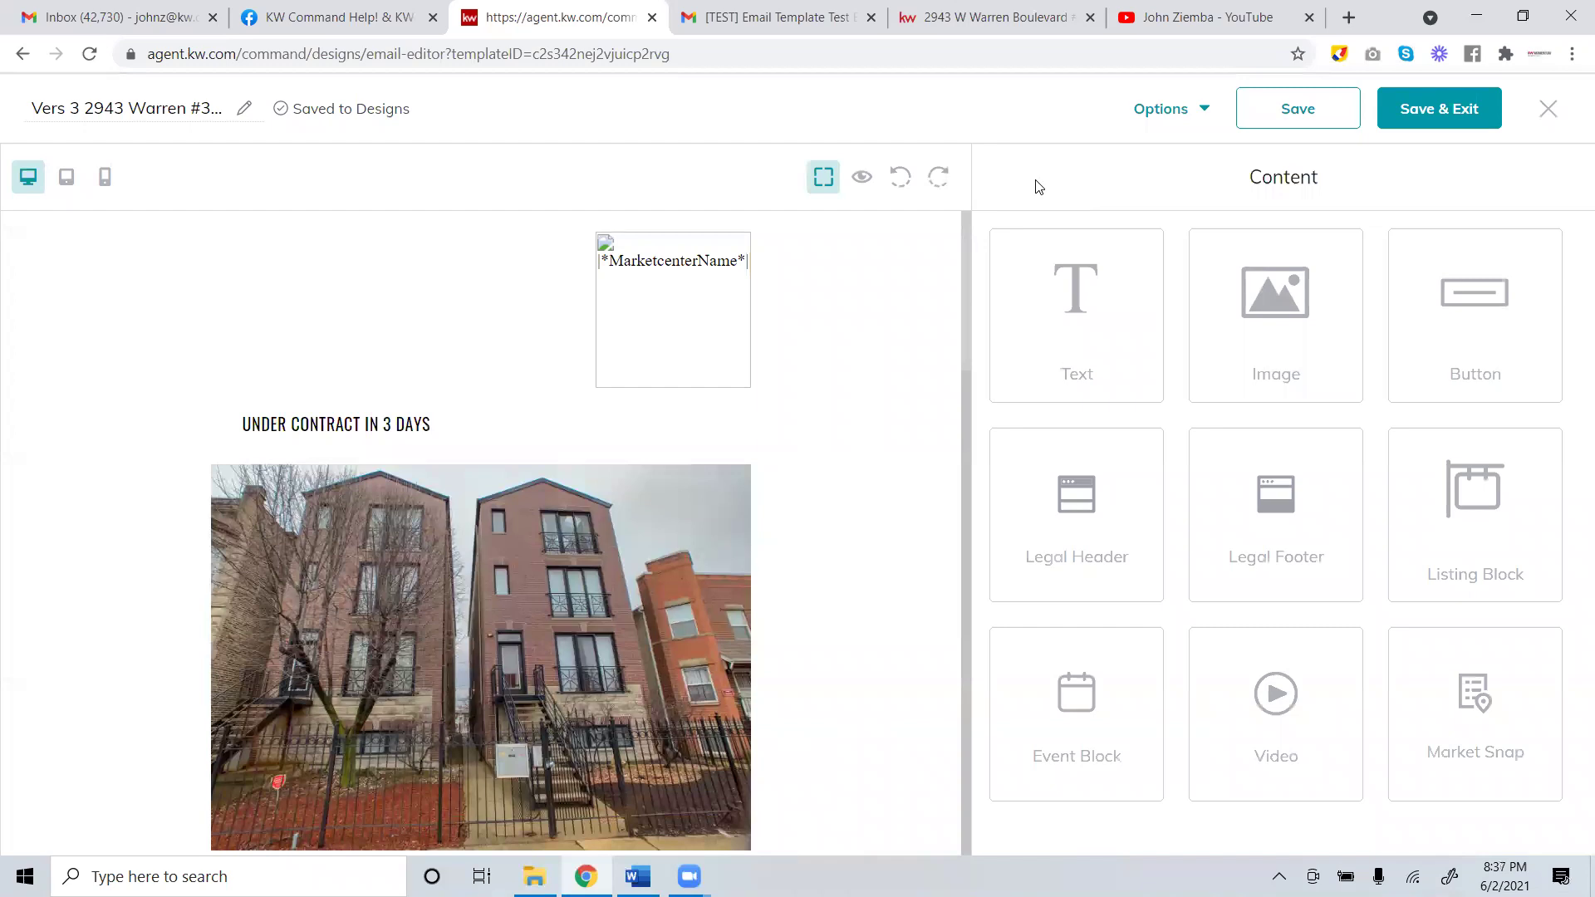
Set the headline font size to 24px.
left_click(445, 430)
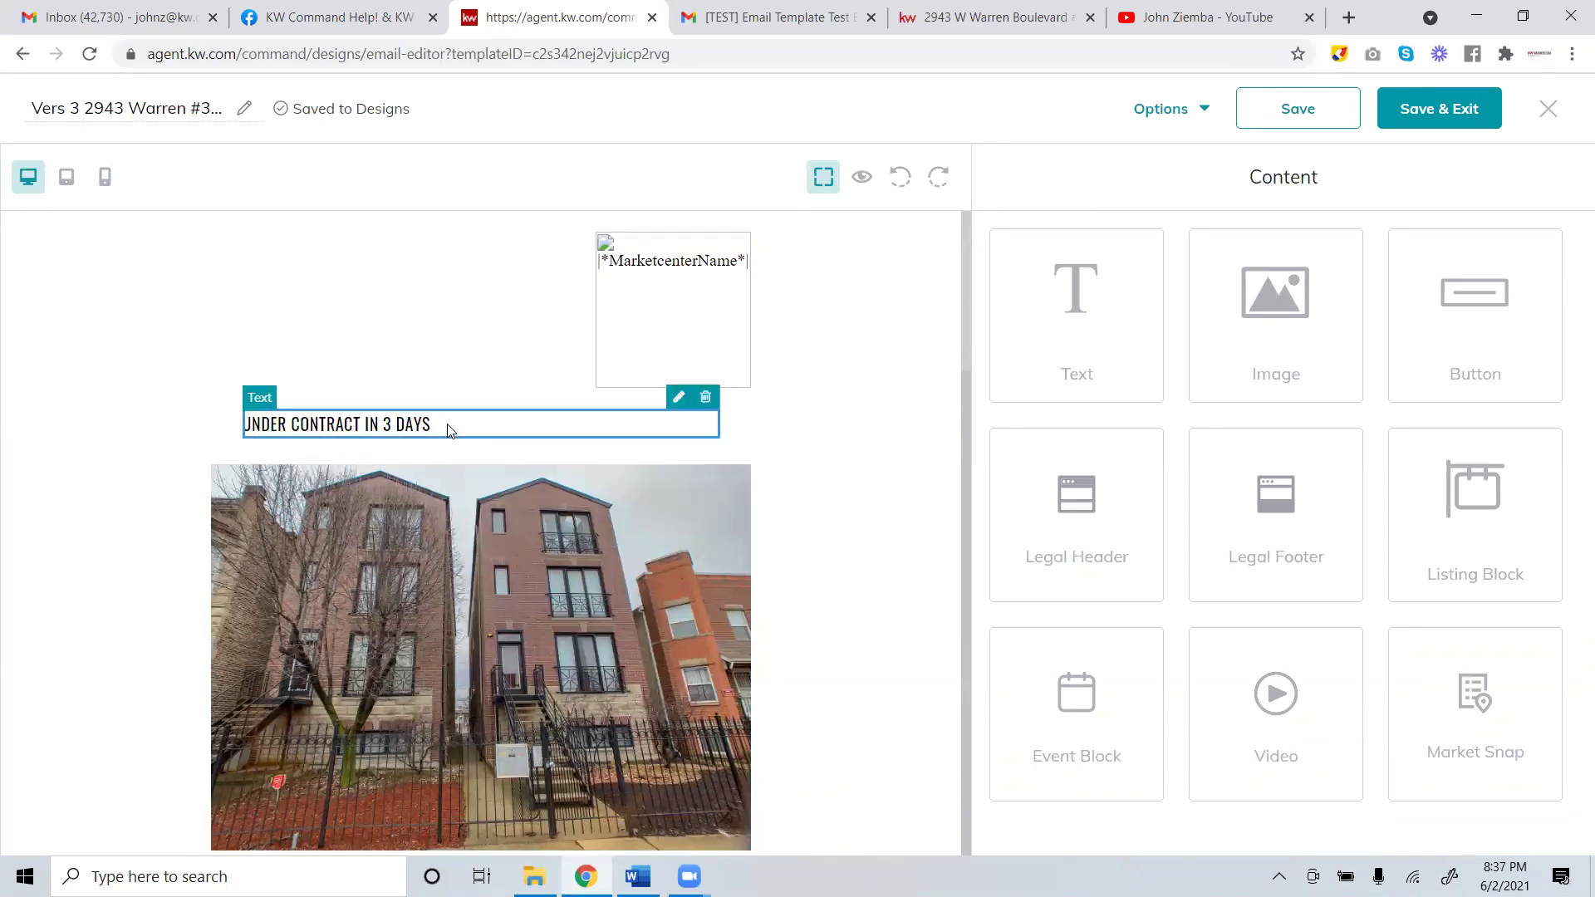
left_click(680, 402)
left_click(1309, 241)
left_click(1309, 237)
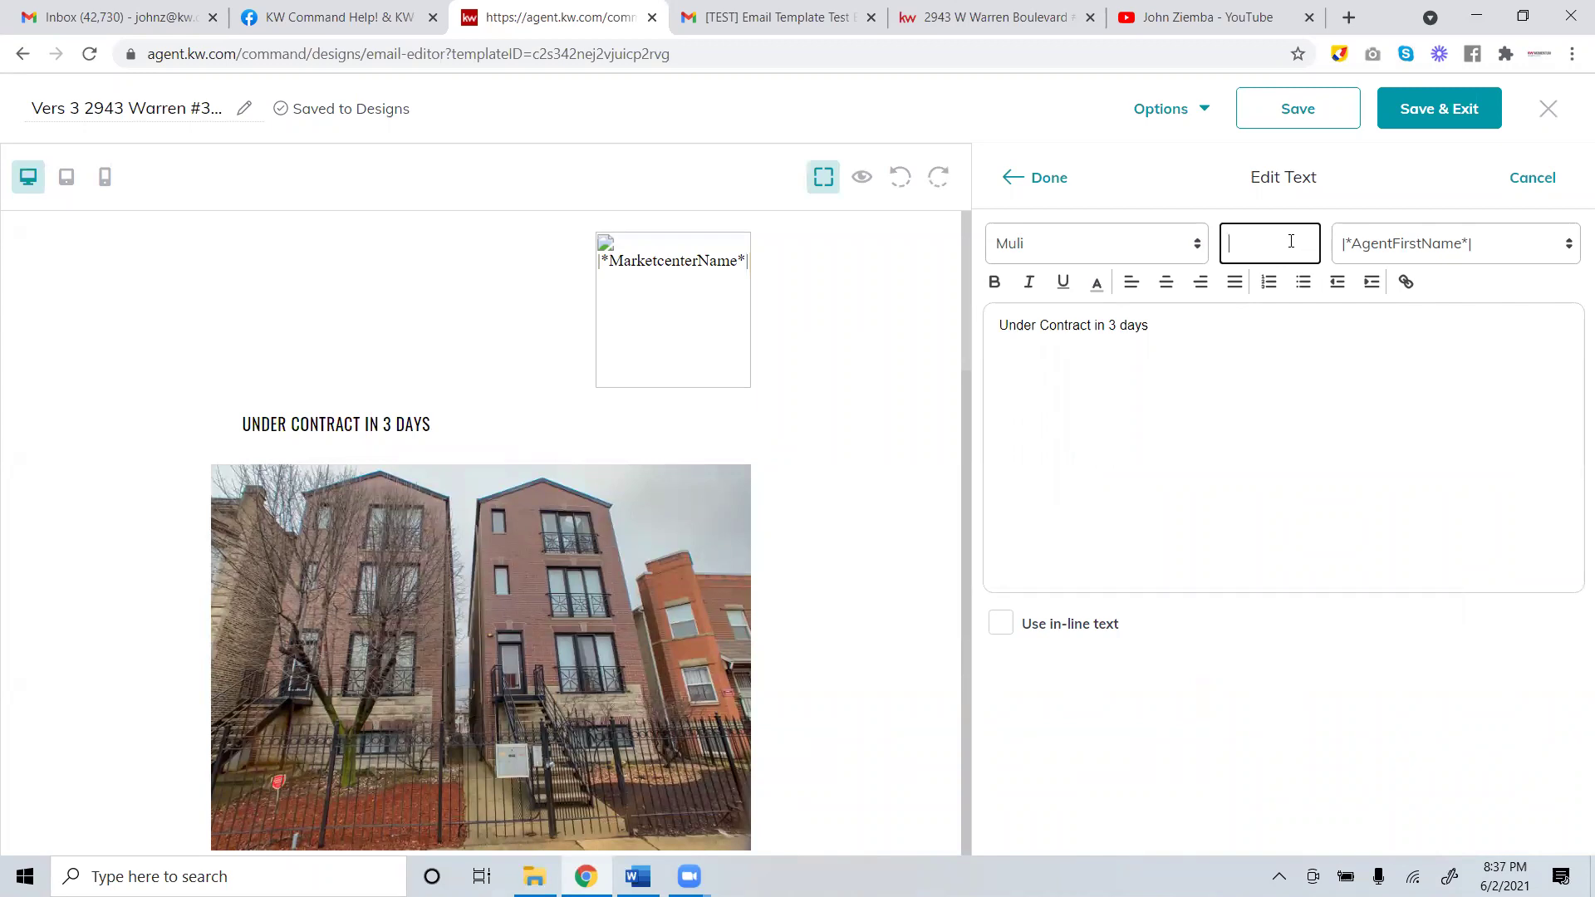
type("24")
left_click(1045, 178)
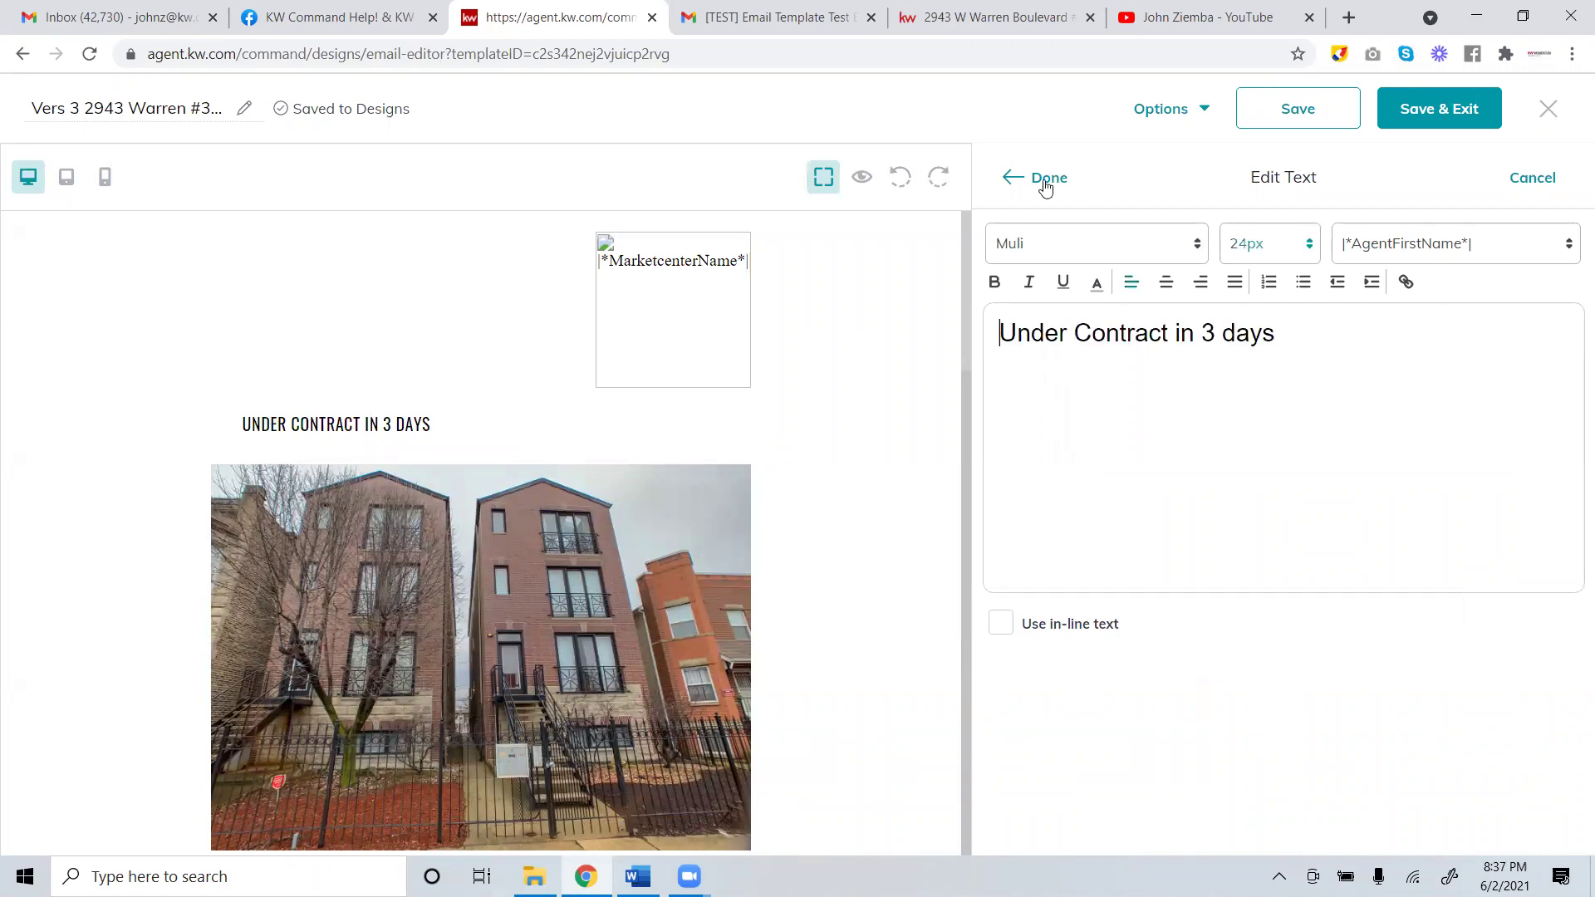
Change the headline font size to 32px from the size list.
left_click(407, 444)
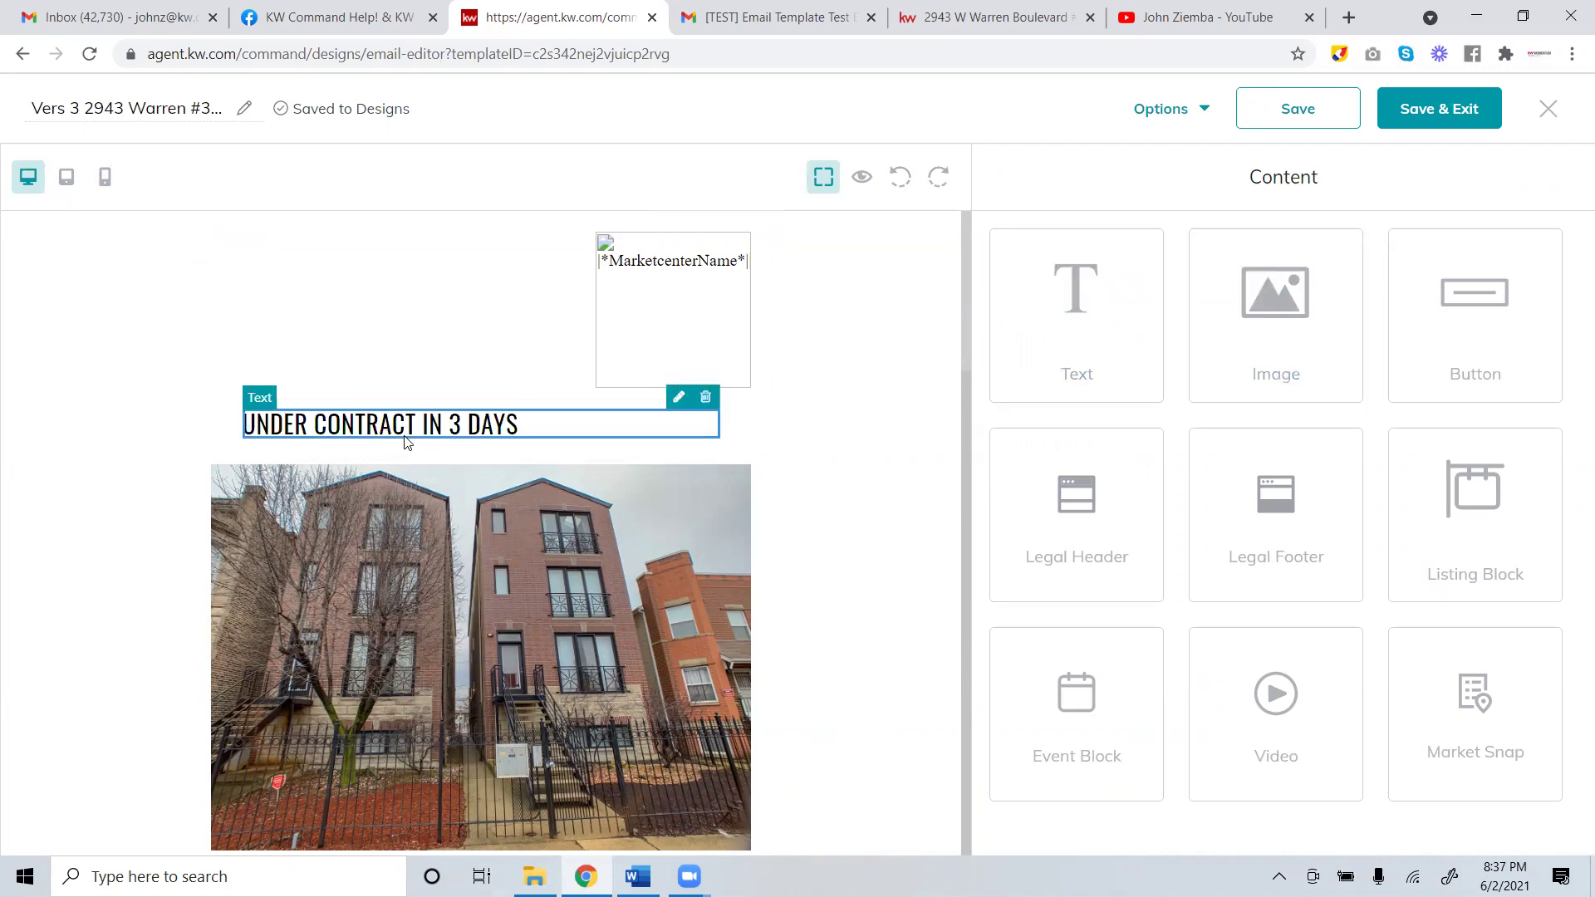
left_click(676, 398)
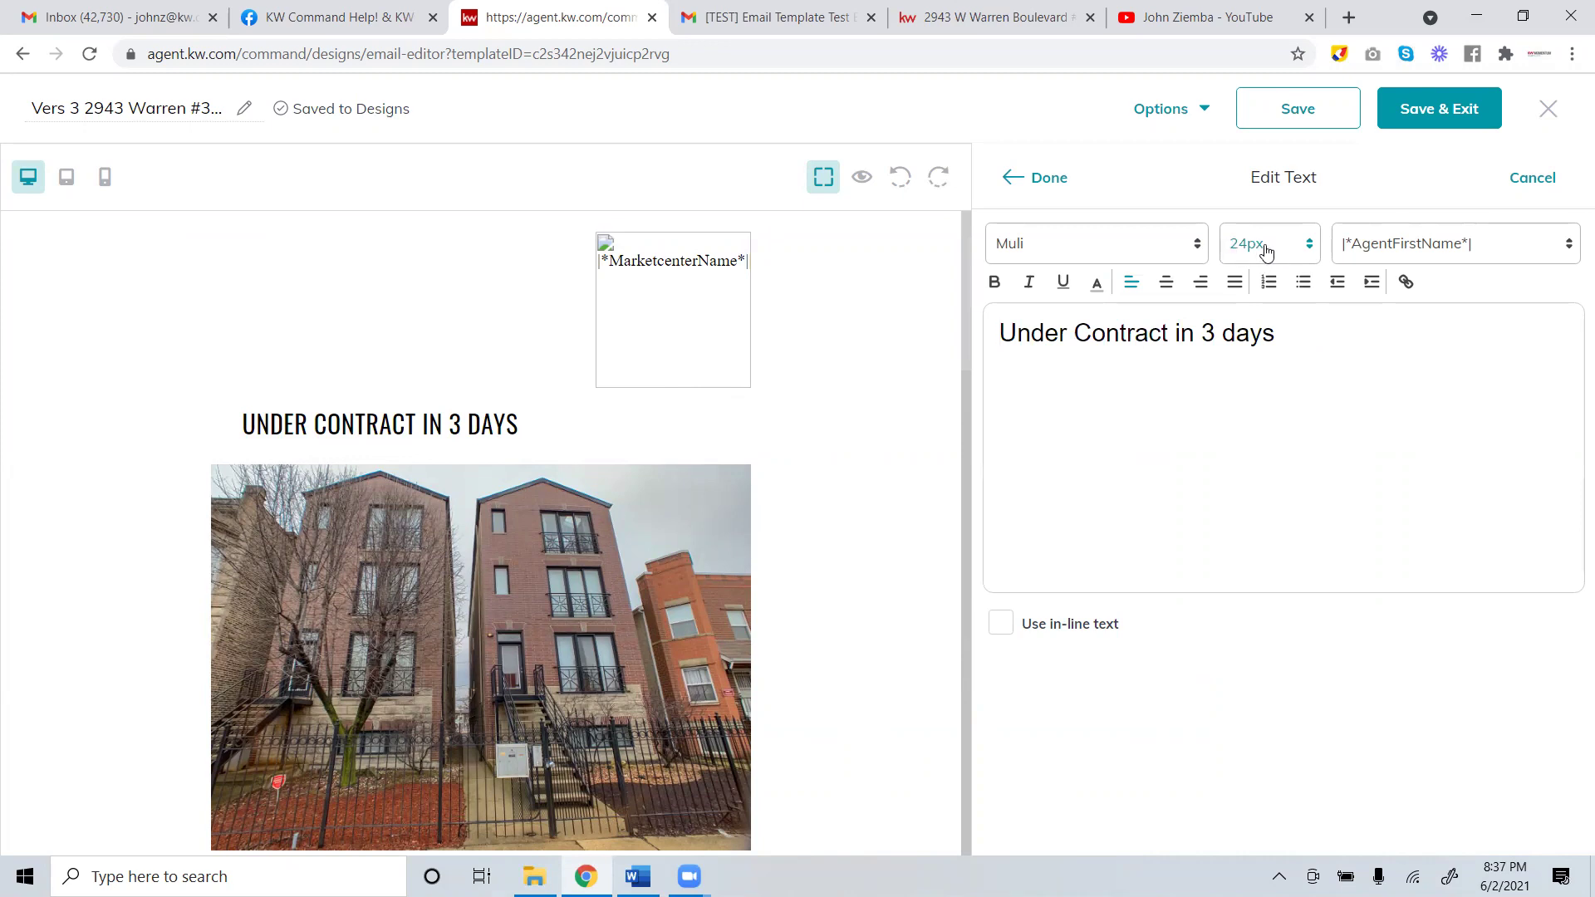
left_click(1309, 245)
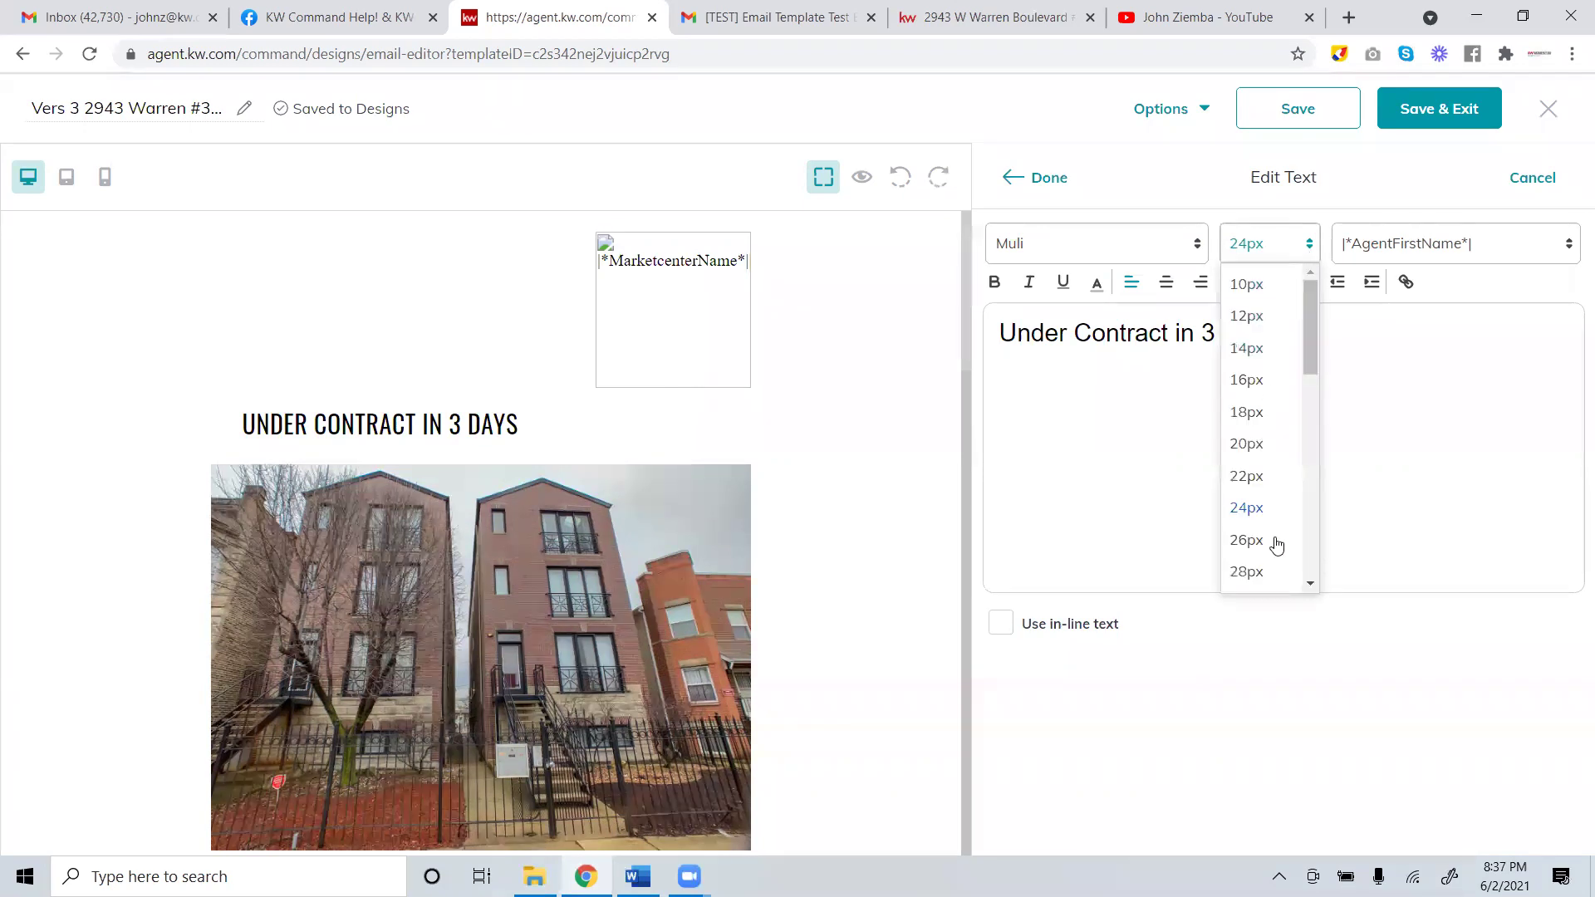
scroll(1258, 431, "down", 2)
left_click(1258, 431)
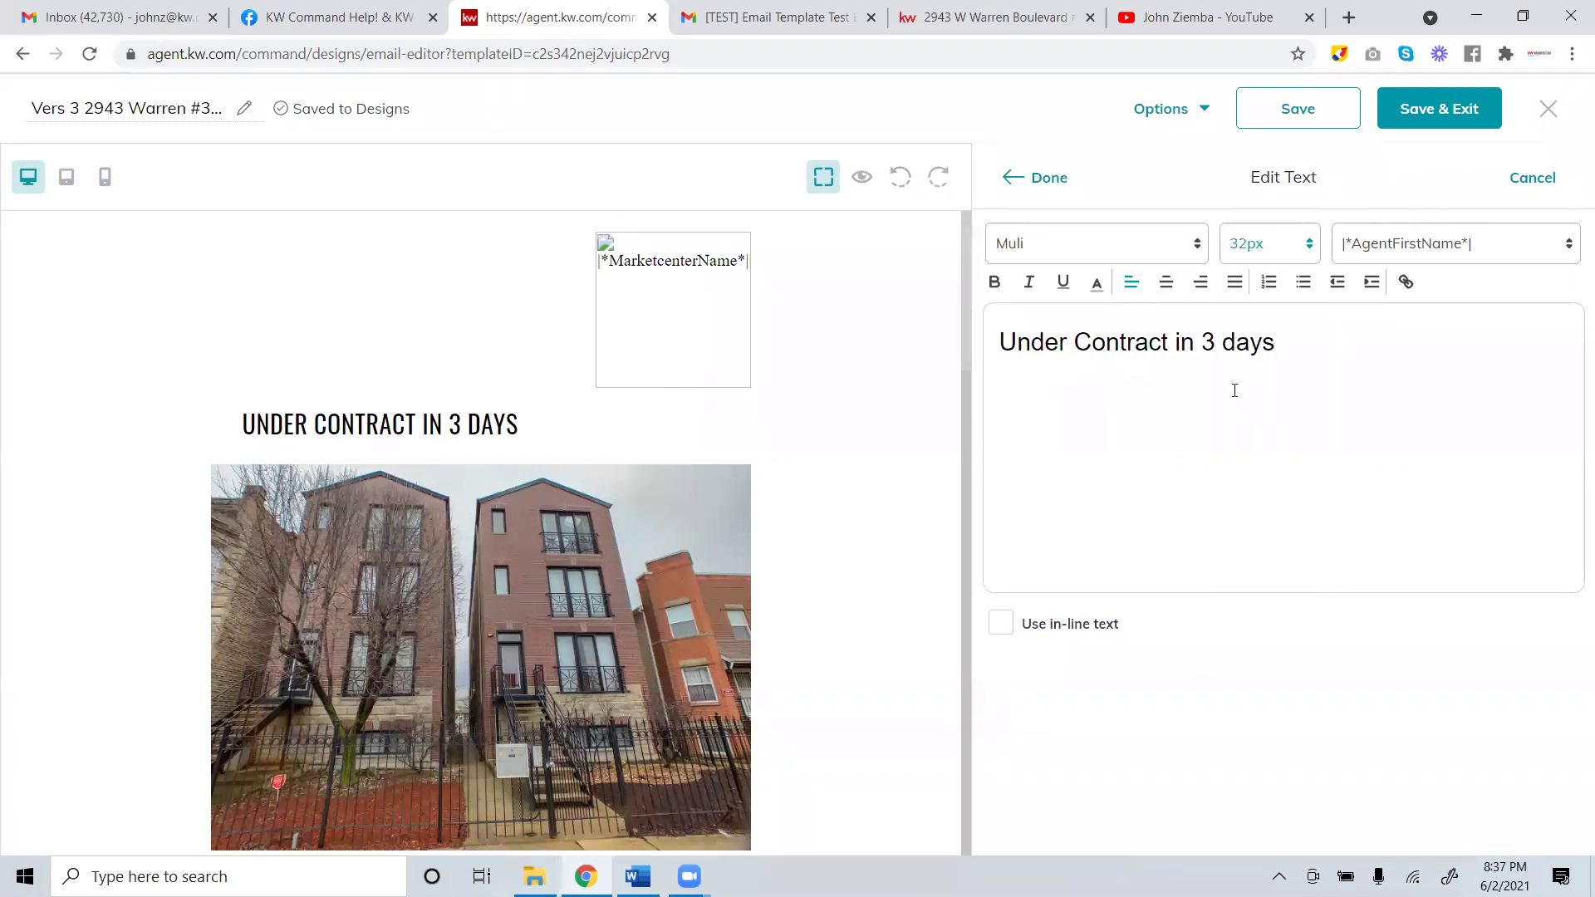
left_click(1030, 179)
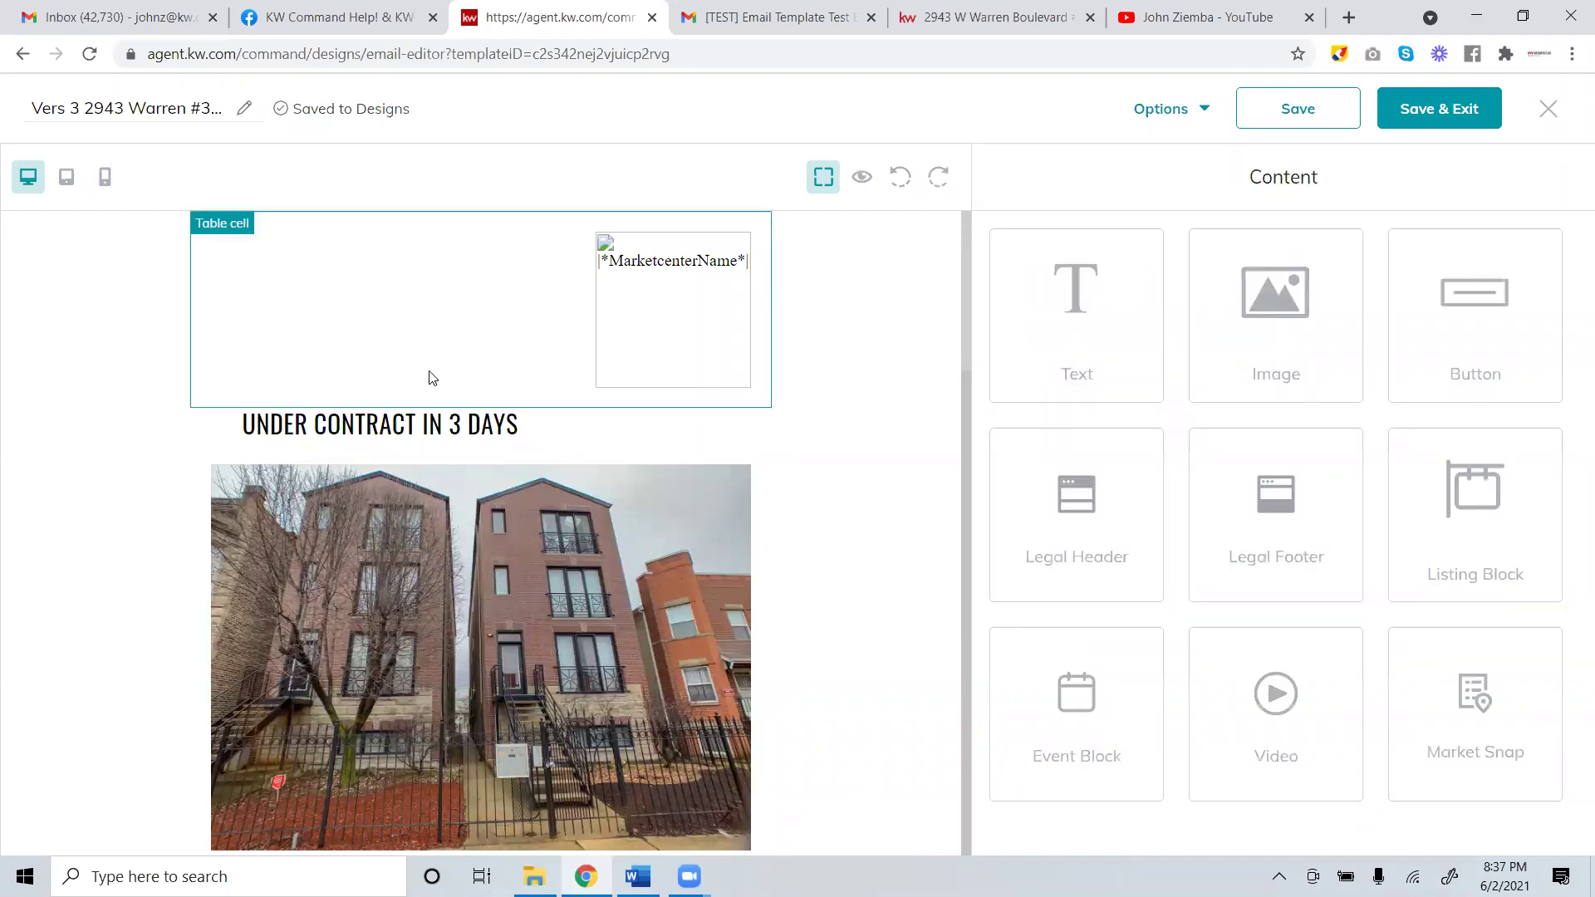
left_click(397, 438)
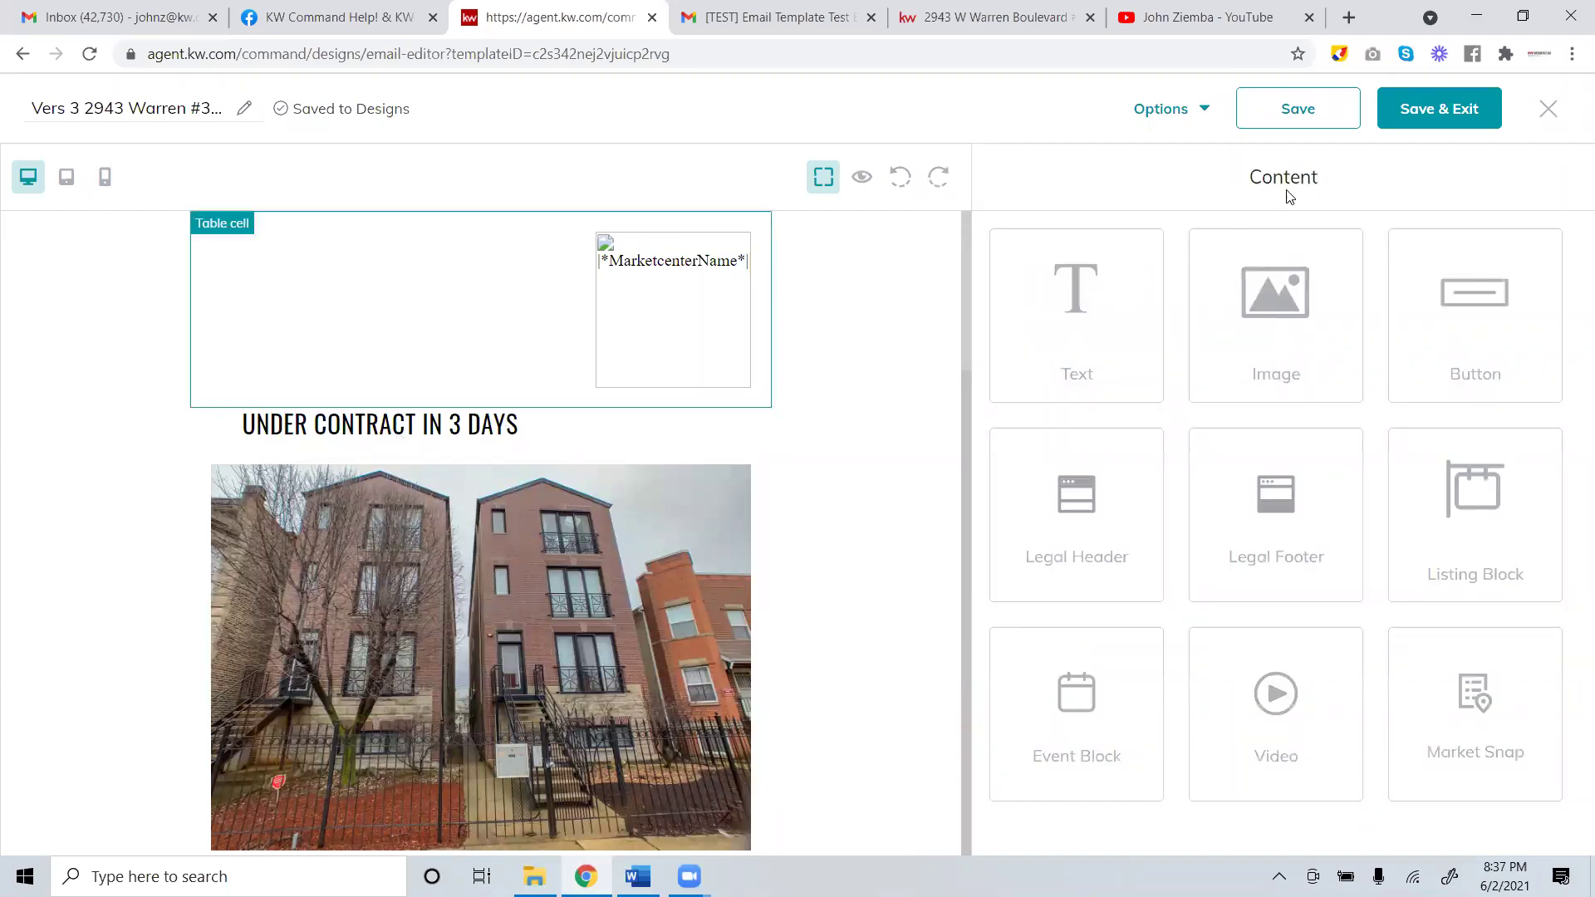
left_click(1255, 247)
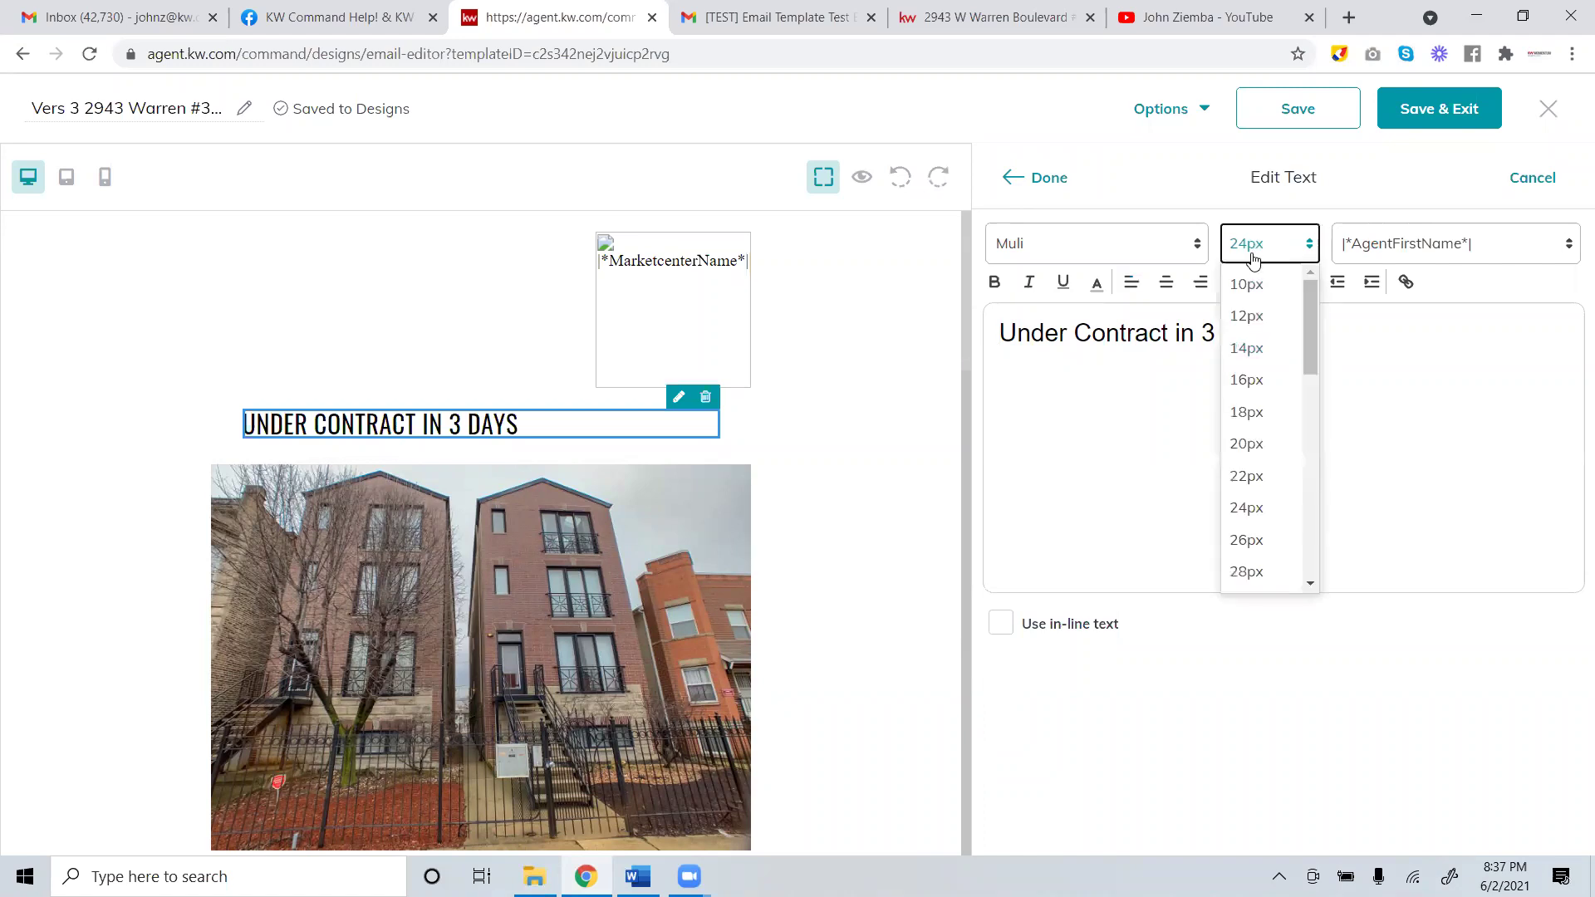
scroll(1309, 337, "down", 2)
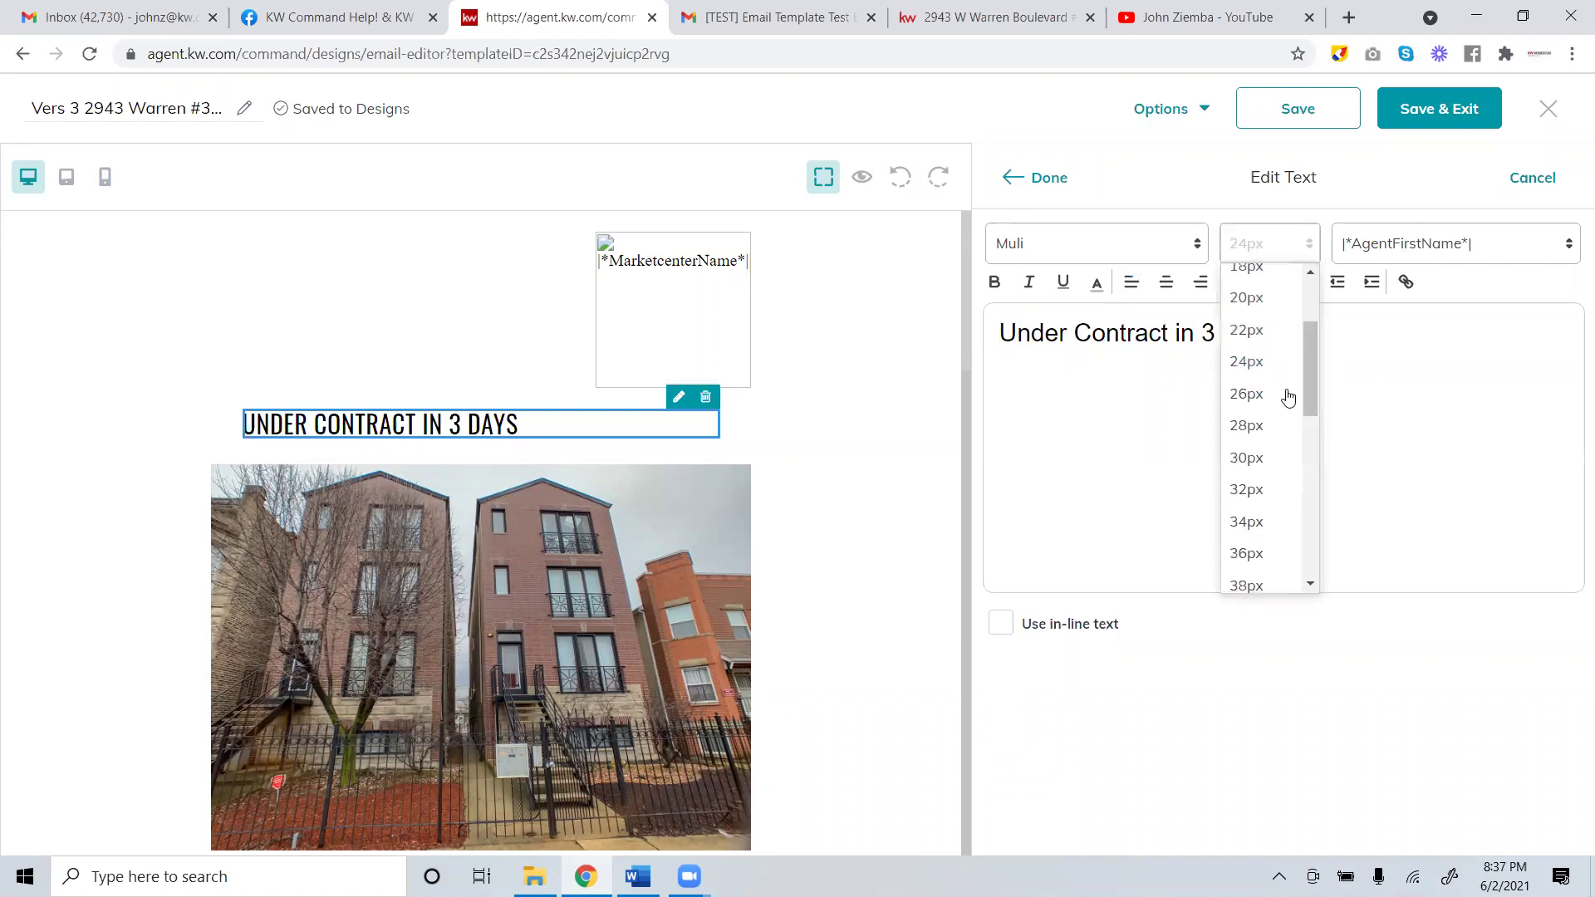
left_click(1249, 481)
left_click(1055, 186)
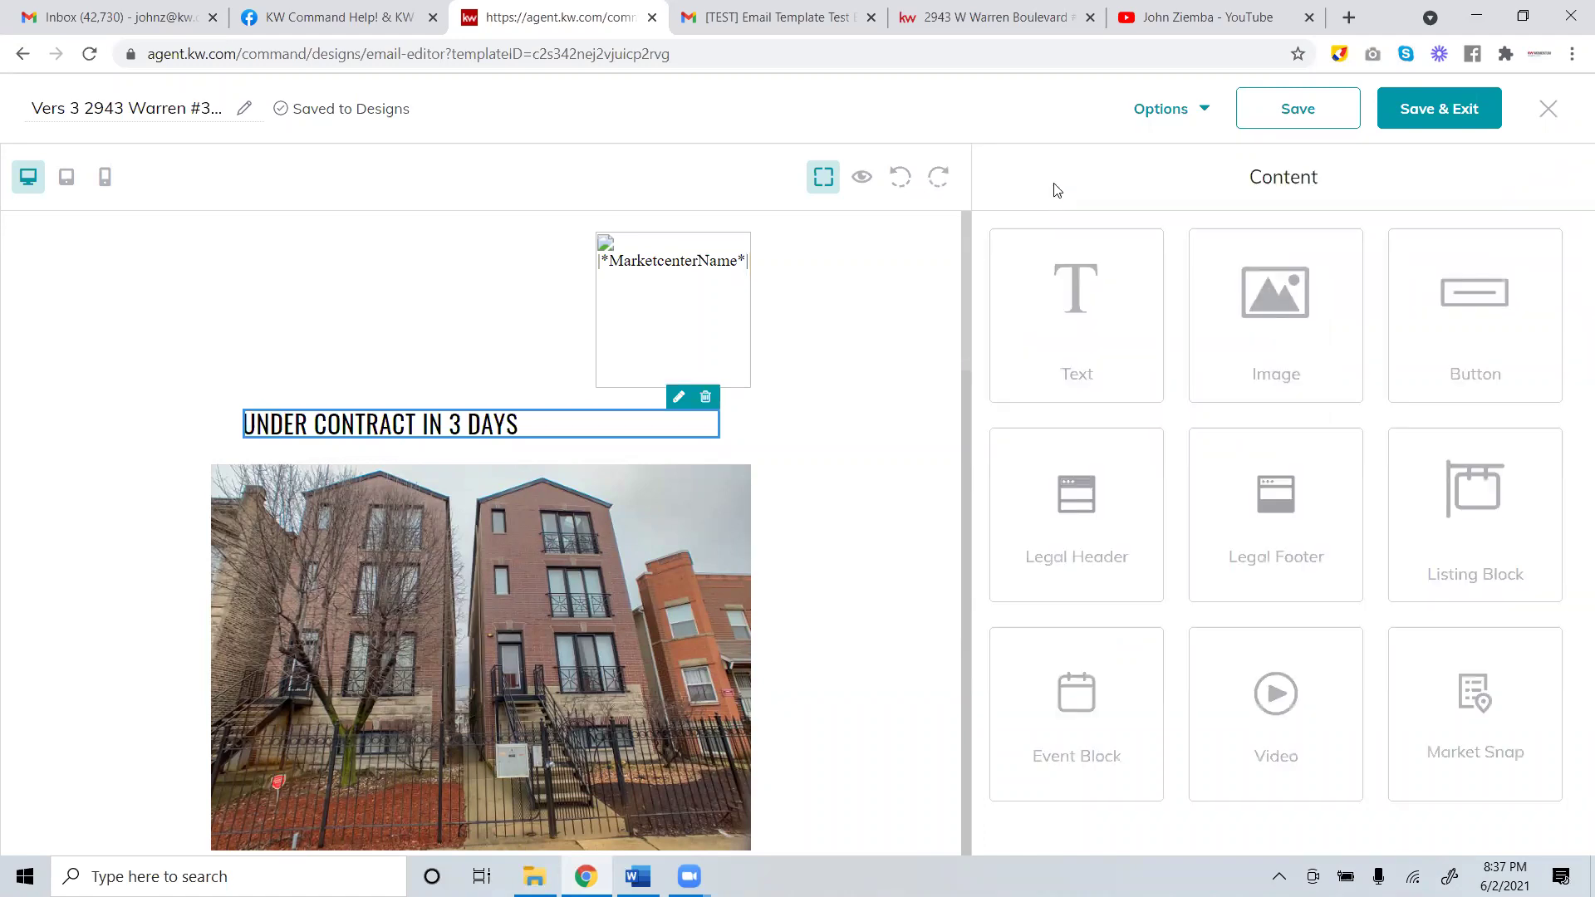
Select the whole headline, apply 32px, and delete the stray typed letters.
left_click(601, 431)
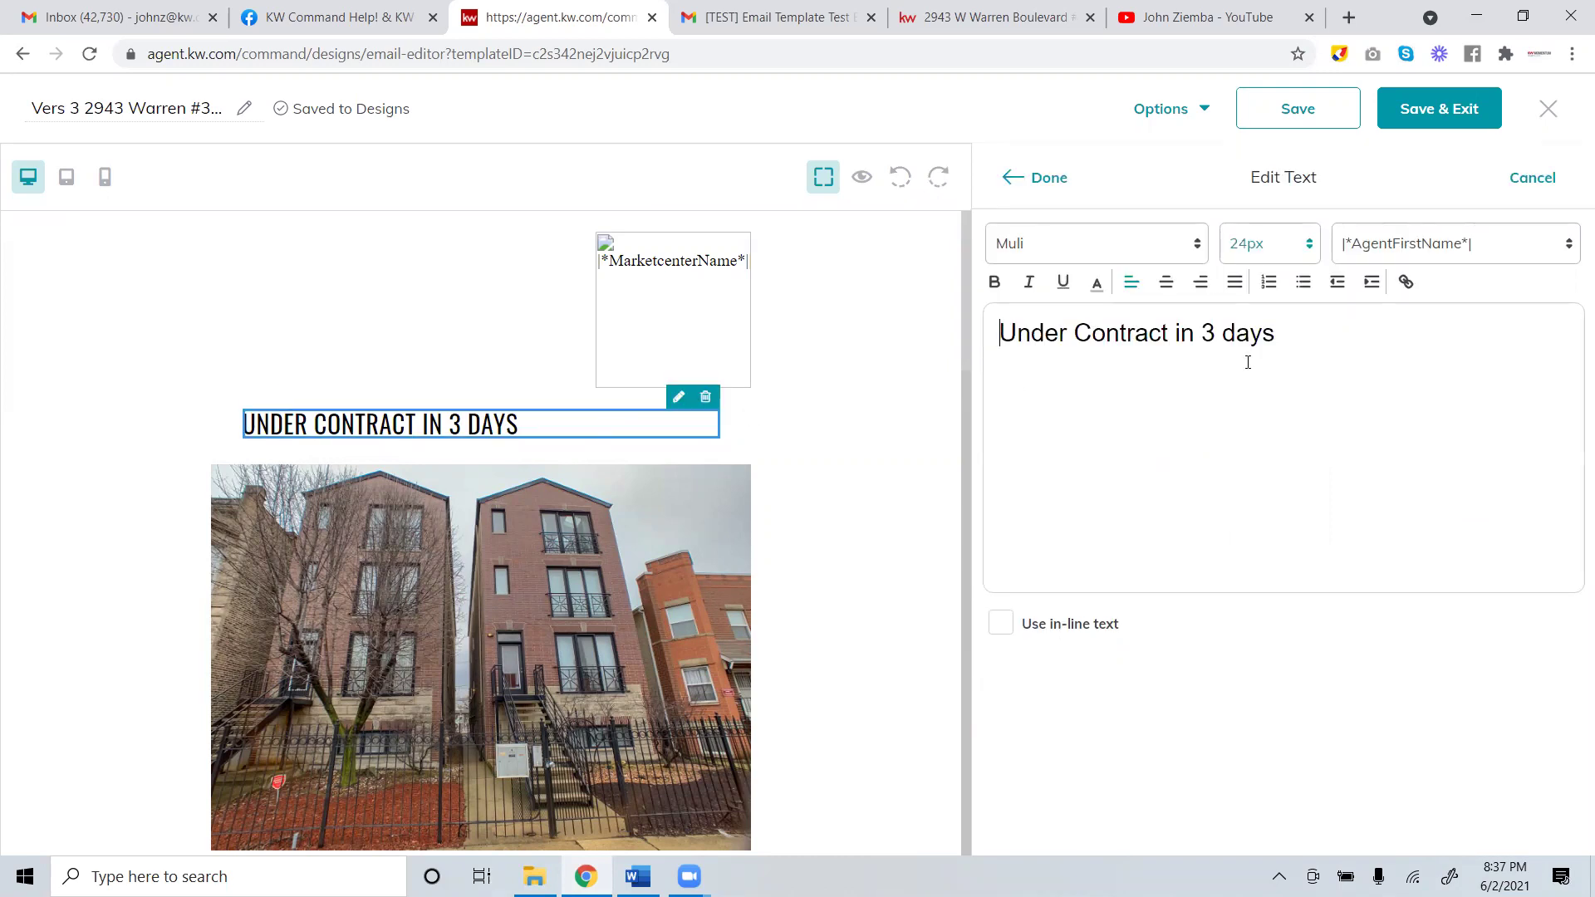
left_click_drag(1279, 332, 781, 336)
left_click(1279, 247)
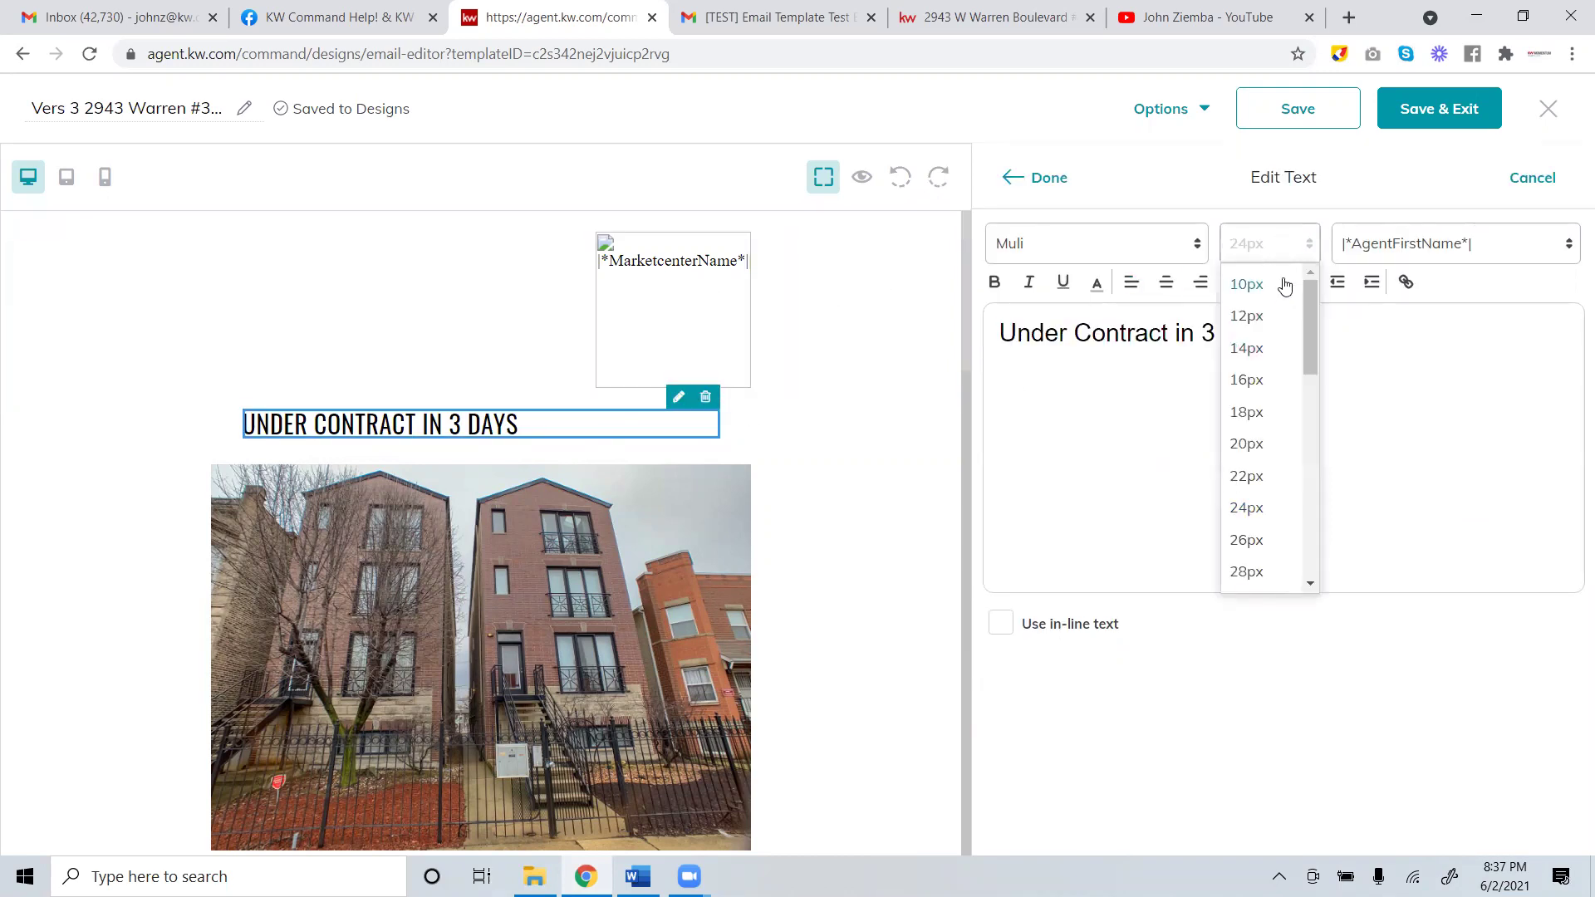
triple_click(1127, 332)
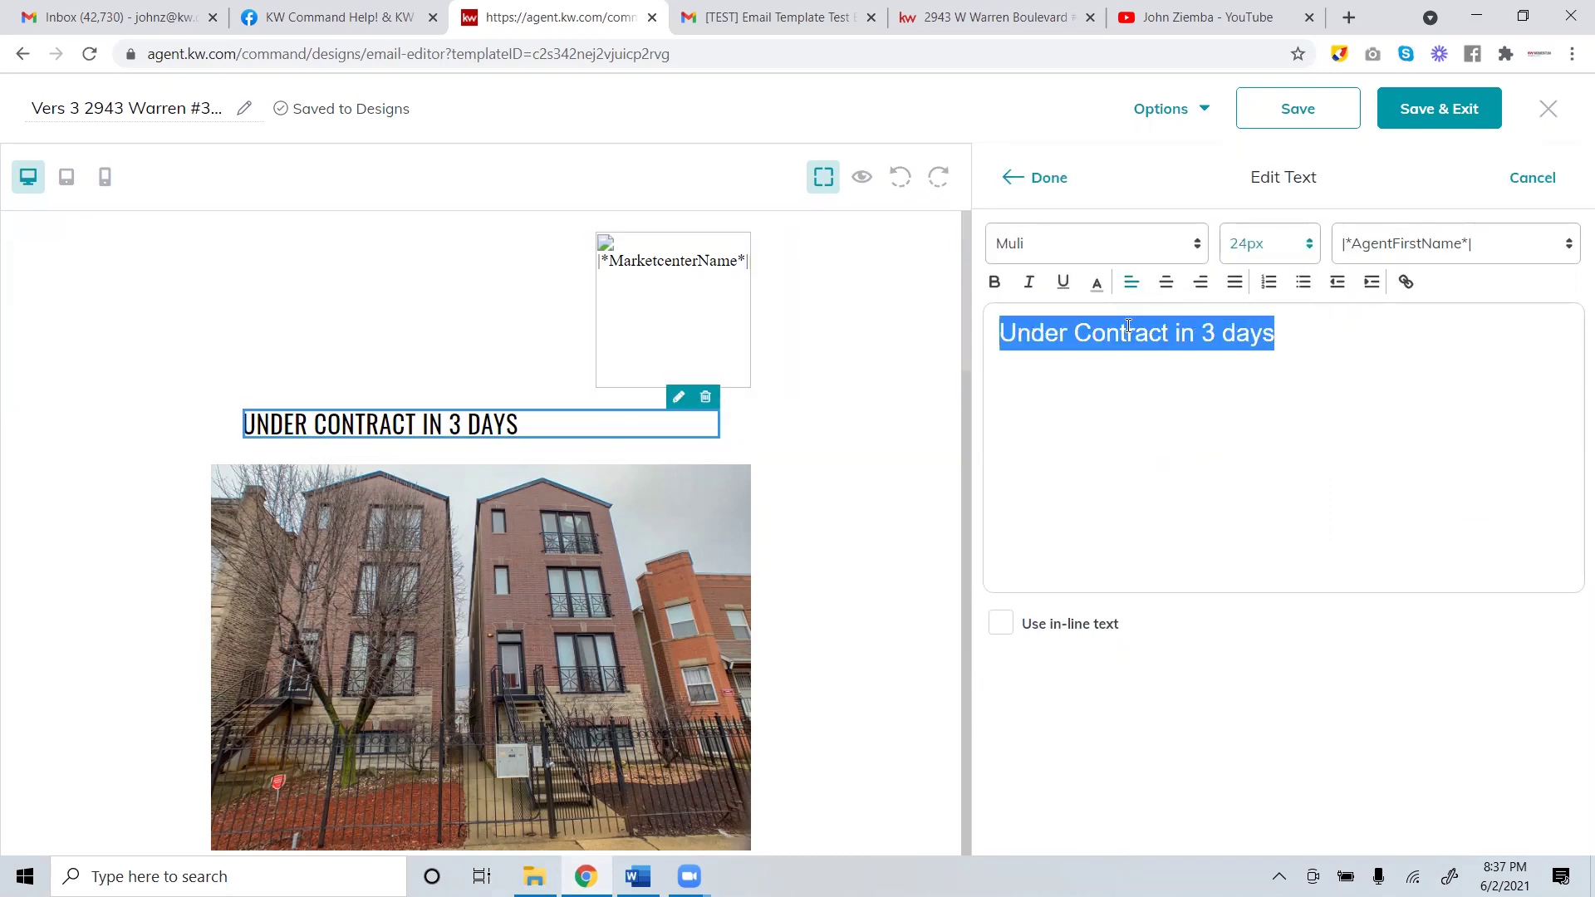
type("2")
left_click(1287, 242)
left_click_drag(1312, 289, 1312, 357)
left_click(1260, 395)
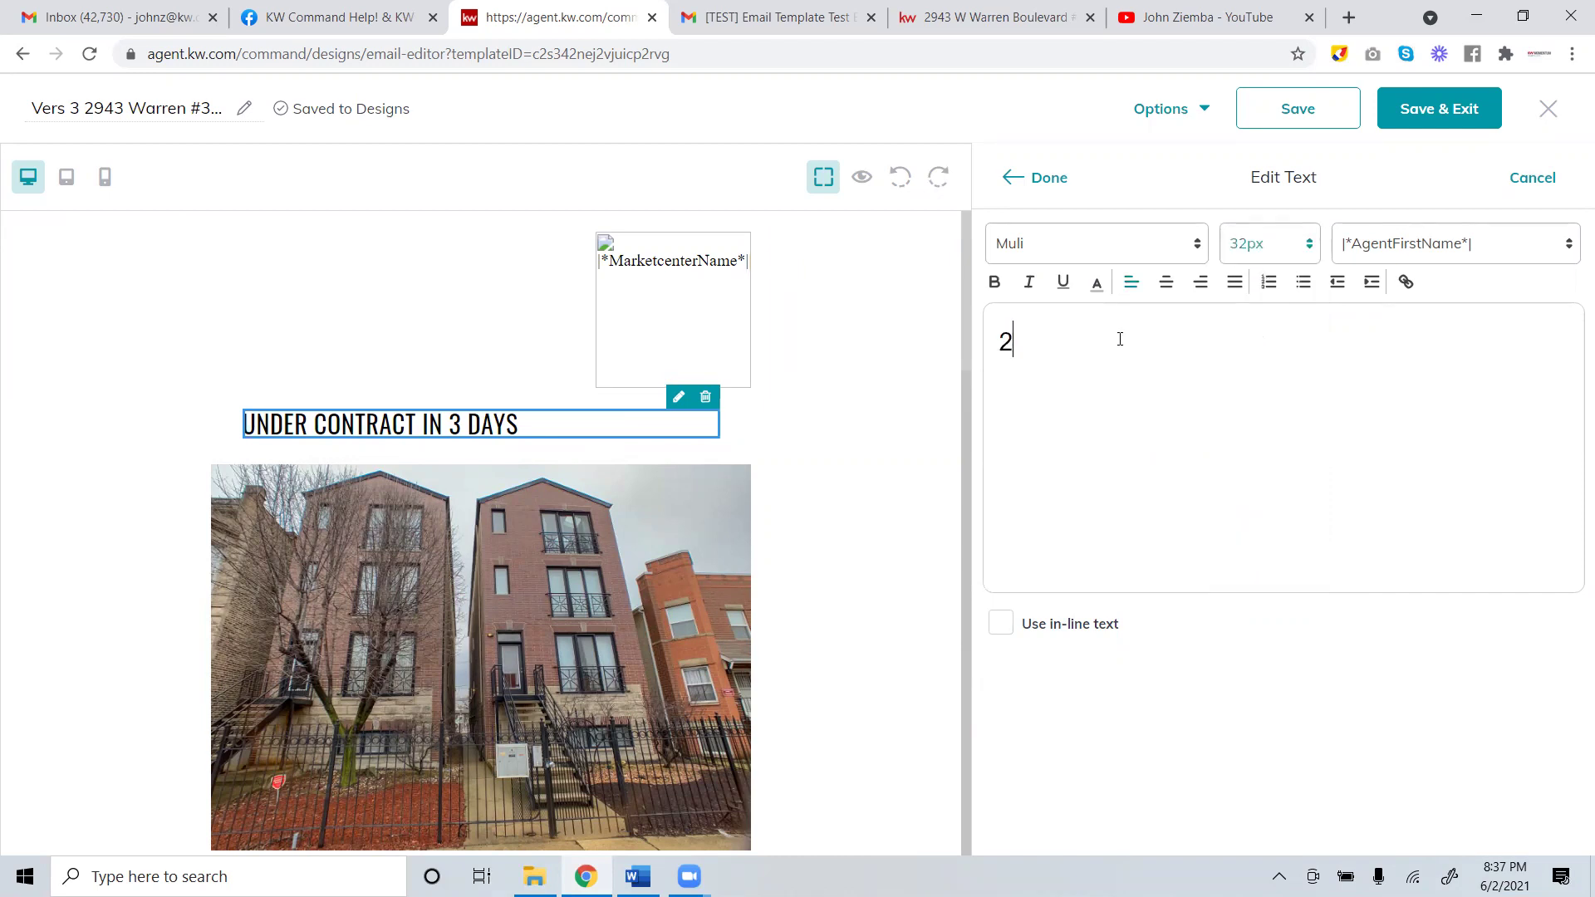
type("Ubd")
key("BackSpace")
key("BackSpace")
left_click(1300, 253)
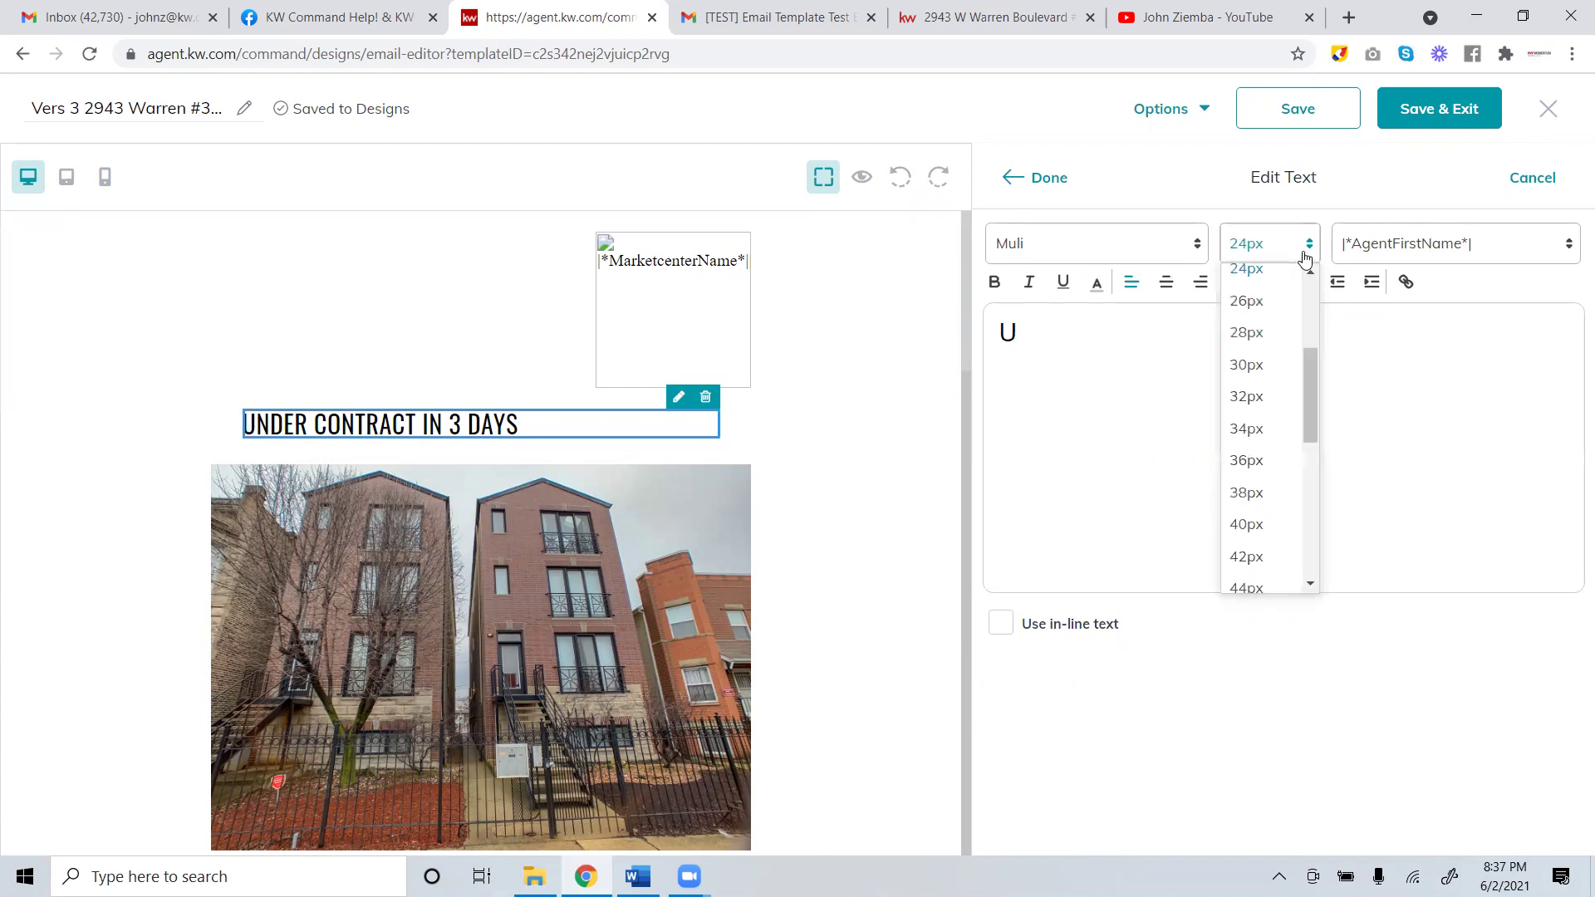
left_click(1258, 397)
type("n")
key("BackSpace")
key("BackSpace")
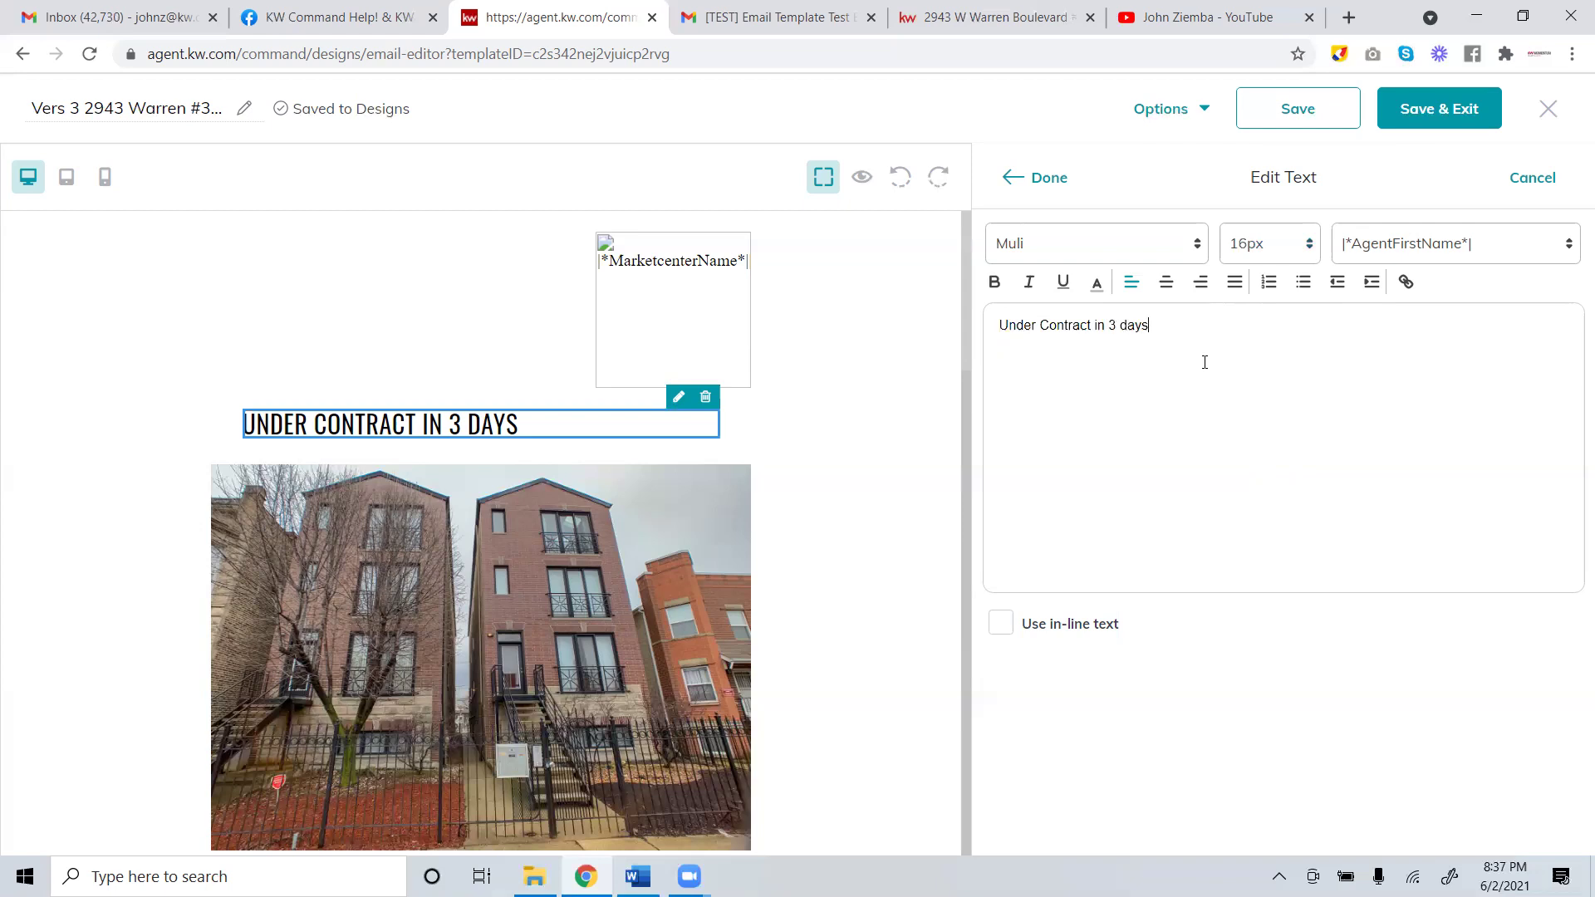
Reselect the headline at 32px and retype it as 'Under Contract in 3 days'.
left_click_drag(1205, 362, 919, 299)
left_click(1300, 245)
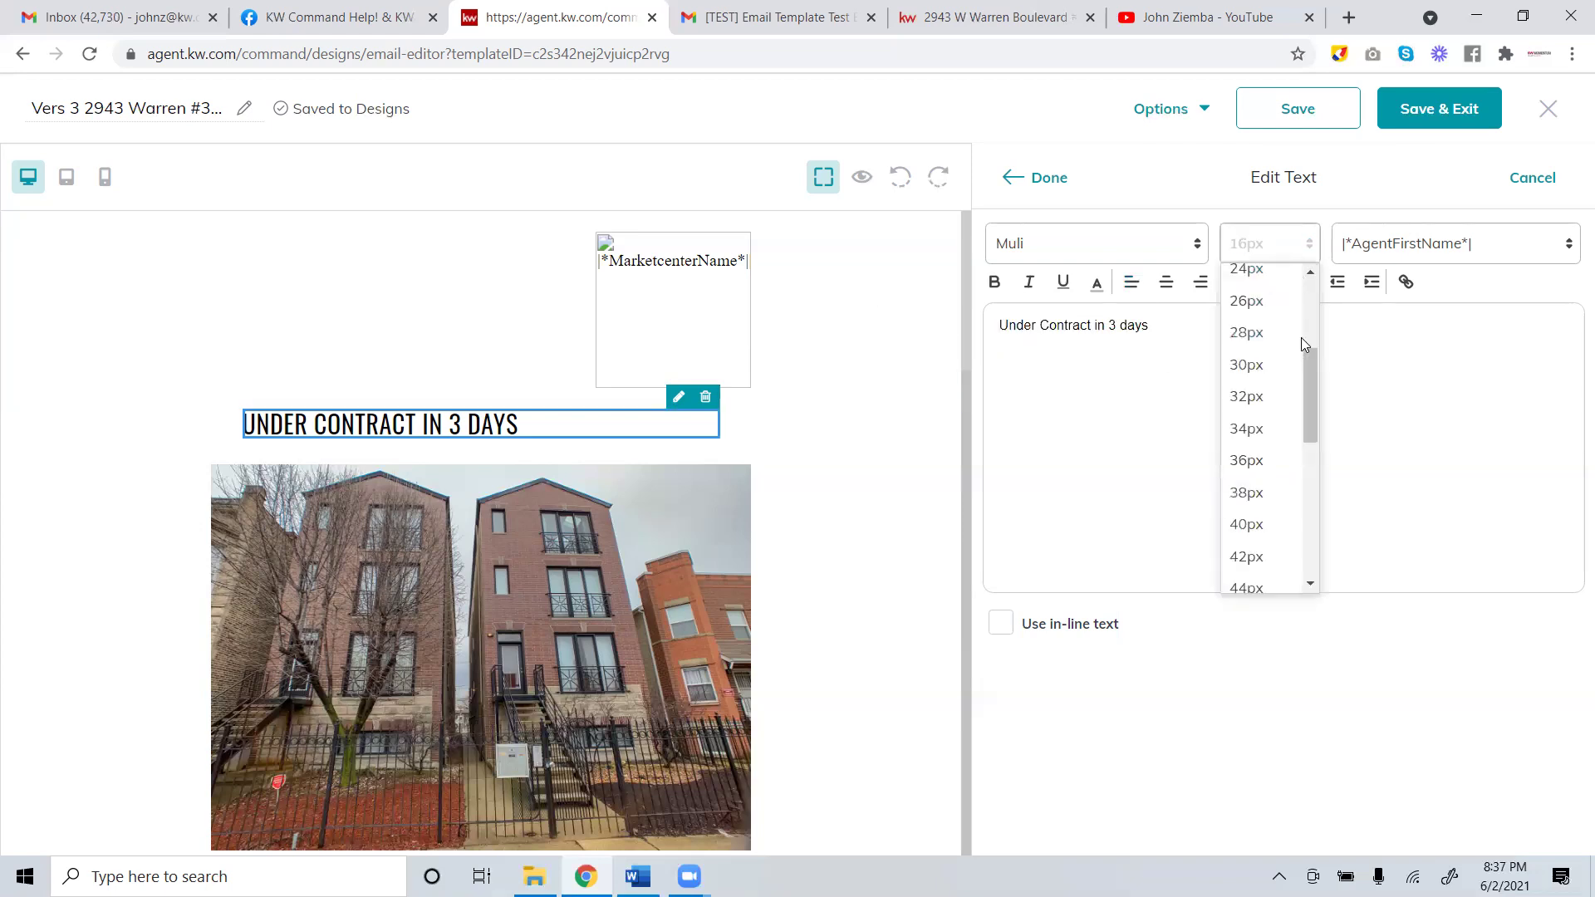
left_click(1247, 396)
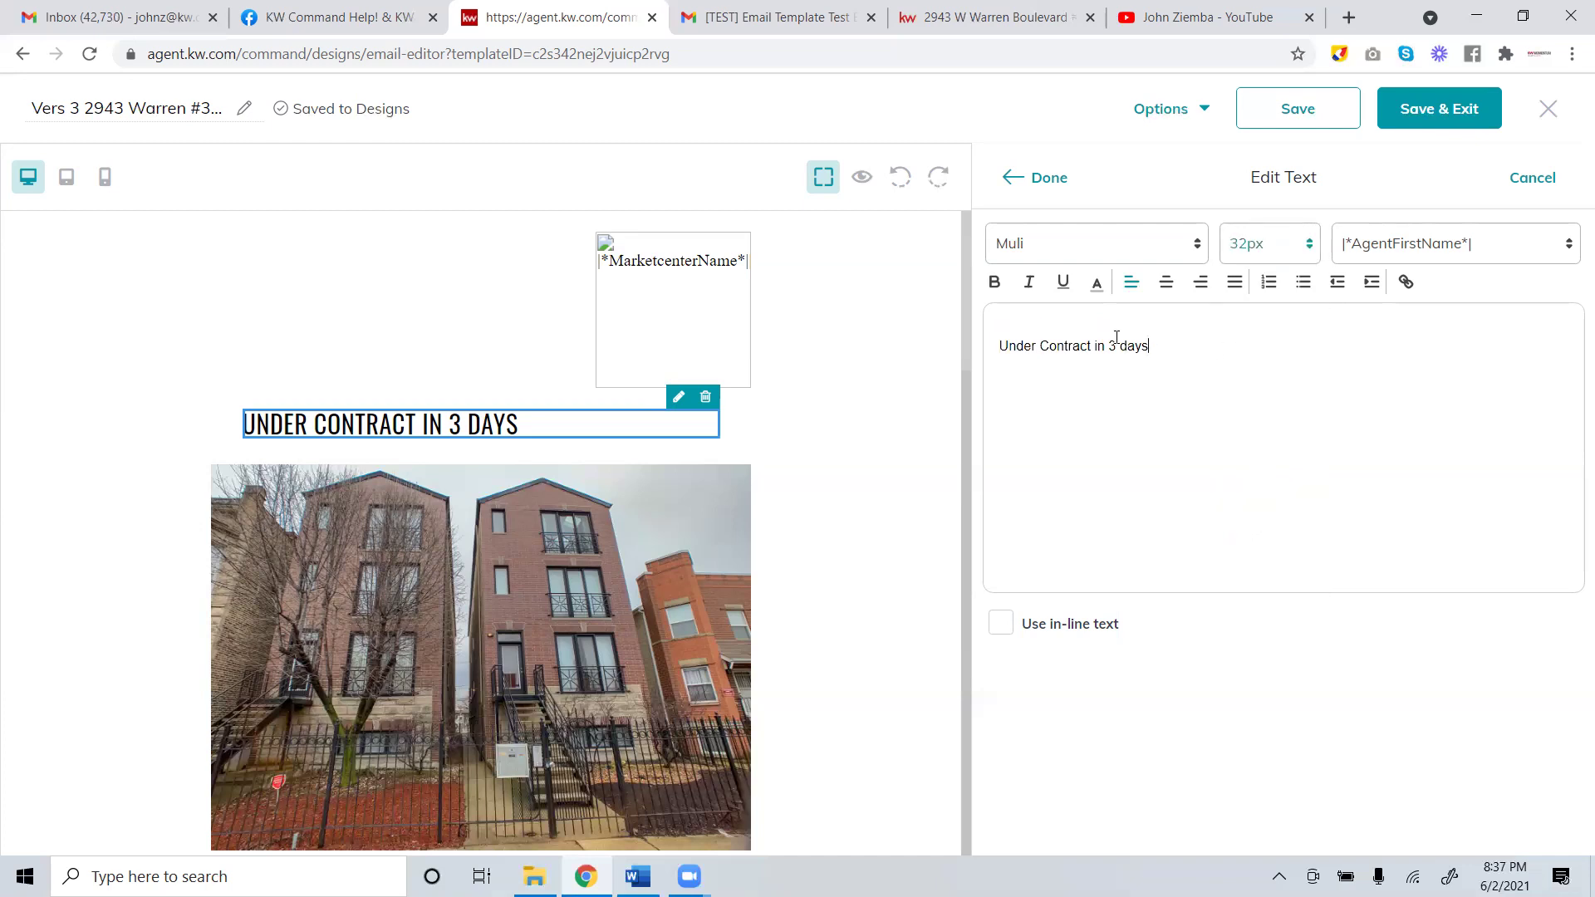
key("ctrl+a")
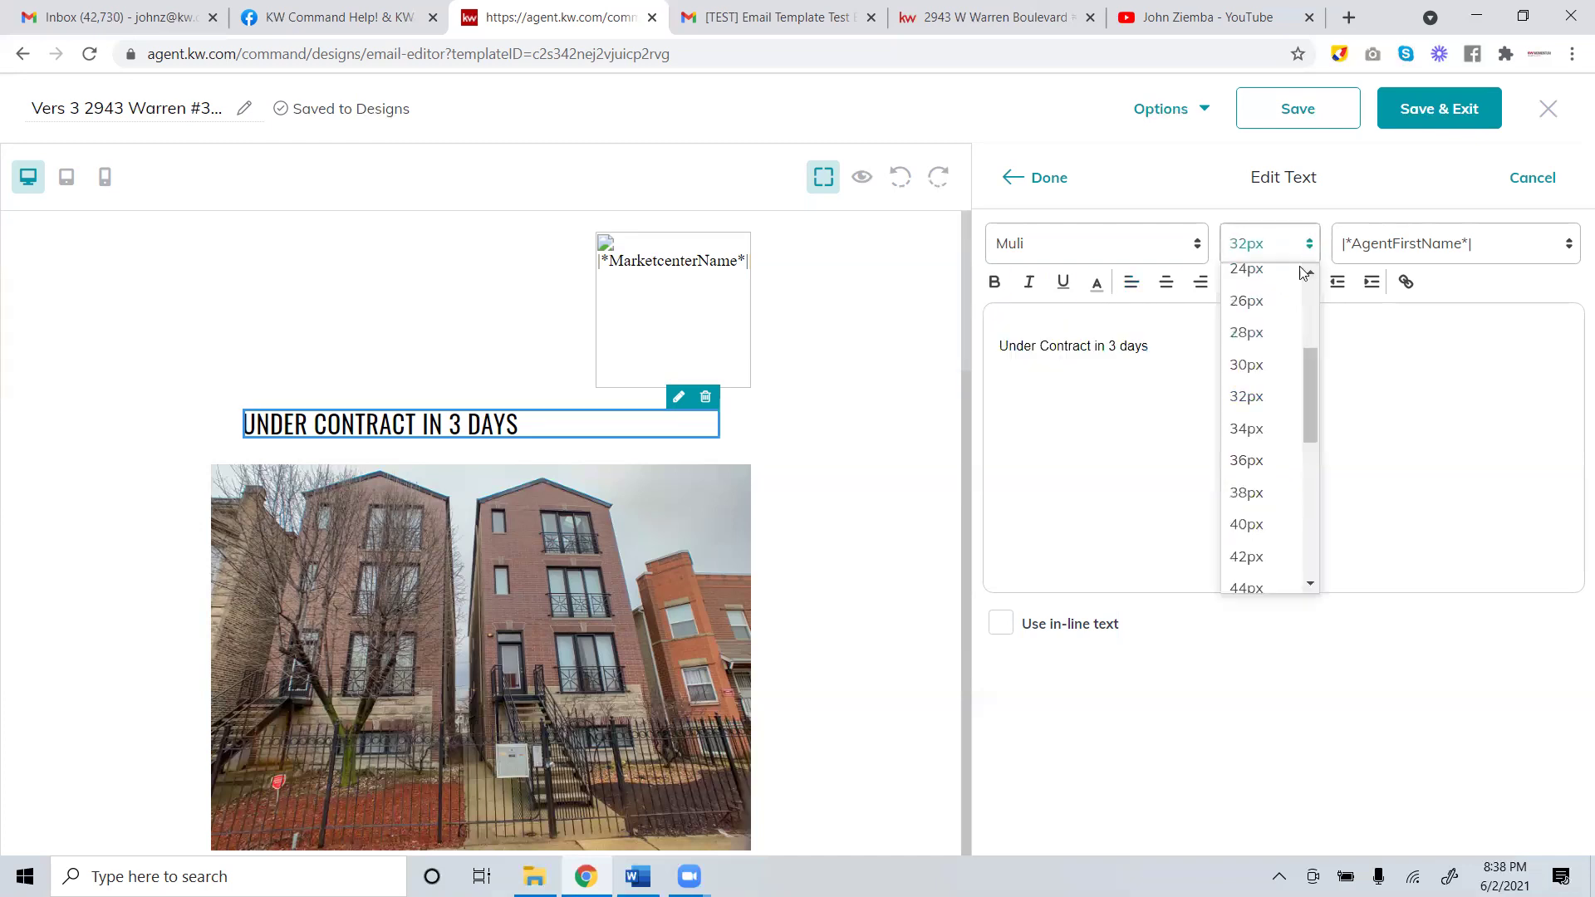
left_click(1271, 397)
left_click_drag(1168, 345, 515, 218)
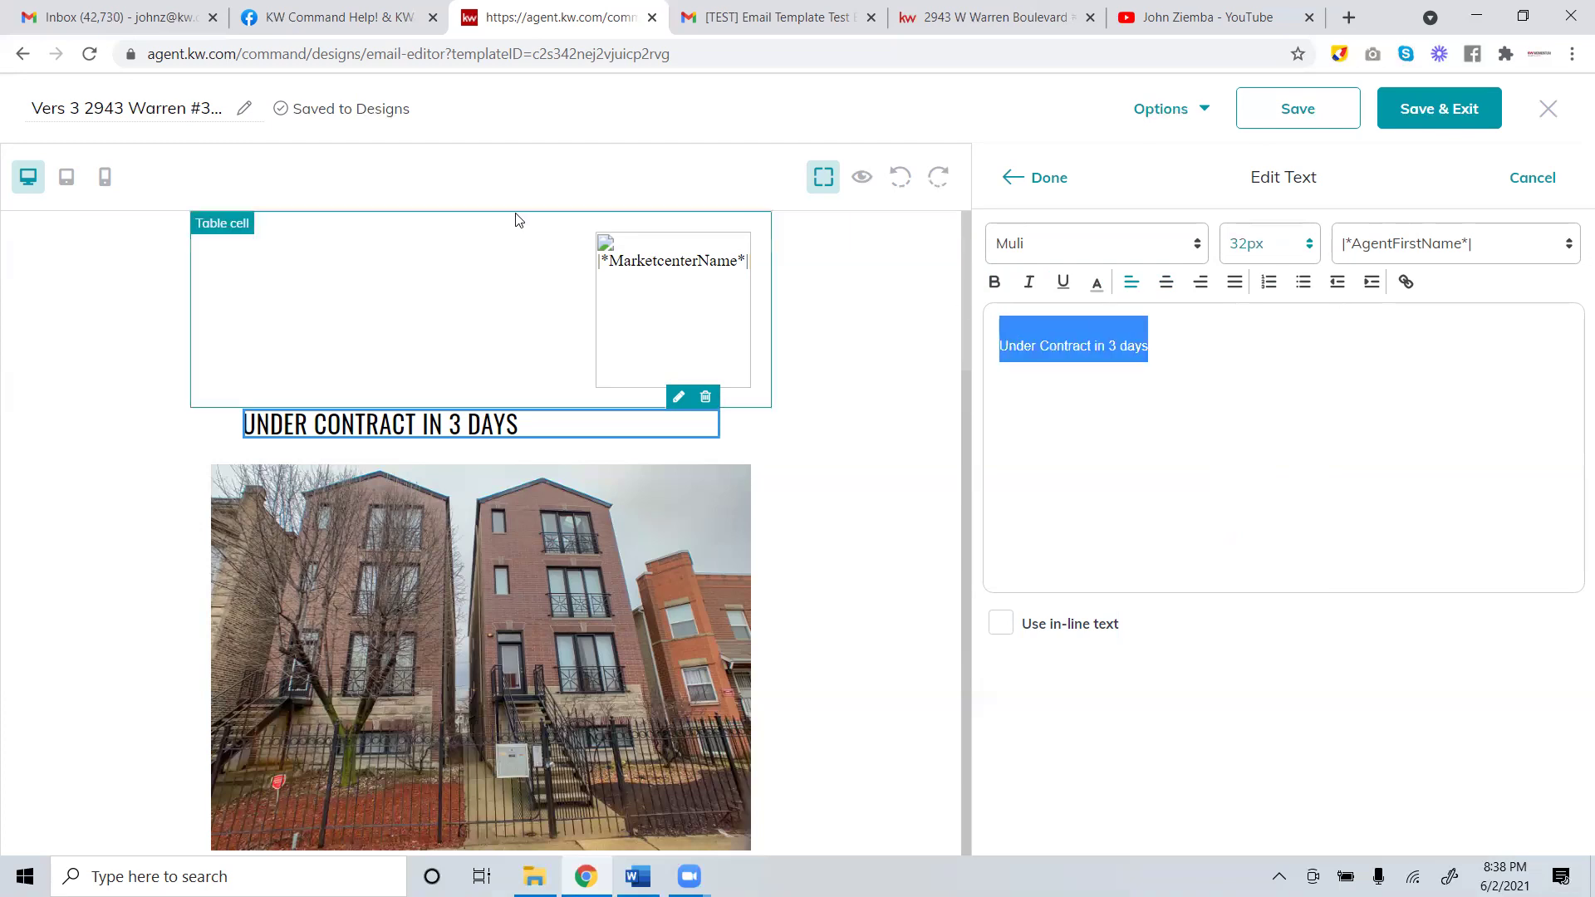
type("U")
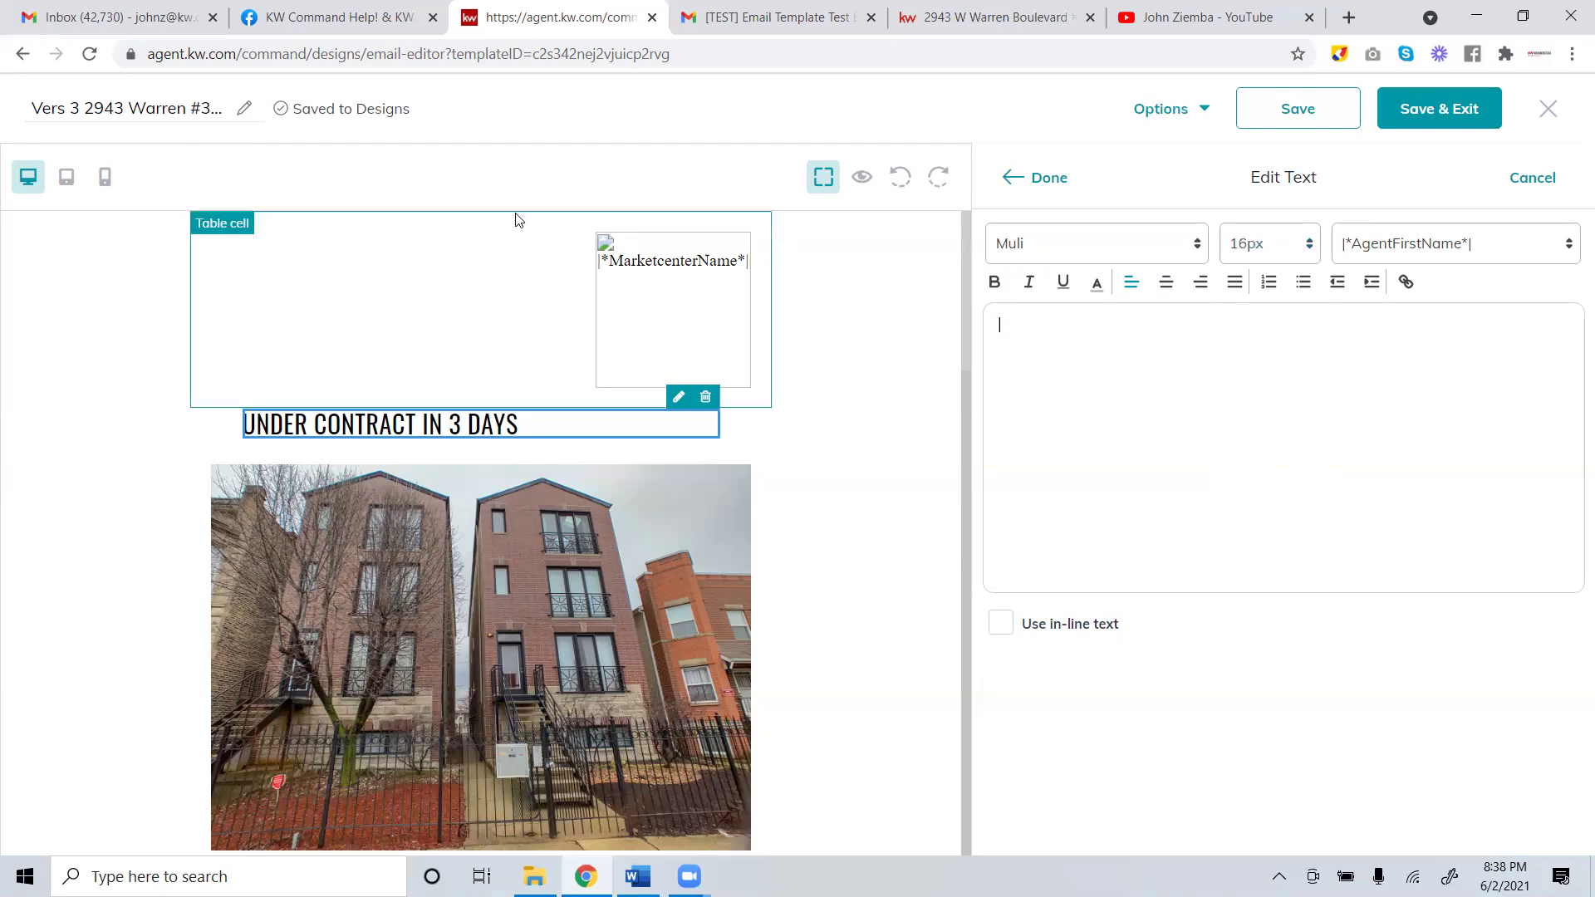
left_click(1302, 253)
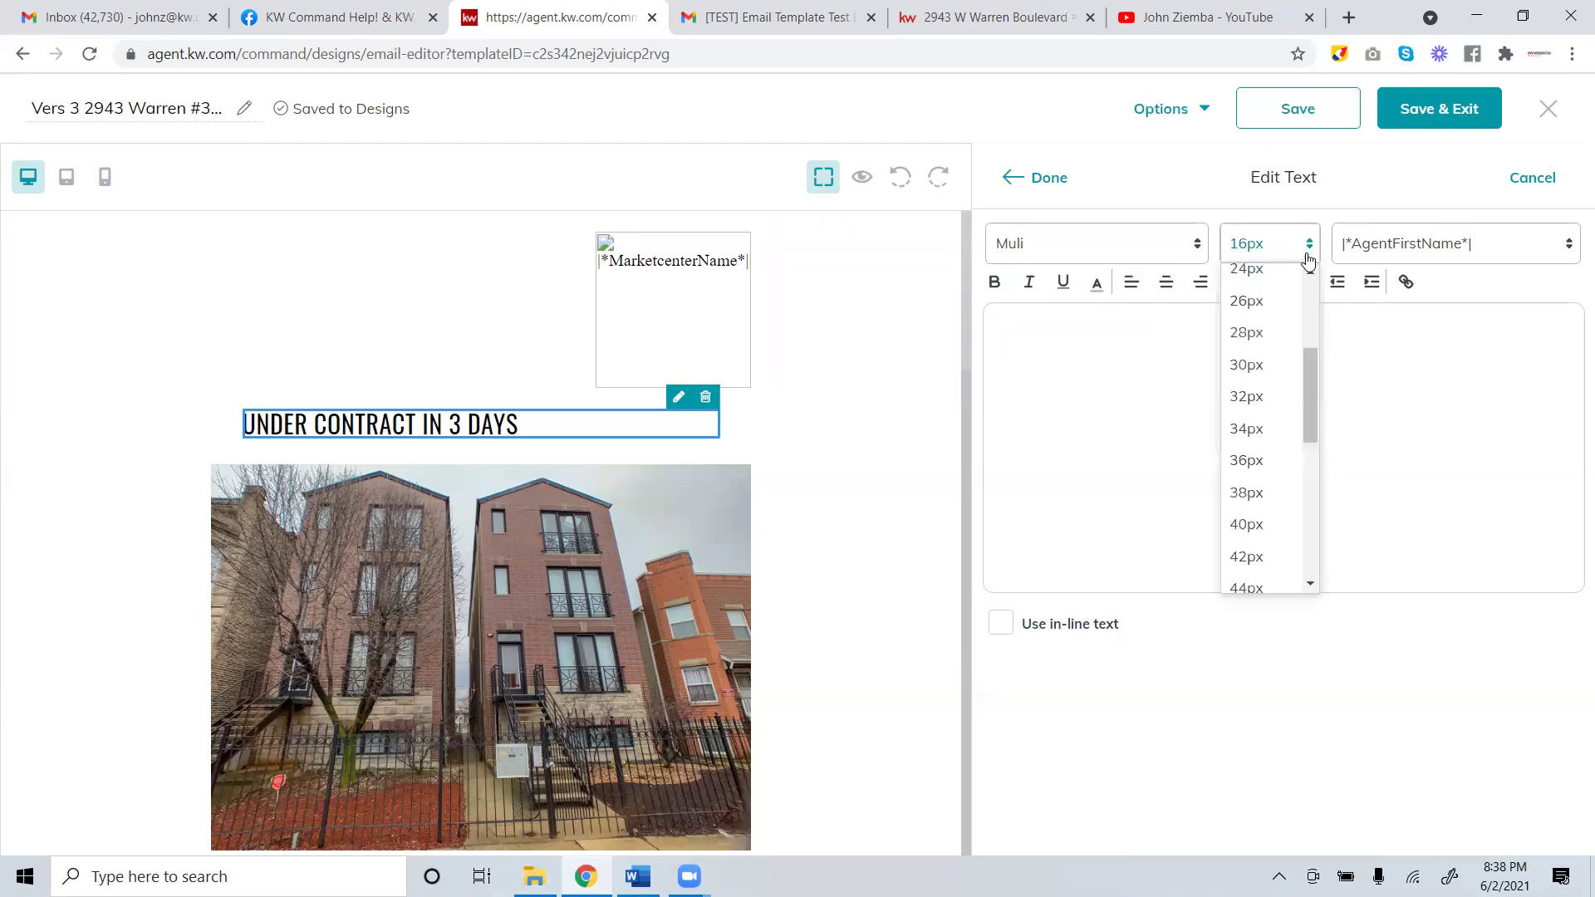
left_click(1257, 403)
type("Under Contract in 3 d")
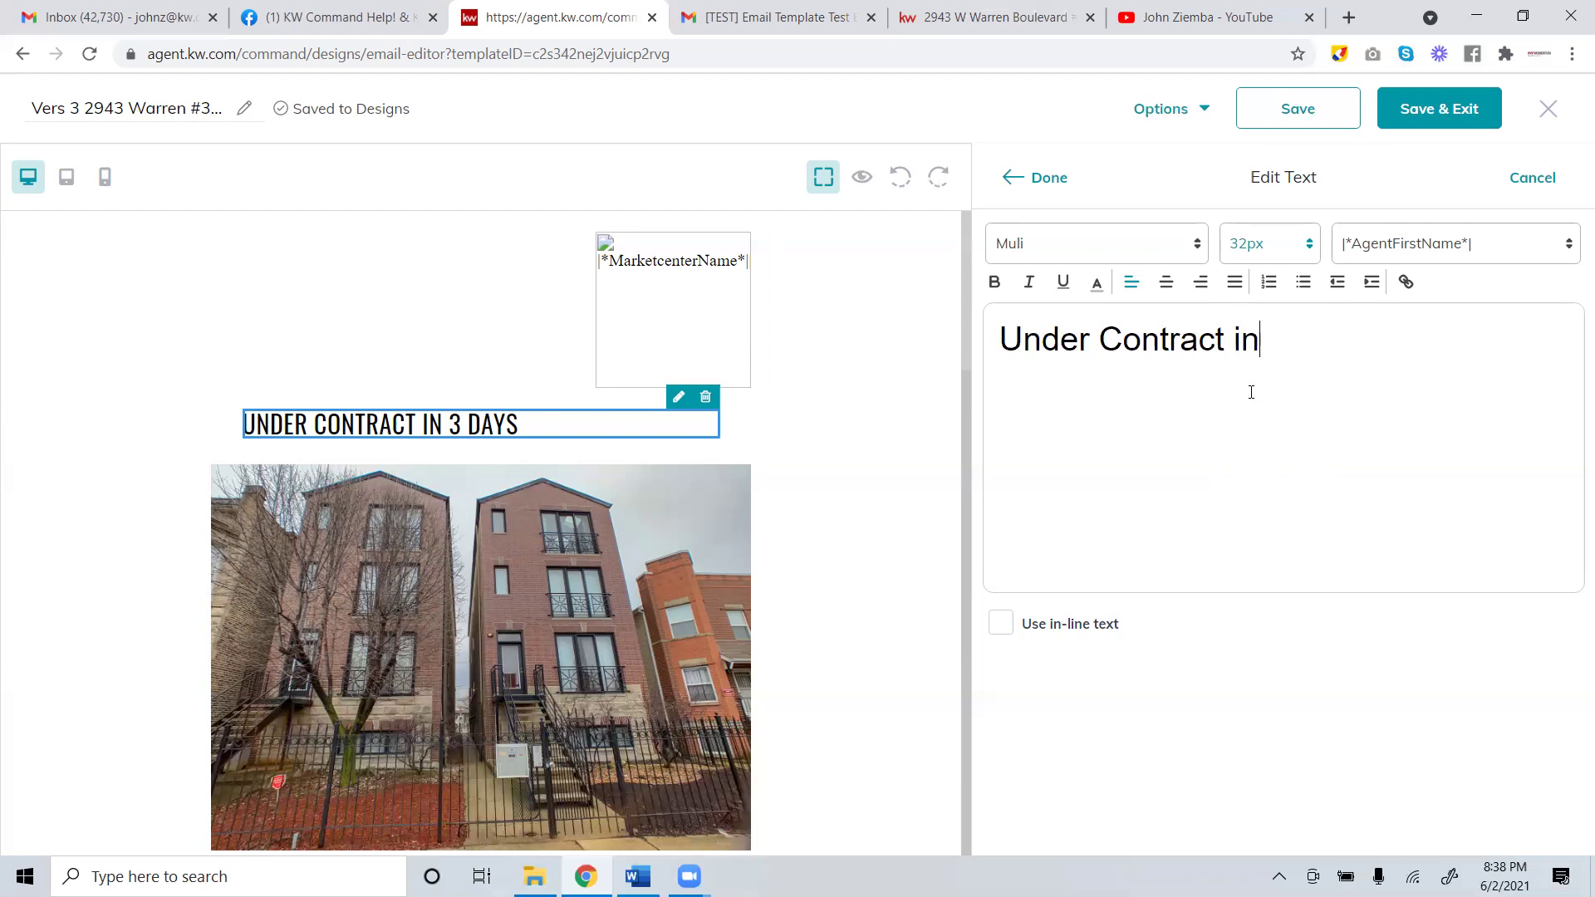
key("BackSpace")
type("3 days")
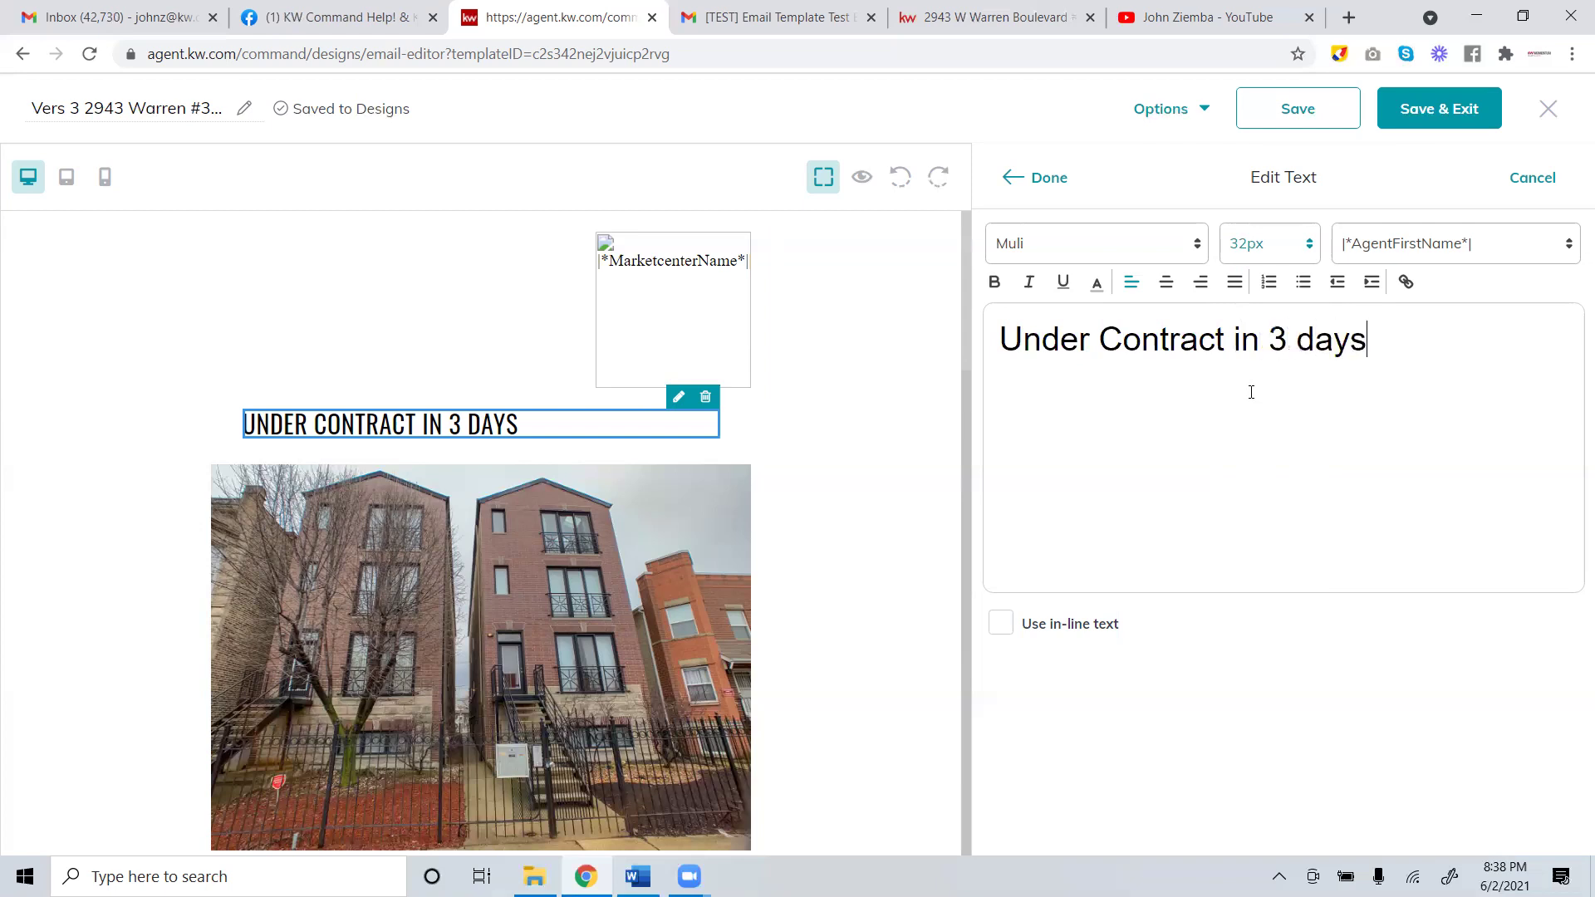
Finish the headline, check the property description block without changes, and save the design.
left_click(1090, 216)
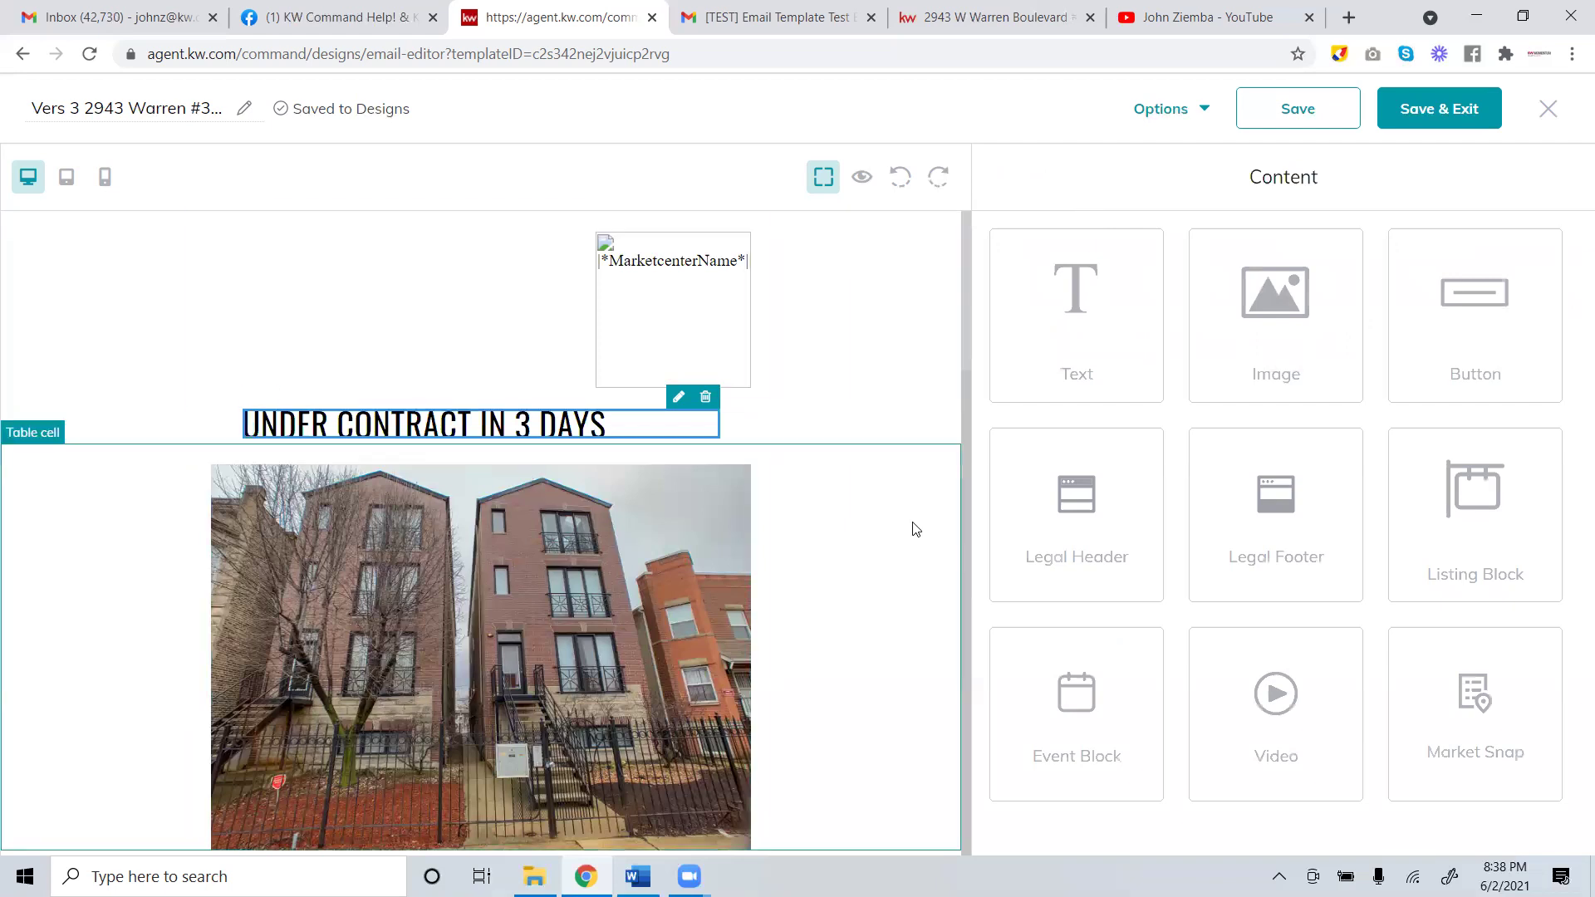
scroll(882, 431, "down", 1)
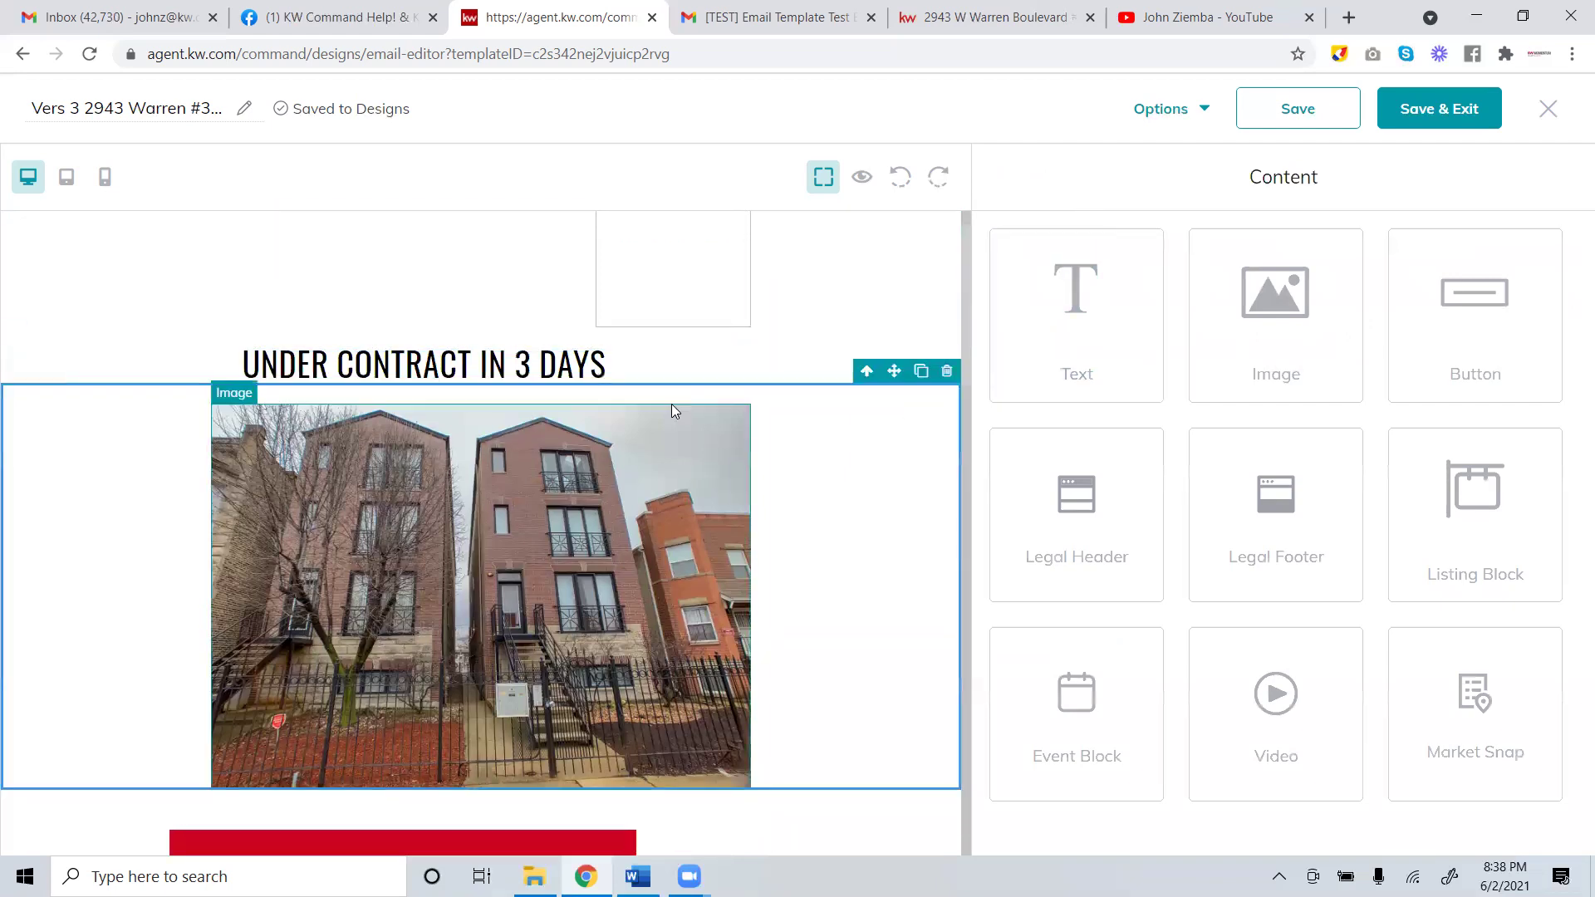
left_click_drag(965, 402, 960, 482)
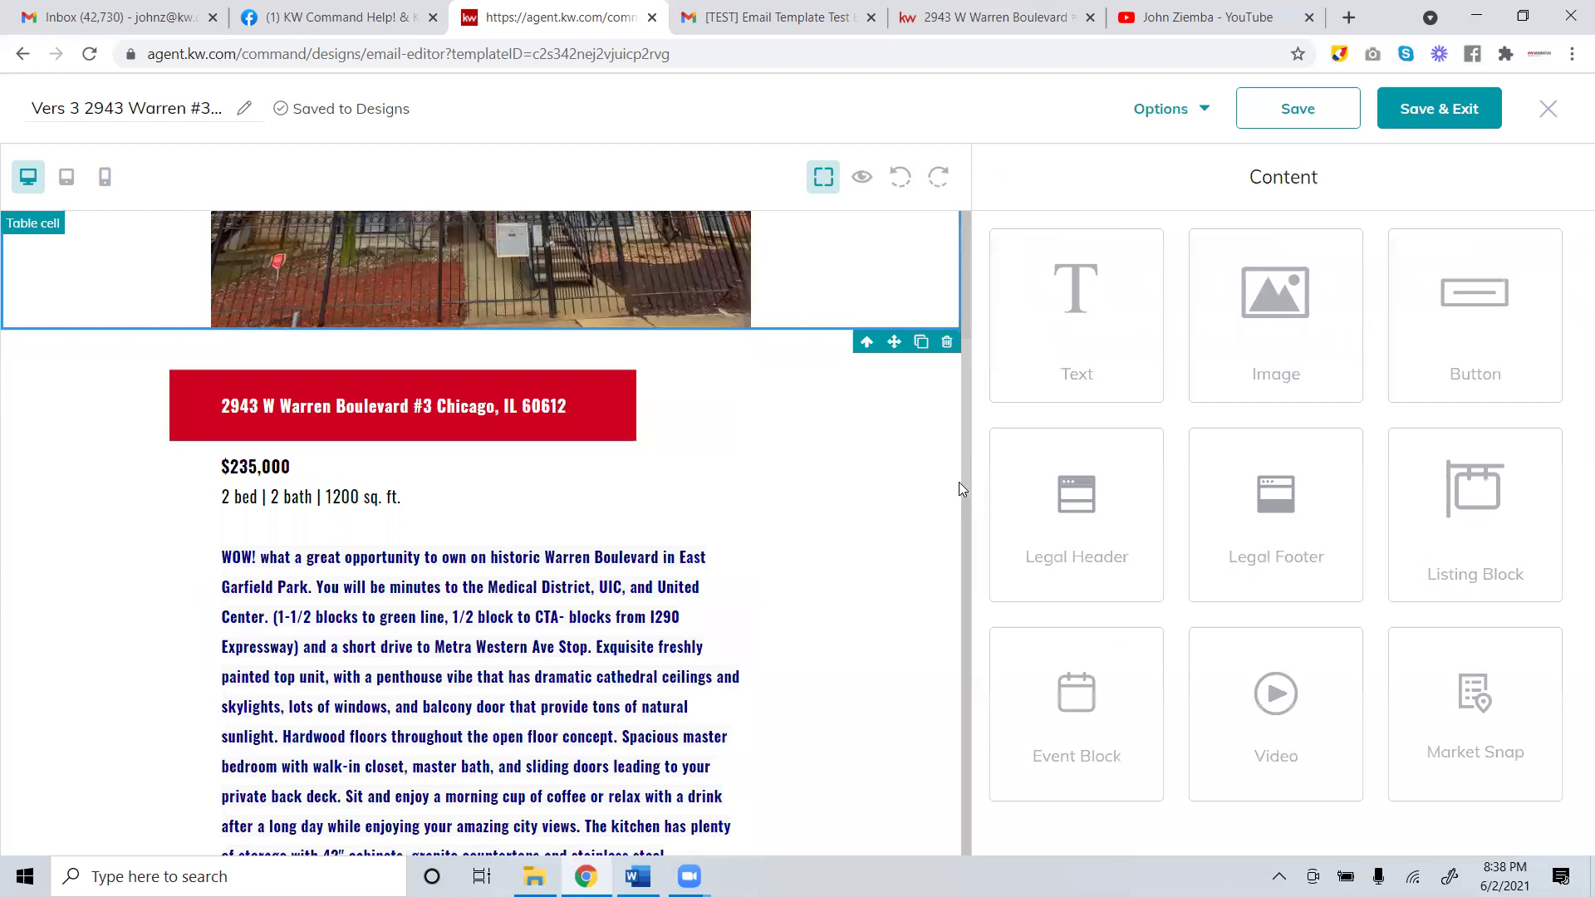
left_click(652, 437)
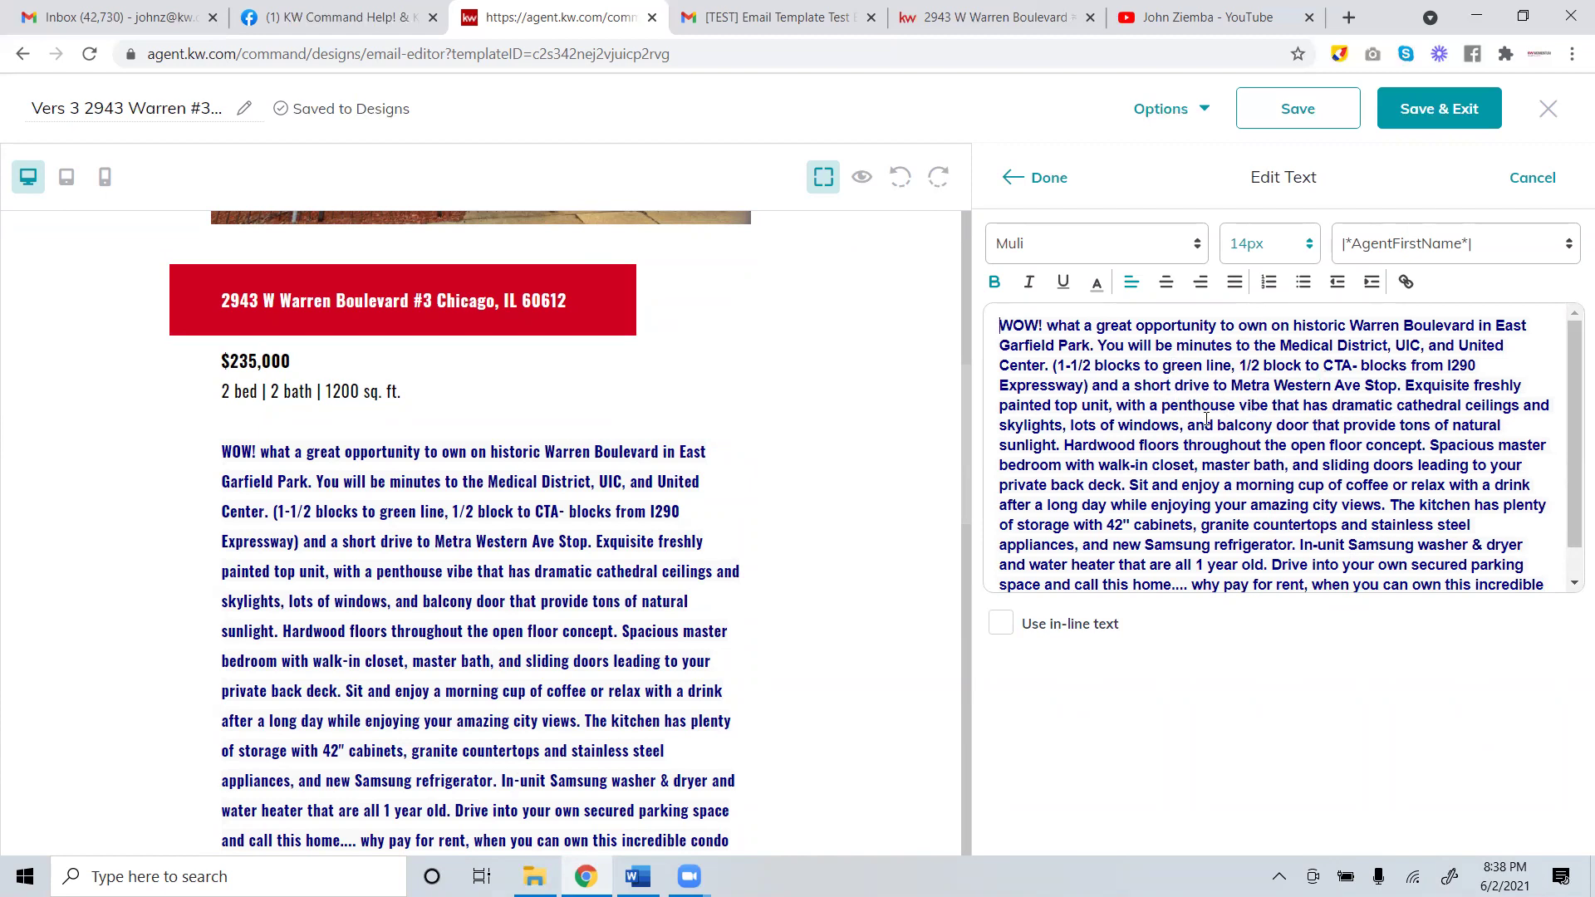
left_click(1048, 178)
scroll(689, 572, "up", 8)
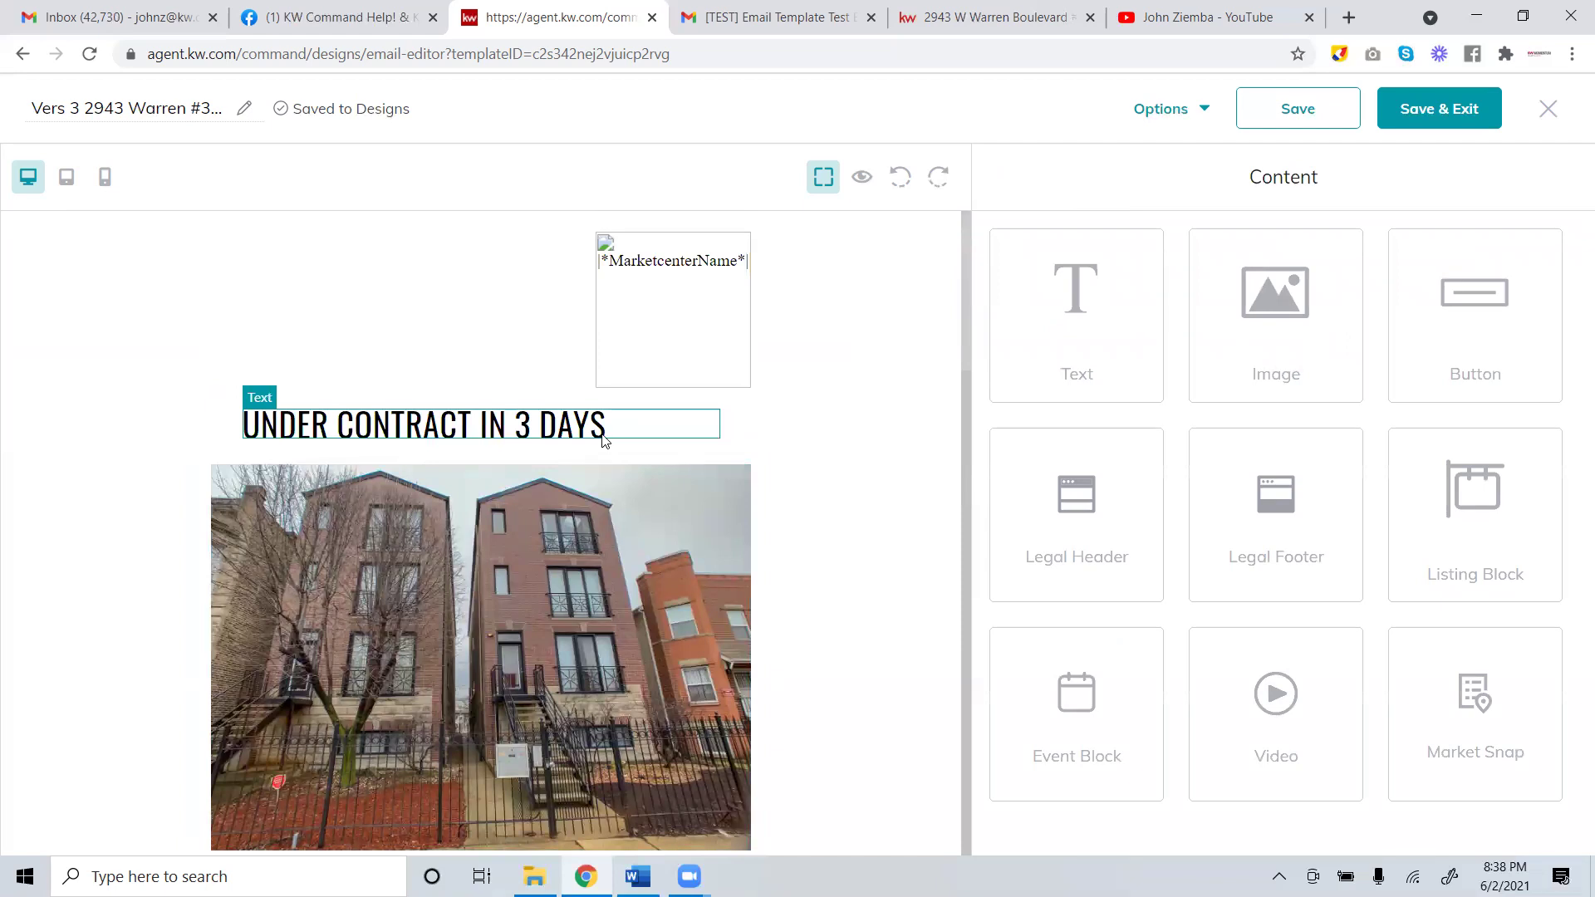
left_click(1275, 112)
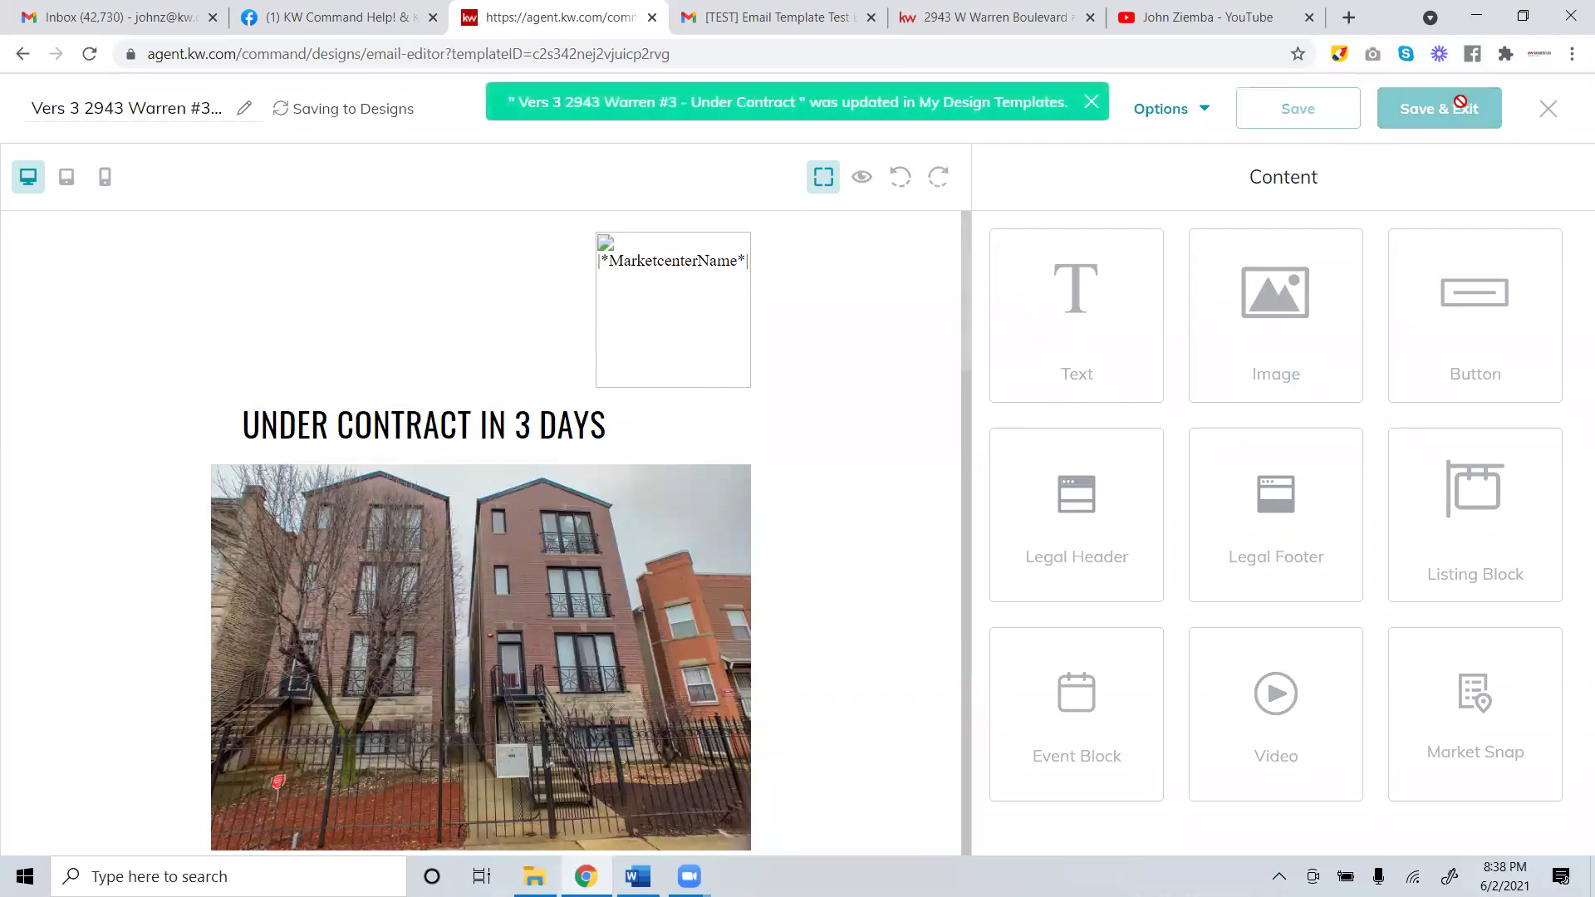
Save and exit the design, then start a new Email campaign from the Campaigns dashboard.
left_click(1440, 108)
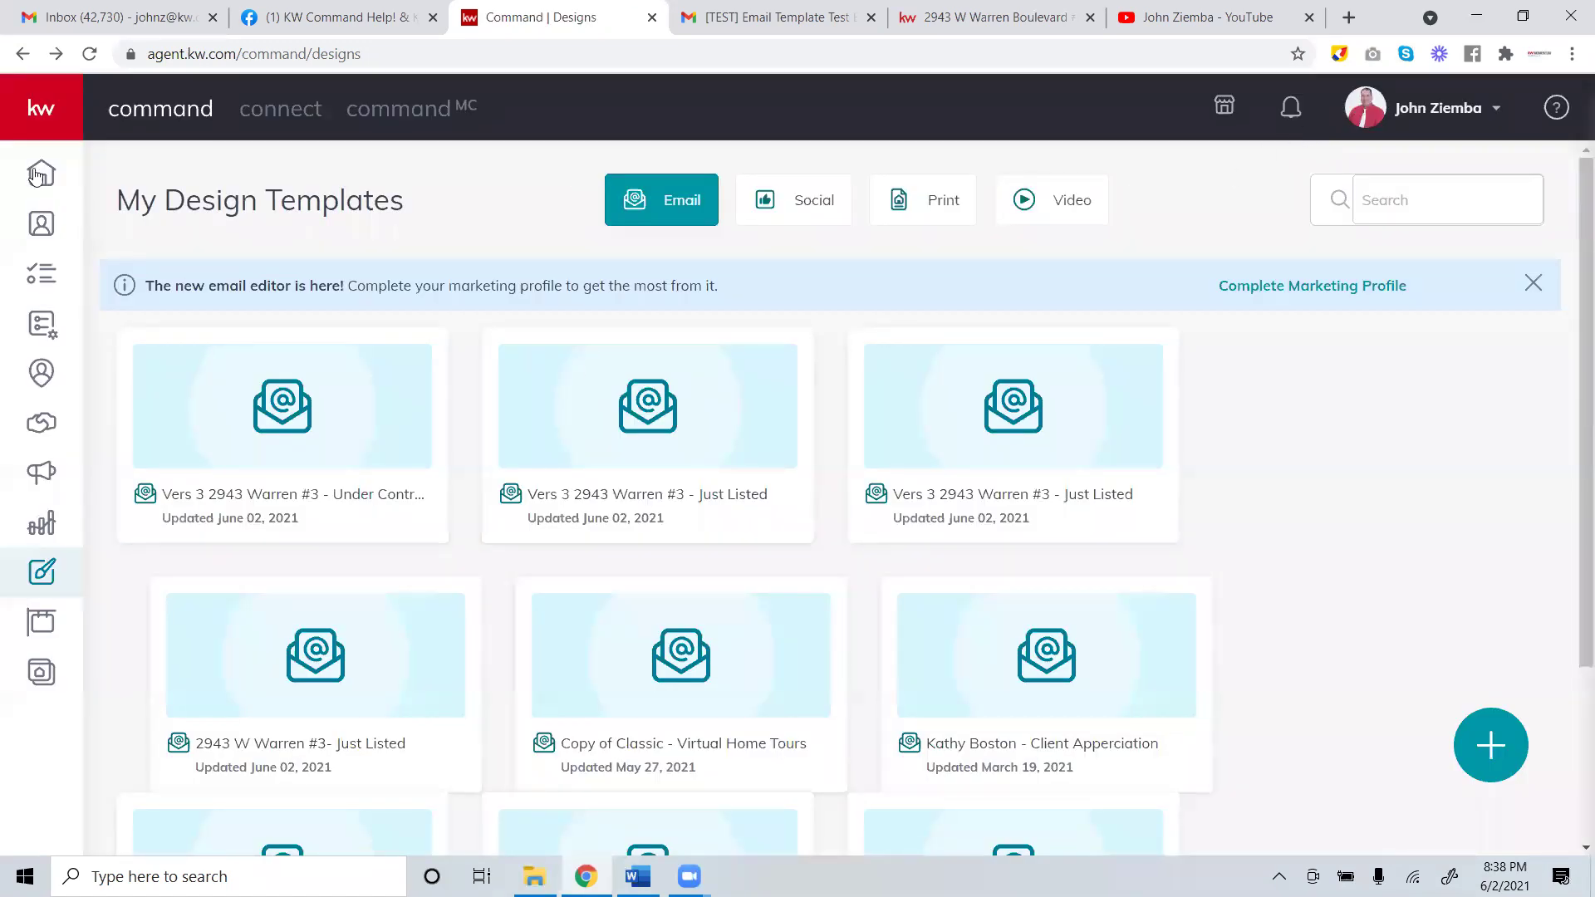
mouse_move(32, 146)
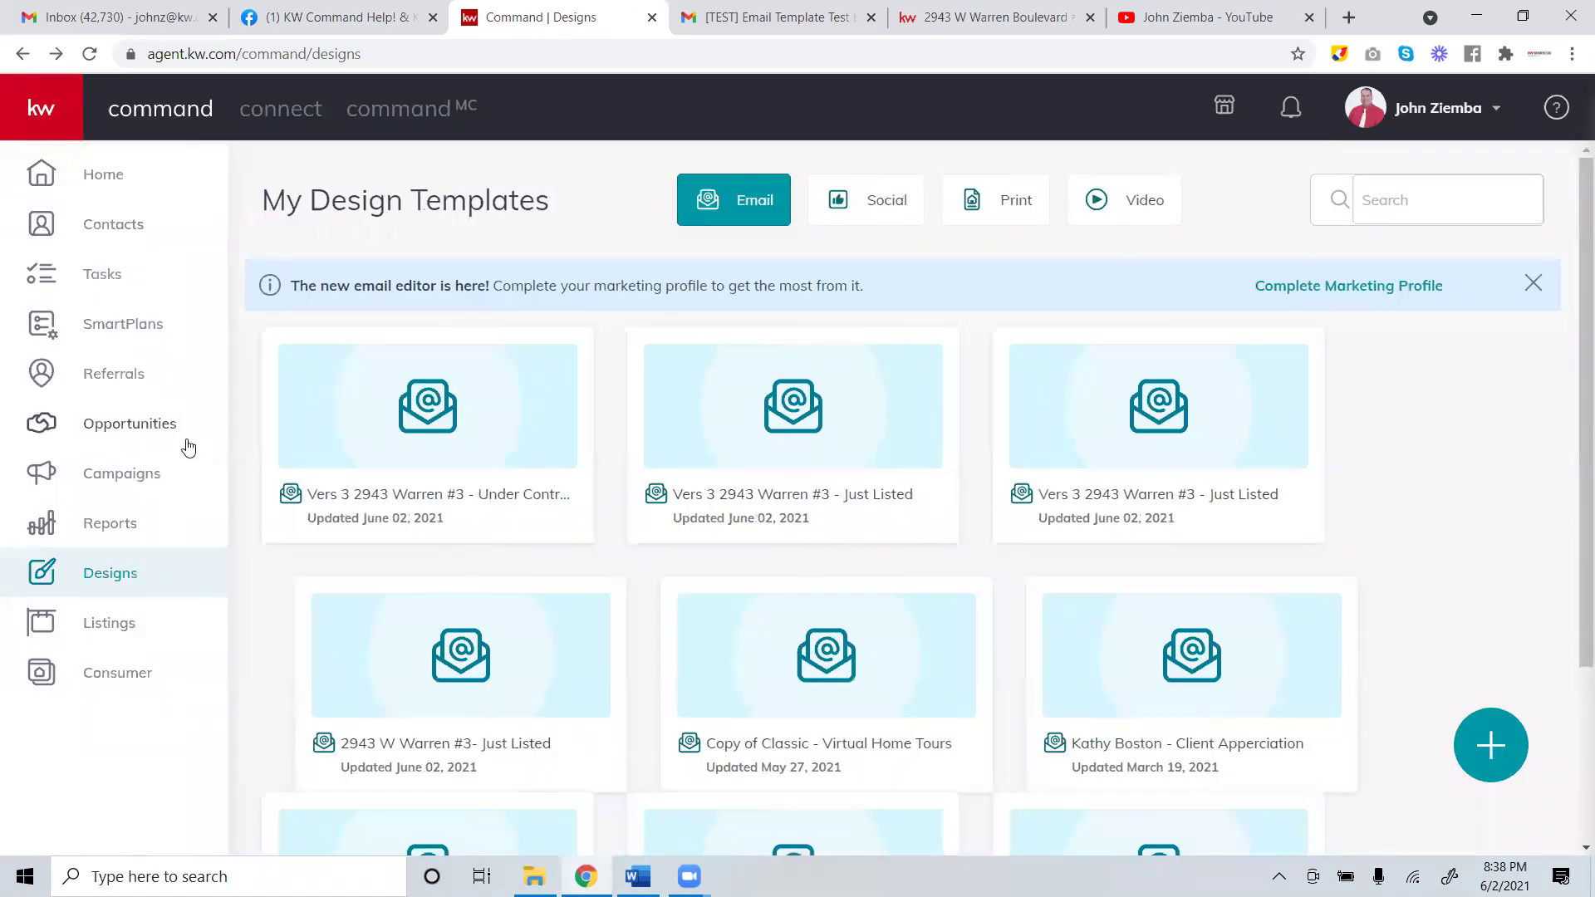
left_click(143, 475)
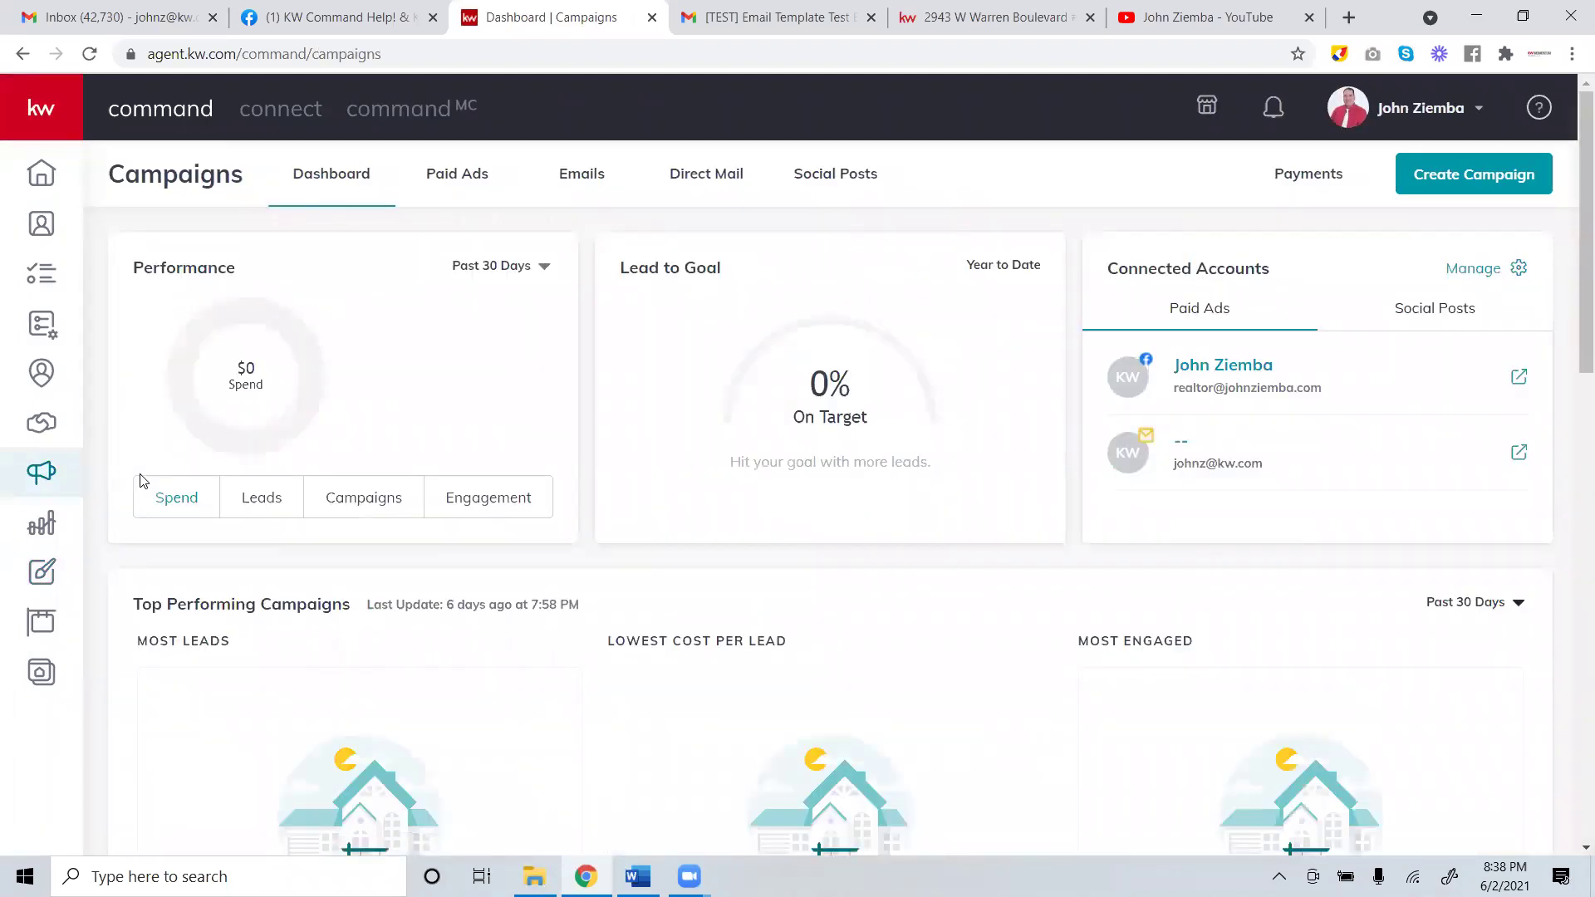
left_click(1439, 177)
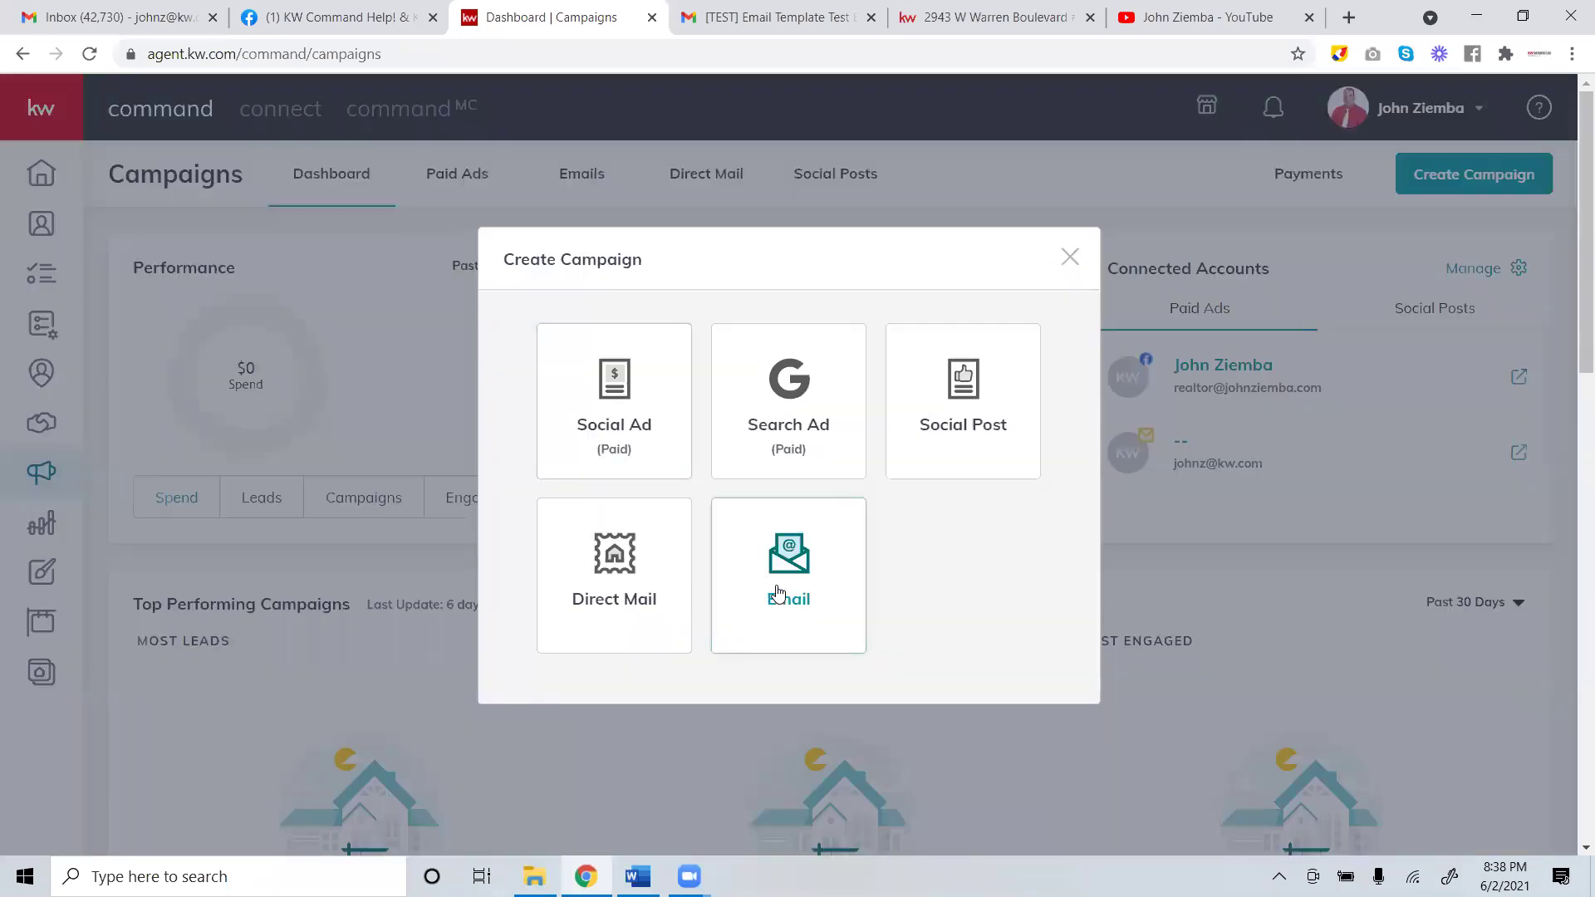
left_click(776, 586)
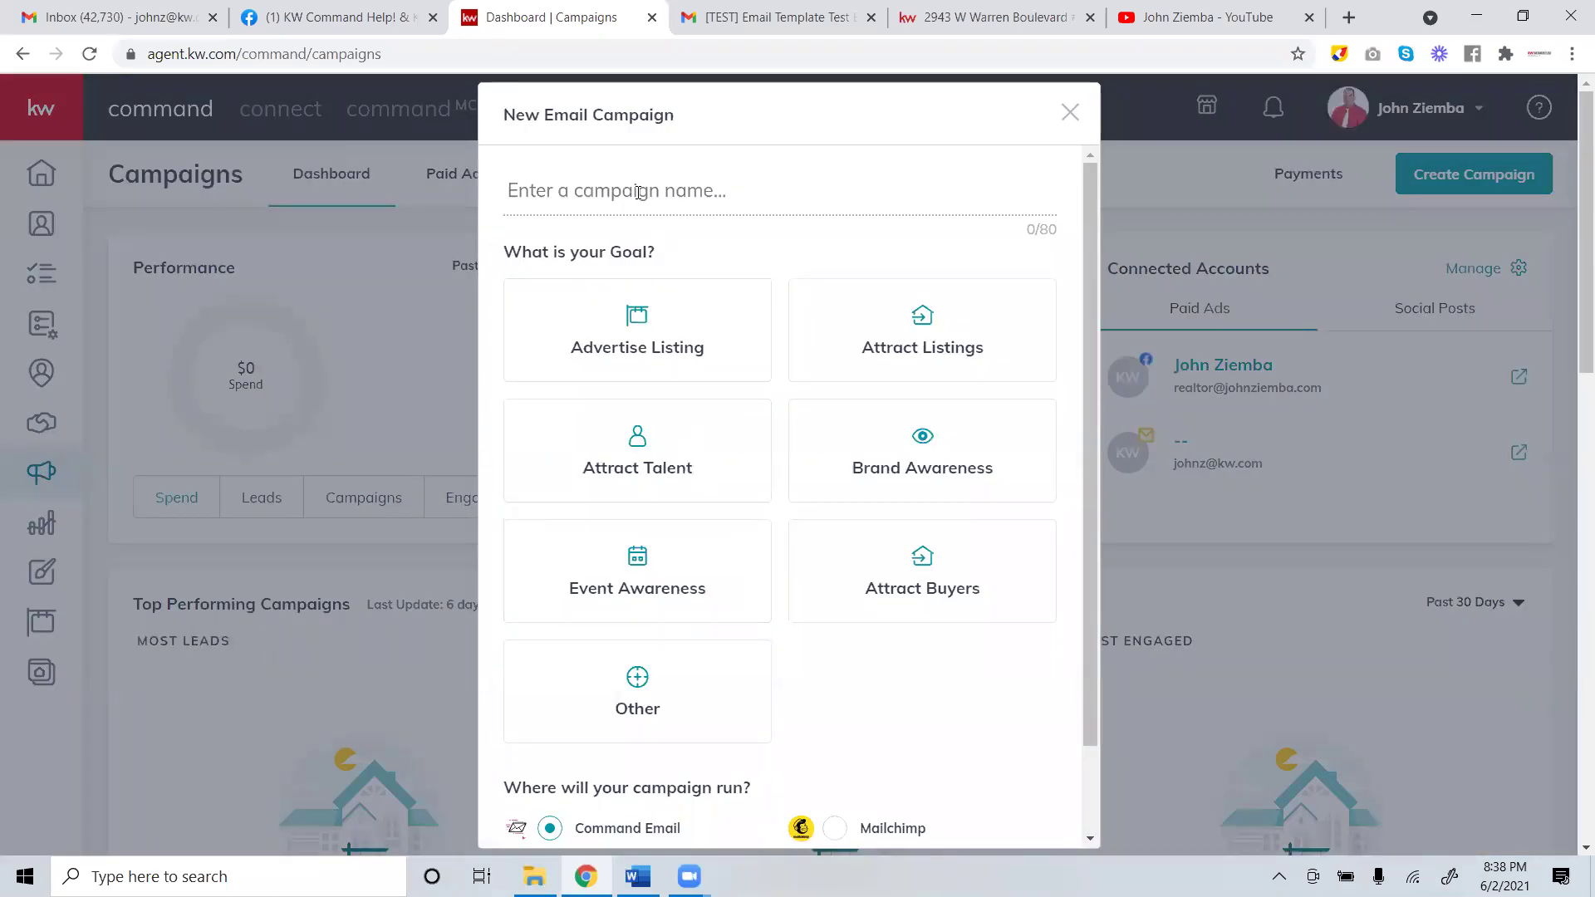
left_click(637, 192)
type("U:n")
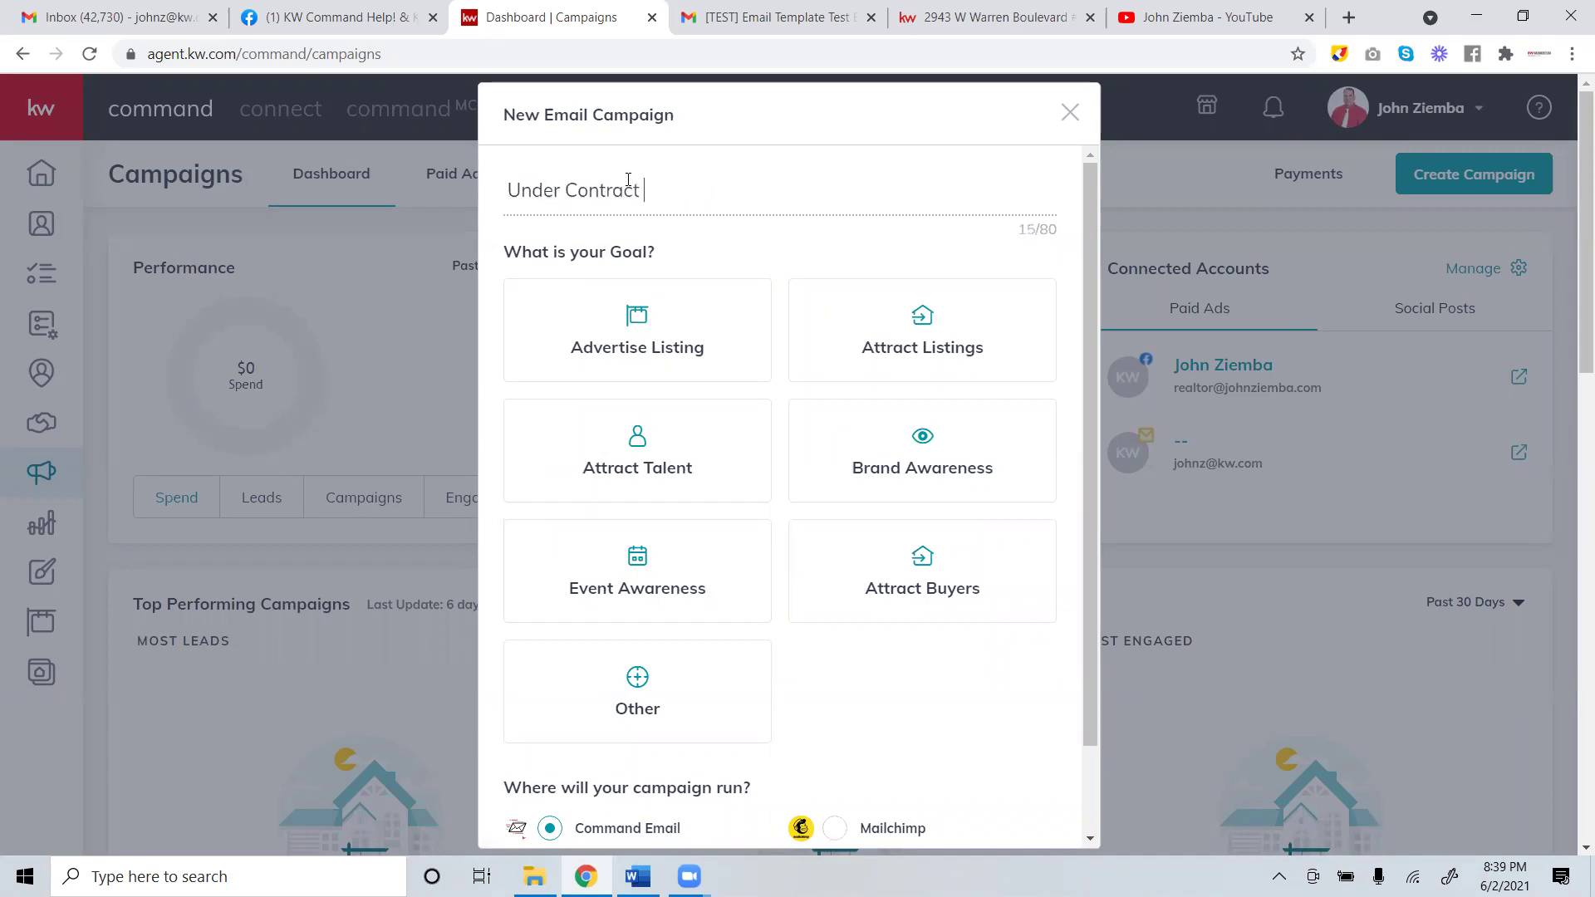
left_click_drag(789, 191, 396, 191)
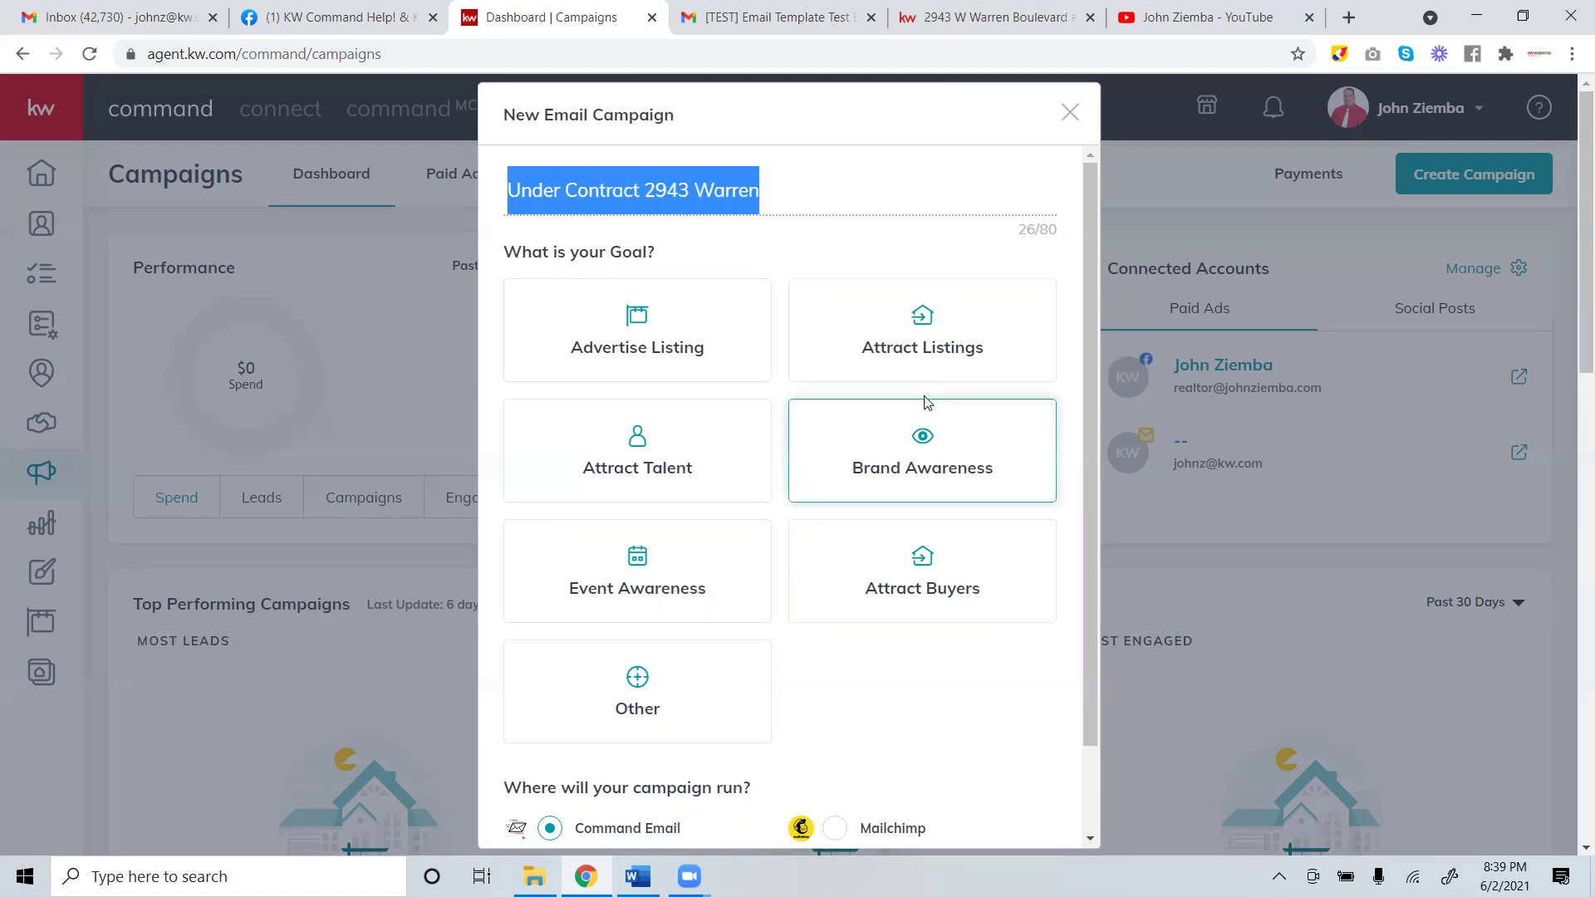
left_click(920, 332)
scroll(851, 607, "down", 2)
scroll(851, 607, "down", 2)
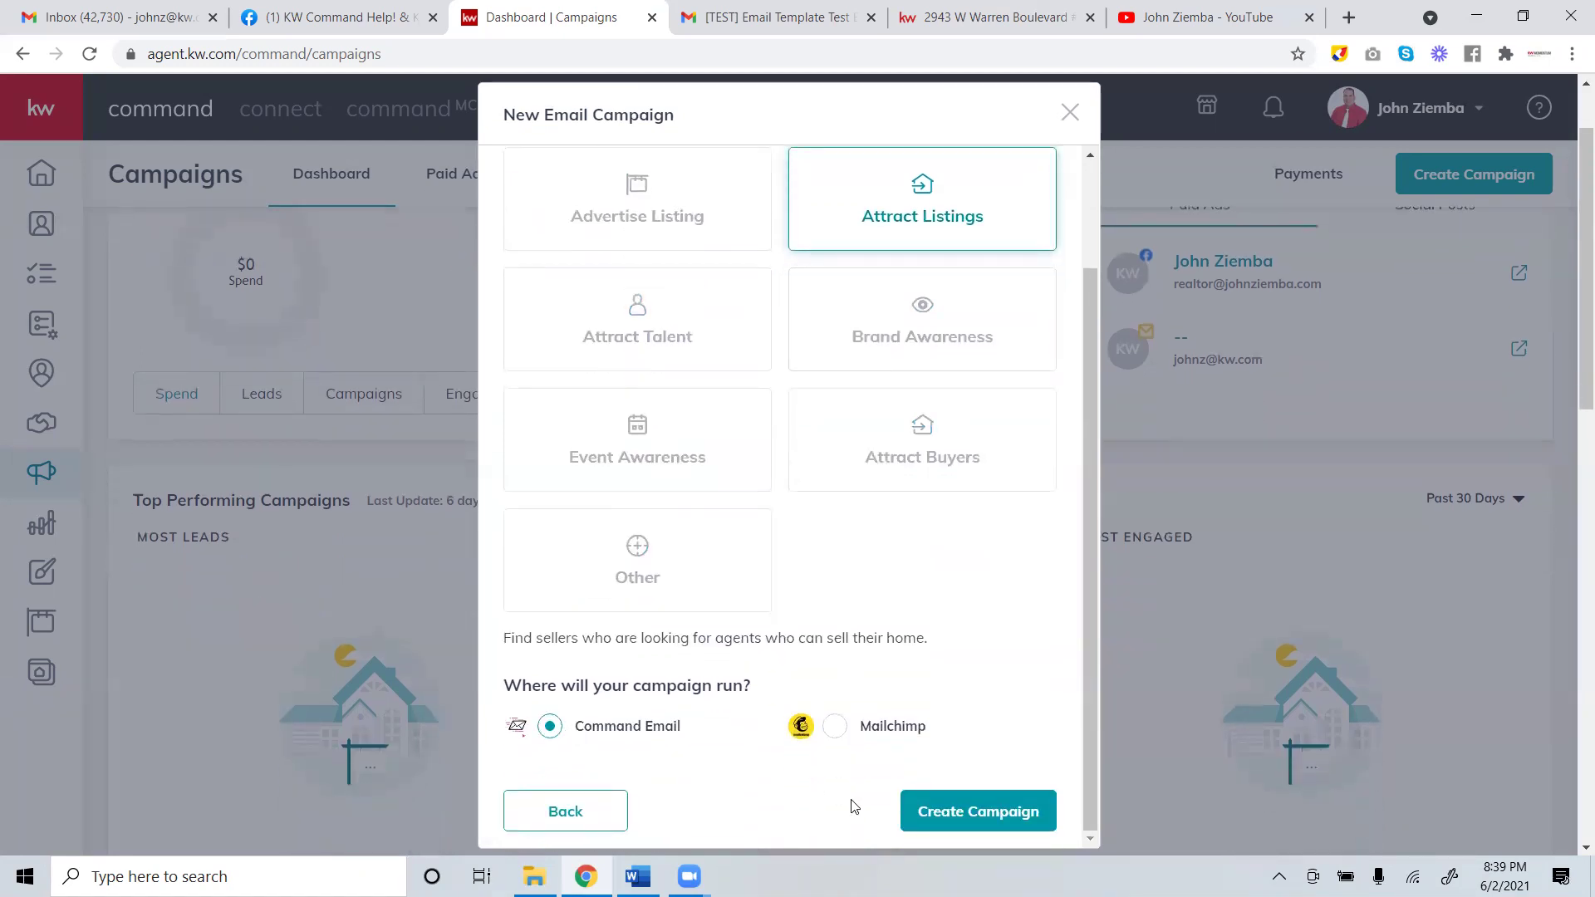
left_click(951, 818)
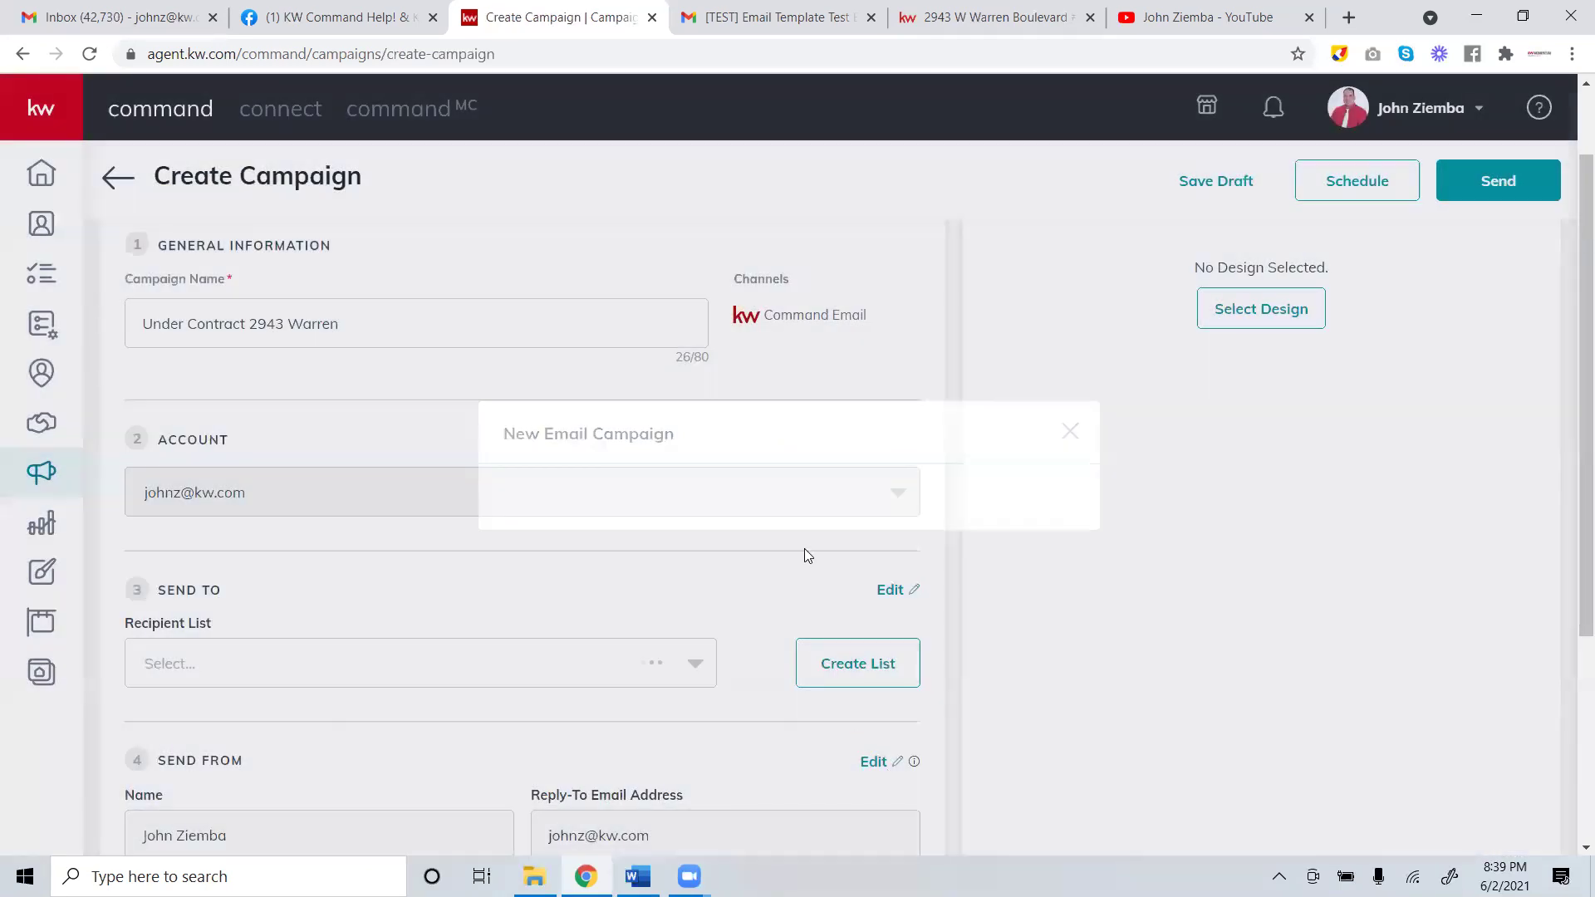
Address the campaign to 6-2-test-list and enter a subject beginning 'Under Contract in 3 days'.
scroll(675, 473, "down", 3)
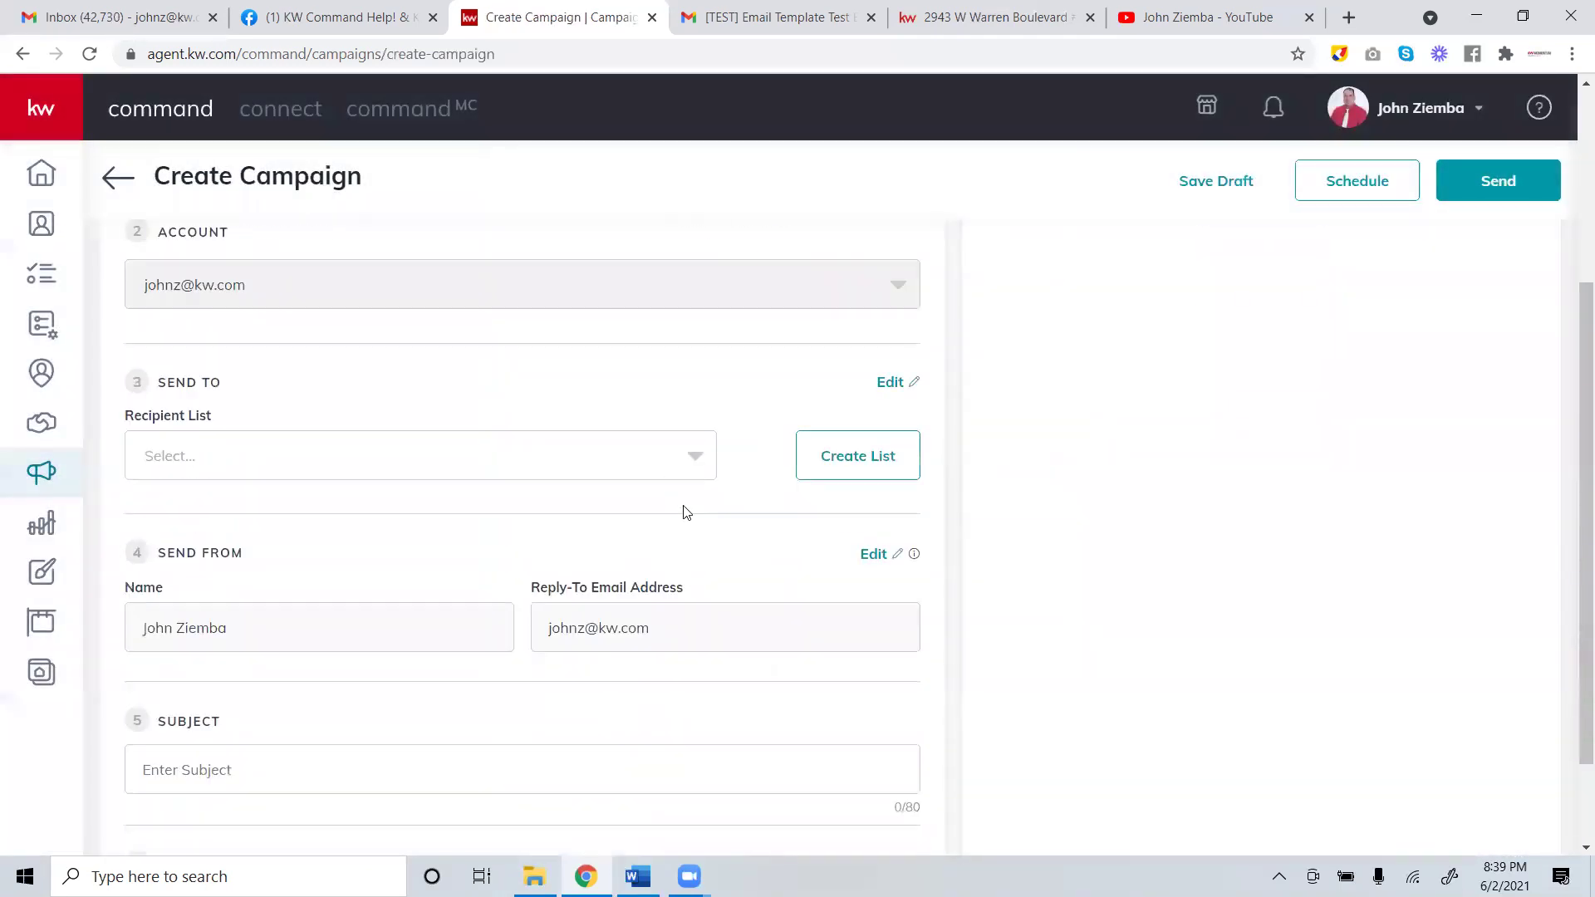
left_click(684, 463)
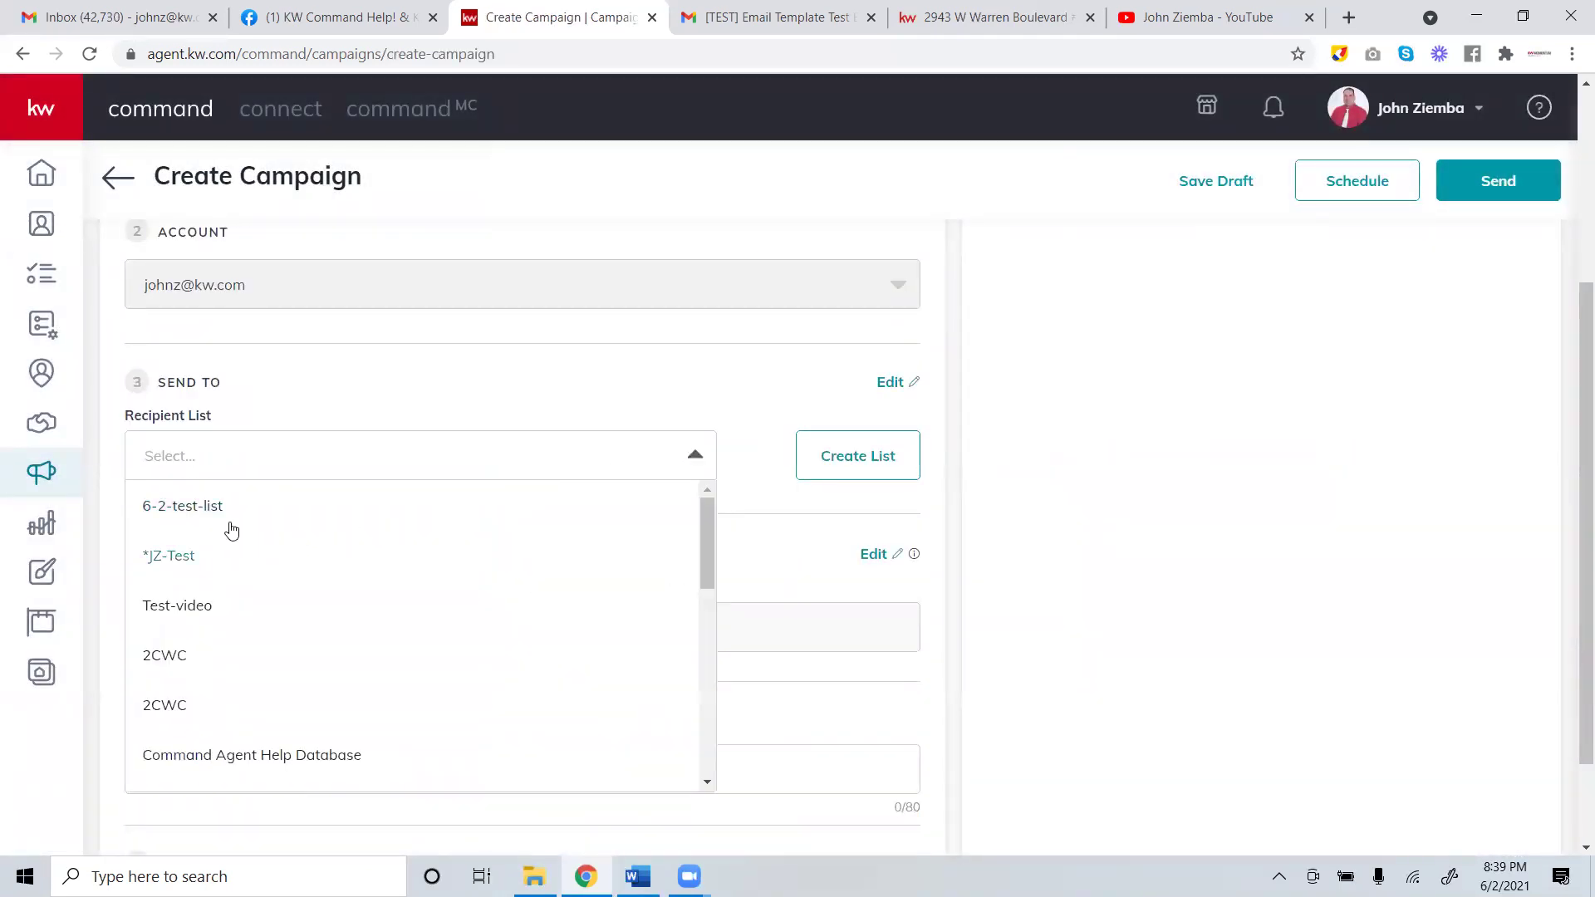
left_click(203, 506)
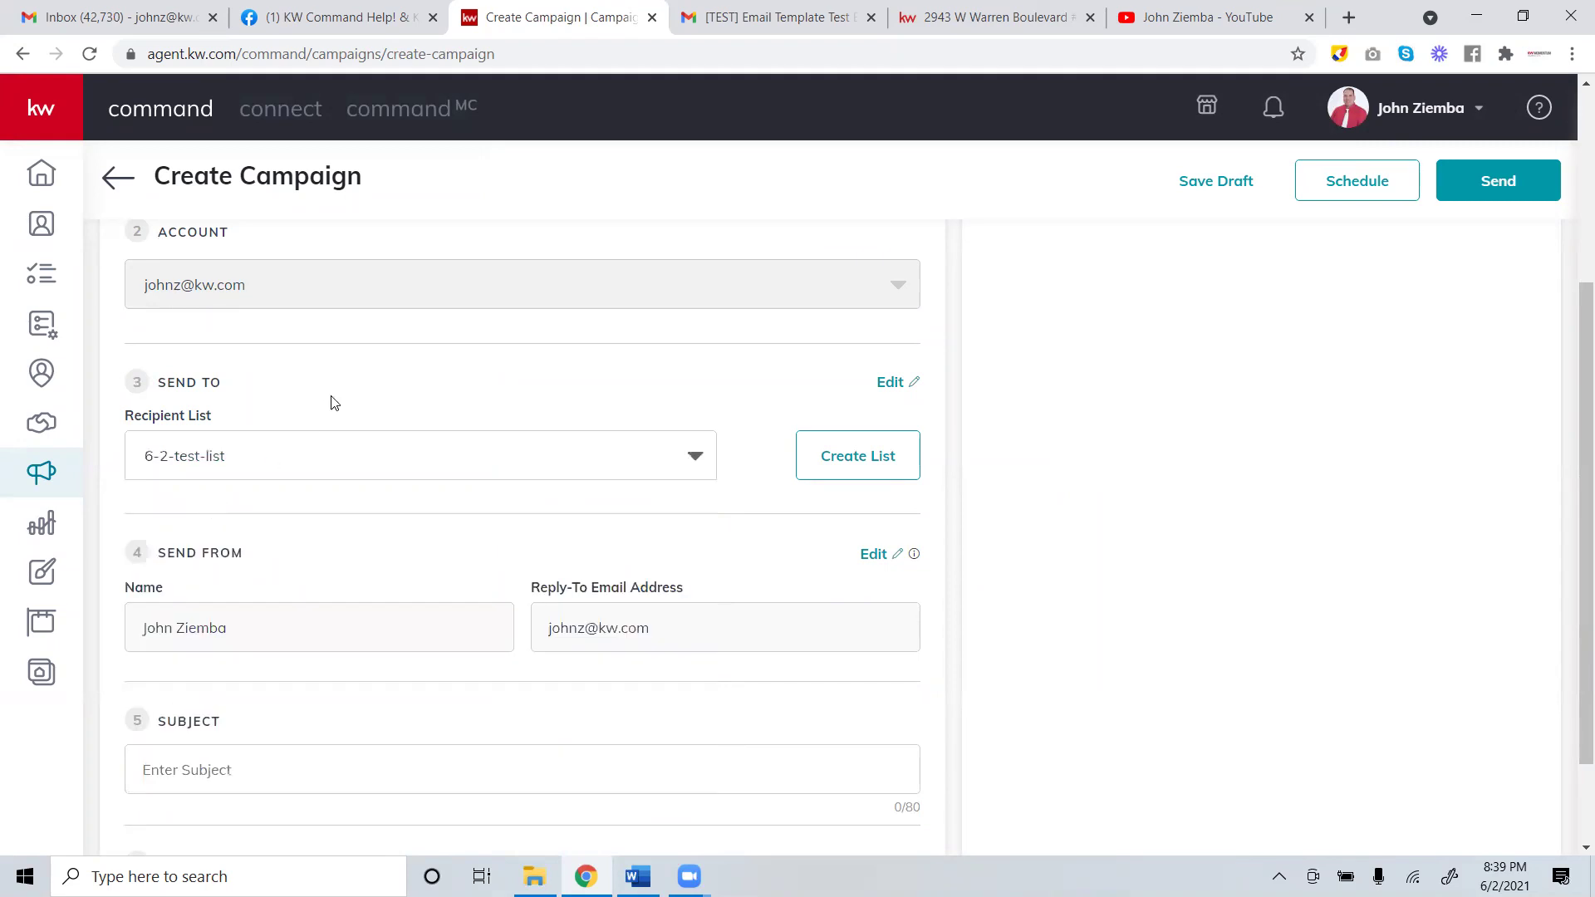
left_click(353, 757)
type("Under Contract in 3 days")
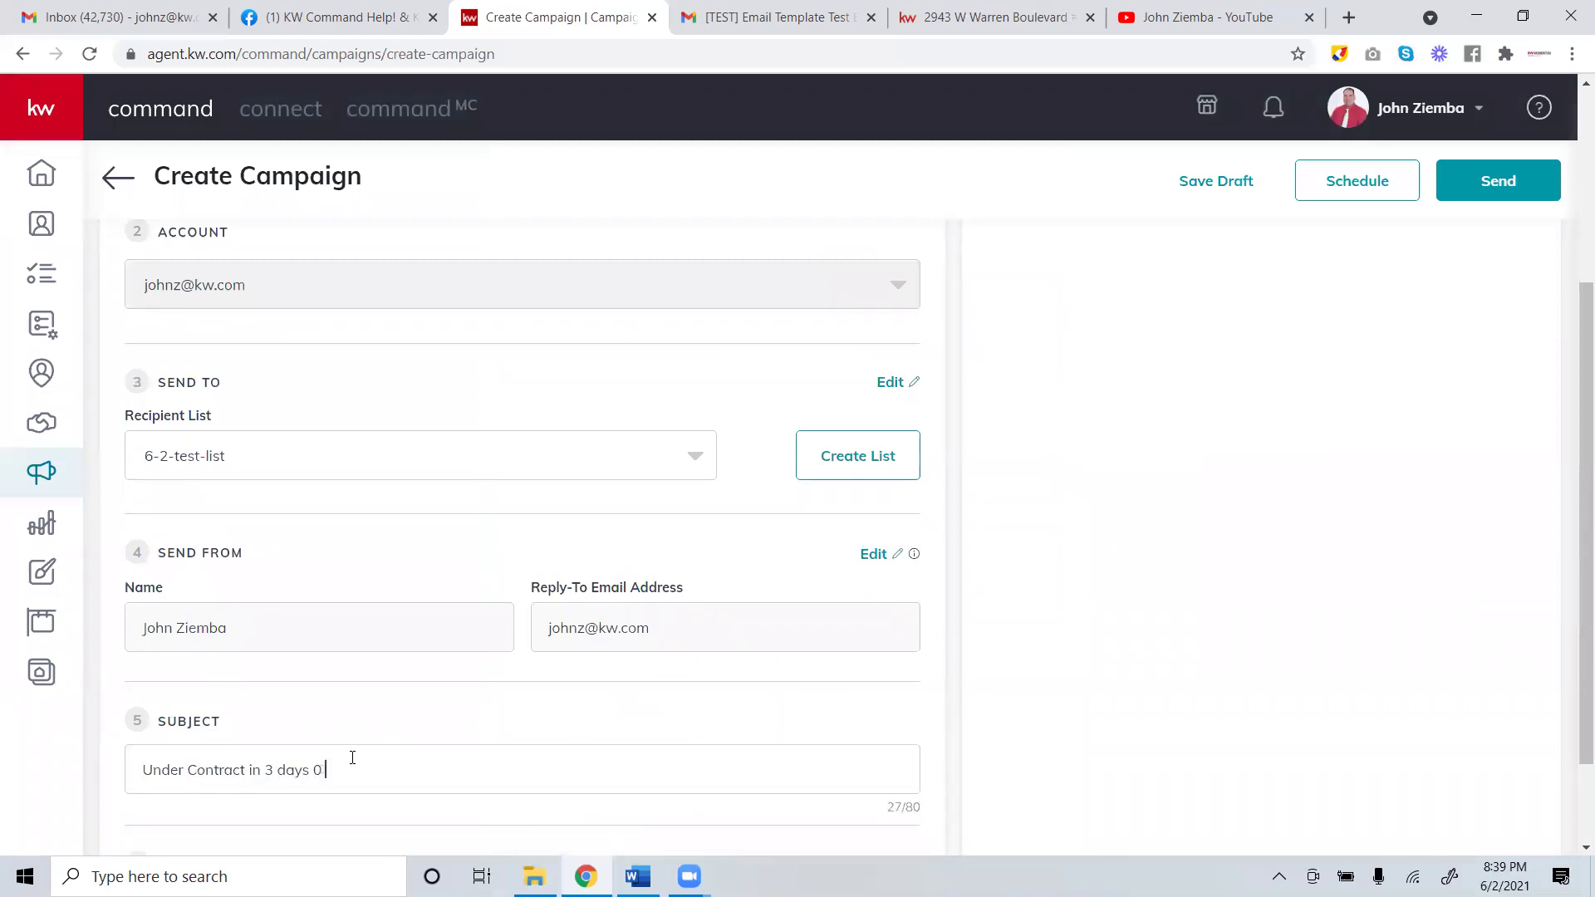
type(" - John Does it Again")
Pick the Under Contract Warren design from the template library and save it to the campaign.
scroll(1362, 253, "down", 2)
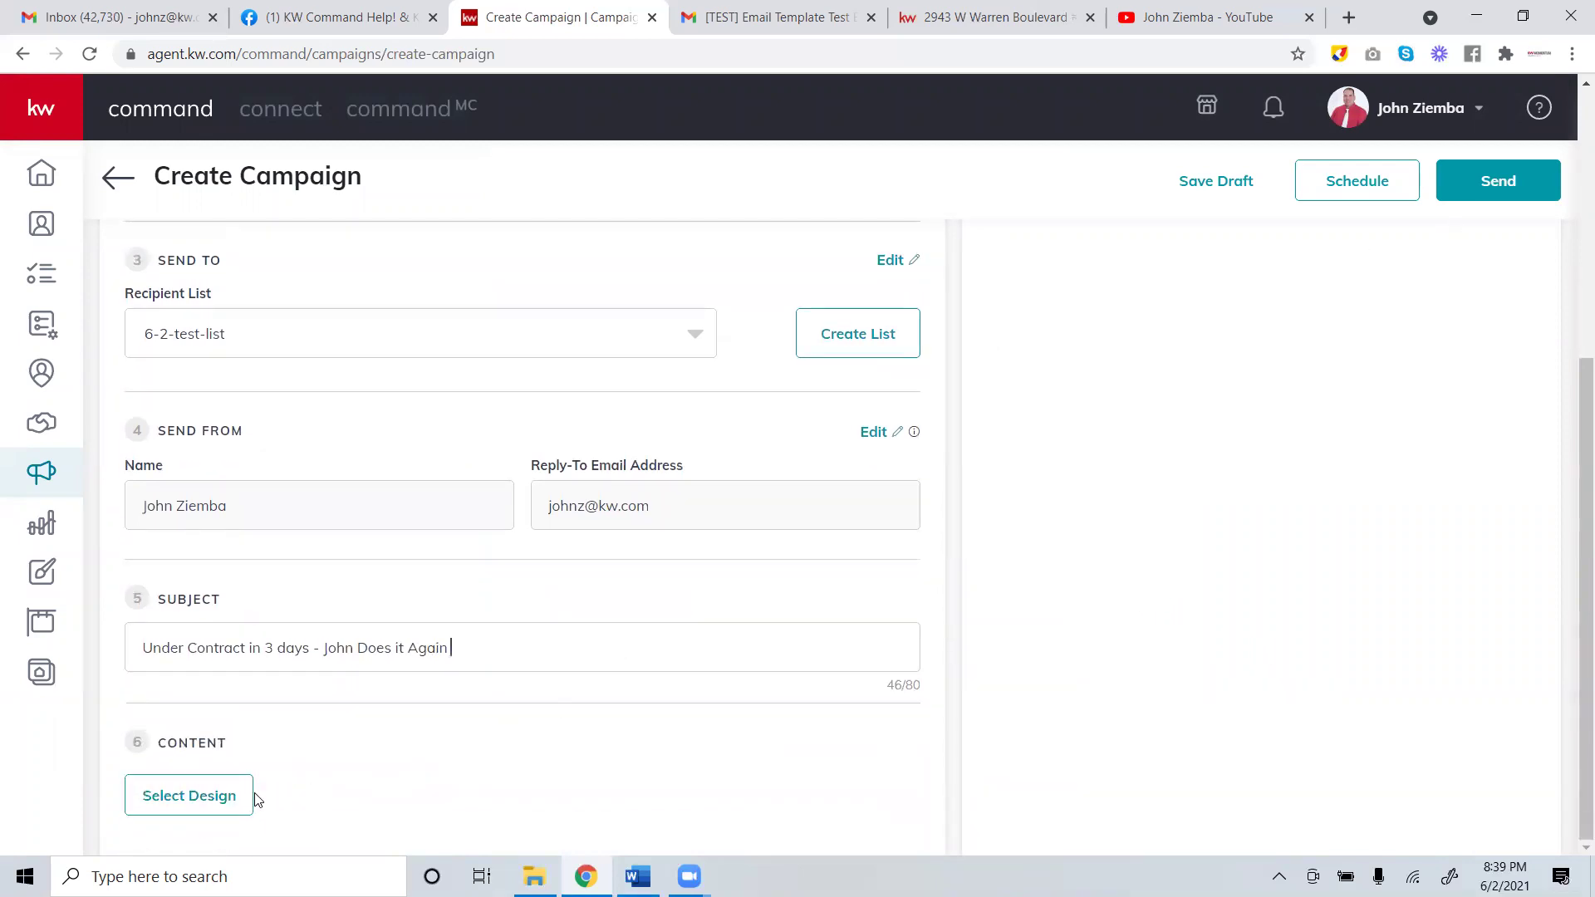
left_click(213, 796)
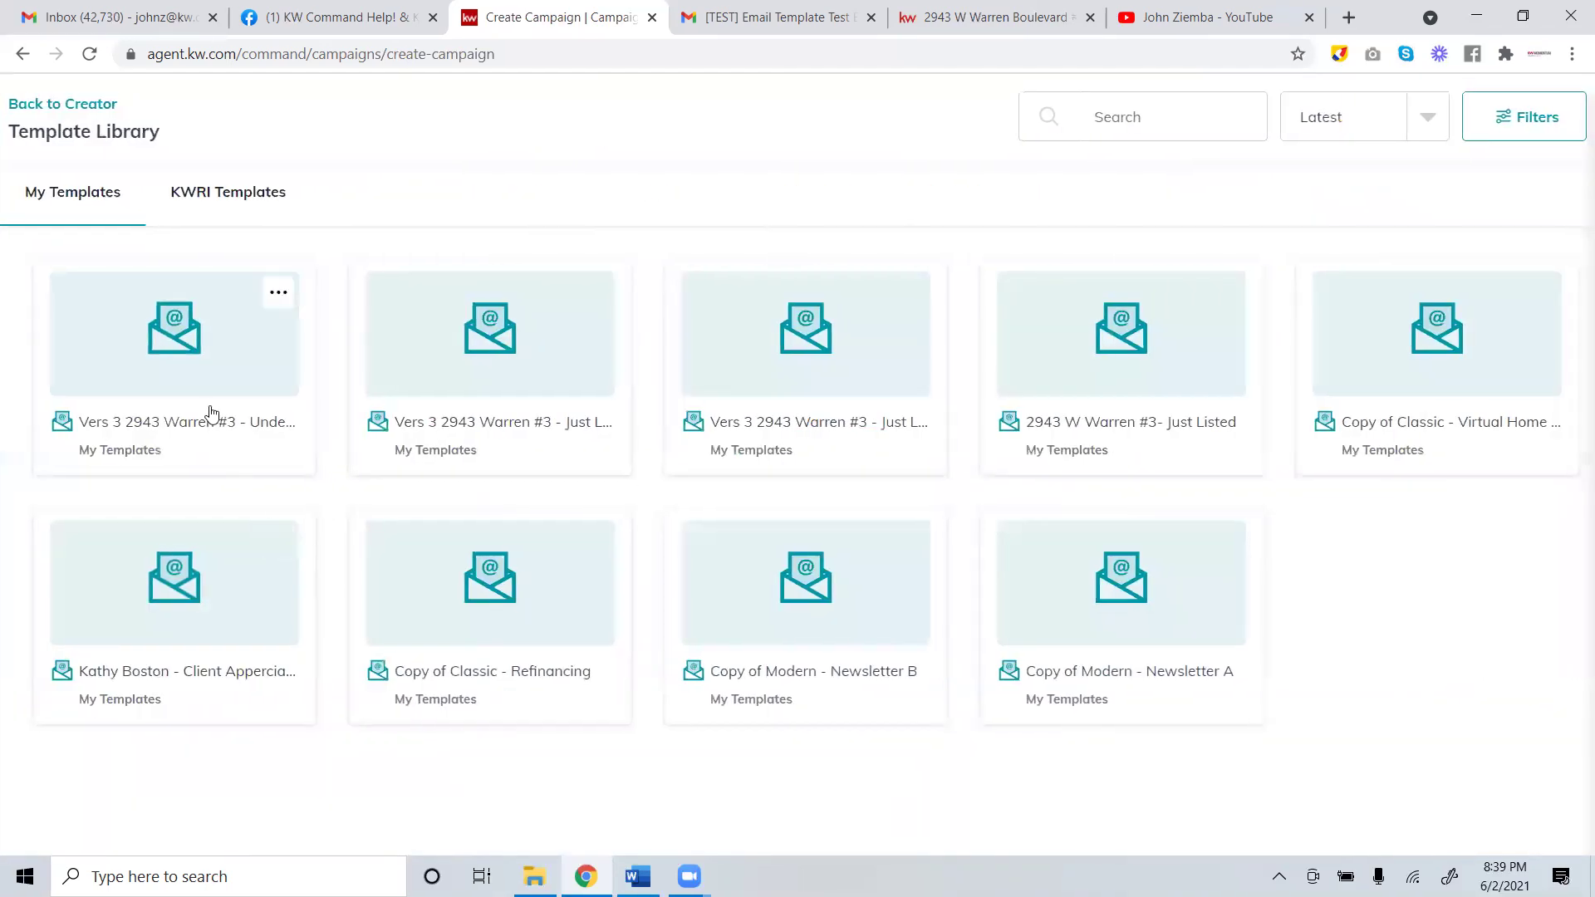
left_click(212, 387)
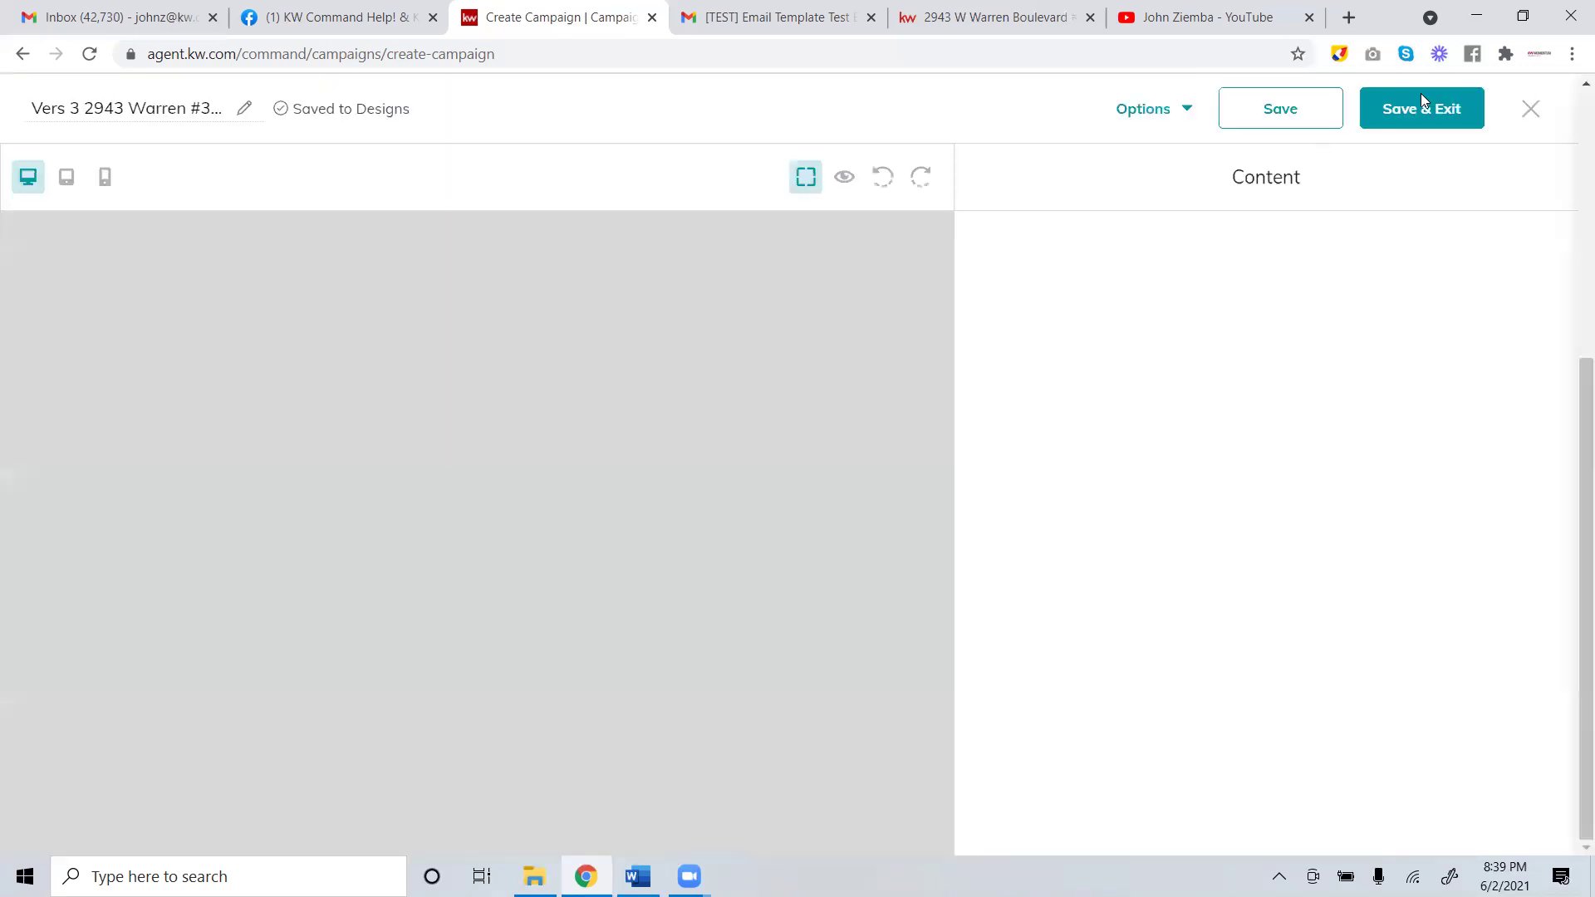
left_click(1388, 109)
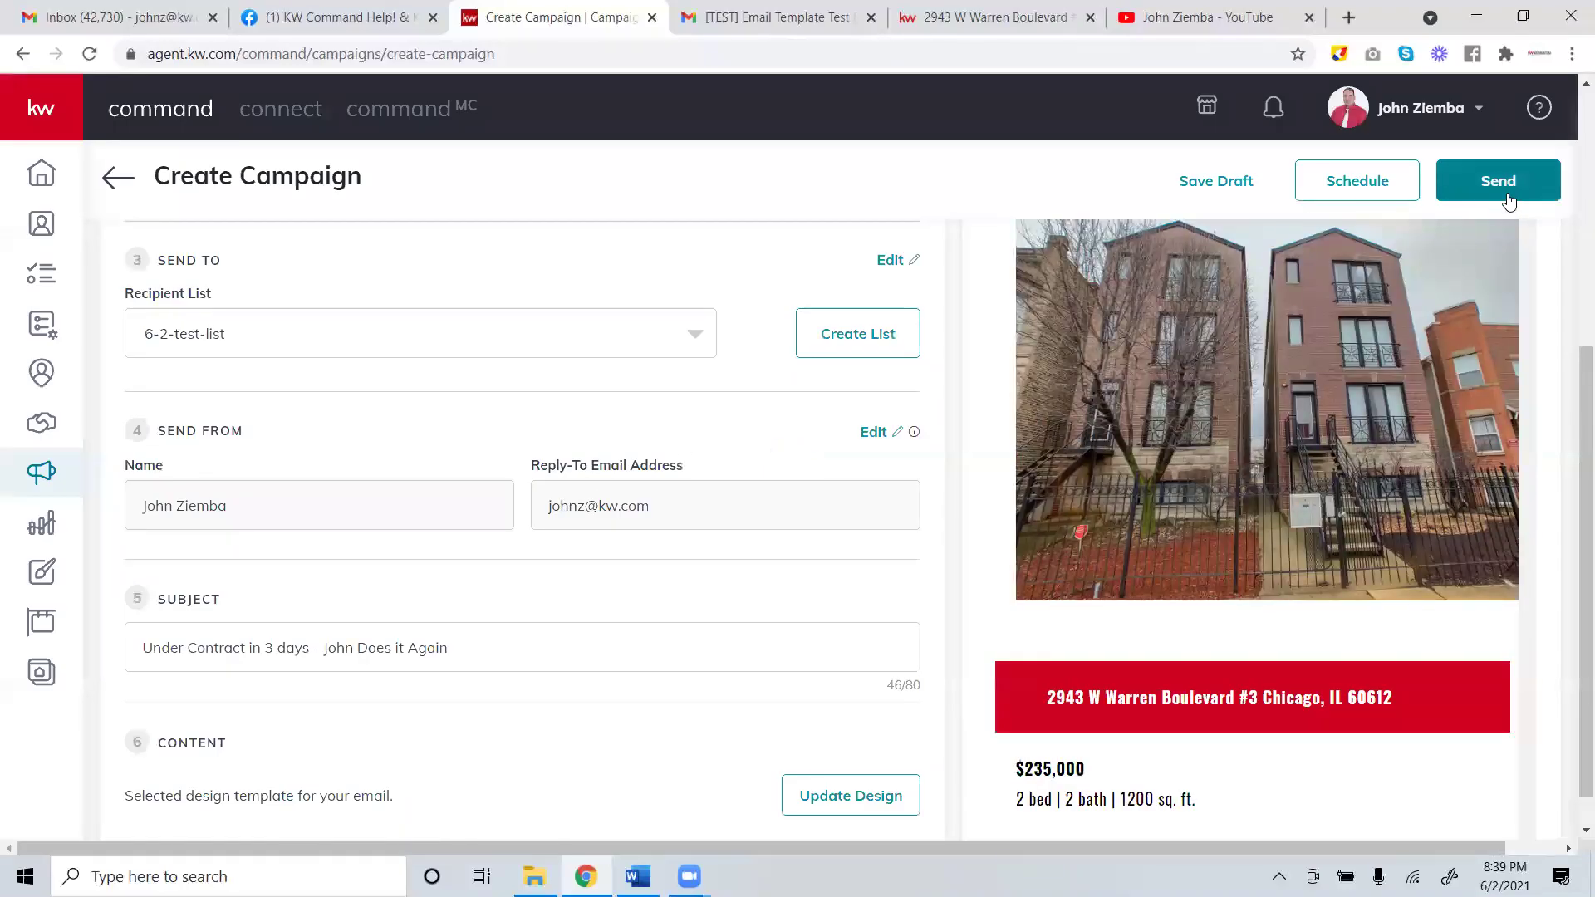
Review the filled-in campaign form and bring up the Send Email Campaign dialog.
scroll(1144, 558, "down", 3)
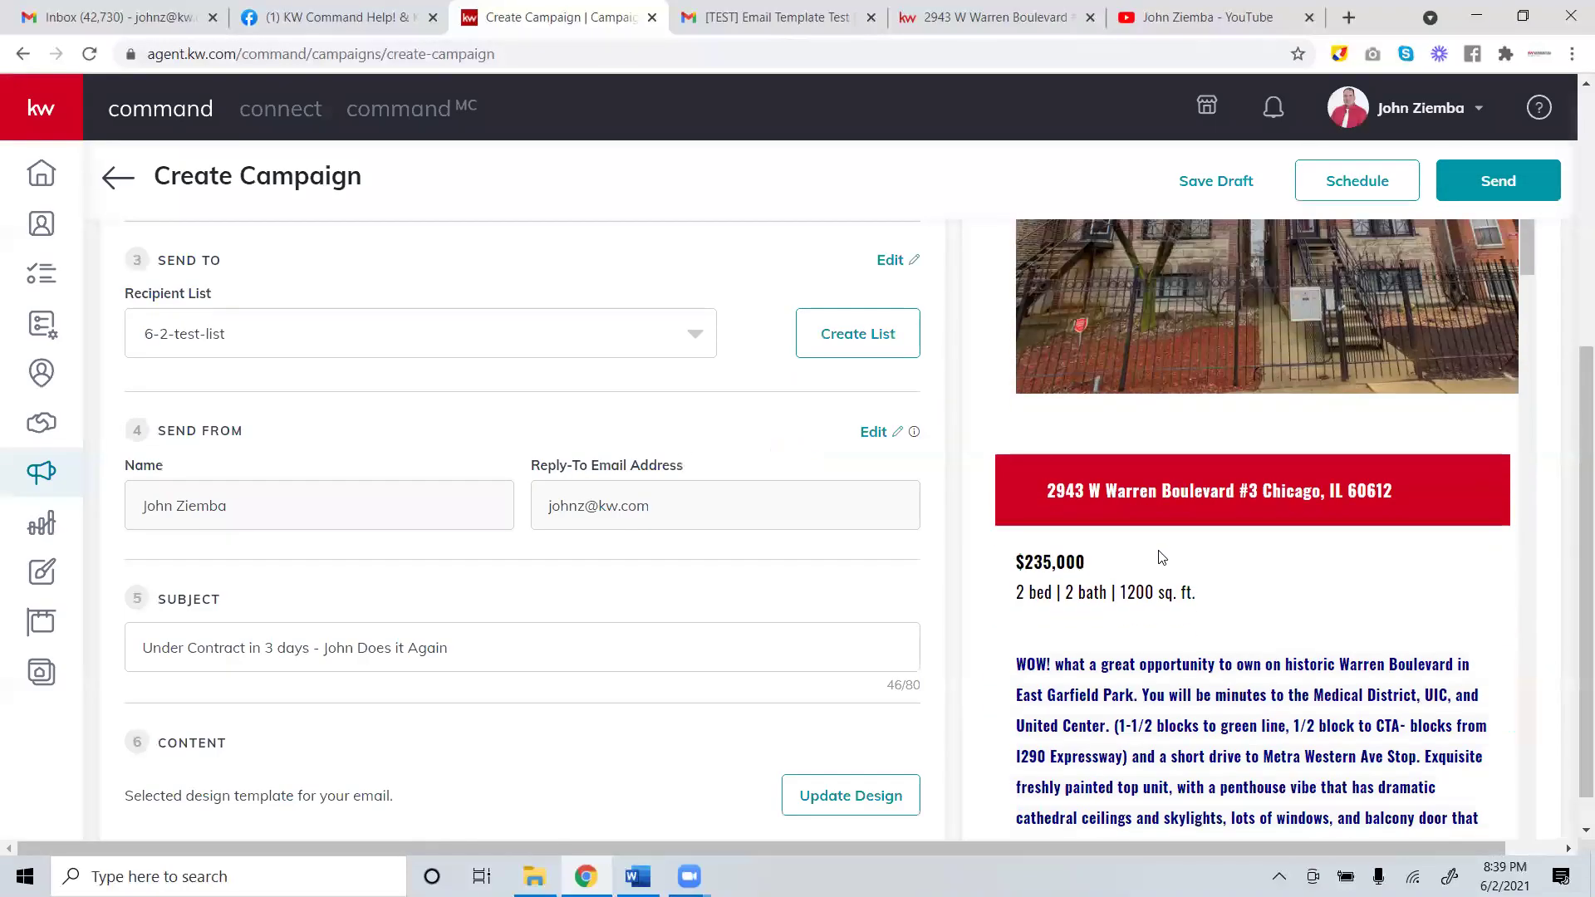
scroll(1155, 590, "up", 5)
scroll(1141, 553, "down", 5)
scroll(491, 705, "down", 5)
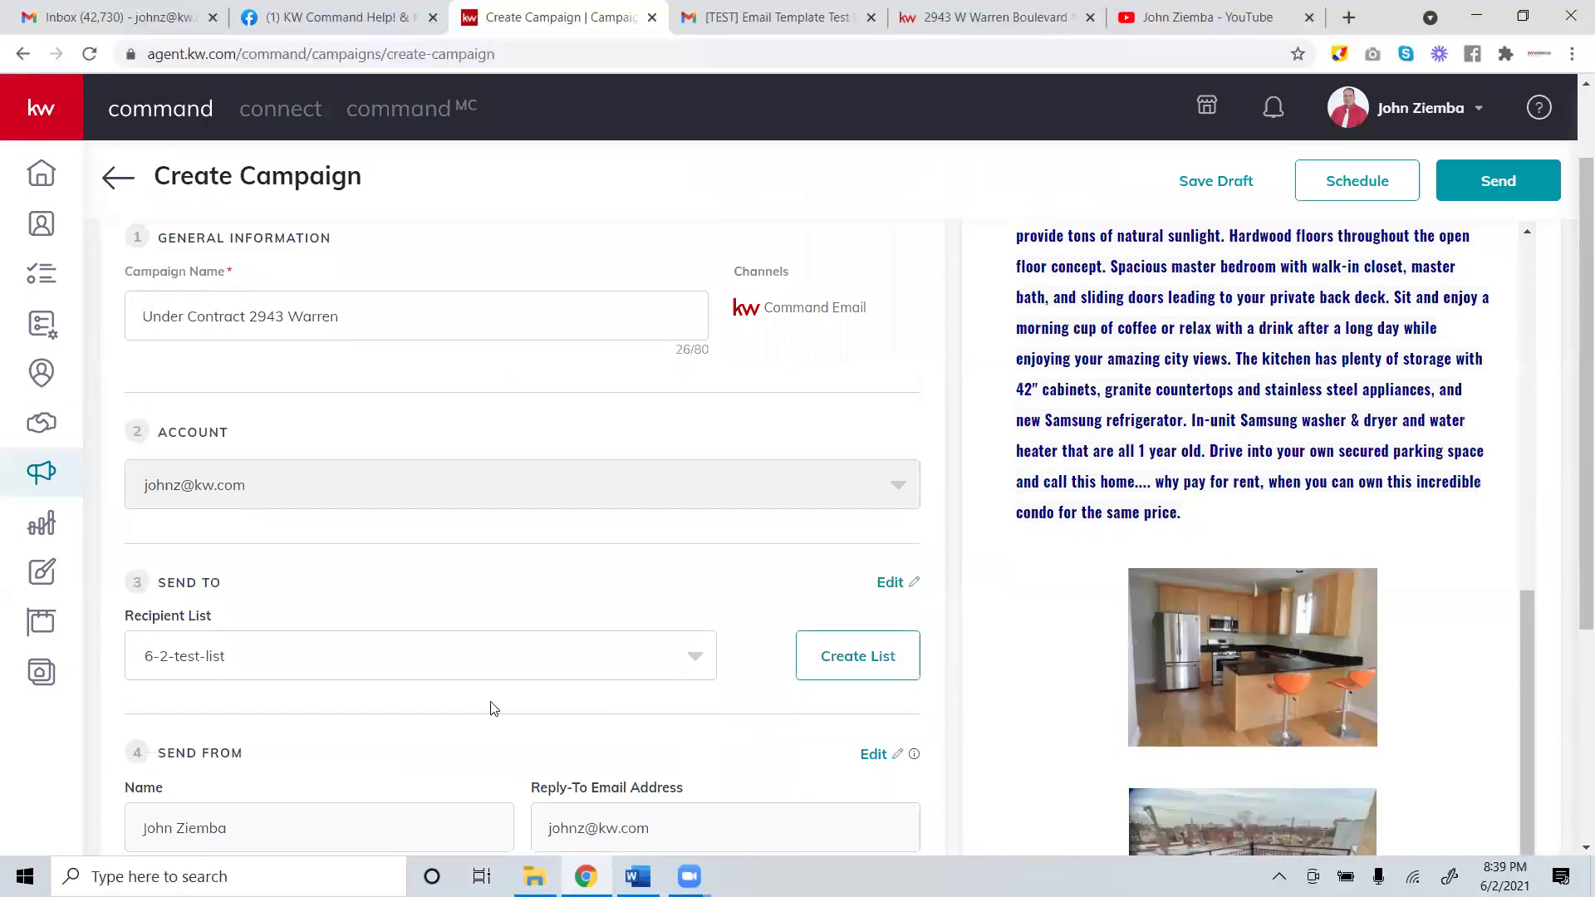
scroll(1305, 560, "up", 5)
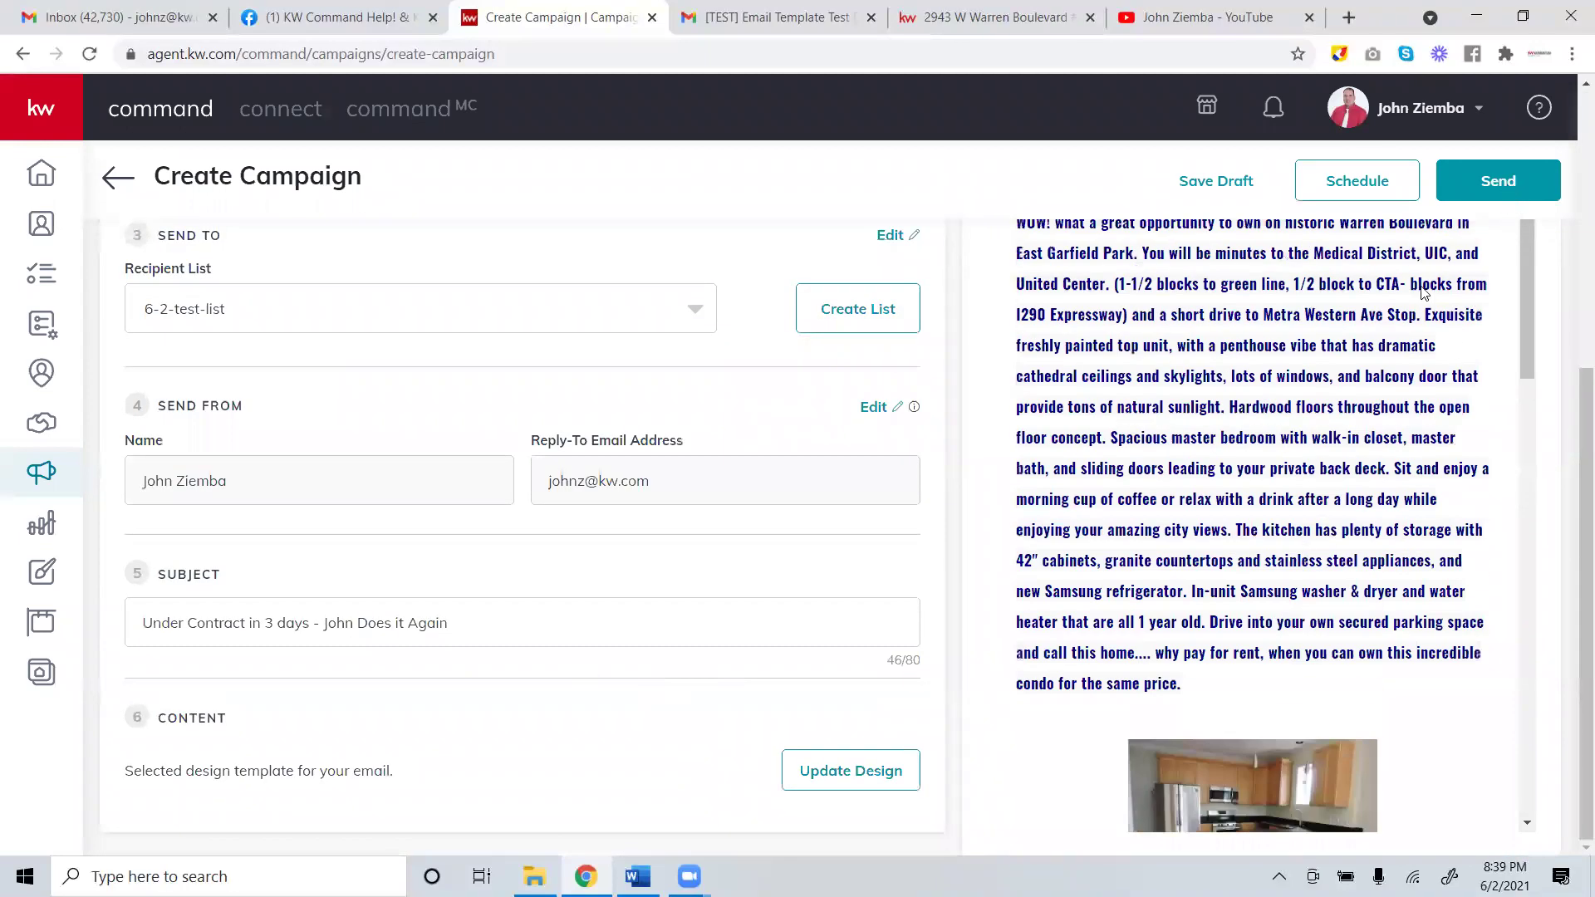
left_click(1508, 189)
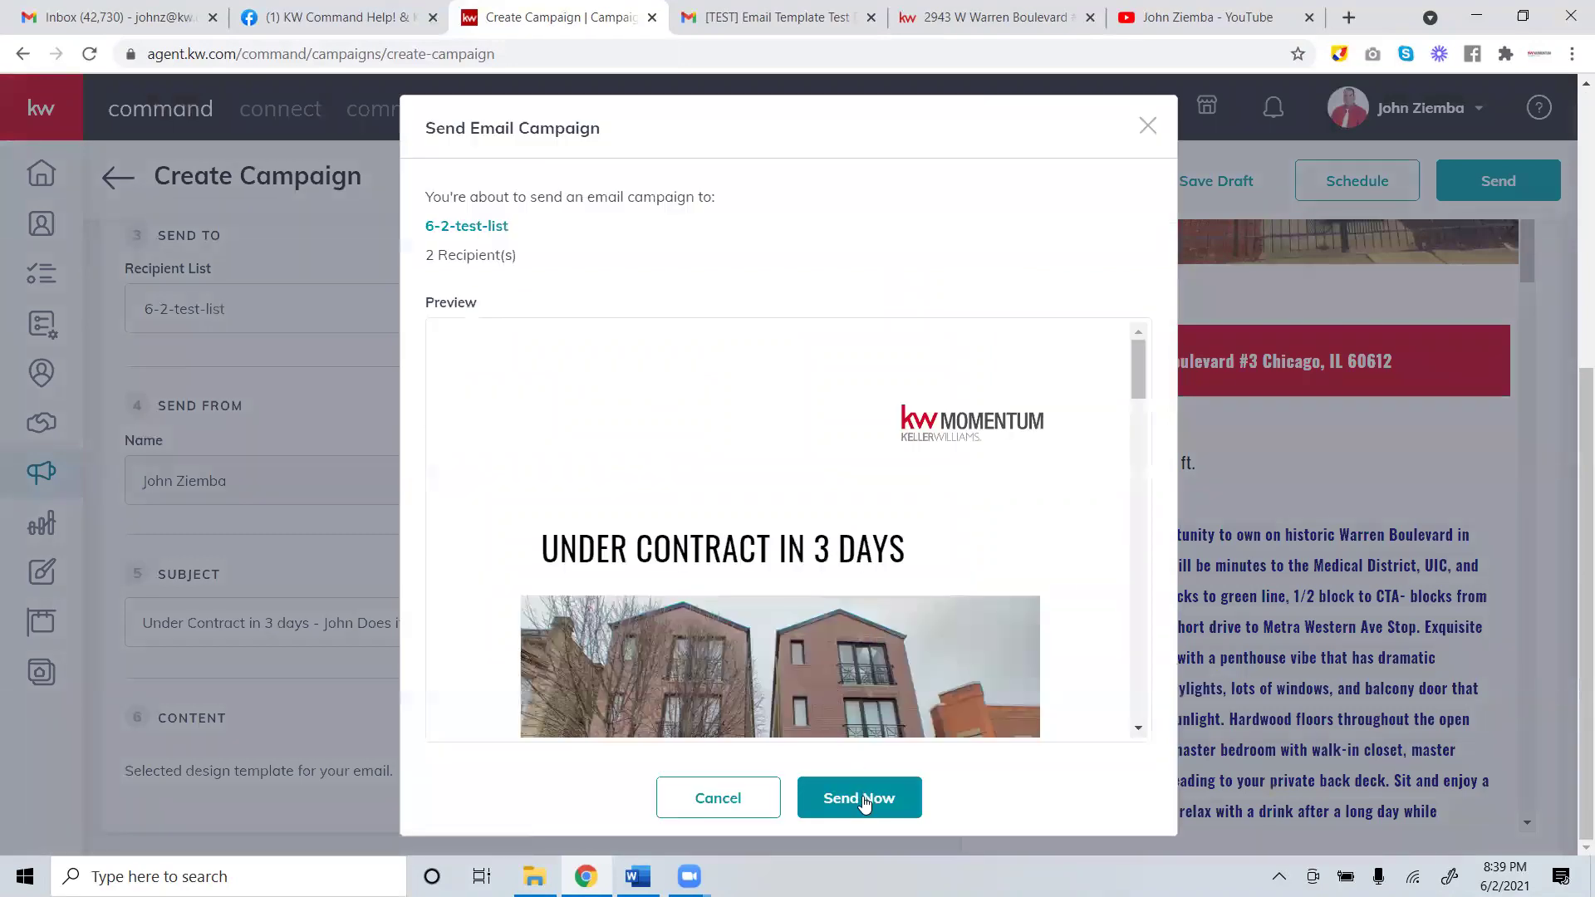
left_click(867, 799)
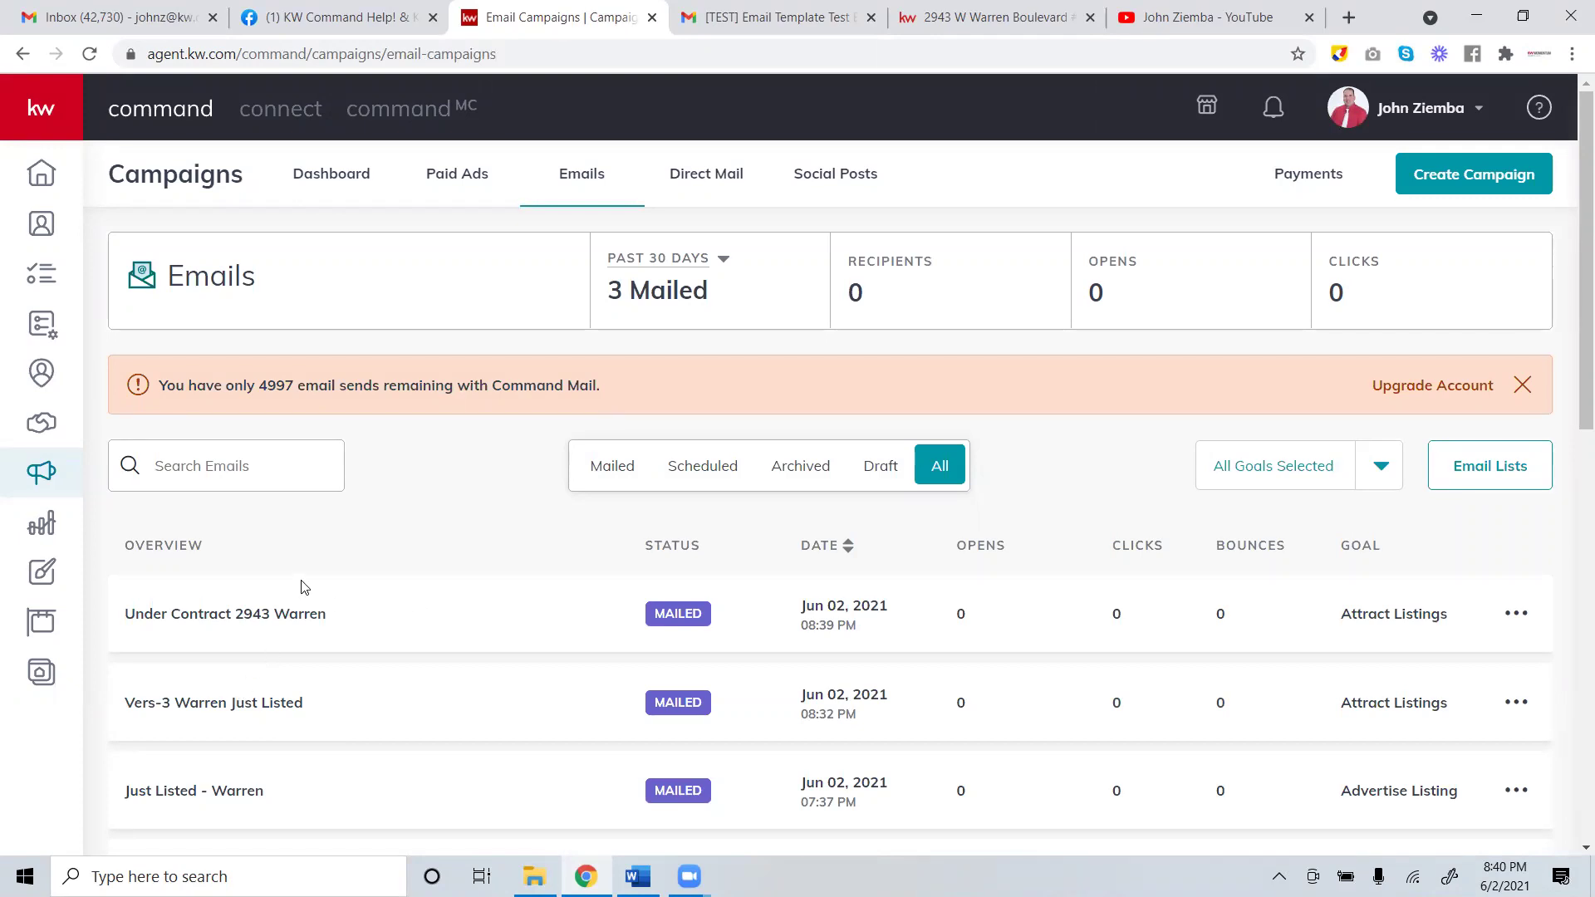
mouse_move(122, 365)
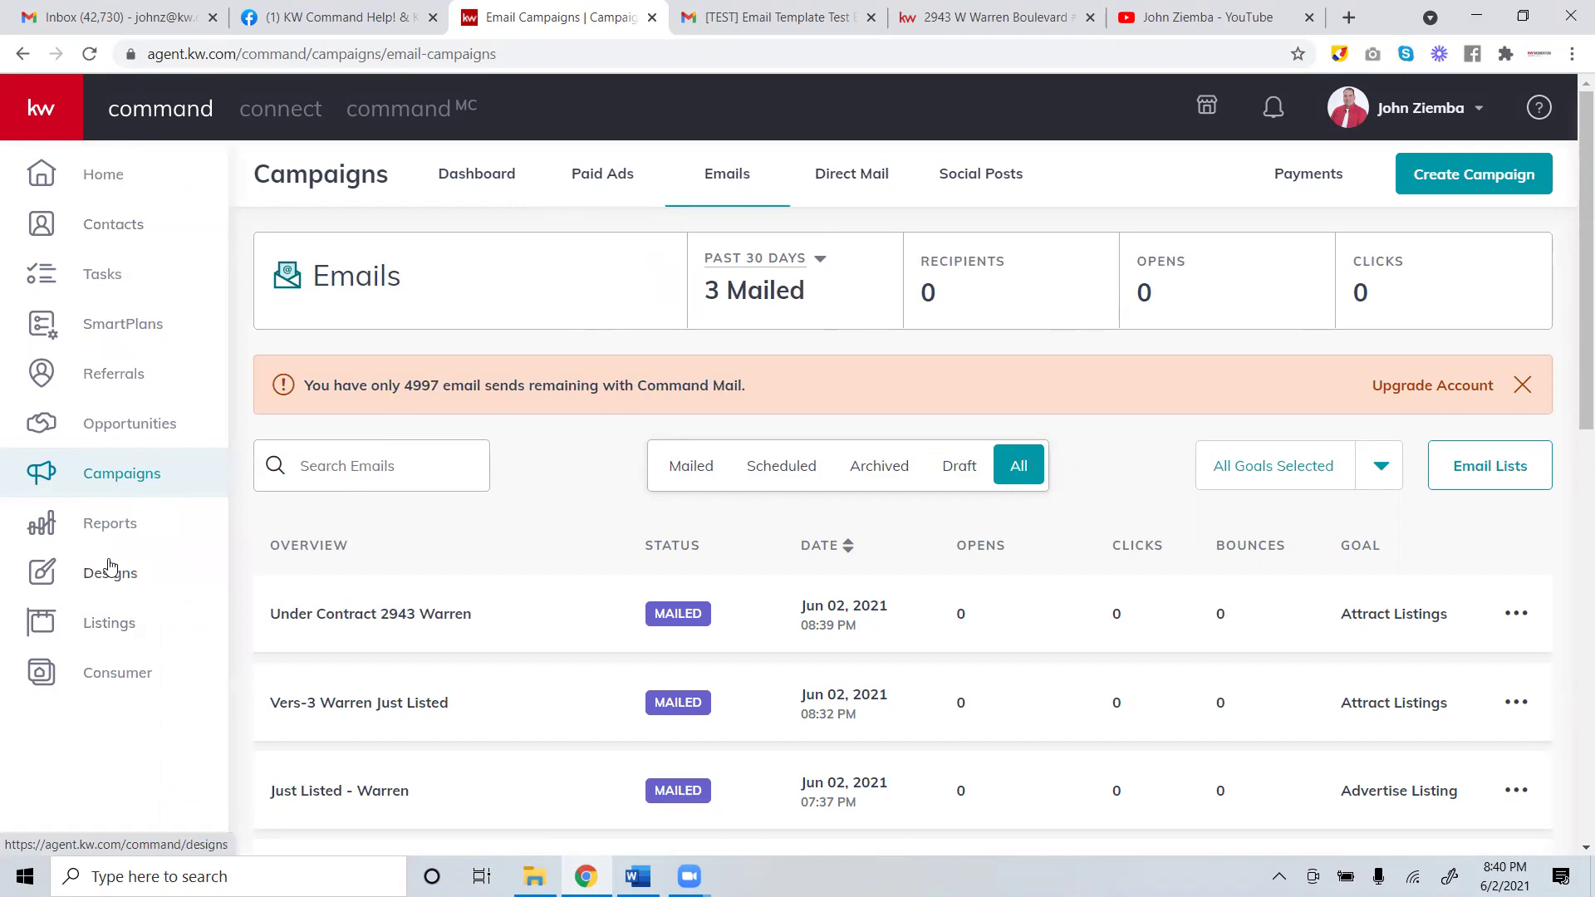
left_click(91, 583)
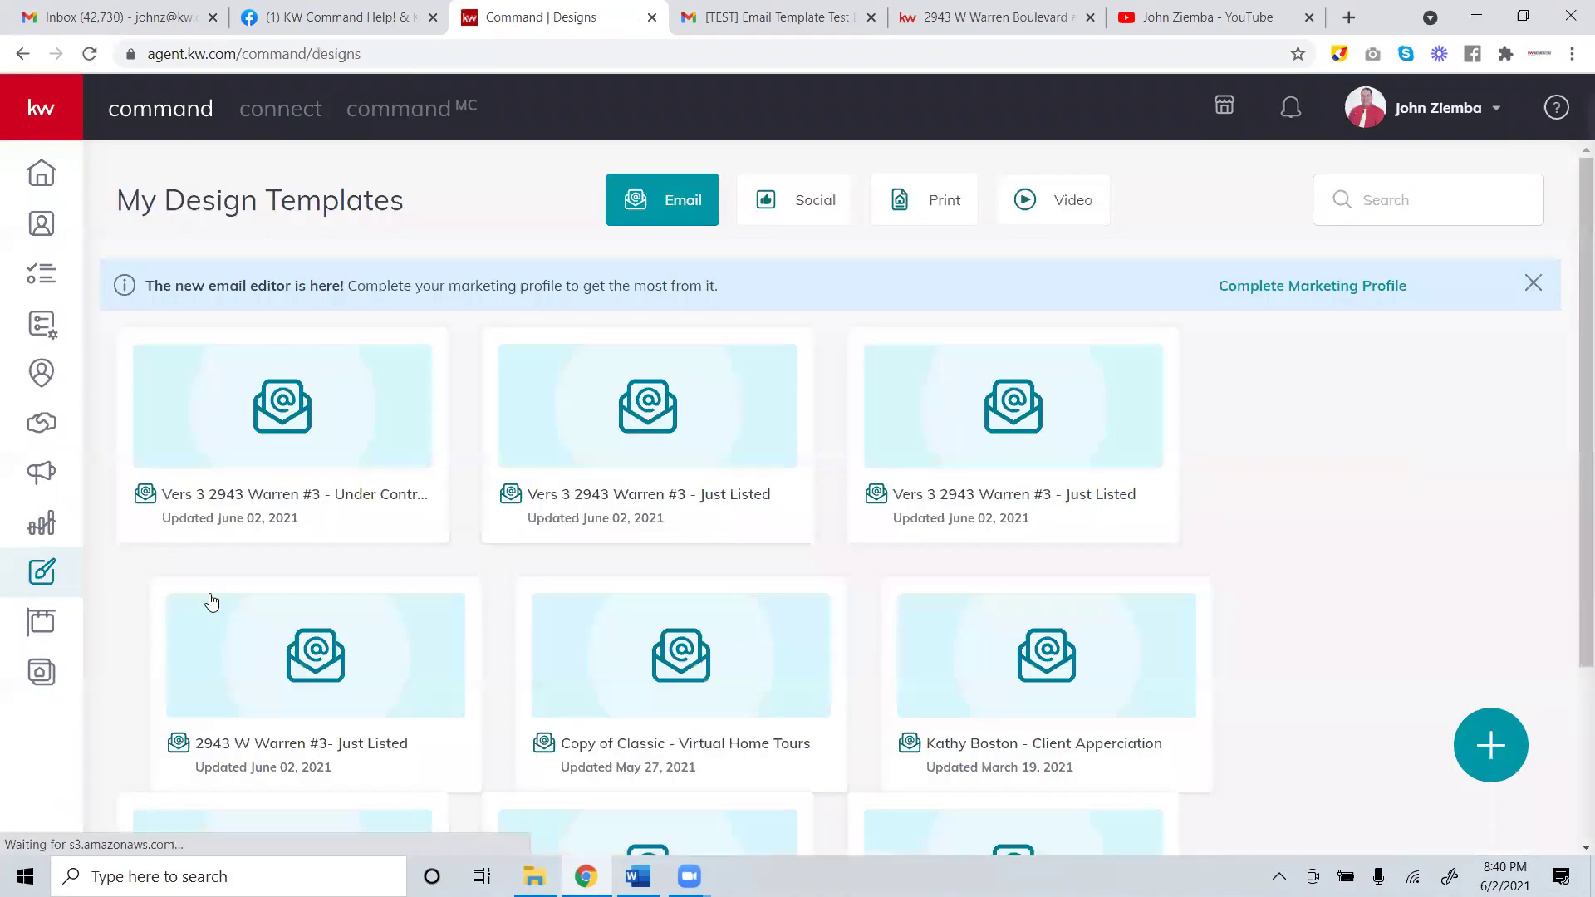
mouse_move(164, 507)
left_click(412, 372)
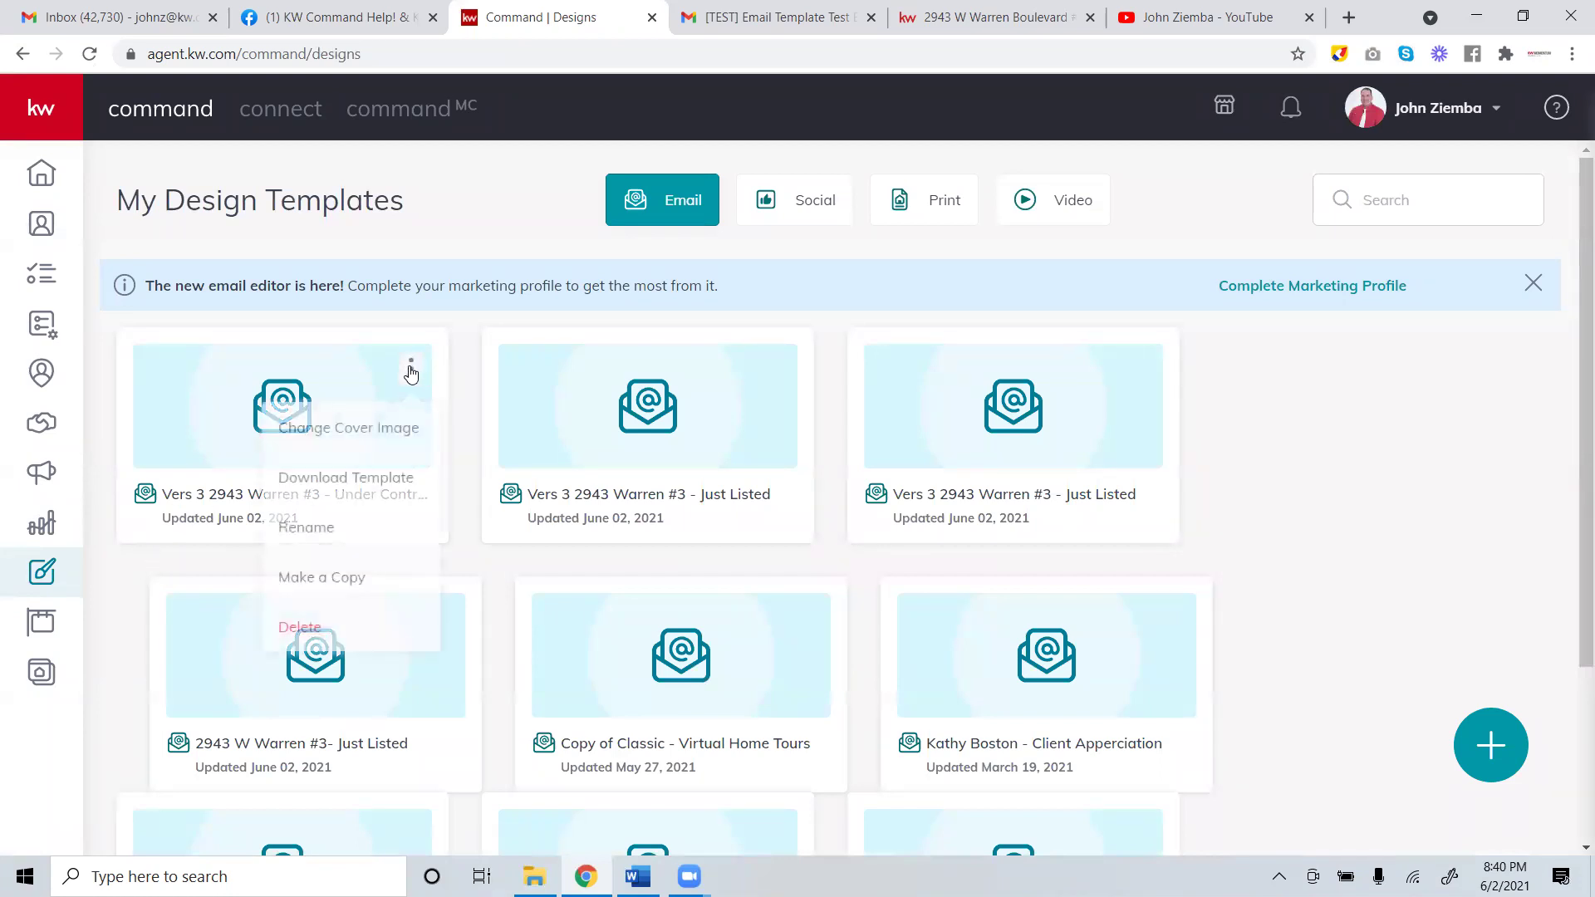
left_click(359, 581)
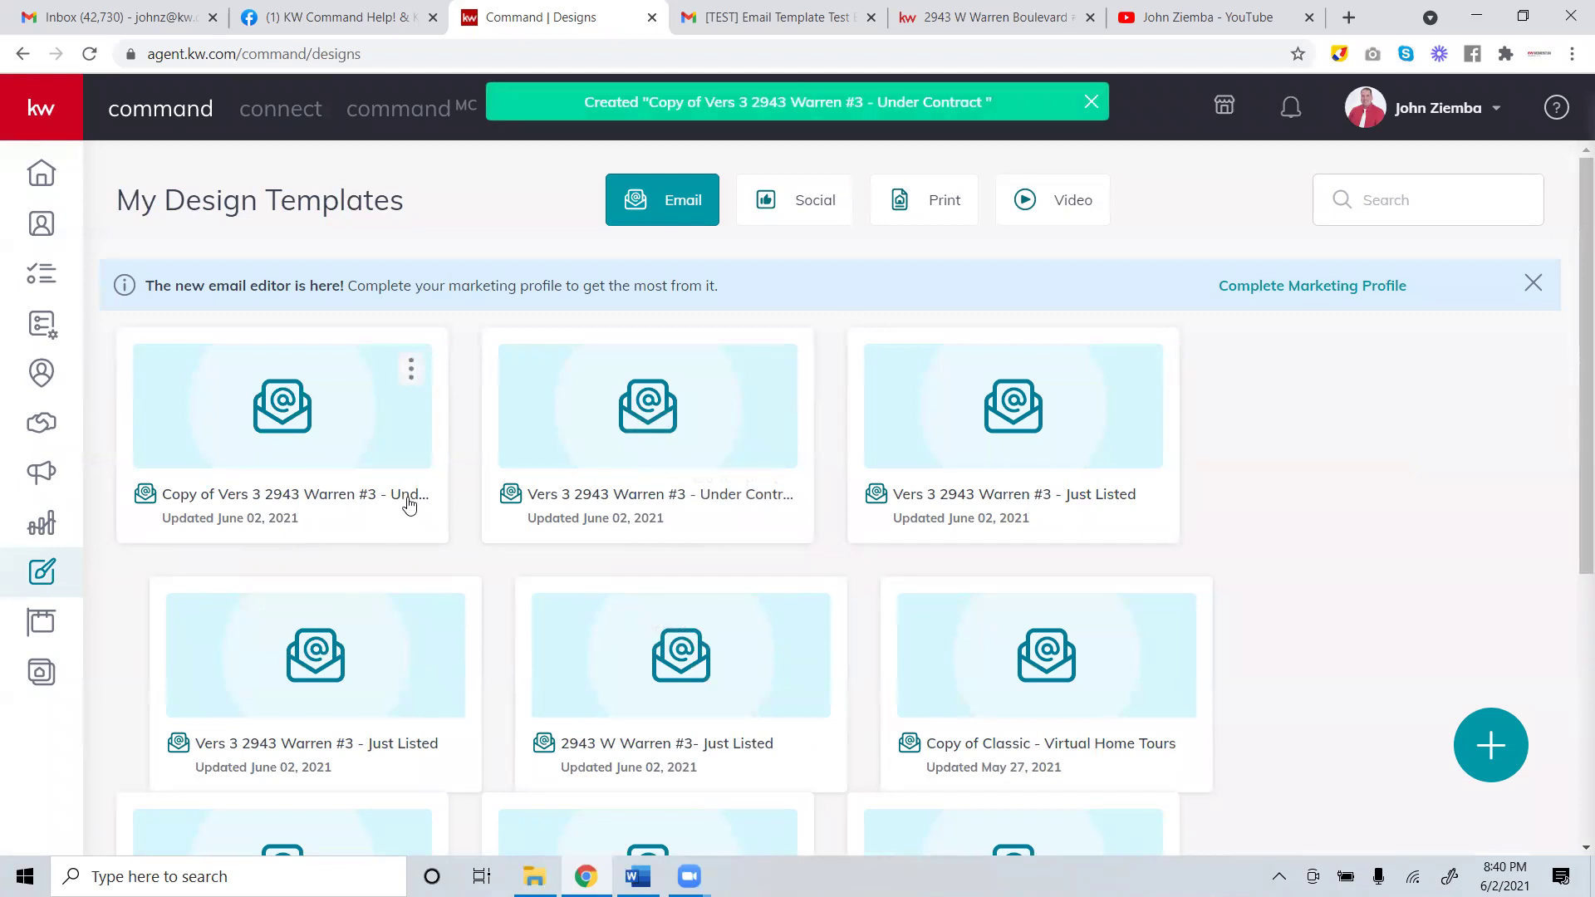
left_click(411, 370)
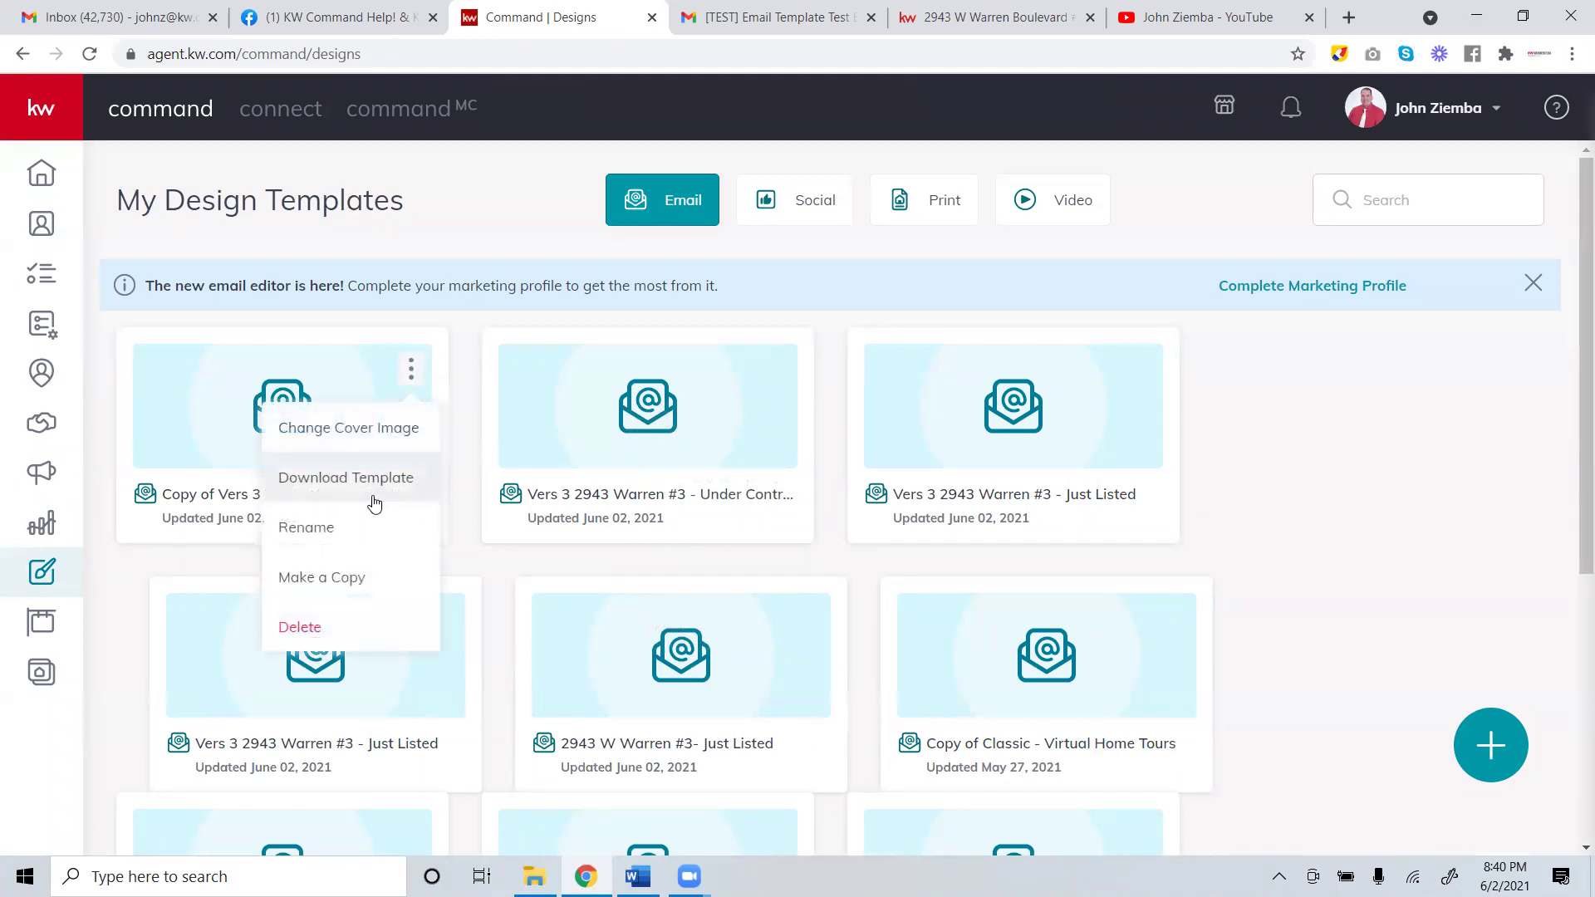
left_click(203, 410)
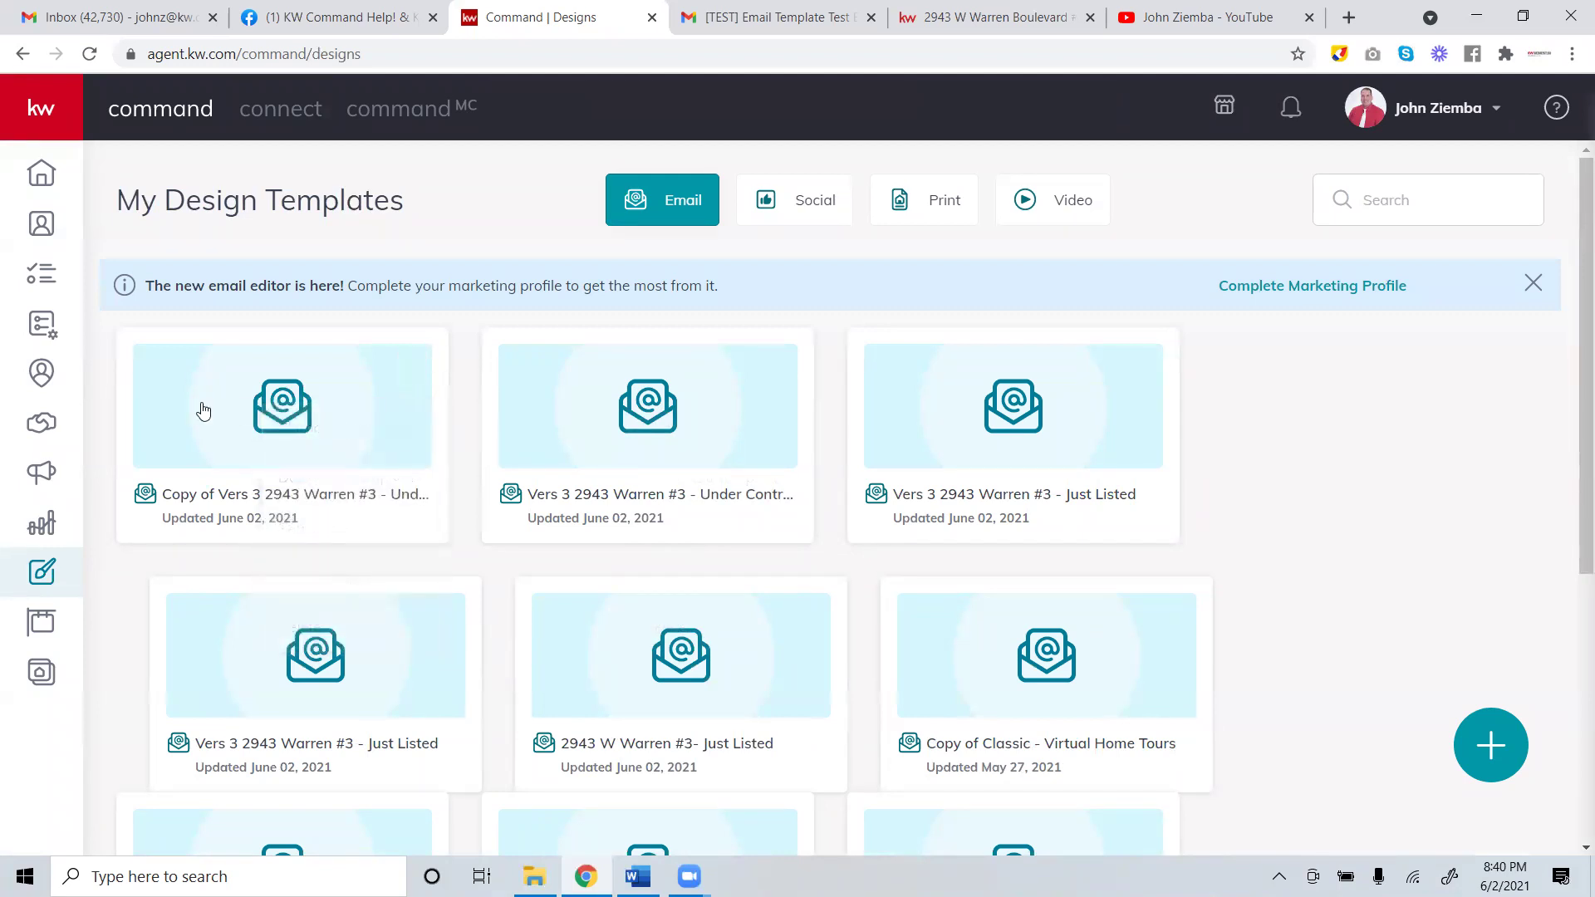
In the copied email, replace the UNDER CONTRACT IN 3 DAYS headline with Just Sold.
left_click(292, 417)
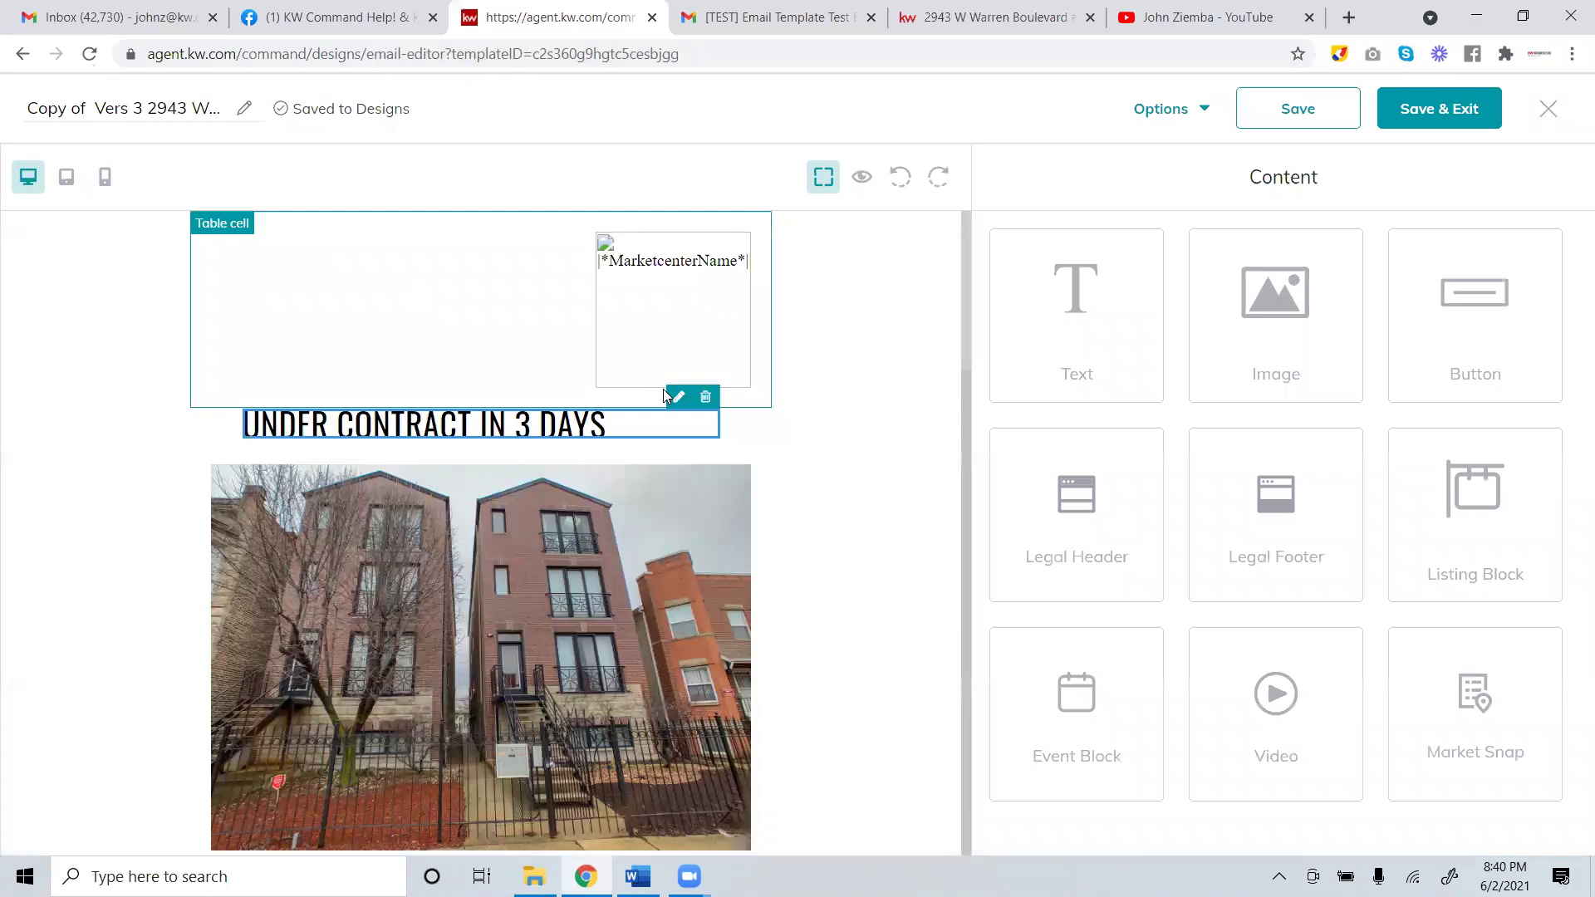
left_click(671, 399)
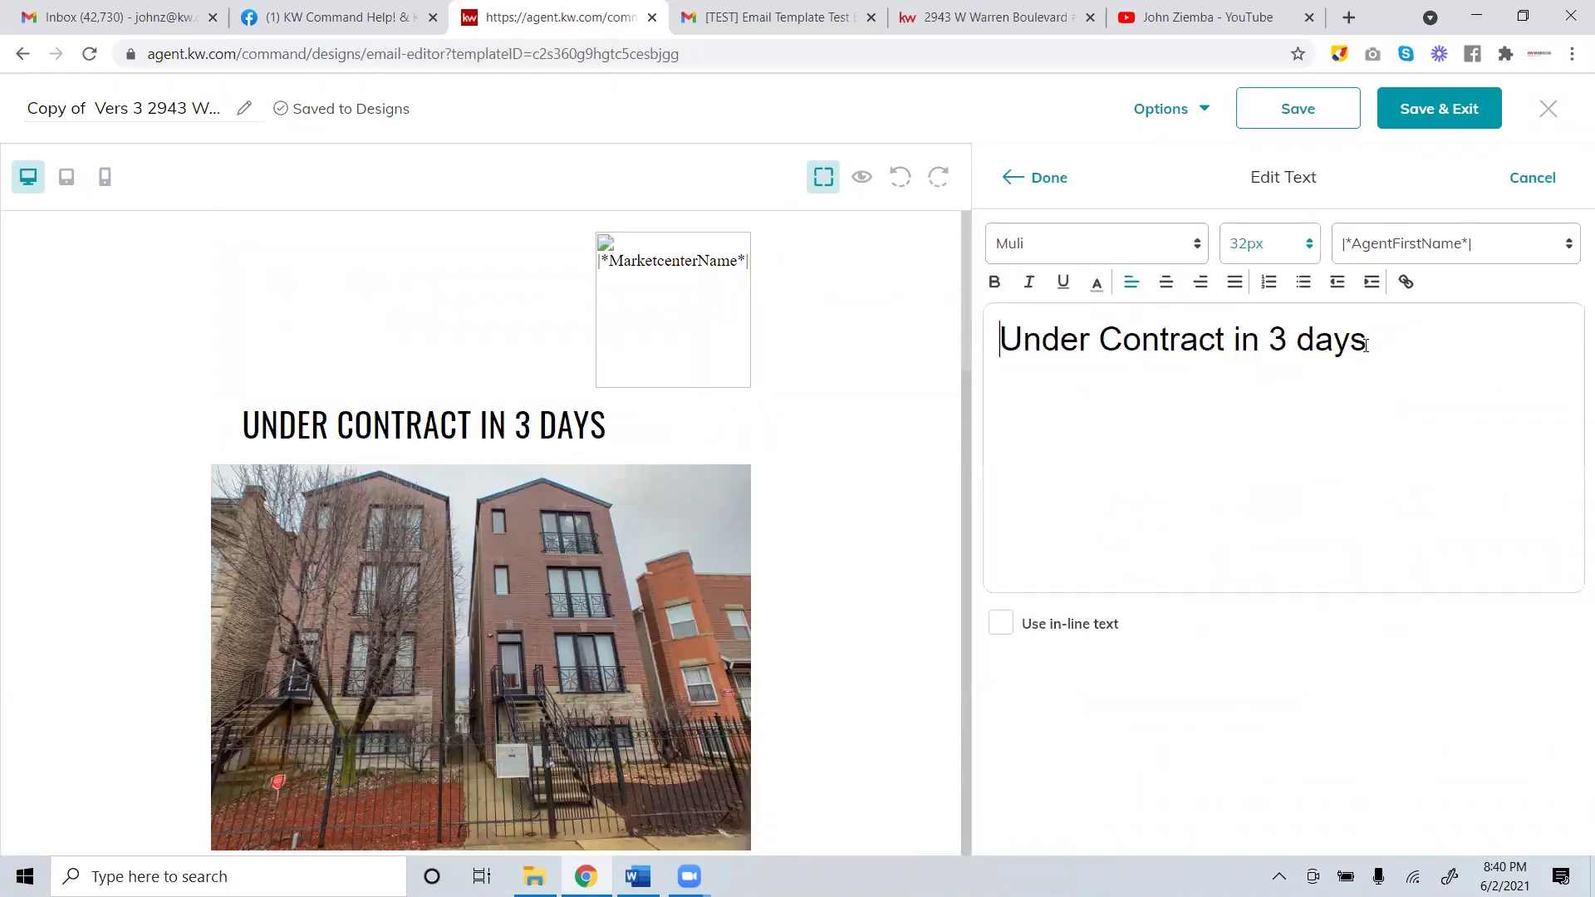
type("Just Sold")
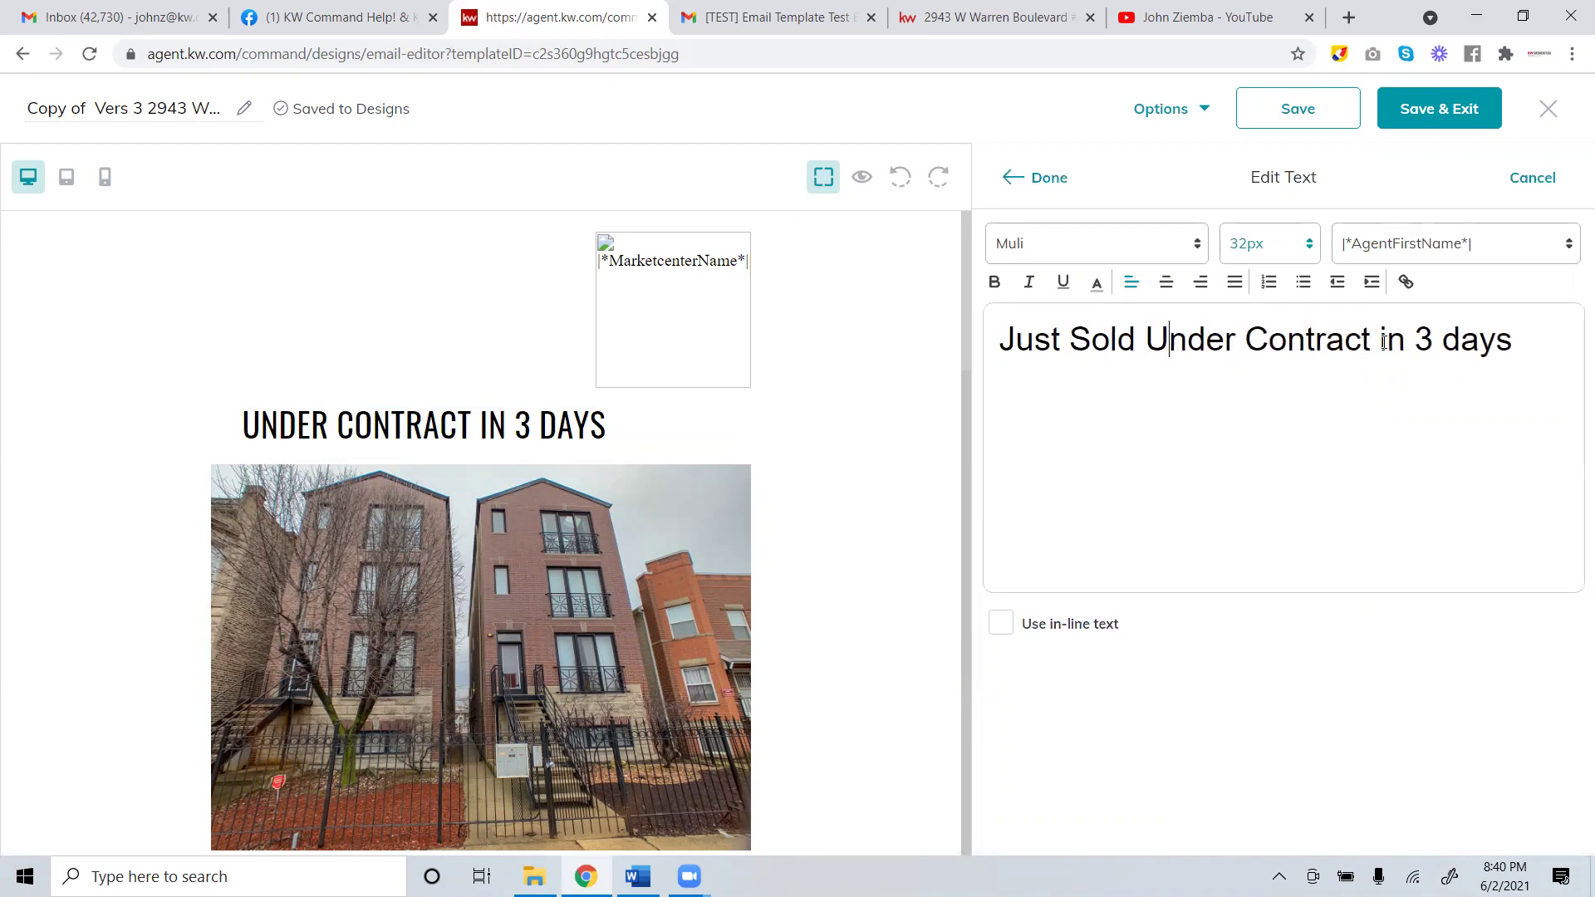
key("End")
key("BackSpace")
key("BackSpace")
key("BackSpace")
key("BackSpace")
key("BackSpace")
key("BackSpace")
key("BackSpace")
key("BackSpace")
key("BackSpace")
key("BackSpace")
key("BackSpace")
key("BackSpace")
key("BackSpace")
key("BackSpace")
key("BackSpace")
key("BackSpace")
key("BackSpace")
key("BackSpace")
key("BackSpace")
key("BackSpace")
key("BackSpace")
key("BackSpace")
key("BackSpace")
key("BackSpace")
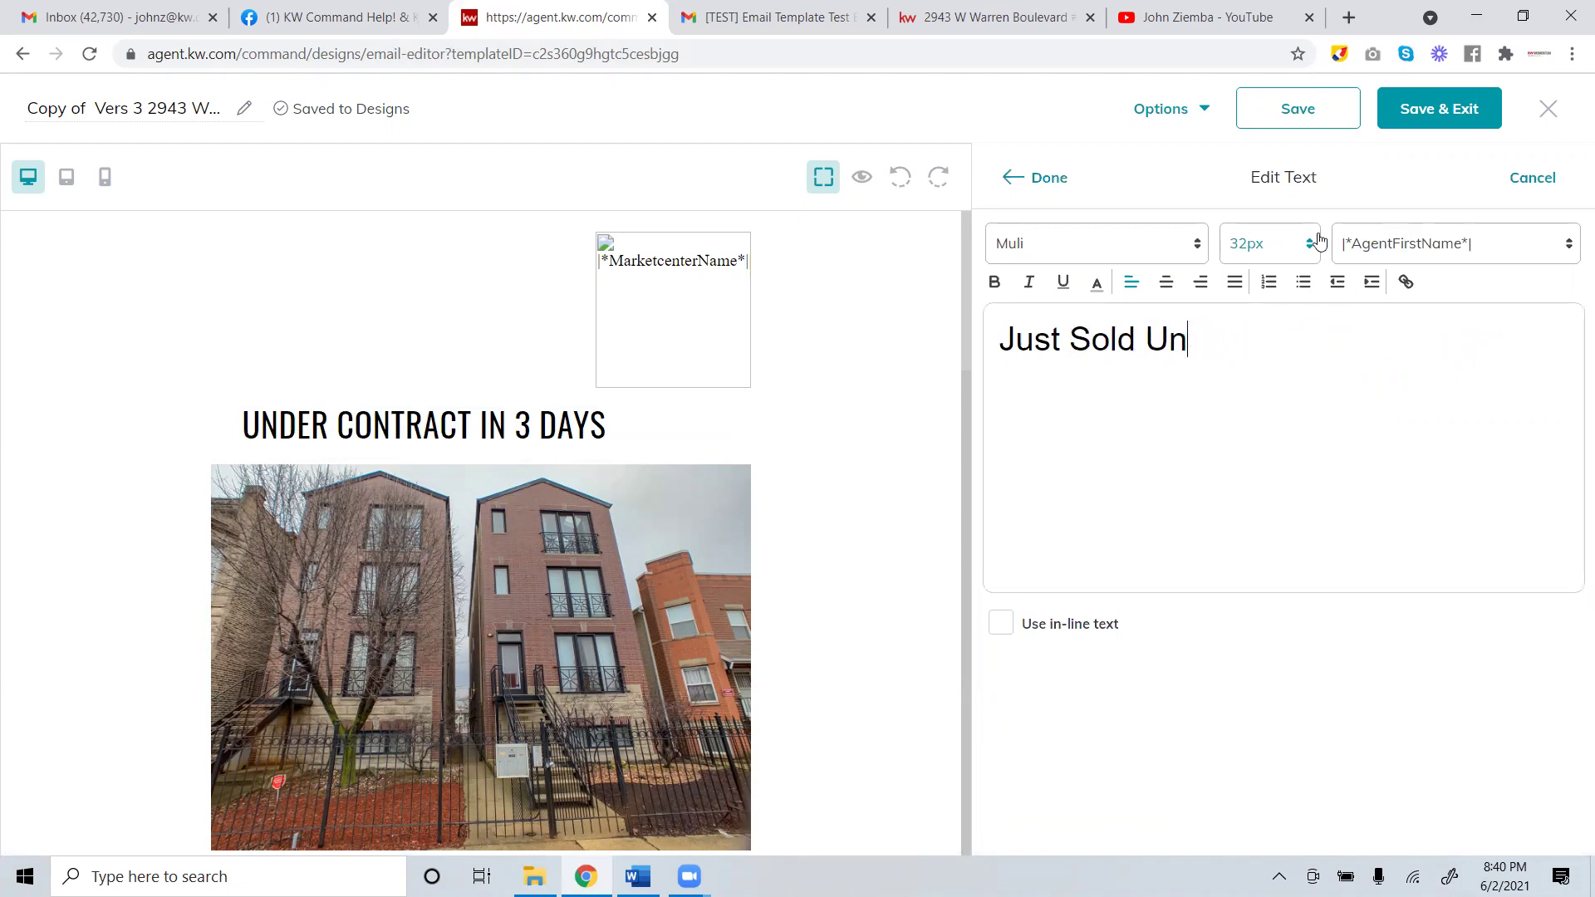
left_click(1053, 181)
left_click(91, 108)
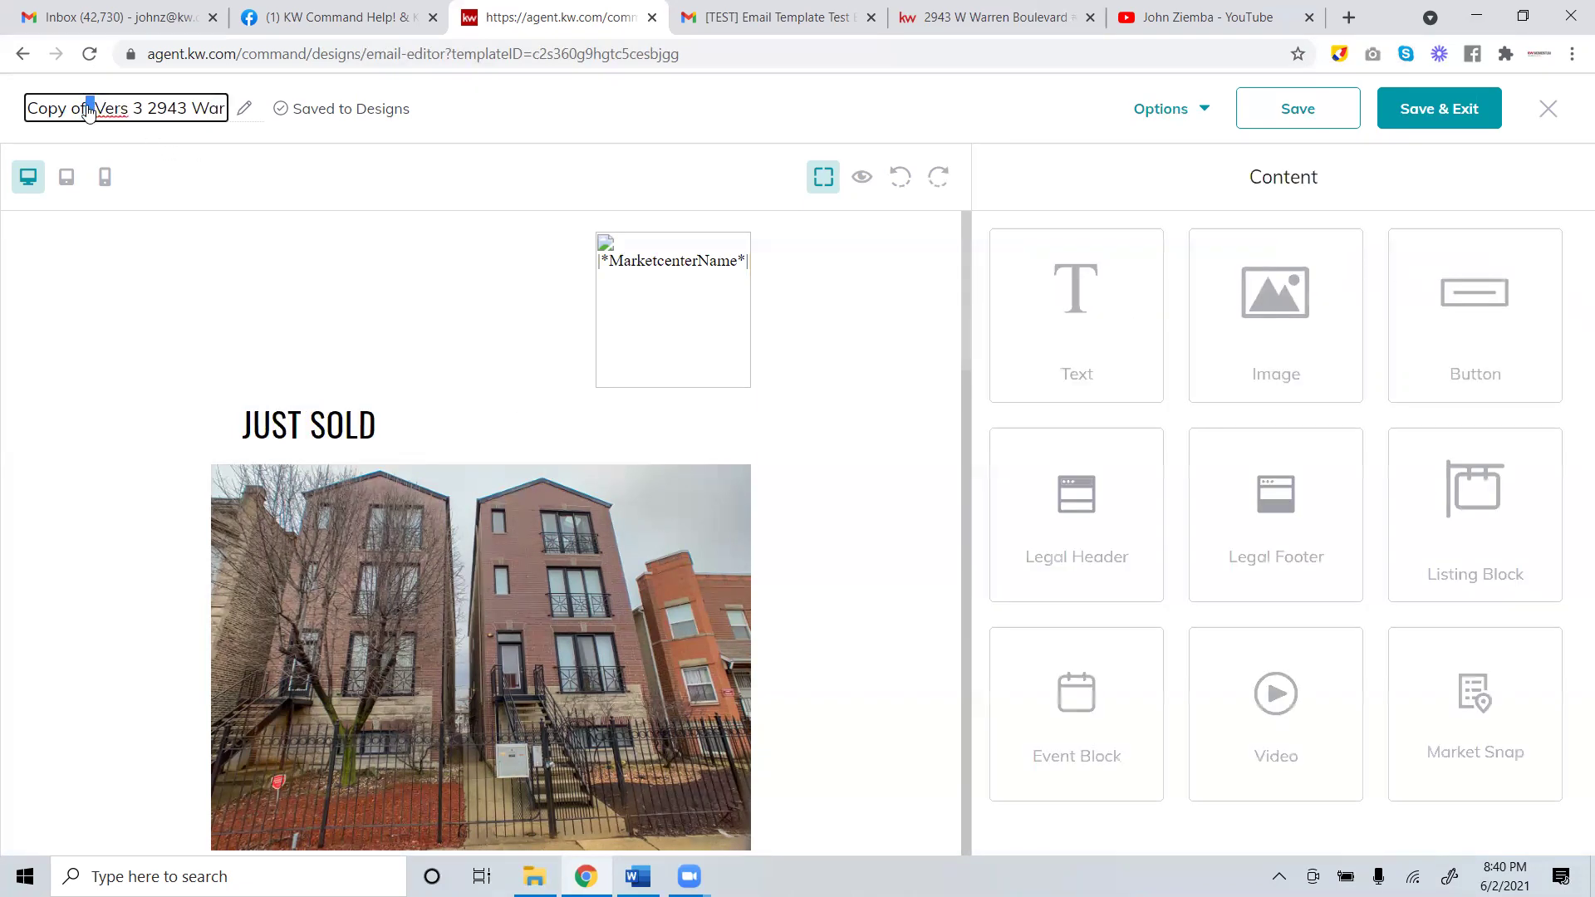
left_click_drag(89, 109, 2, 89)
key("BackSpace")
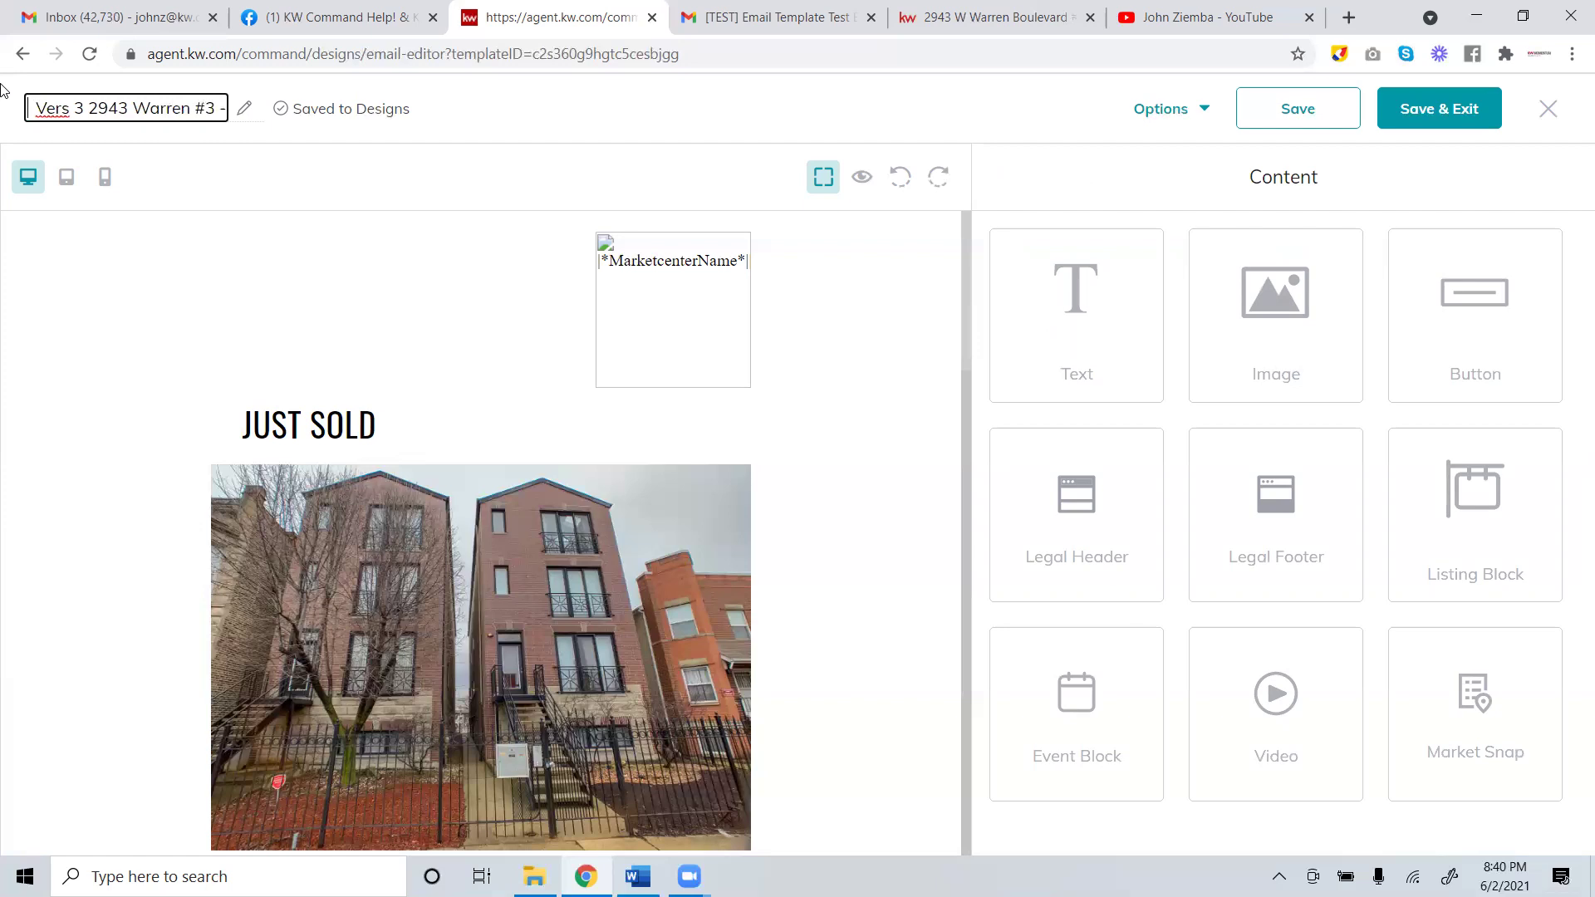
key("Delete")
key("Right")
key("Right")
key("Right")
key("Right")
key("Right")
key("Right")
key("Right")
key("Right")
key("Right")
key("Right")
key("Right")
key("Right")
key("Right")
key("Right")
key("Right")
key("Right")
key("Right")
key("Right")
key("Right")
key("Right")
key("BackSpace")
key("BackSpace")
key("BackSpace")
key("BackSpace")
key("BackSpace")
key("BackSpace")
key("BackSpace")
key("BackSpace")
key("BackSpace")
key("BackSpace")
key("BackSpace")
key("BackSpace")
key("BackSpace")
key("BackSpace")
type("Just Sold")
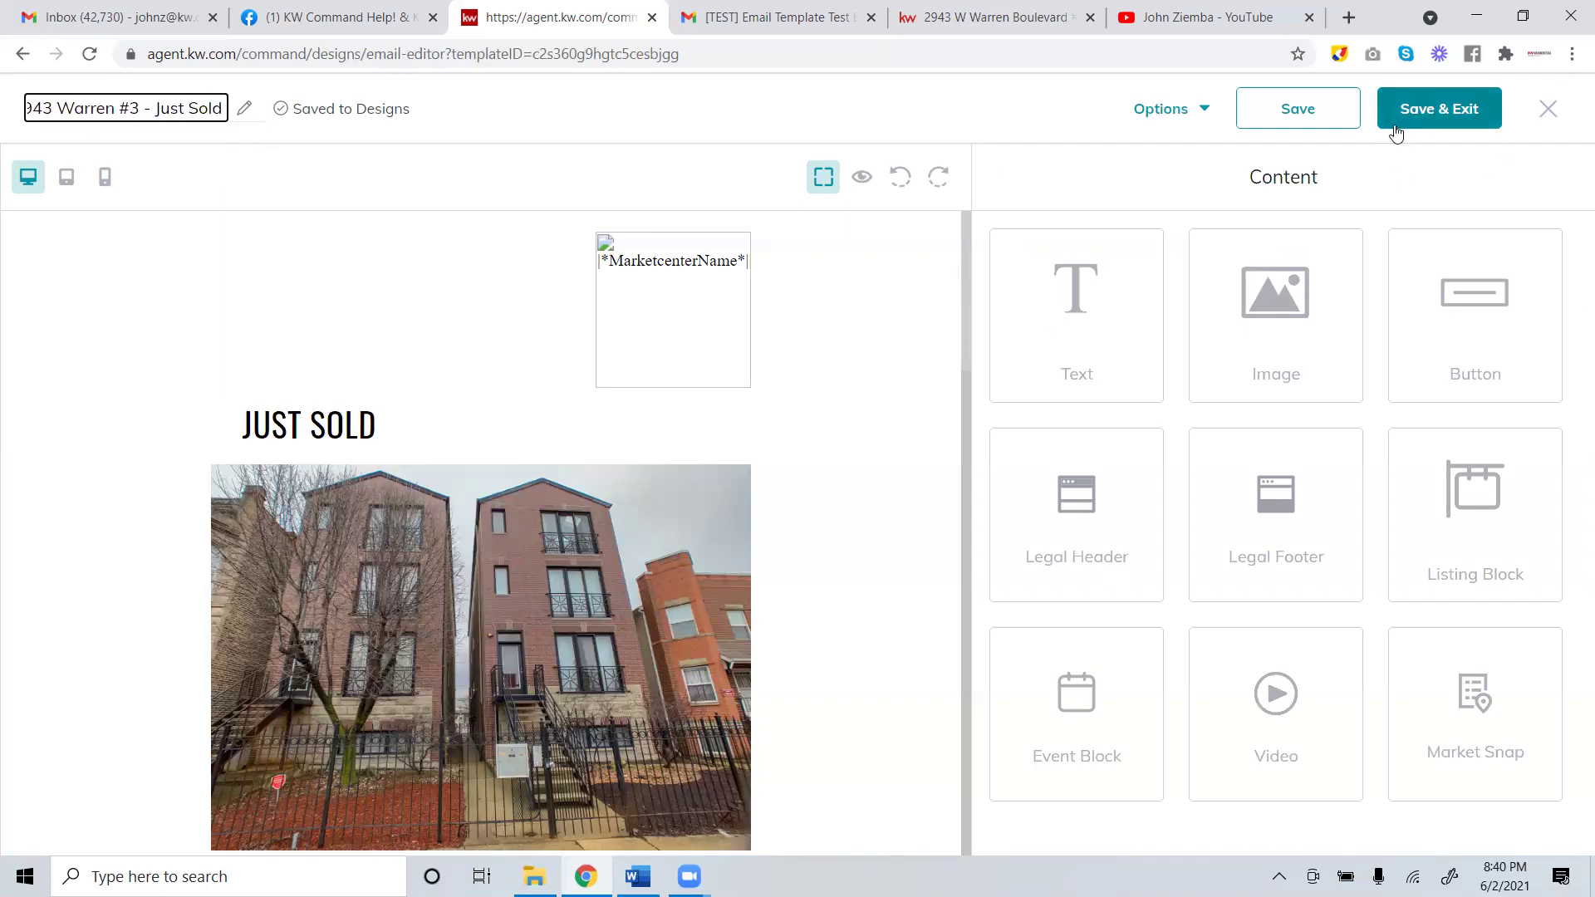
left_click(1400, 123)
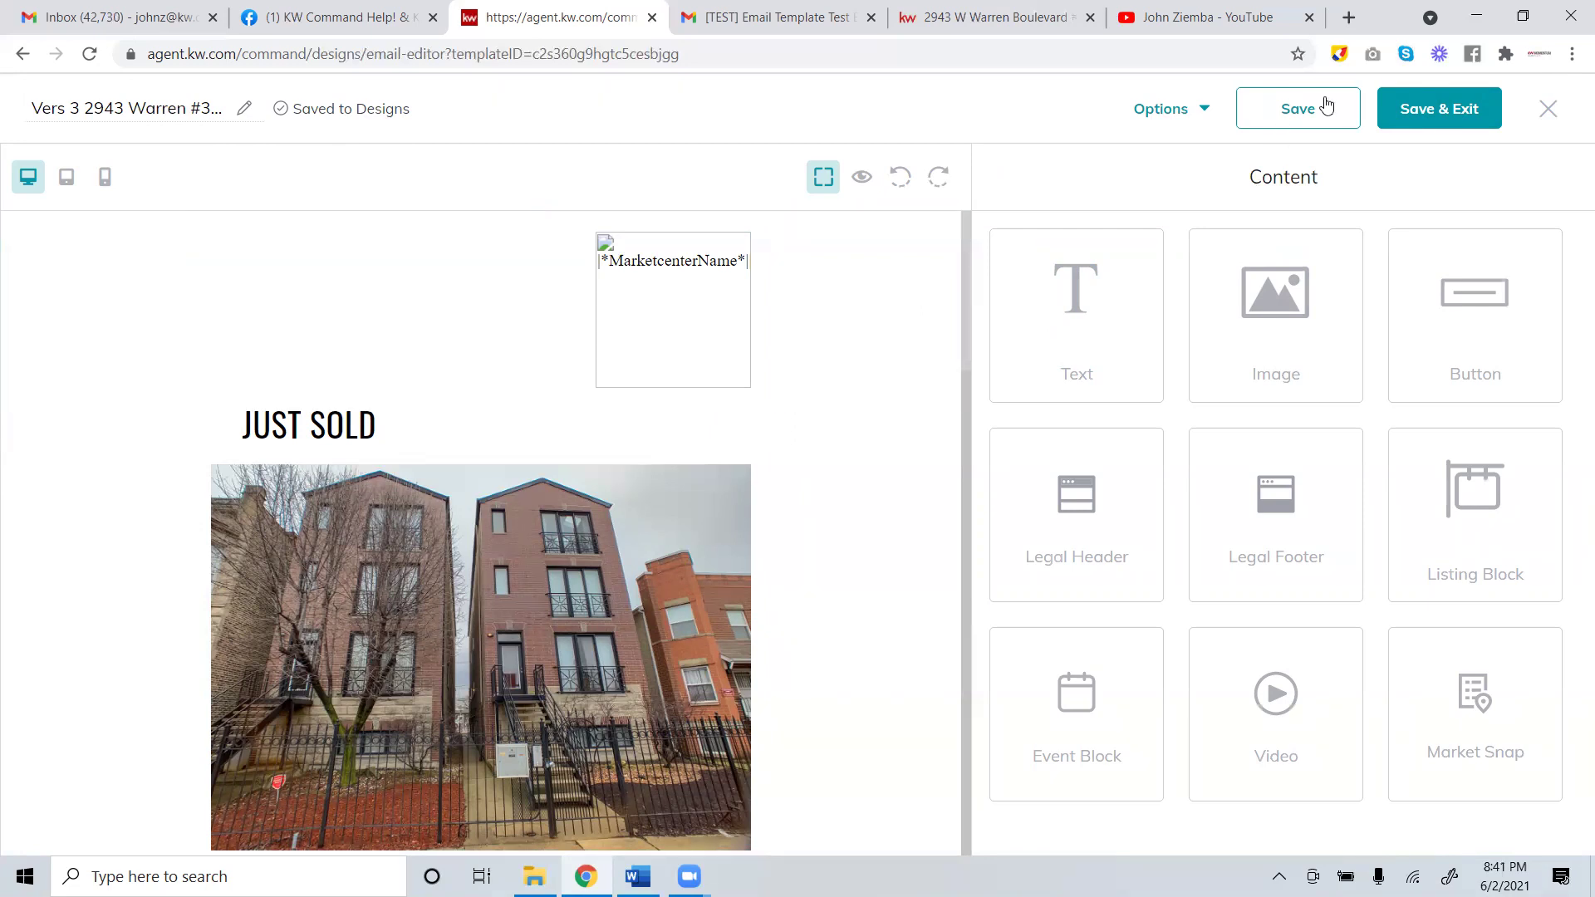
left_click(1432, 107)
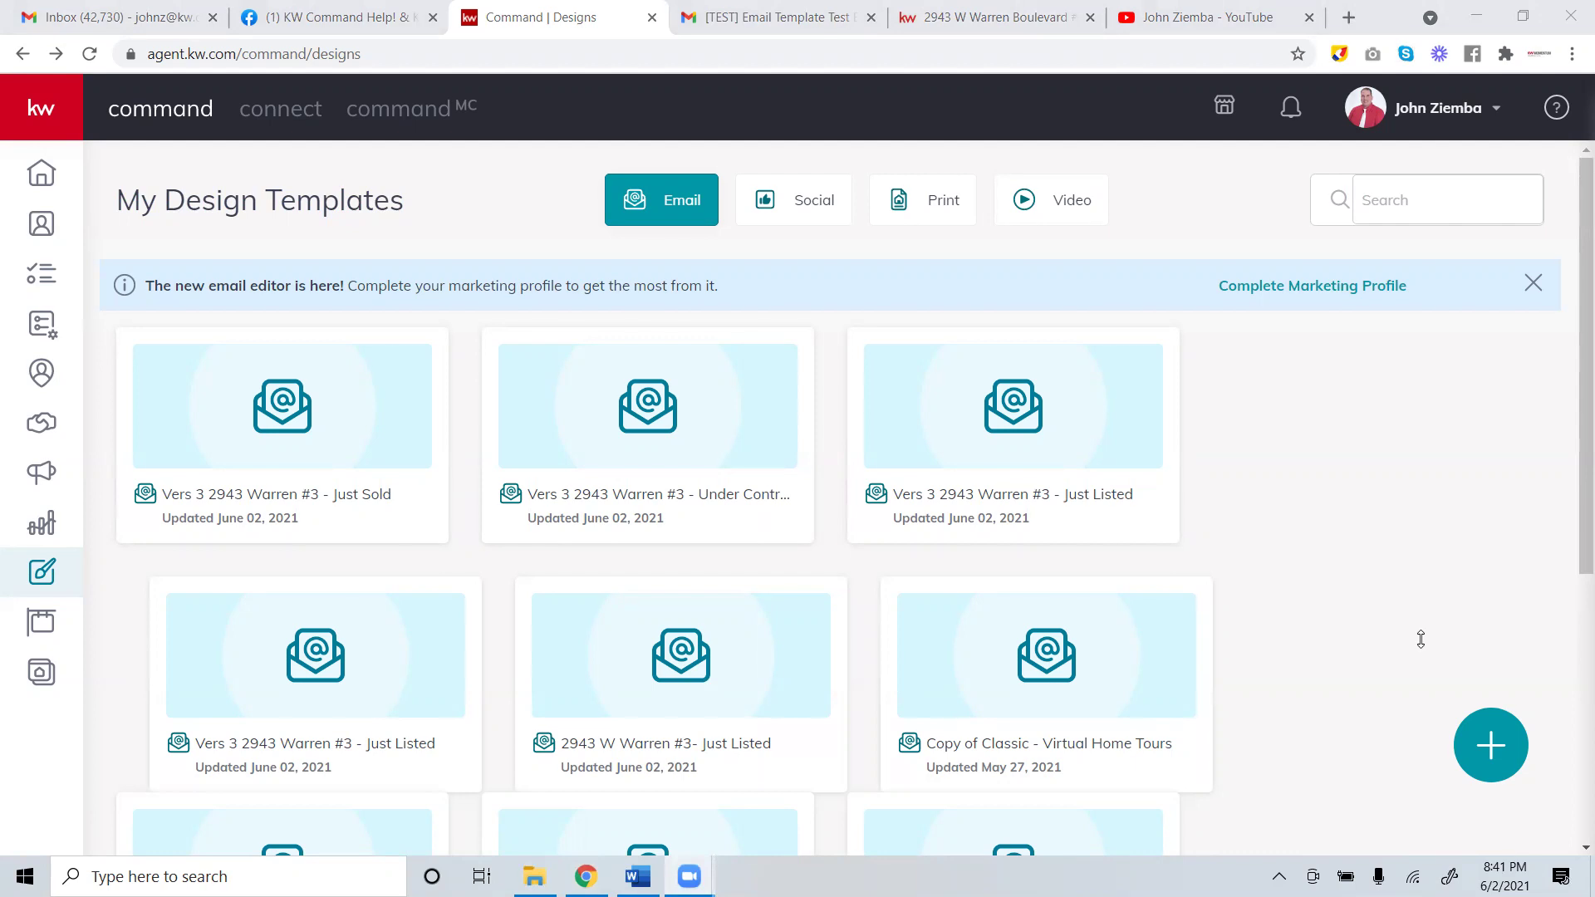
left_click(373, 440)
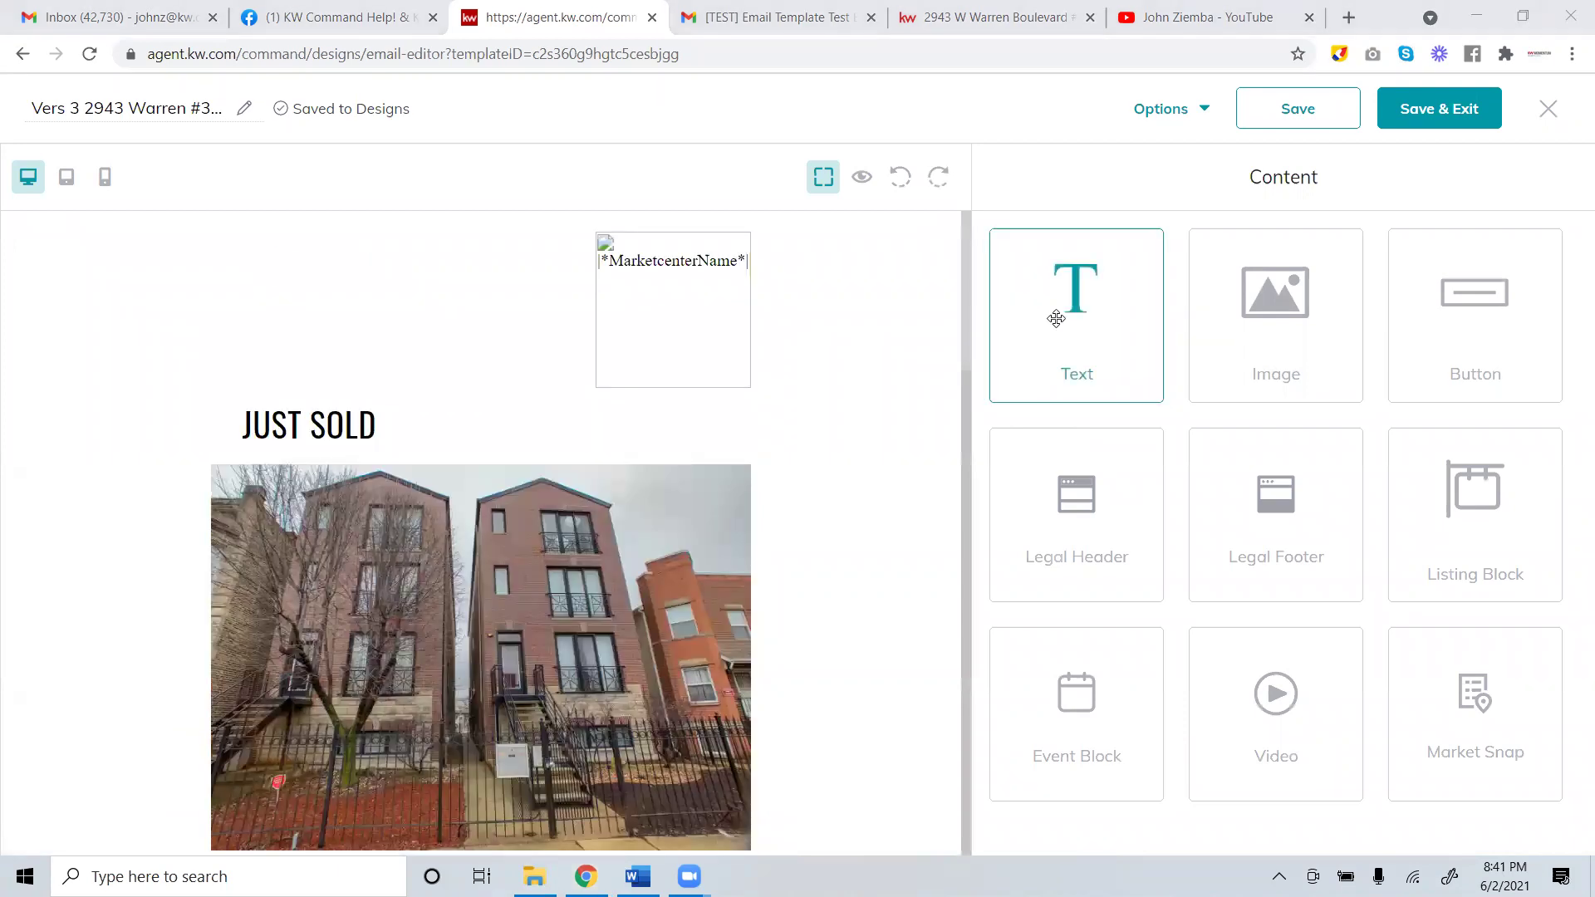
Add an event block to the email below the property photo.
left_click_drag(1049, 689, 693, 622)
left_click_drag(594, 659, 1117, 627)
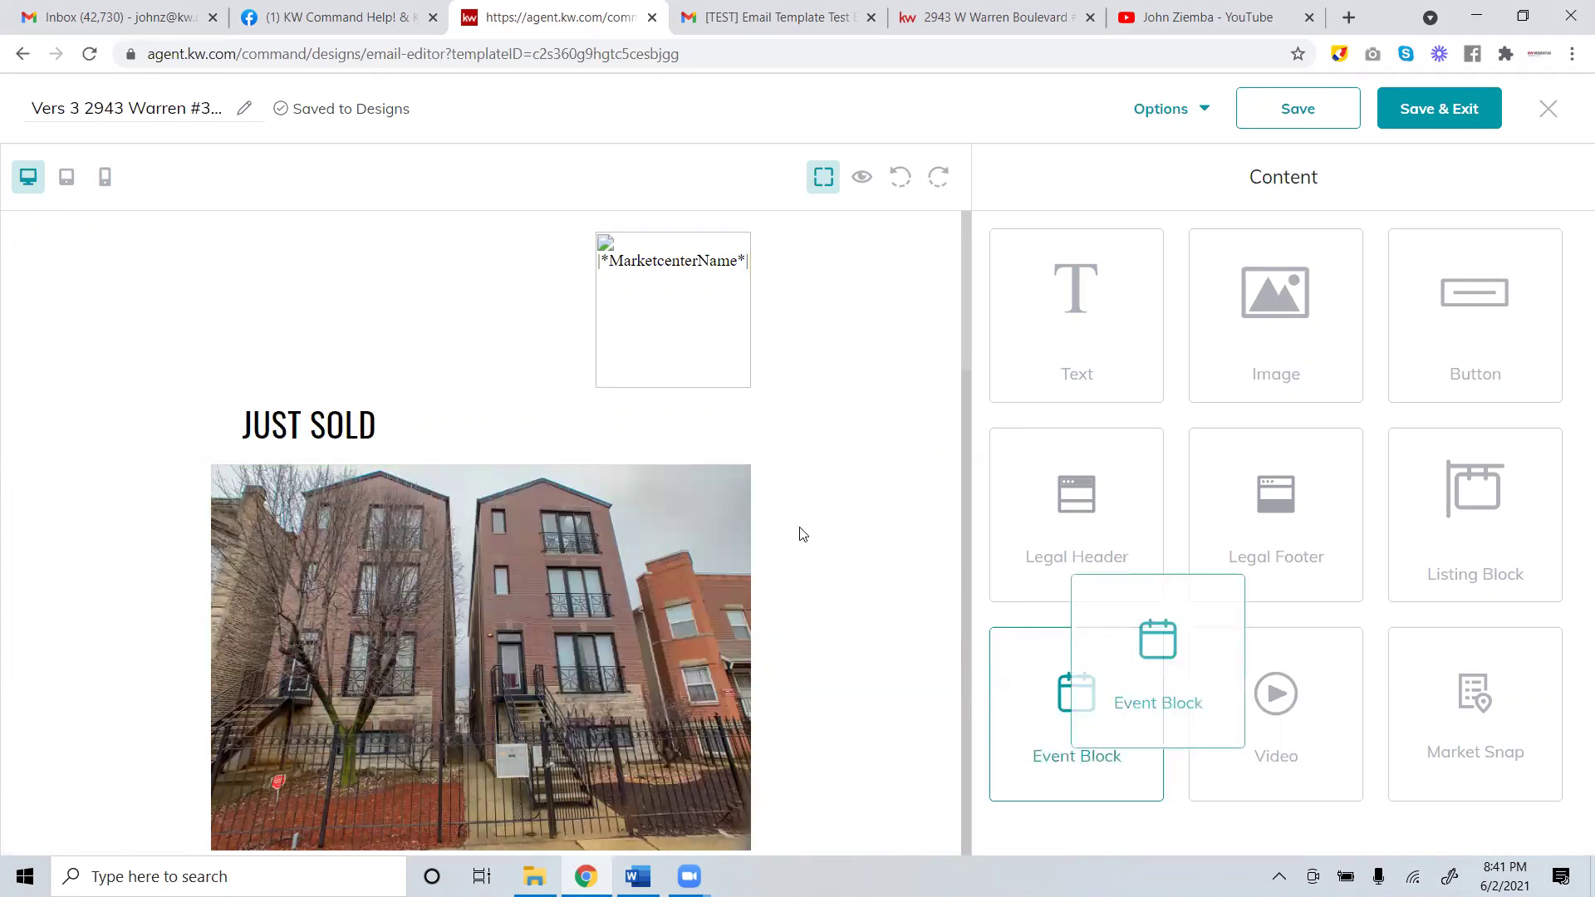
scroll(801, 533, "down", 6)
left_click_drag(1095, 696, 838, 453)
scroll(752, 591, "up", 1)
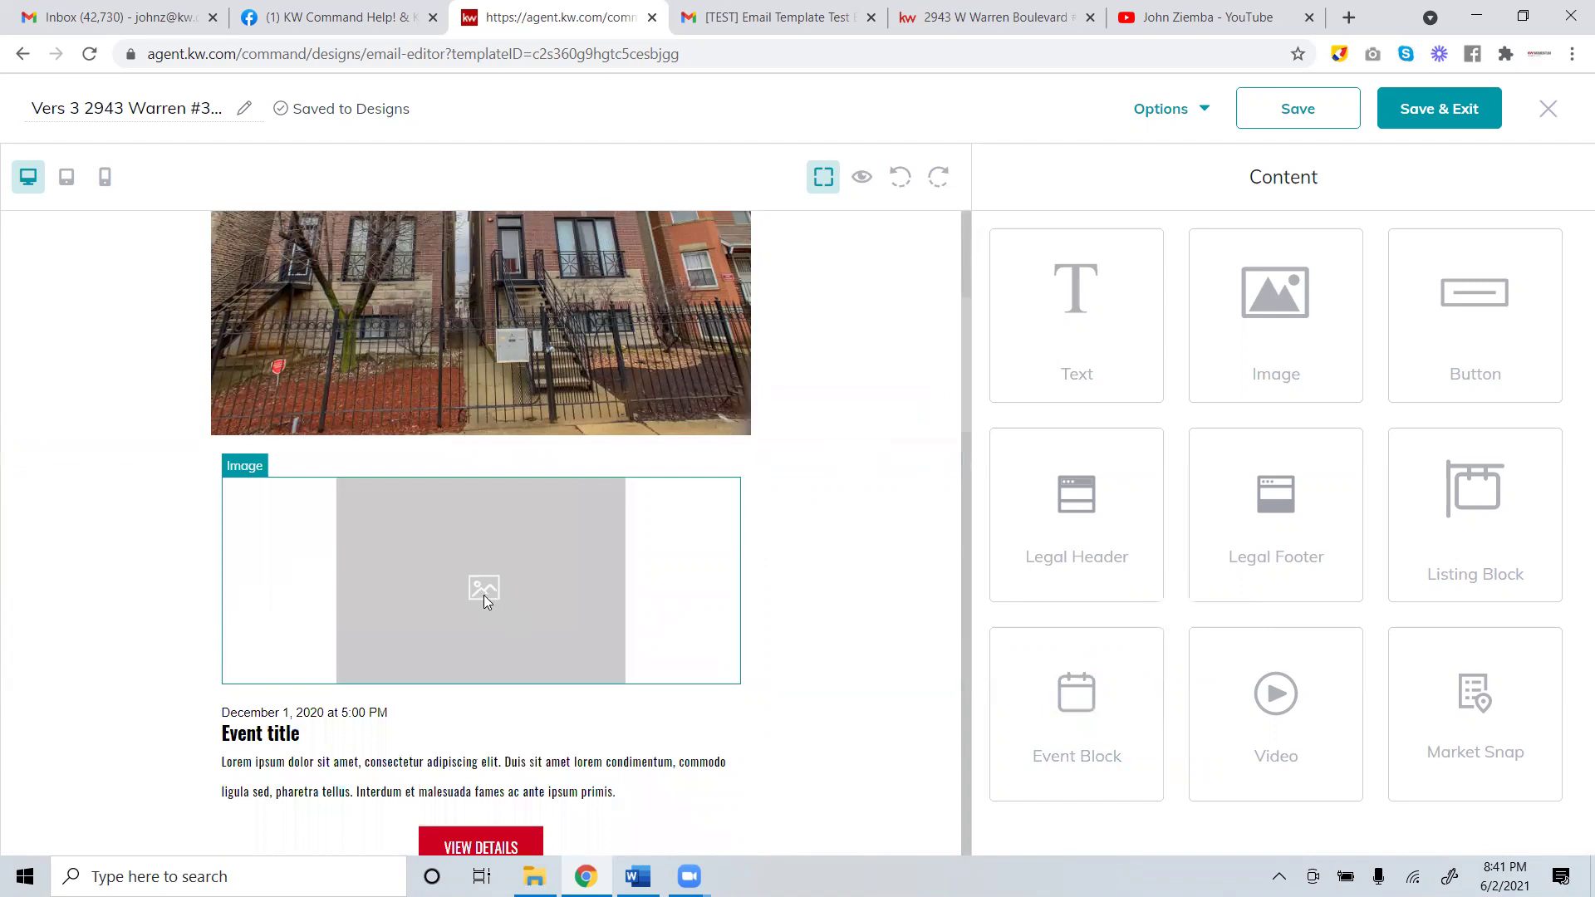
Inspect the event block's placeholder image and its link choices without changing anything.
left_click(487, 600)
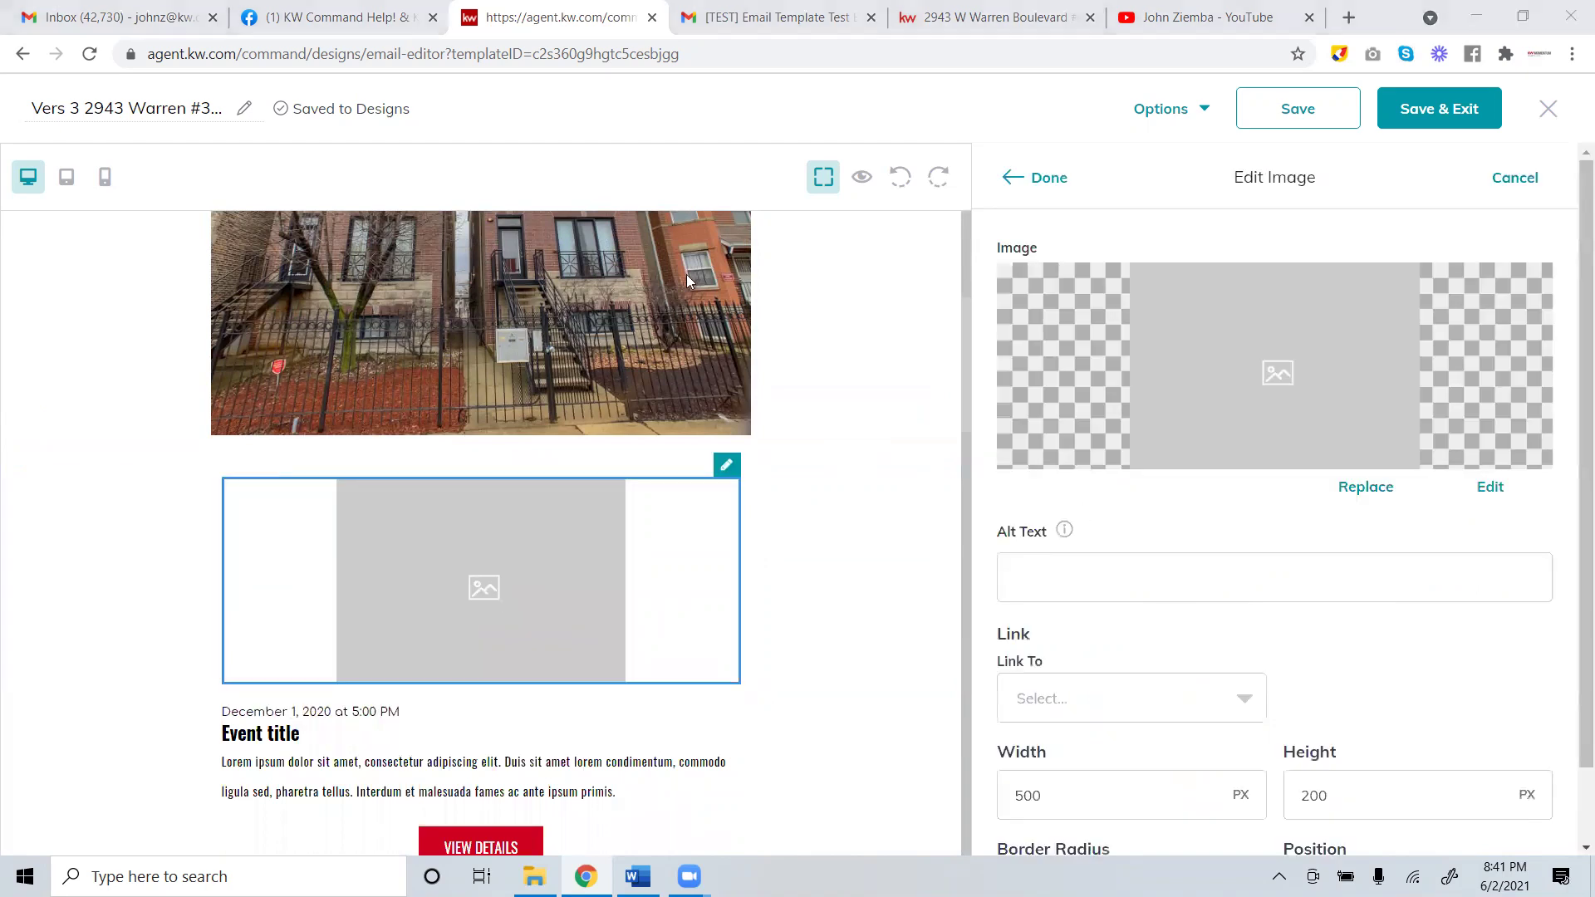
scroll(1306, 541, "down", 1)
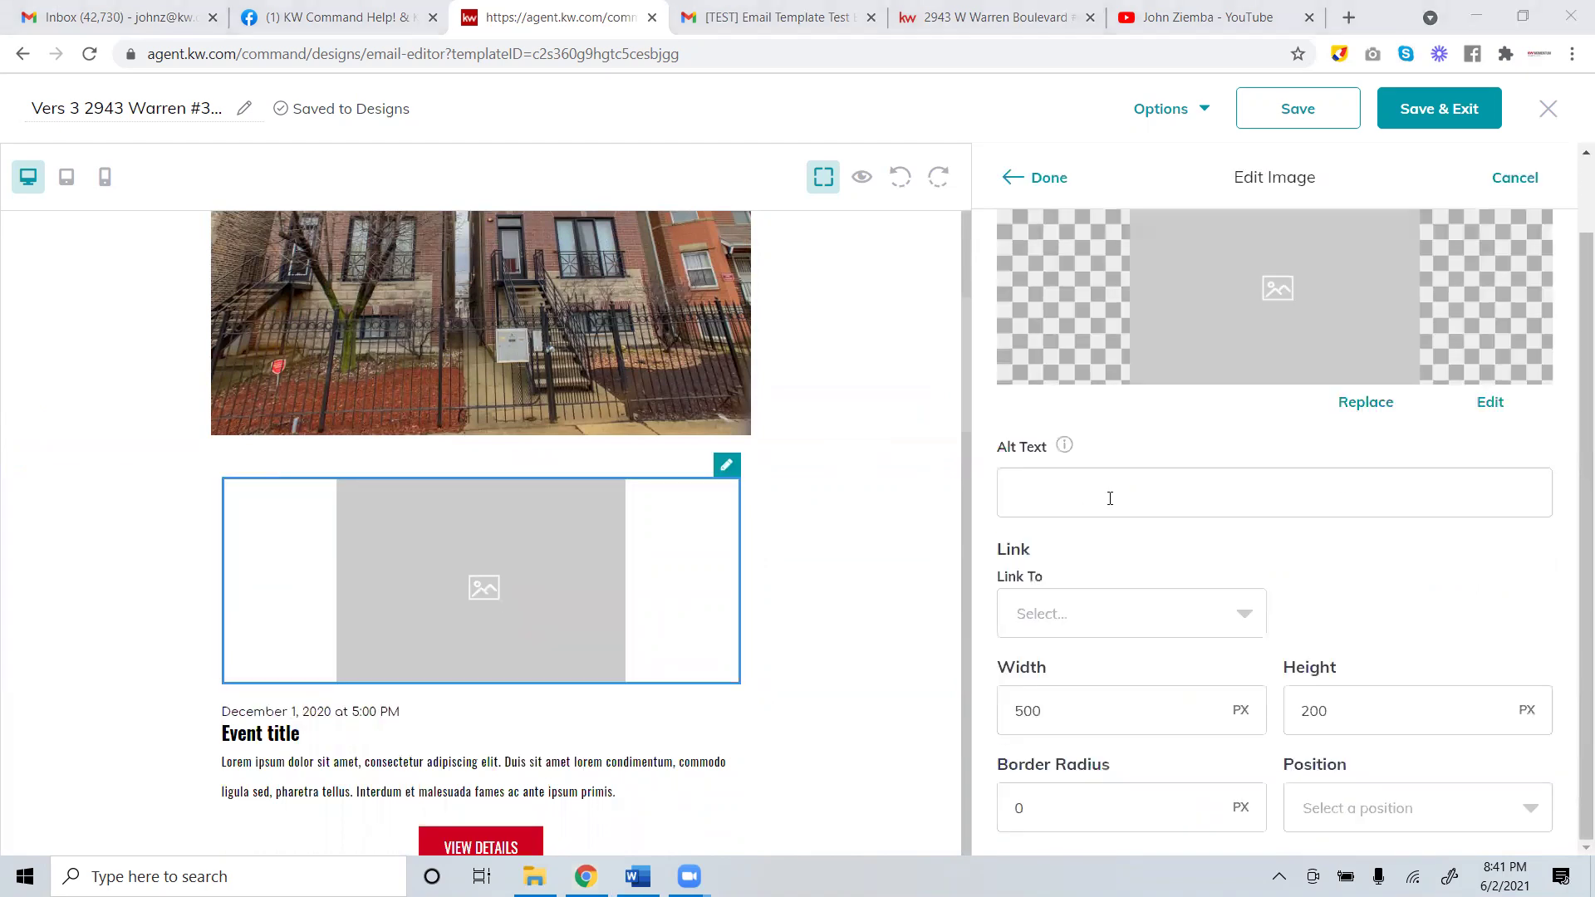
left_click(1191, 625)
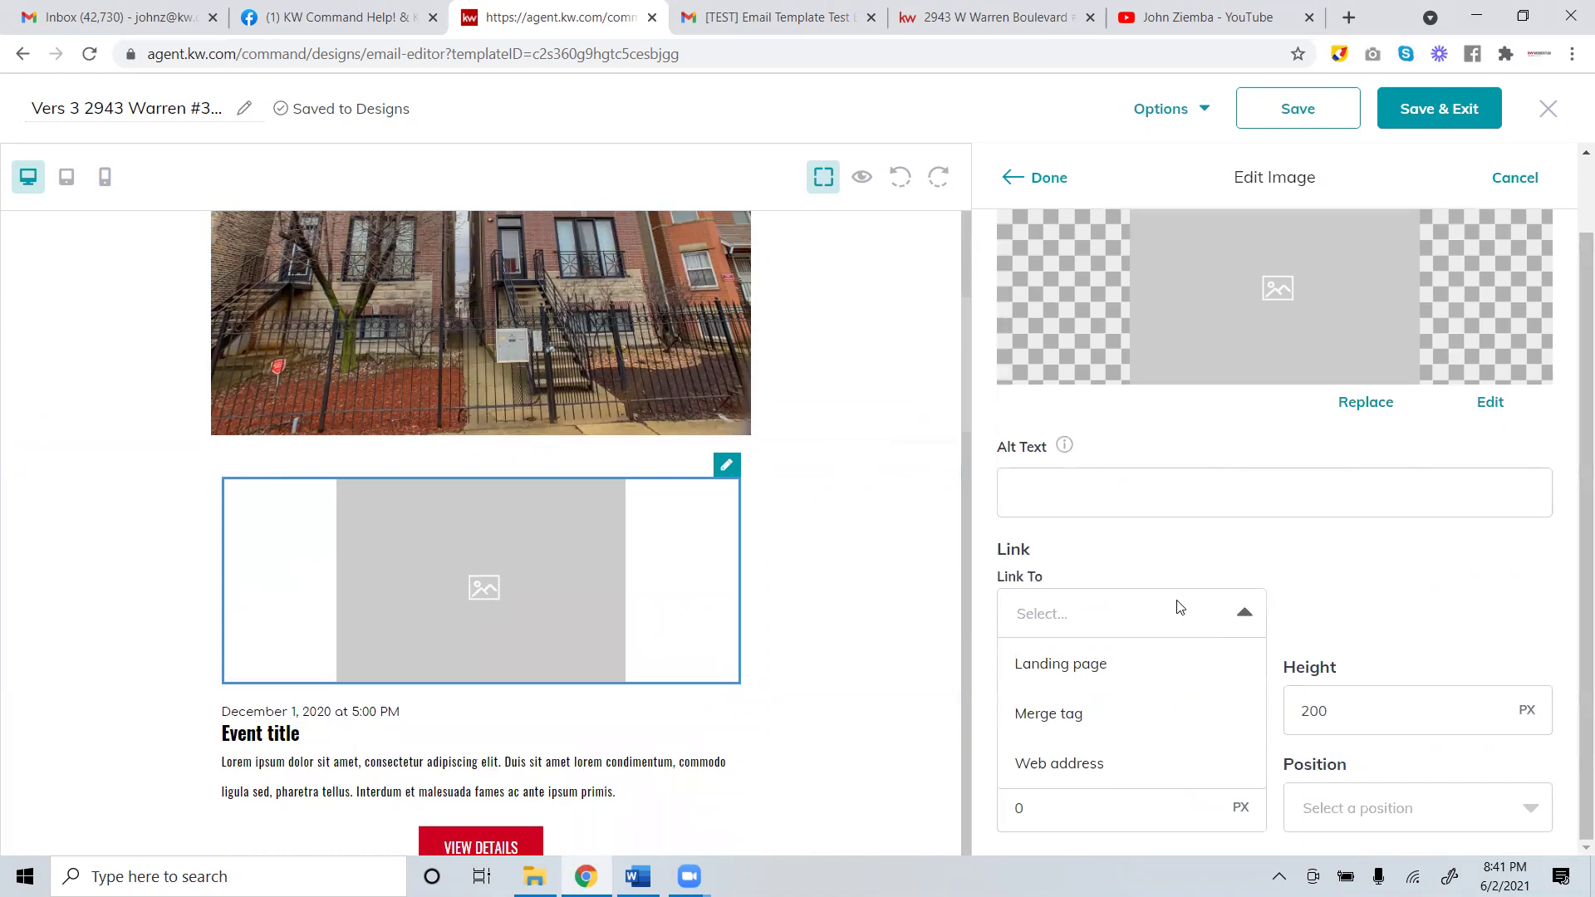
left_click(920, 458)
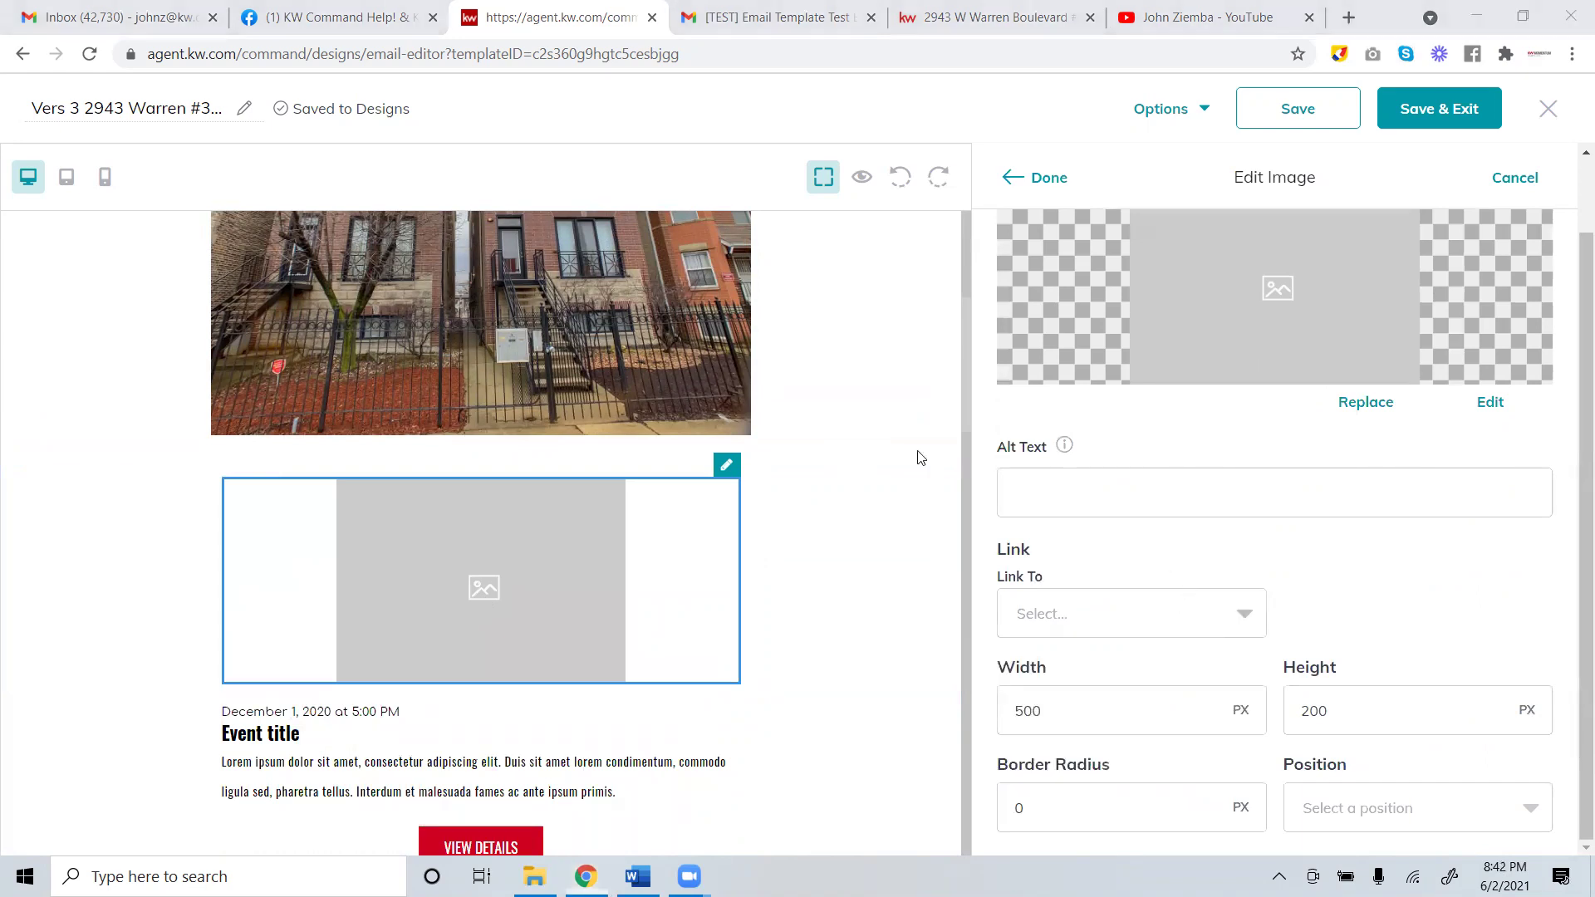
scroll(1118, 466, "up", 2)
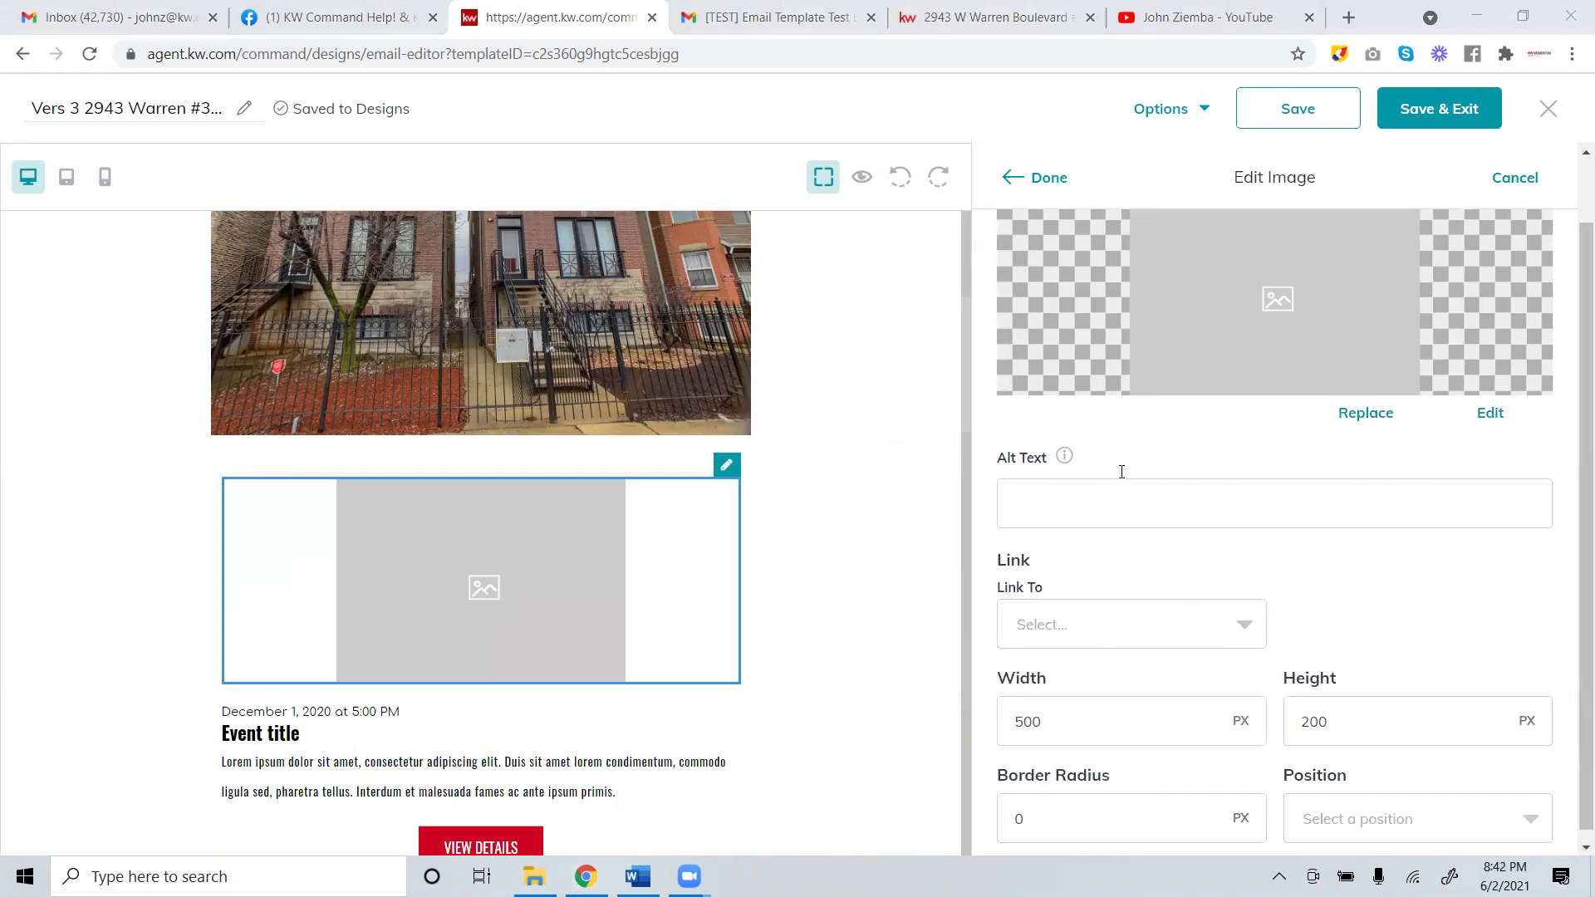
scroll(1136, 440, "down", 1)
left_click(1043, 612)
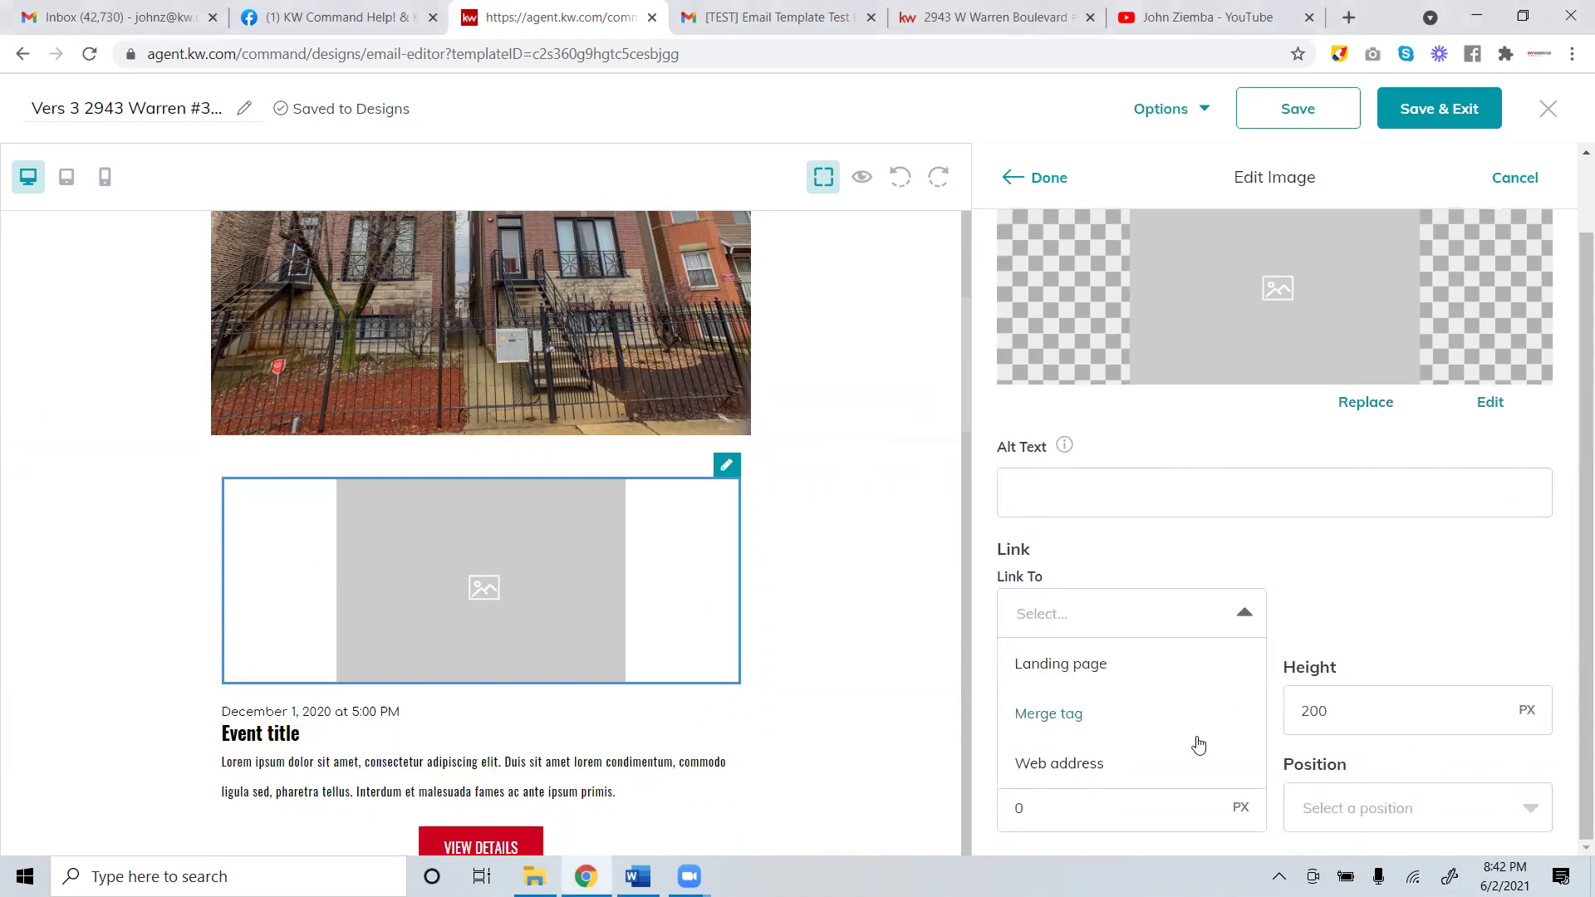
left_click(1110, 542)
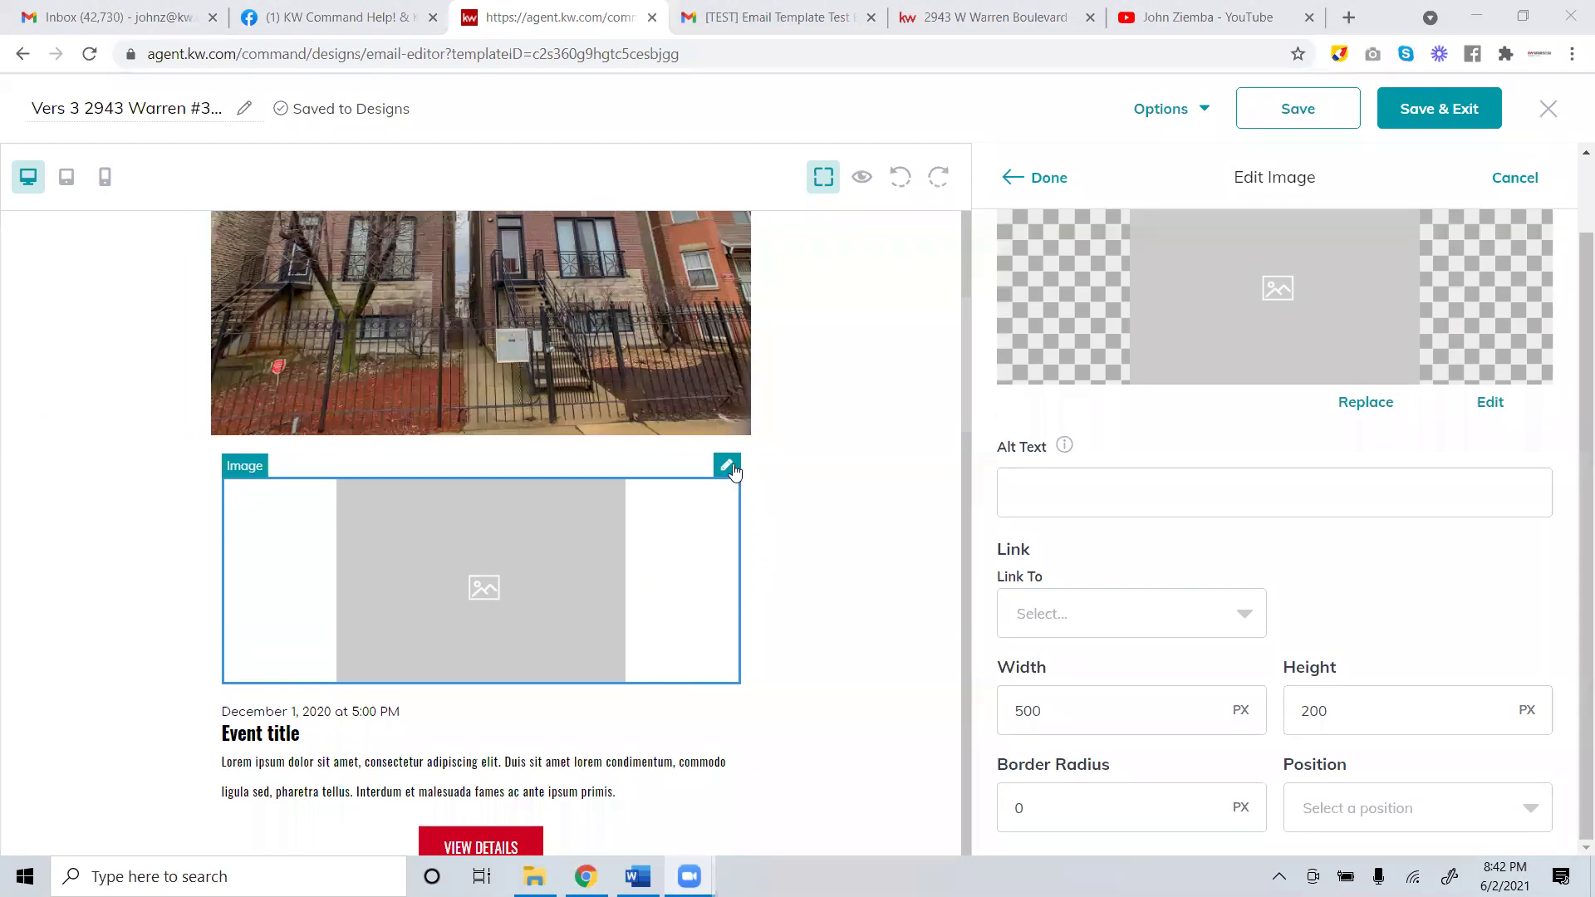
right_click(613, 566)
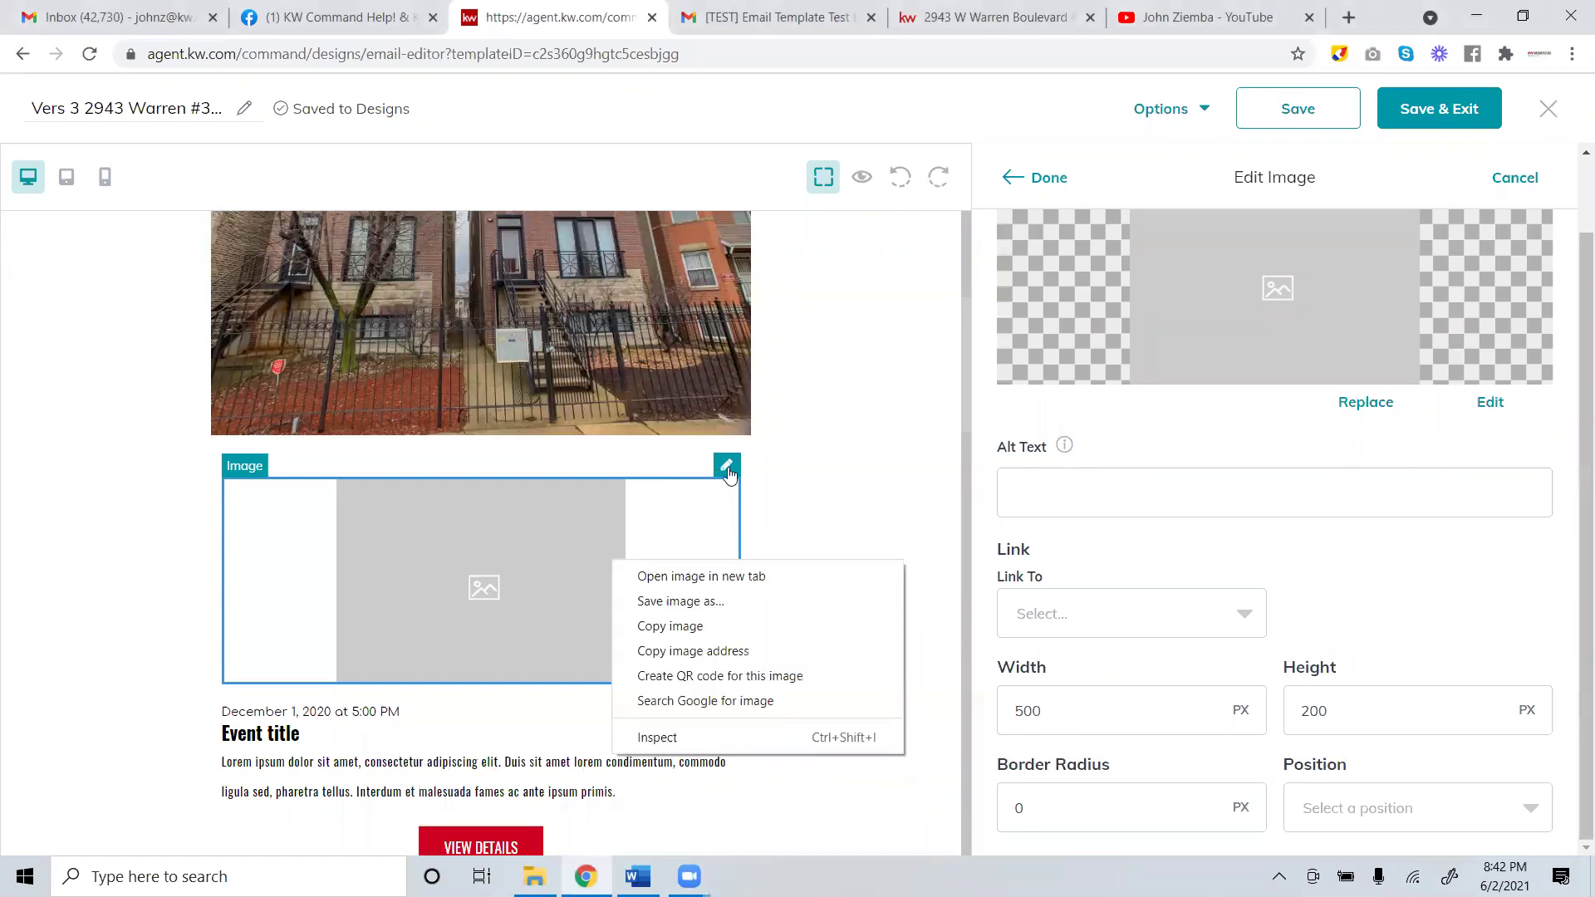
key("Escape")
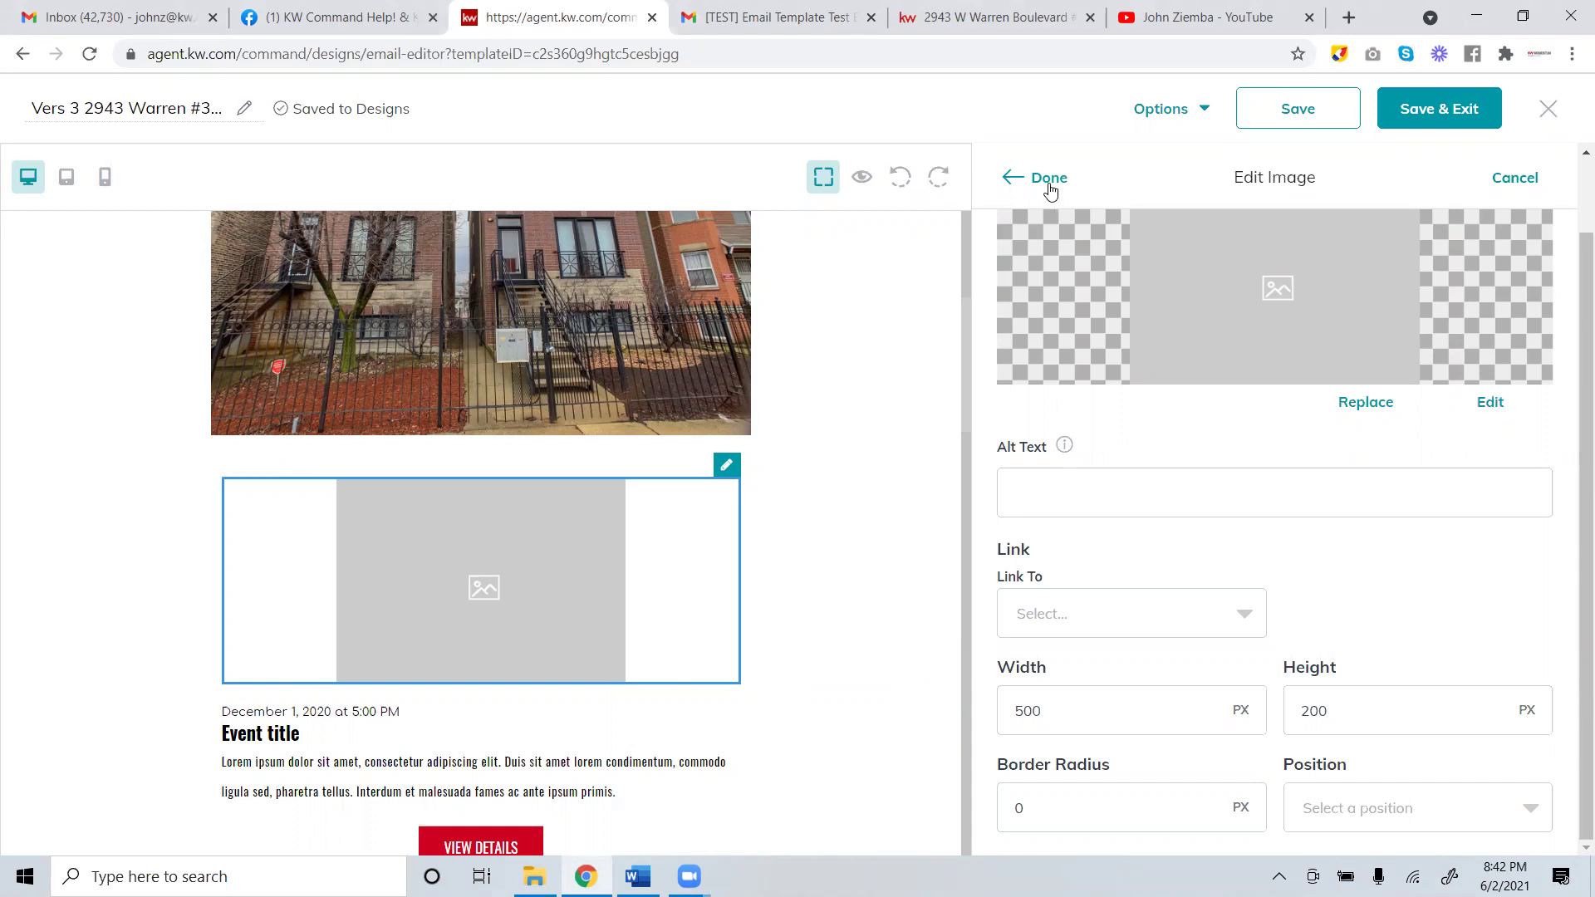
Review the image block's settings unchanged, then place a listing block below the house photo.
left_click(1048, 183)
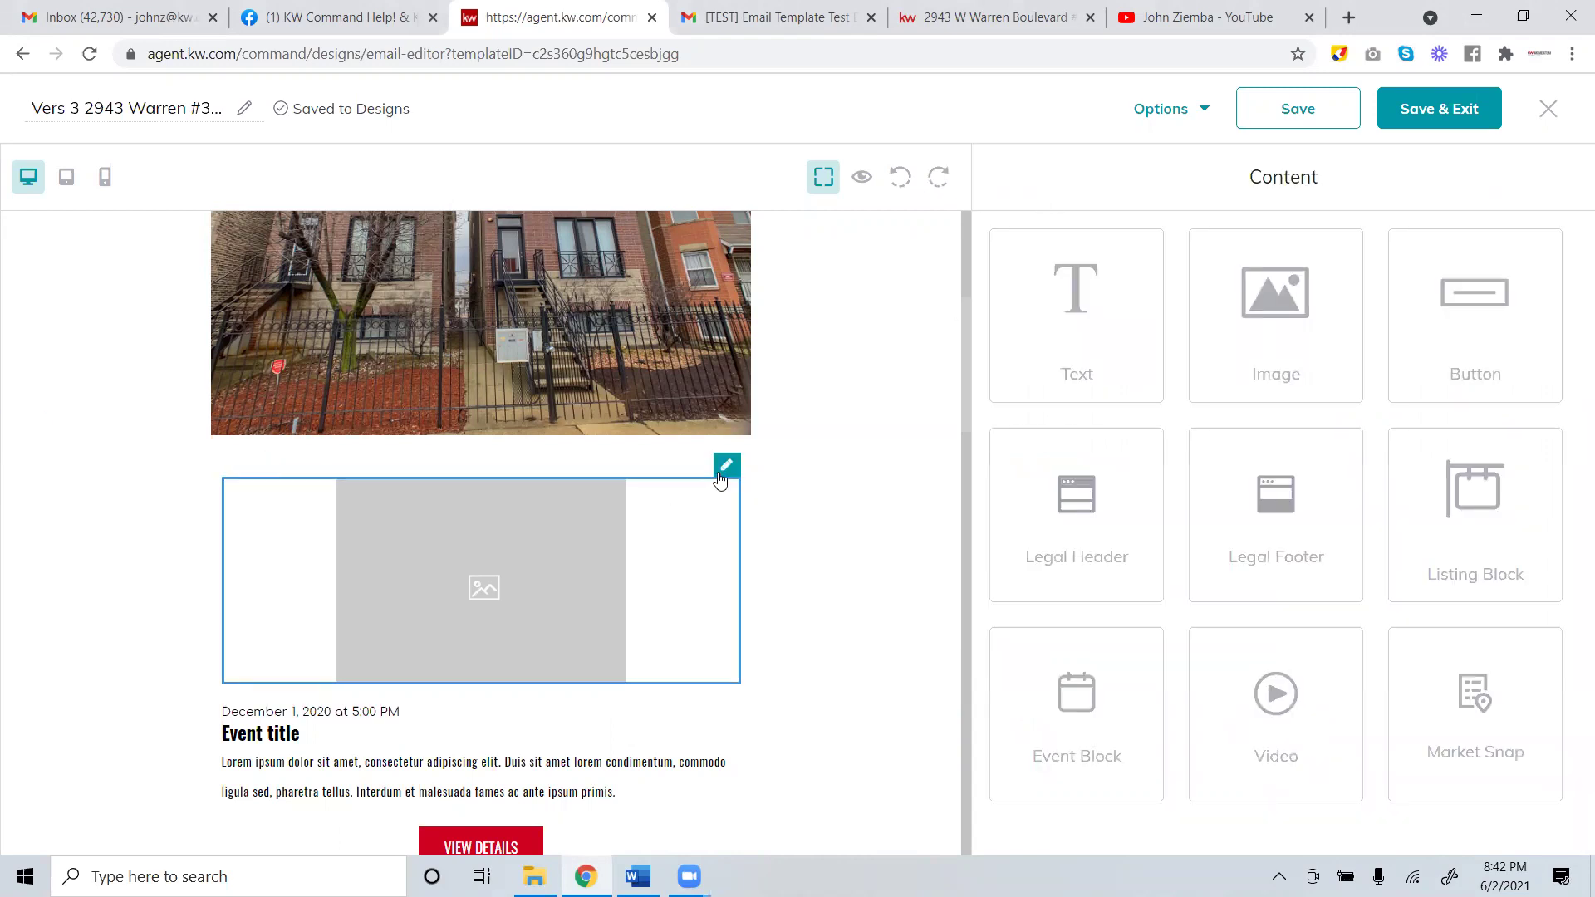
left_click(725, 465)
scroll(1502, 613, "down", 1)
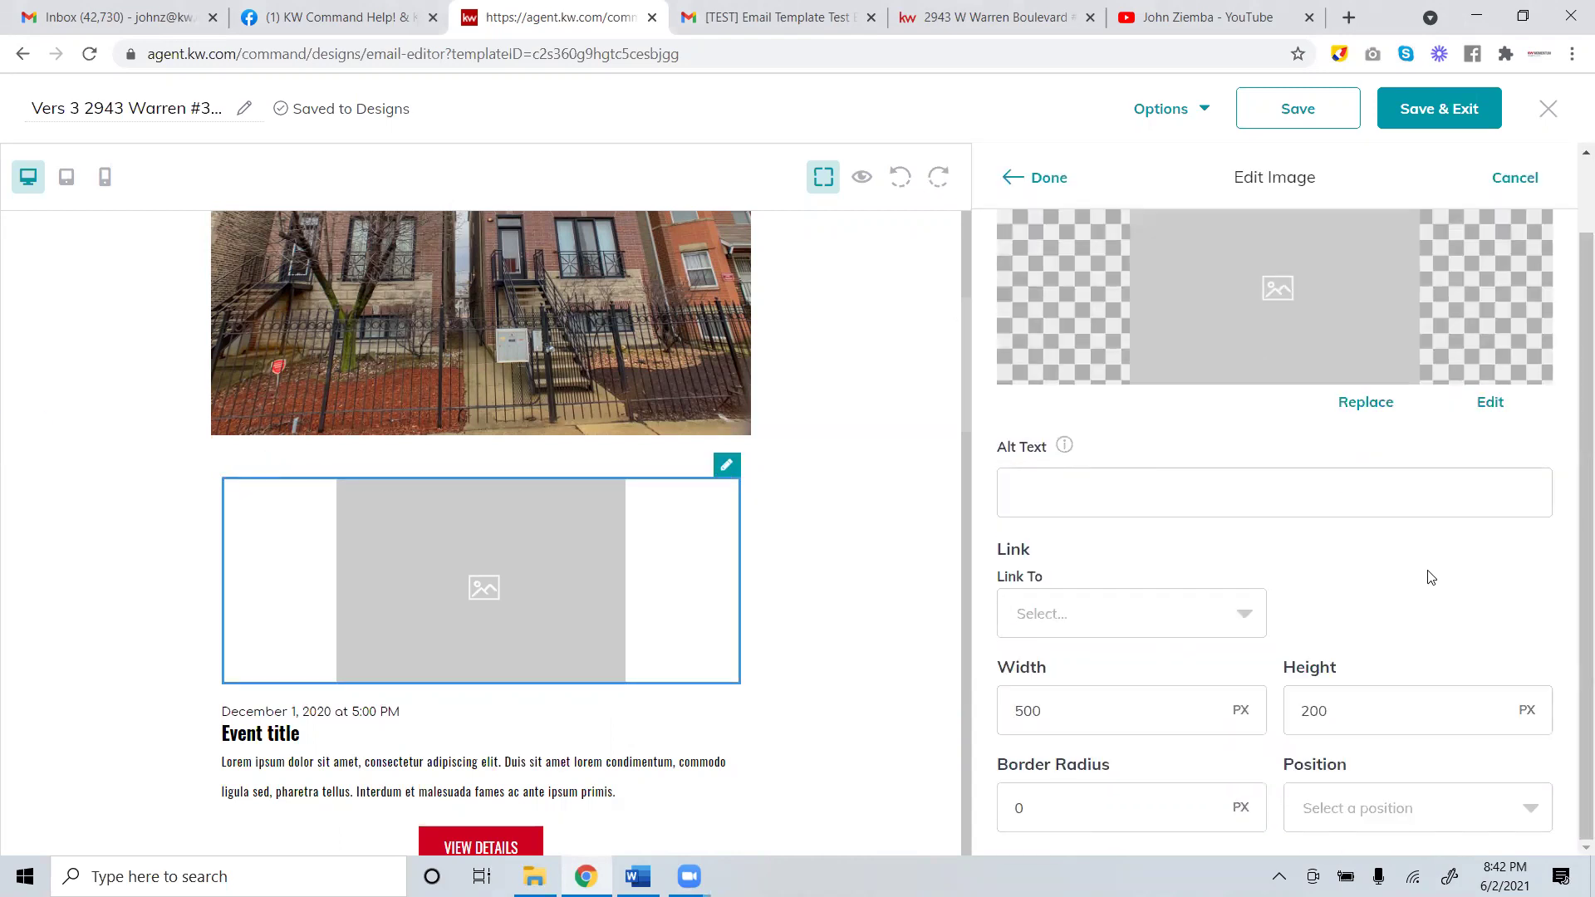
scroll(1426, 564, "up", 1)
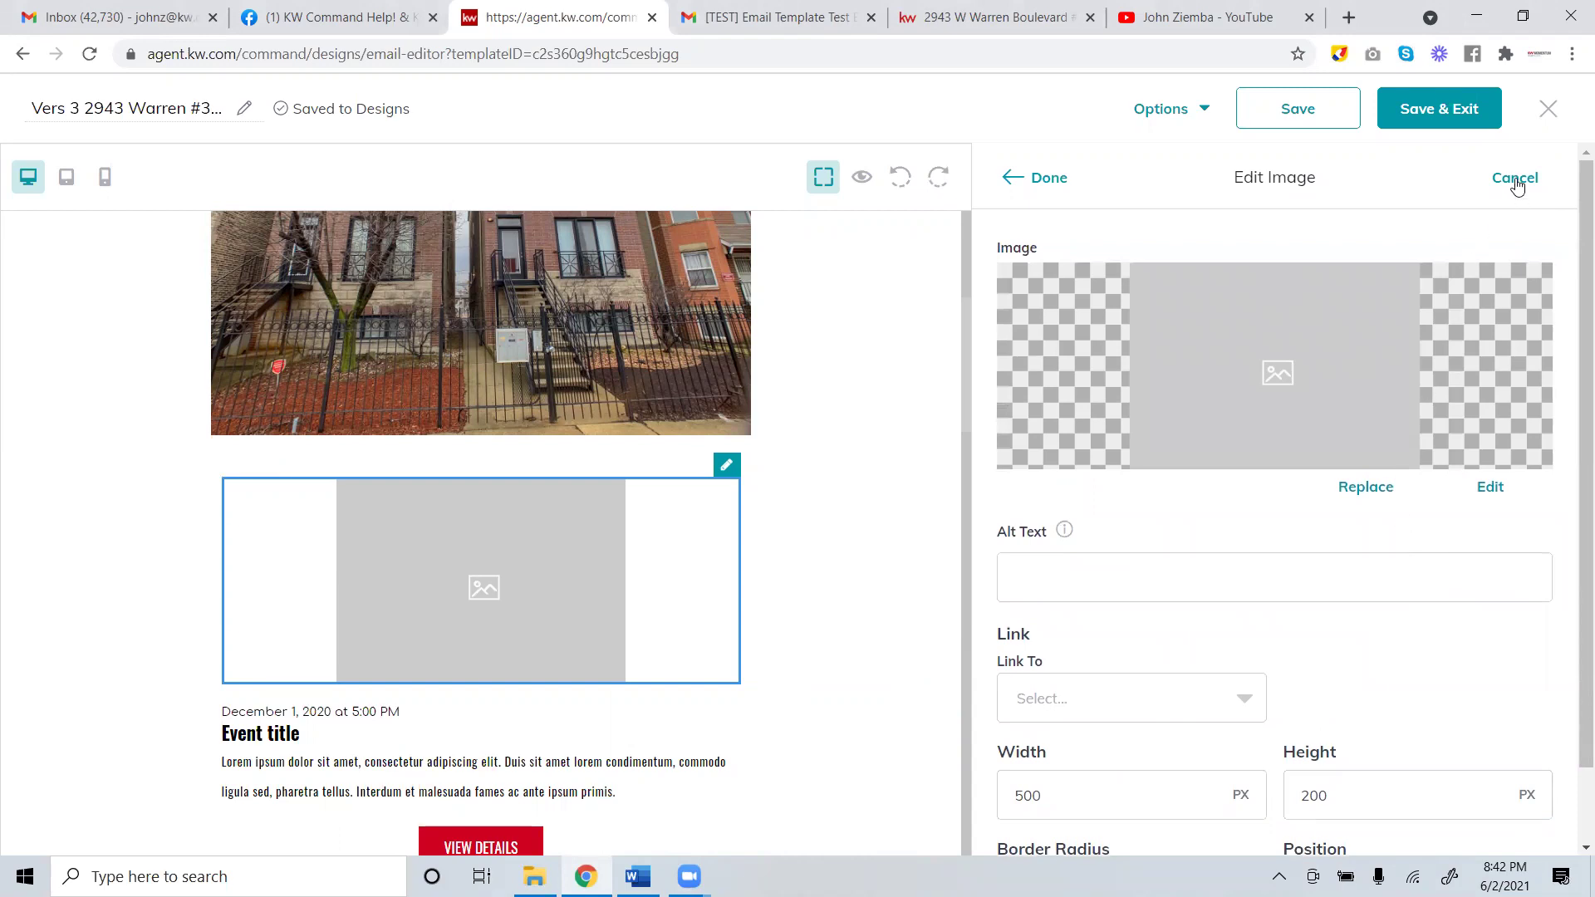
left_click(1515, 177)
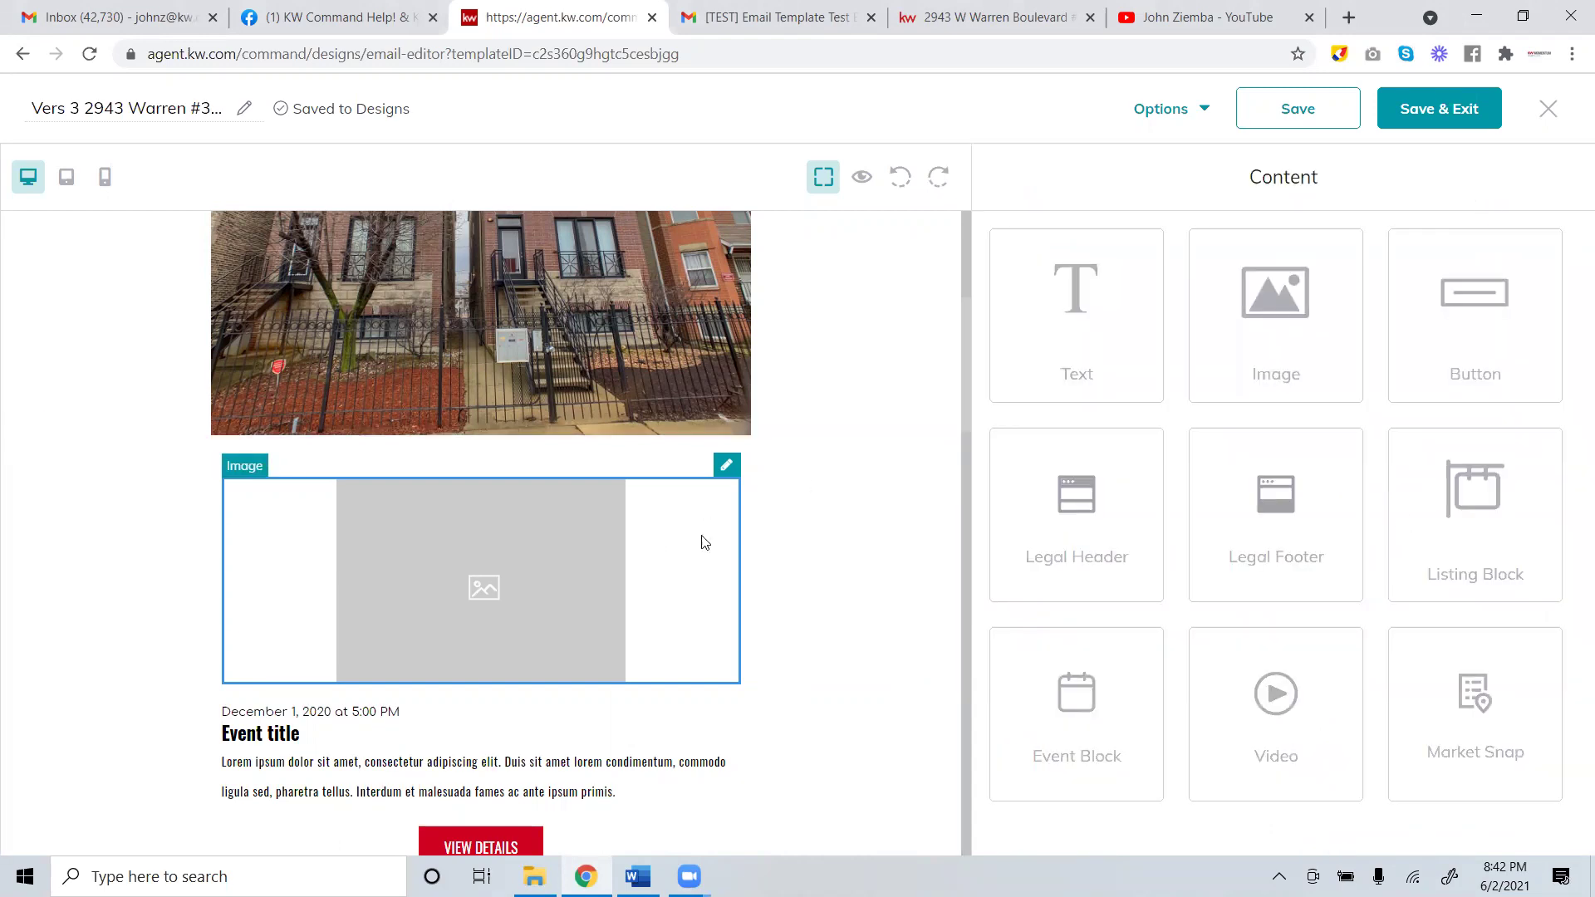
left_click(719, 540)
right_click(658, 547)
left_click(635, 546)
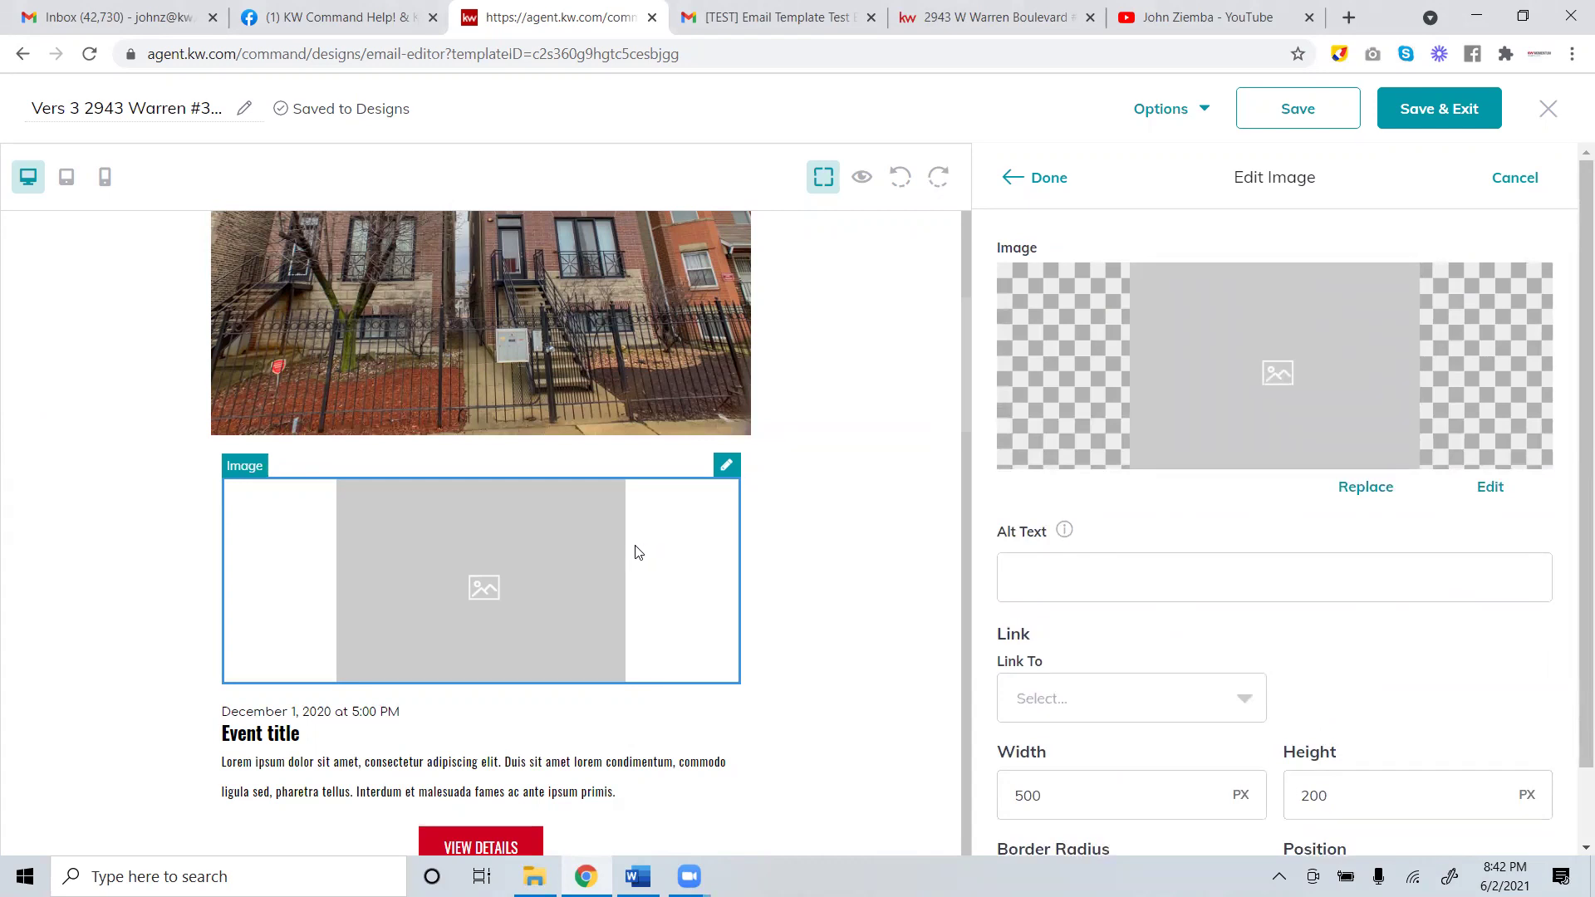
left_click(1503, 182)
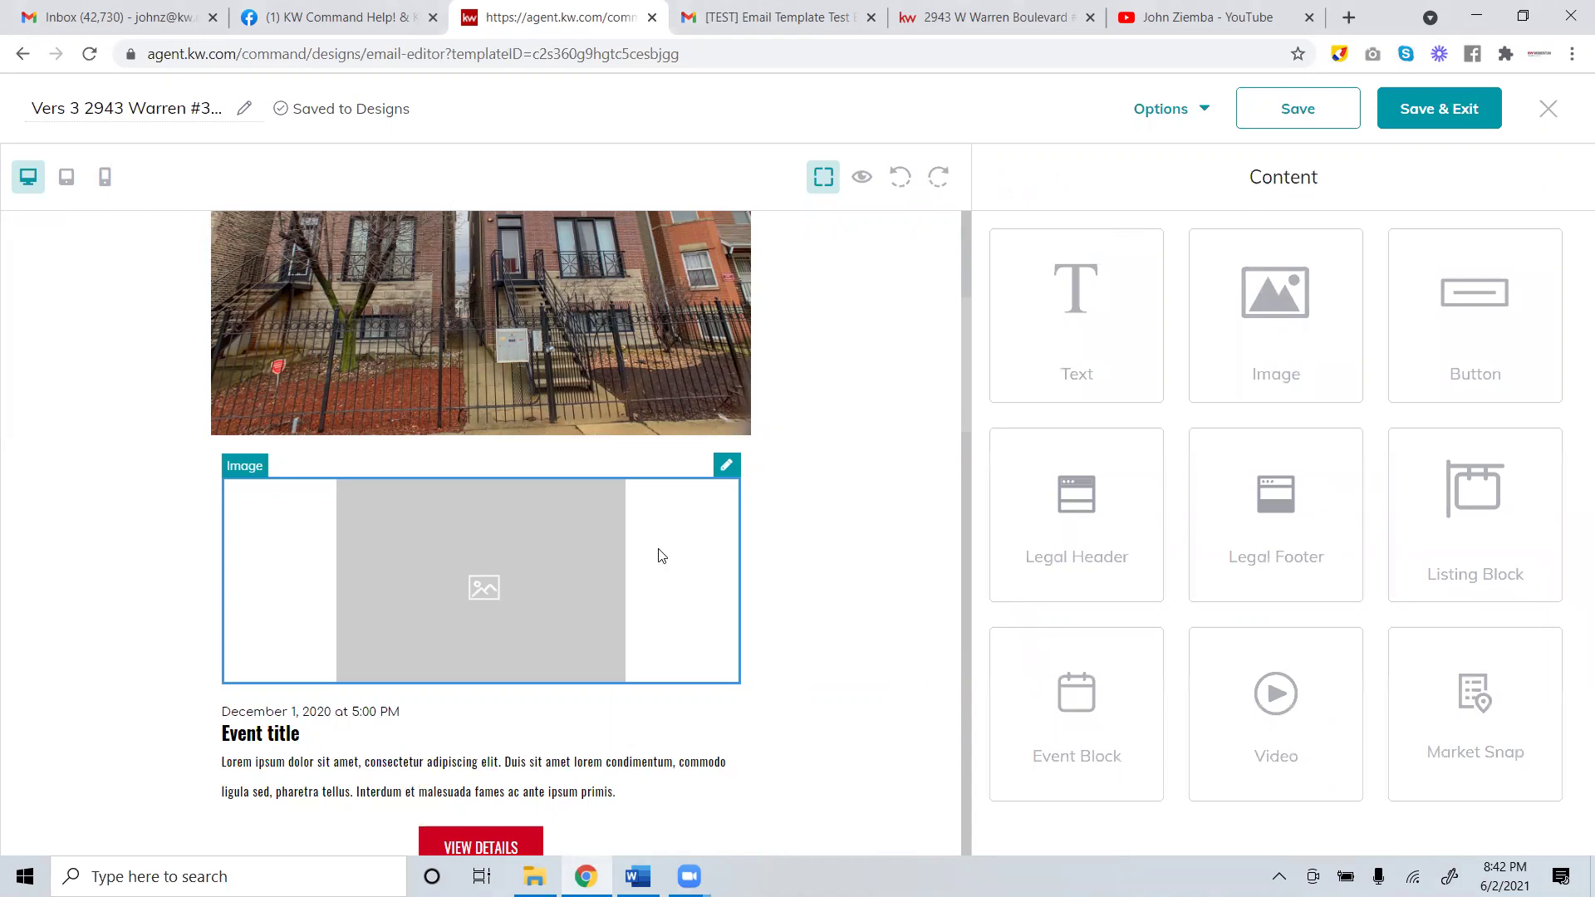
left_click_drag(1474, 511, 539, 484)
Scroll through the new listing block's Edit Listing settings.
left_click(437, 516)
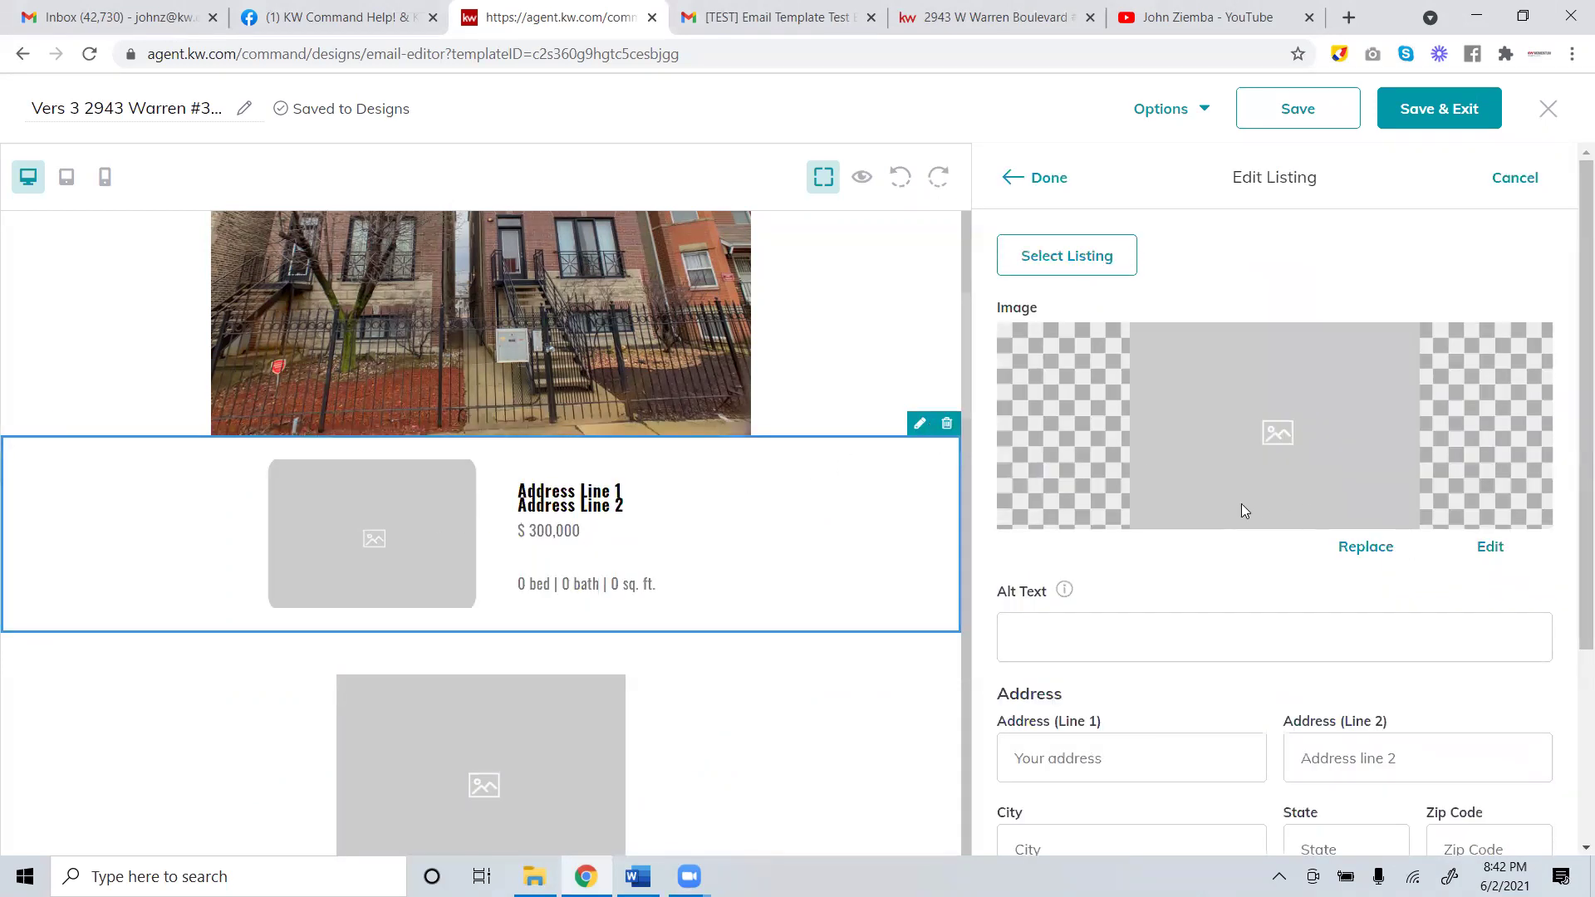
scroll(1243, 510, "down", 3)
scroll(1199, 586, "down", 1)
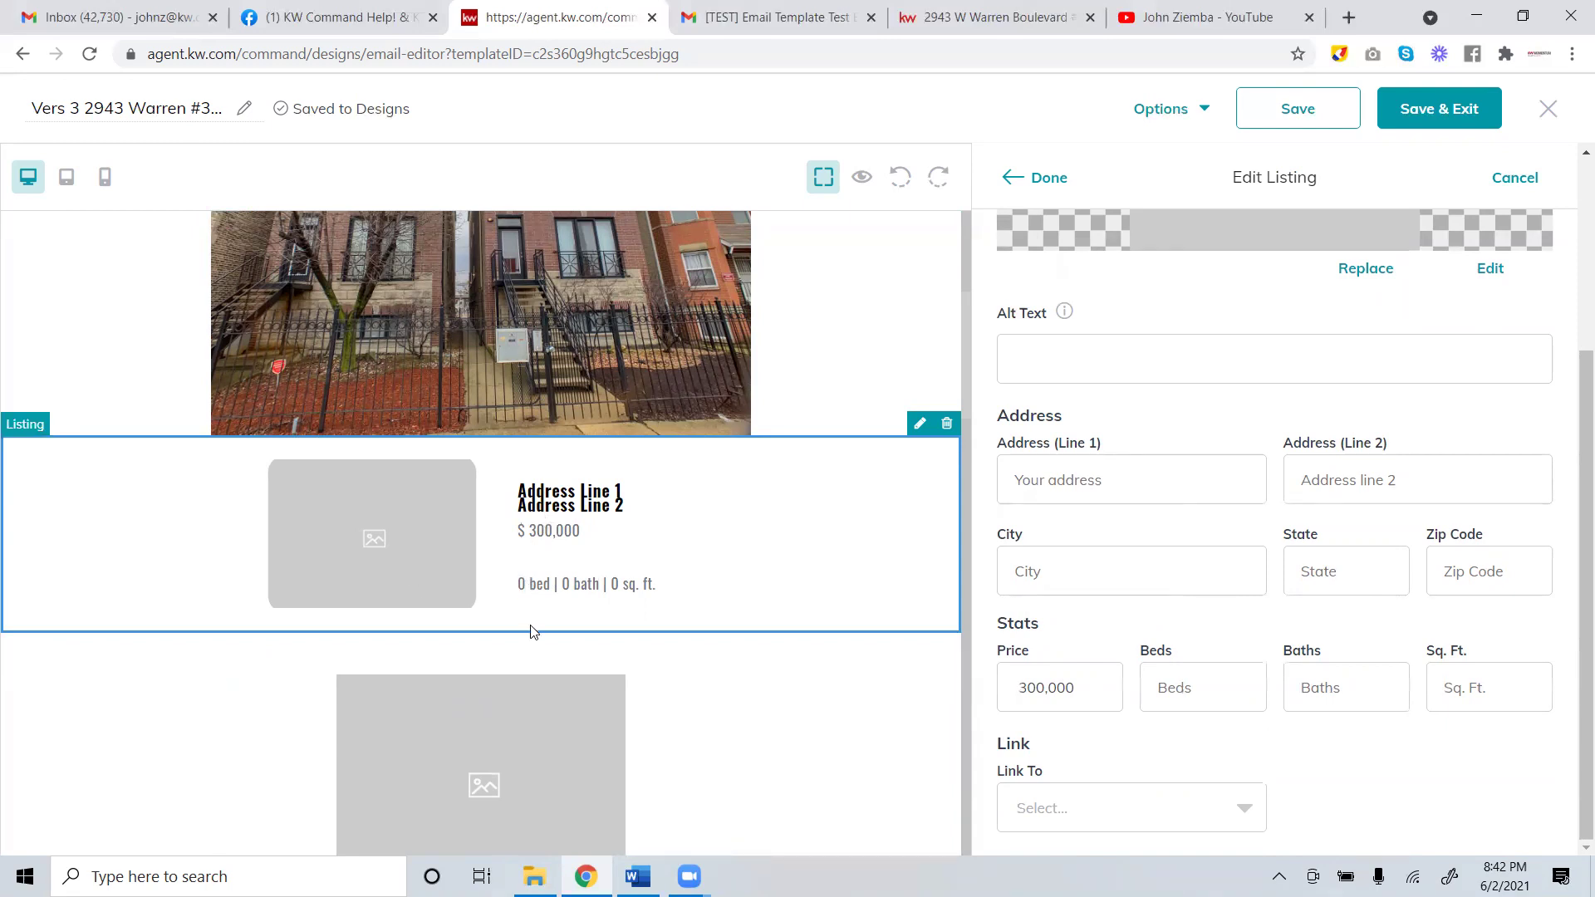
scroll(532, 632, "up", 4)
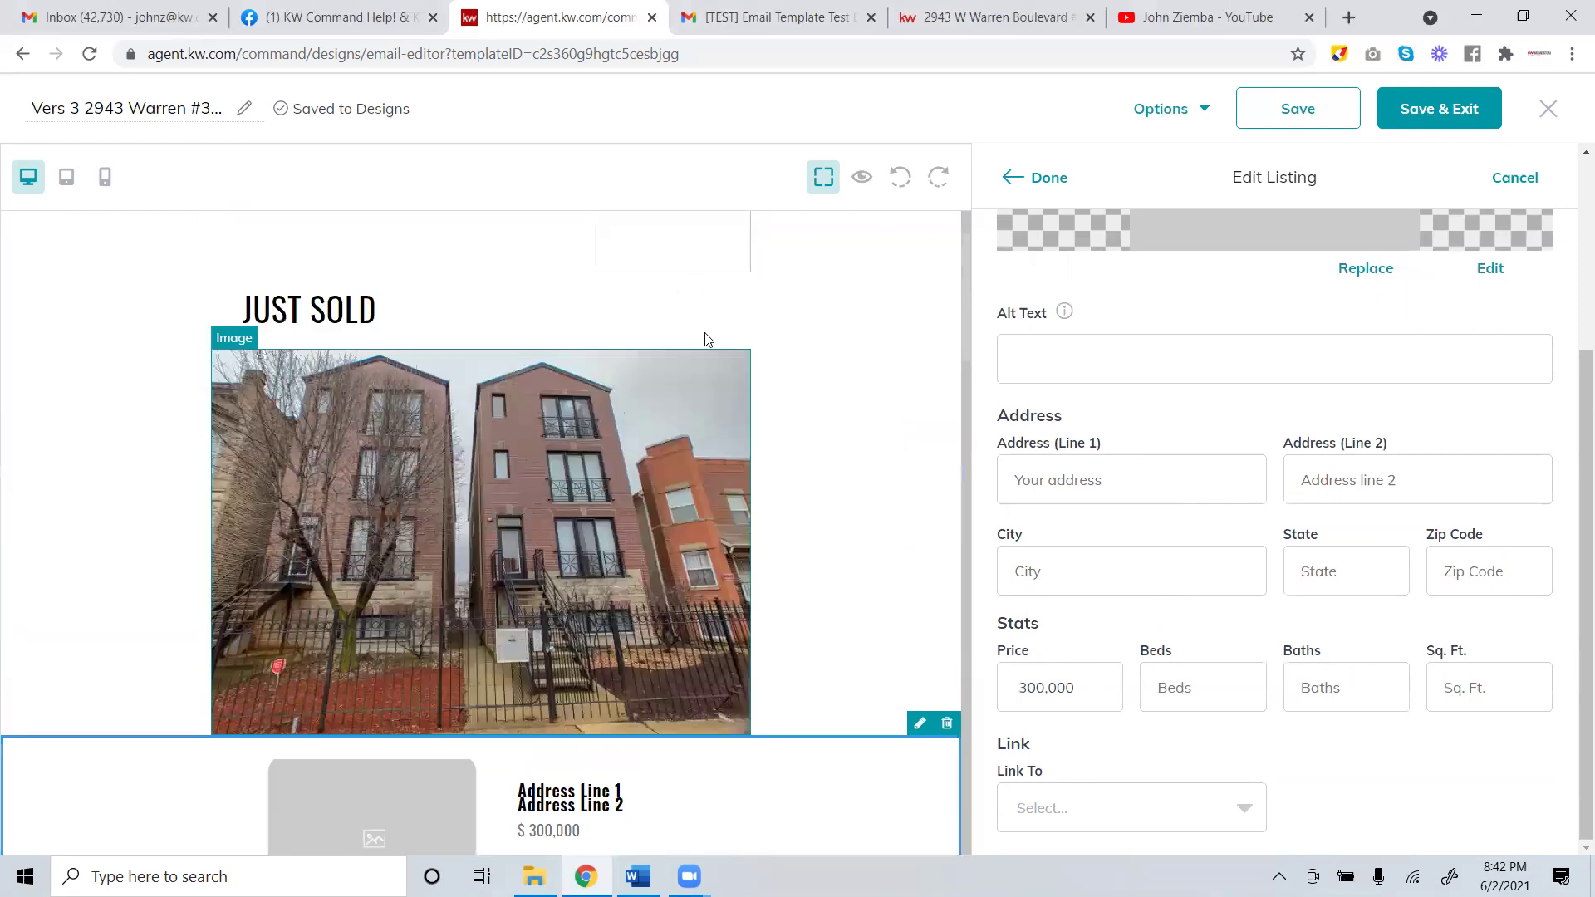
scroll(754, 534, "down", 4)
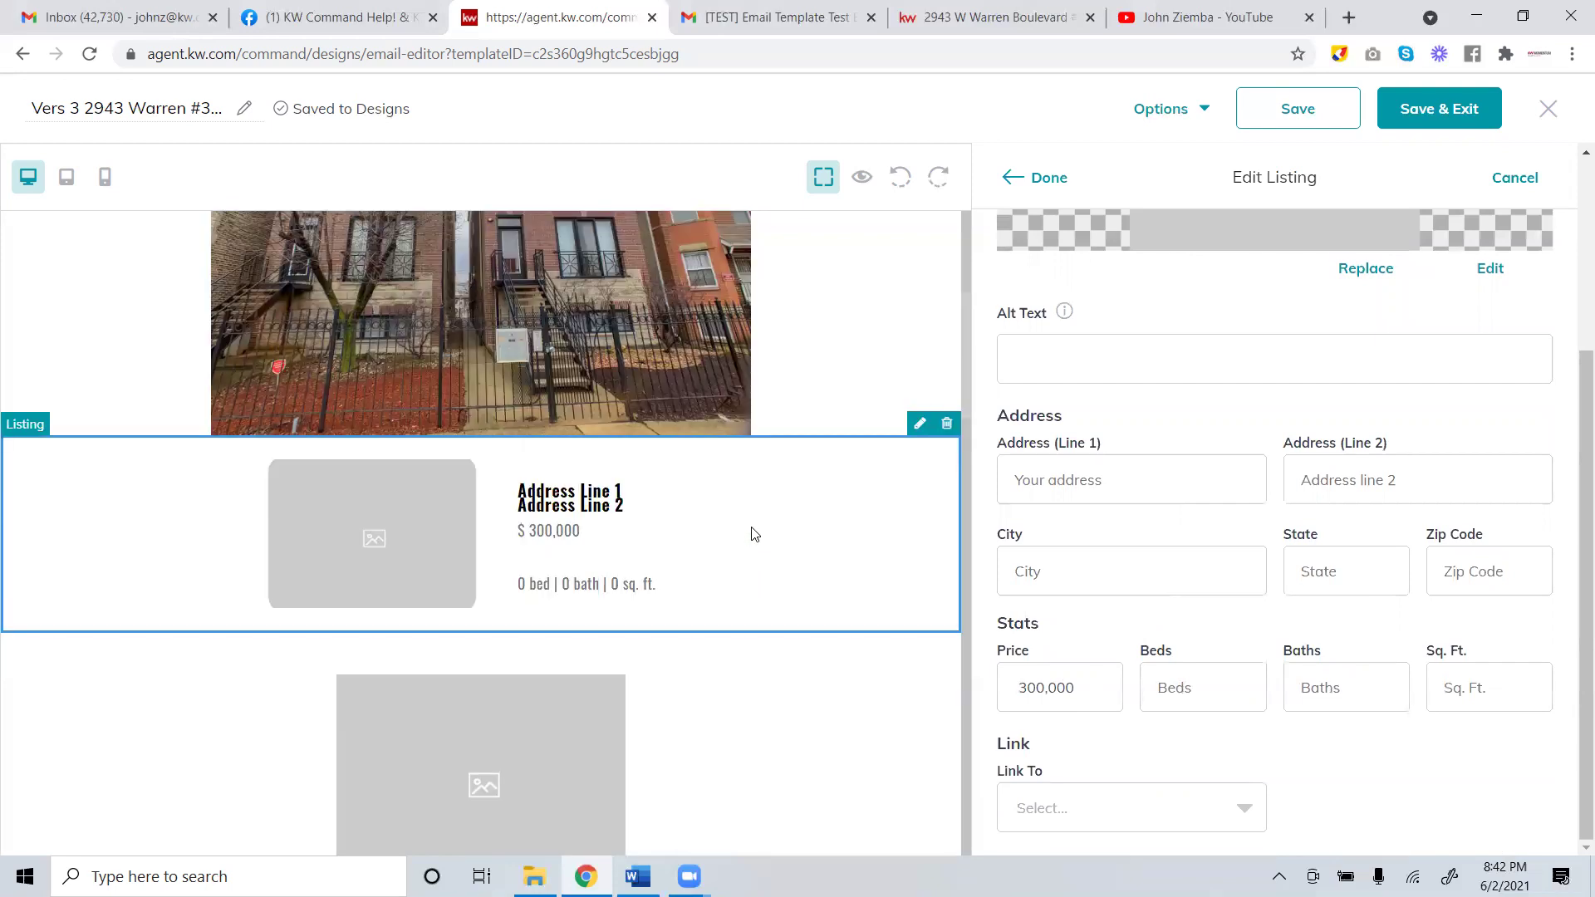
scroll(751, 536, "down", 4)
scroll(747, 538, "up", 4)
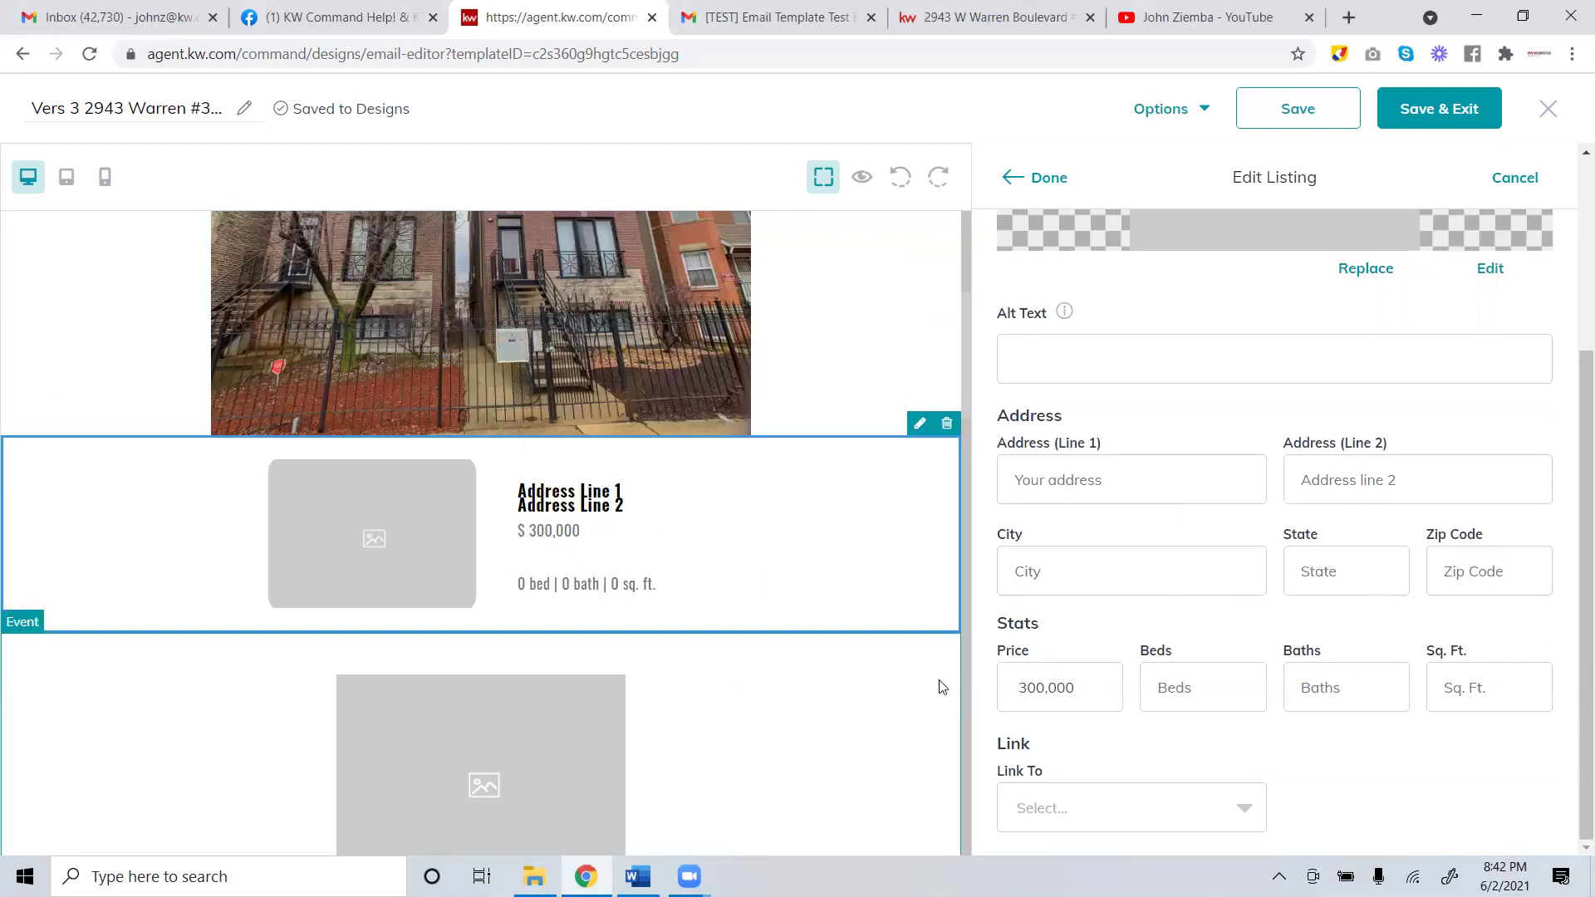
scroll(821, 569, "up", 1)
scroll(820, 569, "up", 1)
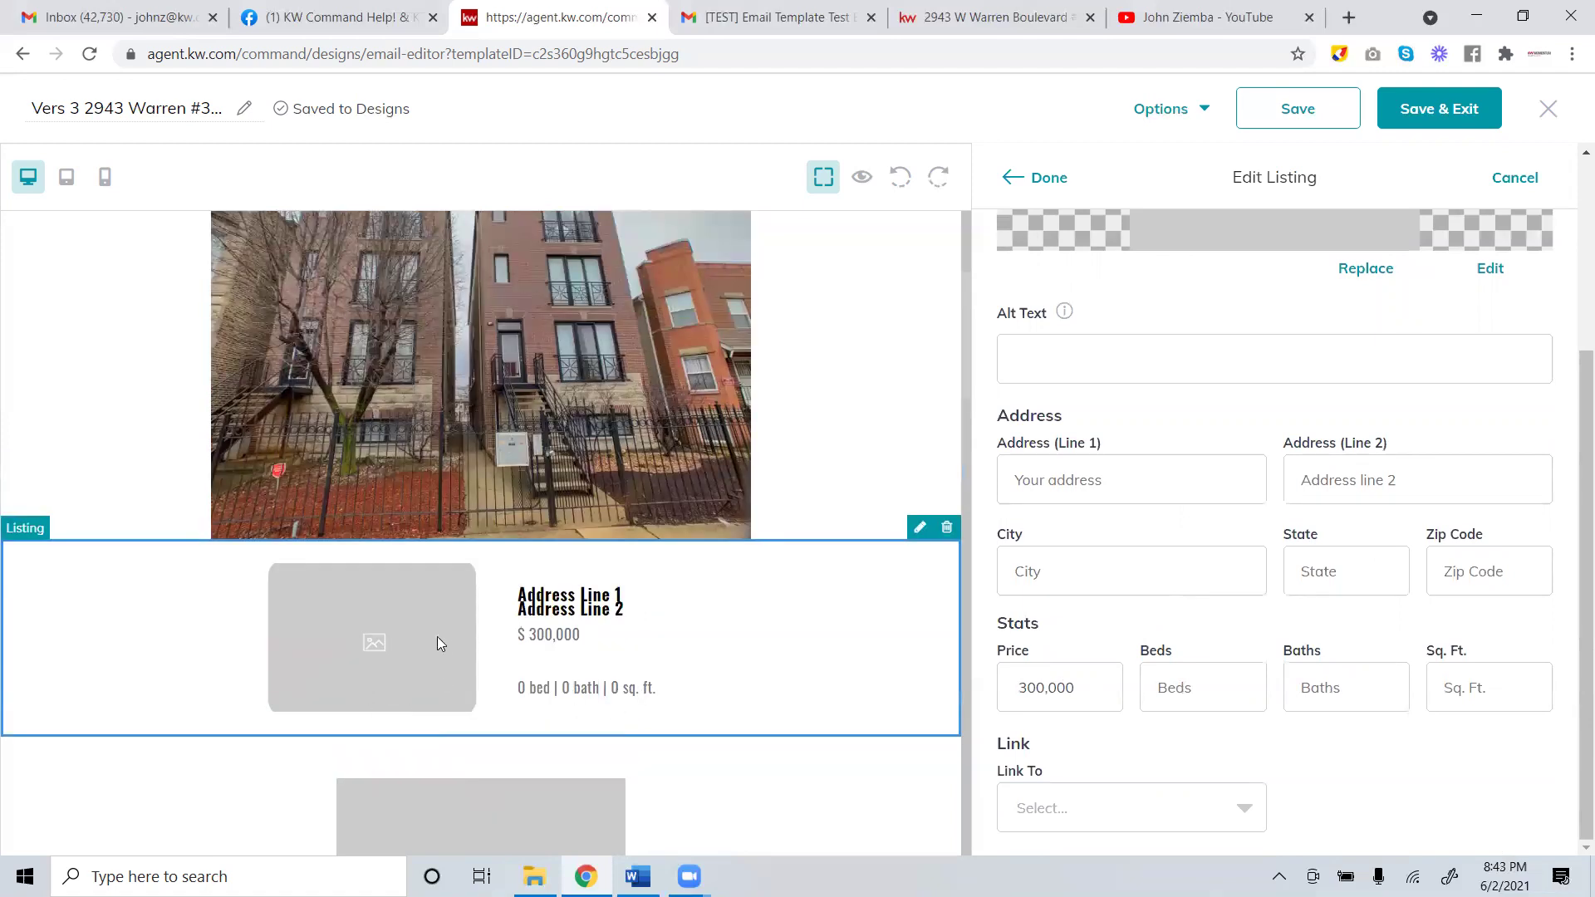
Check the Link To options, cancel the panel, and delete the listing block.
left_click(1093, 807)
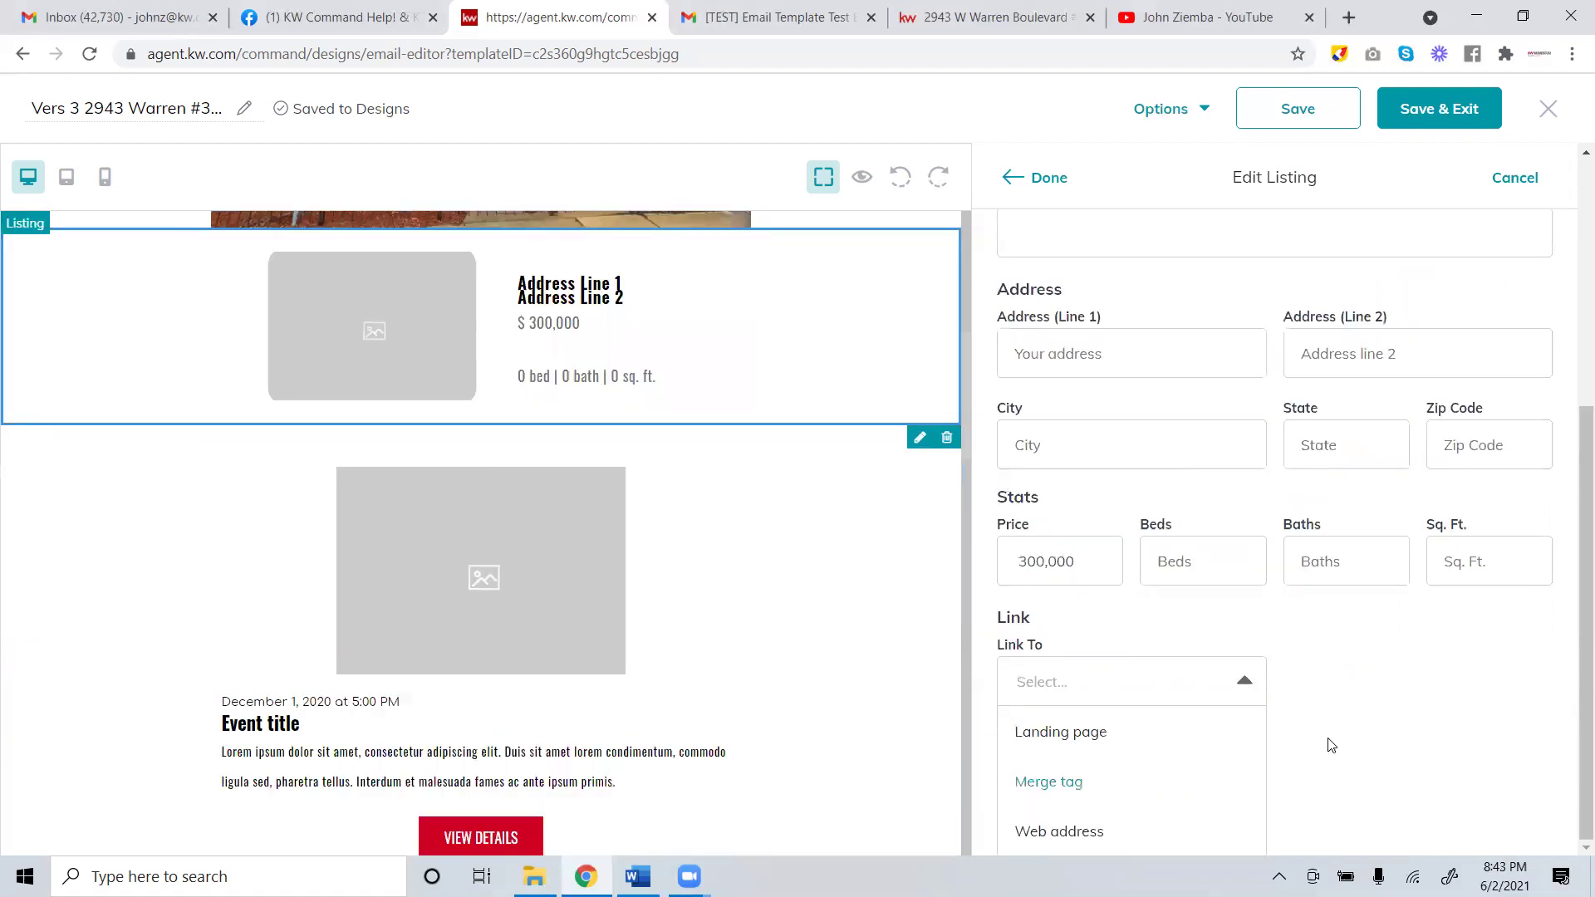
scroll(1303, 731, "up", 5)
scroll(1276, 723, "down", 5)
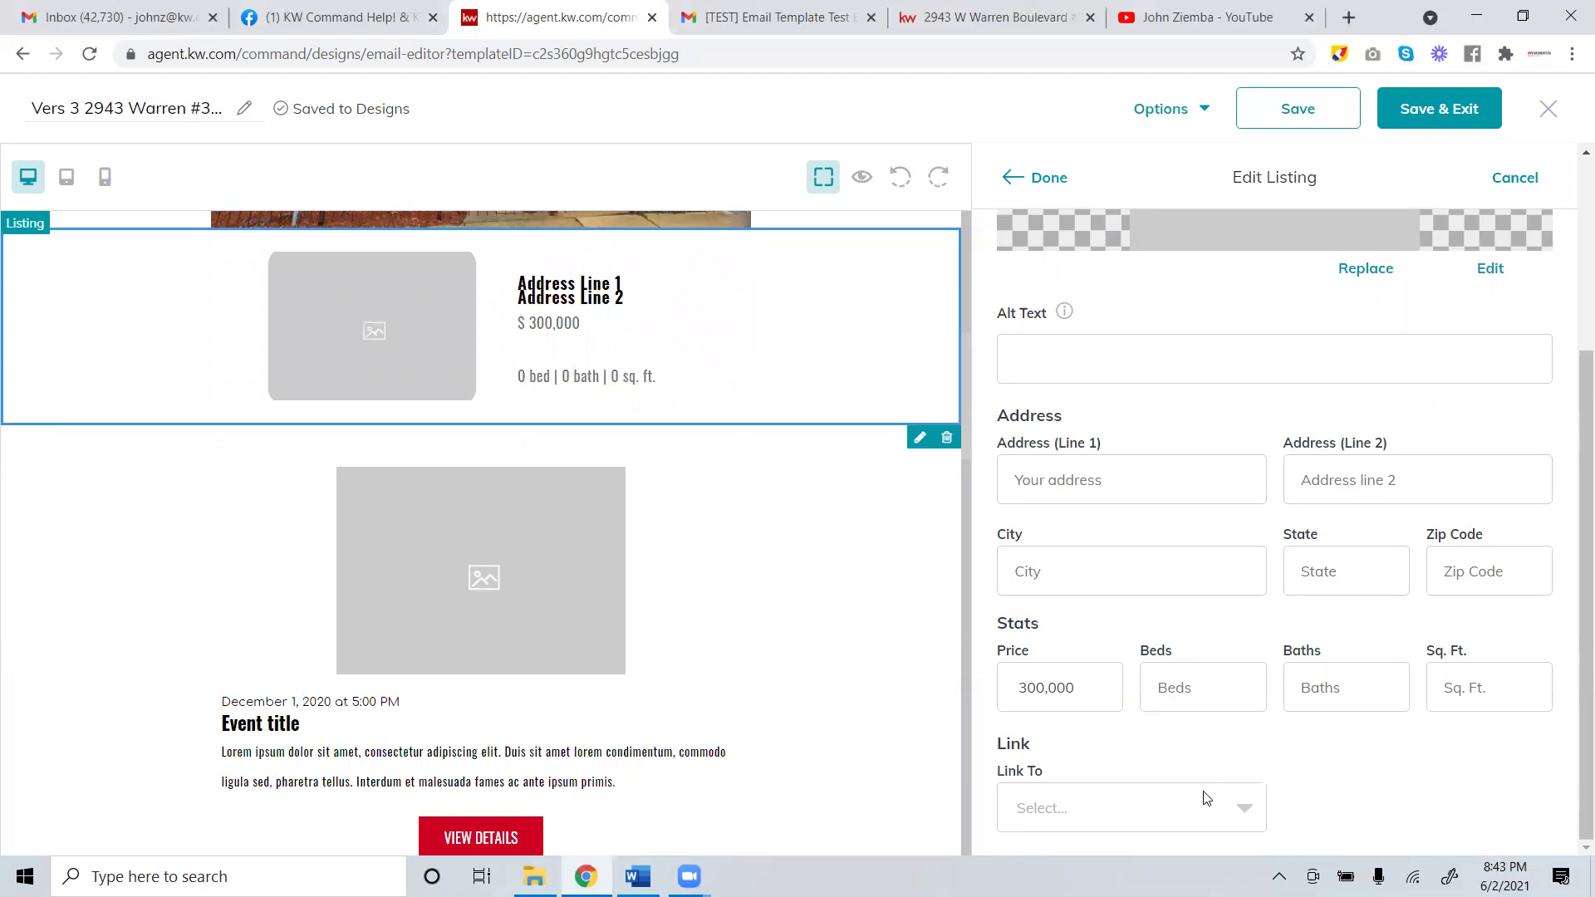
left_click(1359, 741)
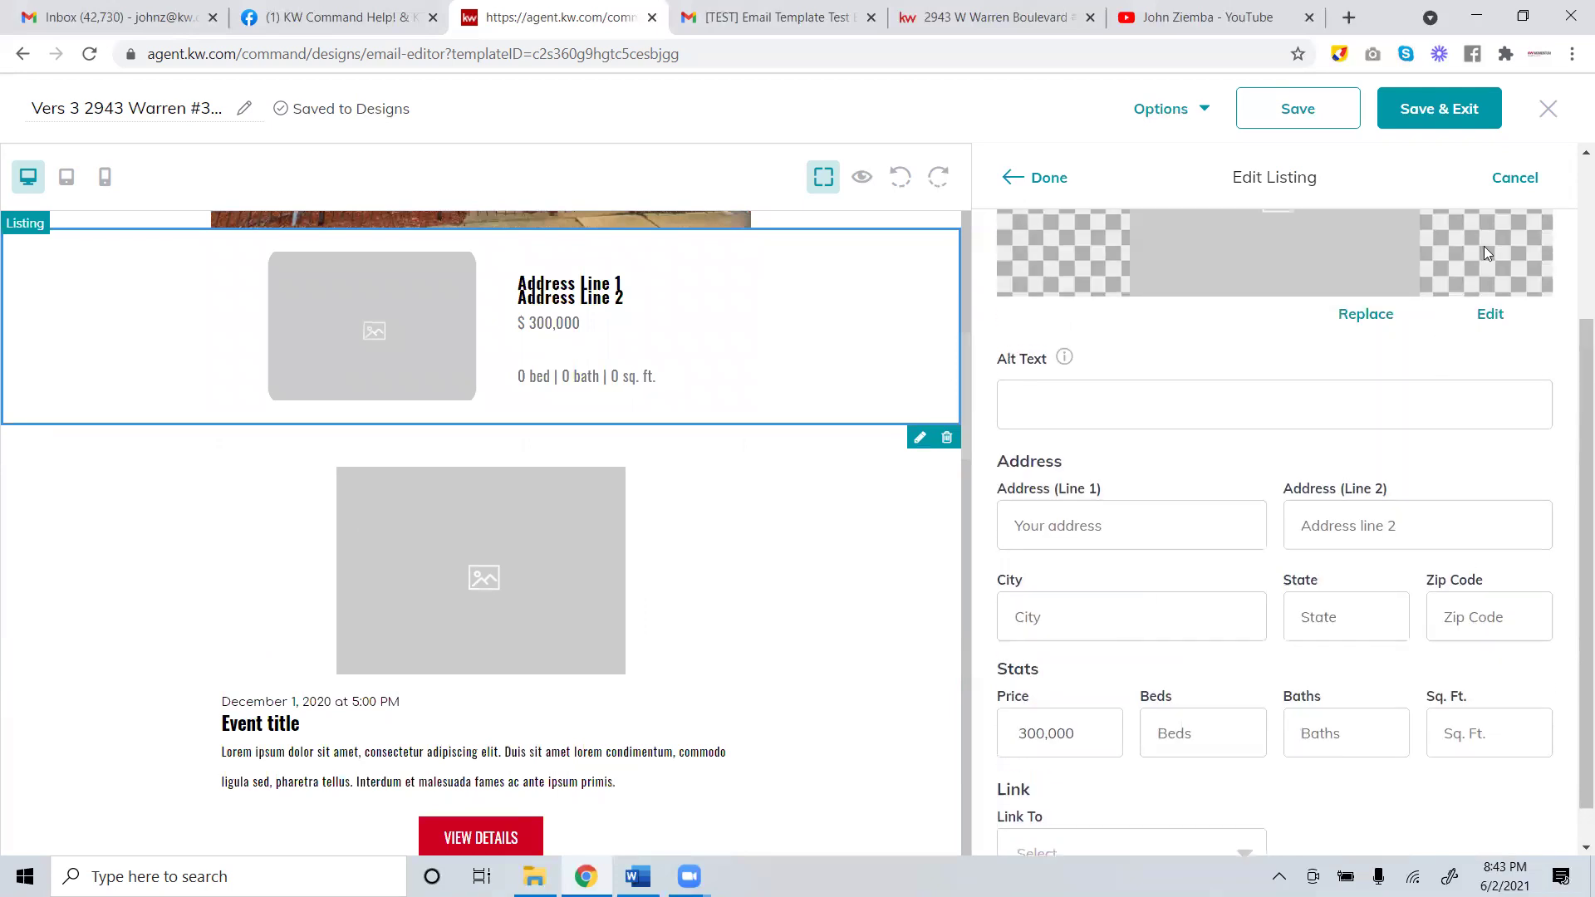
left_click(1513, 177)
scroll(548, 486, "up", 2)
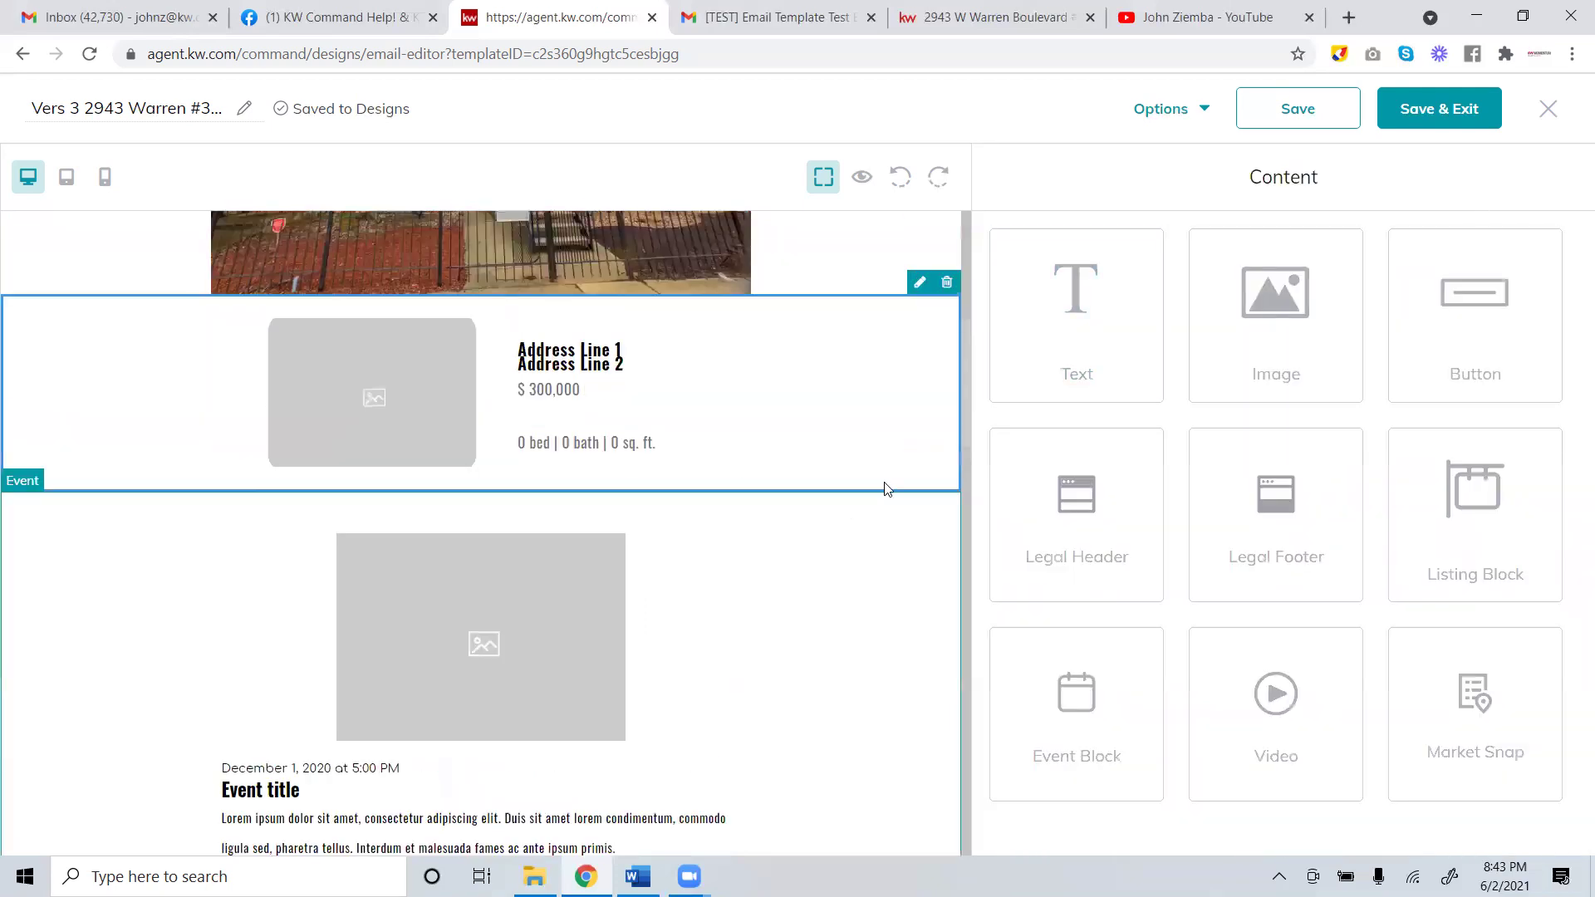
left_click(947, 320)
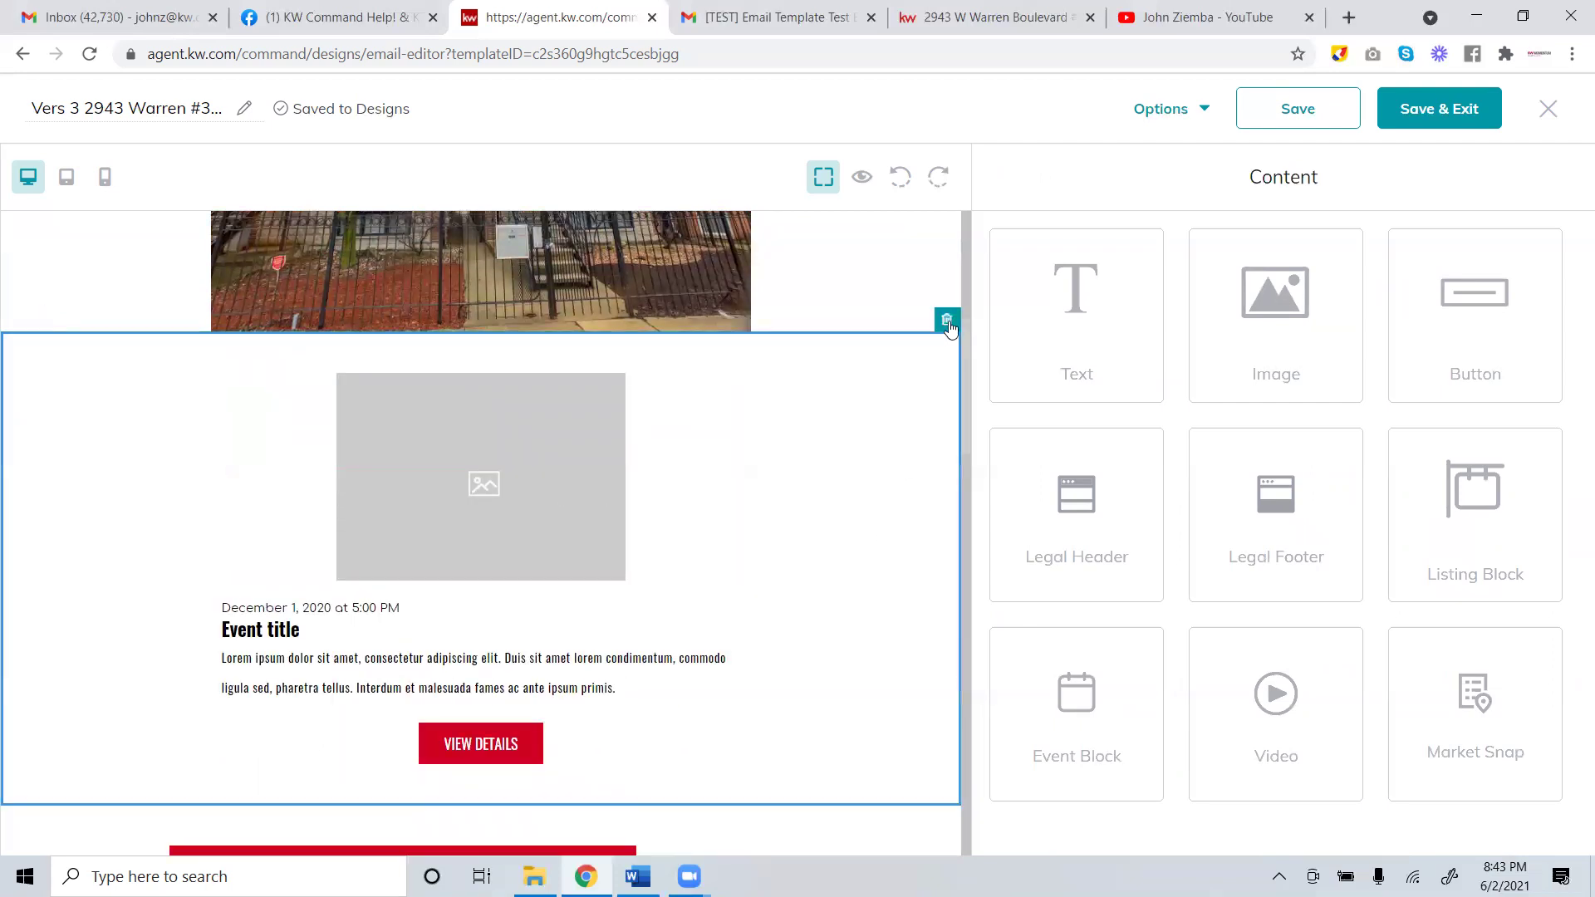
Delete the placeholder event block and Save & Exit the Just Sold design.
left_click(947, 321)
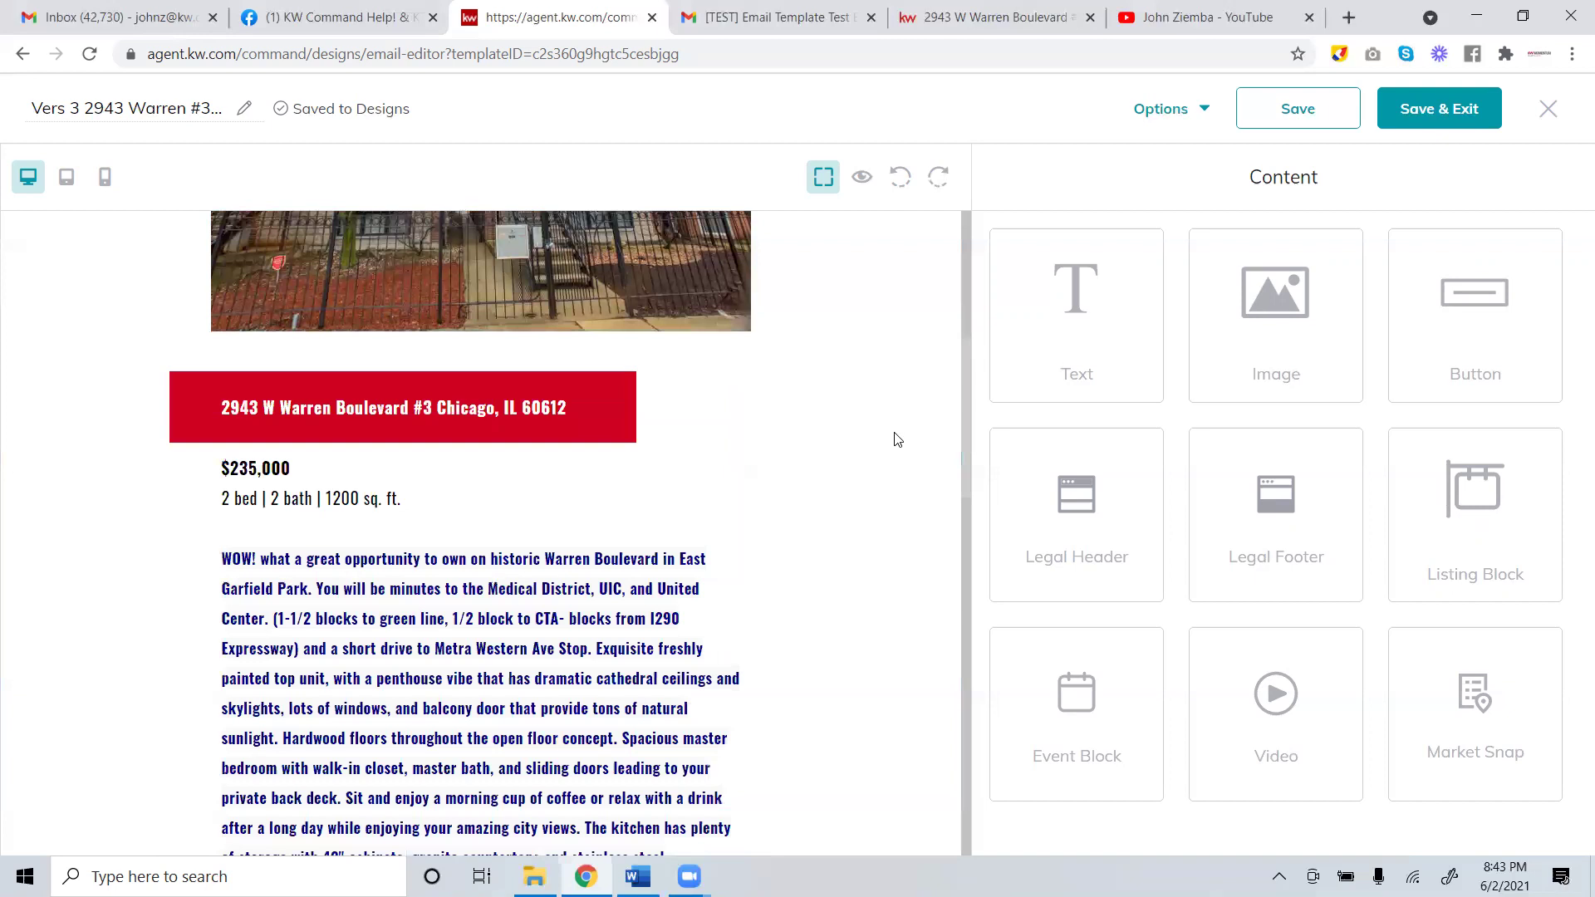
scroll(895, 448, "up", 5)
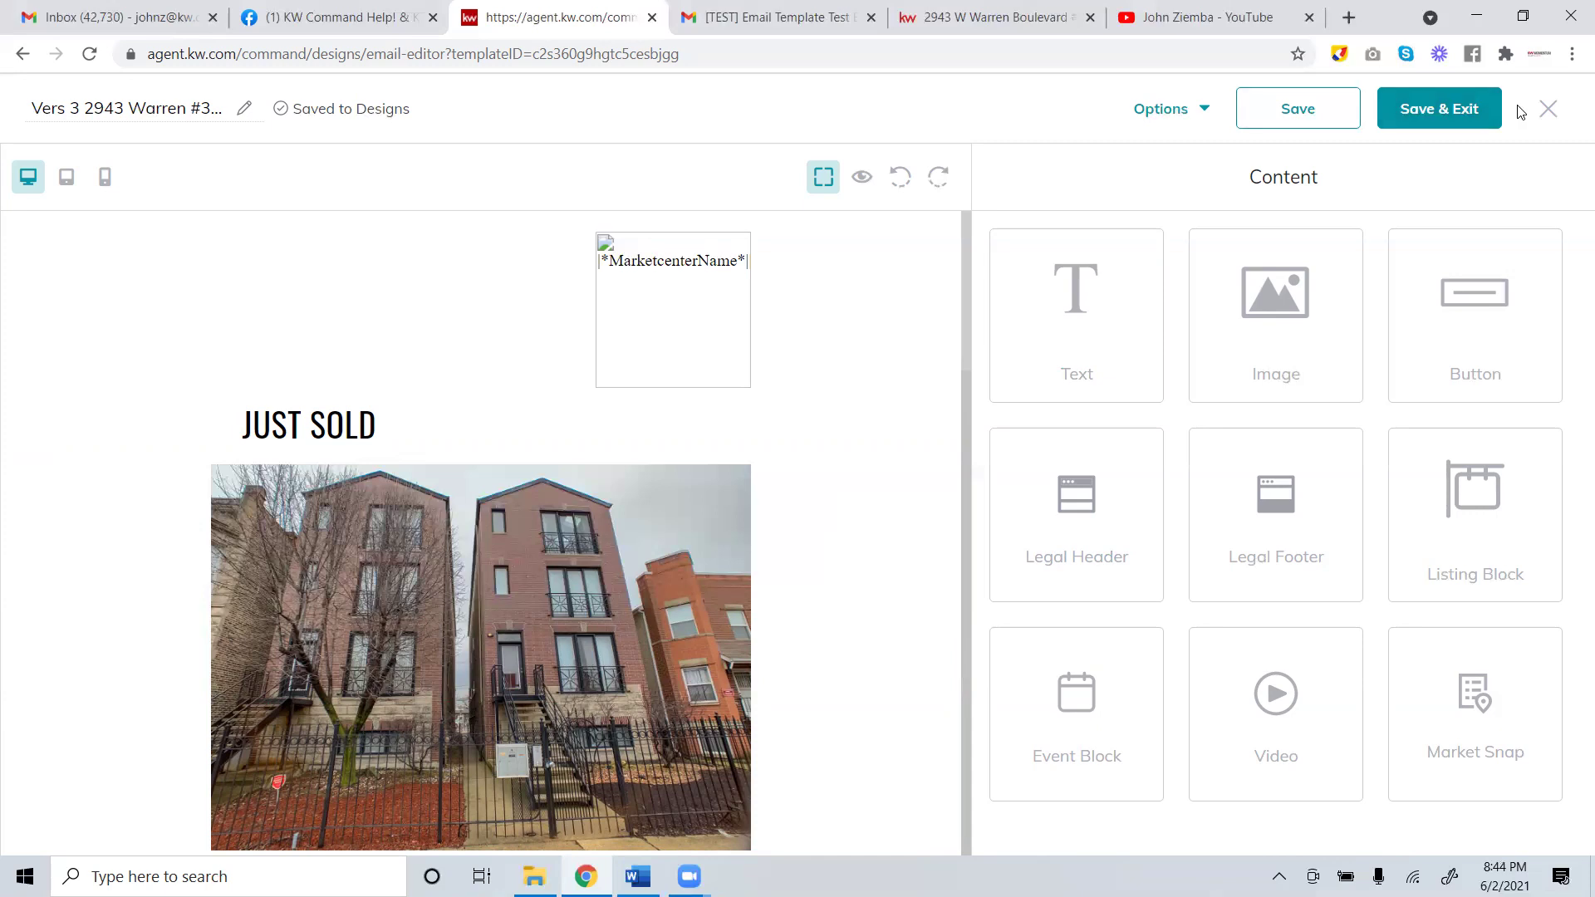
right_click(1454, 112)
left_click(1422, 110)
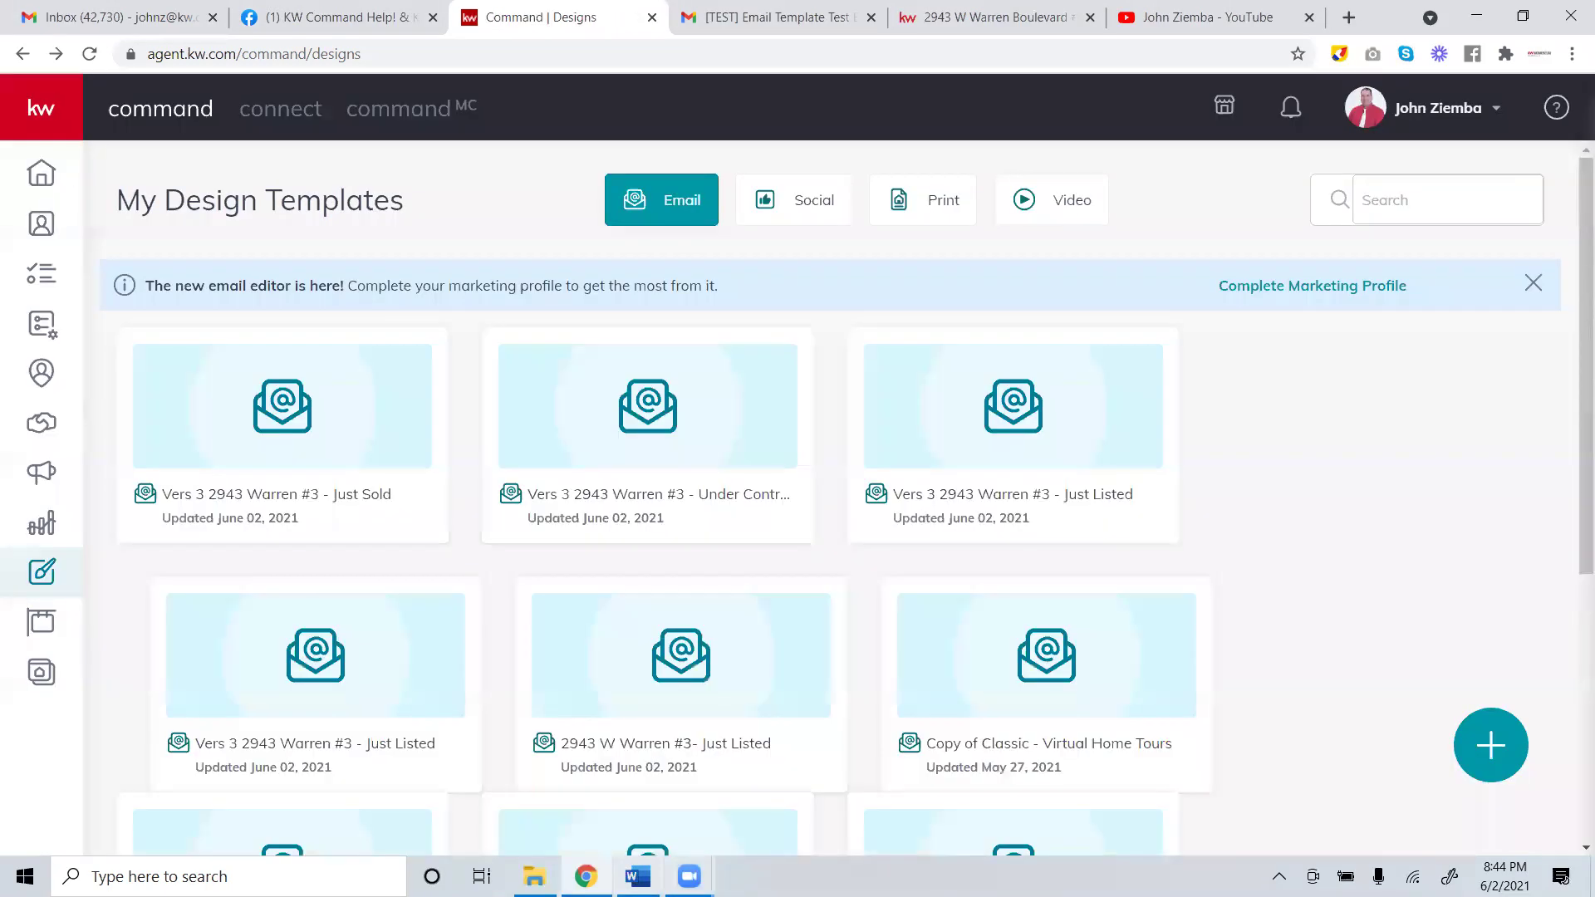
Switch to the Word checklist and select the Send and Review Marketing Profile steps.
key("alt+Tab")
scroll(814, 608, "down", 1)
left_click_drag(814, 608, 481, 538)
Clear the Word selection and return to KW Command's My Design Templates in Chrome.
left_click(653, 608)
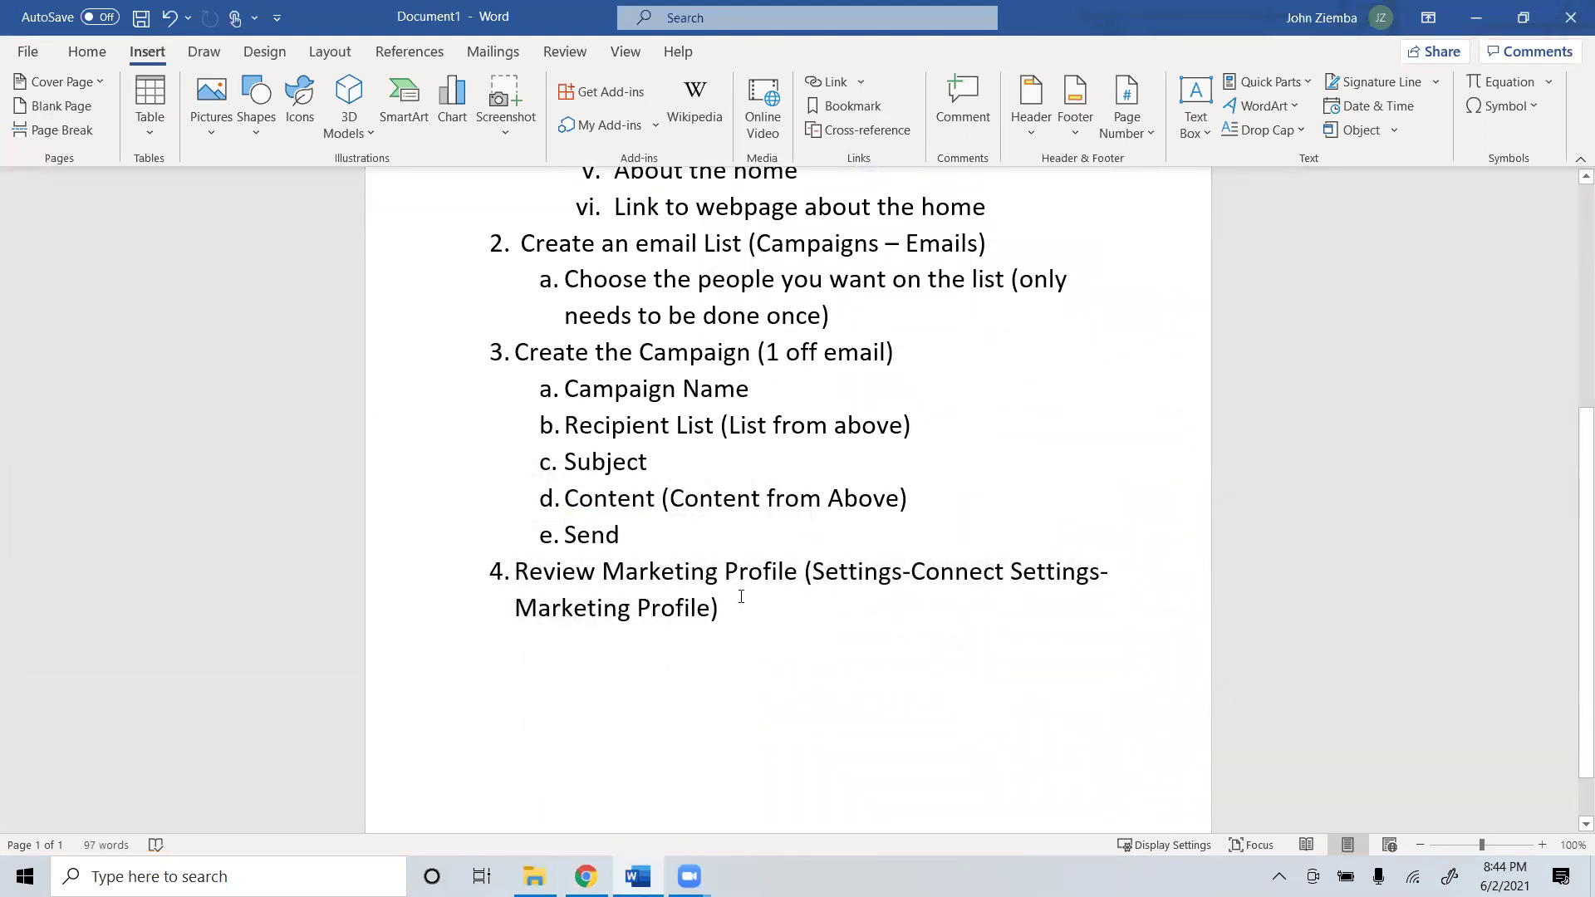
left_click(586, 876)
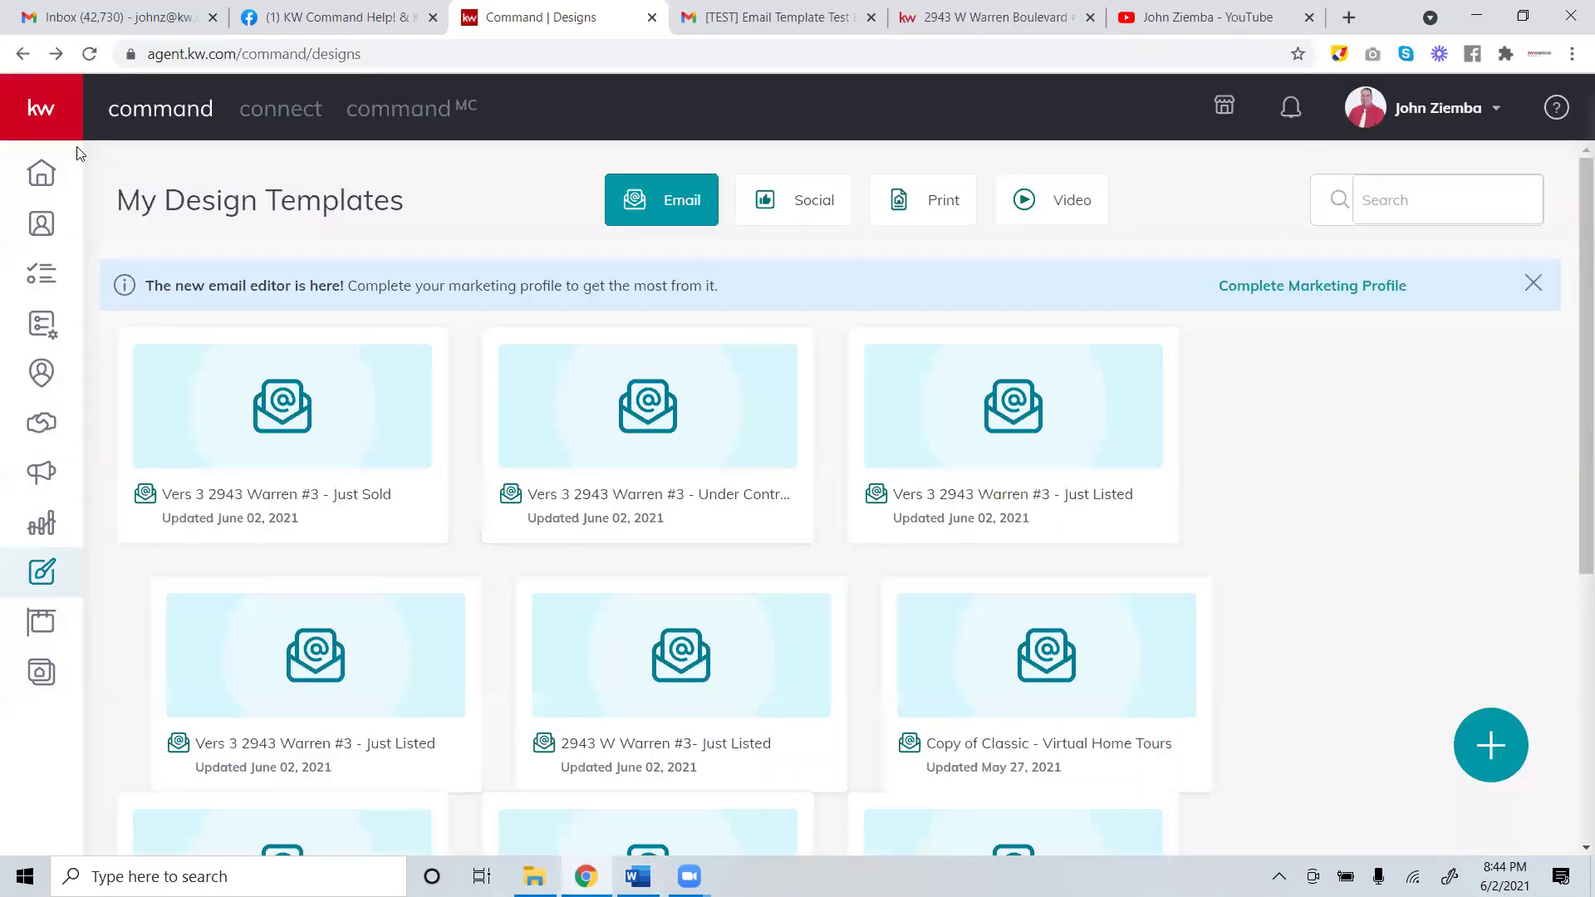
Go from Home to account Settings via the profile menu and expand Connect Settings.
left_click(37, 175)
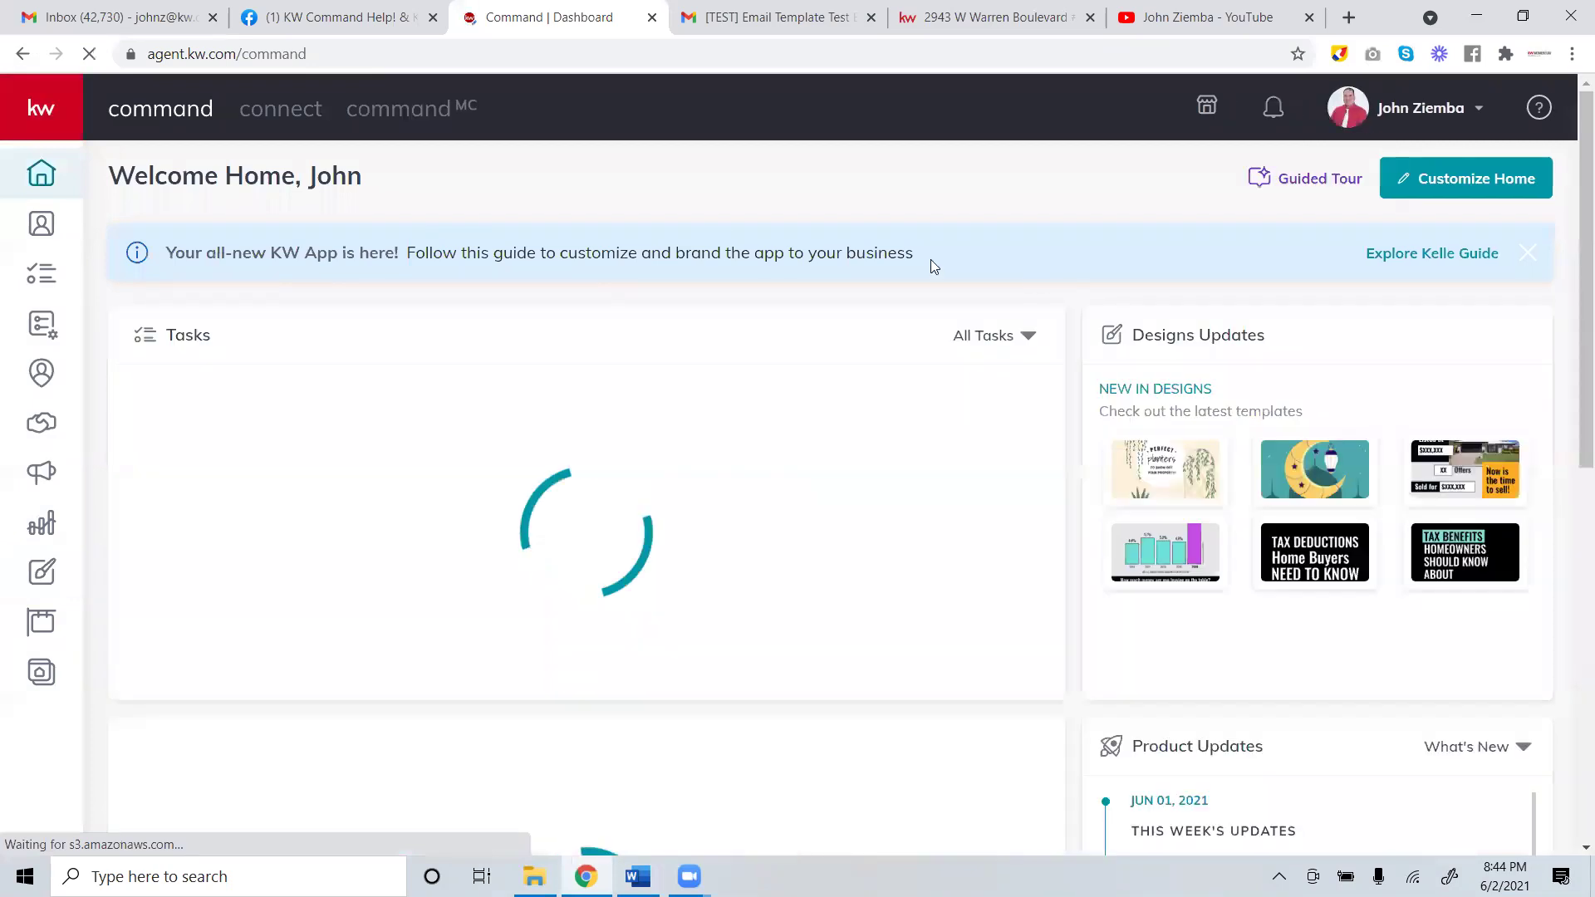
left_click(1421, 114)
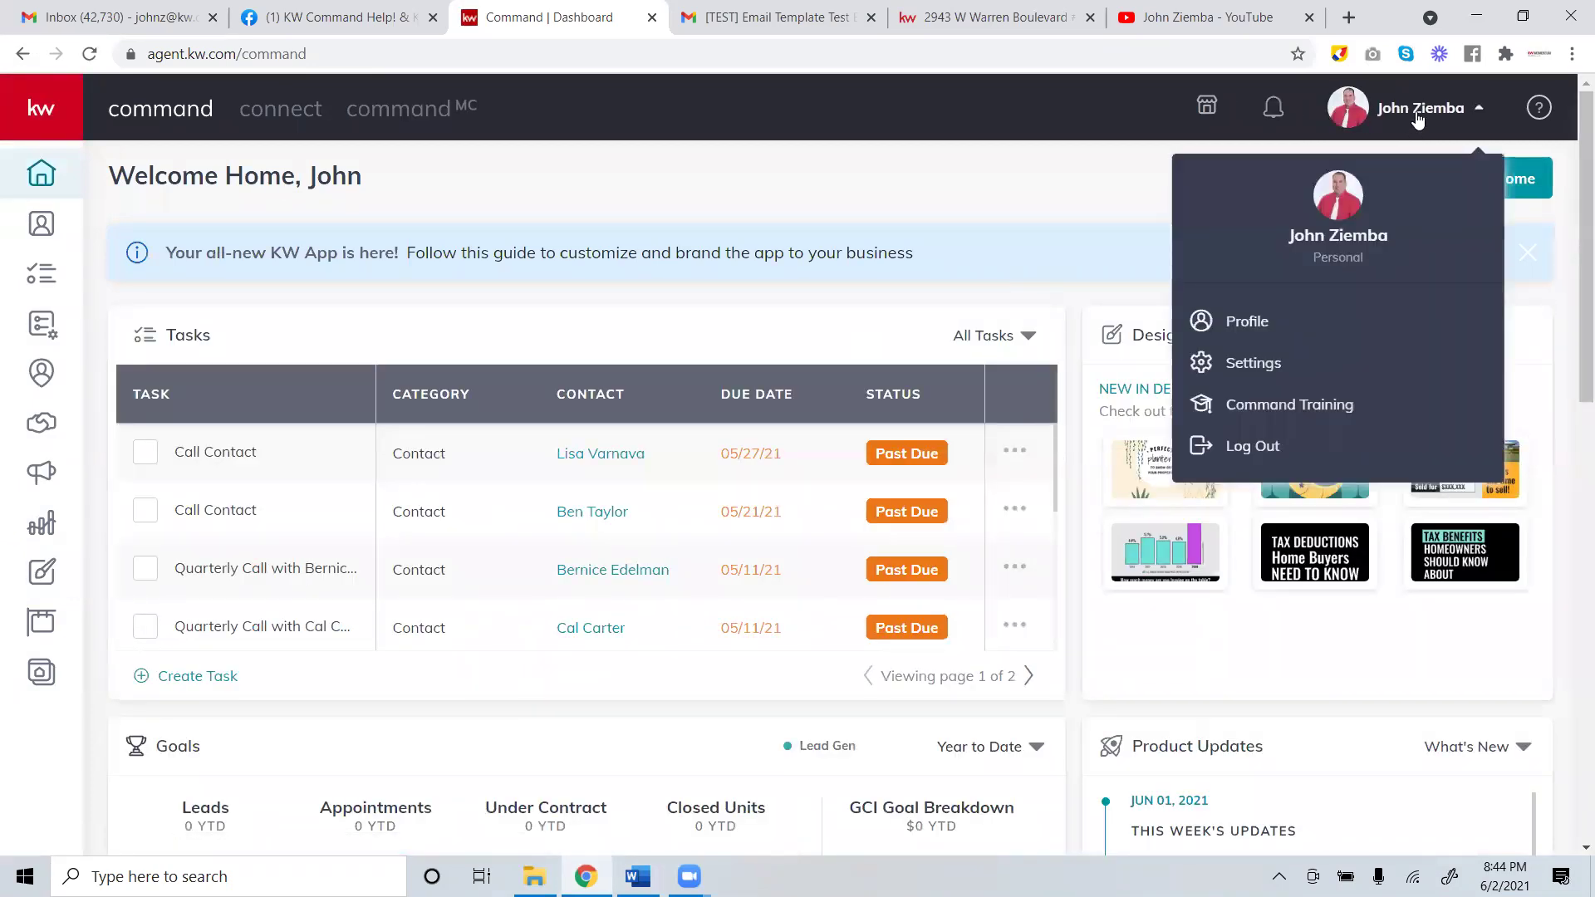
left_click(1418, 120)
left_click(1418, 121)
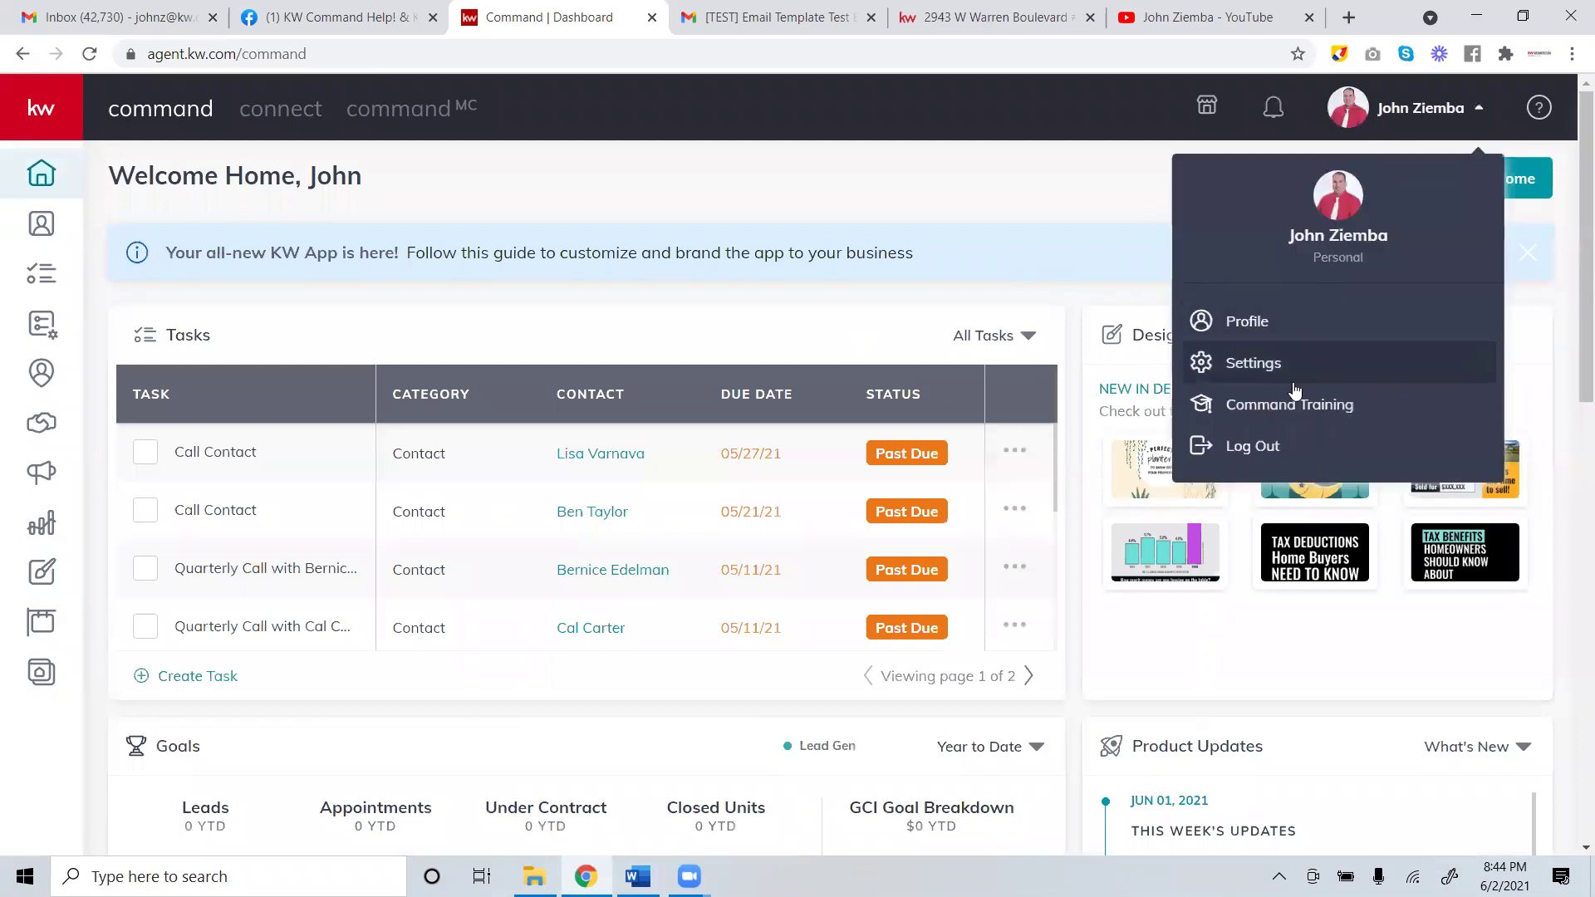
left_click(1252, 369)
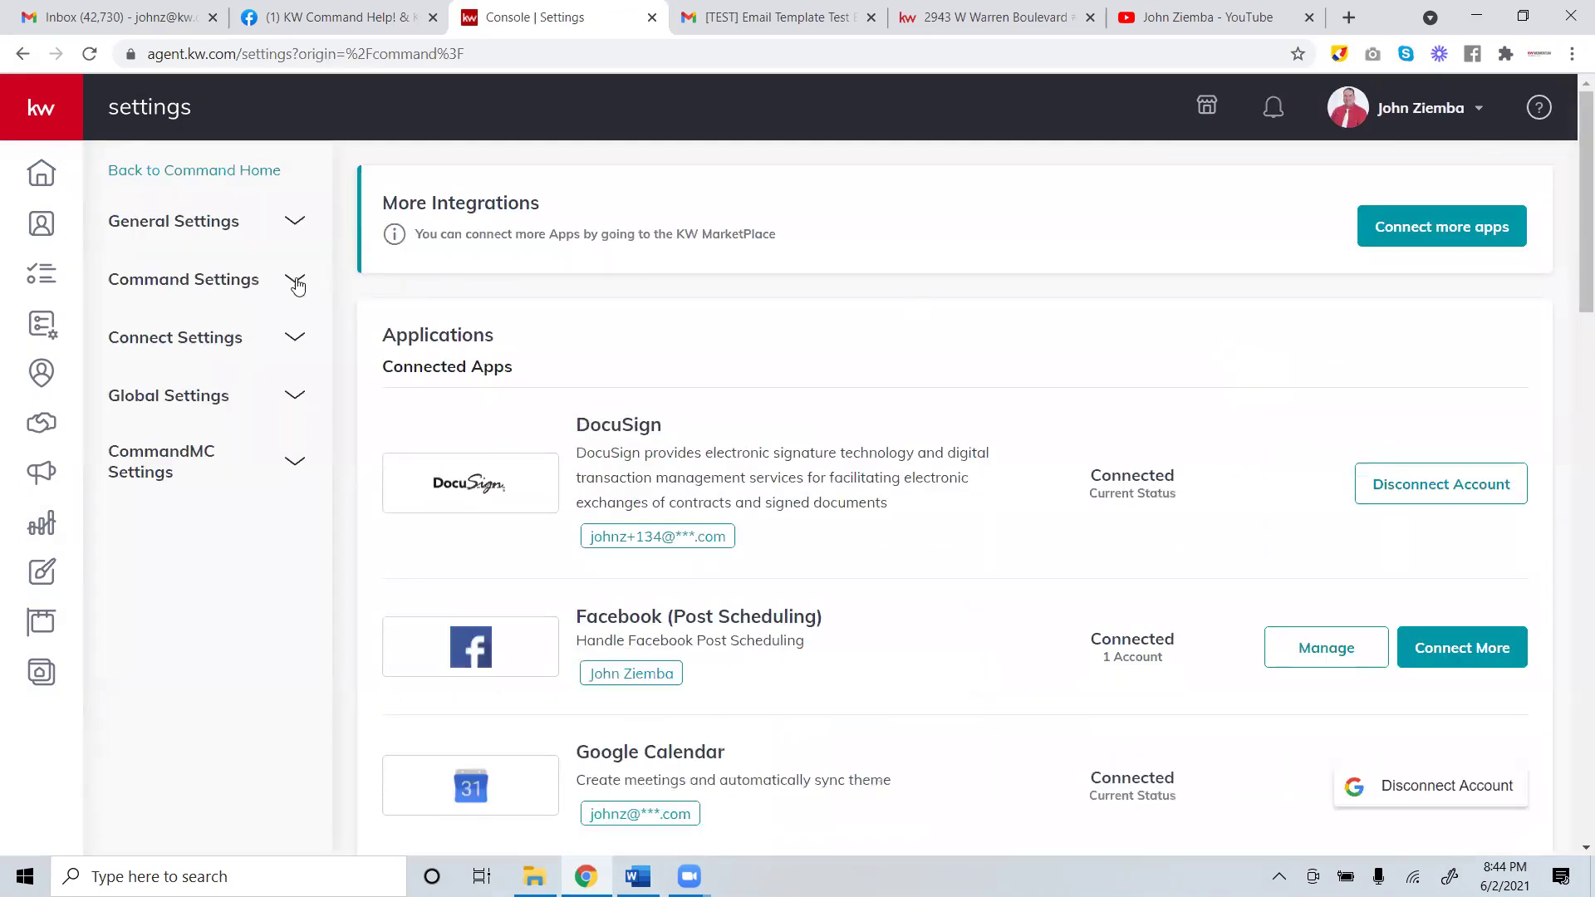
left_click(180, 348)
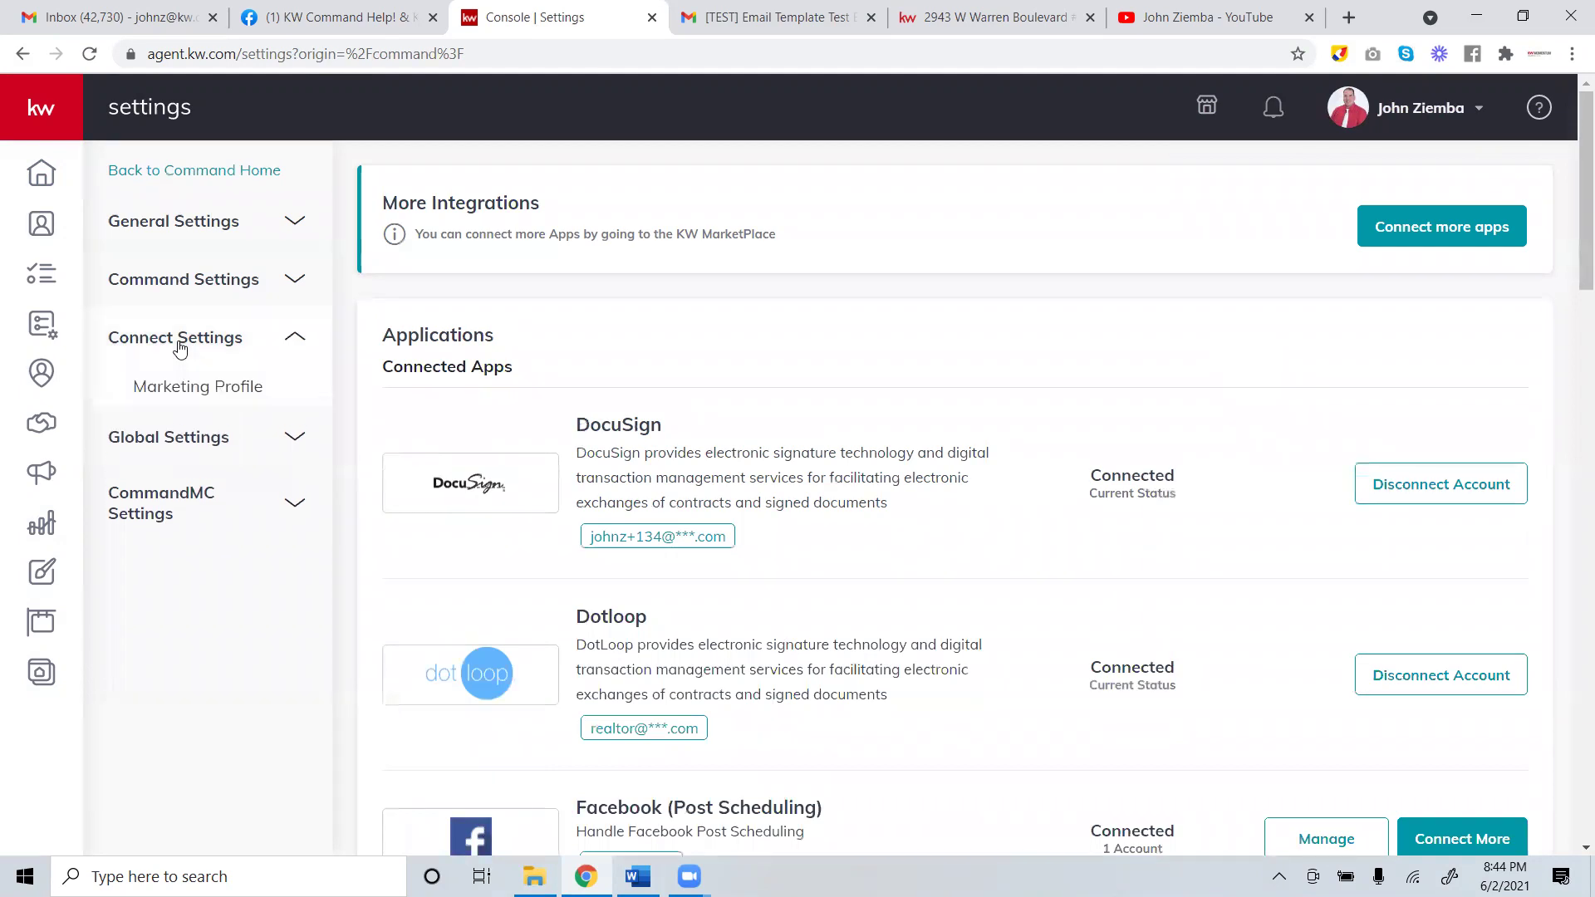
left_click(194, 392)
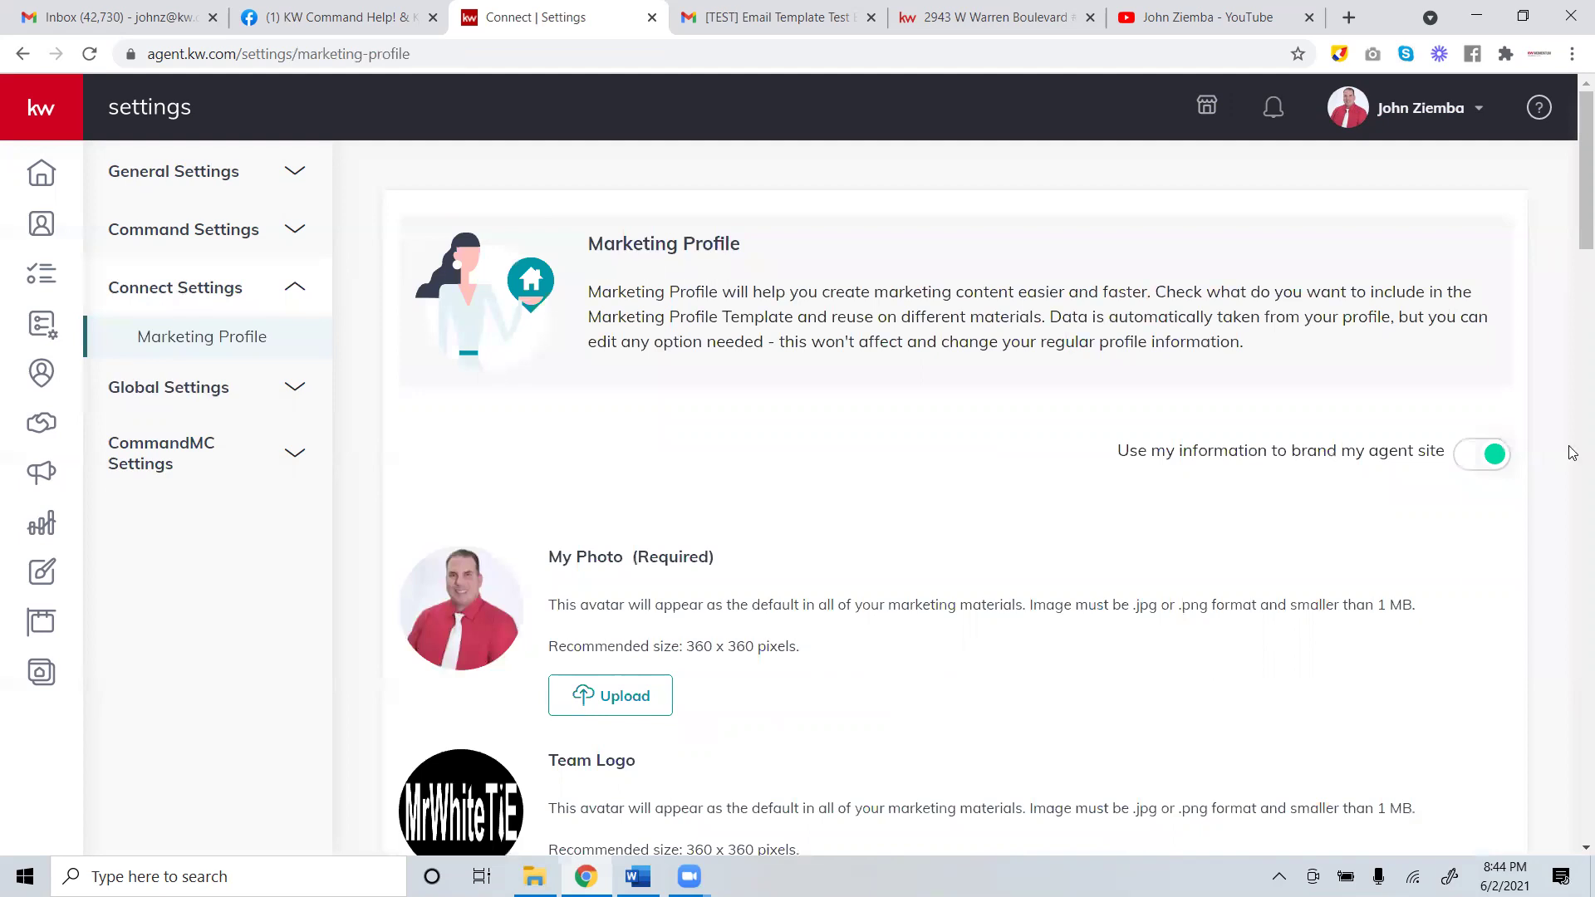
scroll(1572, 260, "down", 2)
scroll(1572, 260, "down", 10)
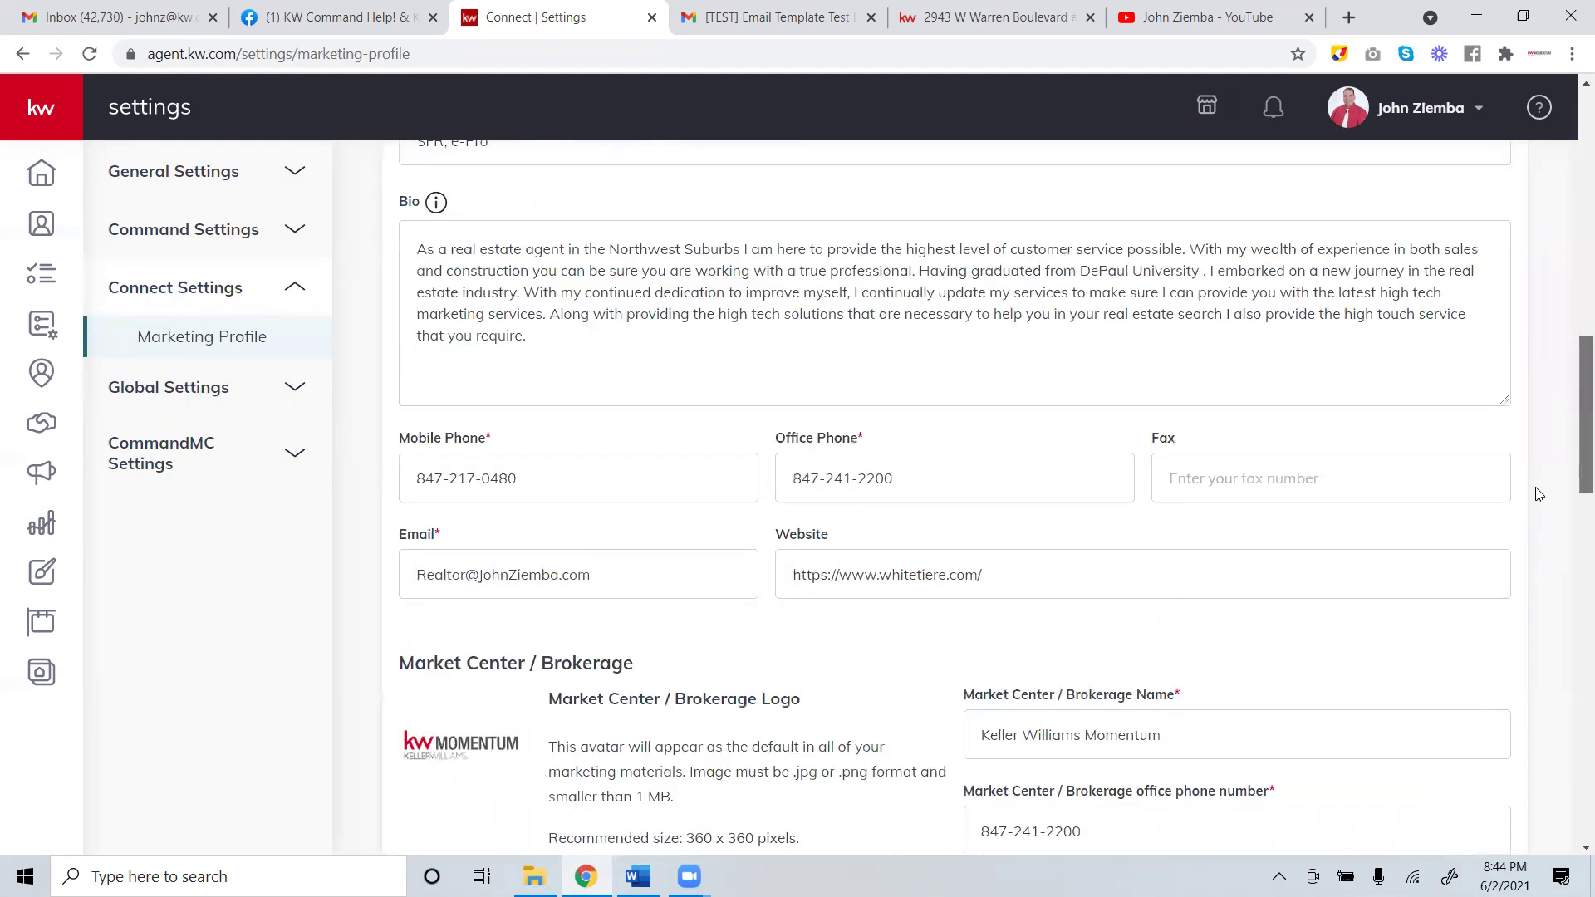
scroll(1487, 498, "down", 1)
left_click(449, 425)
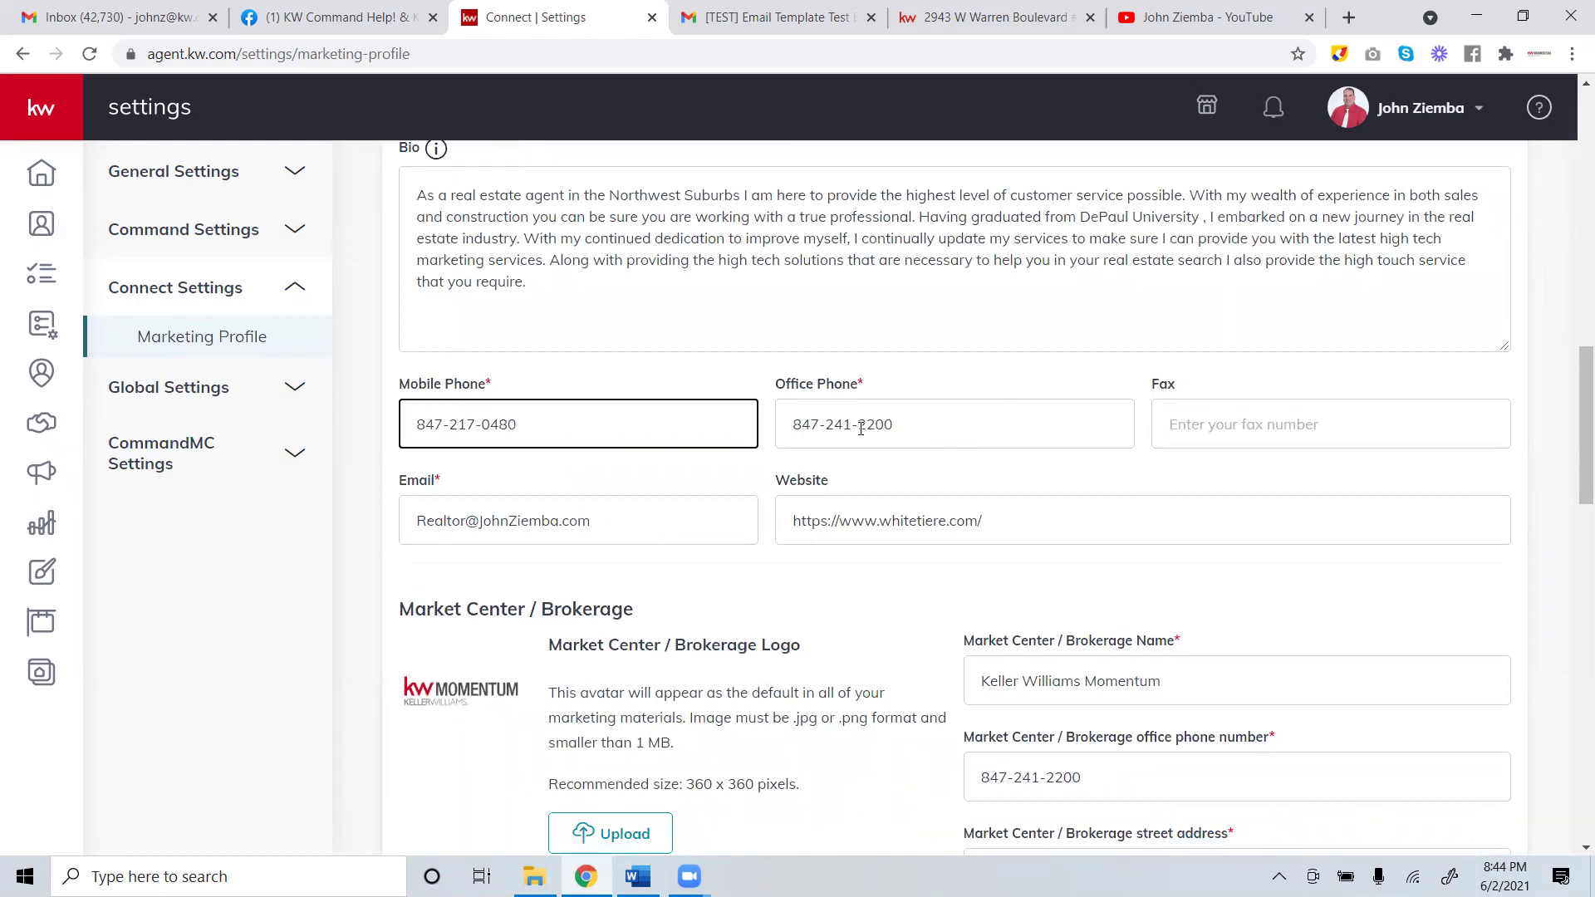
scroll(1572, 453, "down", 2)
scroll(1572, 482, "down", 3)
scroll(1572, 511, "down", 8)
scroll(1552, 658, "down", 6)
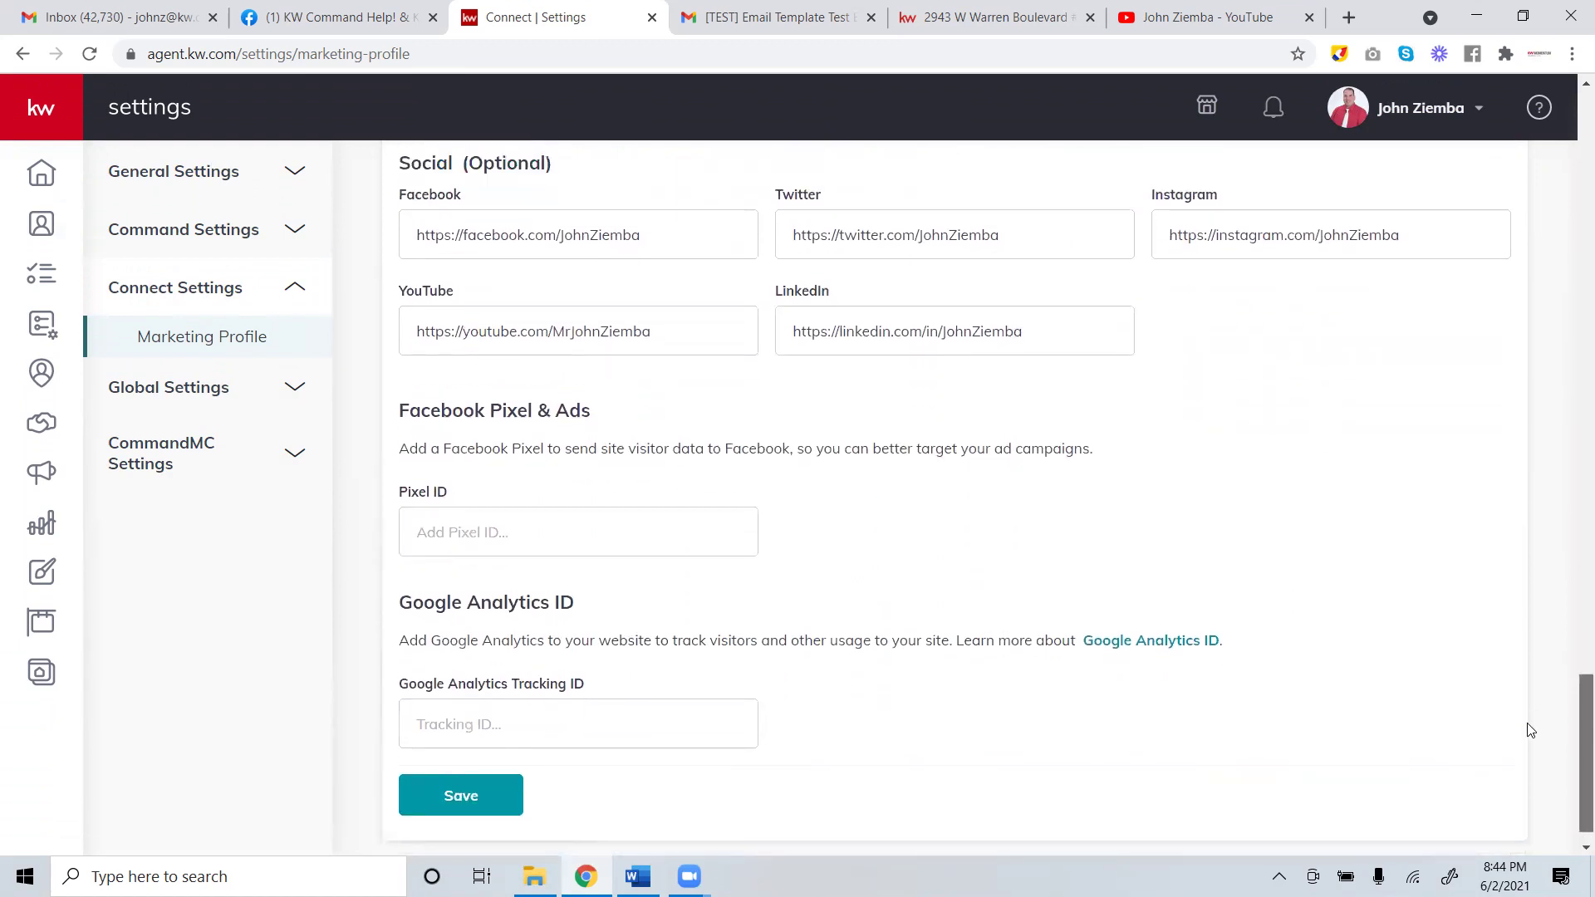
scroll(1530, 730, "up", 12)
scroll(1491, 448, "up", 5)
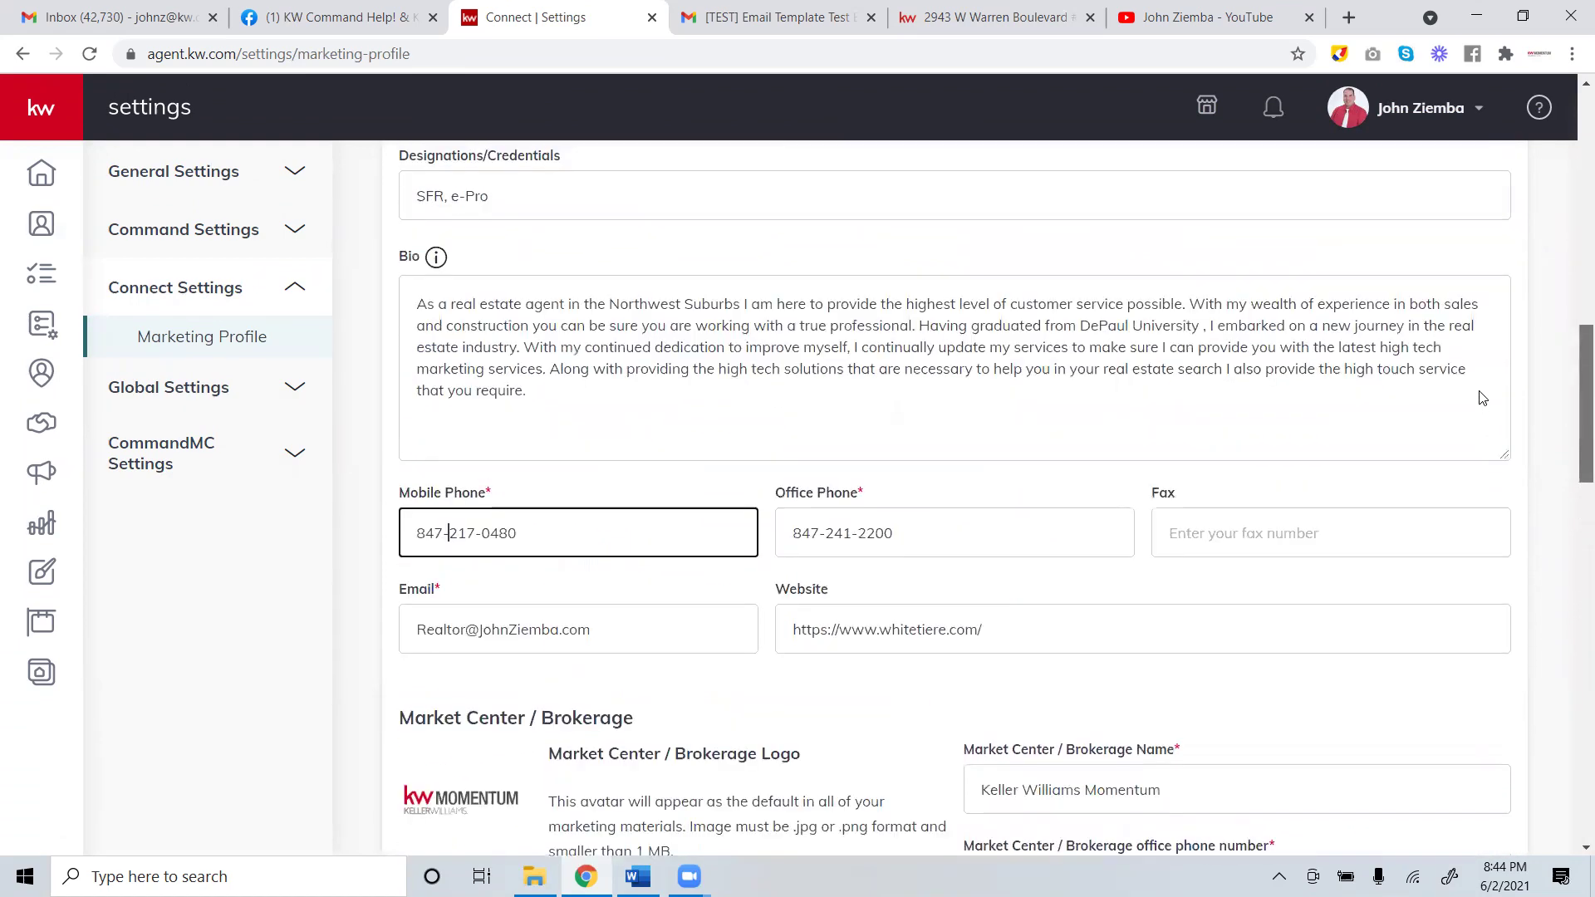
scroll(1483, 399, "up", 1)
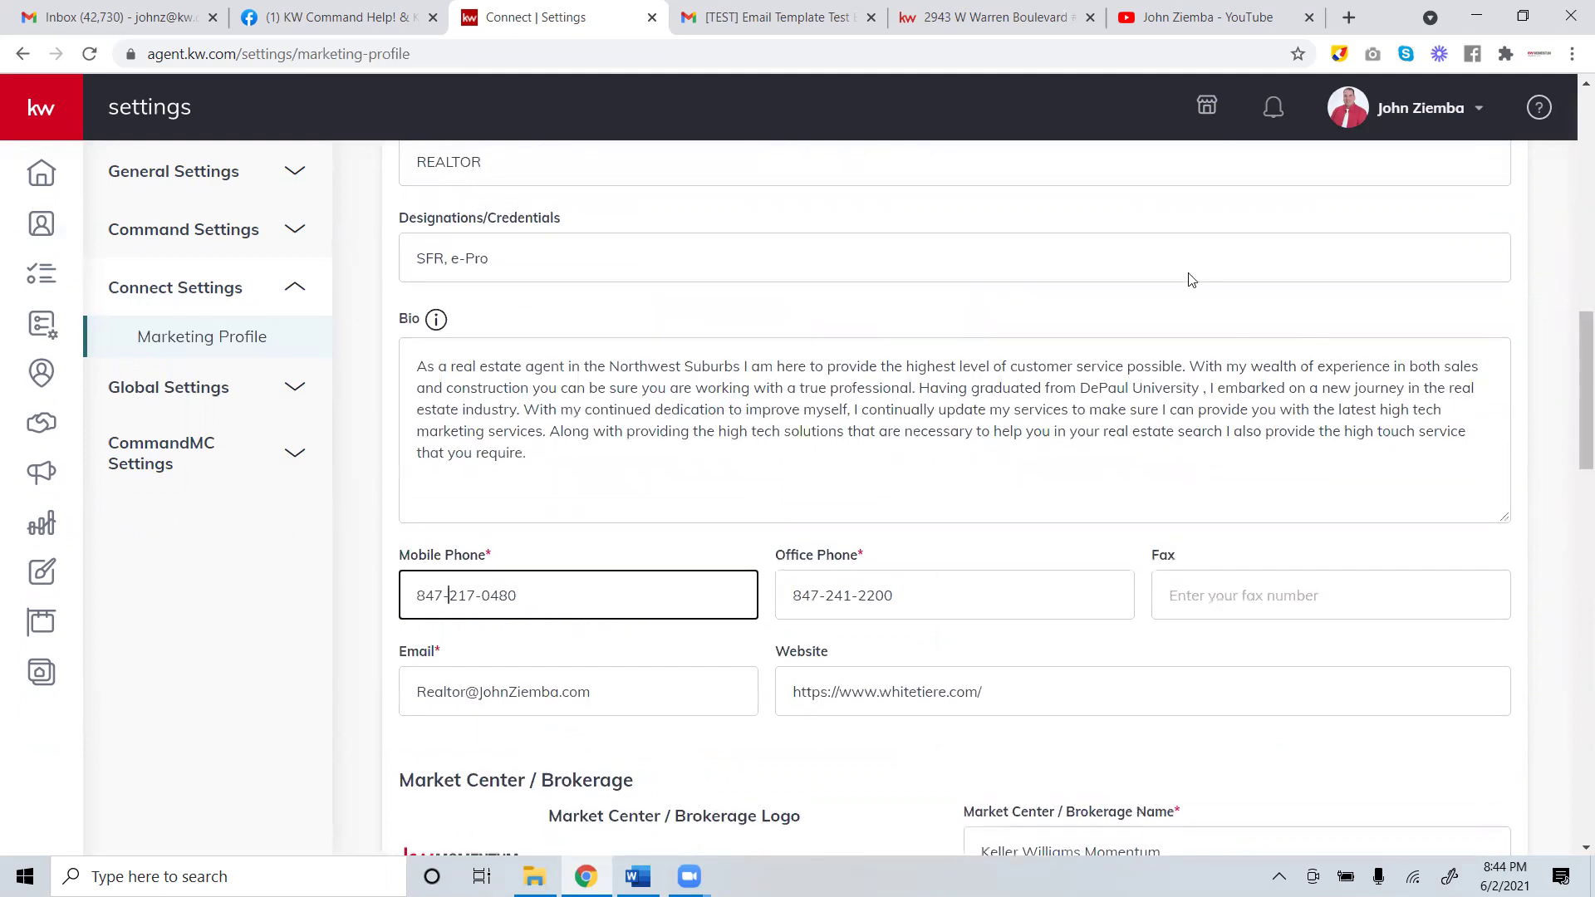
scroll(1071, 307, "up", 9)
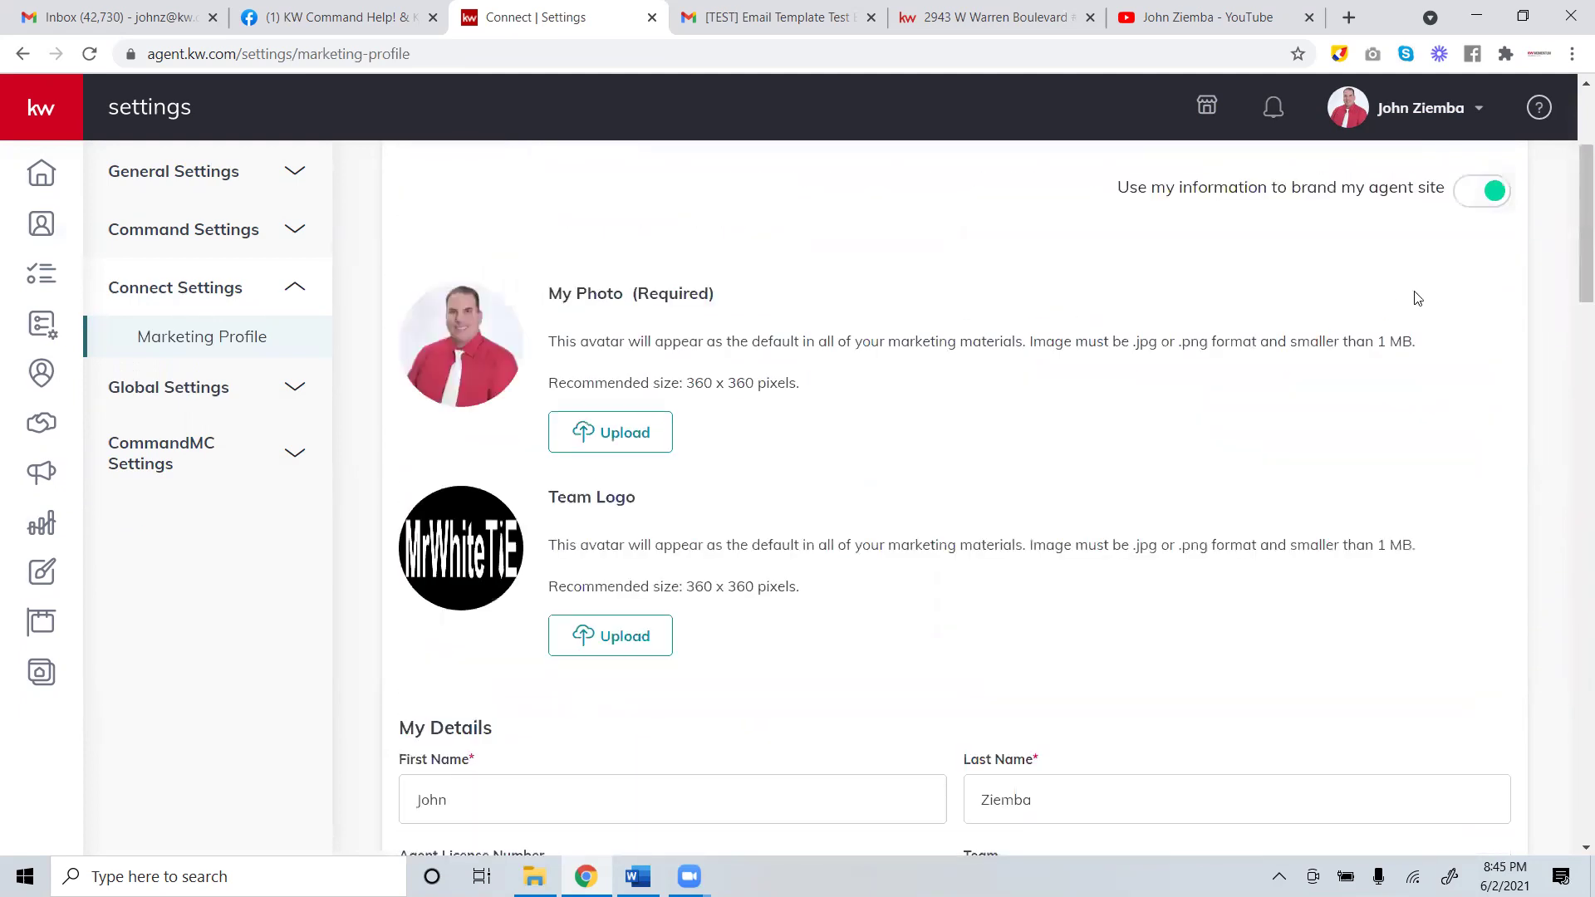
scroll(1572, 220, "down", 11)
scroll(1571, 686, "down", 15)
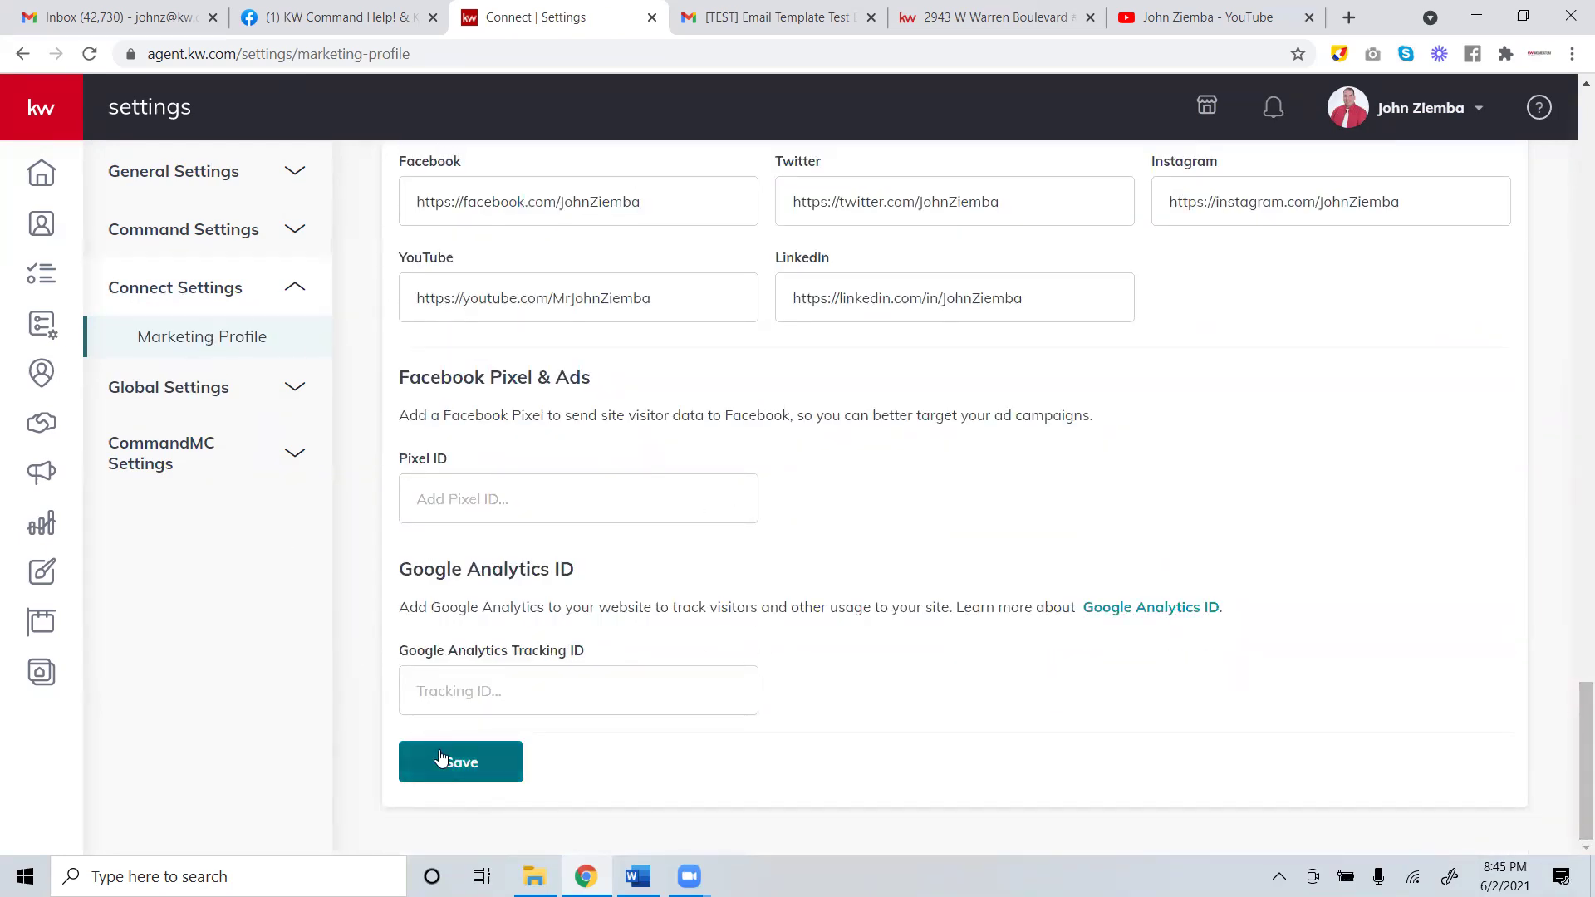
left_click(1447, 111)
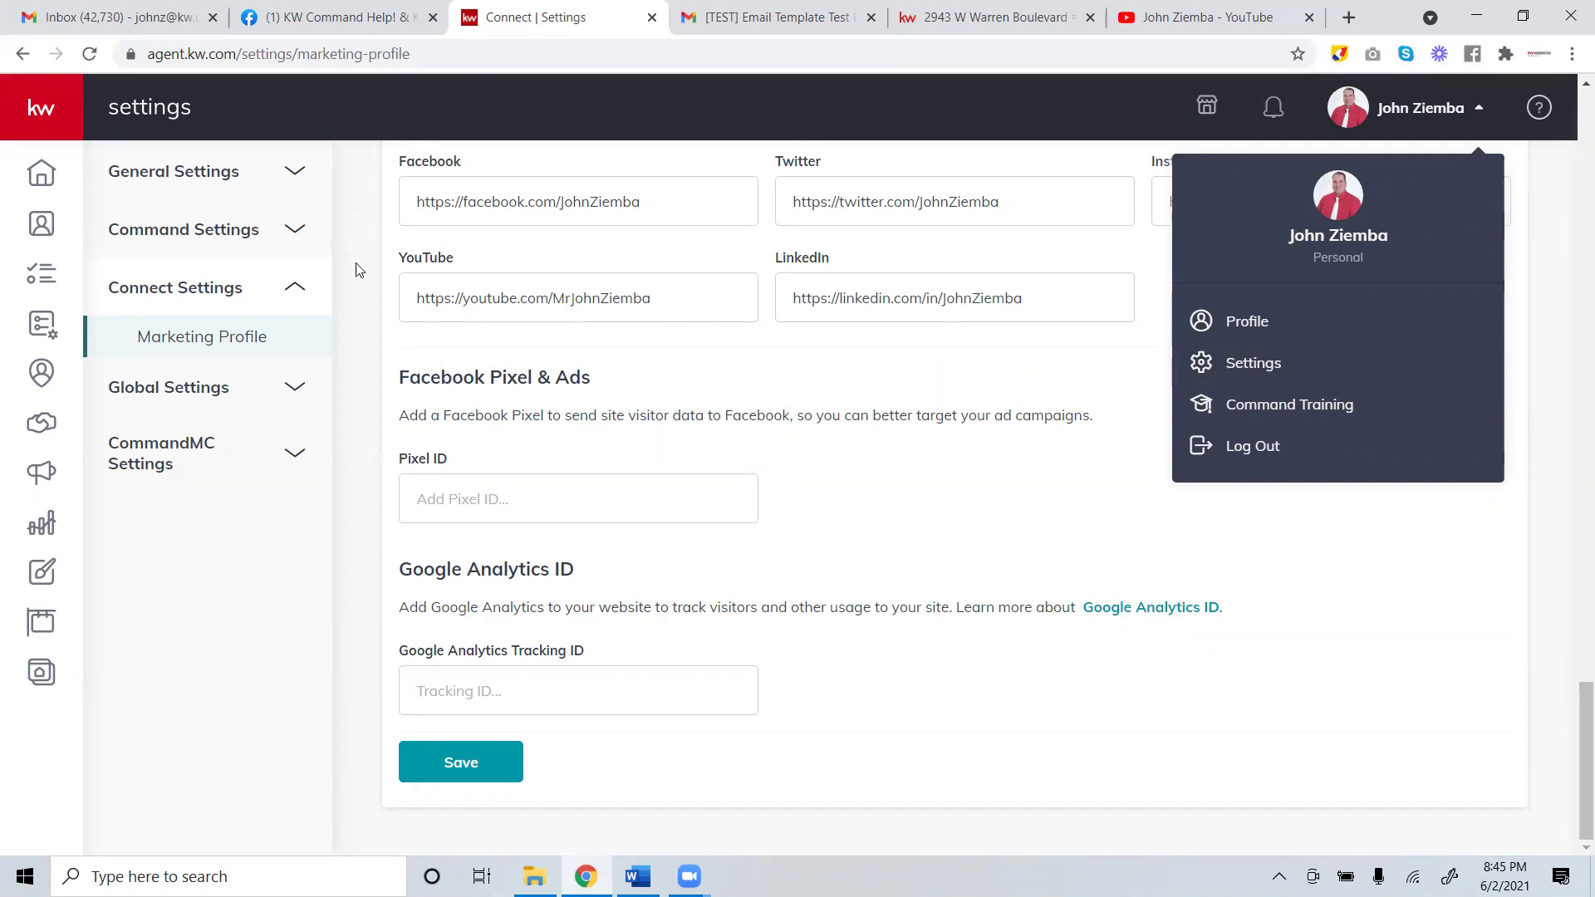
left_click(218, 296)
left_click(217, 297)
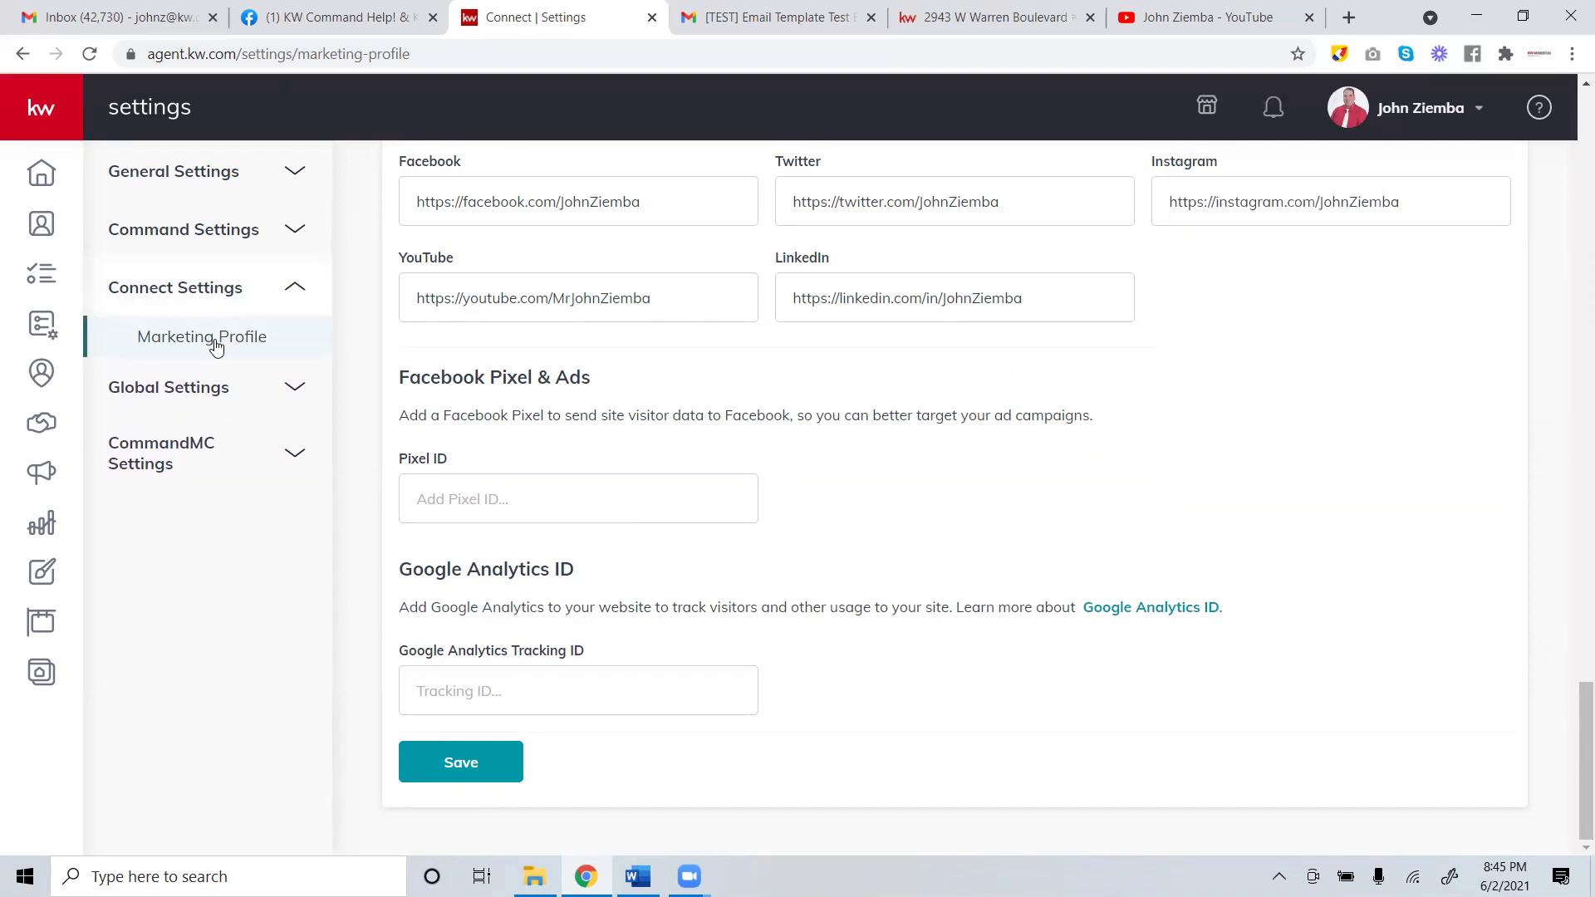
left_click_drag(1573, 677, 1554, 379)
left_click(627, 388)
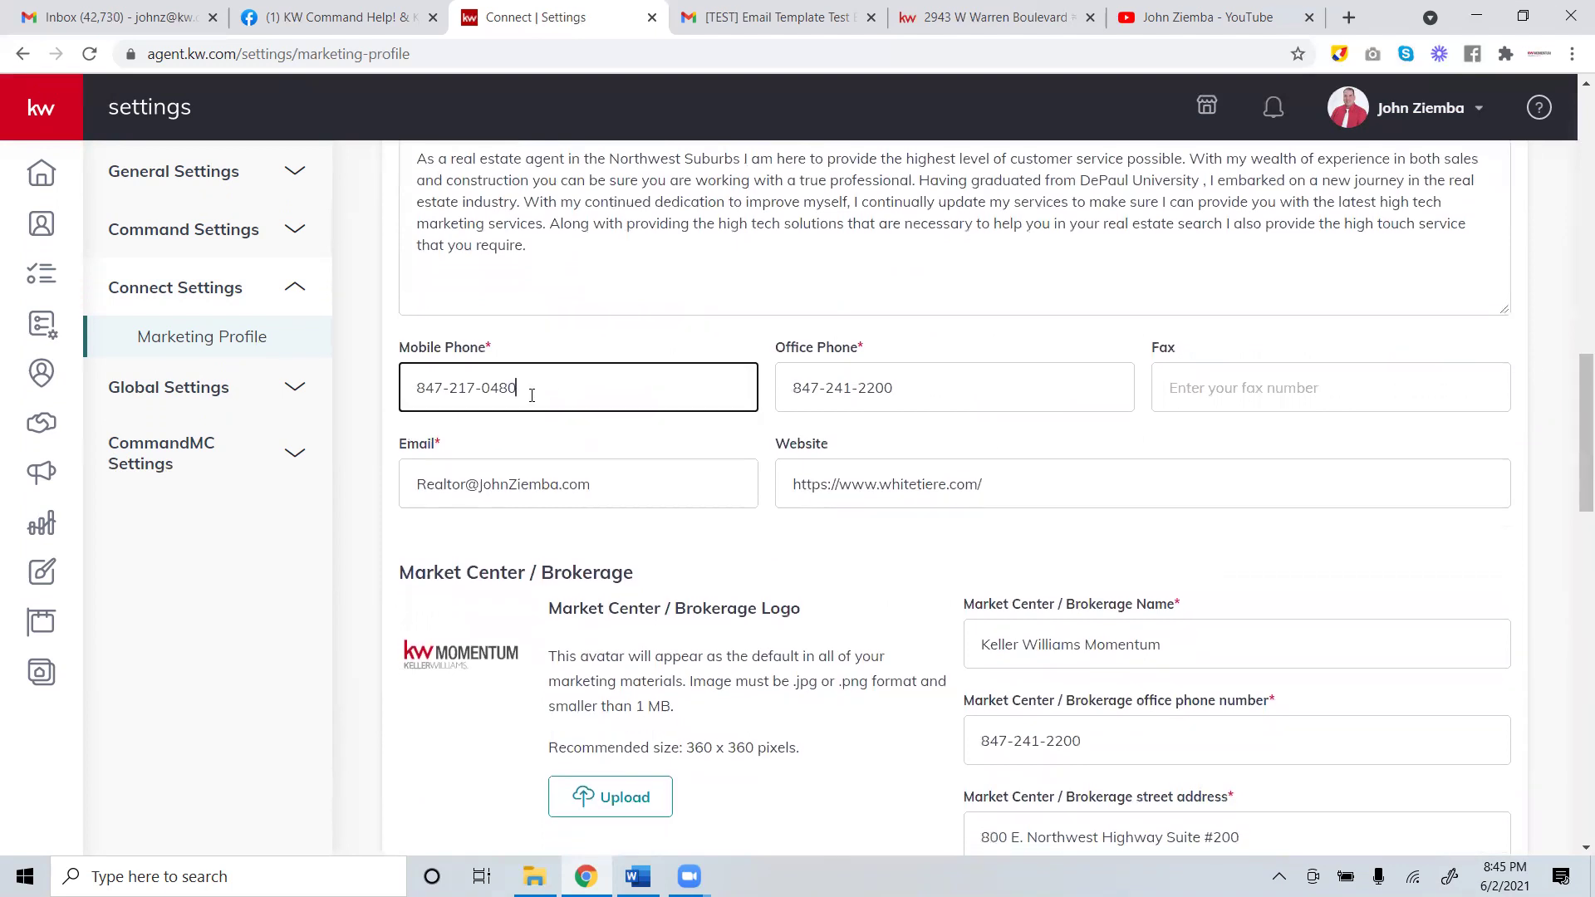
left_click_drag(626, 388, 364, 374)
left_click(920, 368)
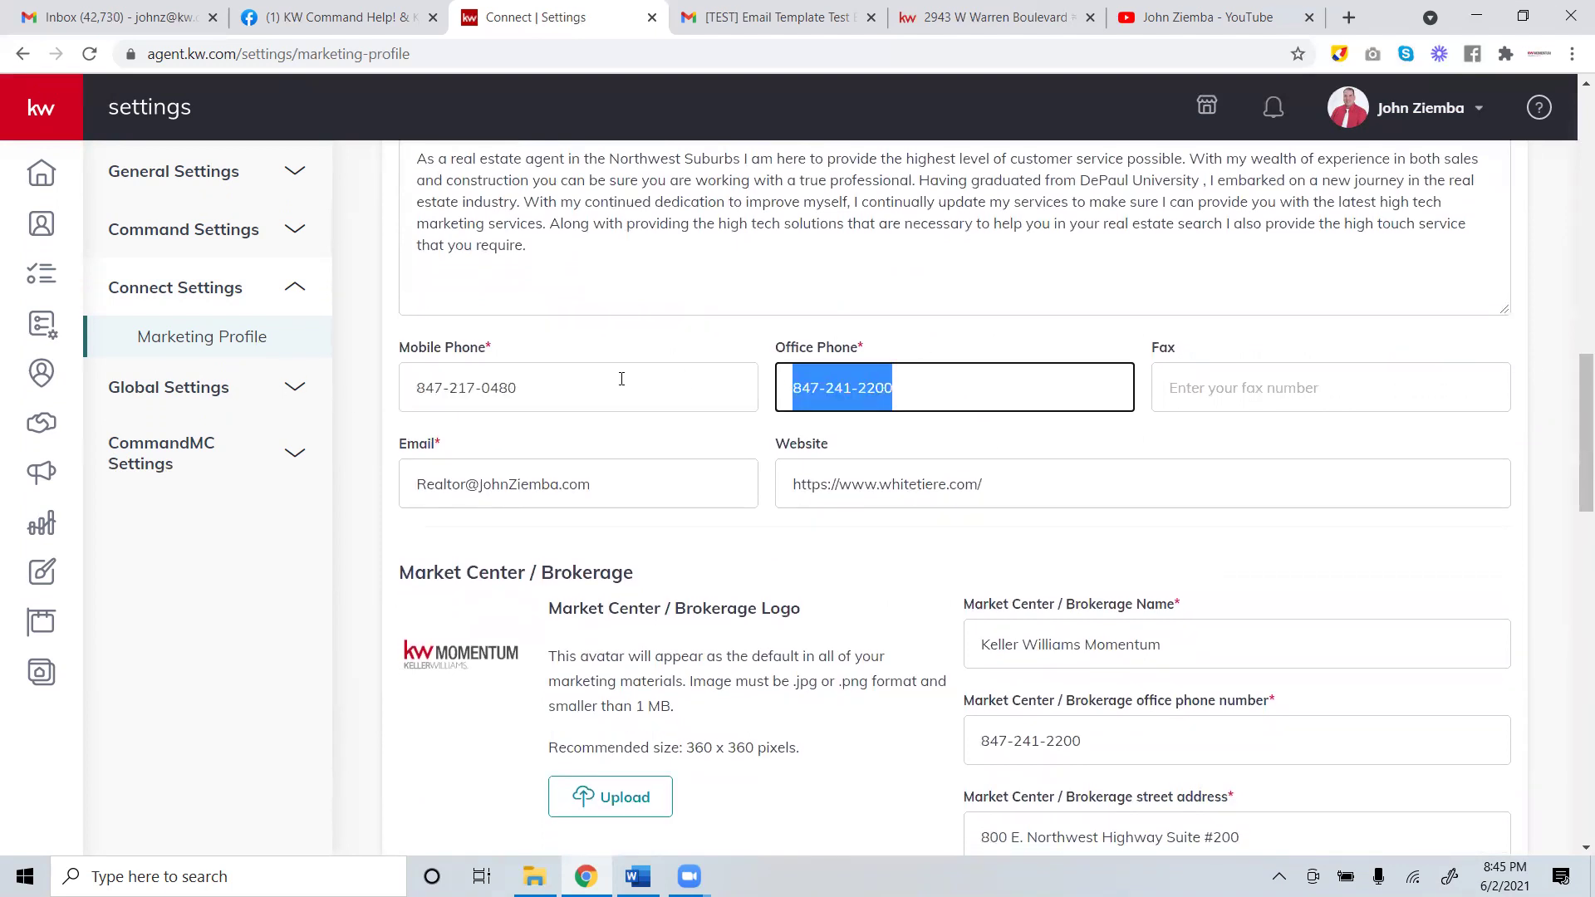
scroll(1055, 403, "down", 1)
left_click(1038, 636)
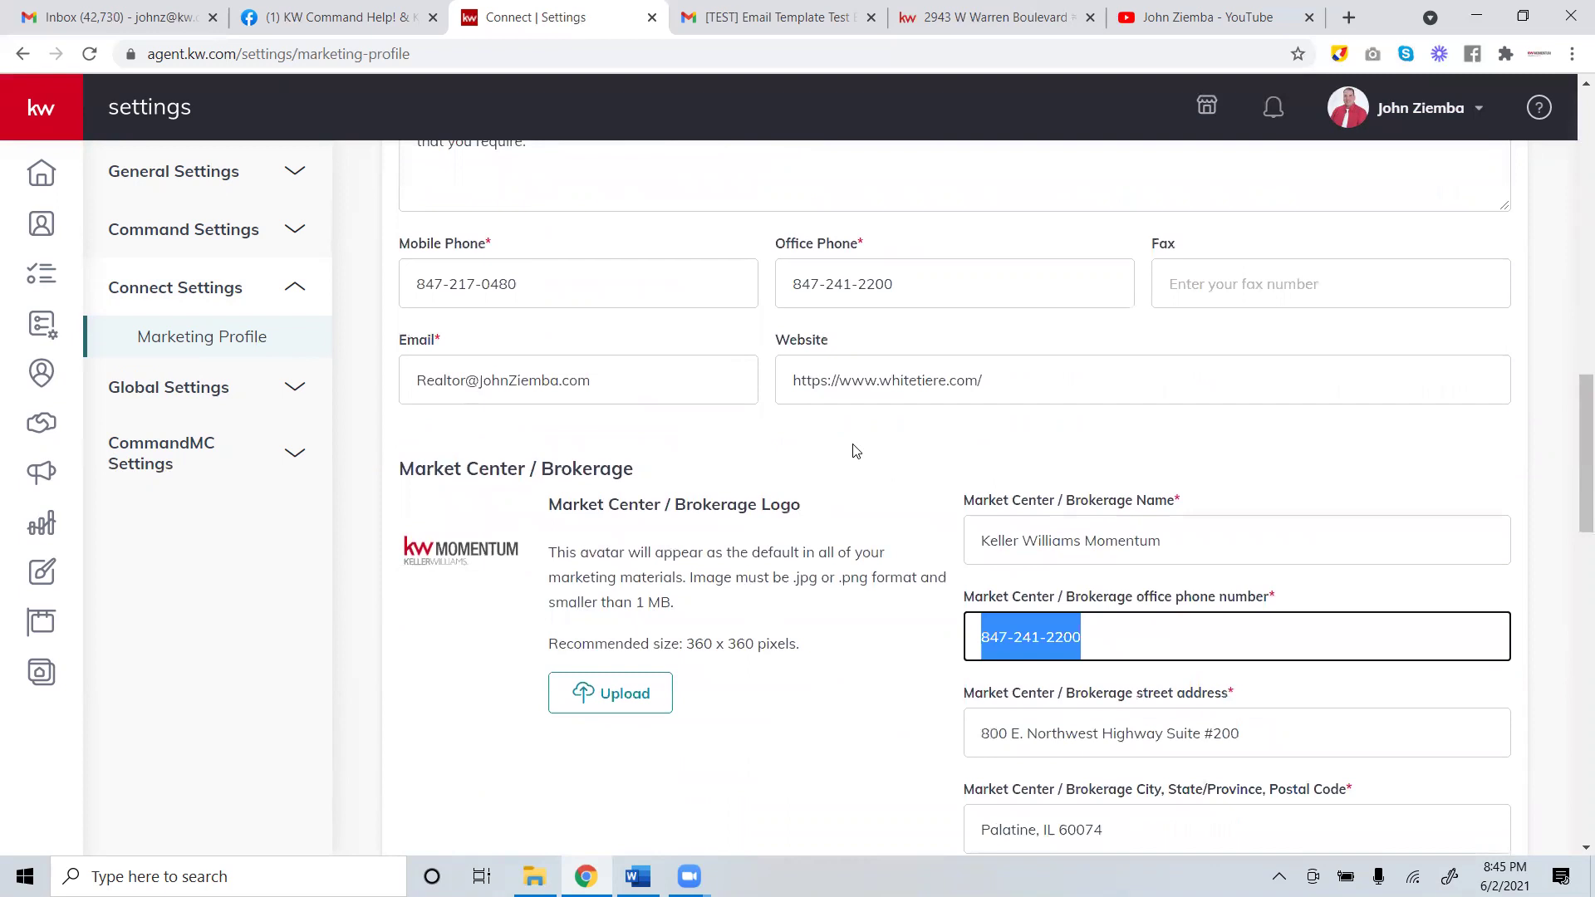
scroll(856, 451, "down", 15)
scroll(883, 433, "down", 3)
scroll(885, 433, "up", 10)
scroll(887, 433, "up", 8)
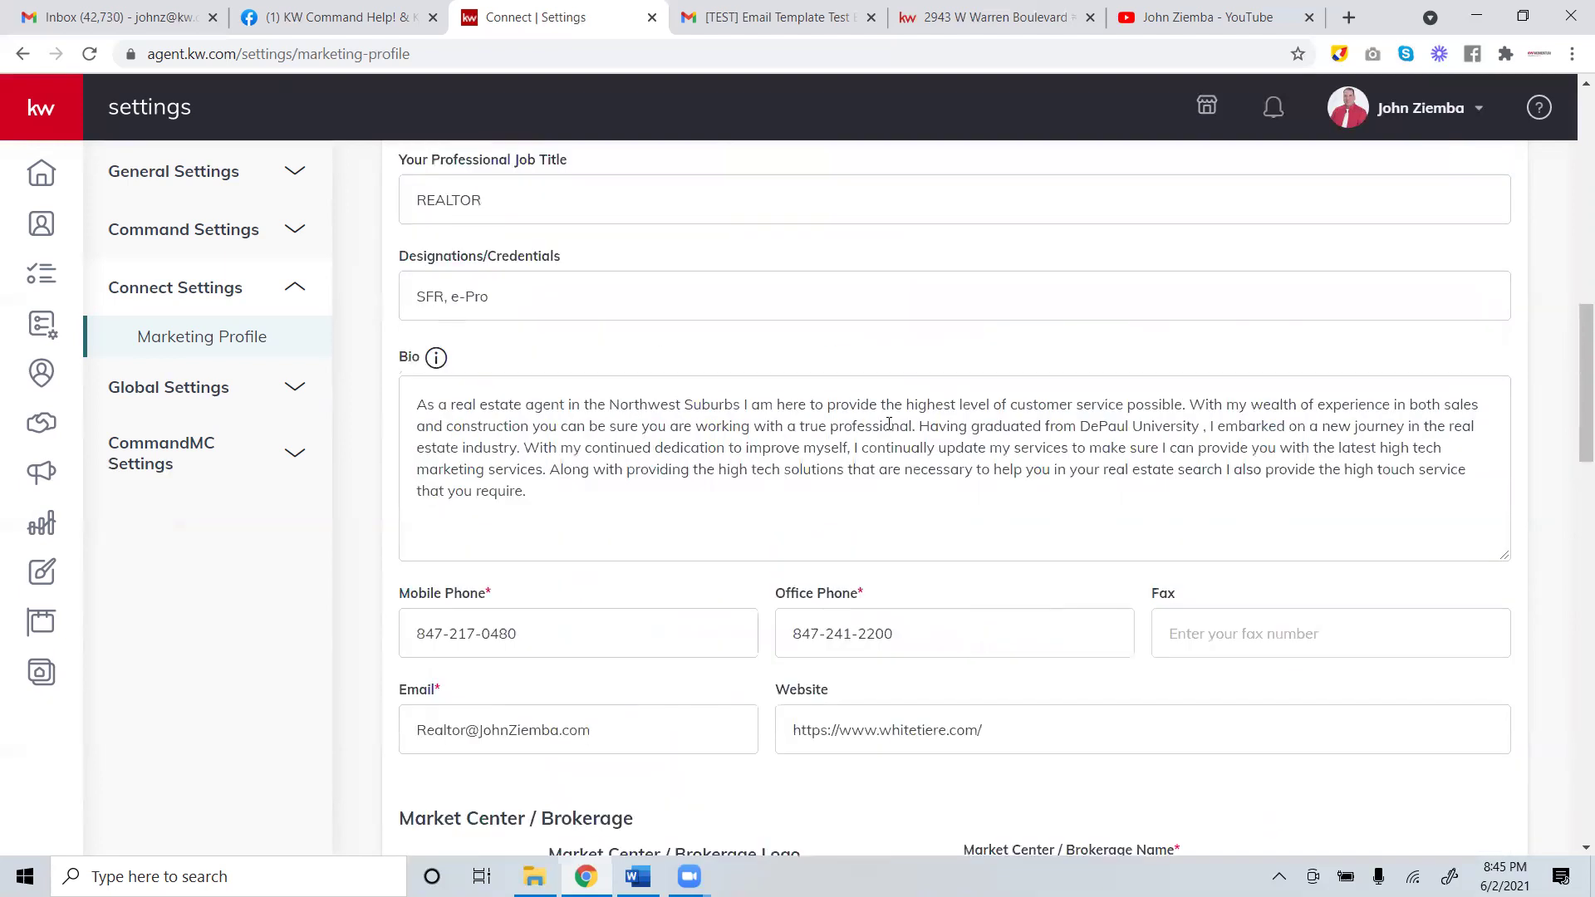
scroll(890, 424, "down", 1)
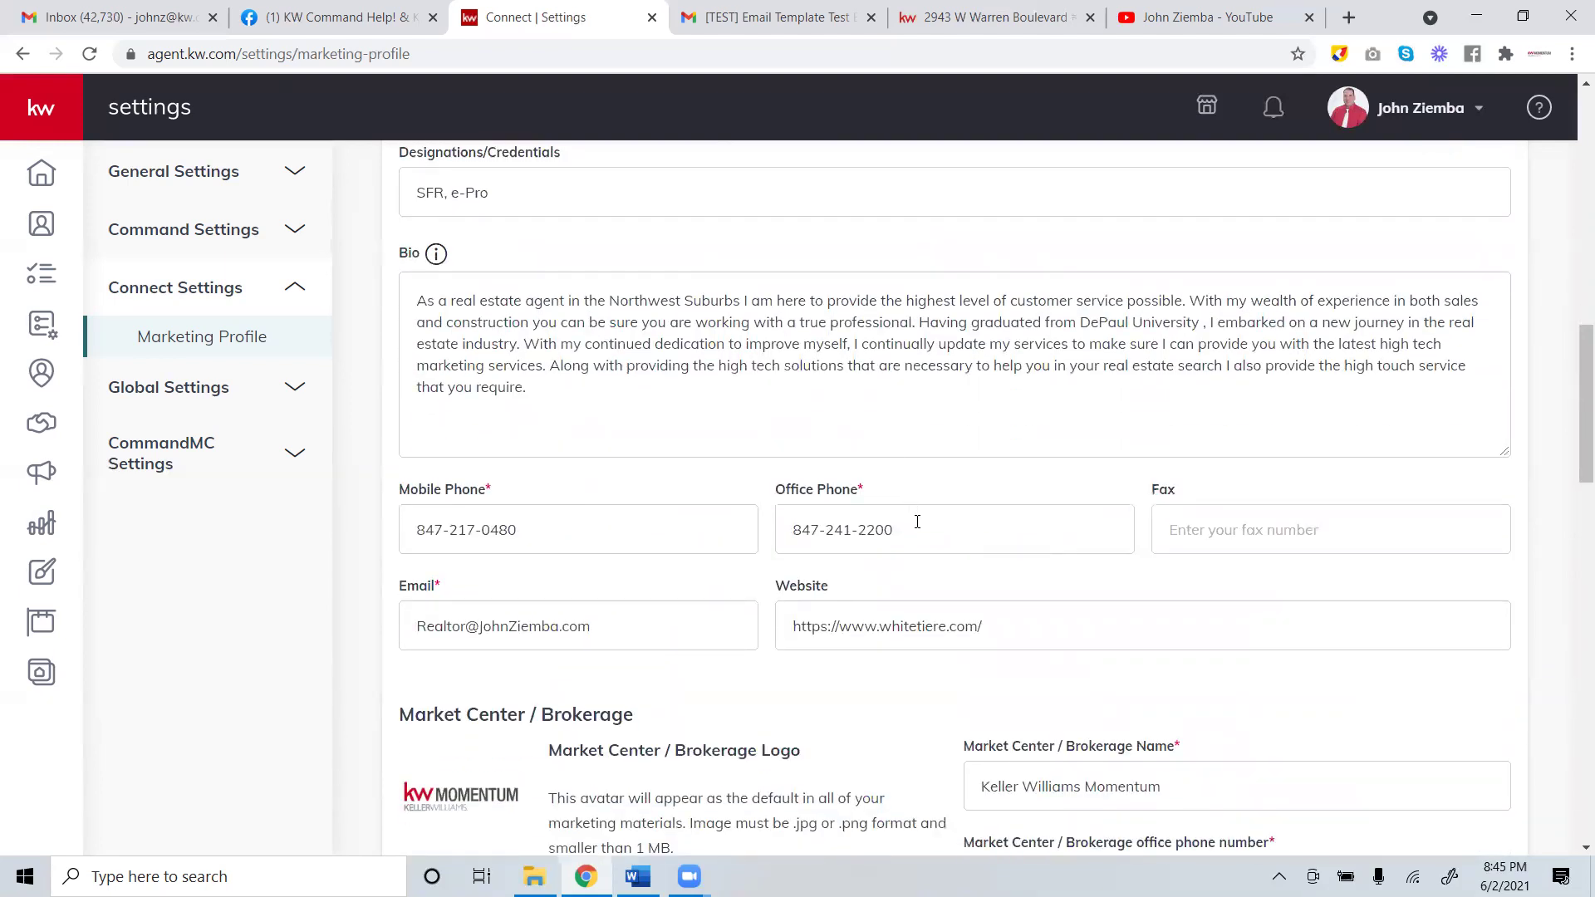
key("Tab")
scroll(927, 519, "down", 1)
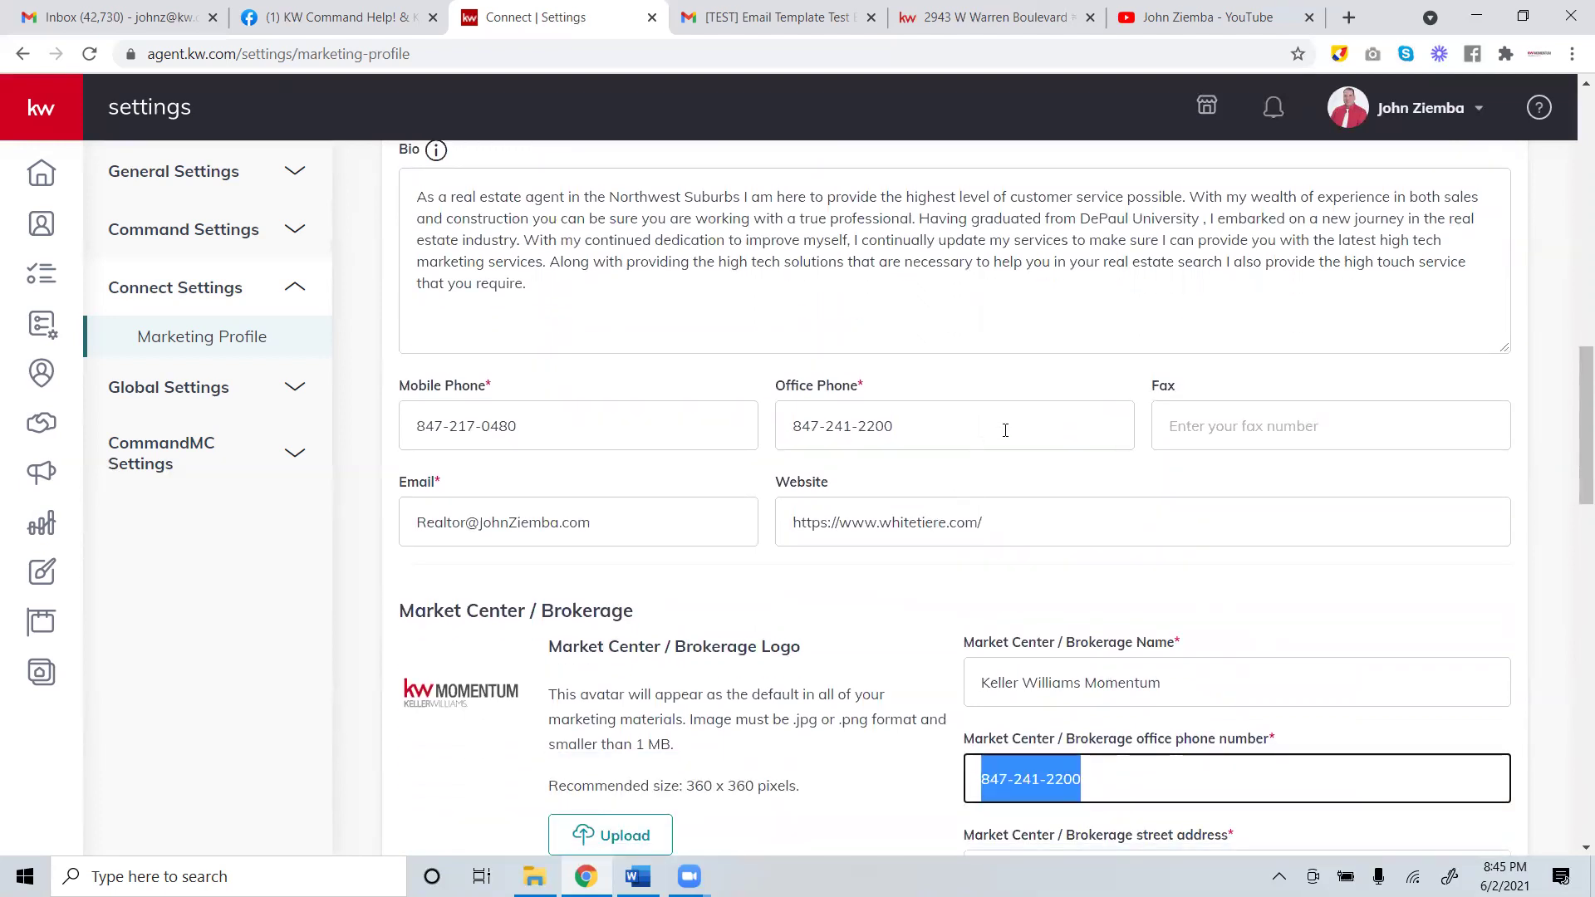
scroll(1005, 430, "down", 2)
scroll(998, 426, "up", 1)
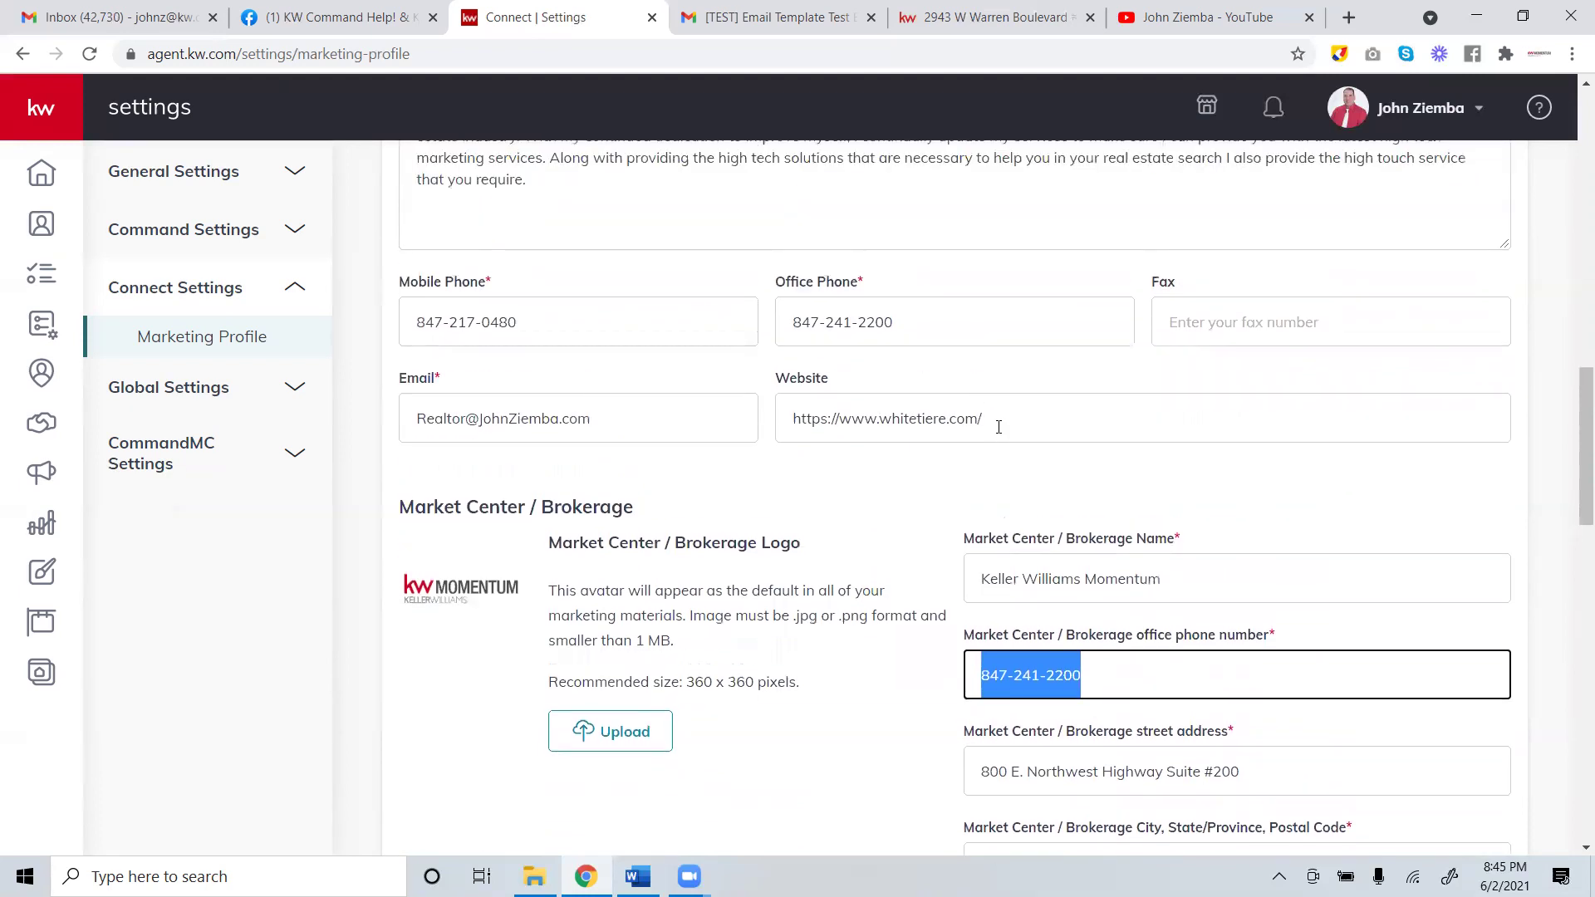
scroll(999, 427, "up", 1)
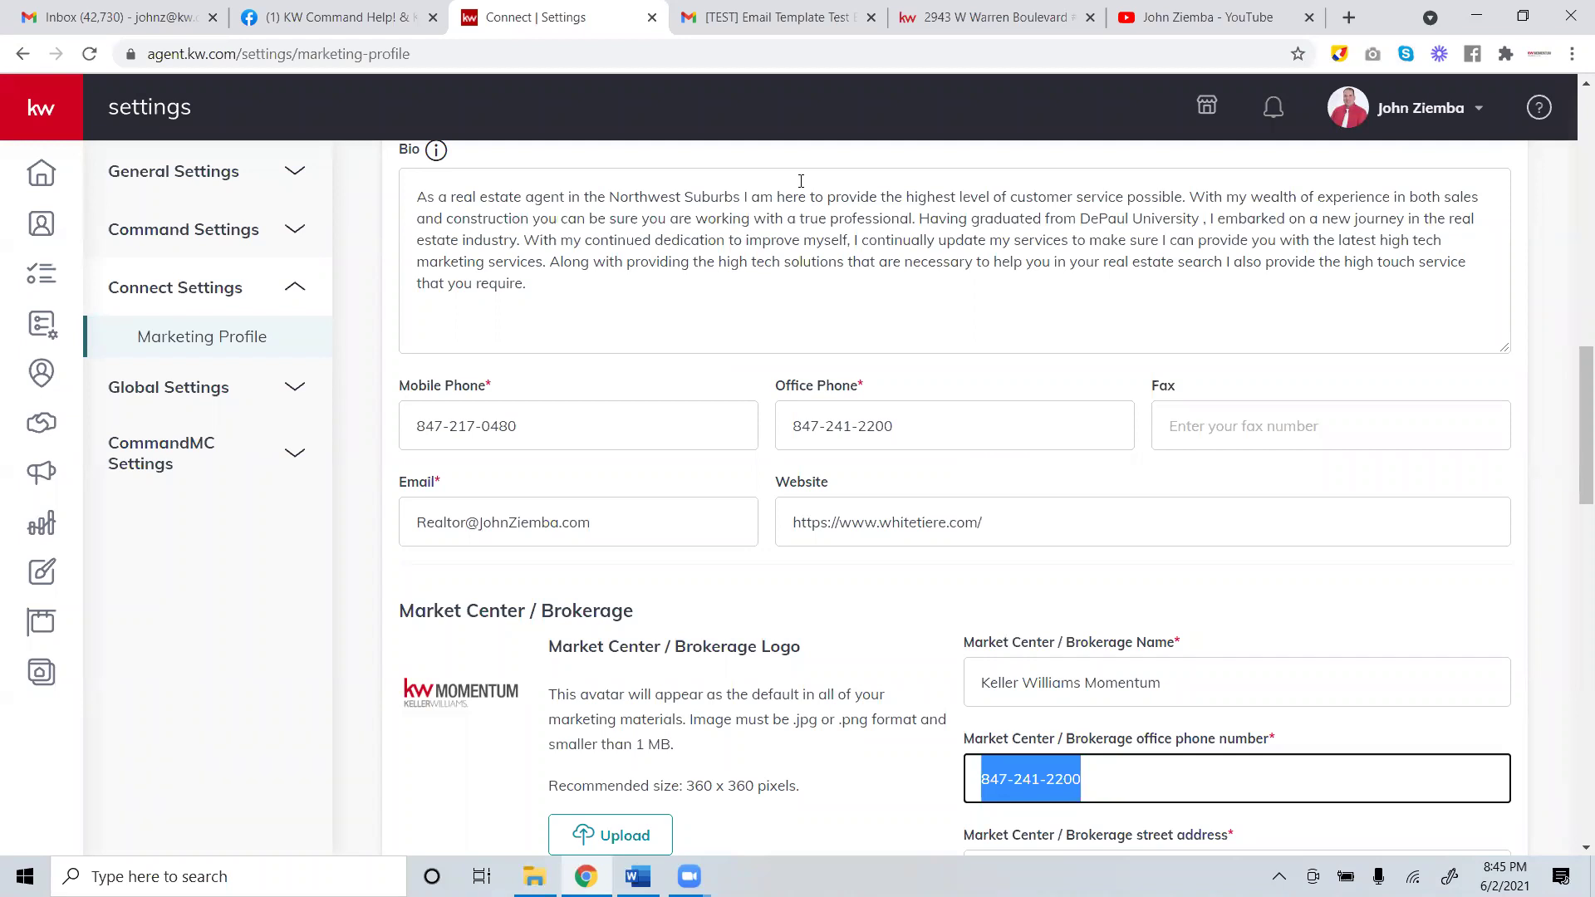
scroll(1060, 606, "down", 10)
scroll(664, 816, "up", 3)
scroll(655, 814, "up", 8)
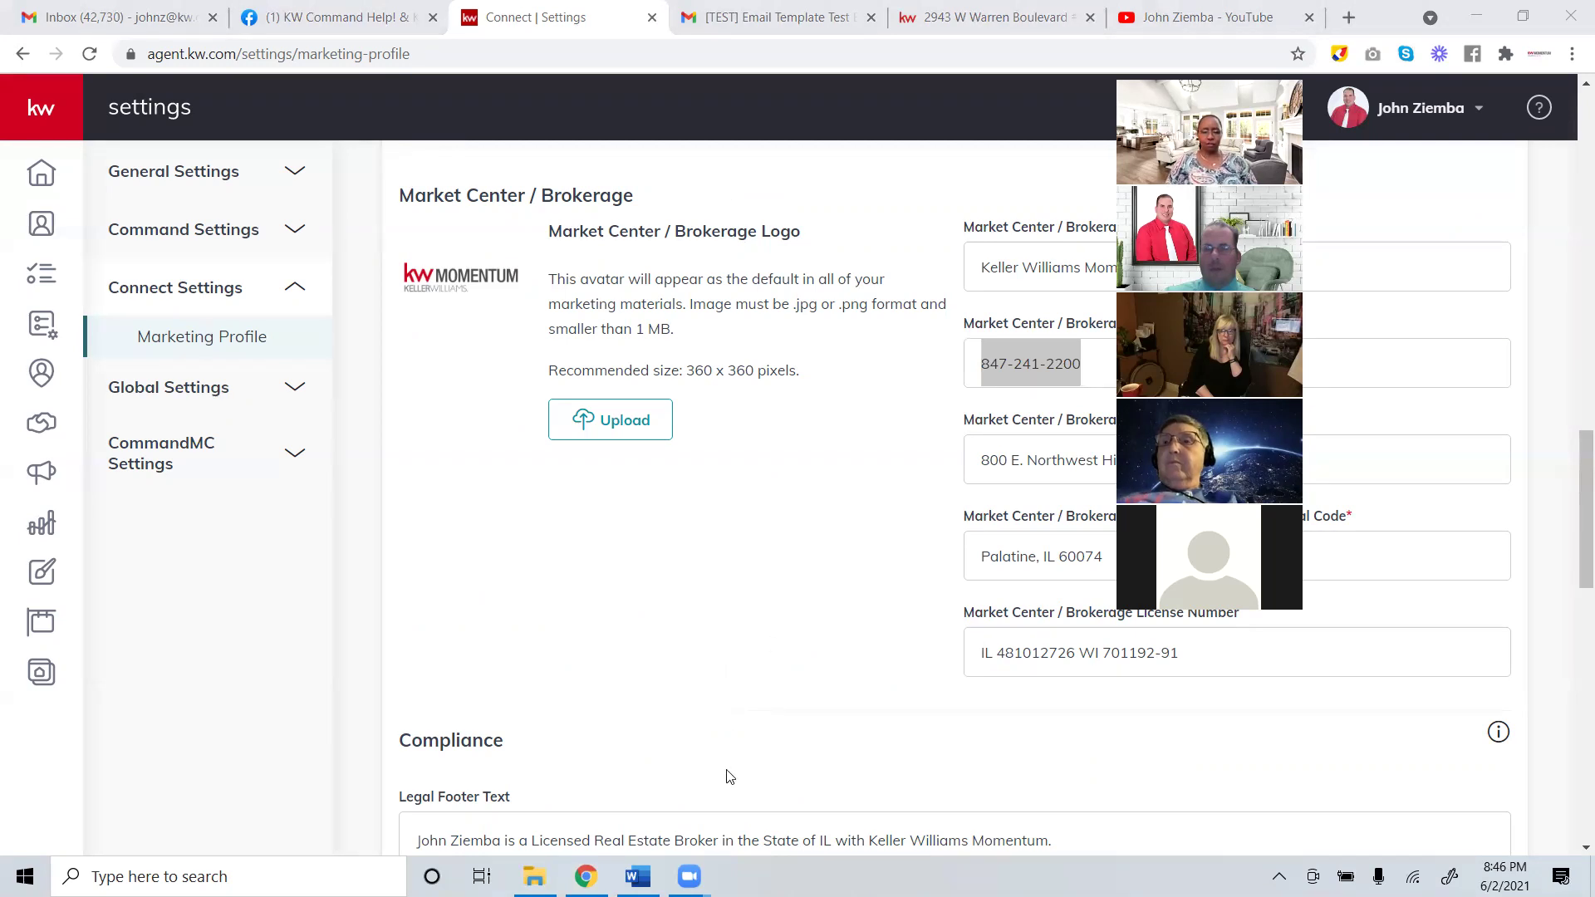
left_click(638, 868)
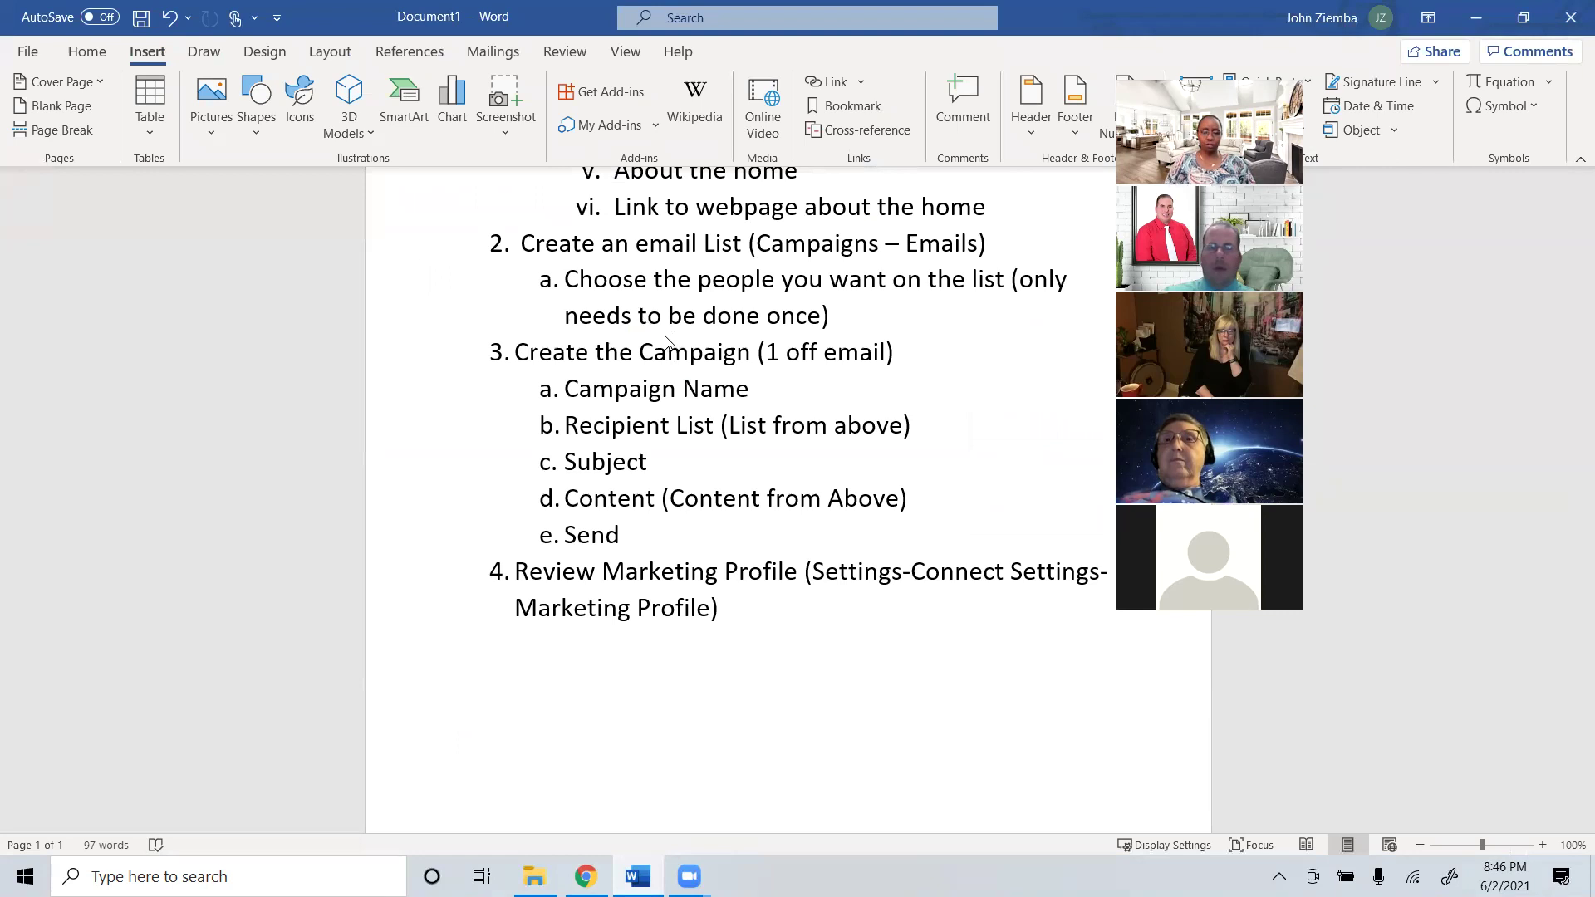
scroll(676, 335, "up", 5)
scroll(664, 374, "down", 2)
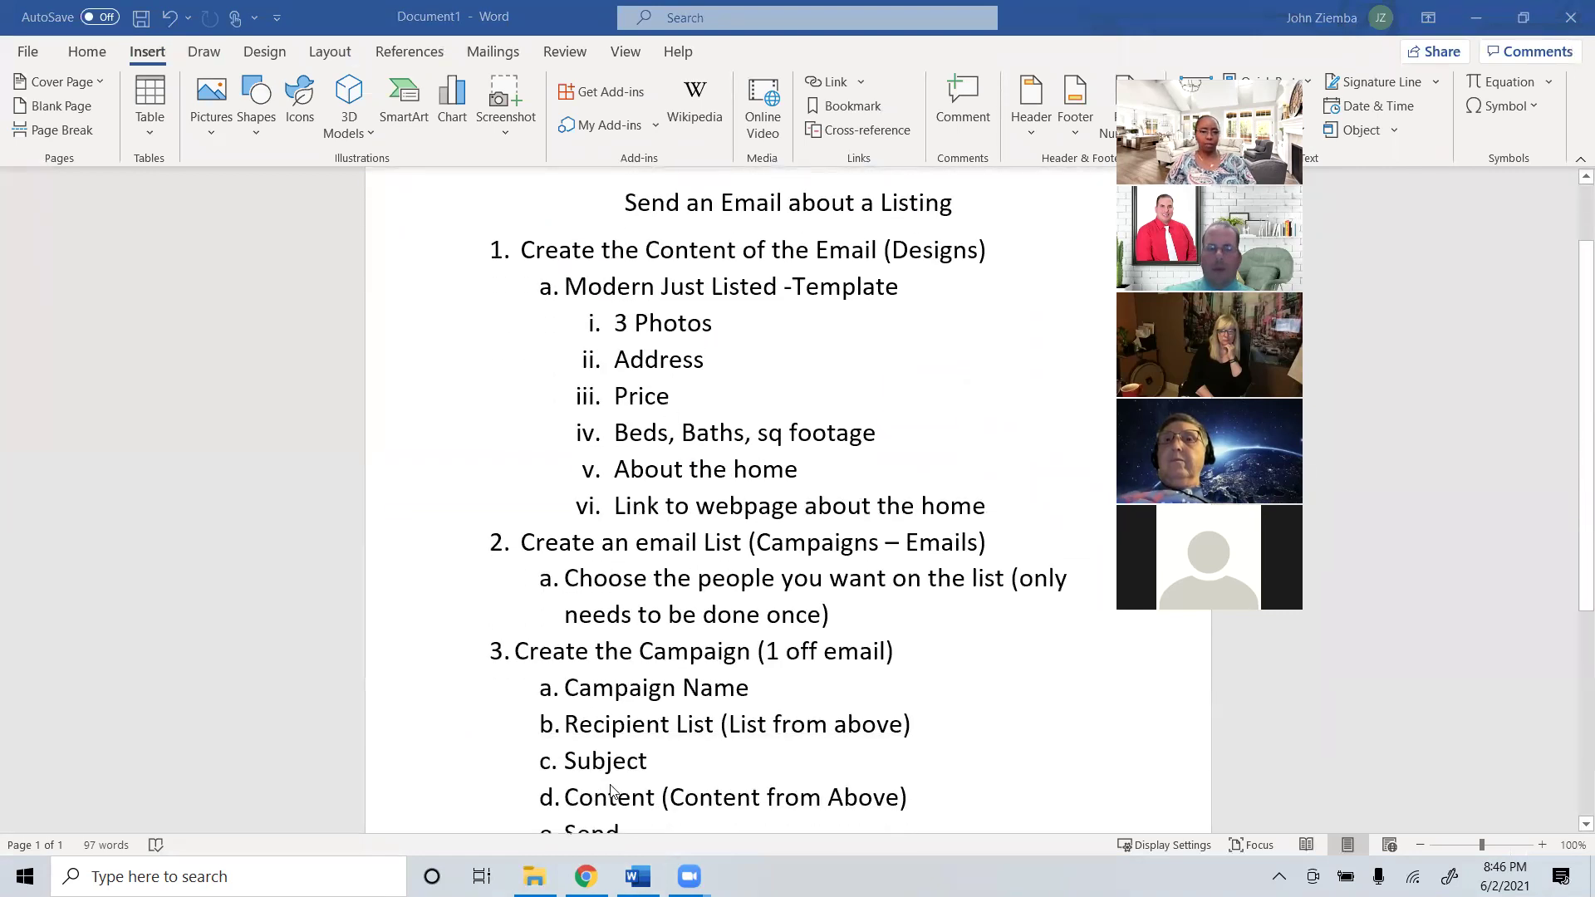
left_click(588, 872)
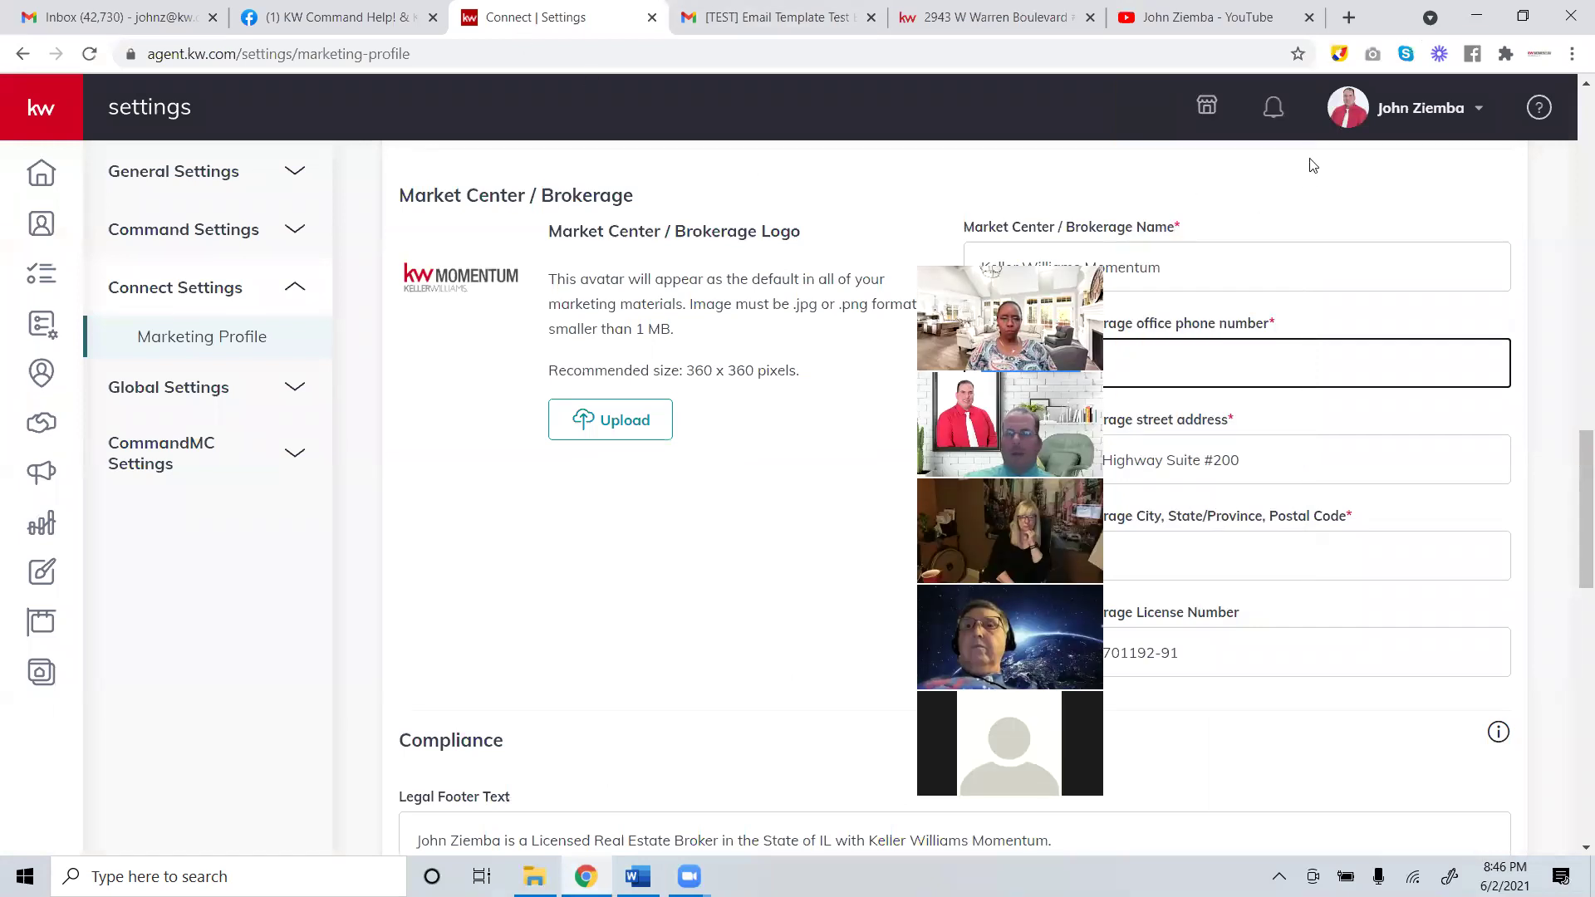
Load Gmail at mail.google.com in a new browser tab.
left_click(1345, 17)
type("gmai")
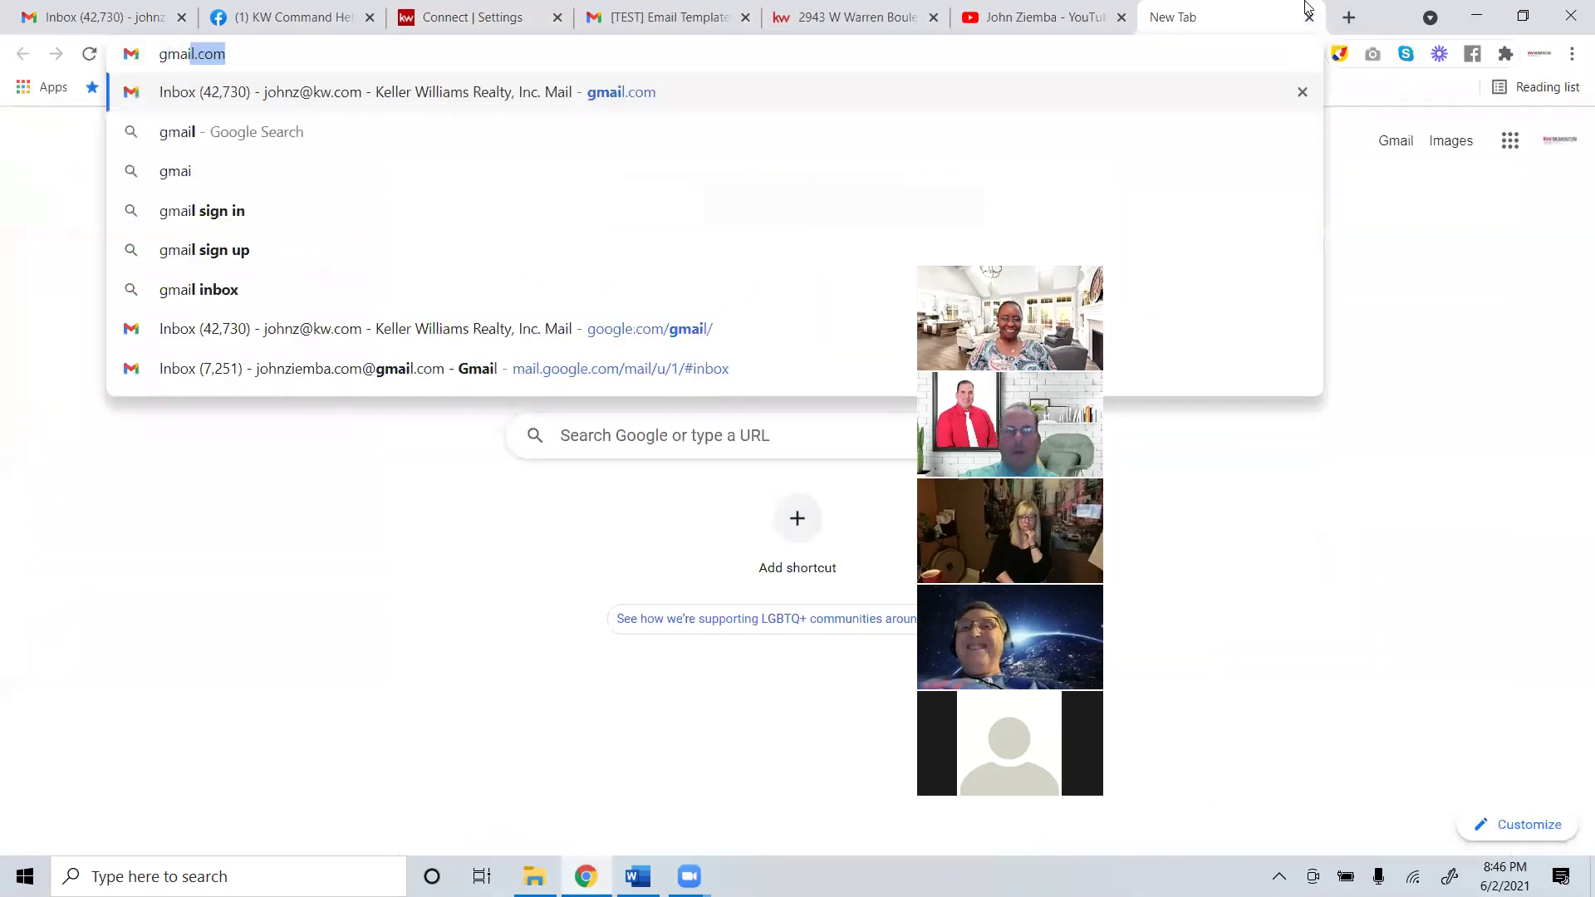
key("Return")
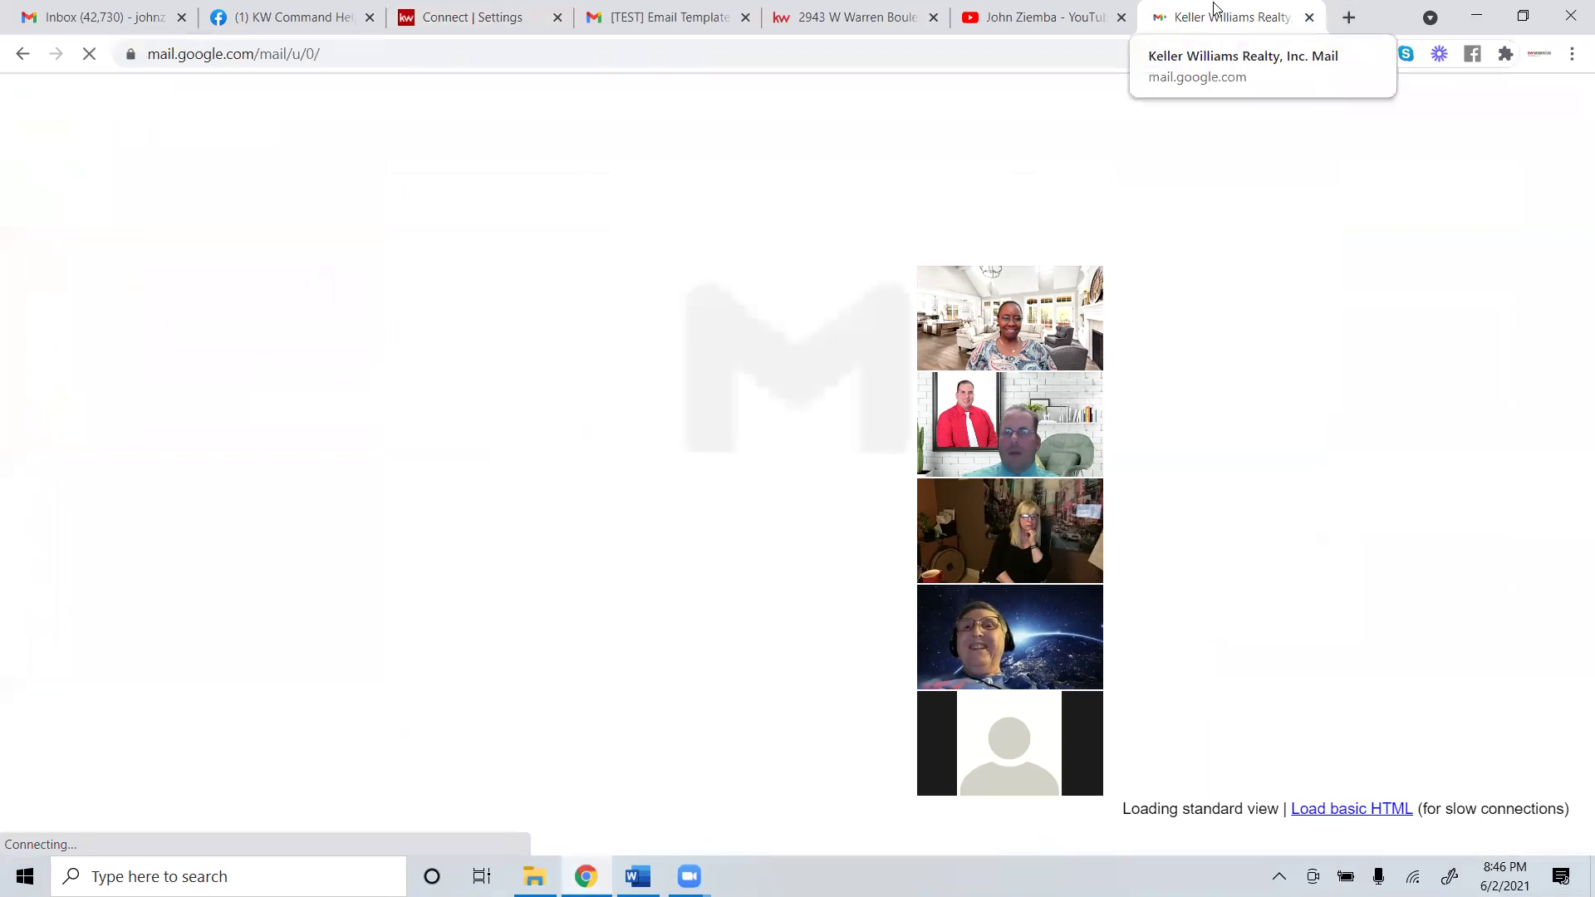